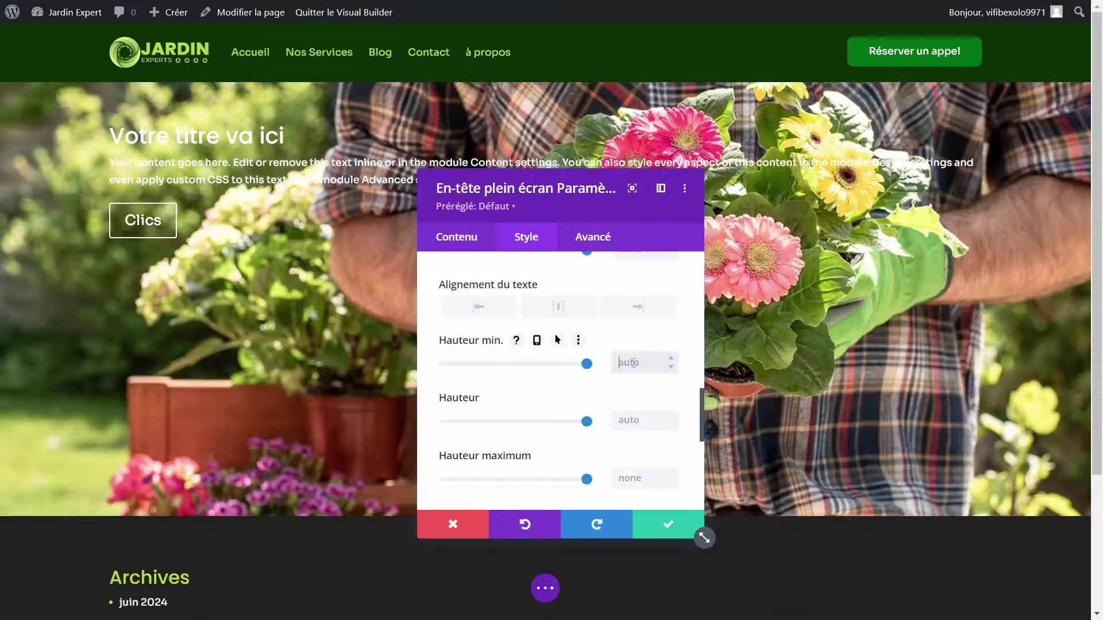
scroll(509, 329, "up", 3)
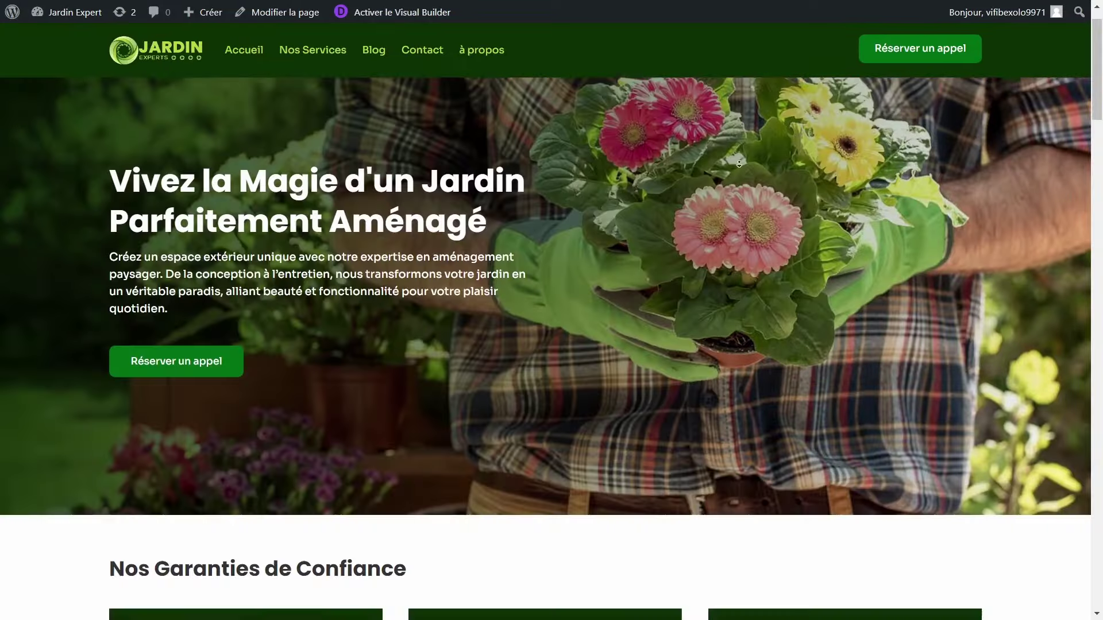
scroll(737, 173, "down", 15)
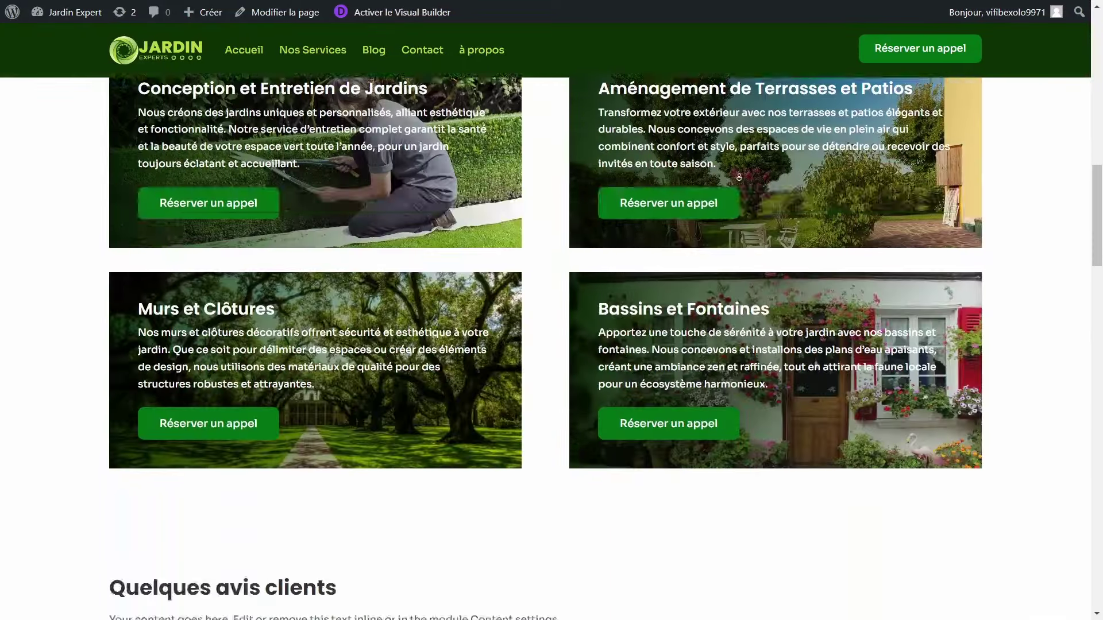
scroll(737, 180, "down", 15)
key("F11")
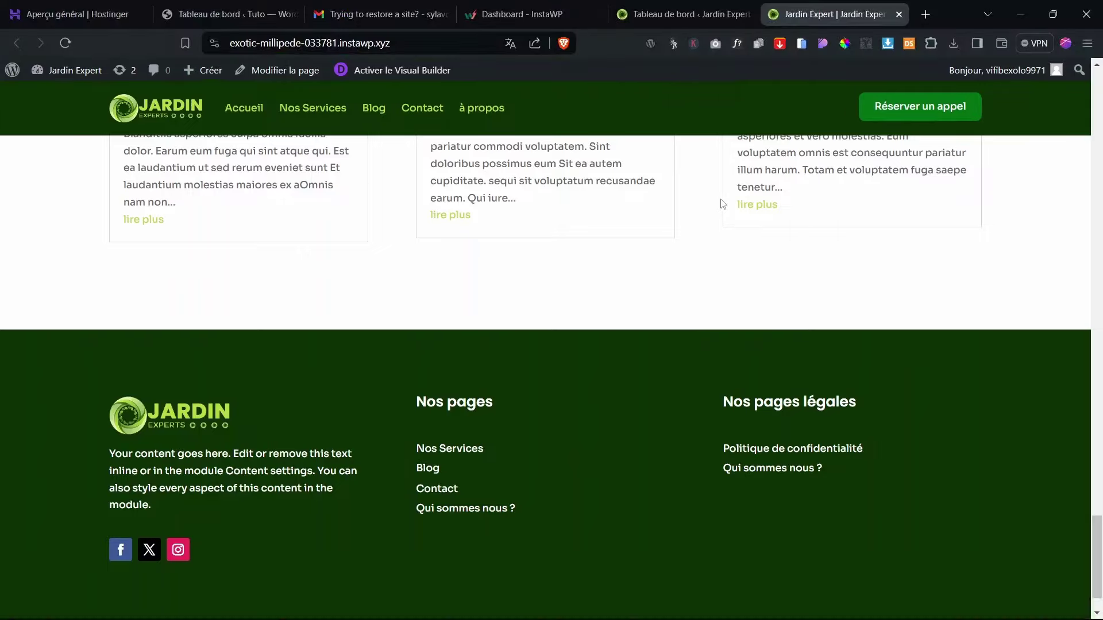
key("alt+Tab")
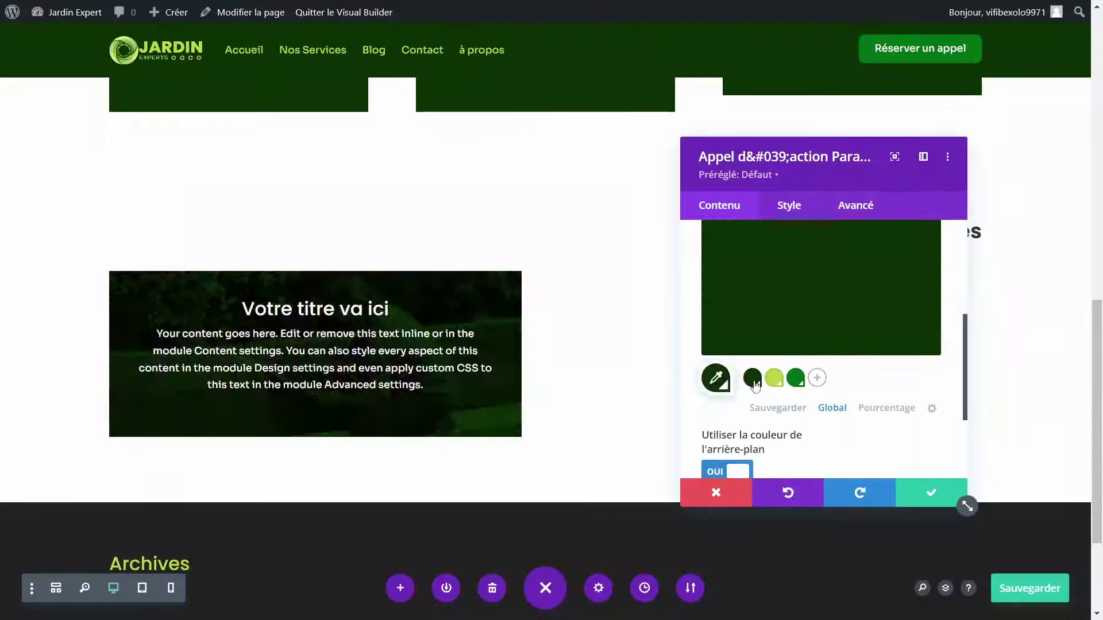
left_click(845, 493)
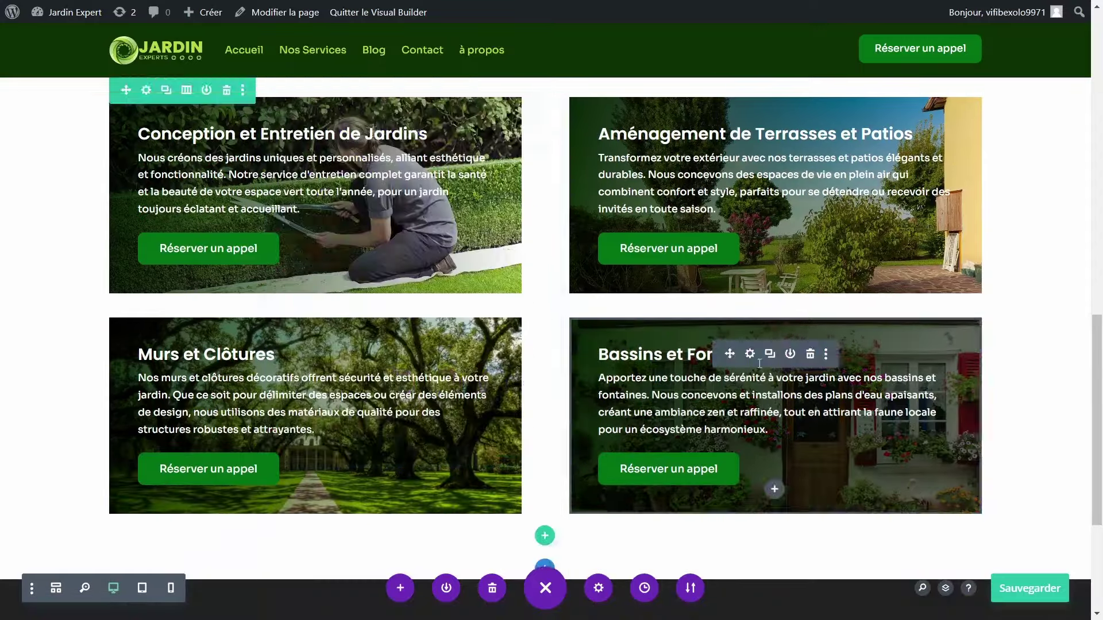
scroll(546, 442, "down", 2)
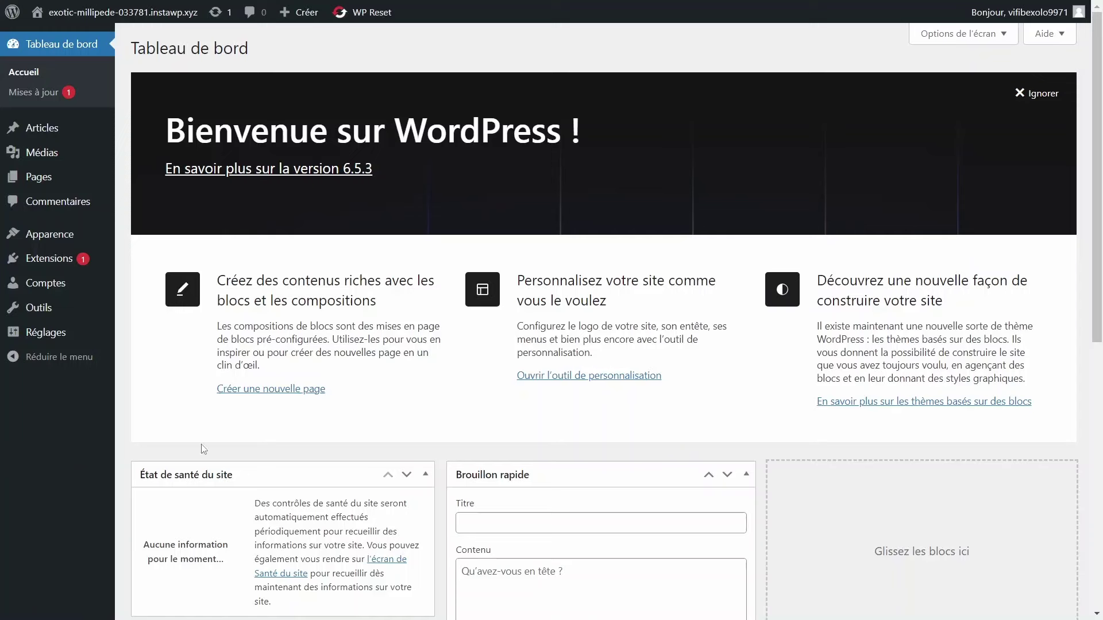
Step: Open the general settings and replace the site title with "Jardin Expert"
mouse_move(94, 302)
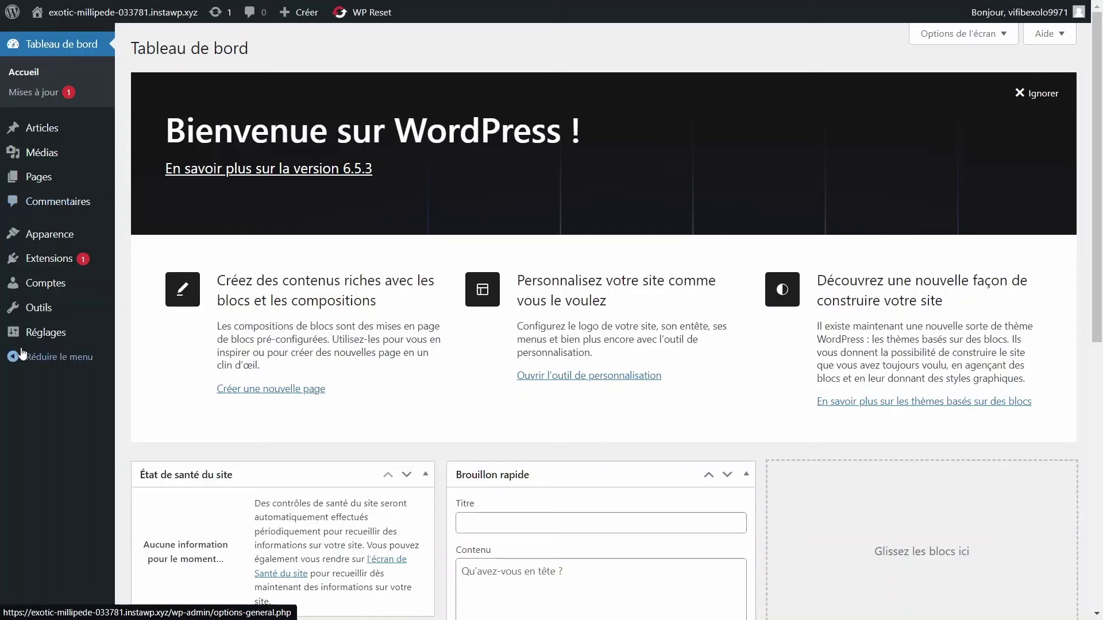
mouse_move(58, 344)
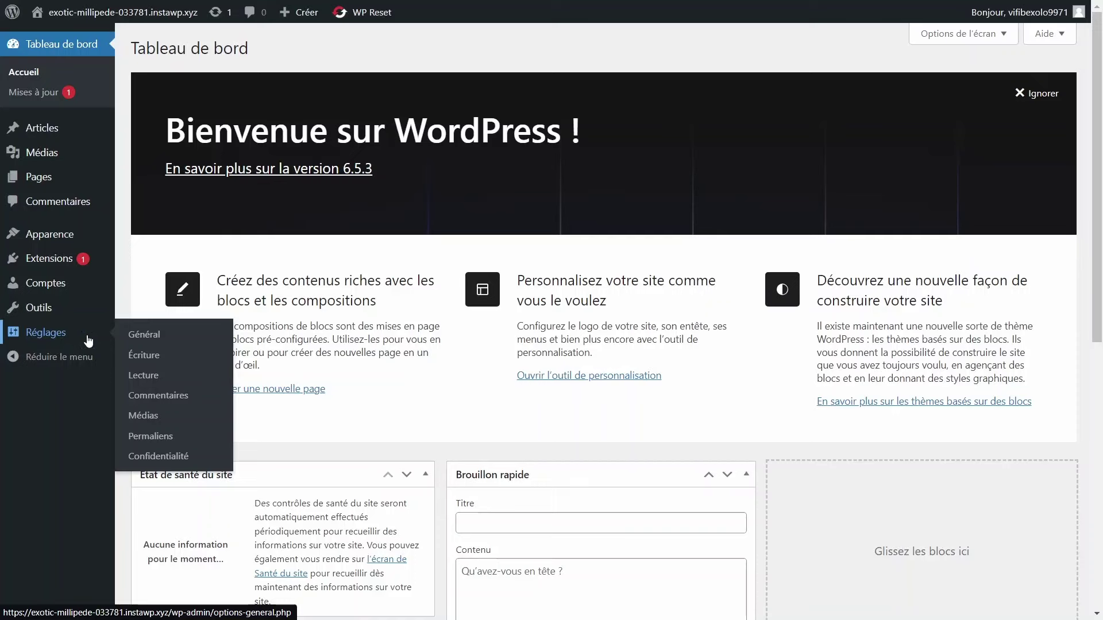
left_click(129, 335)
left_click_drag(465, 88, 267, 96)
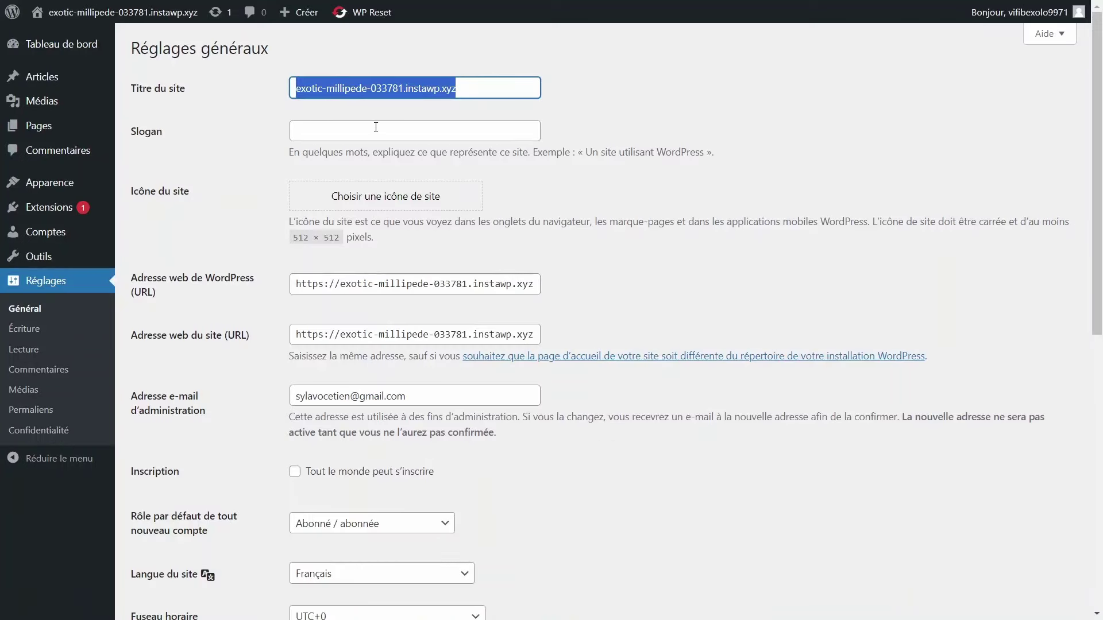
type("Jardi")
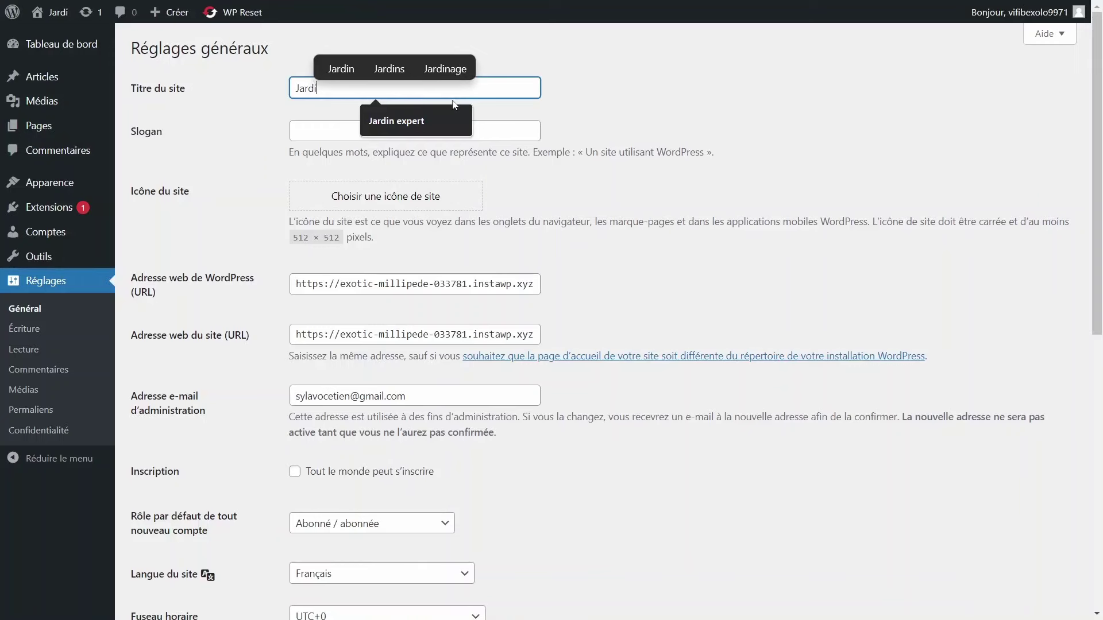
type("n Expert")
key("Tab")
Step: Copy the site title "Jardin Expert" into the site's slogan
left_click_drag(359, 87, 248, 78)
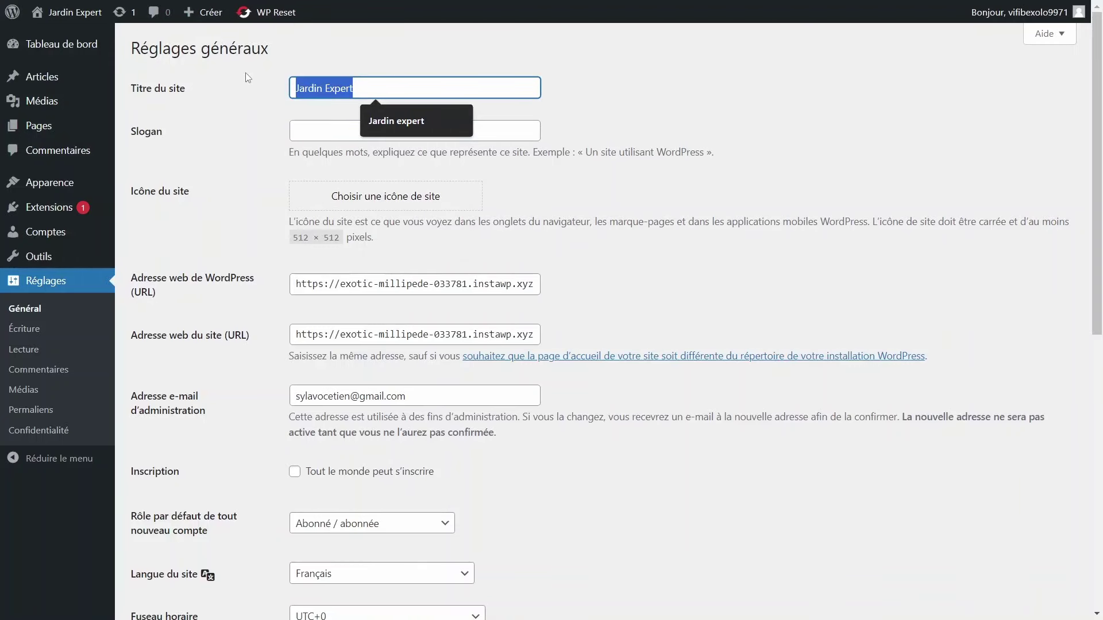
key("ctrl+c")
left_click(300, 128)
key("ctrl+v")
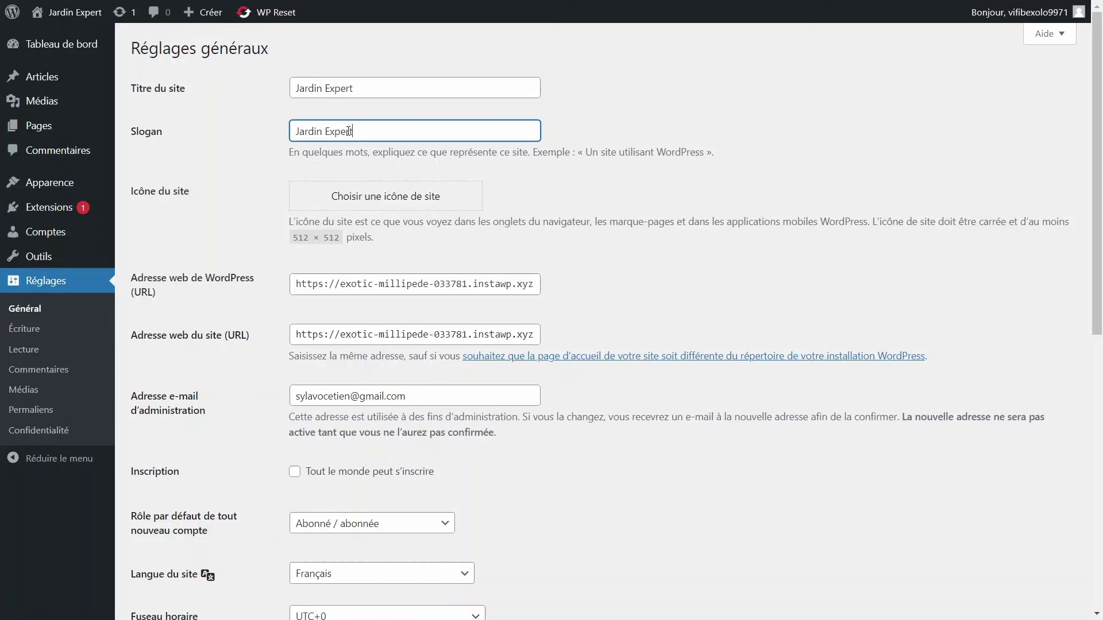
Step: Set the round green logo image icon.webp from the media library as the site icon
left_click(374, 202)
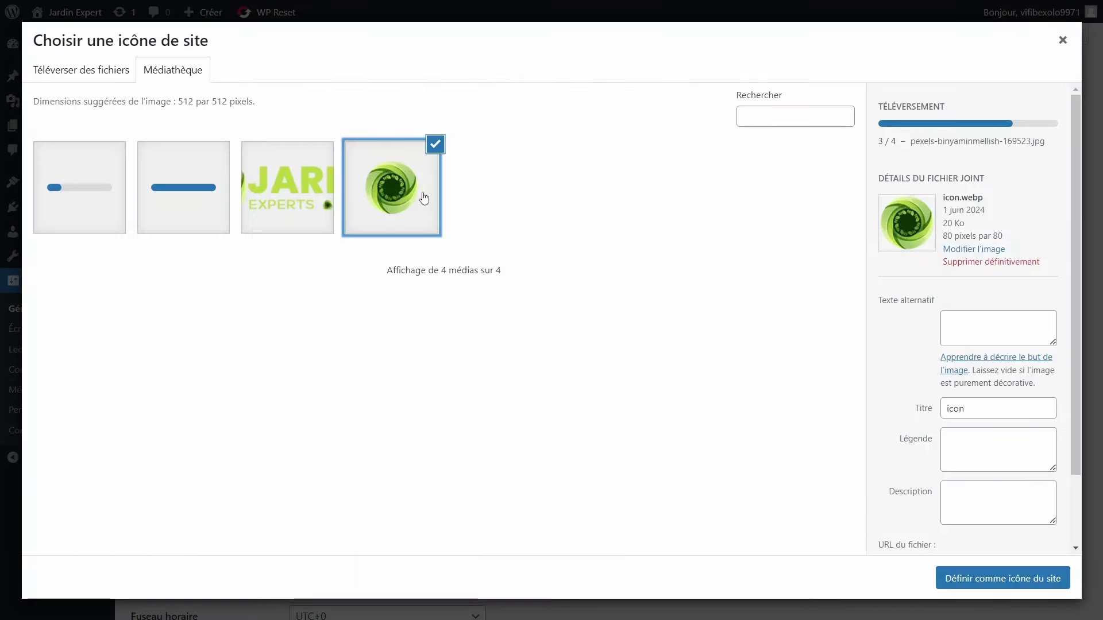
left_click(979, 580)
left_click(1036, 581)
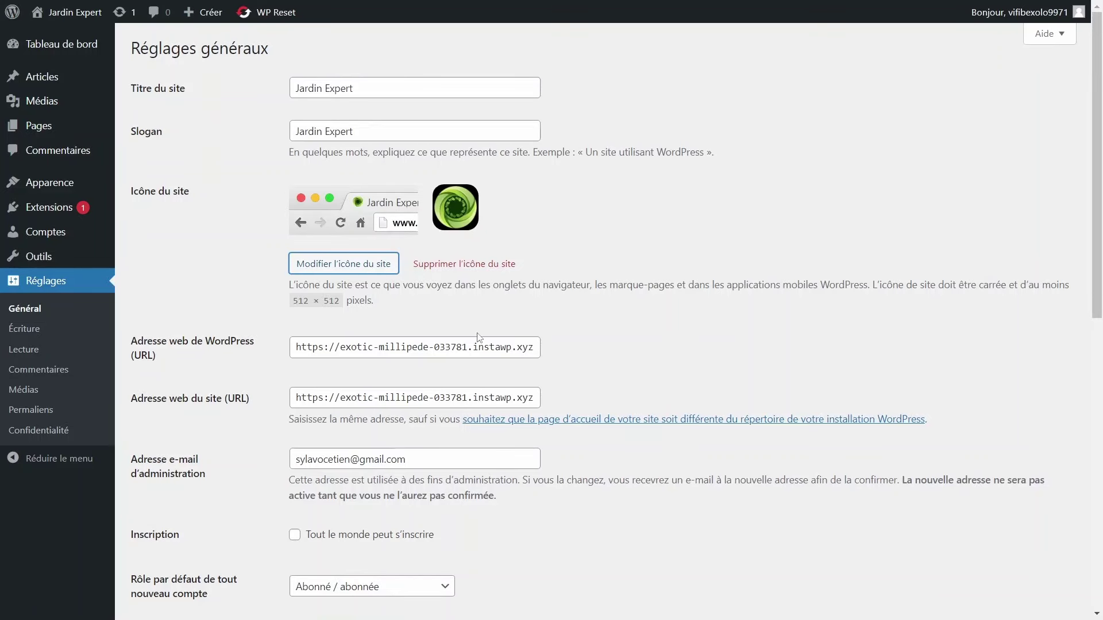
Step: Allow everyone to register on the site and save the general settings
scroll(336, 210, "down", 2)
left_click_drag(522, 212, 363, 248)
scroll(368, 247, "down", 2)
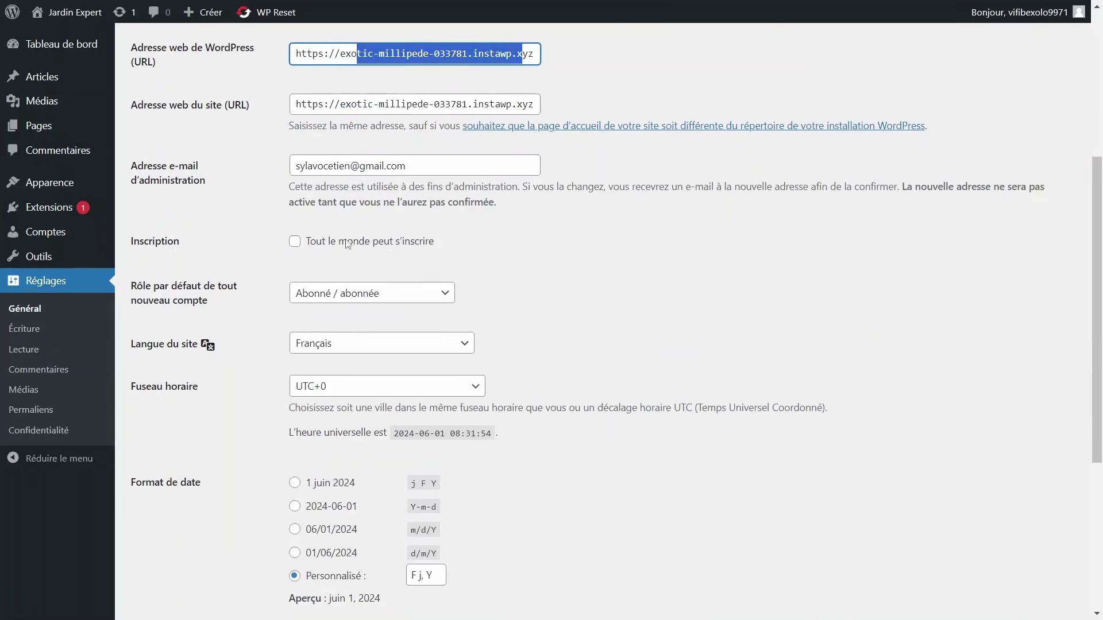
left_click(317, 242)
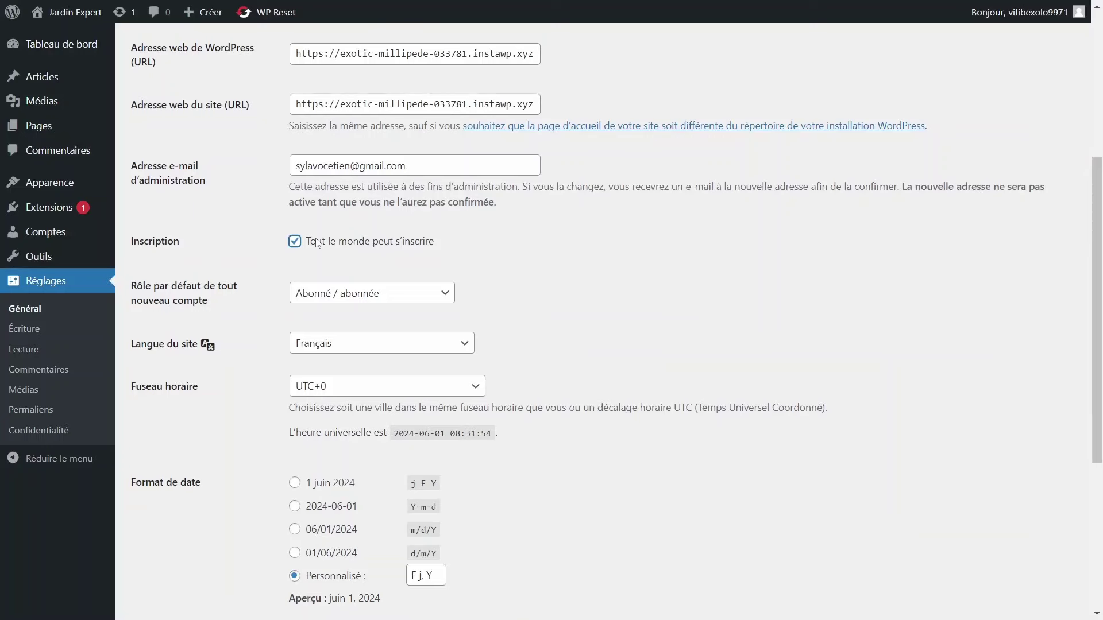
scroll(318, 242, "down", 4)
left_click(217, 548)
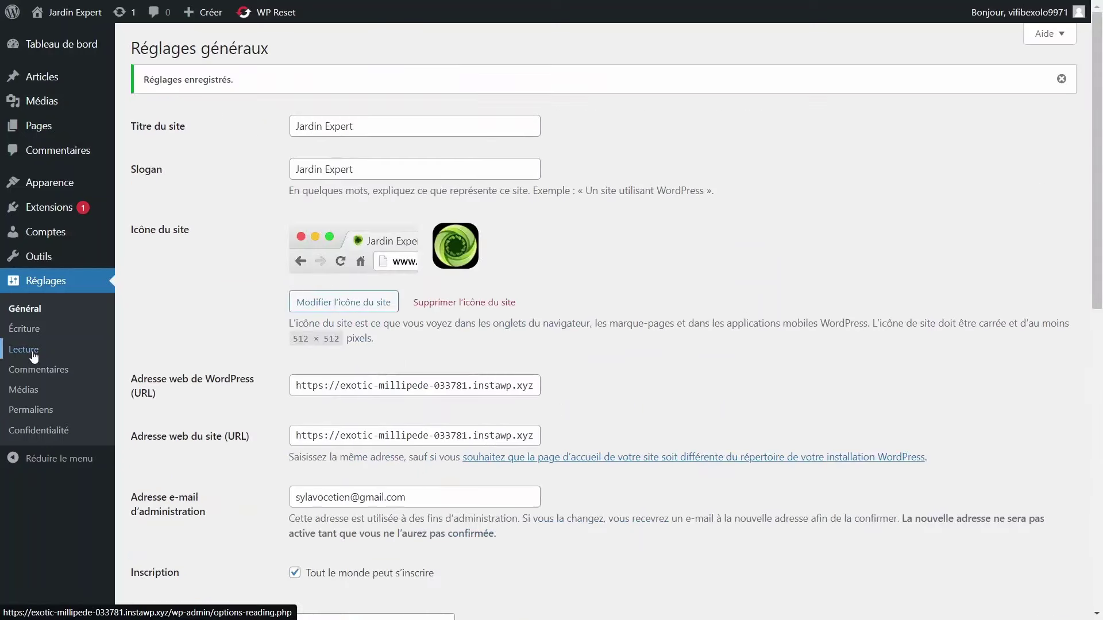
Step: In the reading settings, make the homepage display the static page "Sample Page" and save the changes
left_click(26, 351)
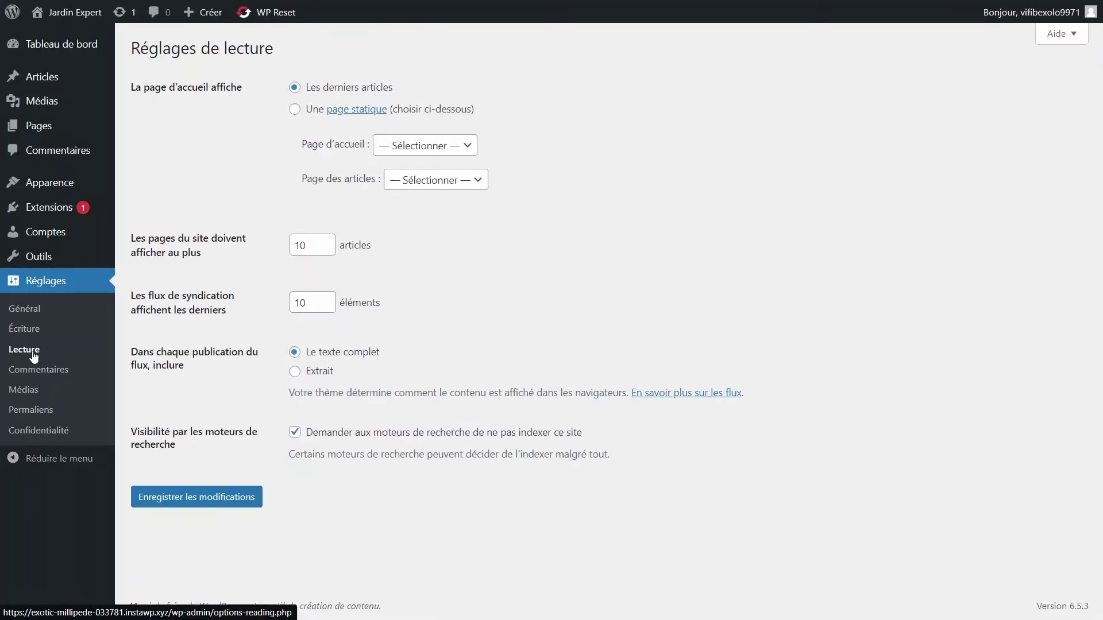
left_click(295, 110)
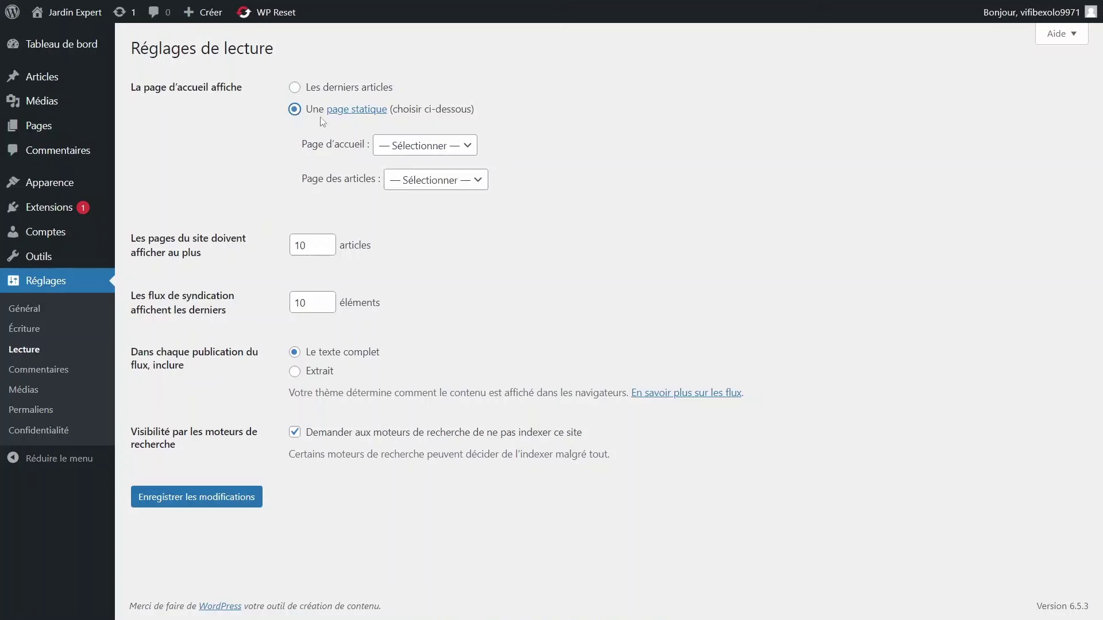
left_click(413, 149)
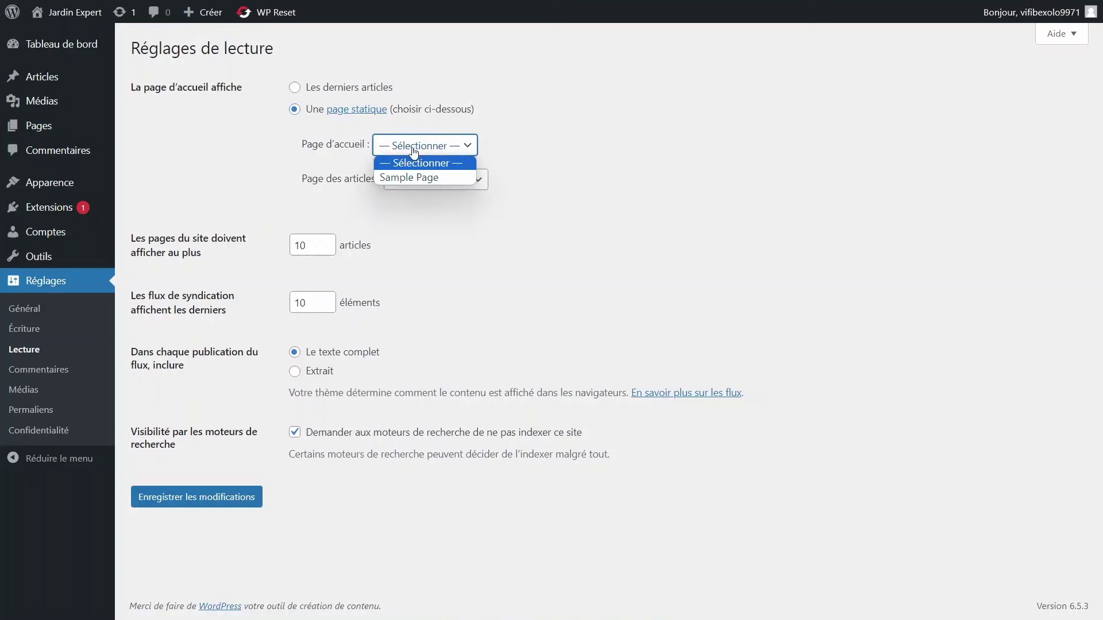
left_click(423, 181)
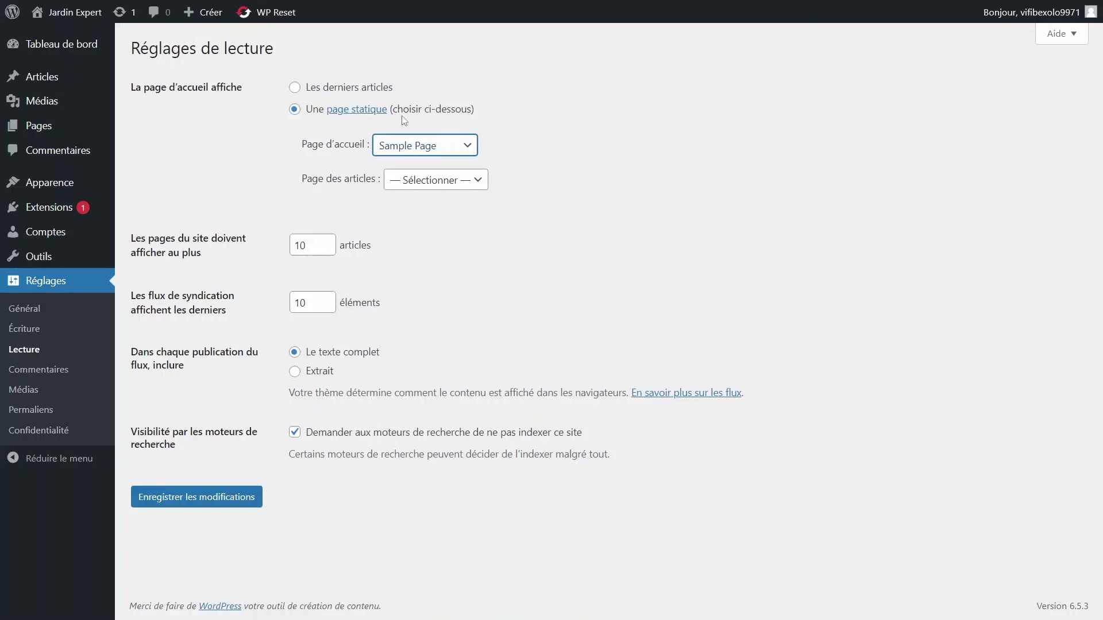
left_click(417, 183)
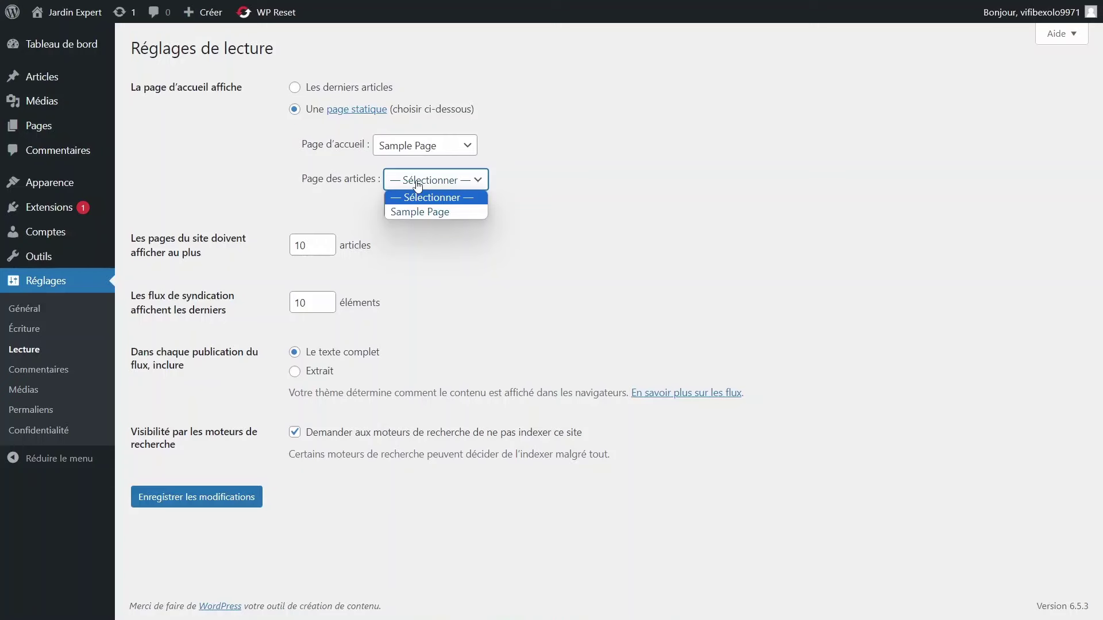
left_click(200, 183)
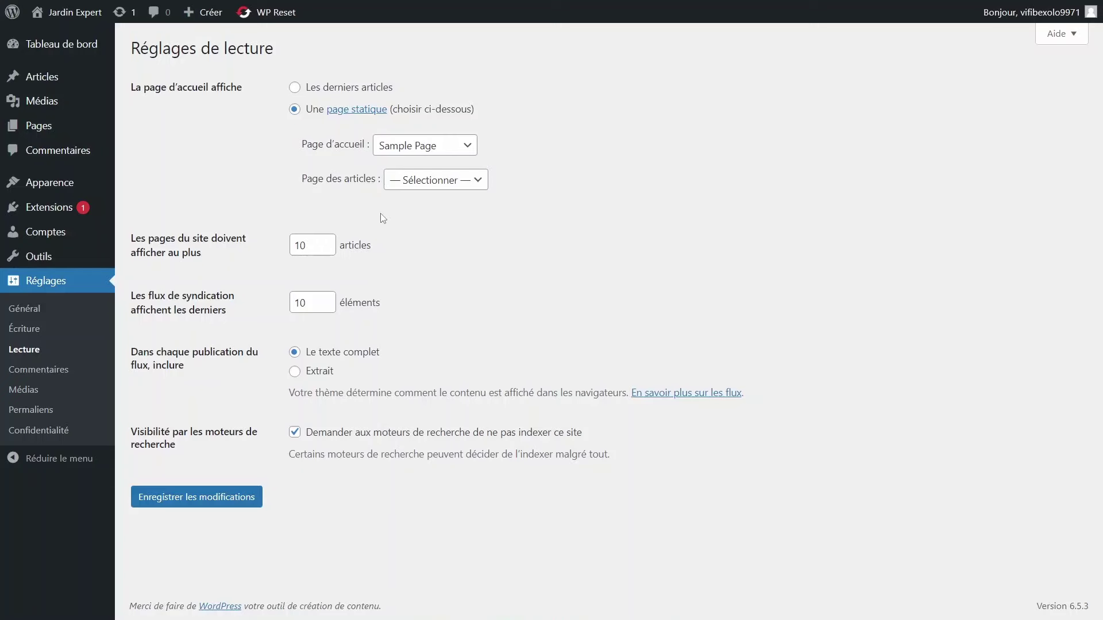
left_click(432, 187)
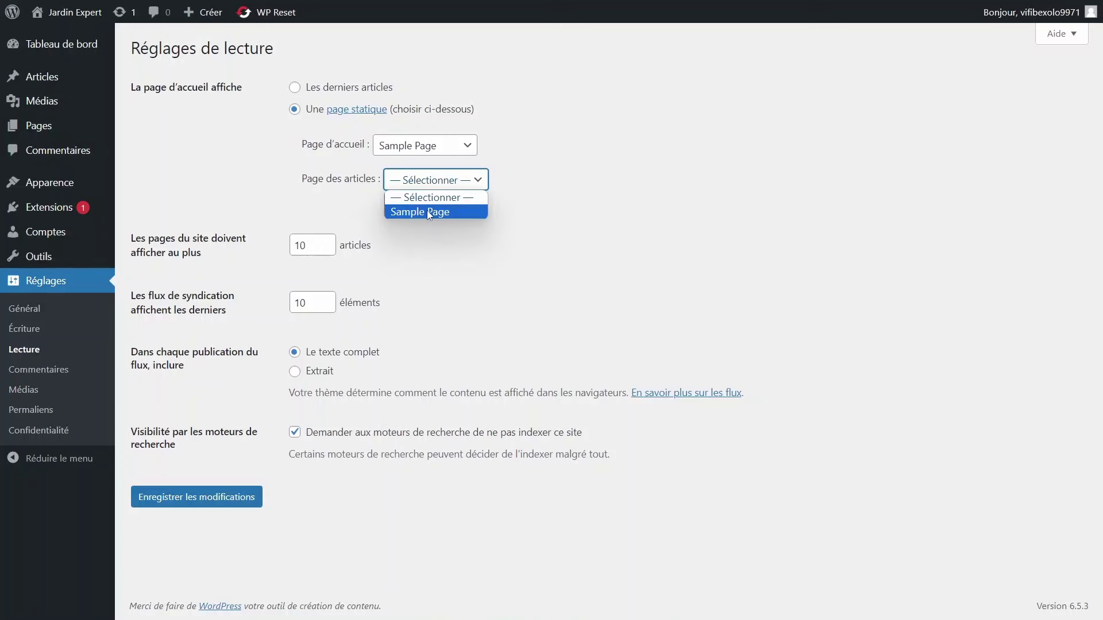
left_click(475, 267)
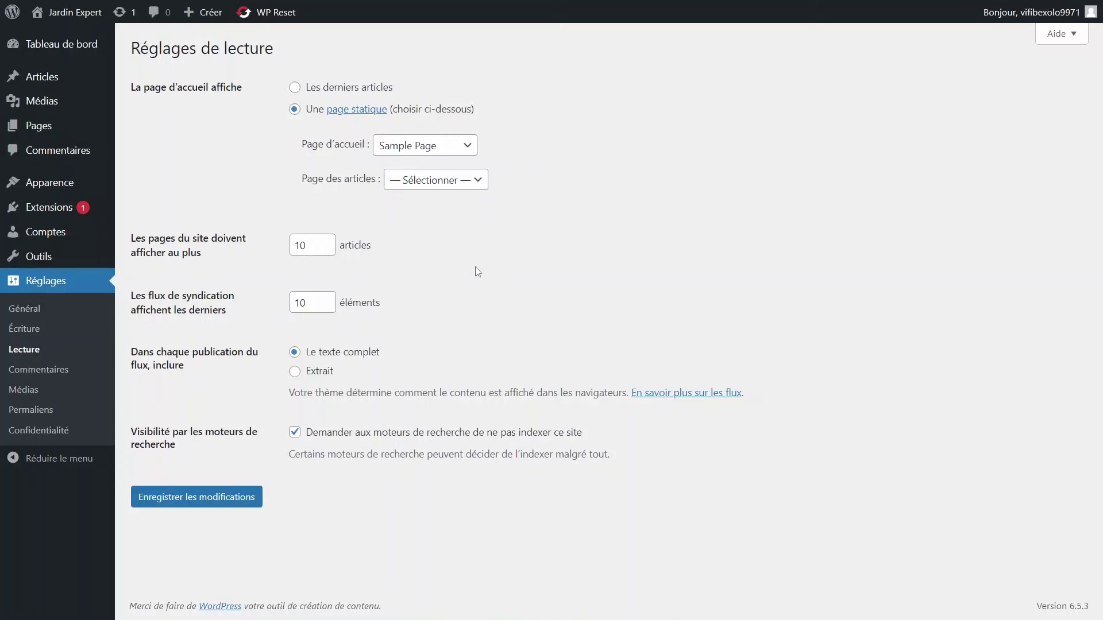
left_click(185, 499)
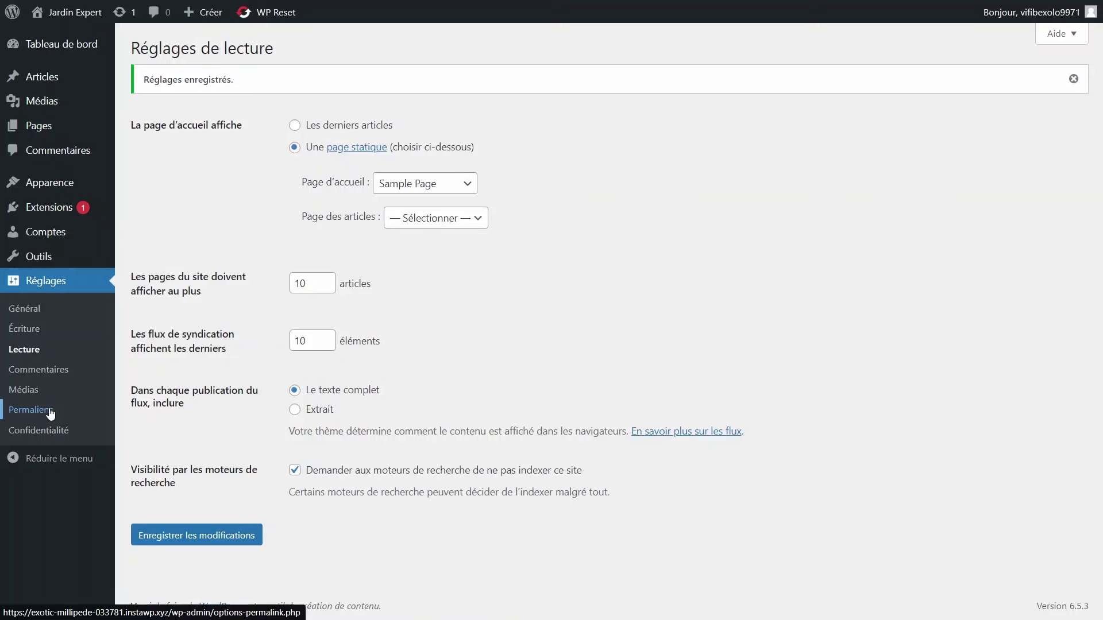
Step: Set the permalink structure to "Titre de la publication" and save the changes
left_click(44, 412)
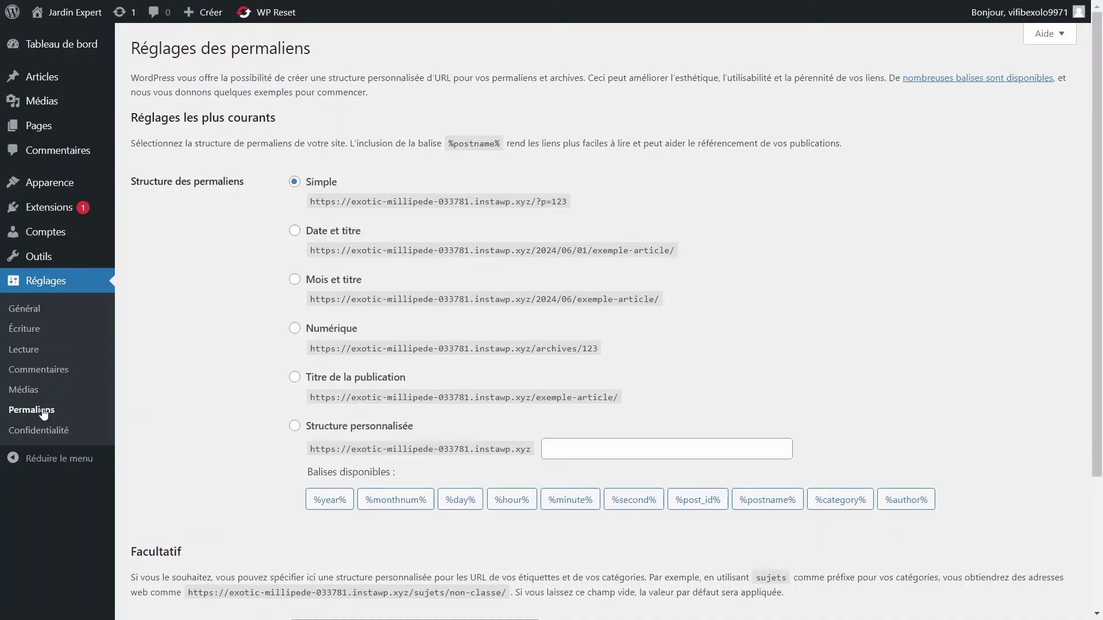
left_click(294, 377)
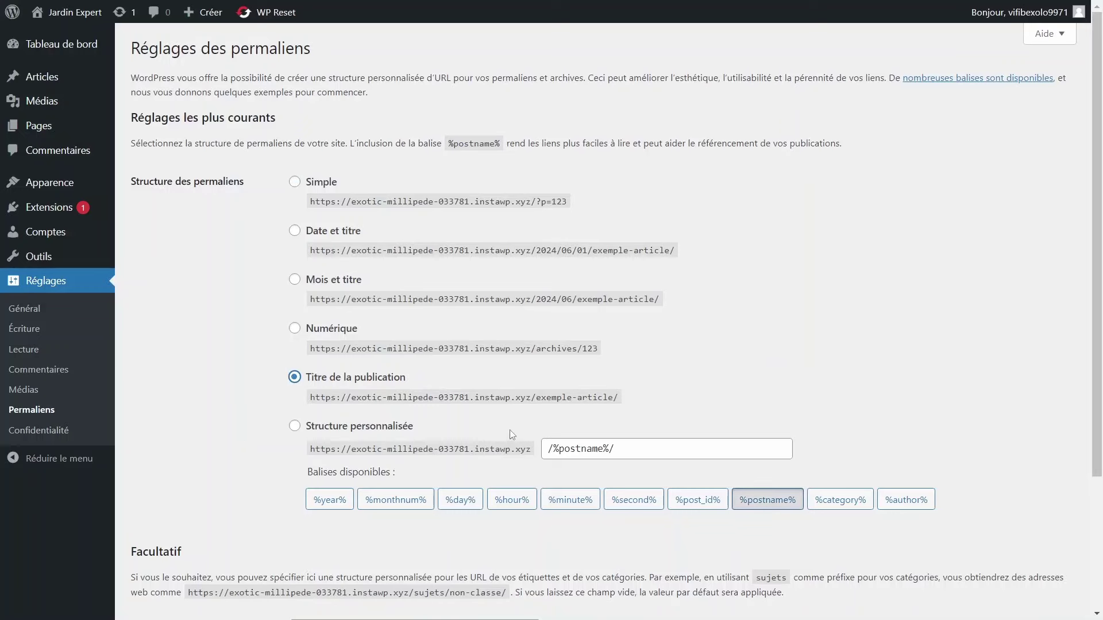
scroll(294, 379, "down", 3)
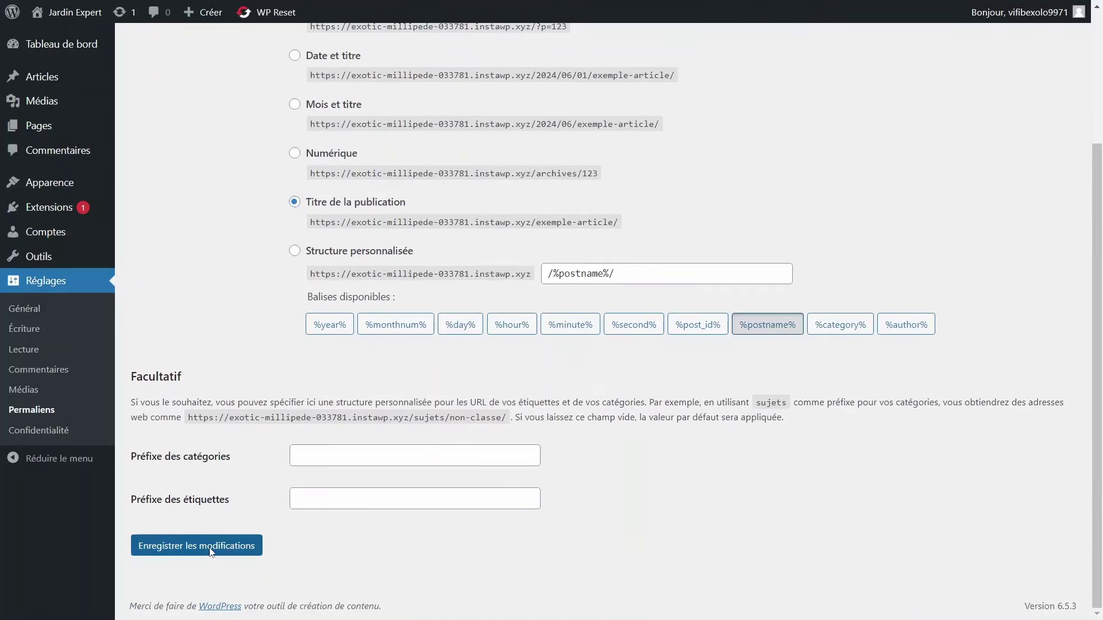
left_click(212, 551)
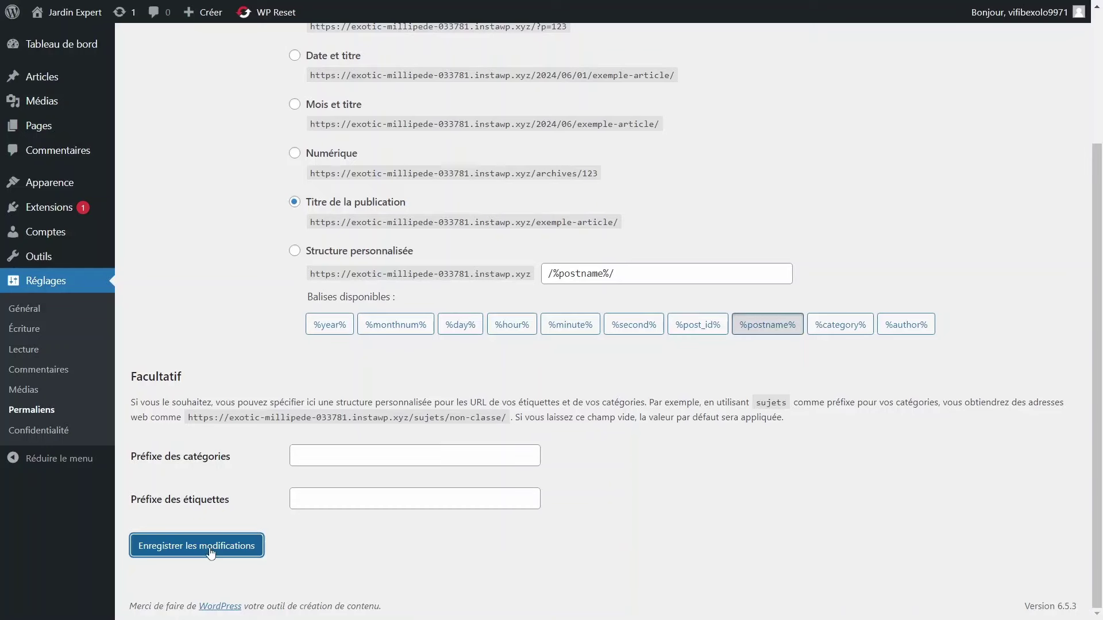
Step: Open the list of all pages and check which page is marked as the homepage
mouse_move(48, 131)
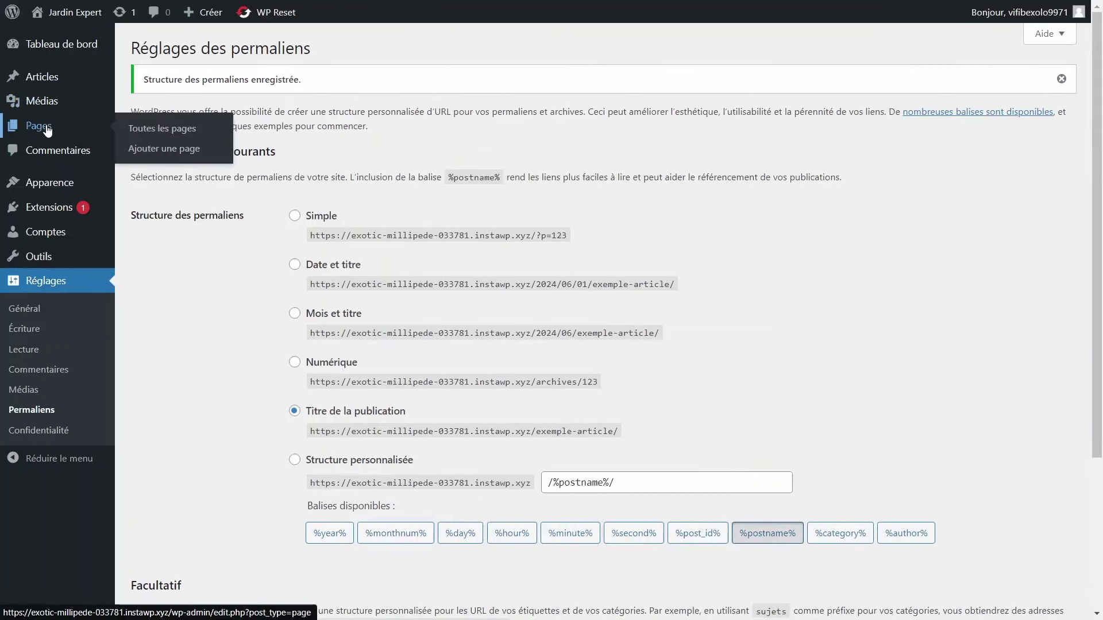
left_click(48, 127)
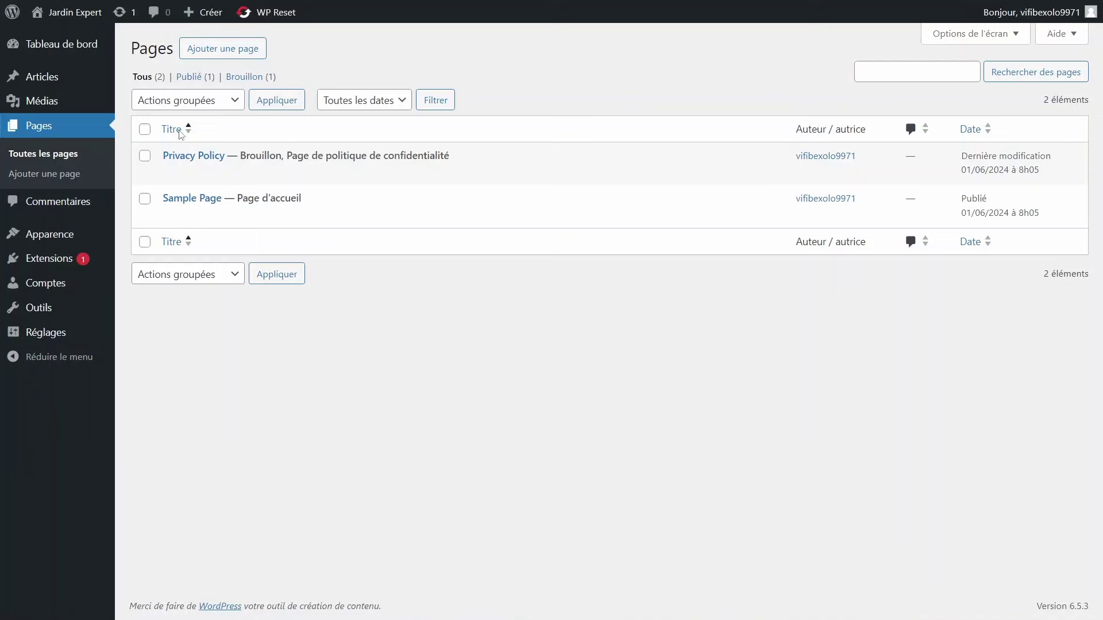
mouse_move(221, 174)
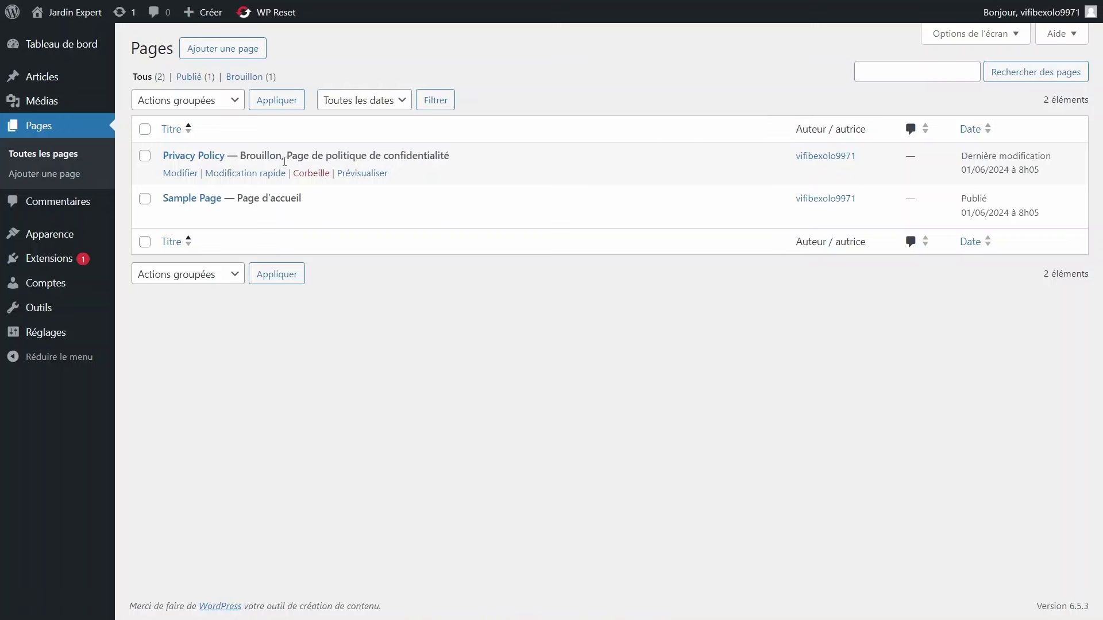
mouse_move(283, 225)
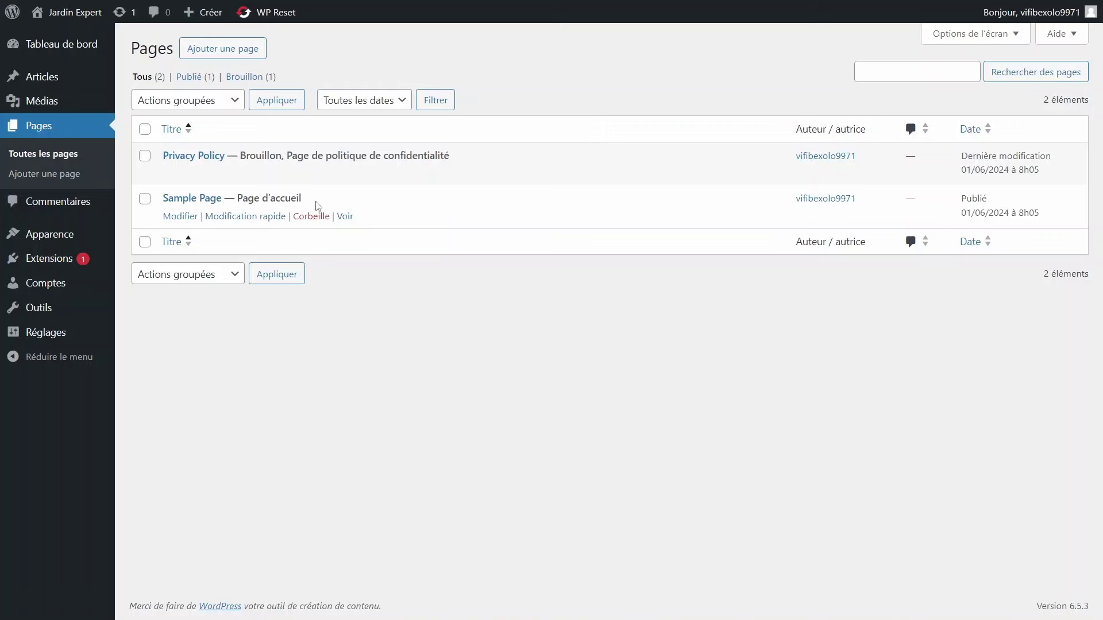
left_click_drag(317, 205, 235, 199)
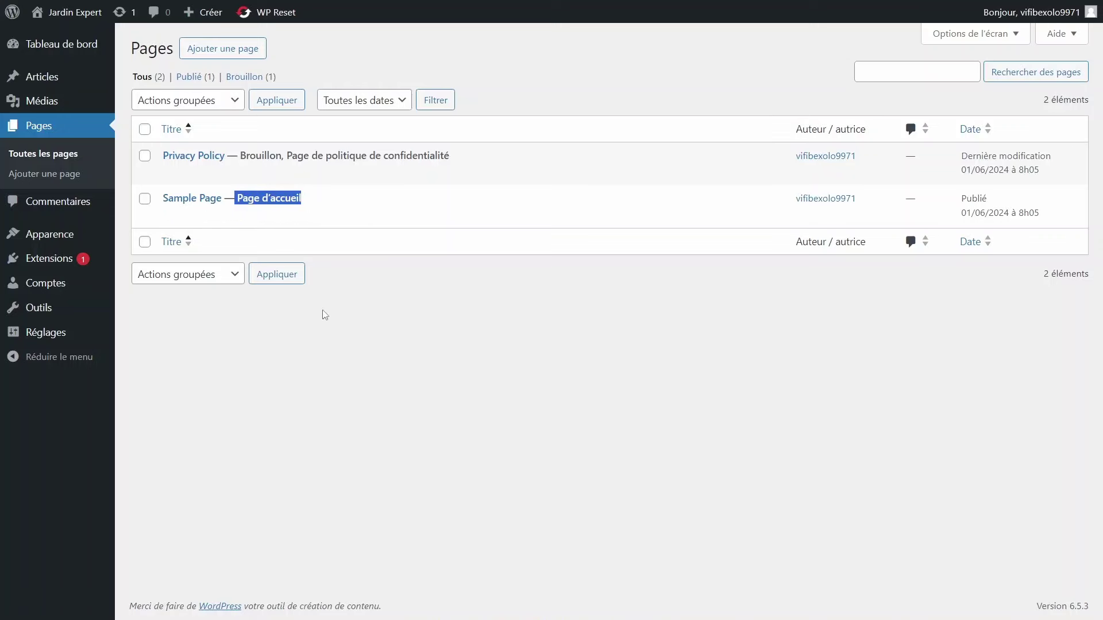
Step: Quick-edit the Privacy Policy page, setting its title to "Politique de confidentialité" and its slug to "politique de confidentialité"
left_click(369, 353)
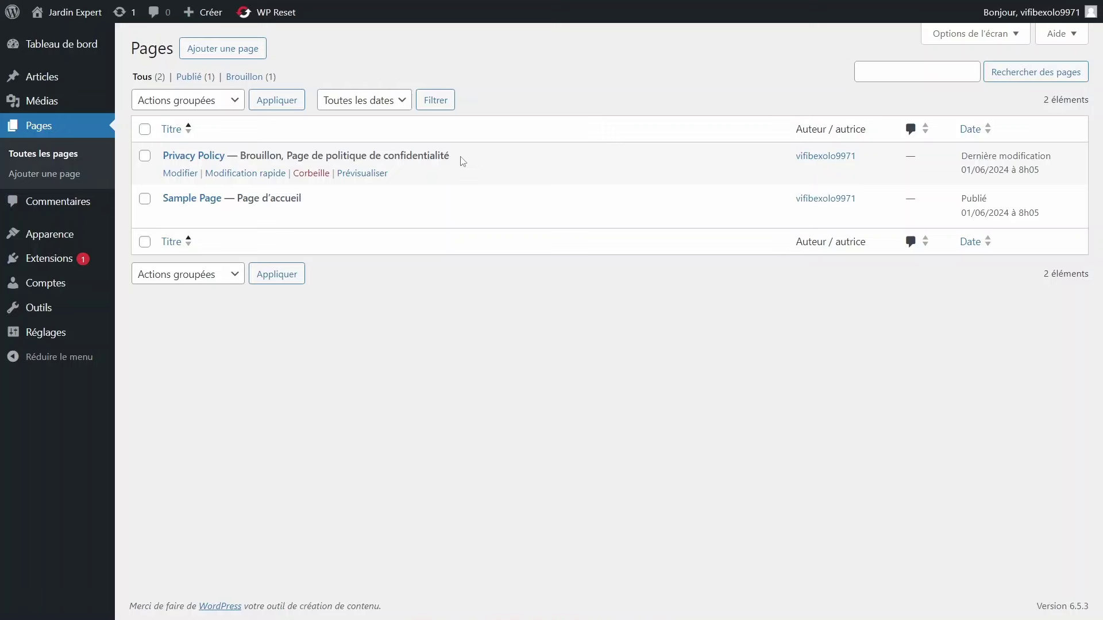
left_click_drag(449, 155, 325, 156)
key("ctrl+c")
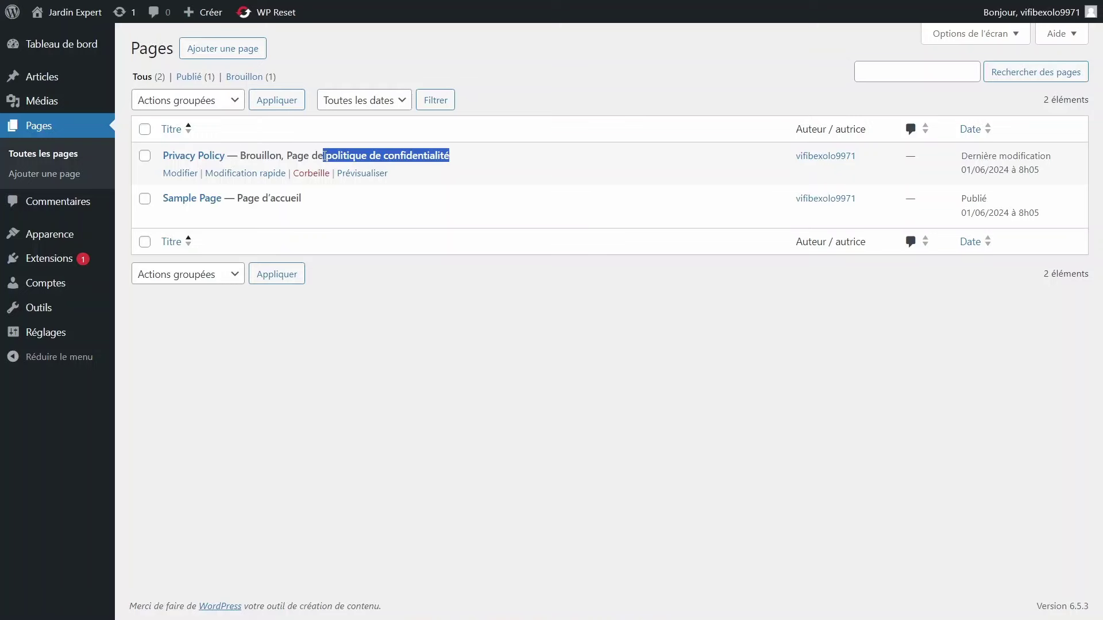
left_click(219, 175)
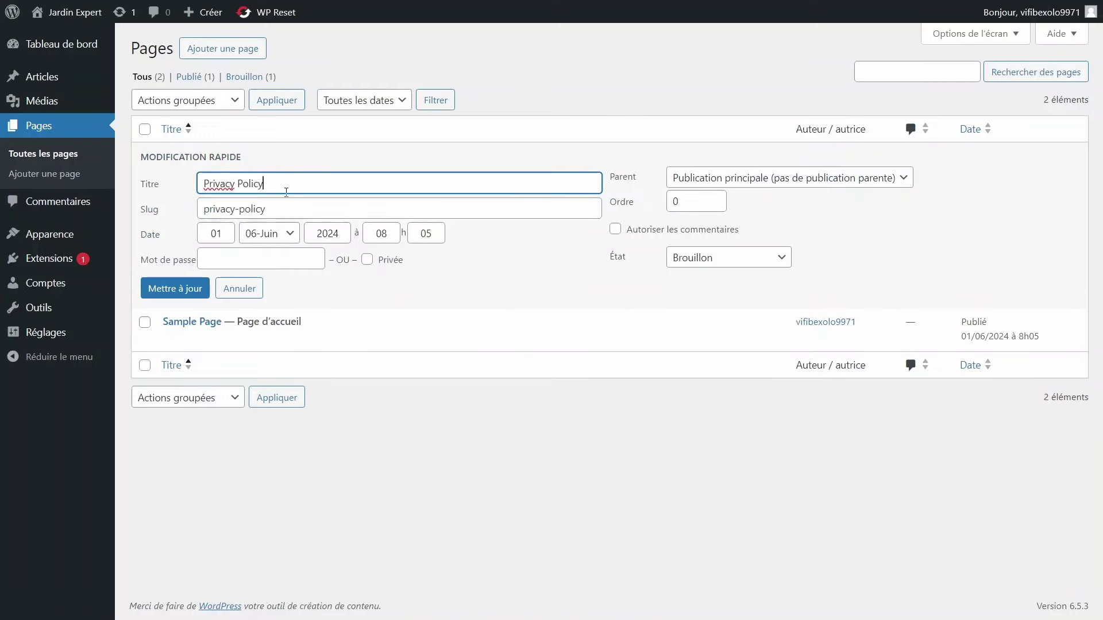
key("ctrl+a")
key("ctrl+v")
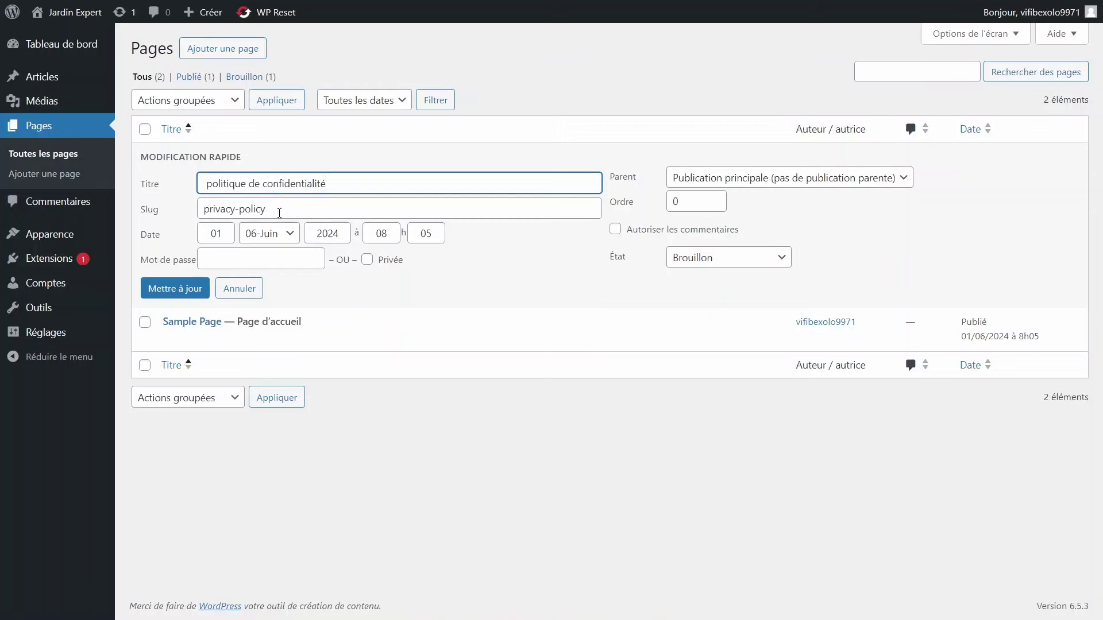
left_click(211, 185)
key("BackSpace")
type("P")
key("Tab")
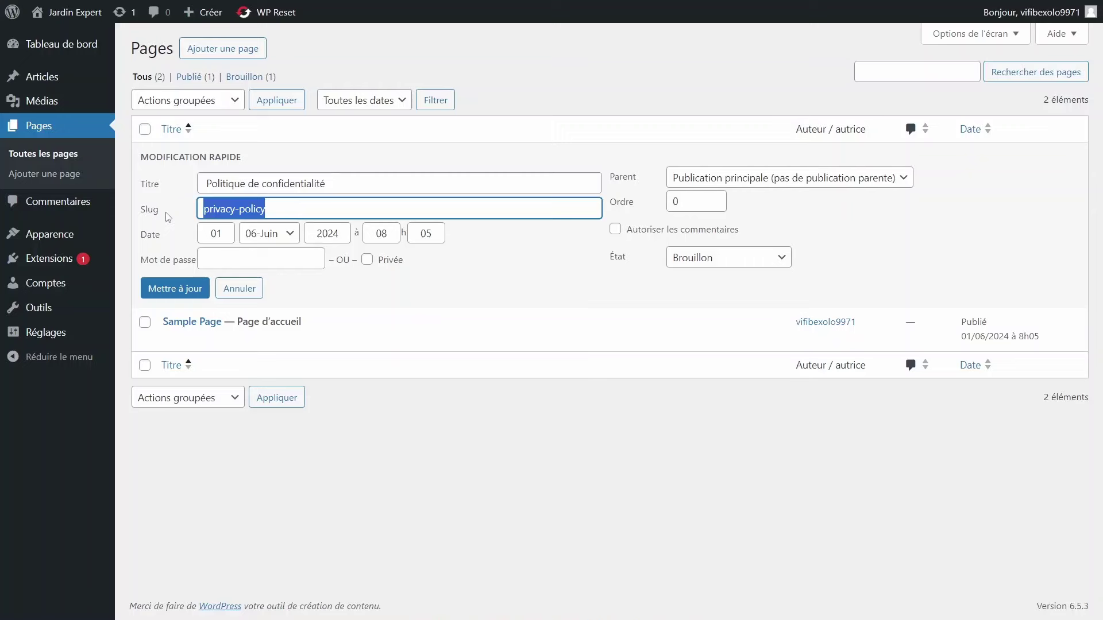
key("ctrl+v")
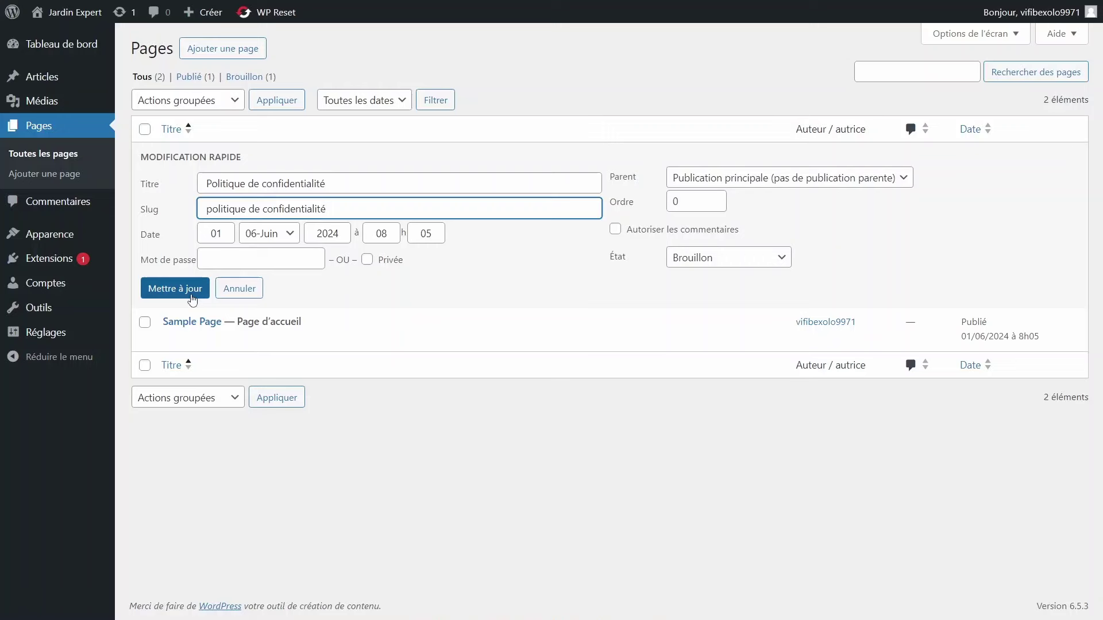
Step: Set the privacy policy page's status to "Publié" and update the page
left_click(706, 259)
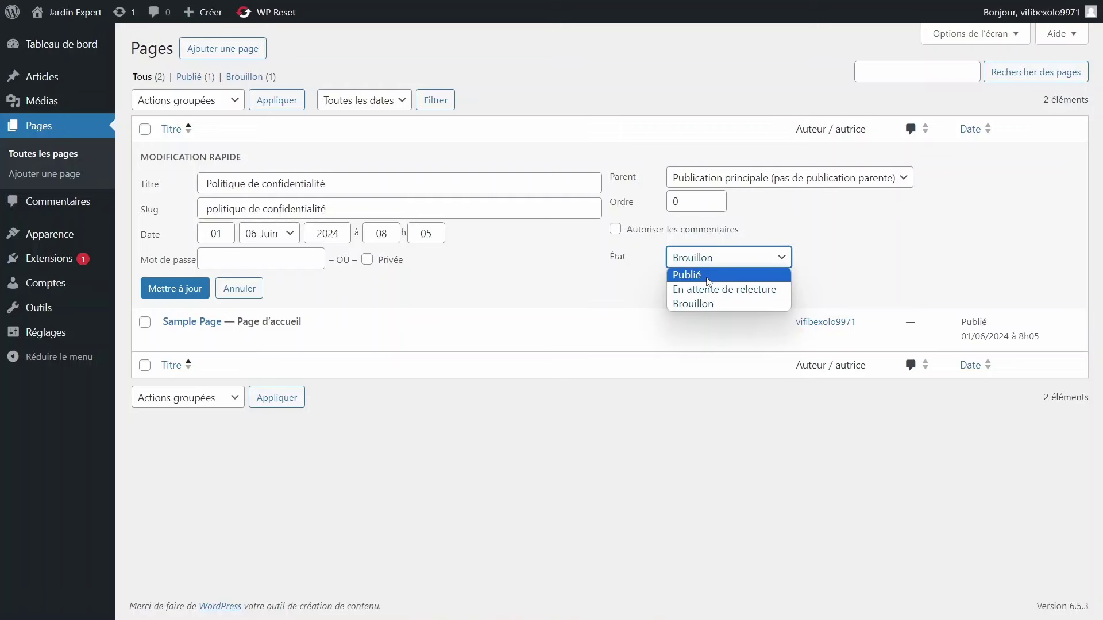
left_click(708, 282)
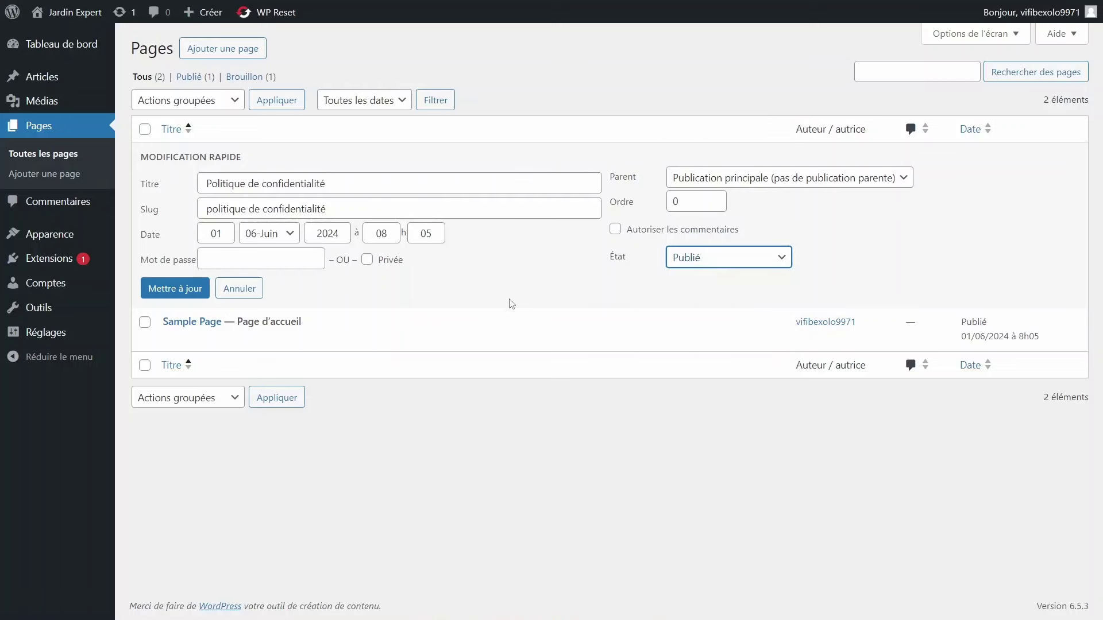
left_click(167, 290)
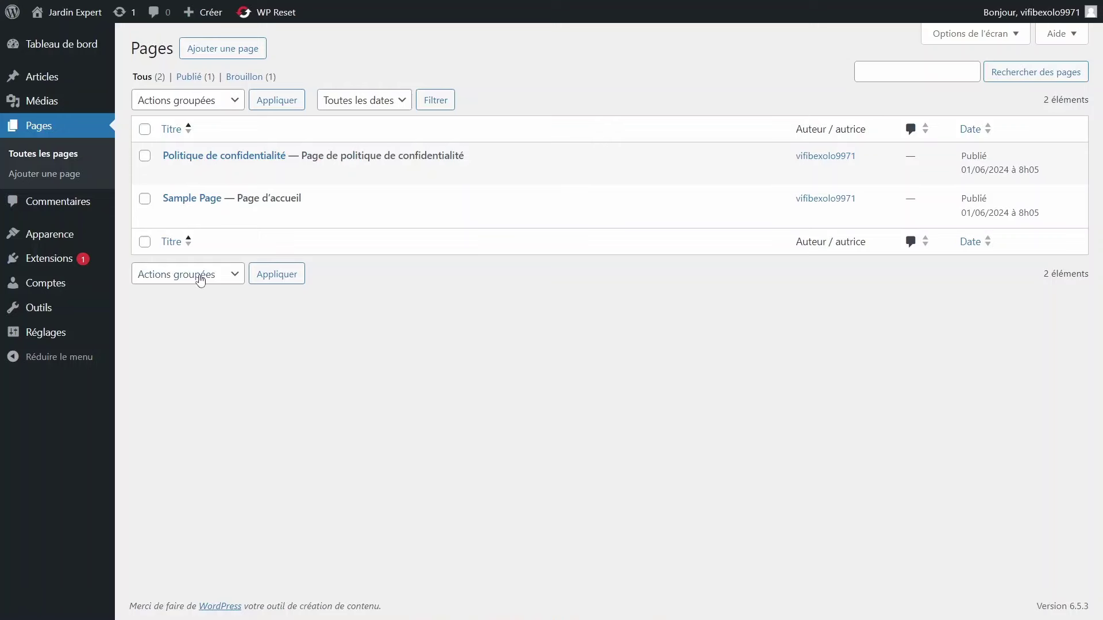
Step: In the privacy settings, choose "Politique de confidentialité" as the site's privacy policy page and apply it
mouse_move(366, 225)
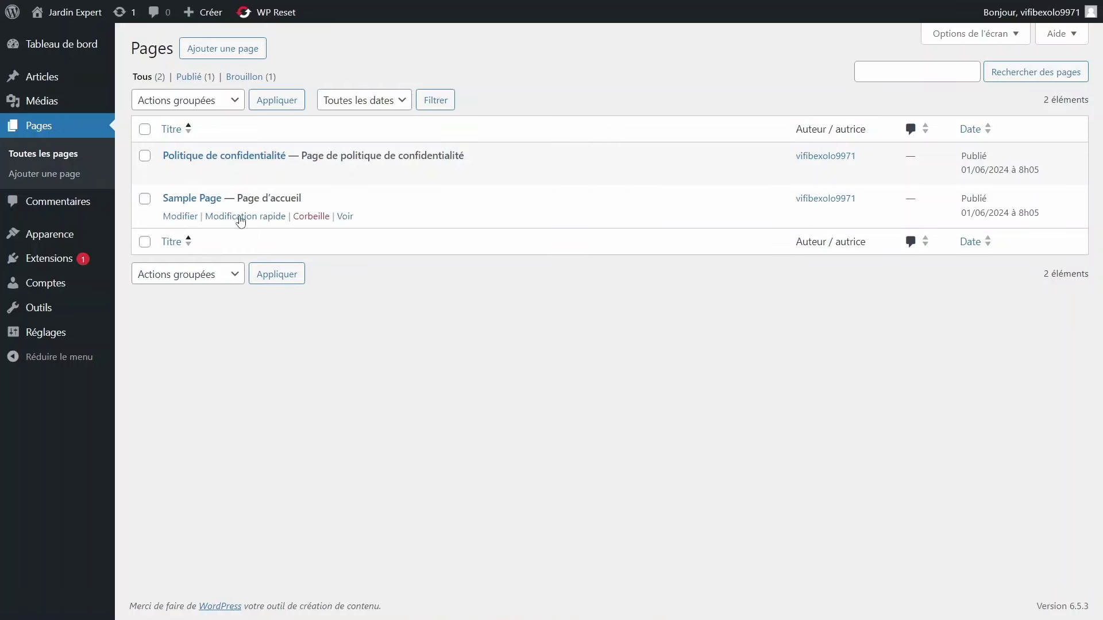
mouse_move(271, 183)
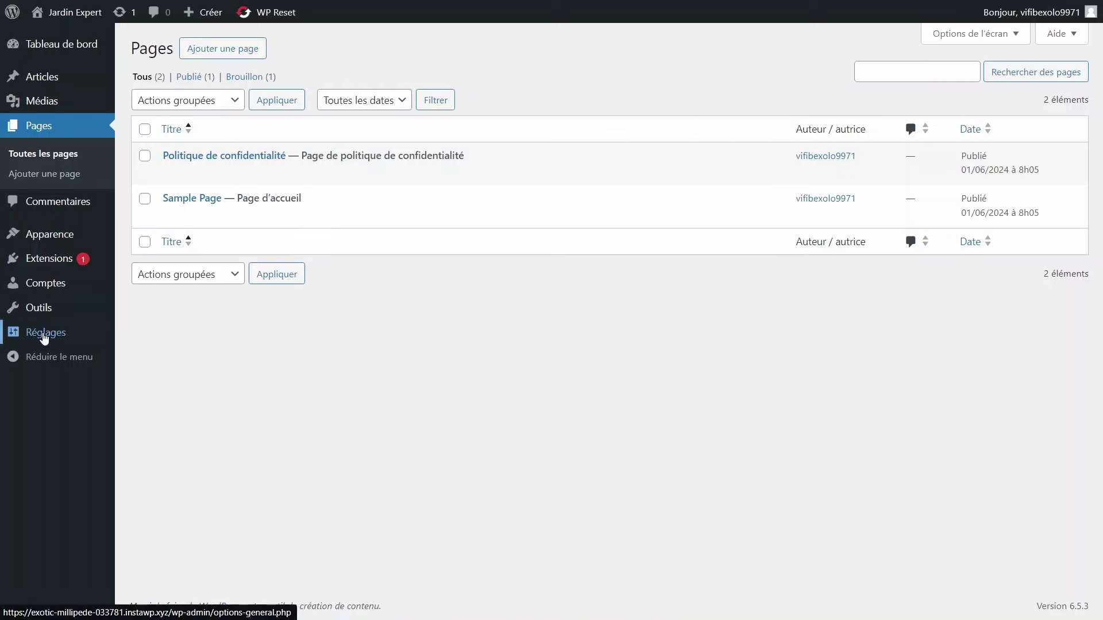
mouse_move(45, 339)
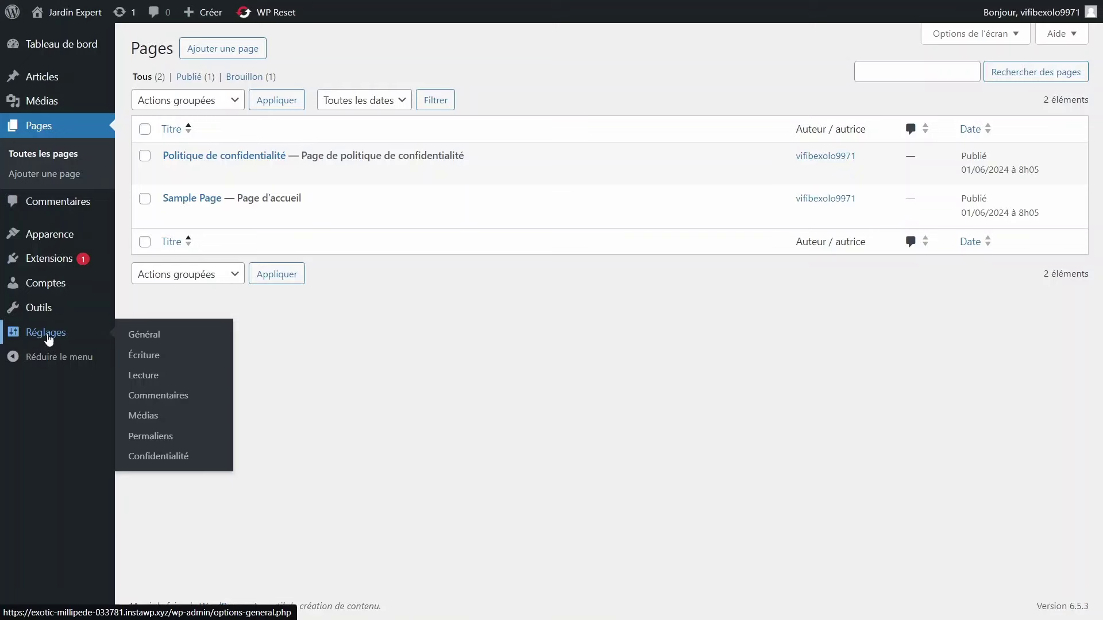
left_click(149, 457)
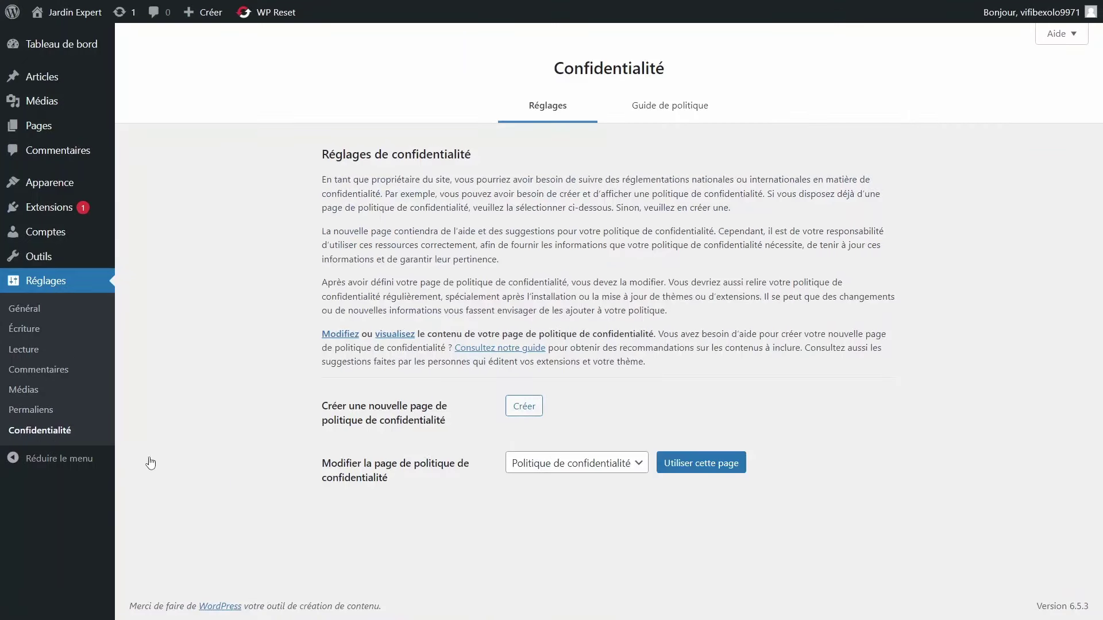
left_click(576, 472)
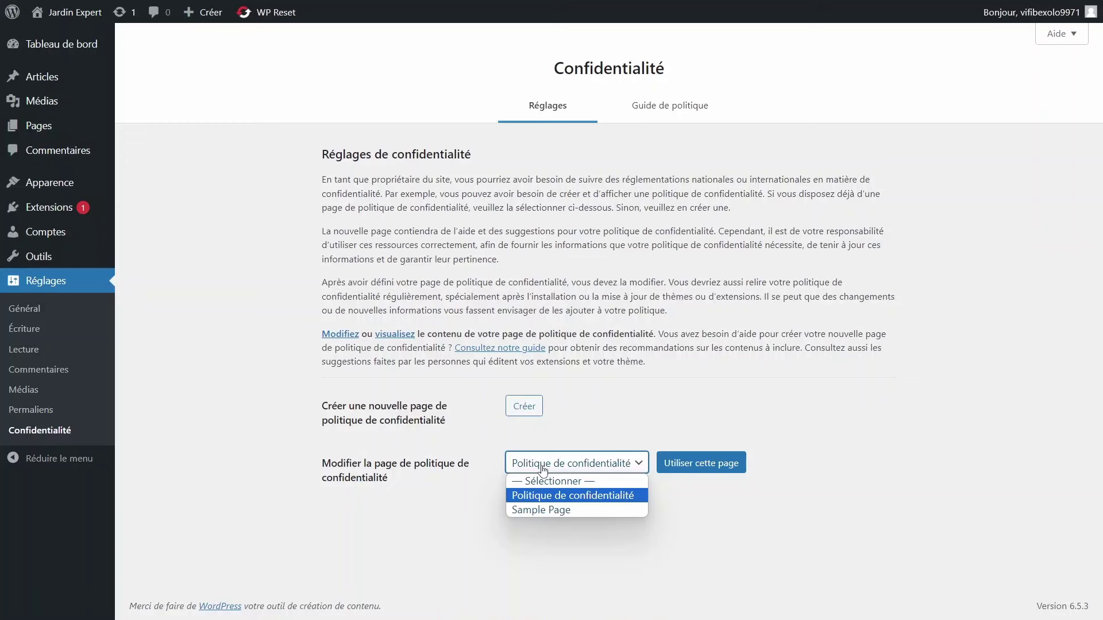
left_click(556, 502)
left_click(700, 465)
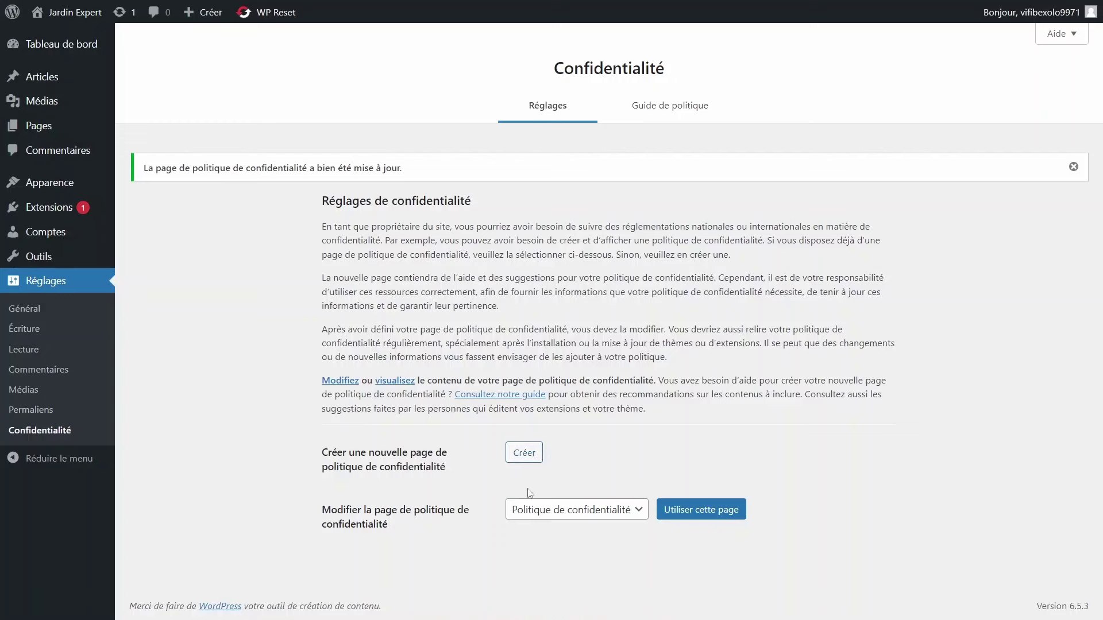
Step: In the list of all pages, quick-edit Sample Page with the title "Accueil" and slug "accueil", and update it
mouse_move(47, 128)
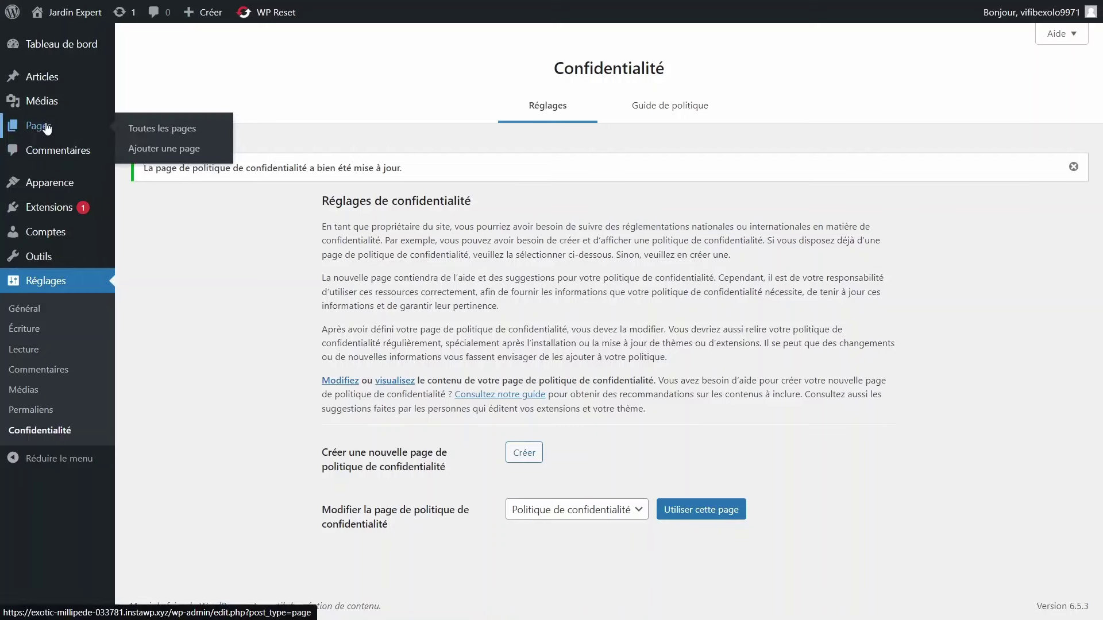
left_click(33, 128)
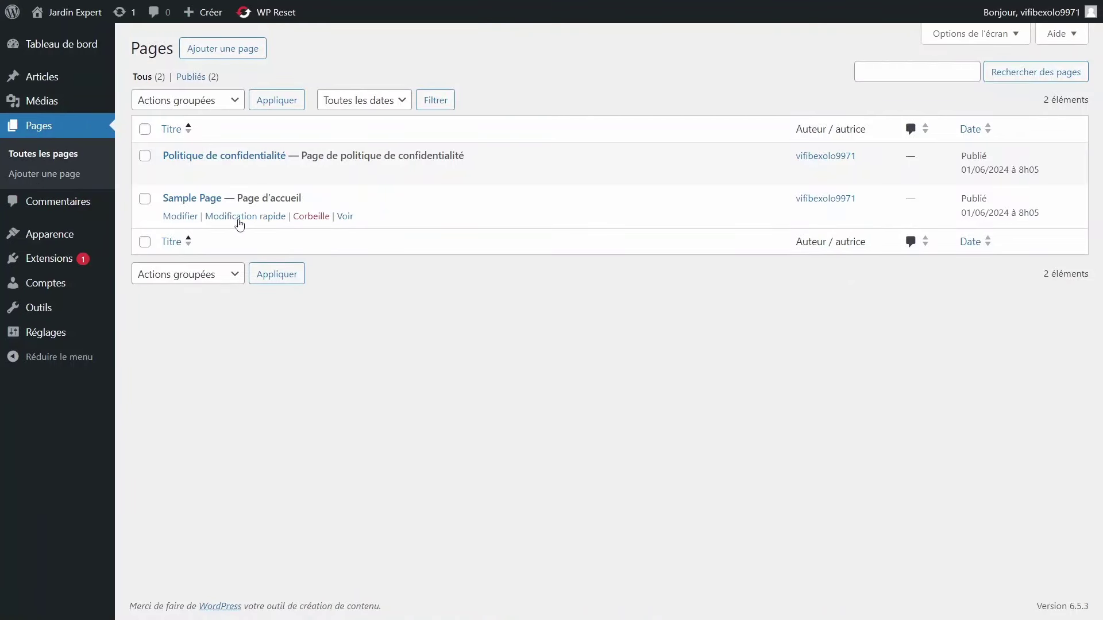
left_click(236, 222)
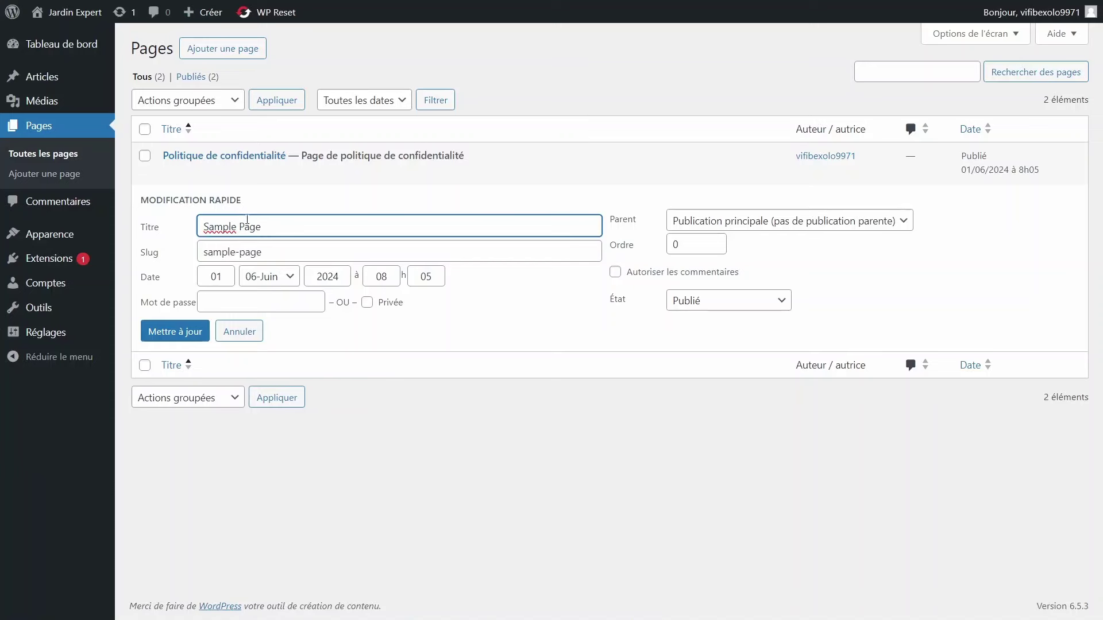
left_click_drag(297, 229, 153, 236)
type("Accueil")
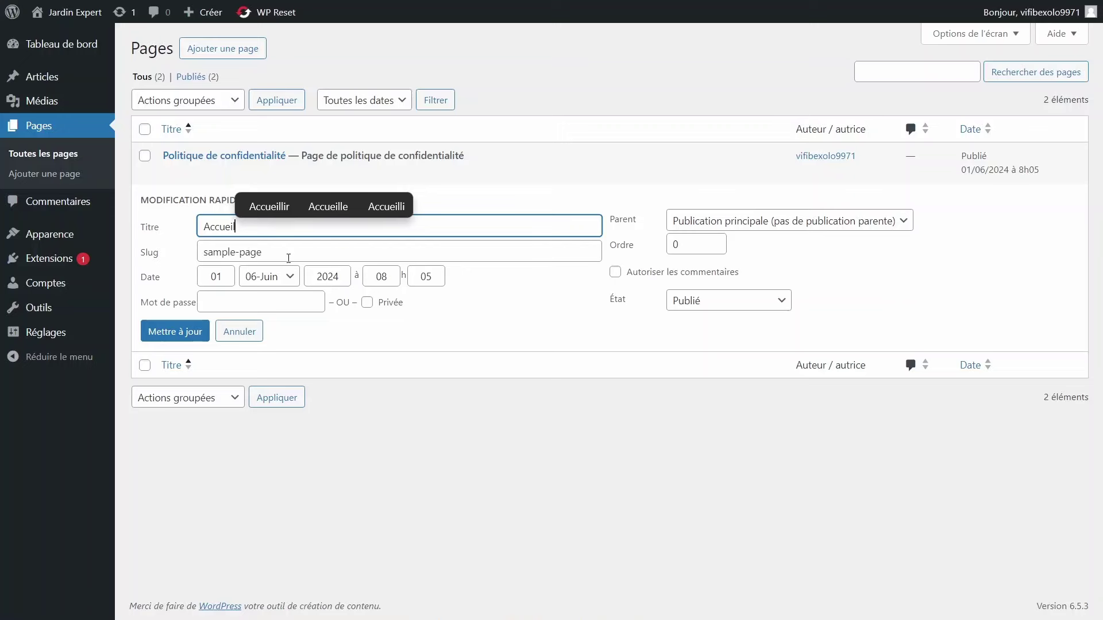
left_click_drag(288, 258, 125, 249)
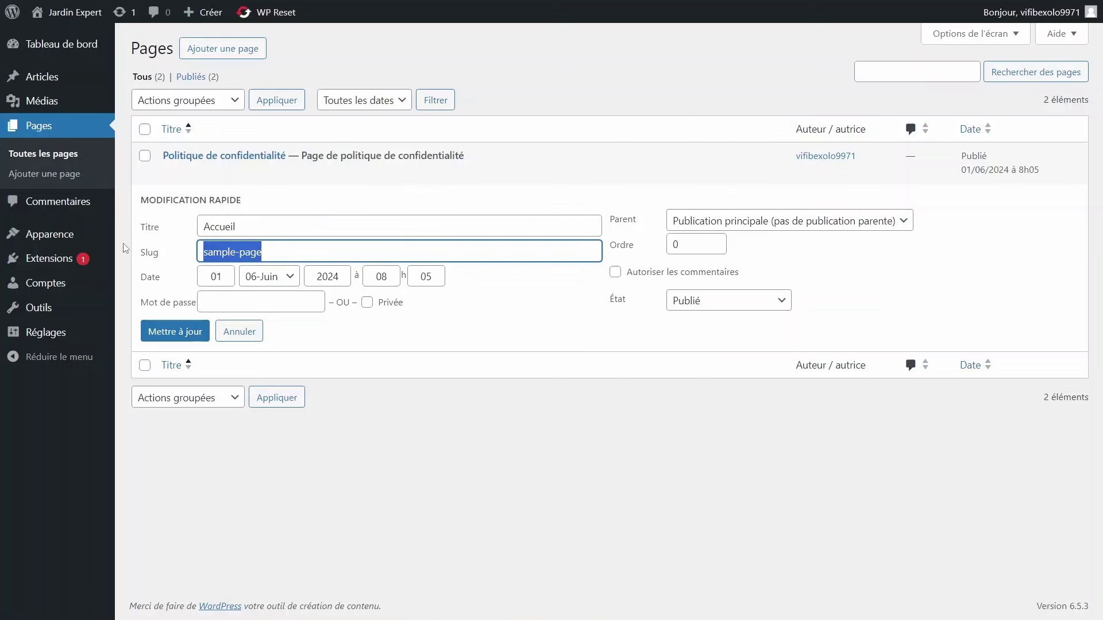
type("acc")
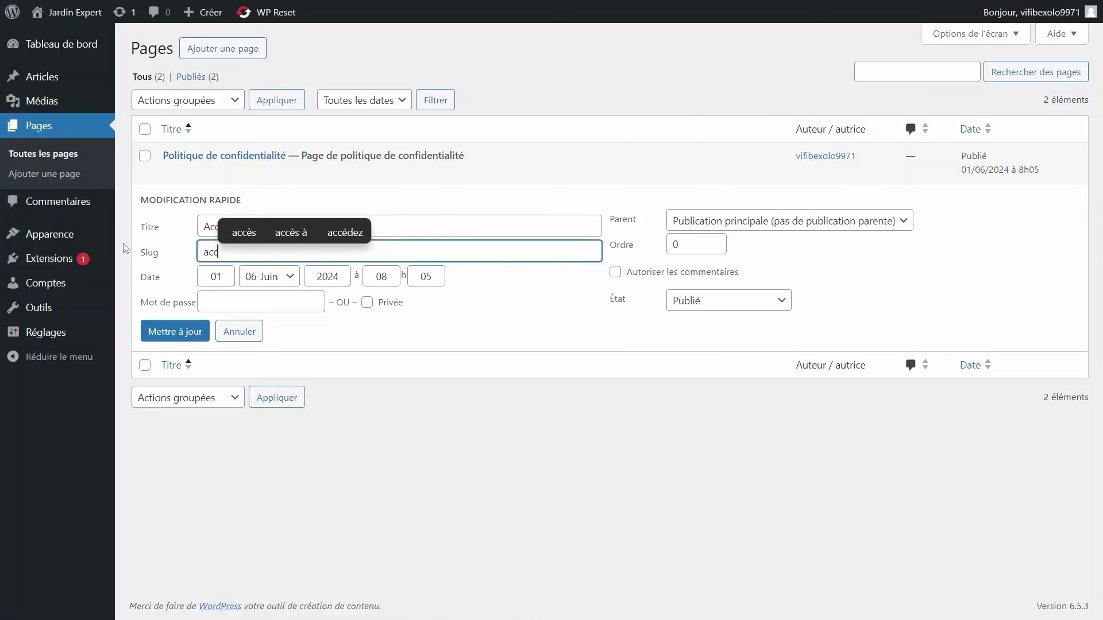
type("ueil")
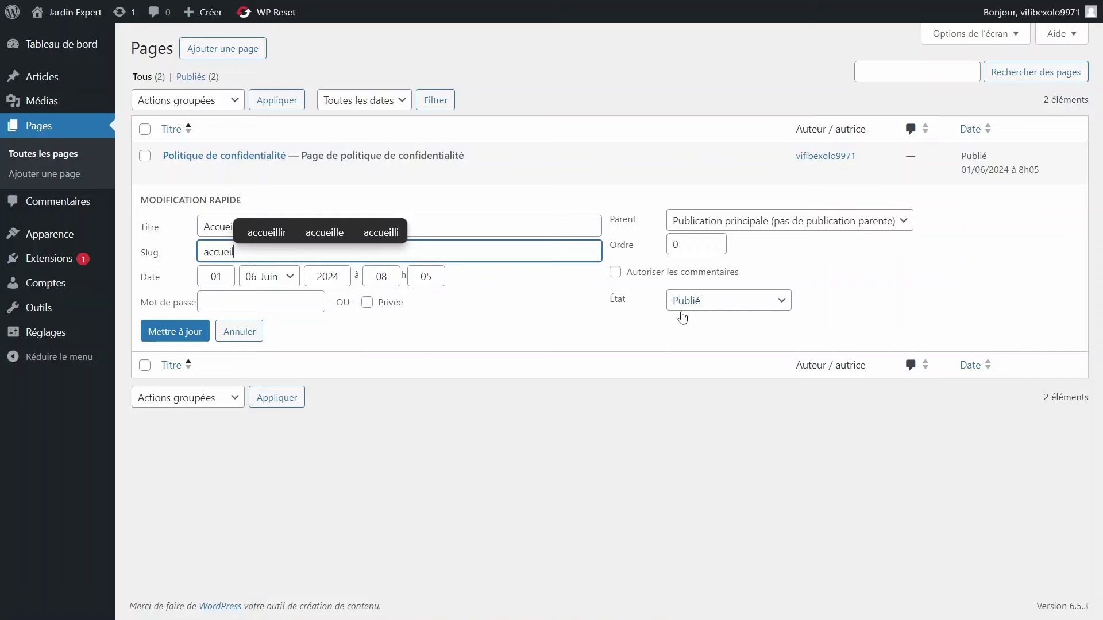
left_click(195, 333)
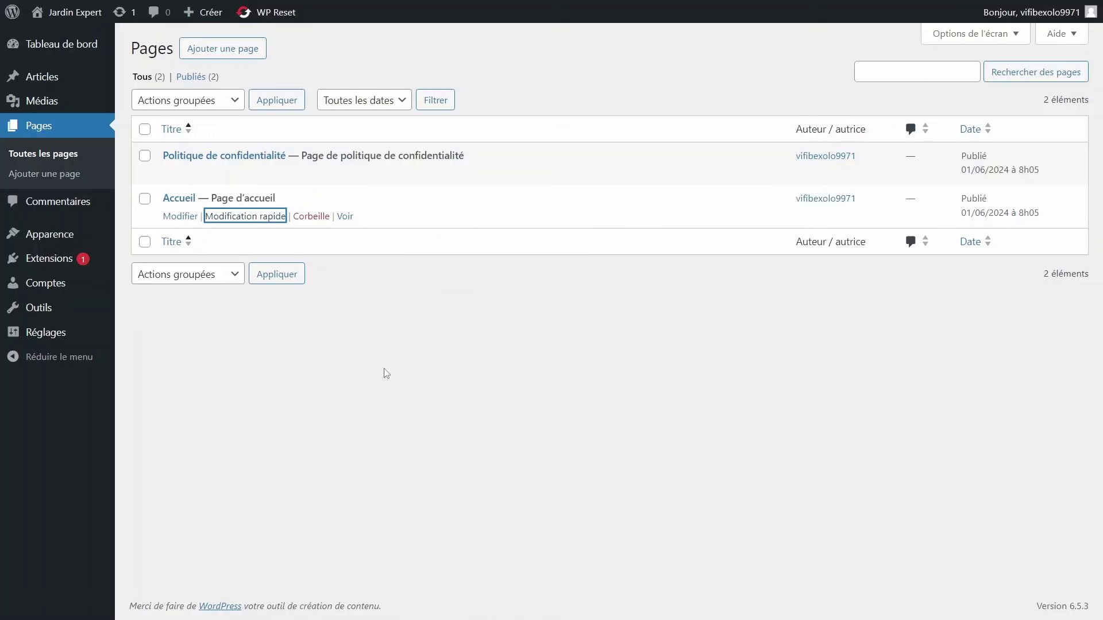
Step: Add a new page titled "Blog" and publish it
left_click(249, 53)
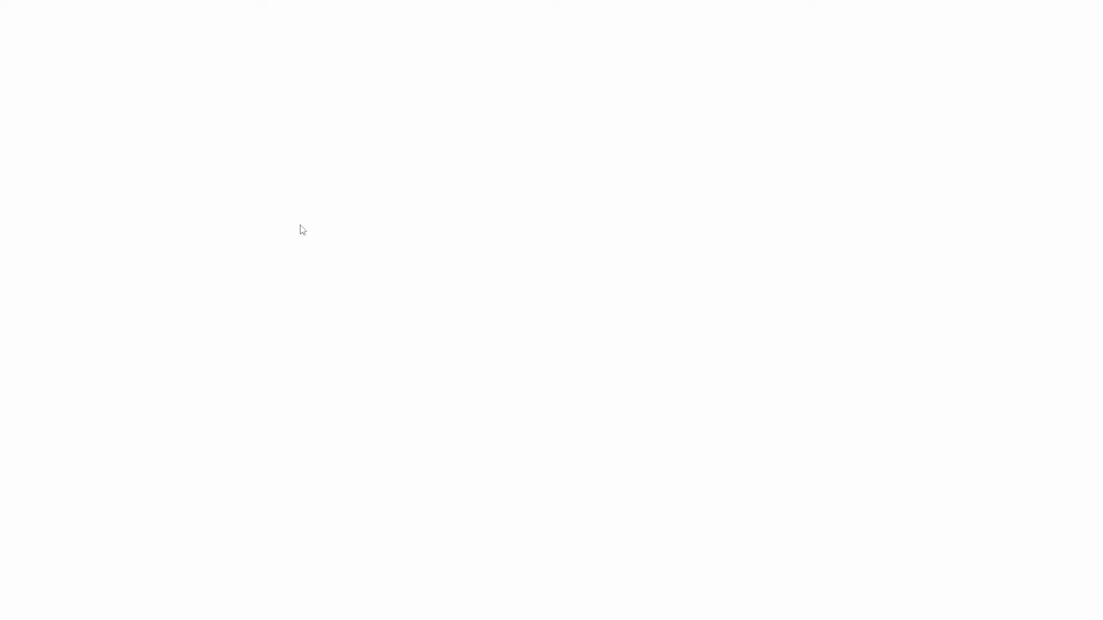
type("blog")
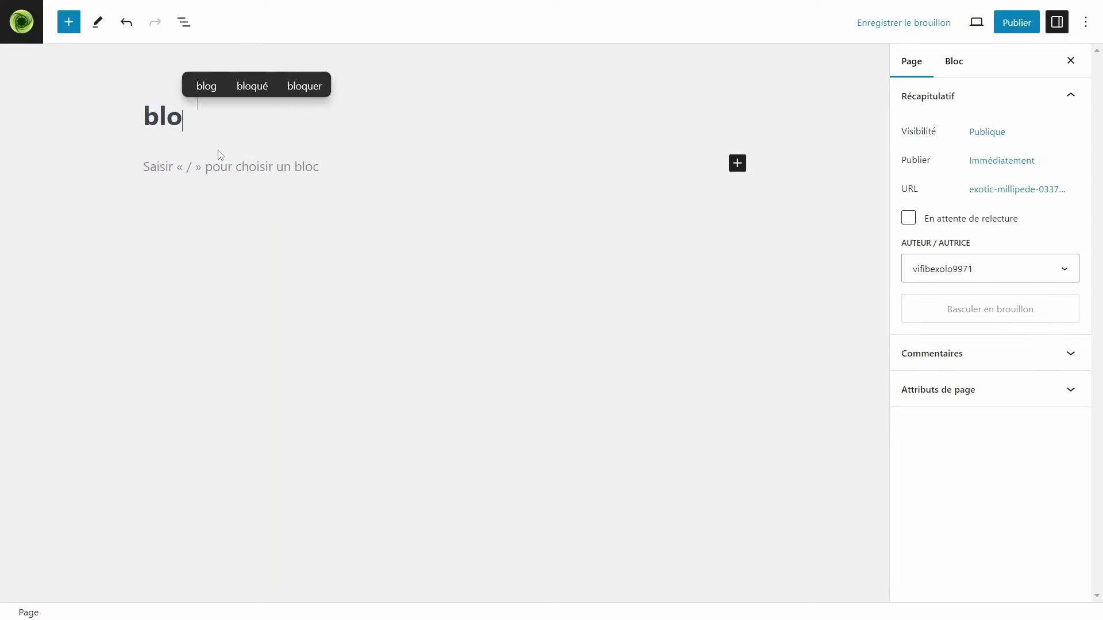
left_click(223, 85)
left_click(1017, 22)
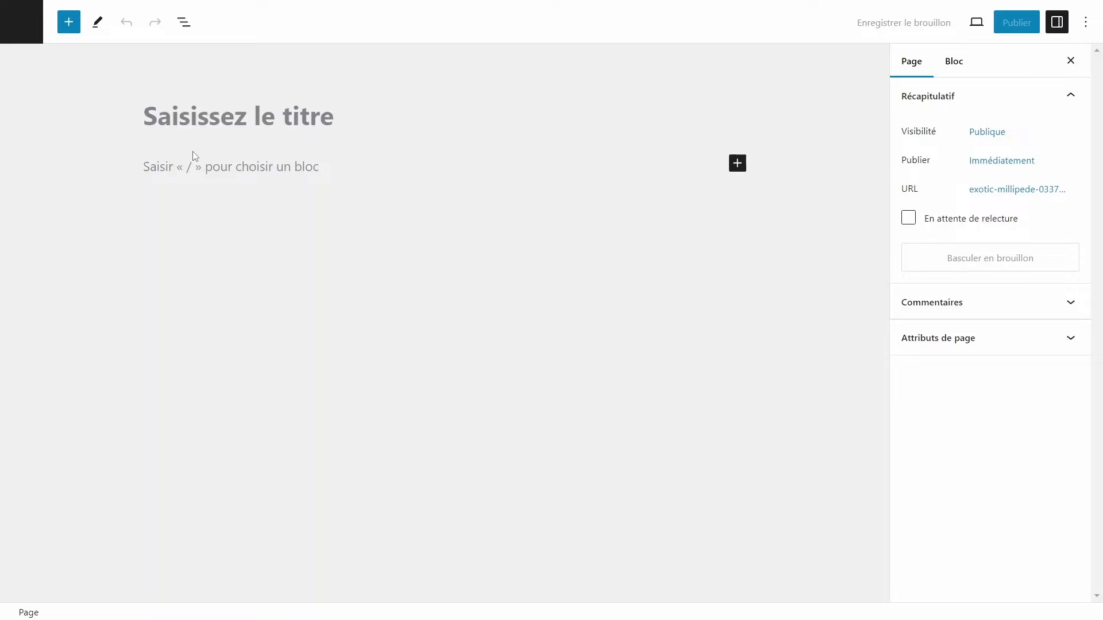
Step: Create a page titled "Contact" and publish it
type("Contact")
left_click(1016, 22)
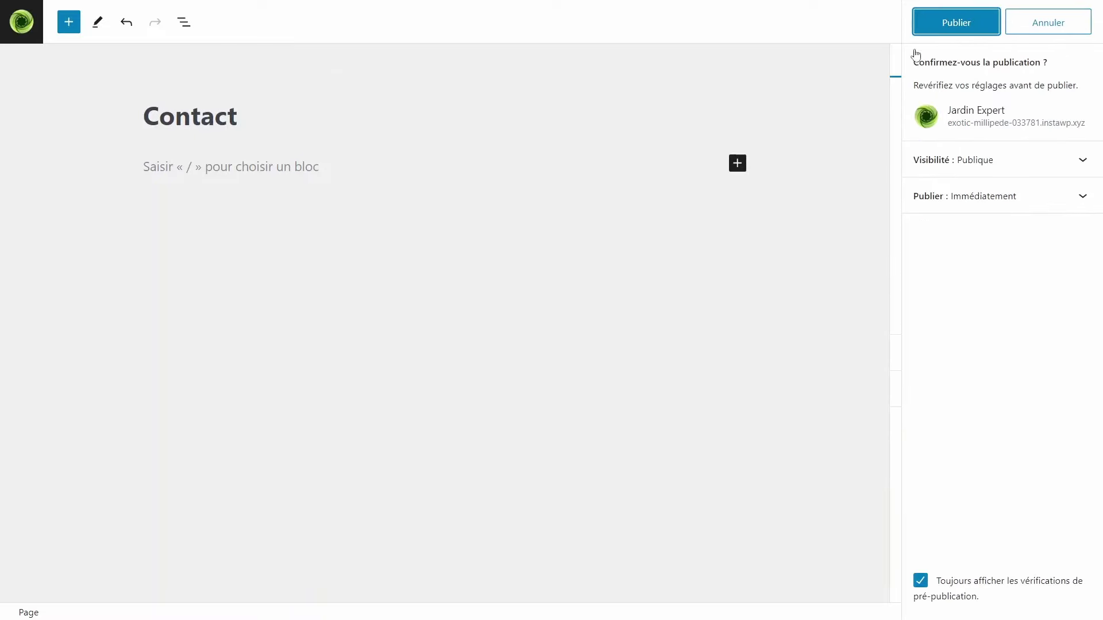
left_click(950, 24)
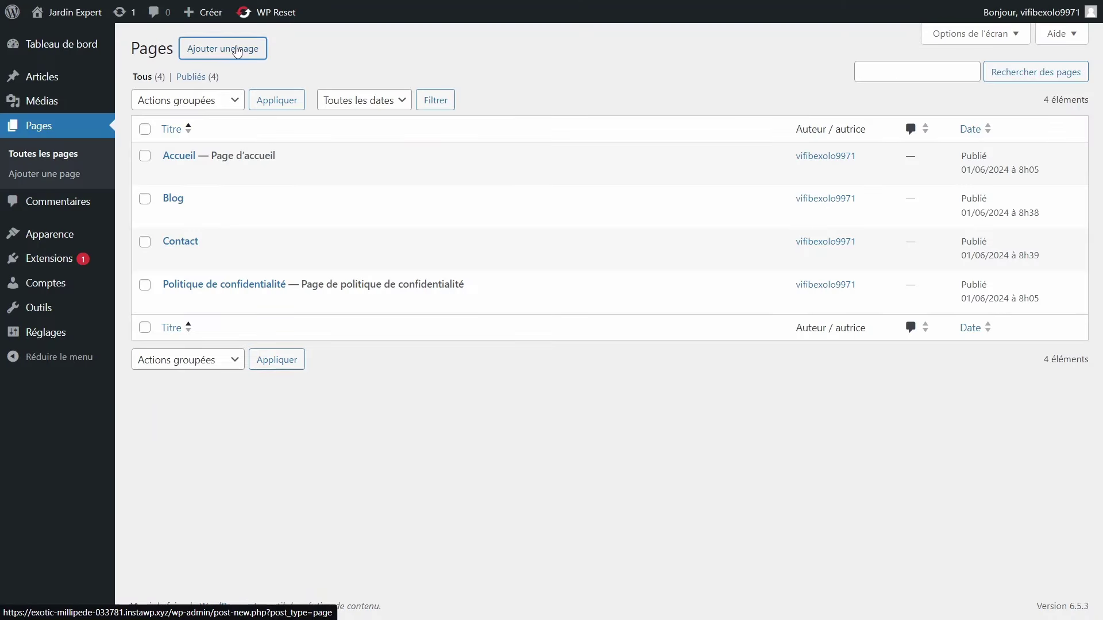
Step: Add another page titled "à propos" and publish it
left_click(237, 50)
type("à propos")
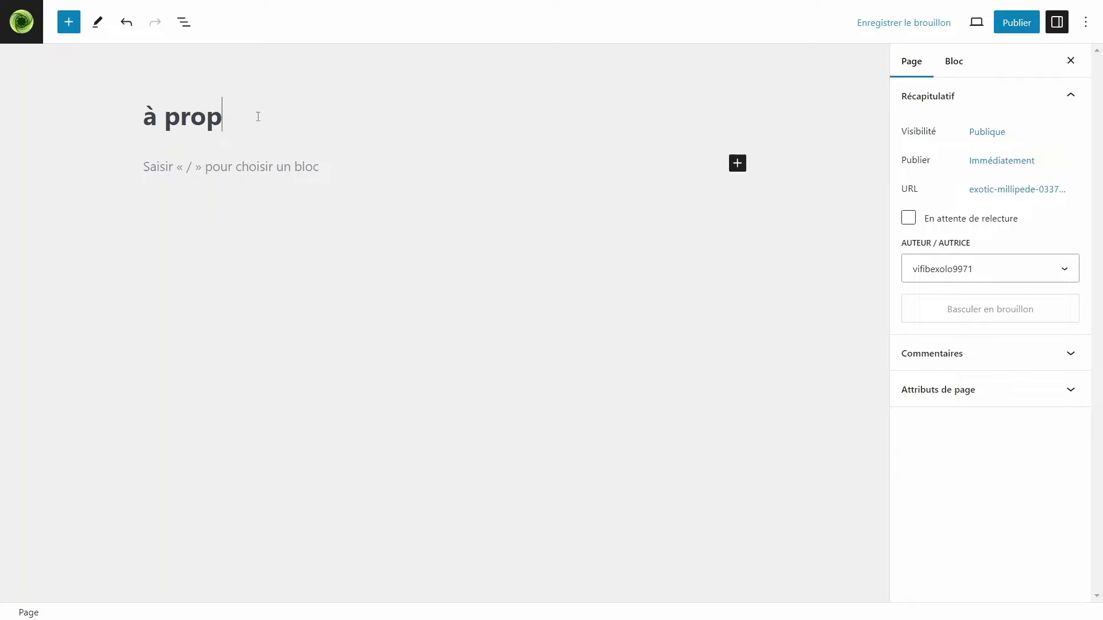
left_click(1002, 28)
left_click(997, 26)
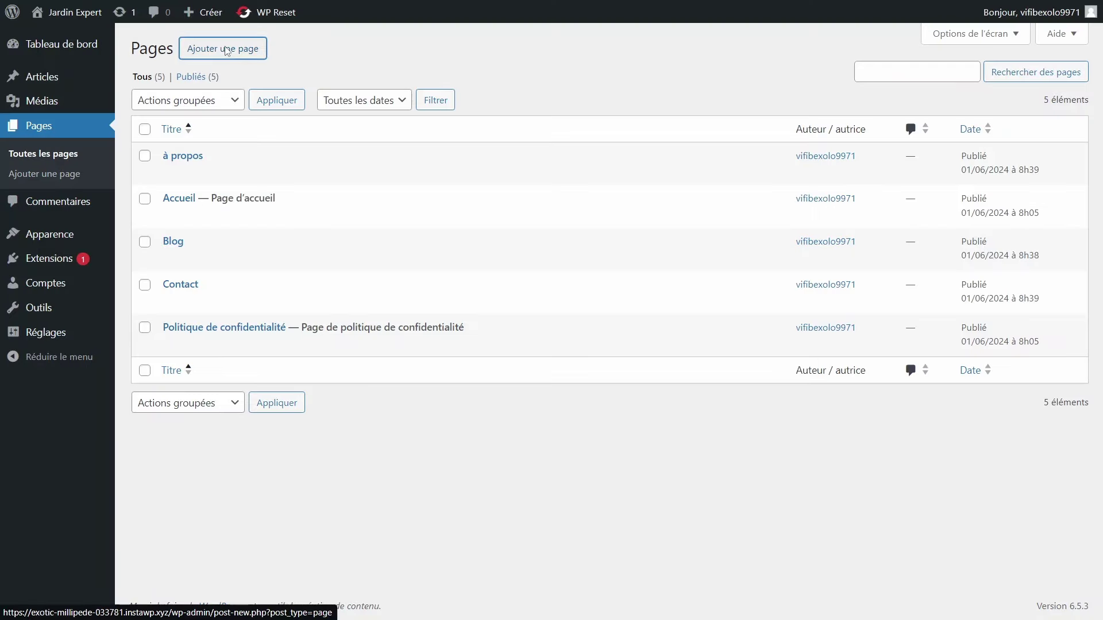
Step: Add a page titled "Nos Services" and publish it
left_click(226, 50)
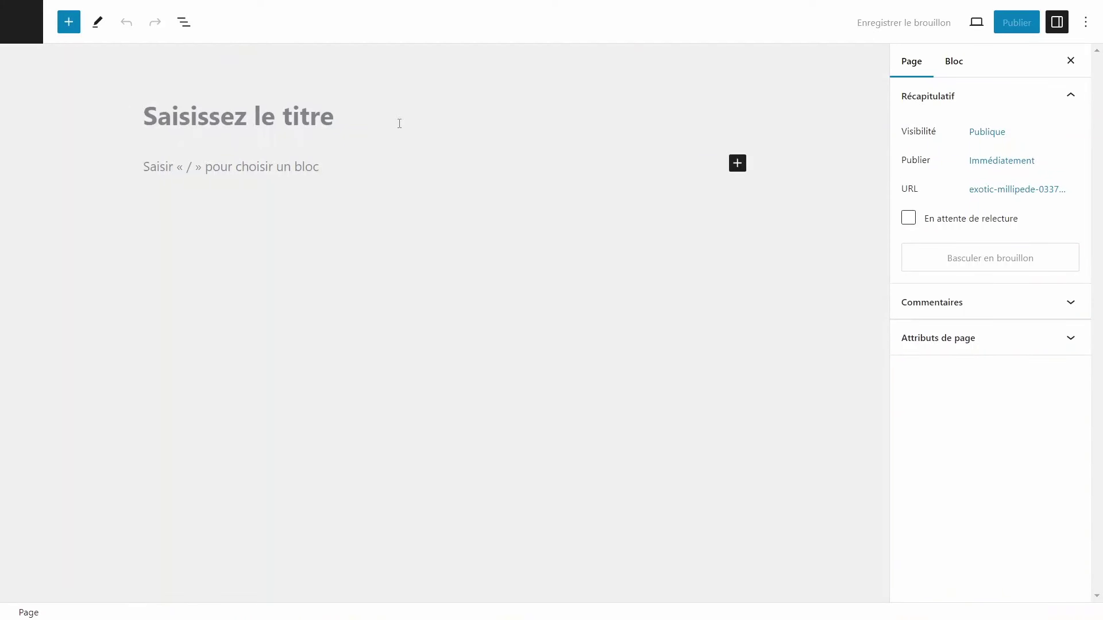
type("Nos Servo")
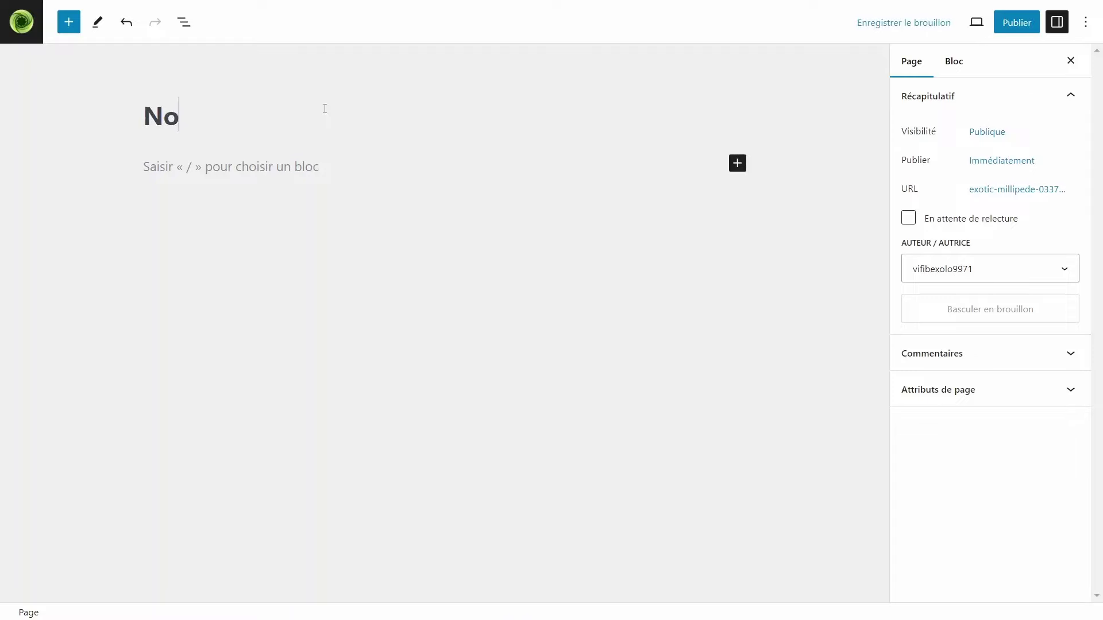
type("i")
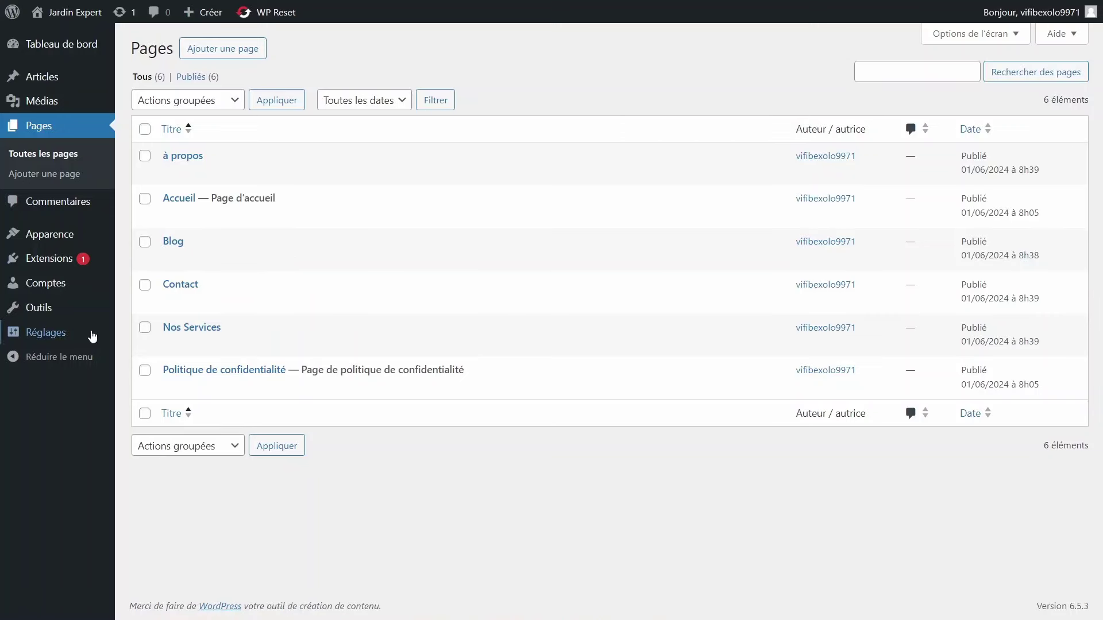
Step: Assign Blog as the posts page in the reading settings and save the changes
mouse_move(86, 337)
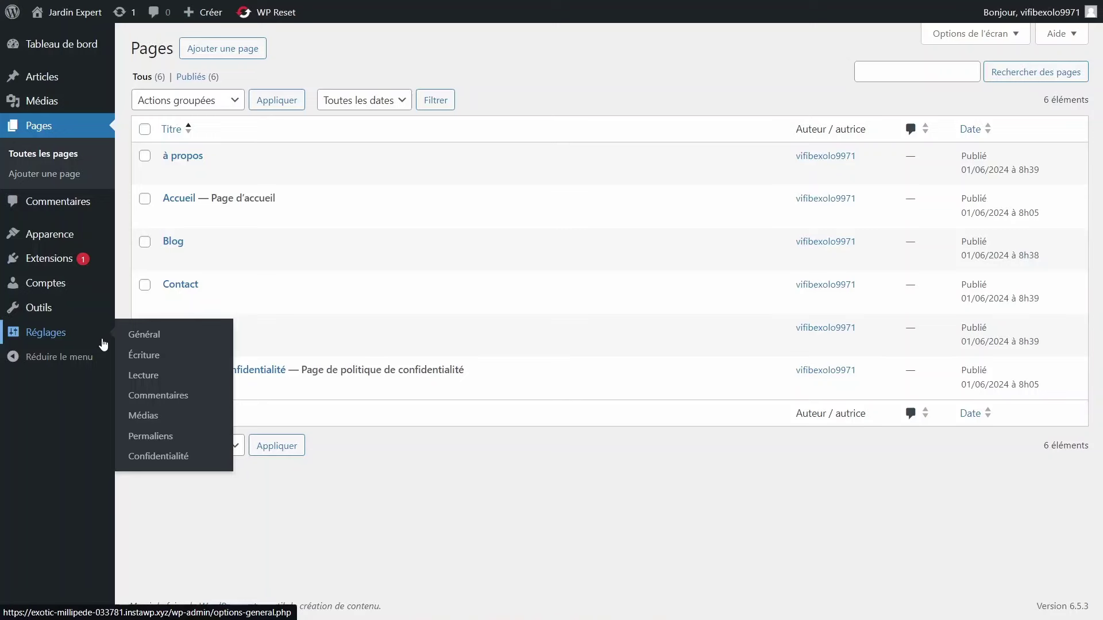
left_click(150, 378)
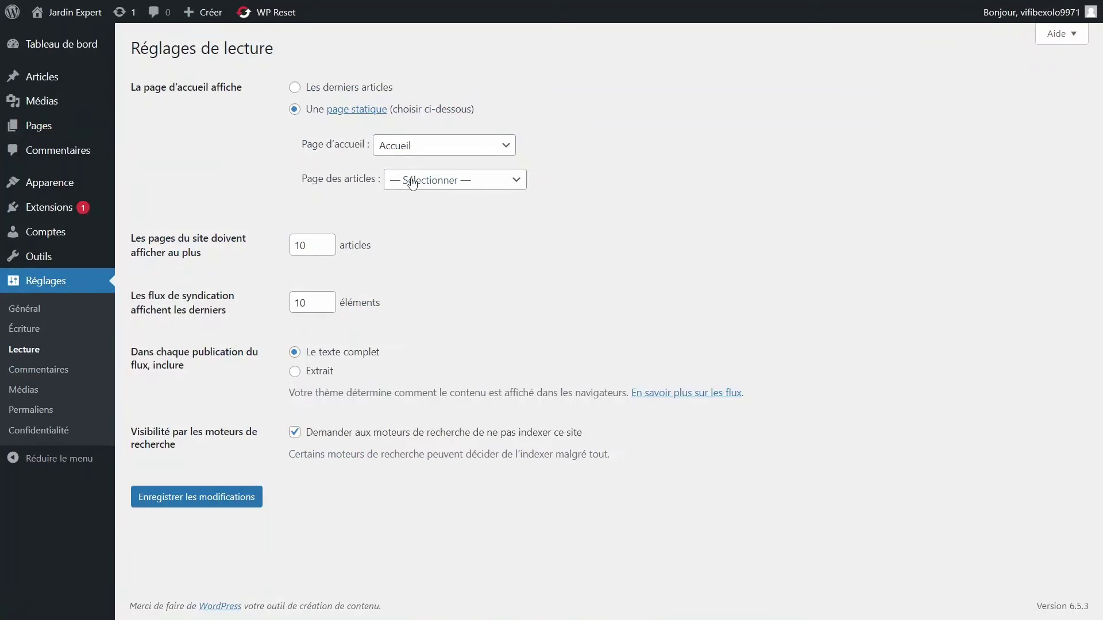
left_click(413, 182)
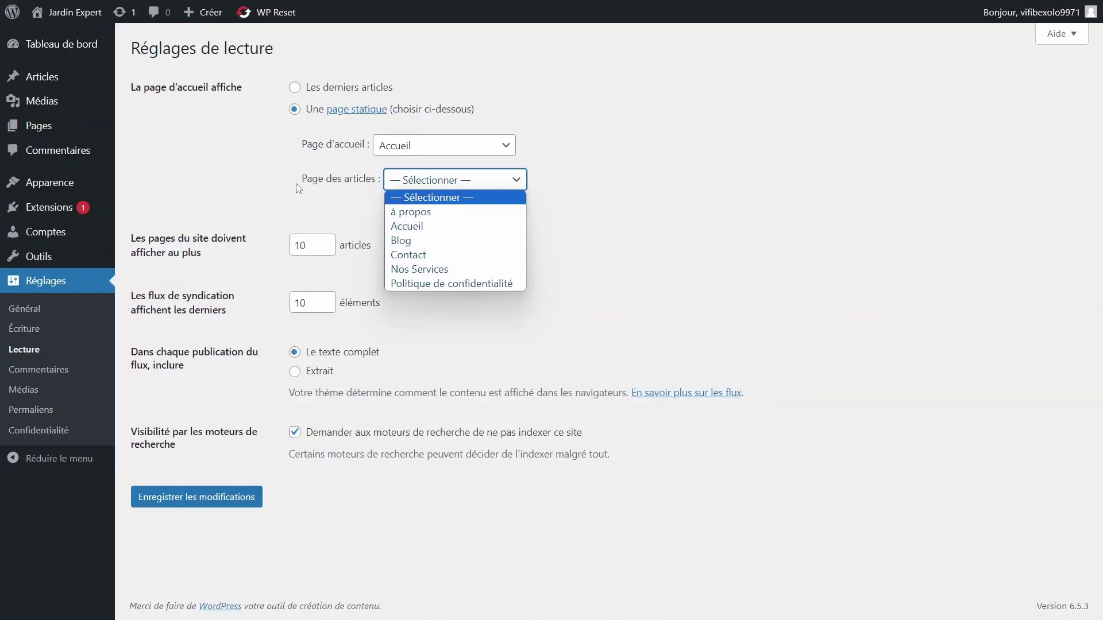
left_click_drag(298, 188, 453, 216)
left_click(461, 220)
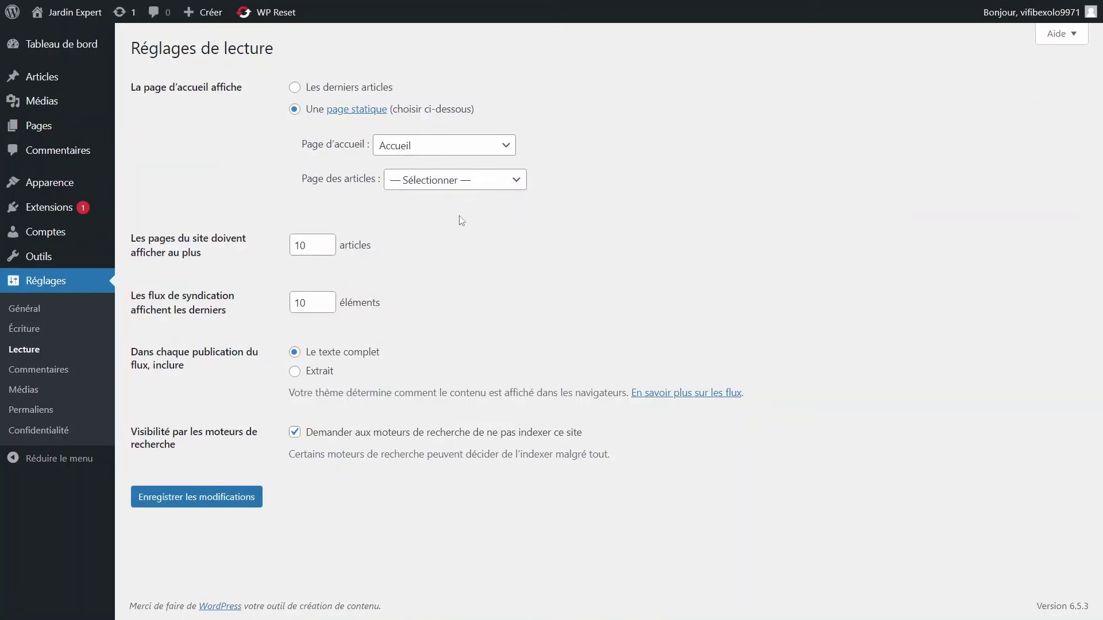
left_click(482, 180)
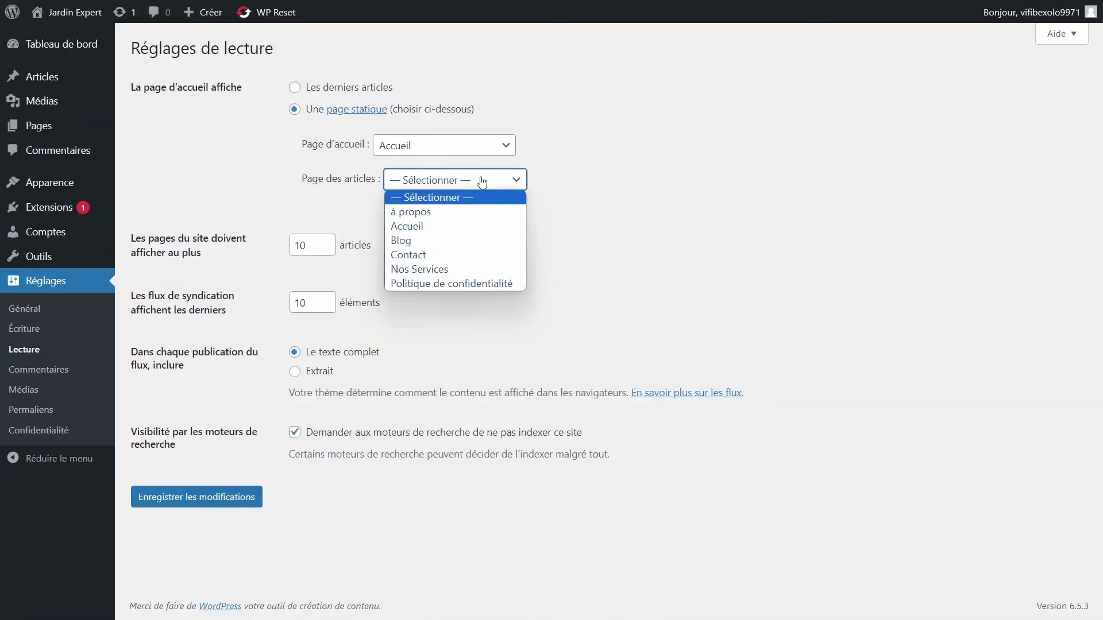
left_click(427, 239)
left_click(209, 501)
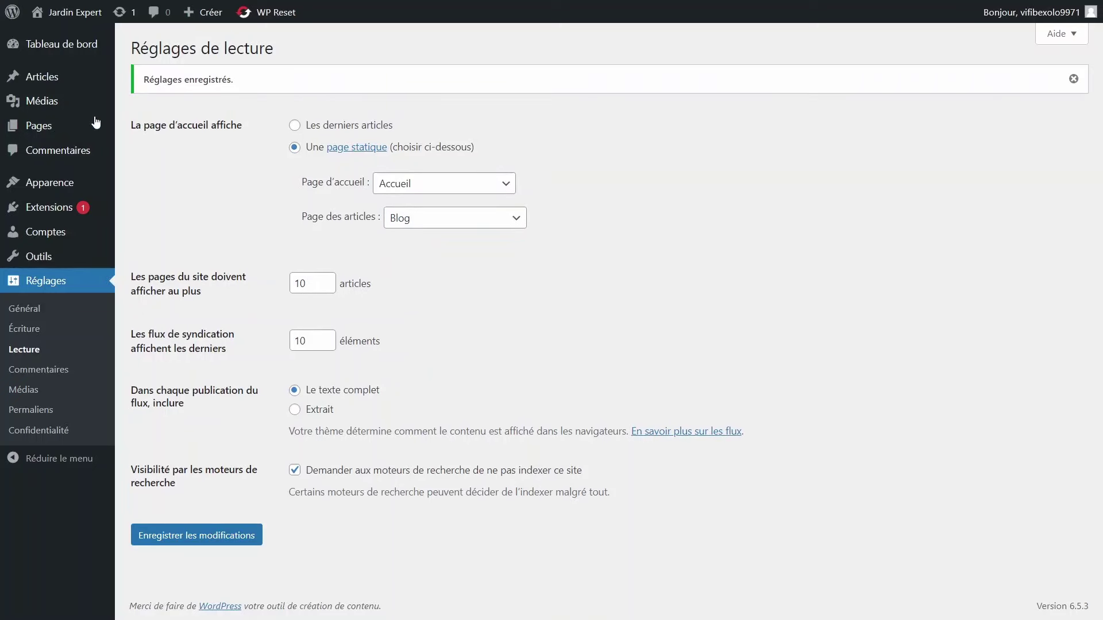
Step: Check the Blog page's designation in the list of all pages
mouse_move(34, 128)
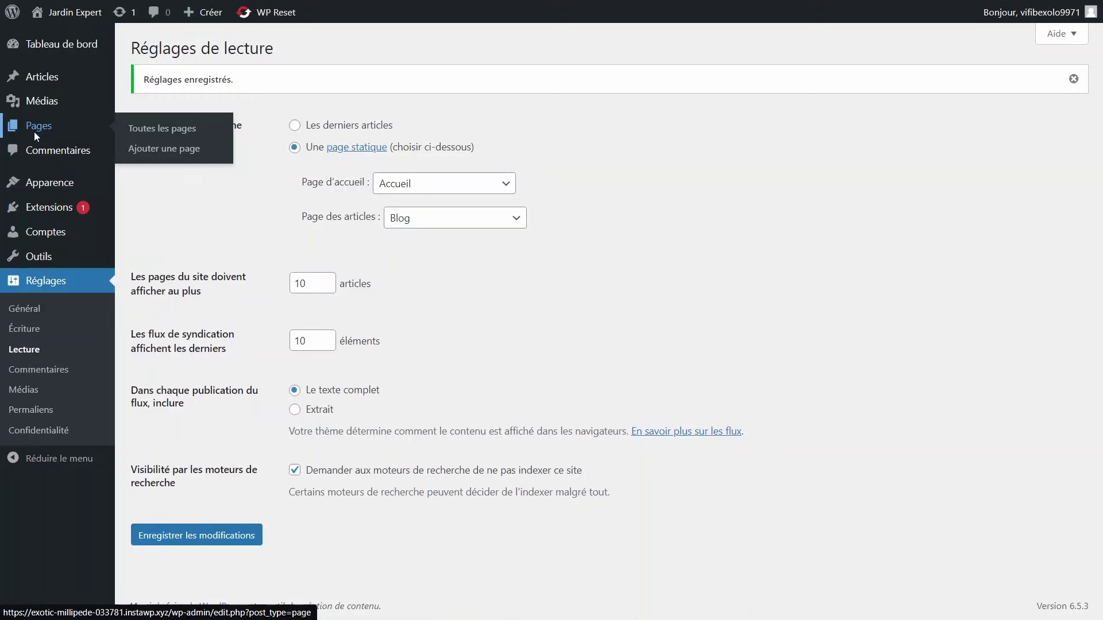
left_click(34, 132)
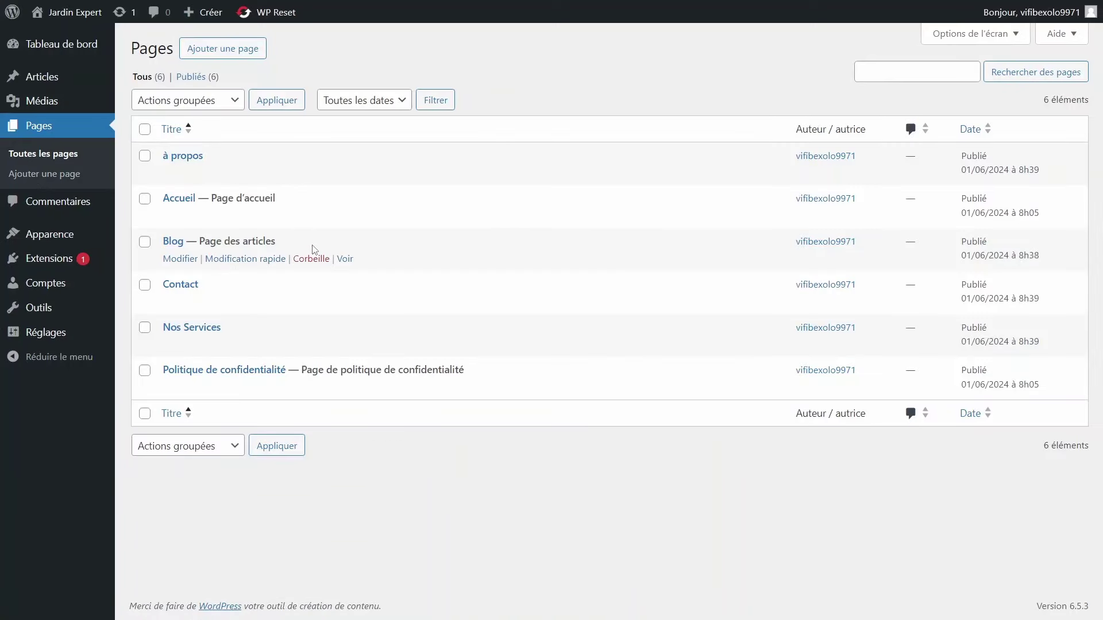
left_click_drag(276, 241, 201, 245)
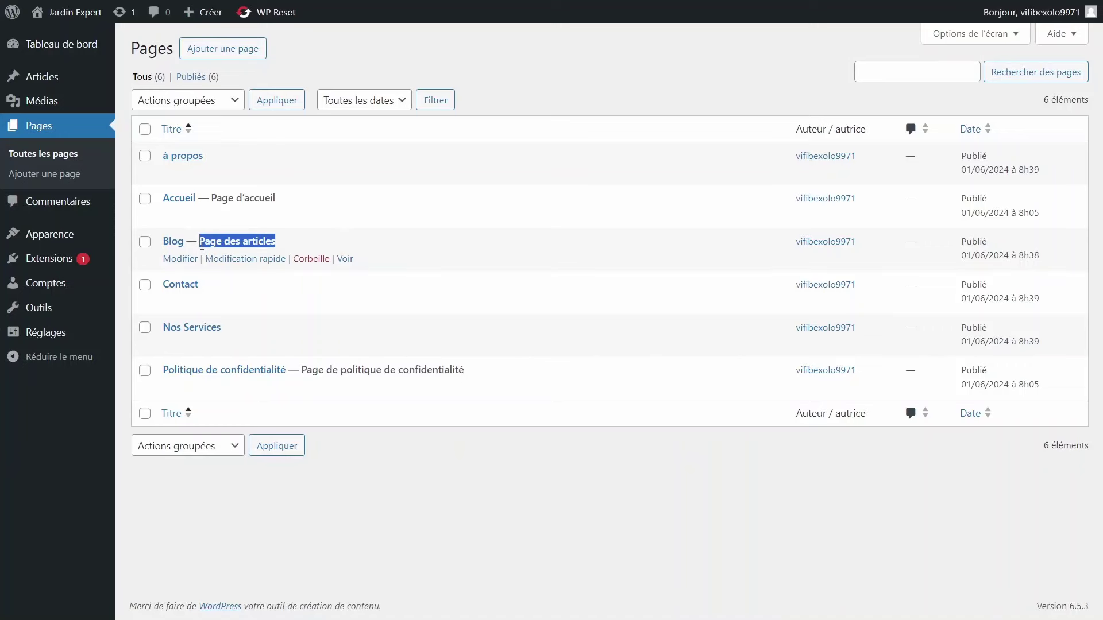
left_click(411, 543)
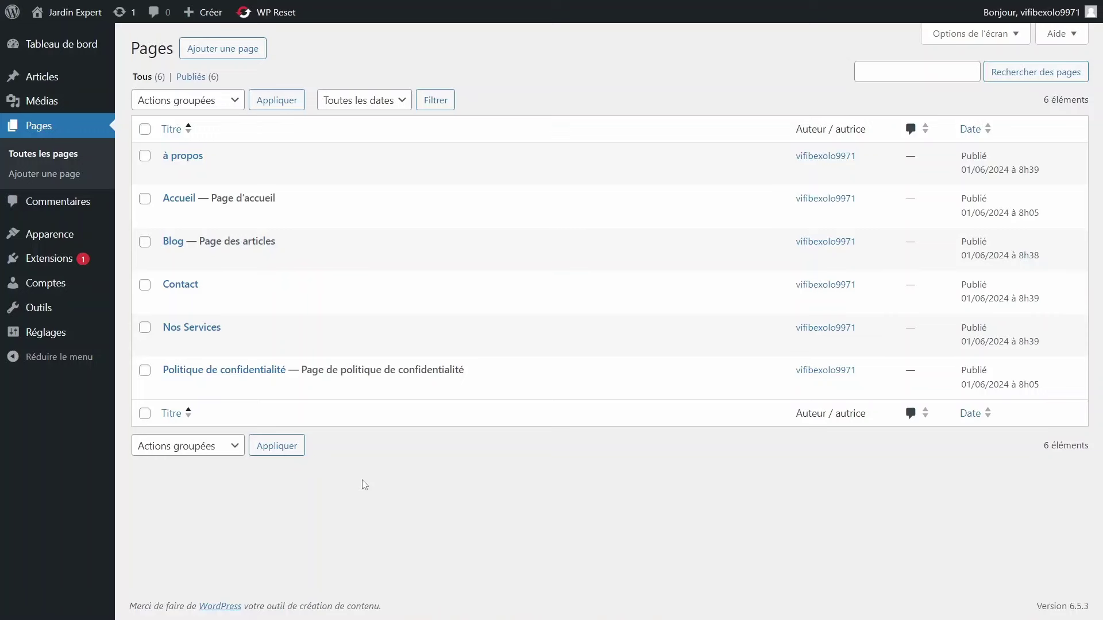
mouse_move(41, 241)
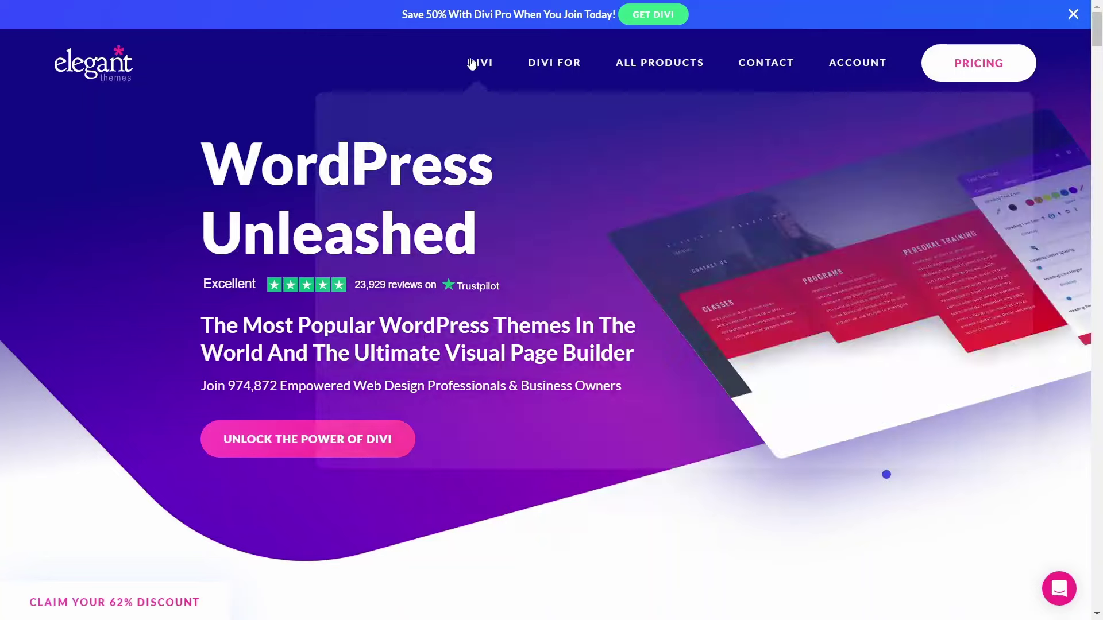
Step: On the Elegant Themes website, open the Divi product page and go to its pricing plans
mouse_move(478, 64)
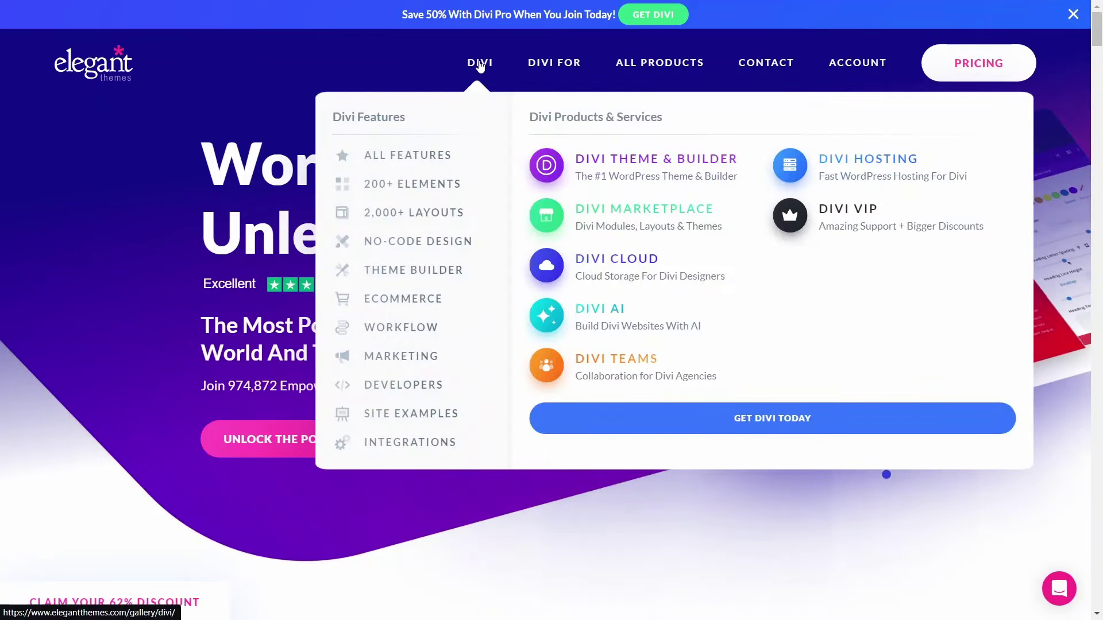
left_click(480, 64)
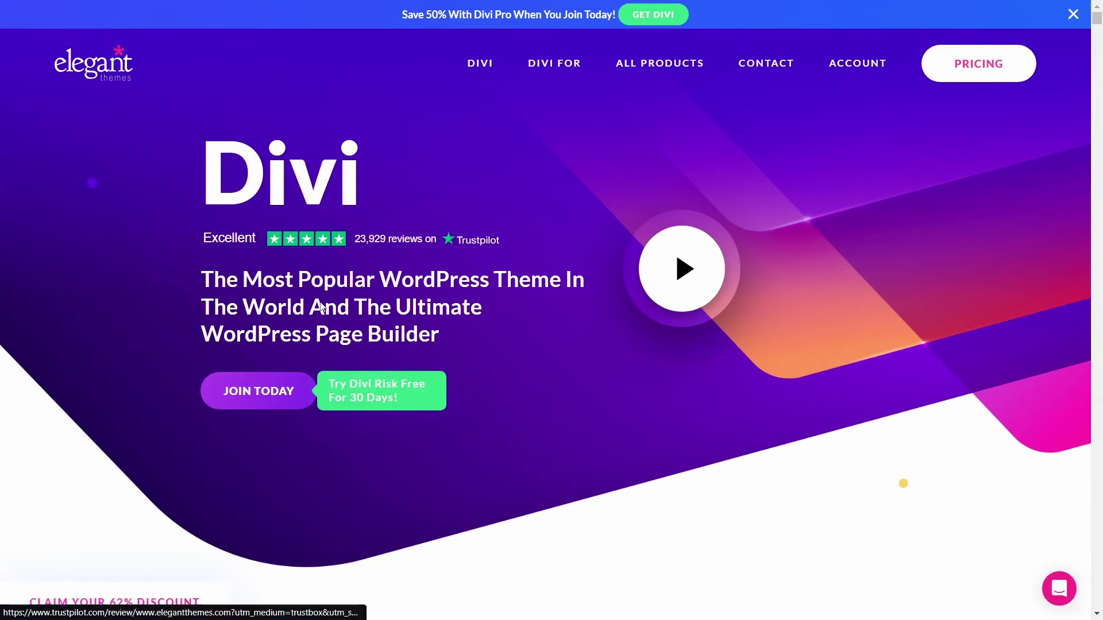
left_click(264, 400)
Step: Examine the yearly Divi plan's price, included features, website usage terms and premium support
scroll(435, 446, "down", 4)
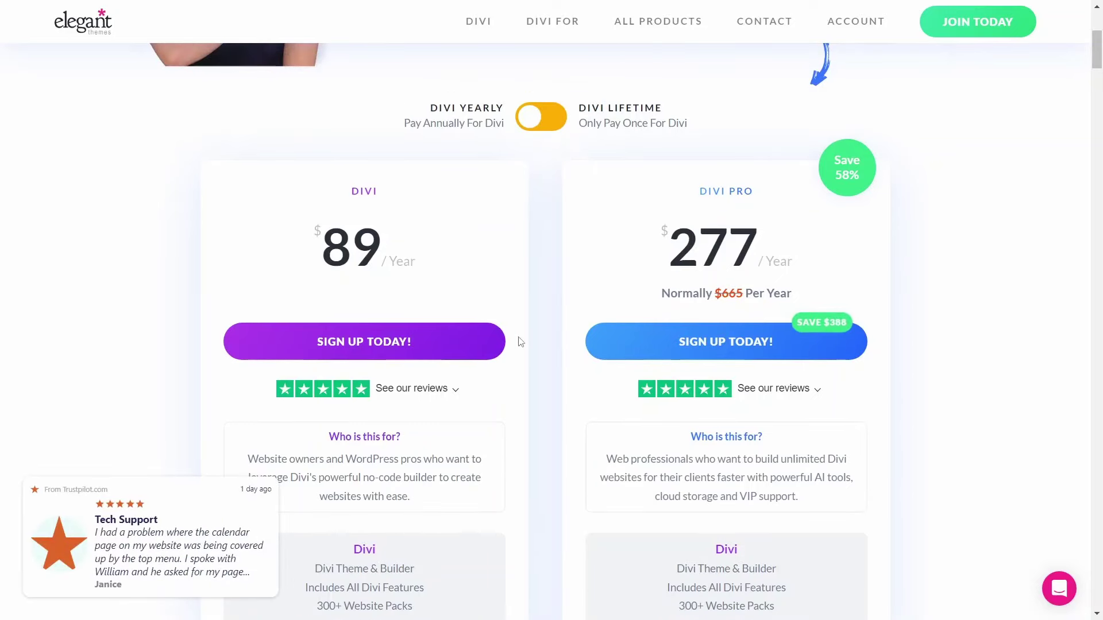
scroll(520, 342, "down", 1)
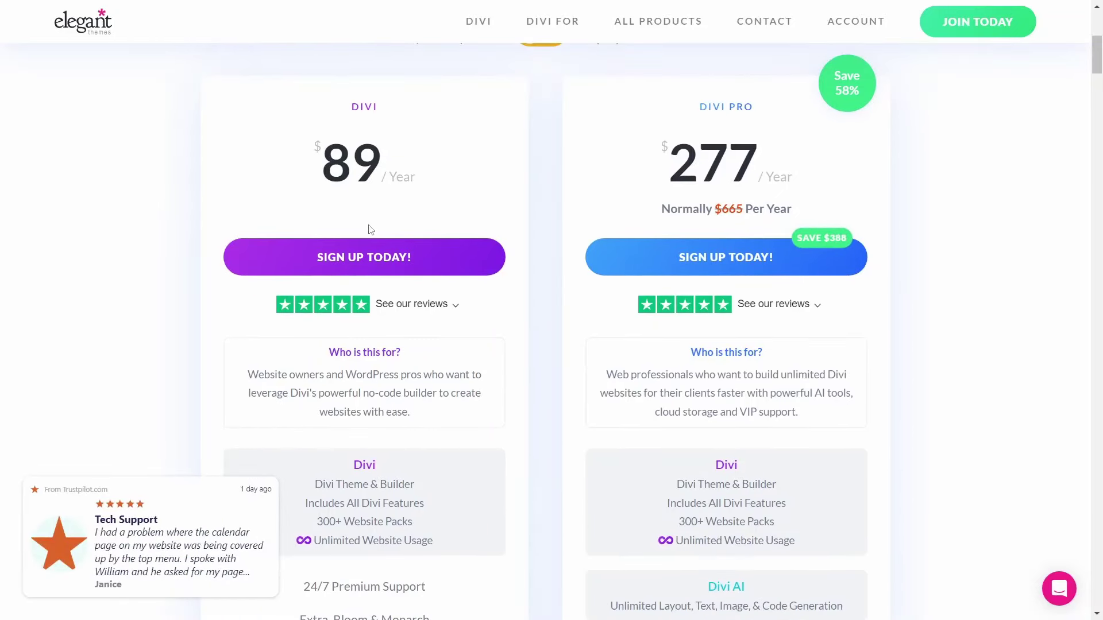
scroll(370, 224, "down", 1)
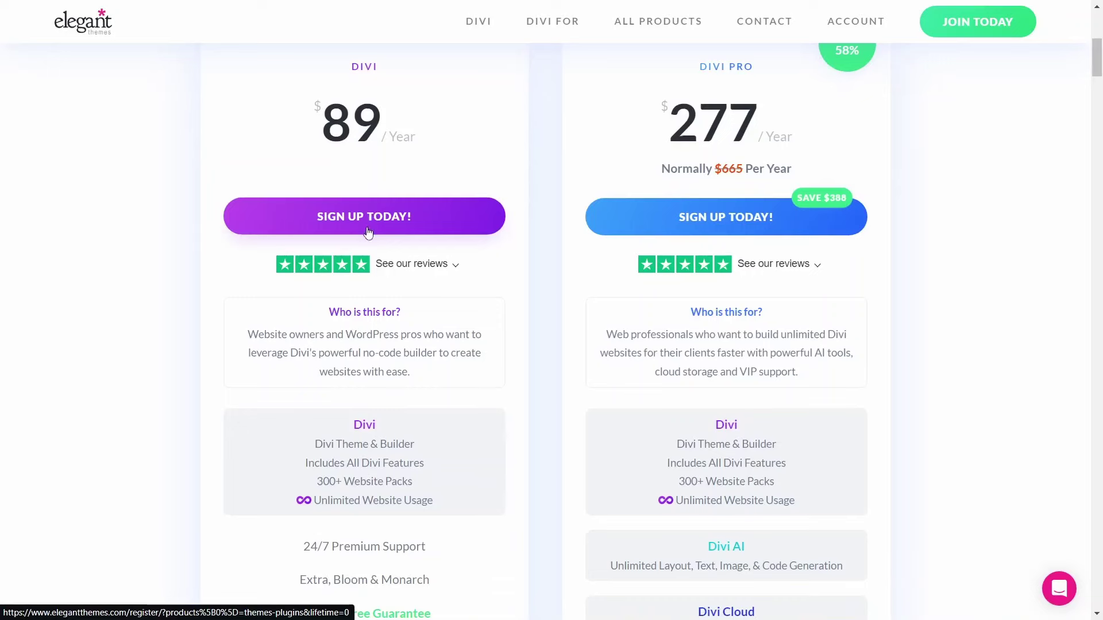
scroll(356, 196, "up", 1)
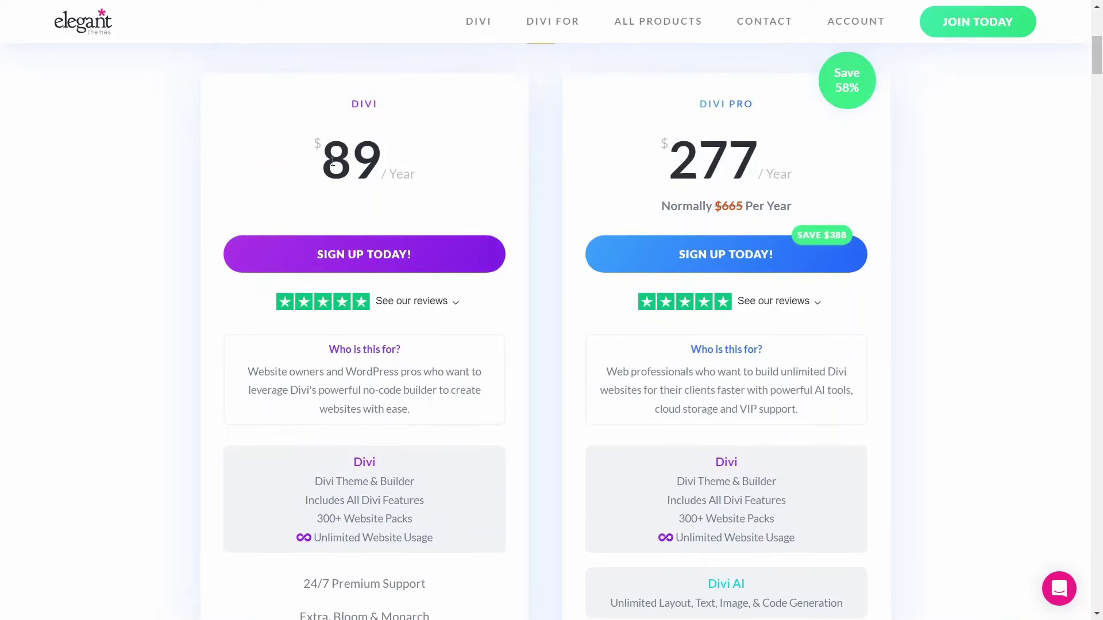
scroll(339, 230, "down", 2)
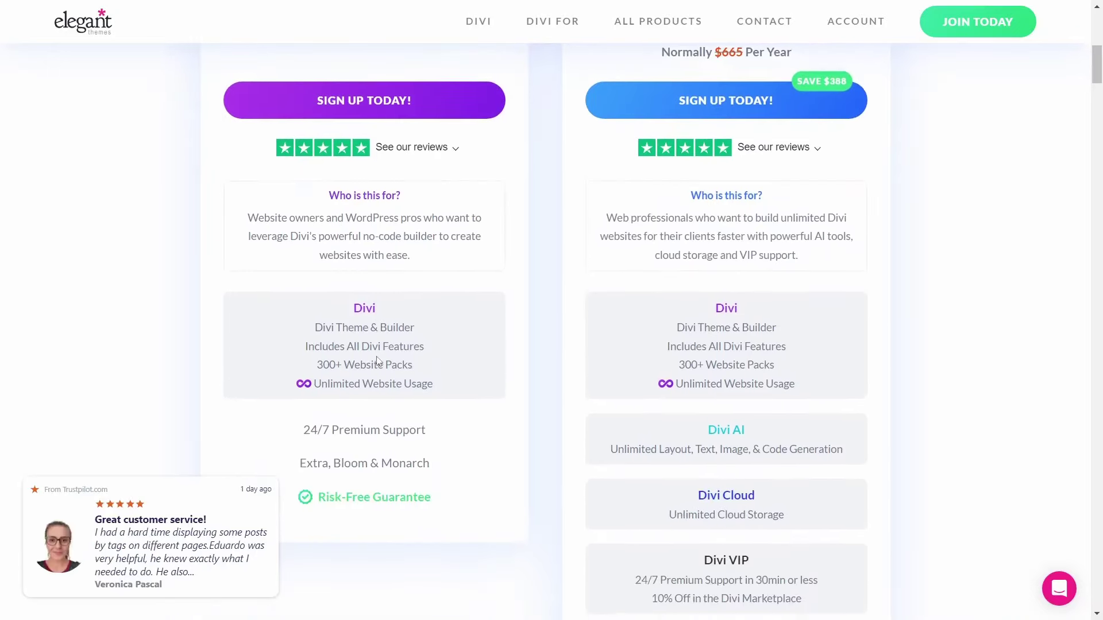
mouse_move(352, 336)
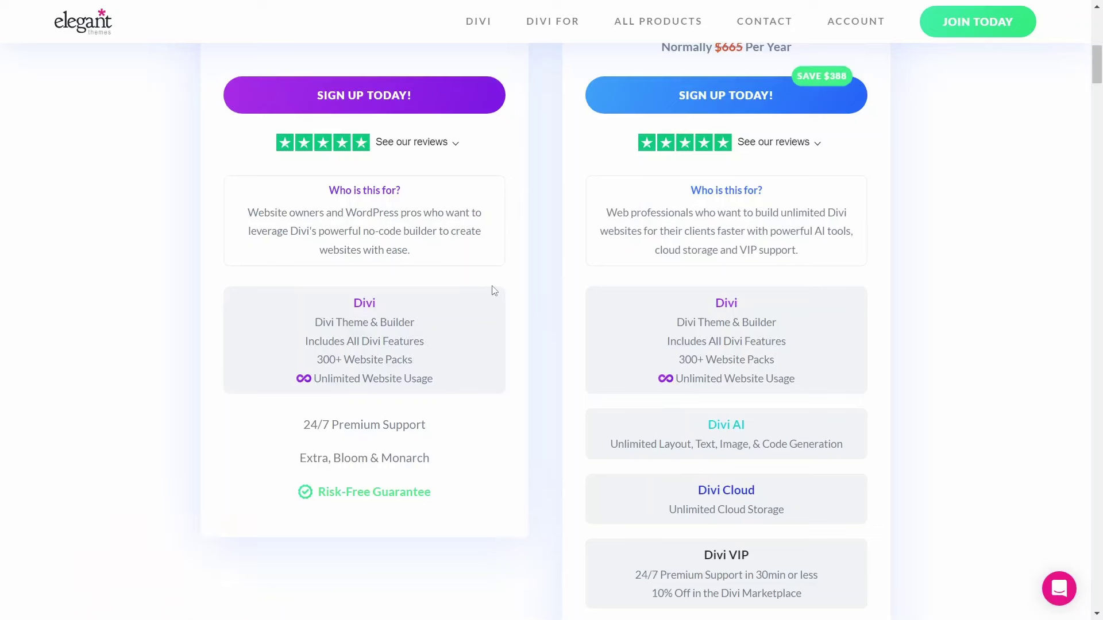
mouse_move(405, 382)
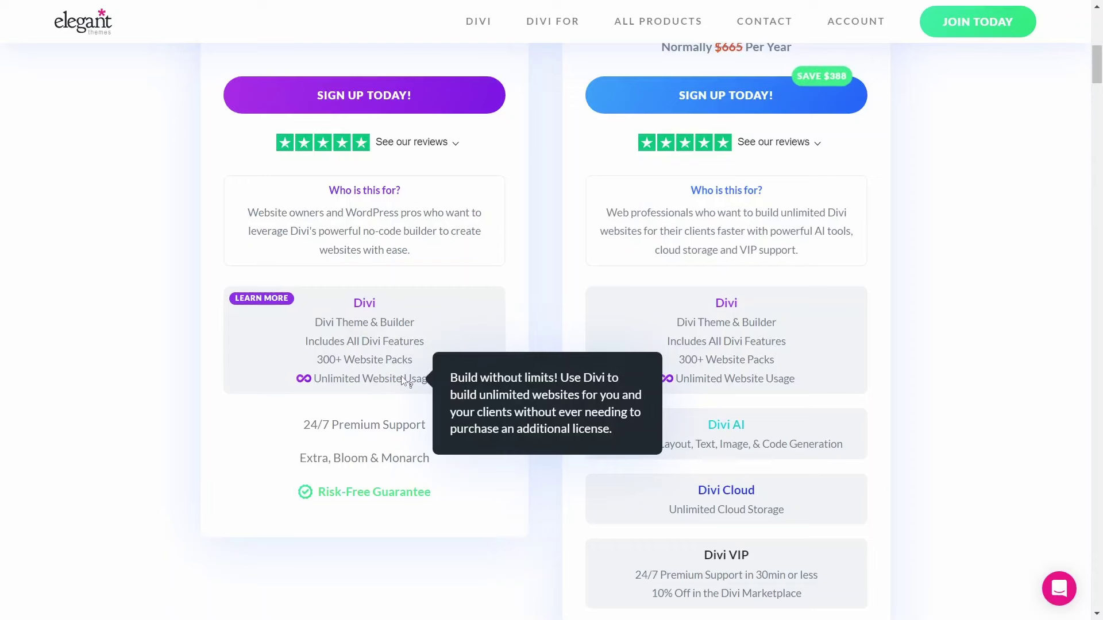
scroll(403, 381, "down", 1)
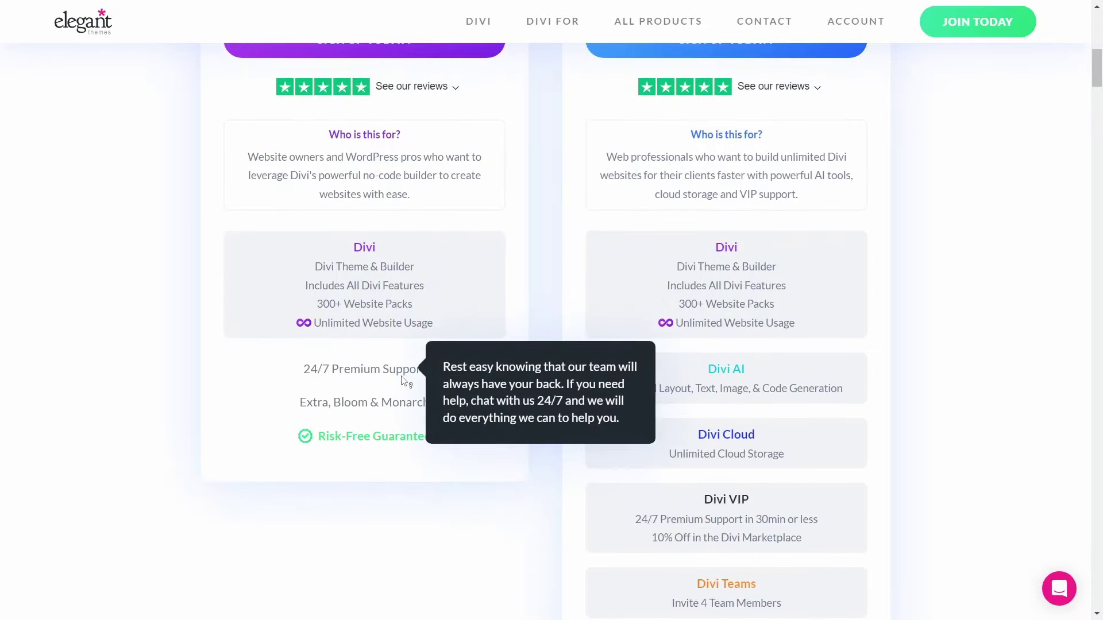
scroll(404, 381, "up", 1)
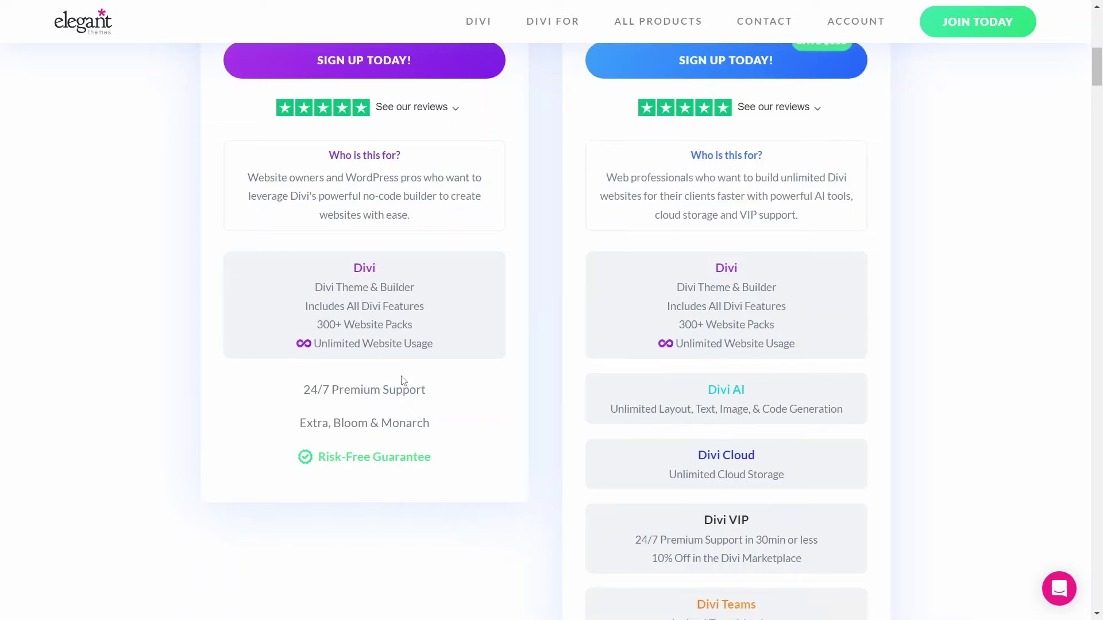
Step: Examine the yearly Divi Pro plan's price and extra services, and read the risk-free guarantee of both plans
scroll(666, 290, "up", 4)
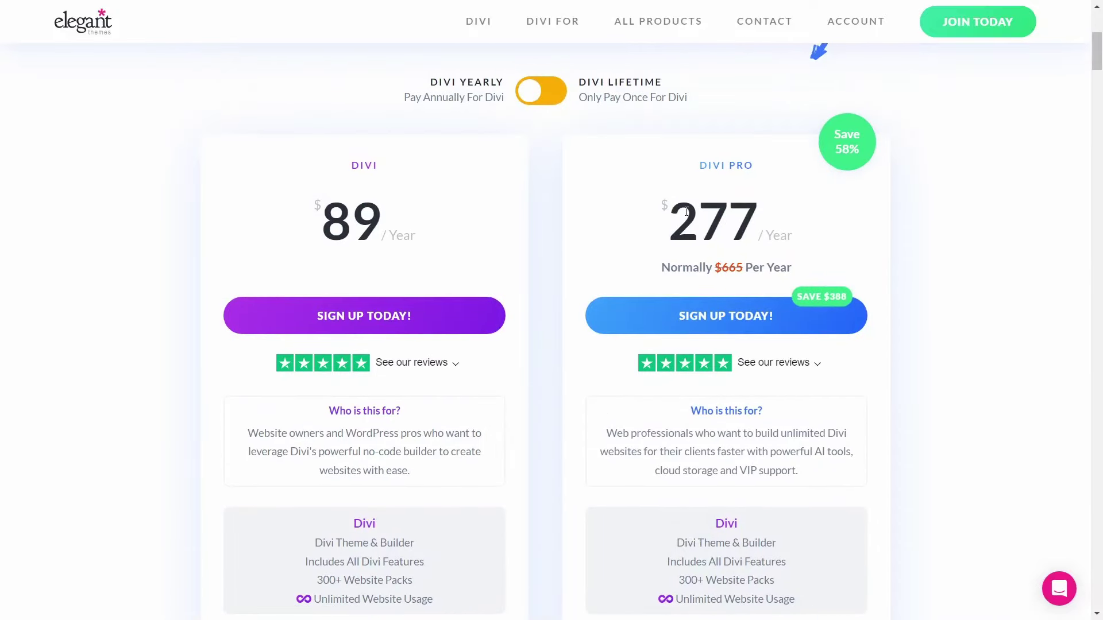
scroll(686, 211, "down", 3)
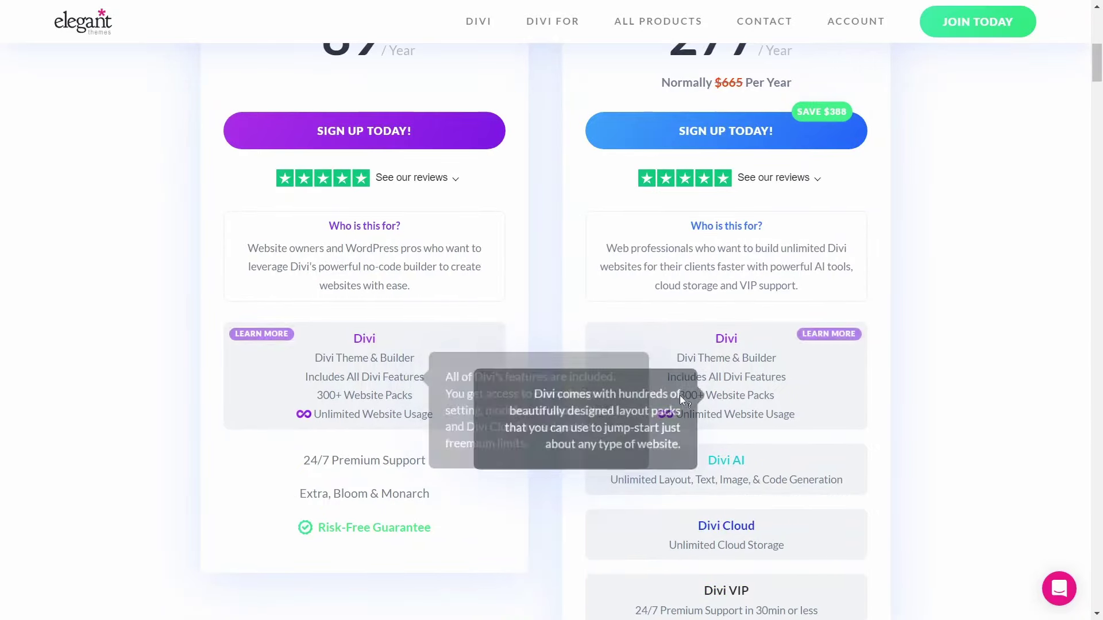
scroll(951, 425, "down", 3)
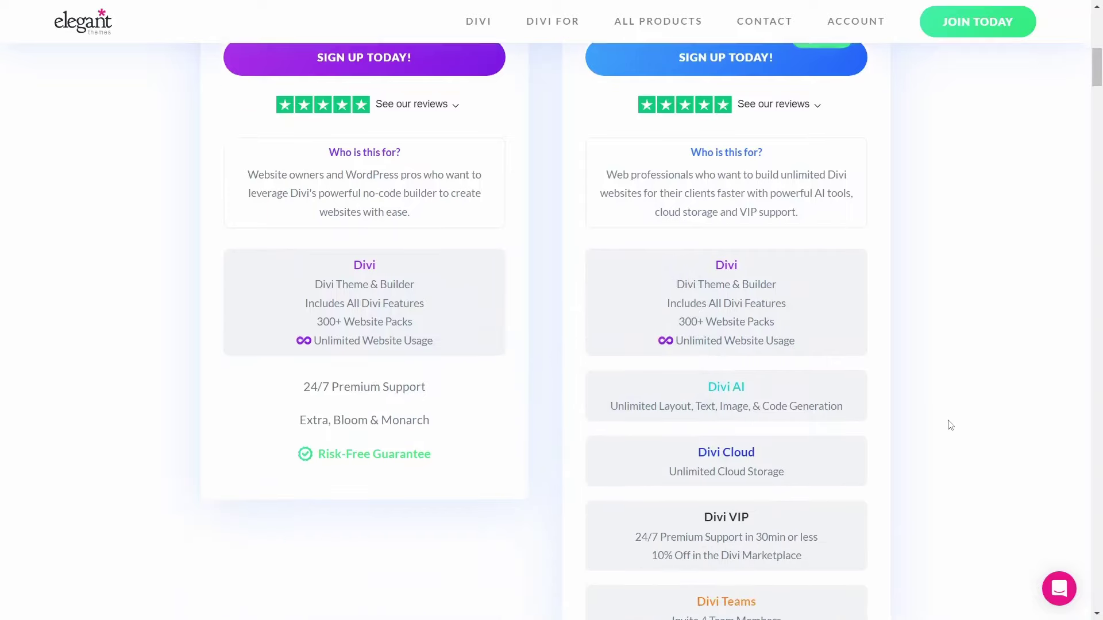
mouse_move(736, 332)
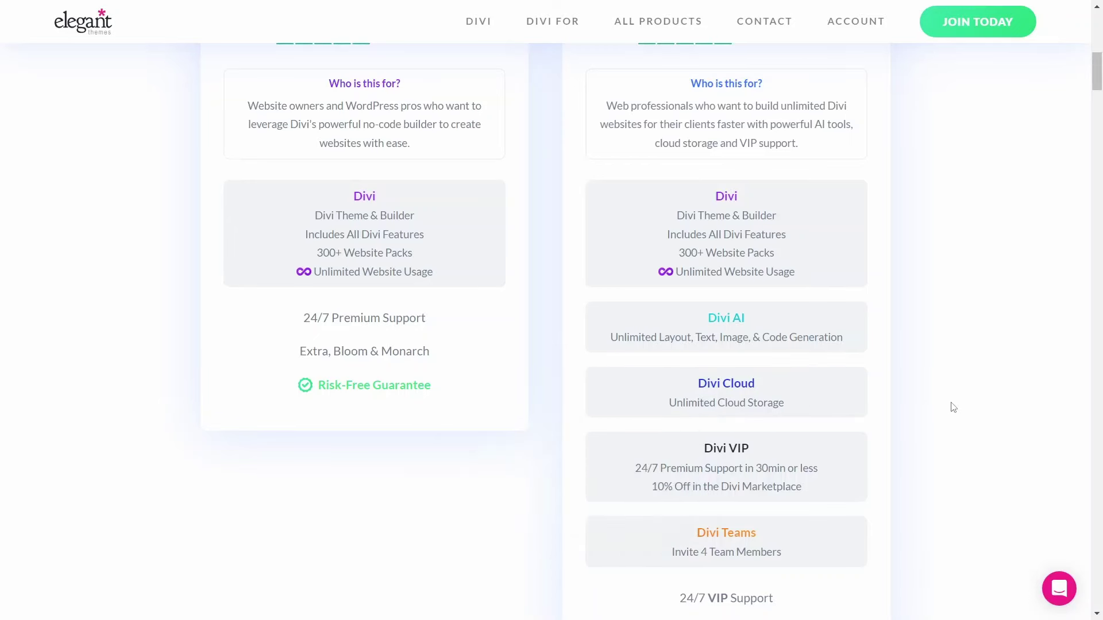
scroll(953, 407, "down", 1)
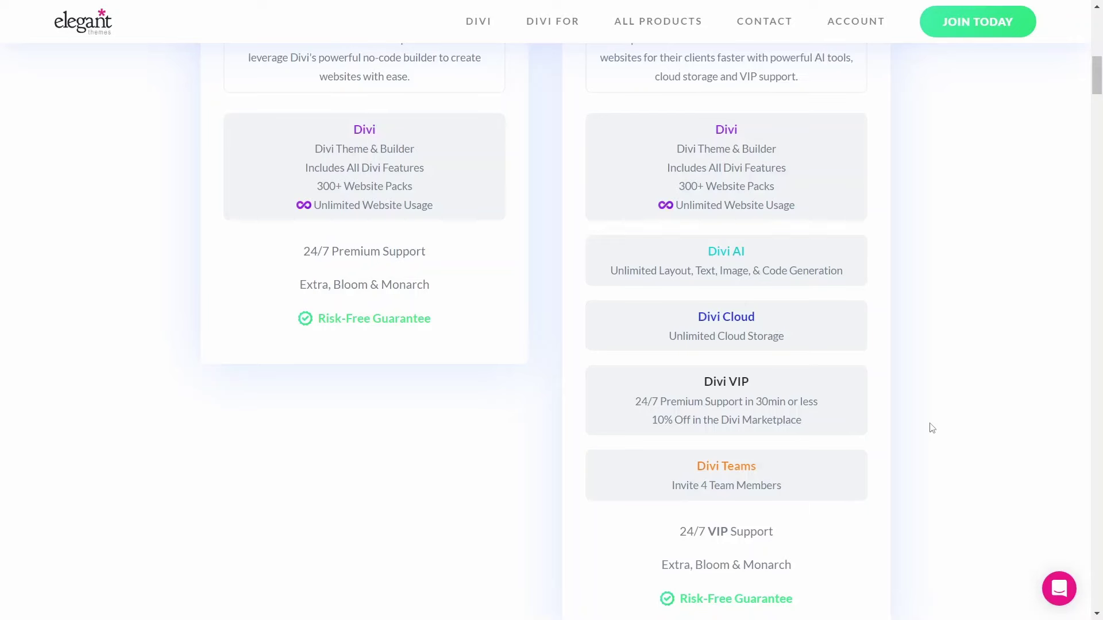
scroll(932, 427, "down", 3)
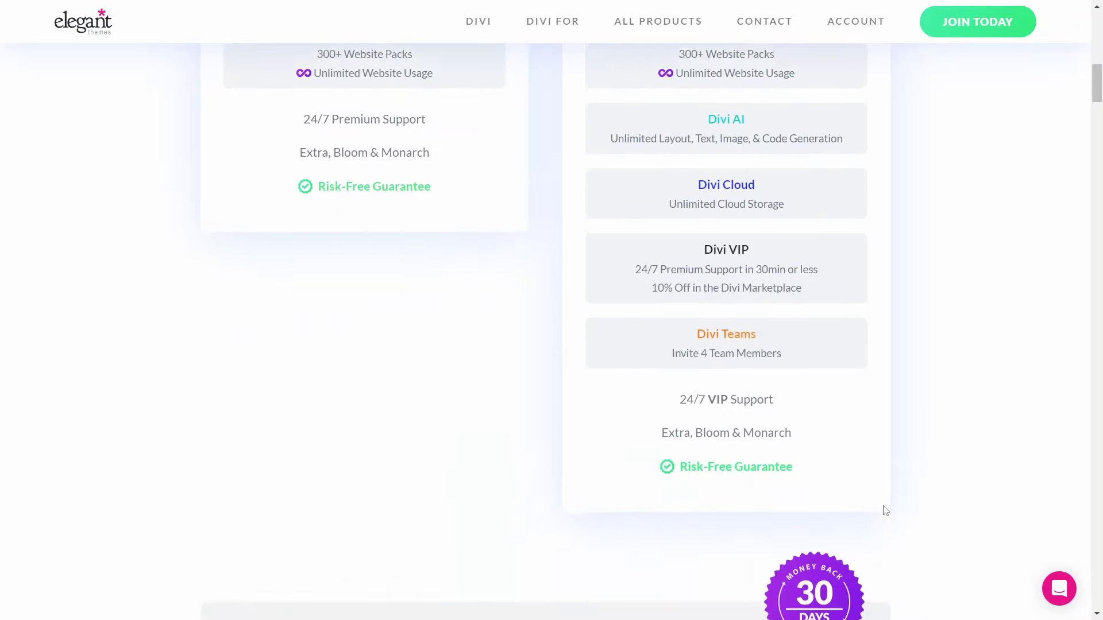
mouse_move(704, 423)
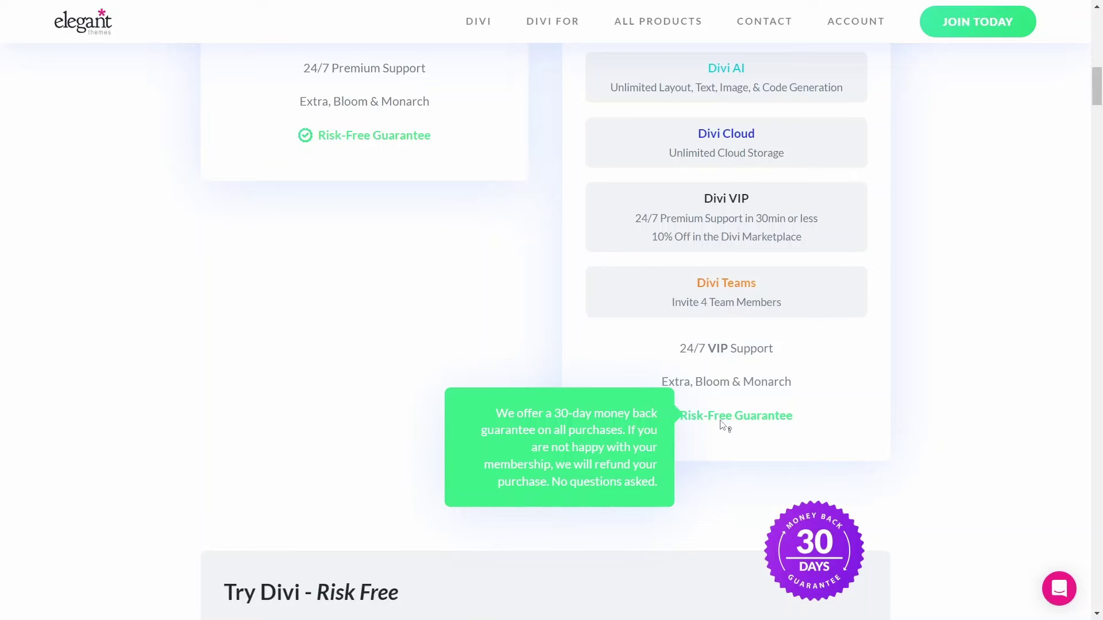
scroll(722, 425, "up", 2)
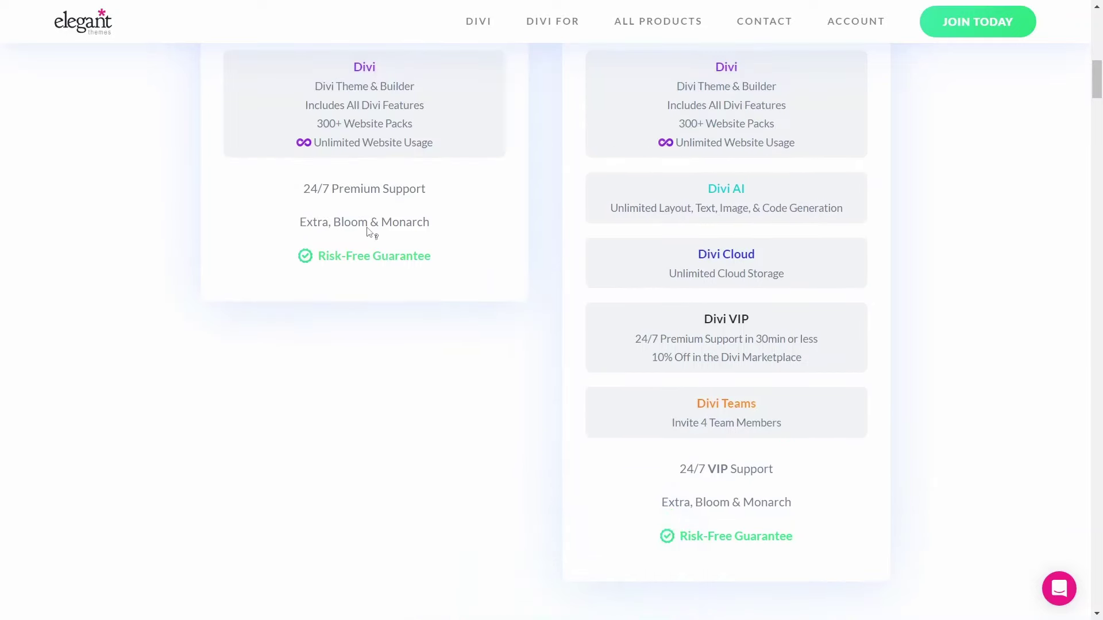
mouse_move(351, 256)
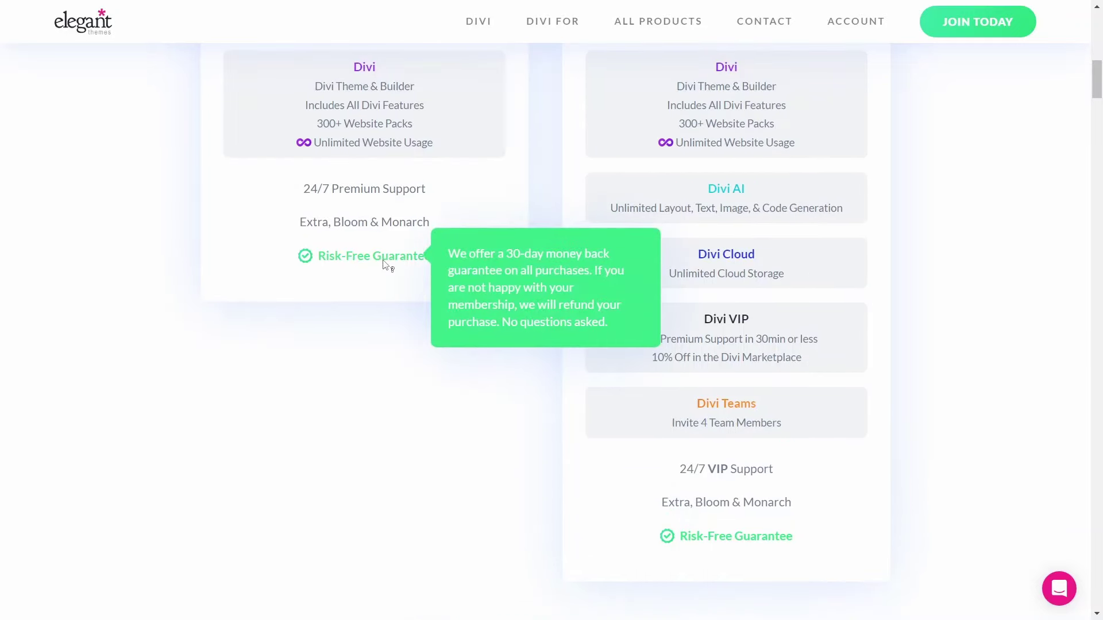
scroll(382, 264, "up", 2)
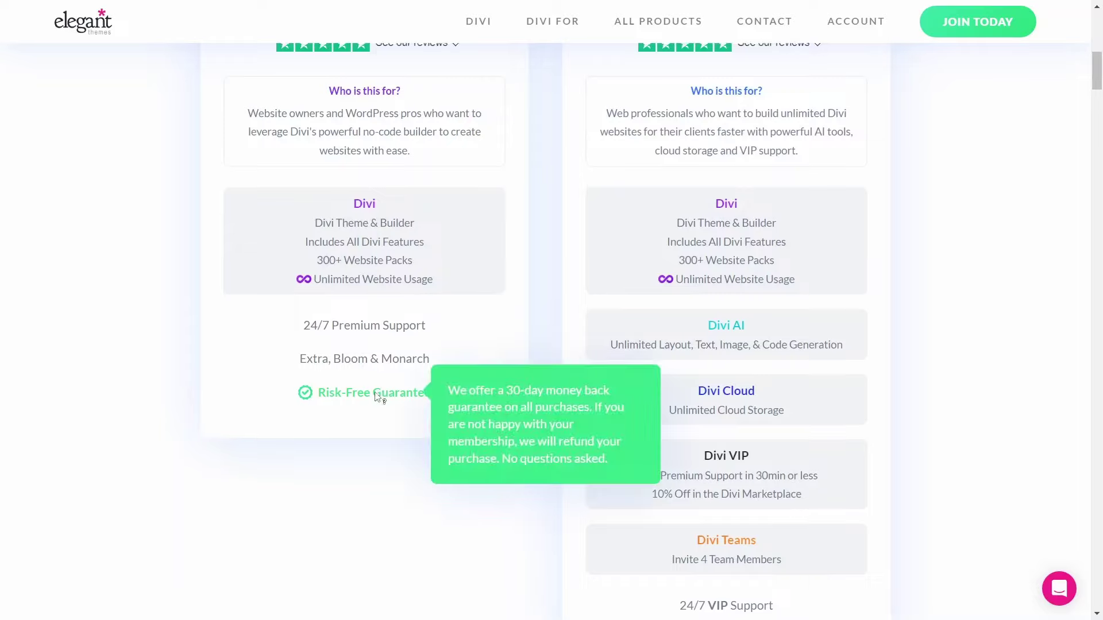
Step: Switch the pricing to Divi Lifetime and compare the payments and included services of the two lifetime plans
scroll(378, 391, "up", 10)
left_click(528, 355)
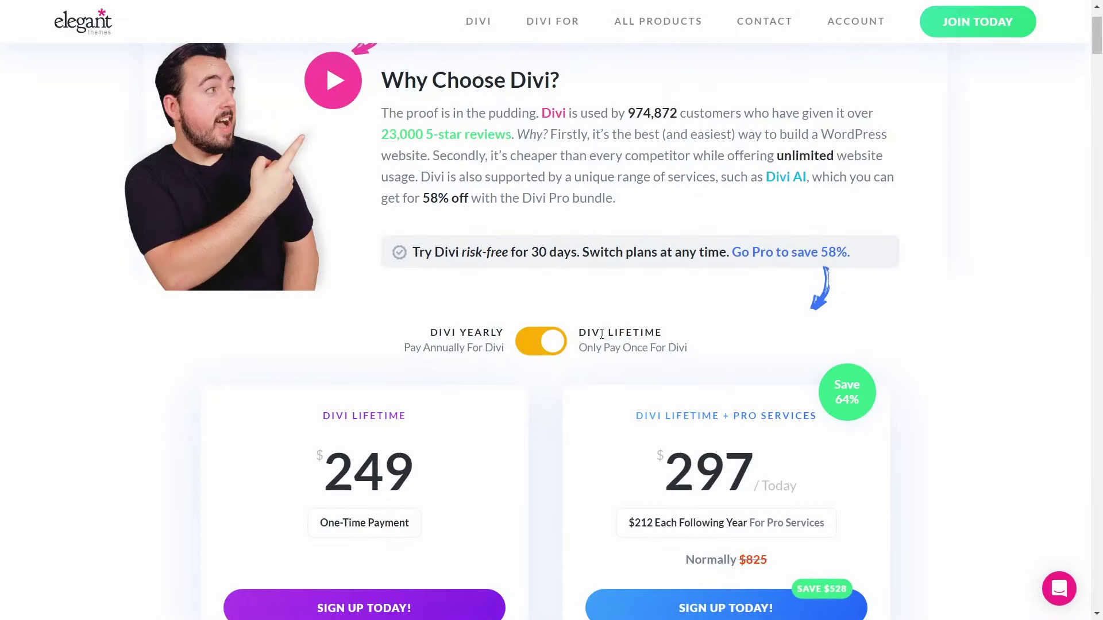
left_click_drag(601, 334, 637, 347)
left_click(636, 347)
scroll(529, 241, "down", 4)
scroll(455, 242, "up", 2)
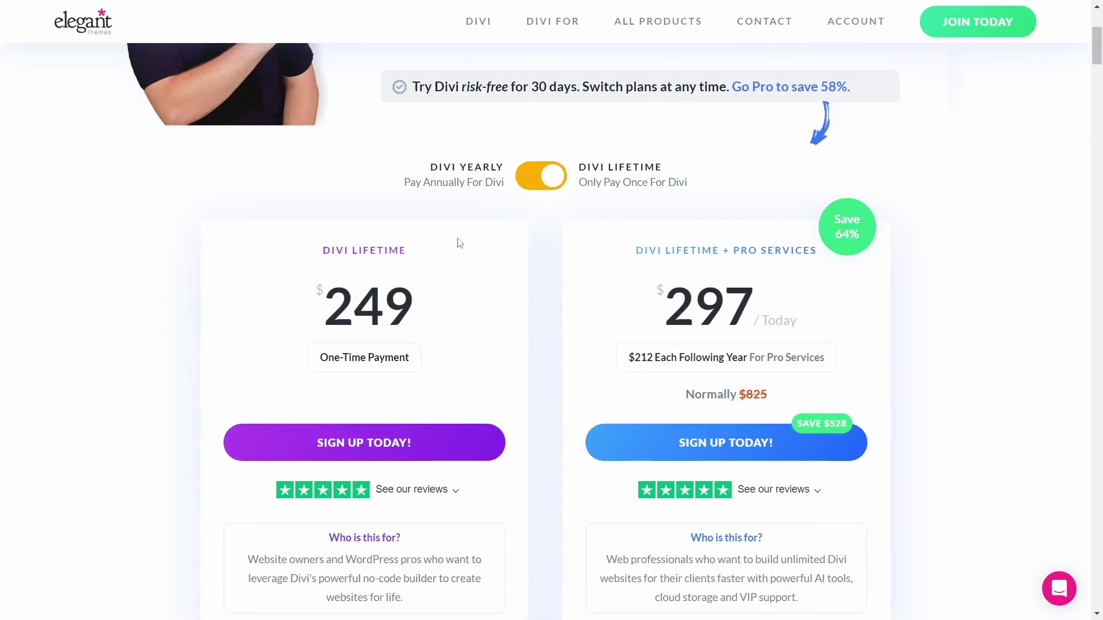
scroll(459, 242, "down", 1)
scroll(459, 242, "down", 7)
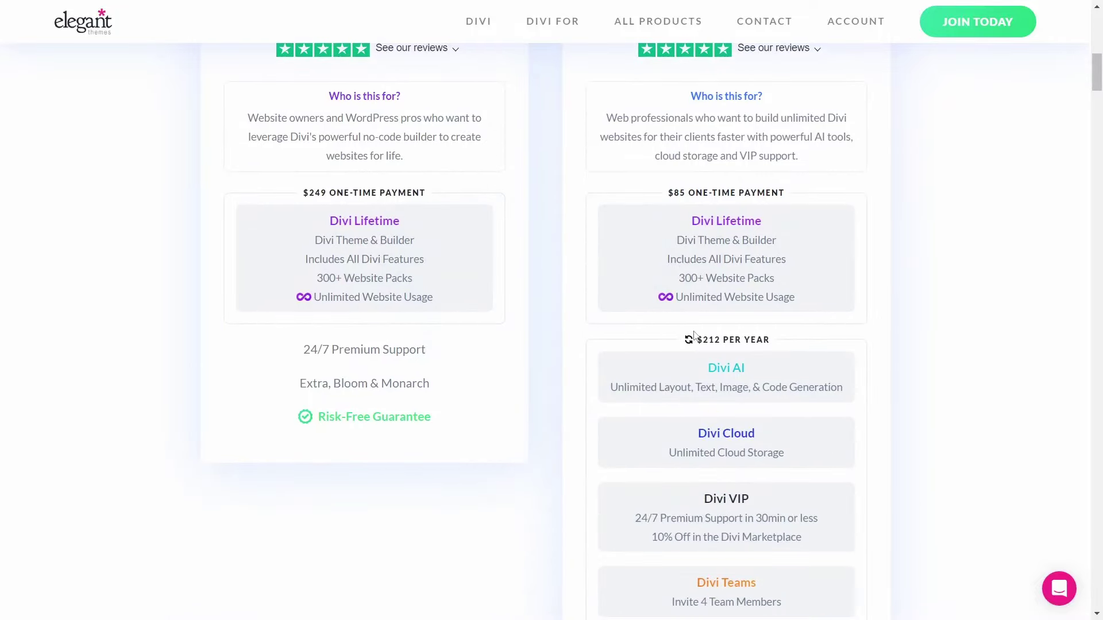
Step: Review the yearly Pro services in the Divi Lifetime + Pro Services plan and open that plan's sign-up page
scroll(694, 336, "down", 7)
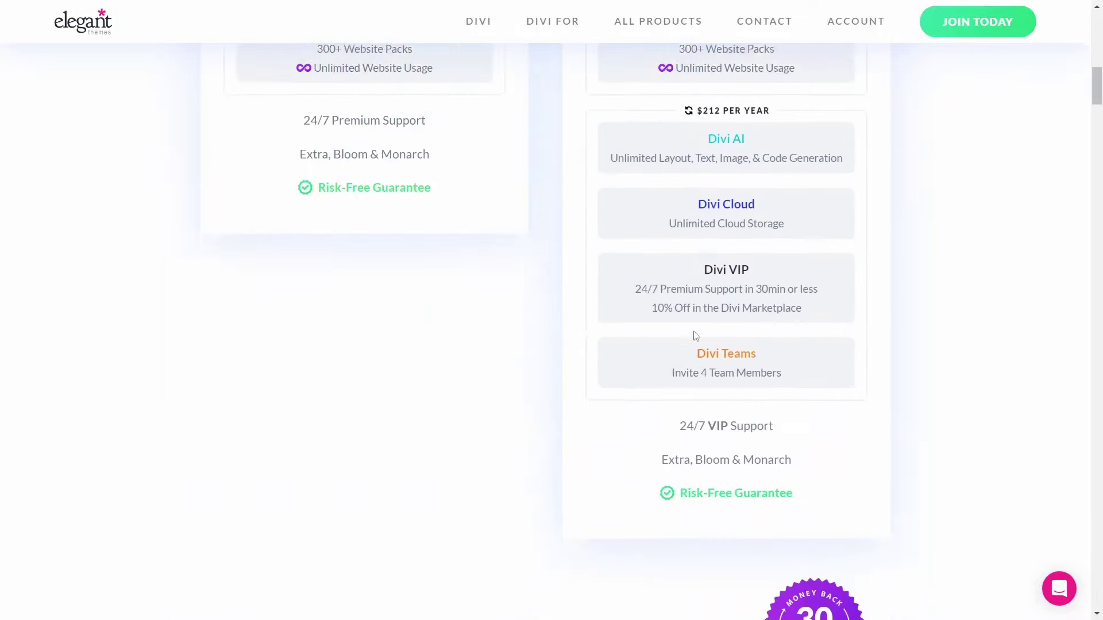
scroll(693, 338, "up", 6)
scroll(694, 336, "up", 7)
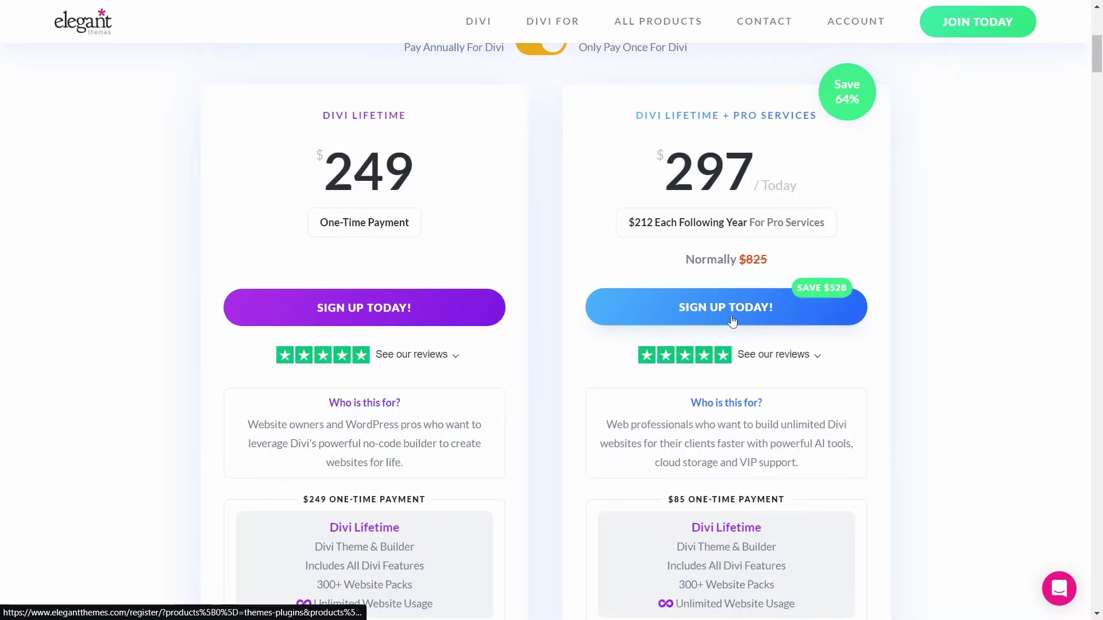
scroll(732, 318, "up", 1)
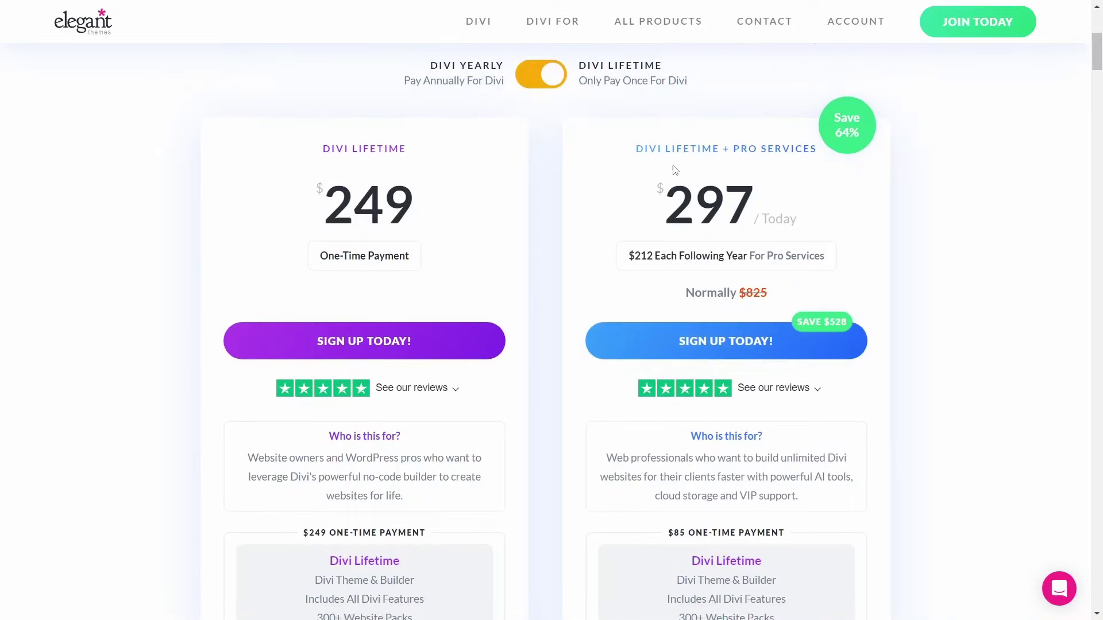
left_click(704, 352)
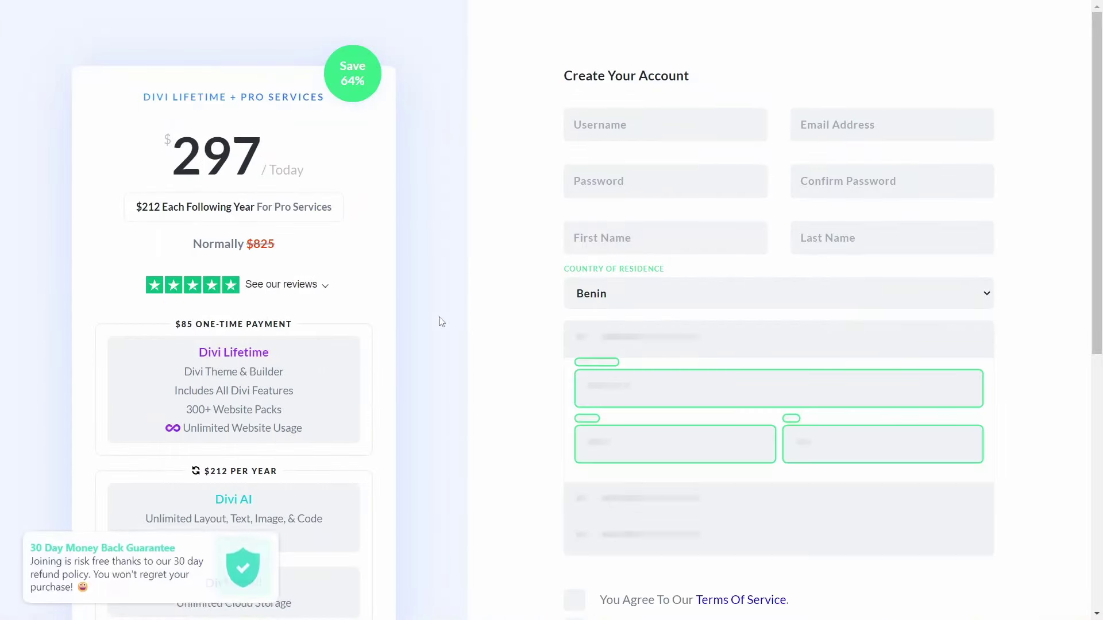
Step: Examine the Elegant Themes registration form, including the account fields, country of residence, payment methods and terms of service
scroll(530, 442, "down", 6)
scroll(529, 442, "up", 2)
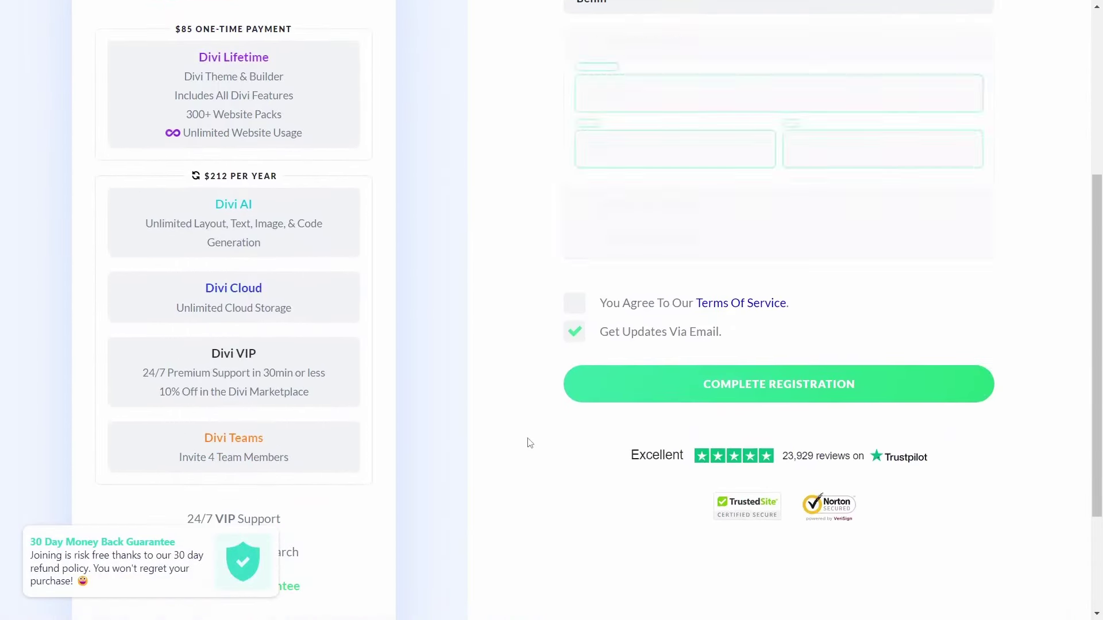
scroll(530, 442, "up", 3)
scroll(530, 442, "down", 5)
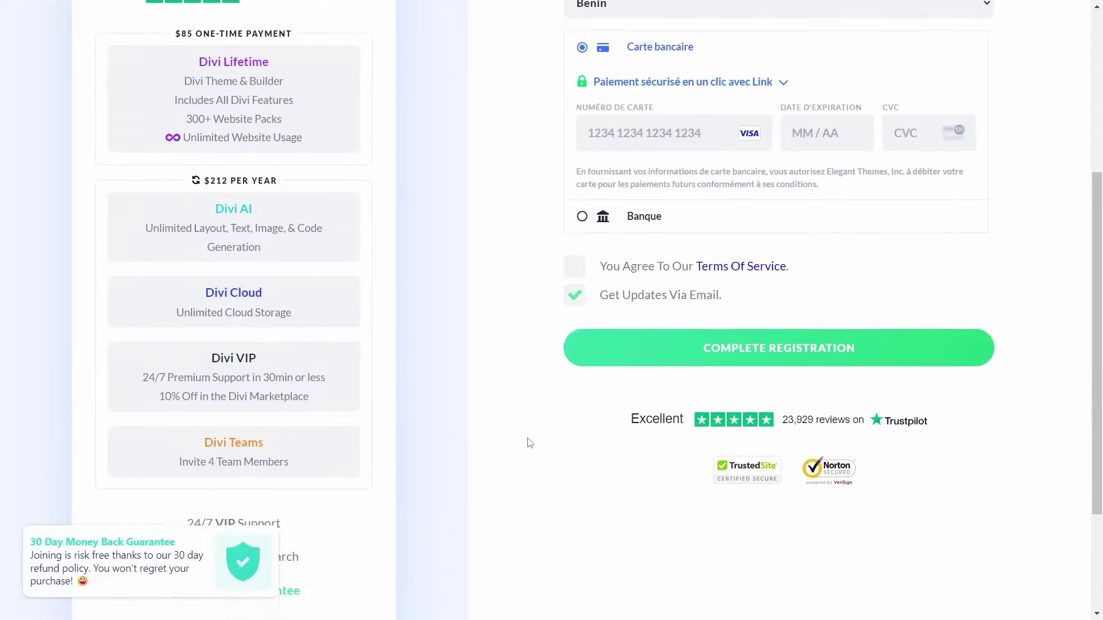
scroll(529, 442, "up", 5)
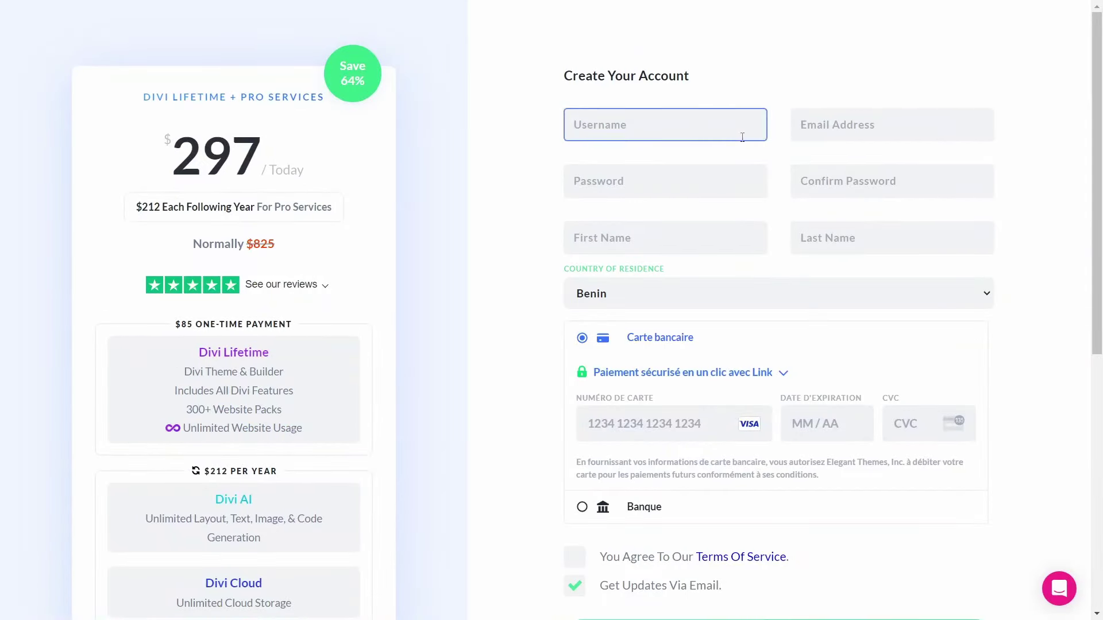
scroll(797, 315, "down", 4)
scroll(798, 316, "up", 3)
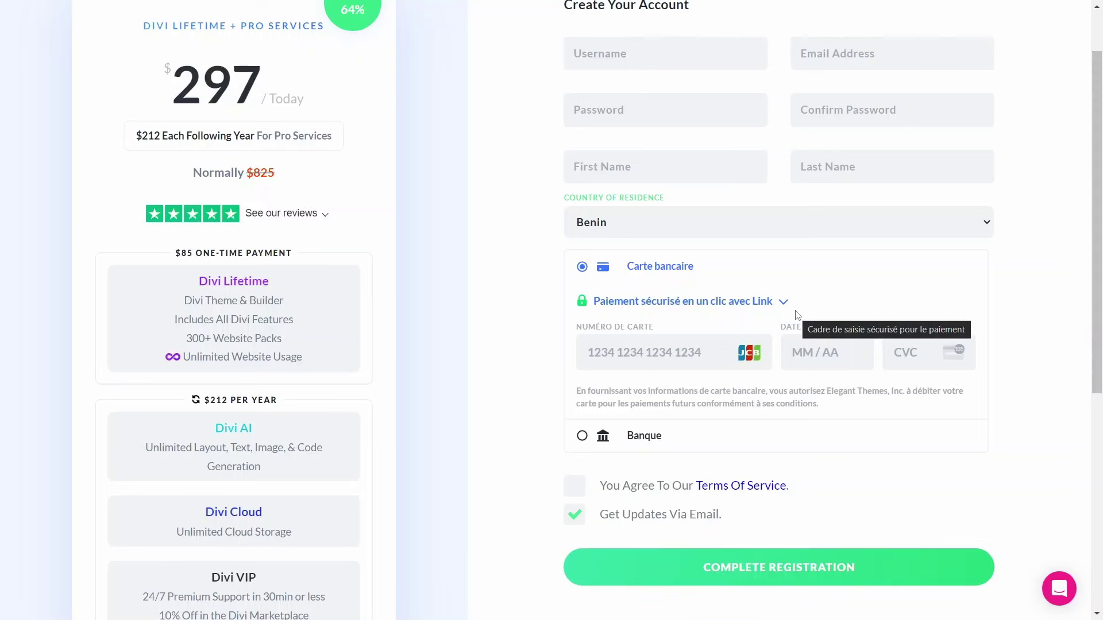
scroll(797, 315, "up", 1)
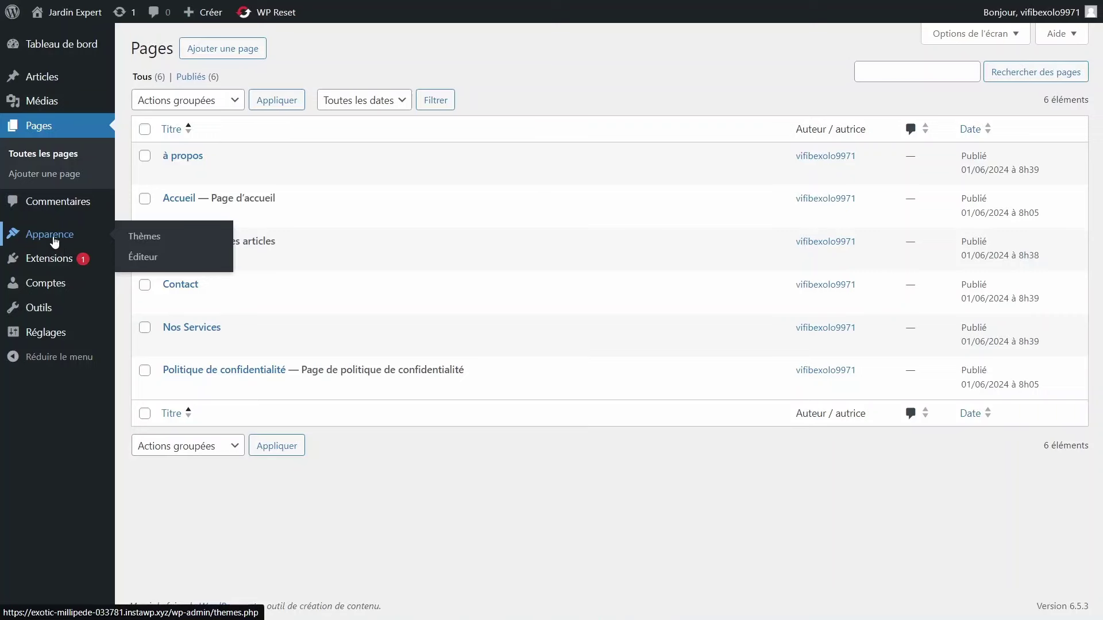
Step: Switch to the WordPress admin, install the Divi theme from the file Divi (3).zip, and activate it
left_click(53, 236)
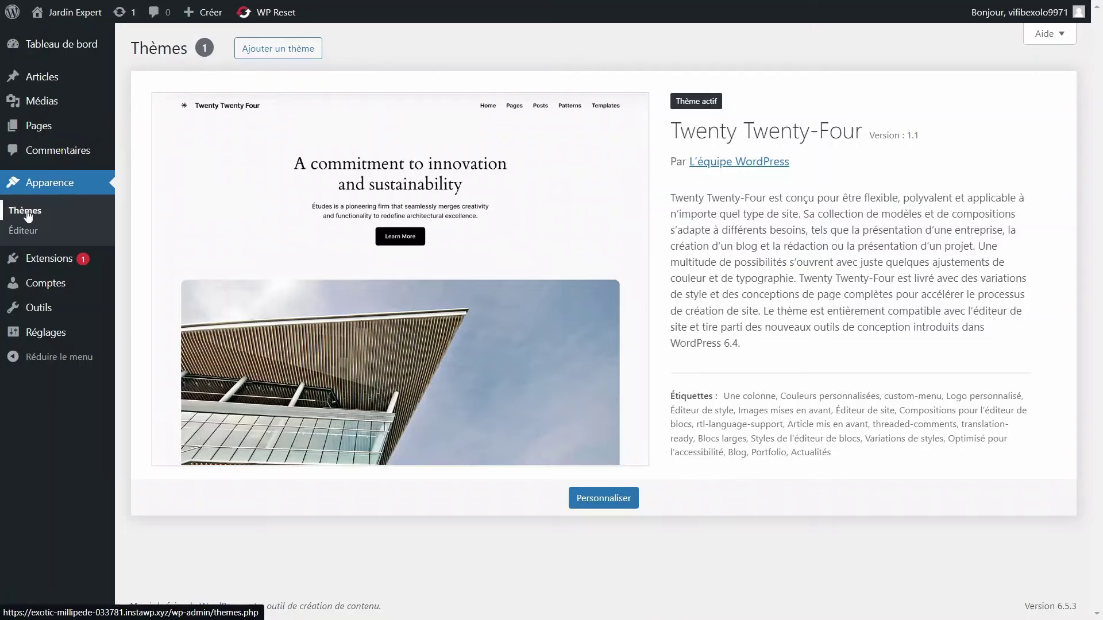
left_click(287, 50)
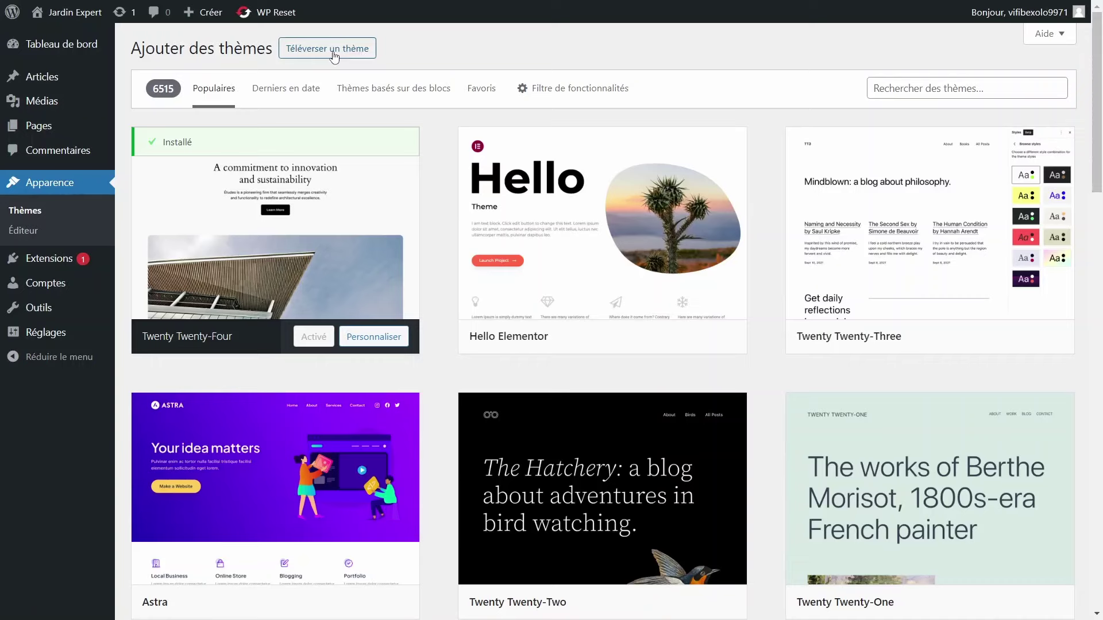
left_click(333, 50)
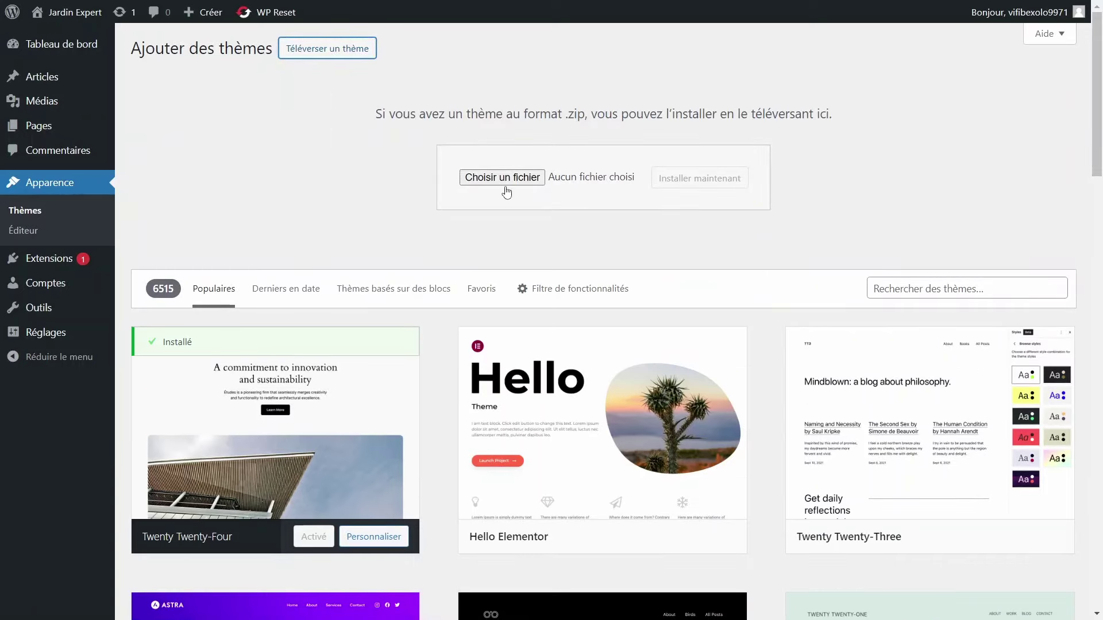
left_click(505, 187)
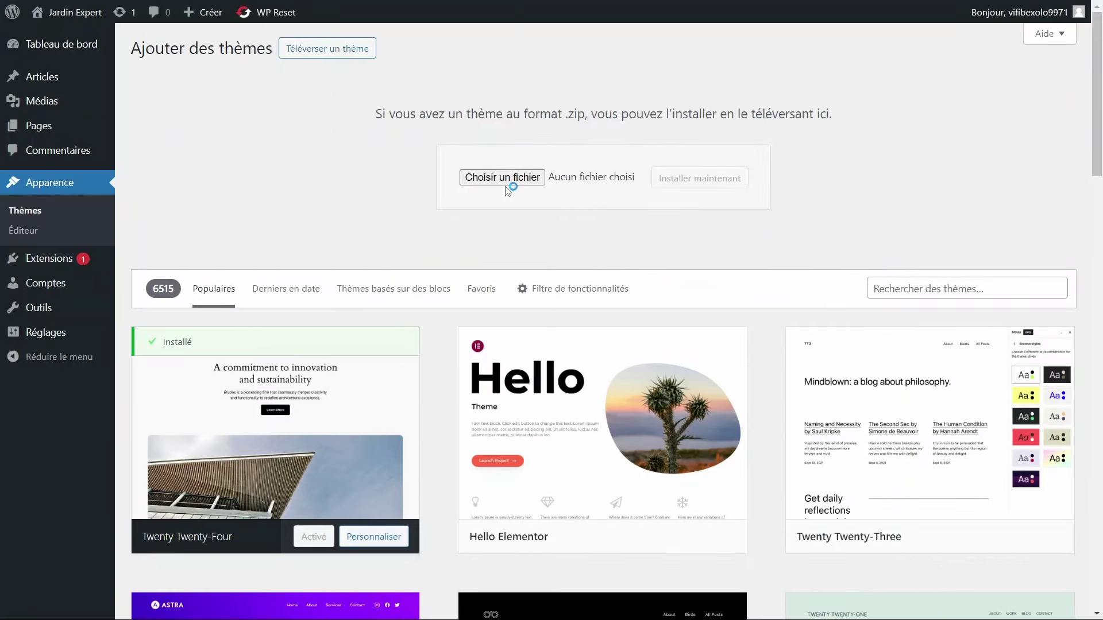
key("Return")
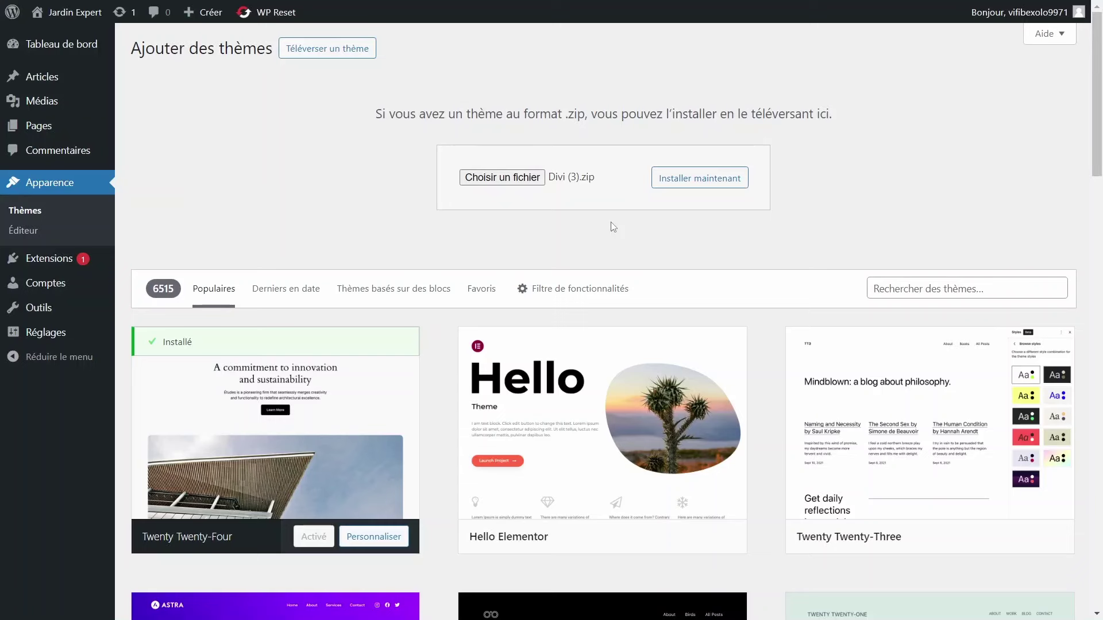
left_click(690, 184)
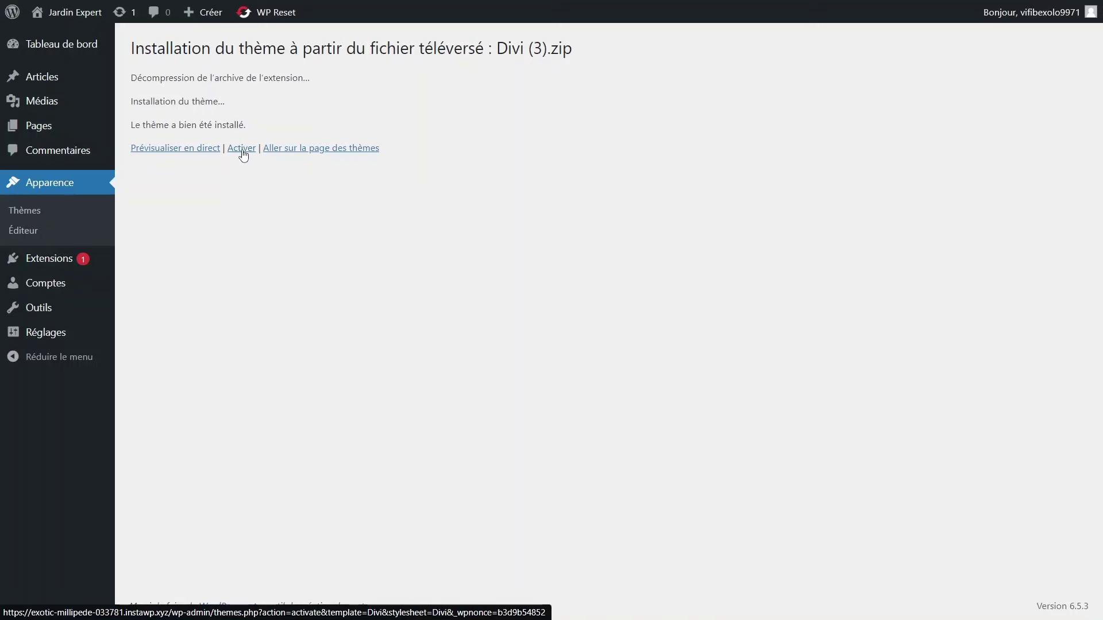
left_click(243, 152)
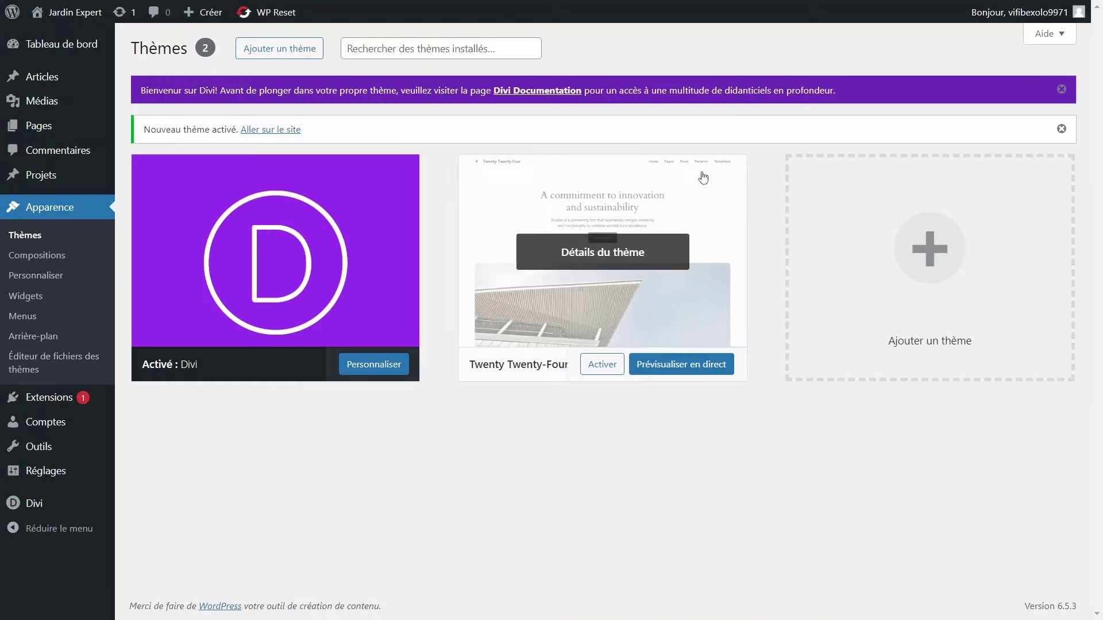
Step: Delete the unused Twenty Twenty-Four theme and dismiss the Divi welcome notice
left_click(603, 260)
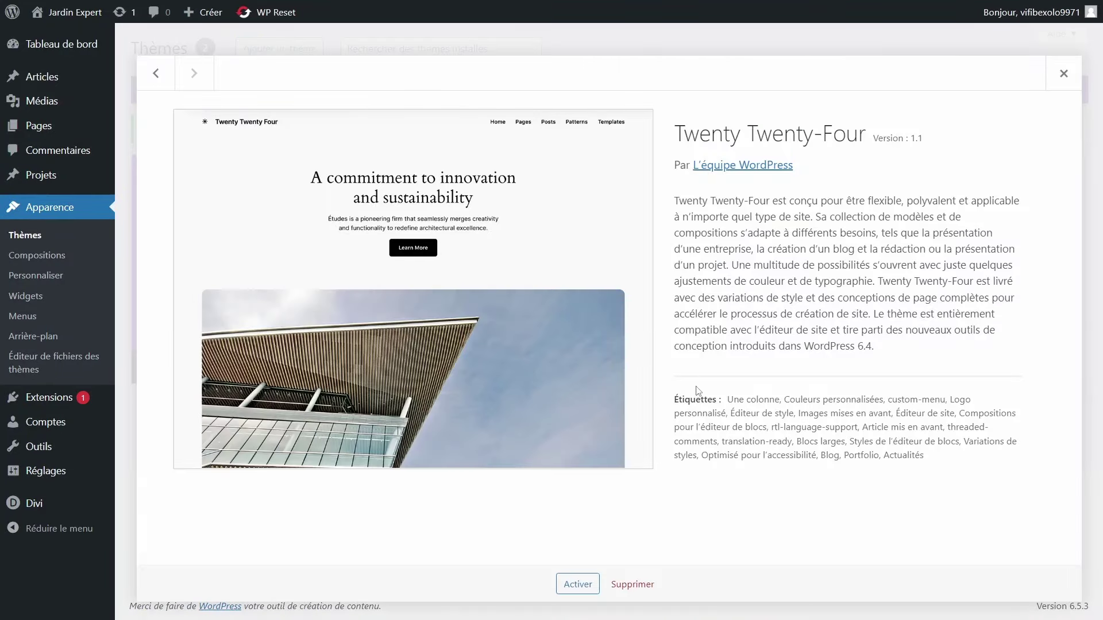
left_click(630, 584)
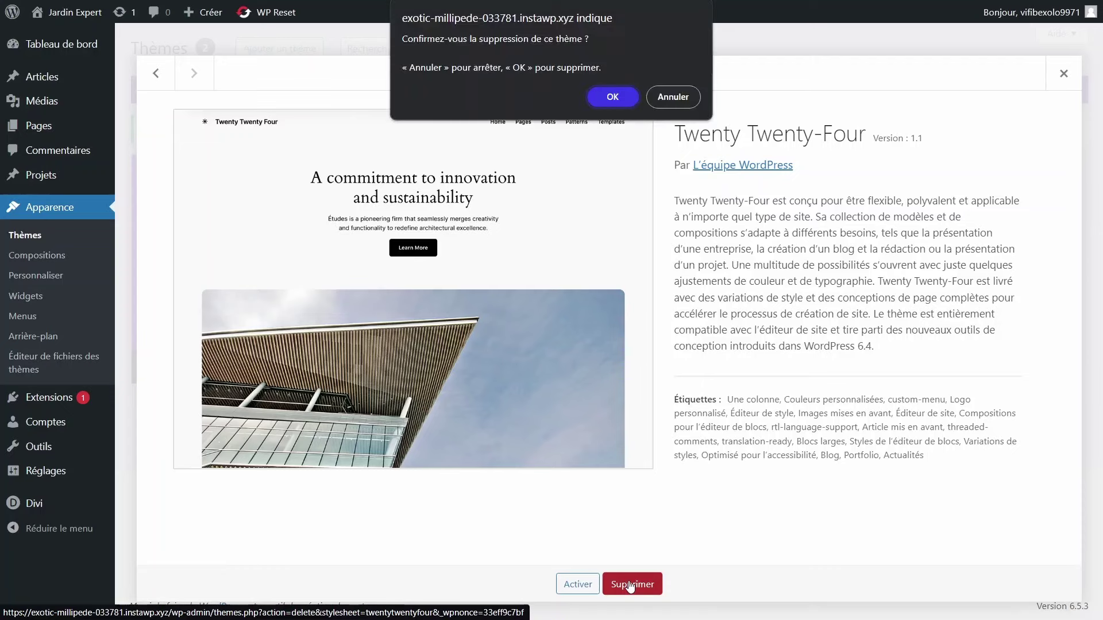
key("Return")
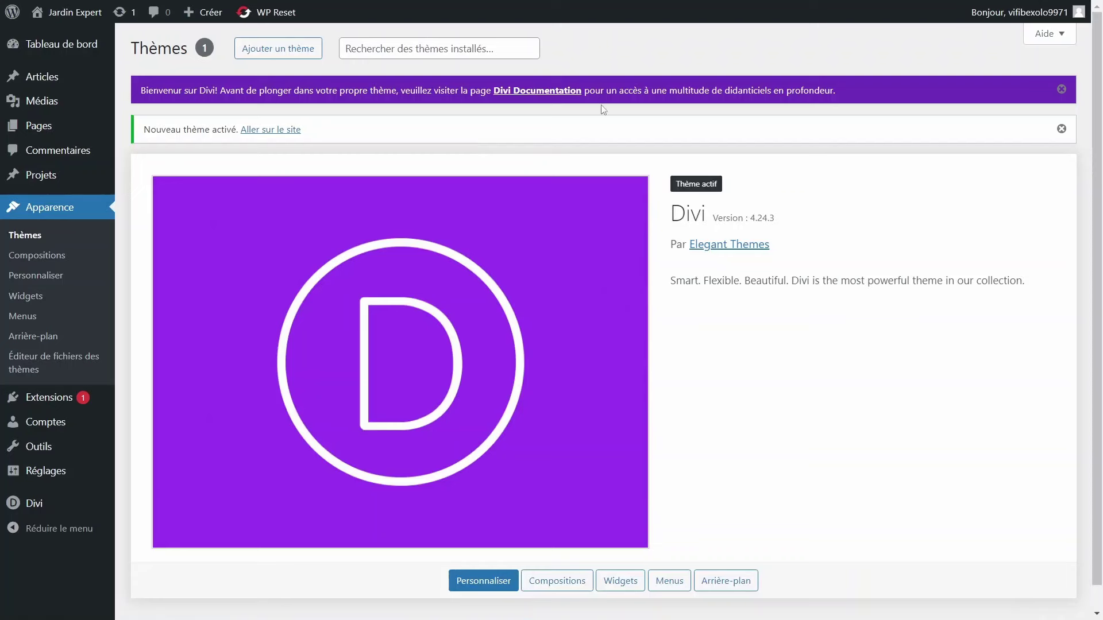
left_click(1061, 90)
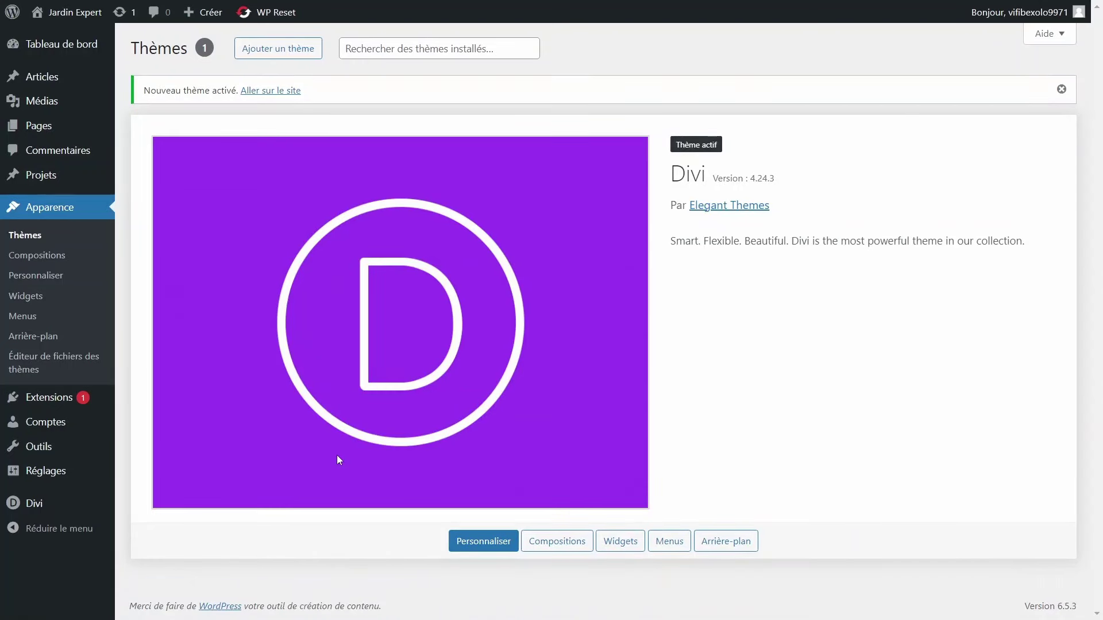
Step: Open the site's front end in a separate tab to check the home page with Divi, and return to the admin
mouse_move(66, 13)
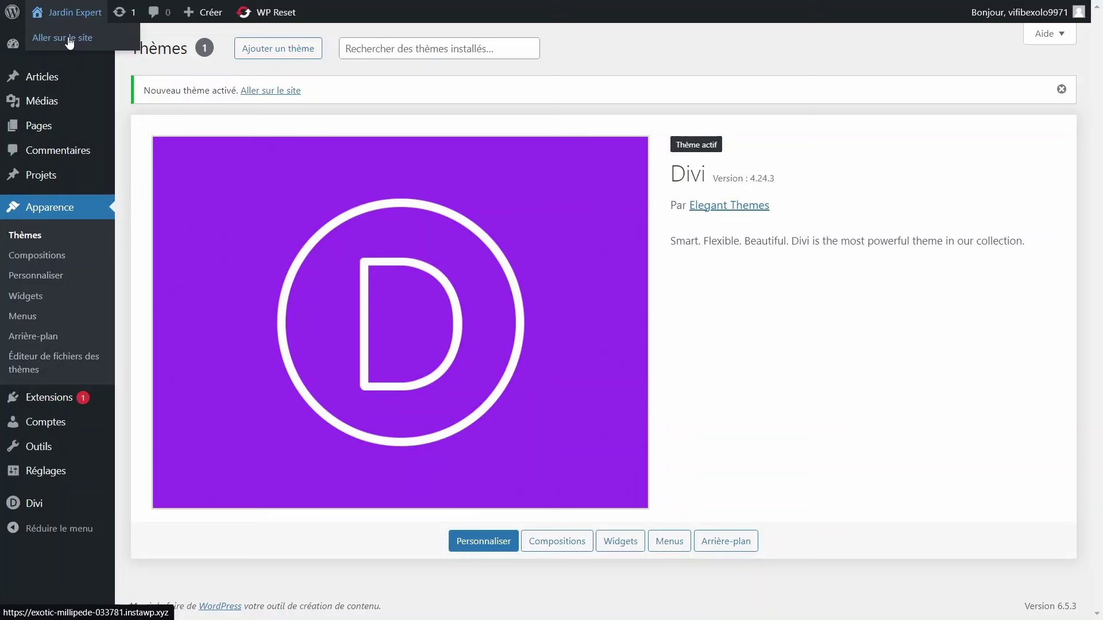
right_click(69, 40)
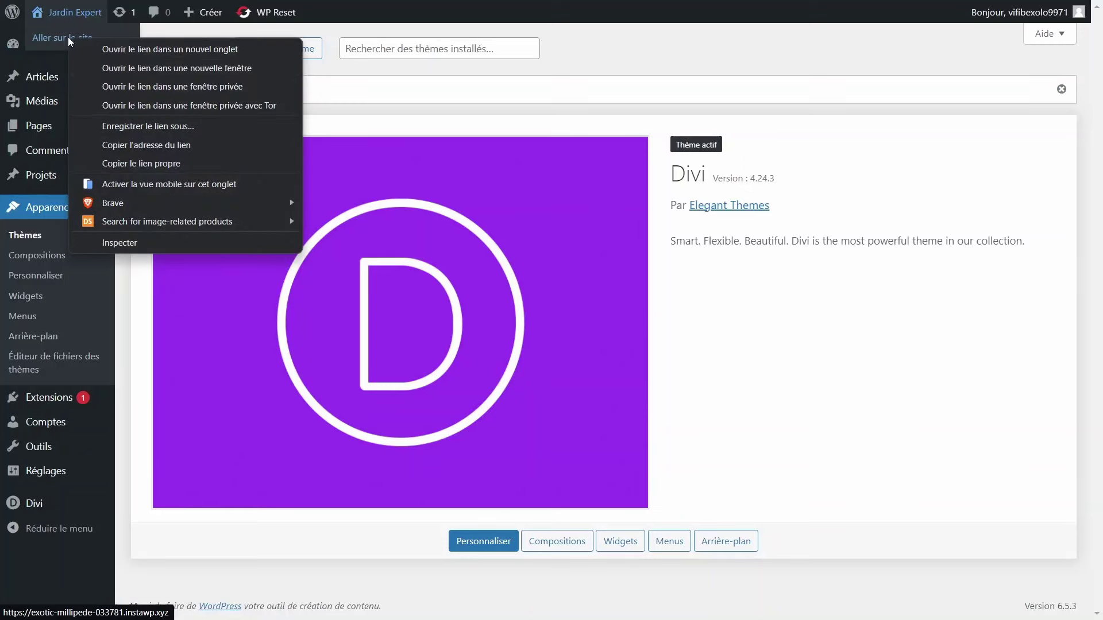
left_click(135, 50)
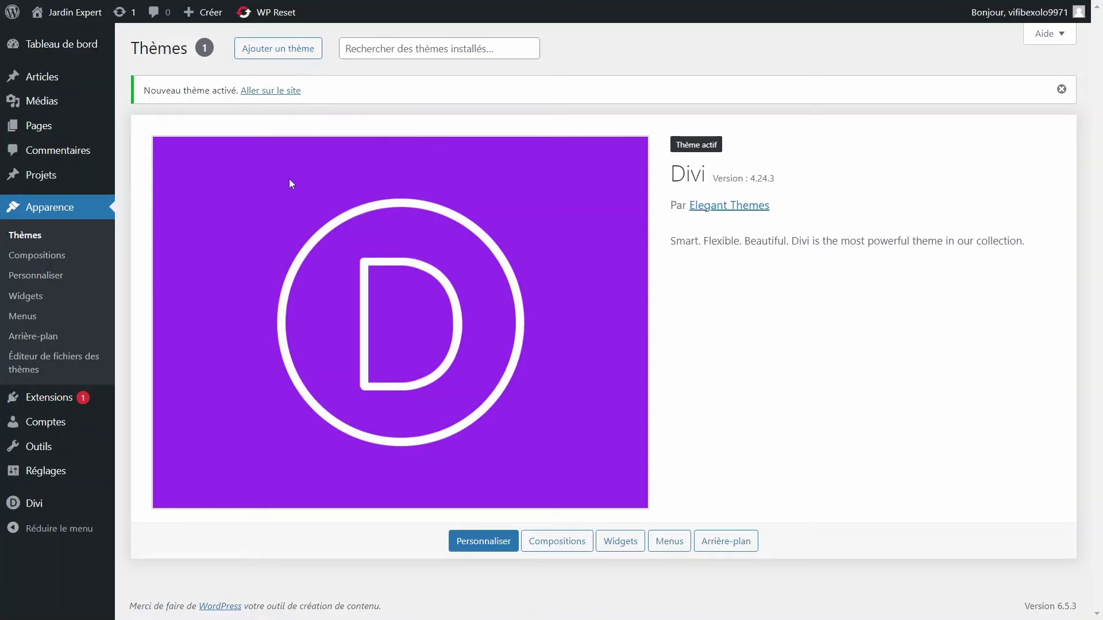
key("ctrl+Tab")
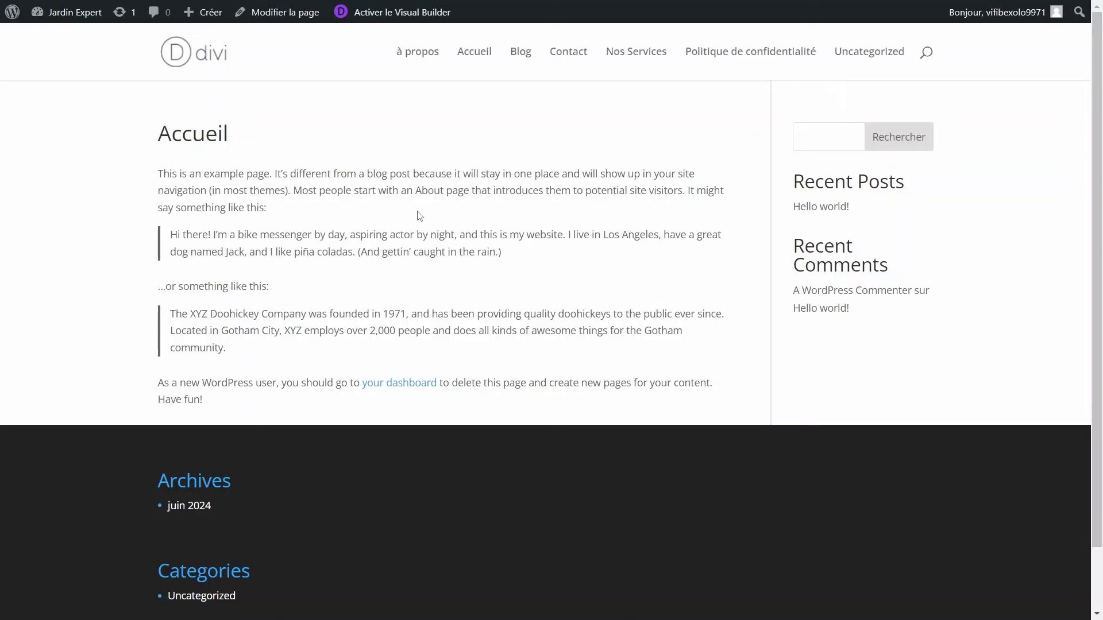
key("ctrl+shift+Tab")
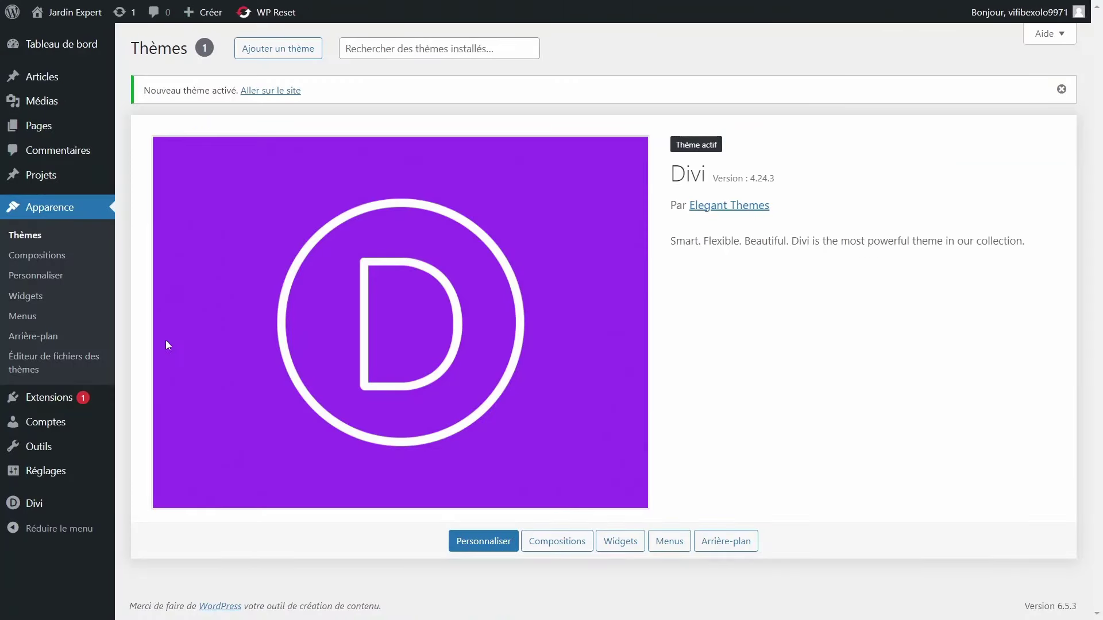
Step: In the Divi theme options for updates, enter the Elegant Themes username and API key, and save the changes
mouse_move(34, 511)
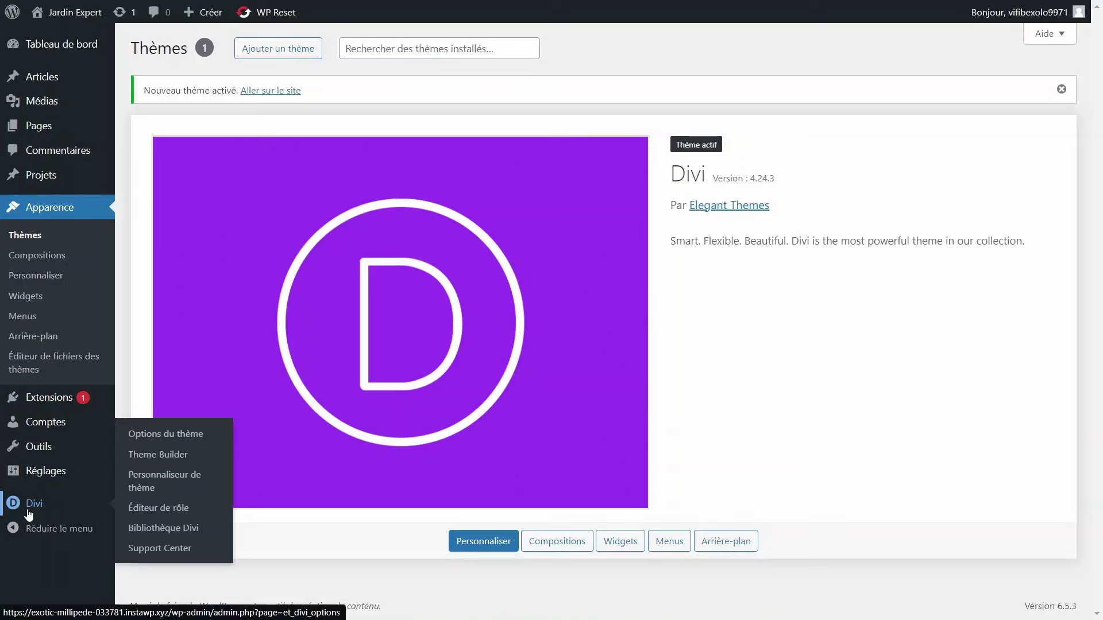
left_click(173, 435)
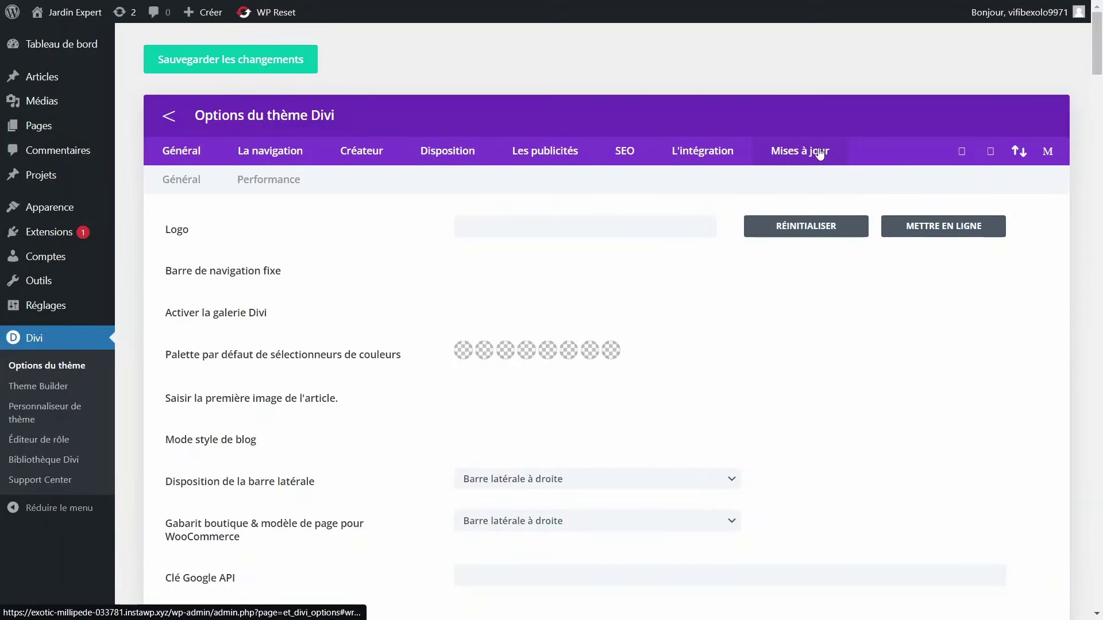
left_click(819, 153)
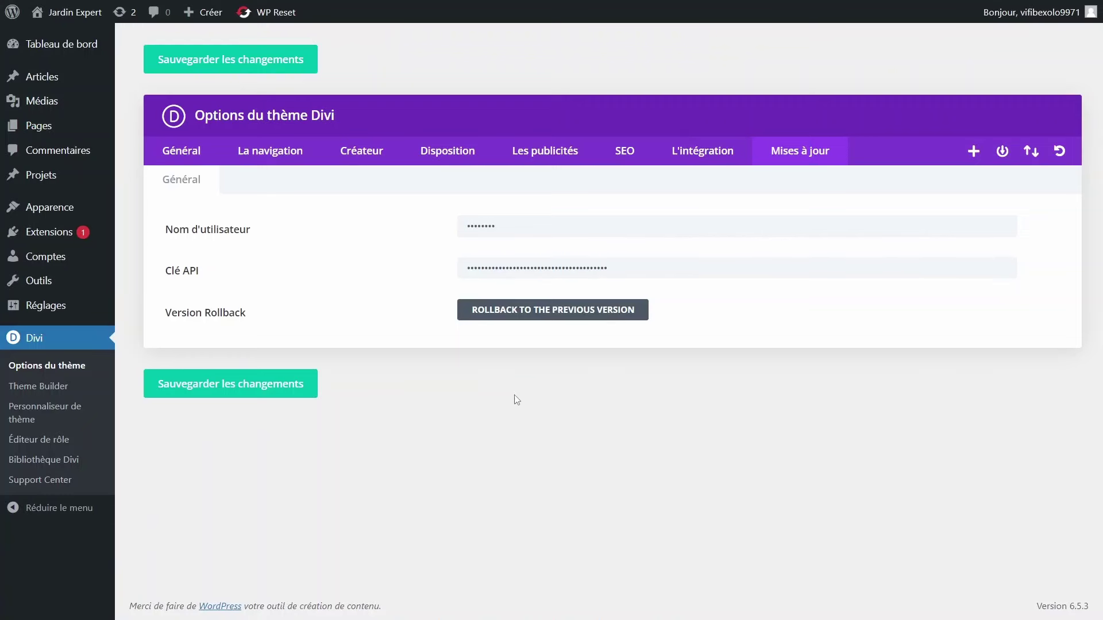
left_click(280, 388)
Step: In Divi's general theme options, set logo-off.webp from the media library as the site logo and save the changes
left_click(182, 152)
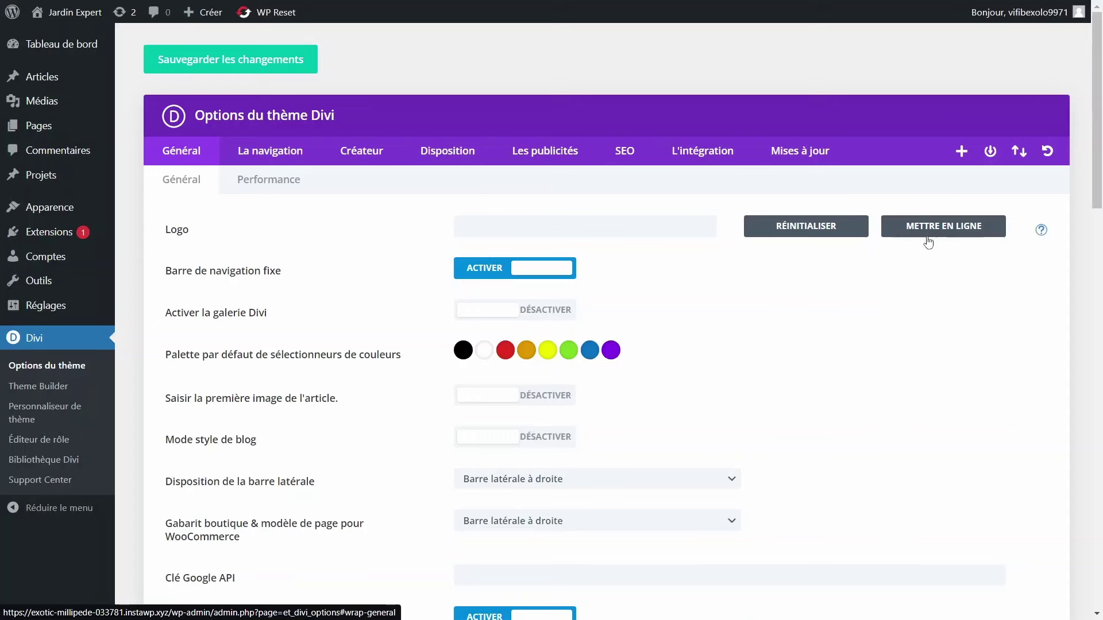
left_click(597, 229)
left_click(943, 226)
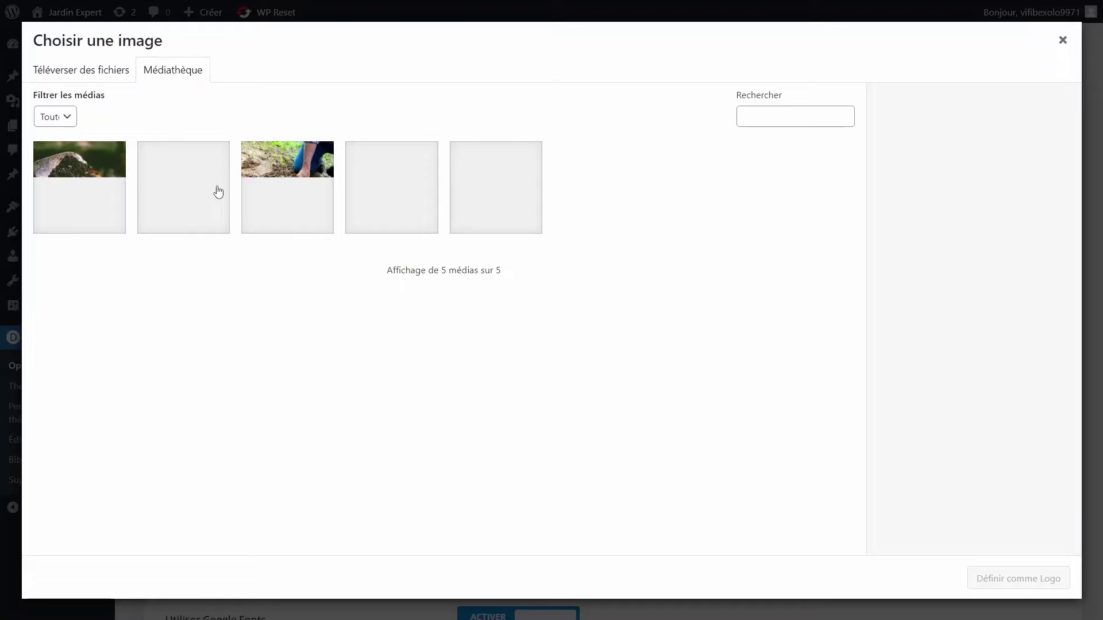
left_click(414, 213)
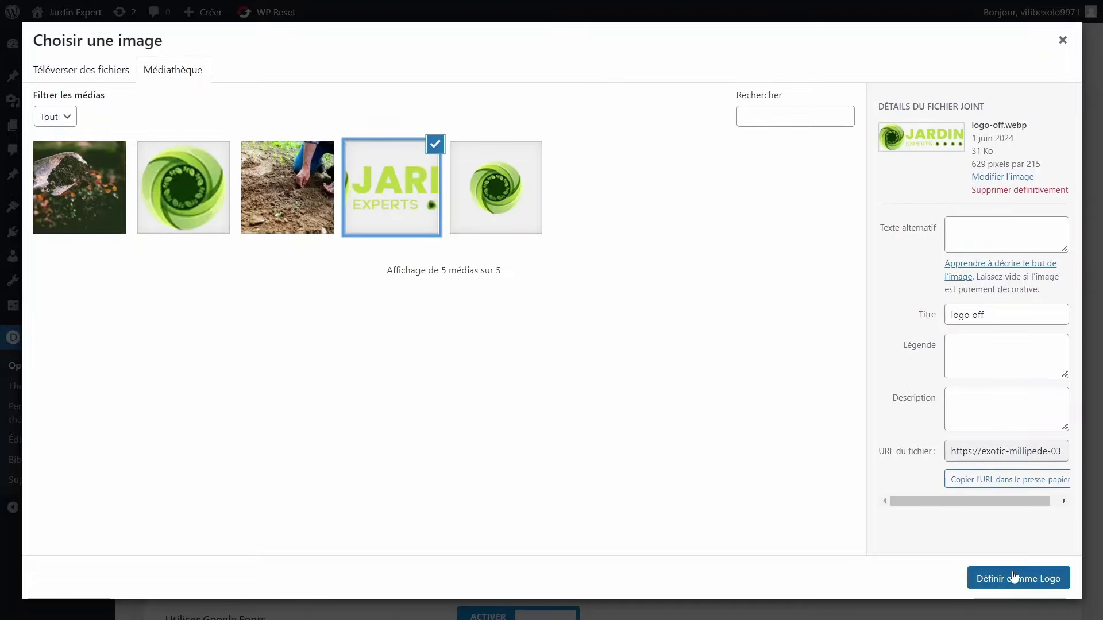
left_click(1011, 582)
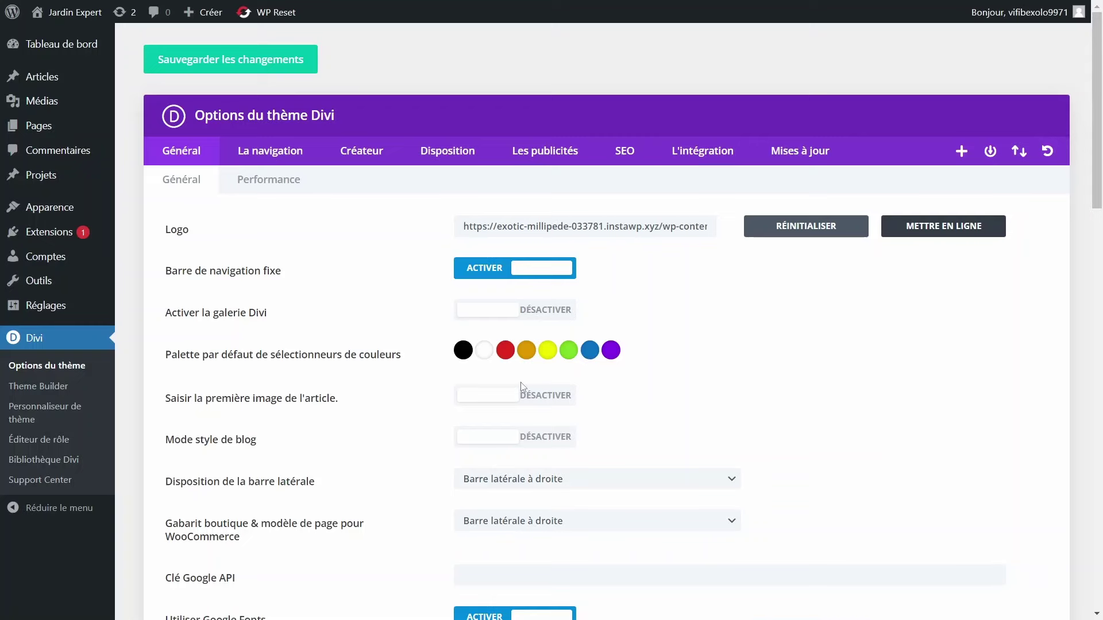
scroll(523, 387, "down", 2)
scroll(500, 287, "down", 10)
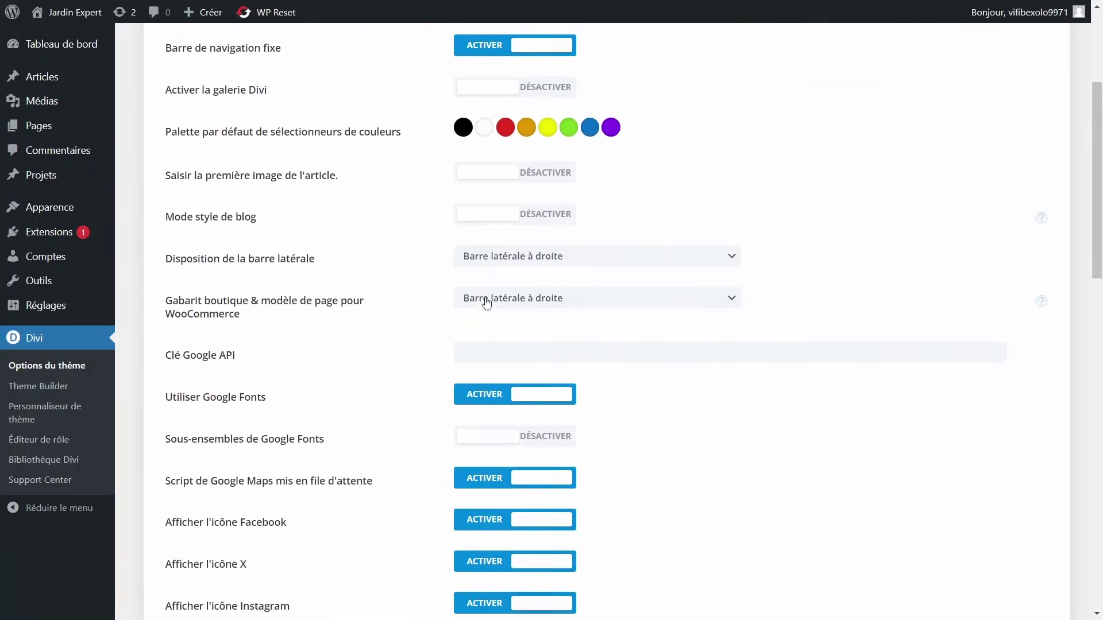
scroll(486, 298, "down", 8)
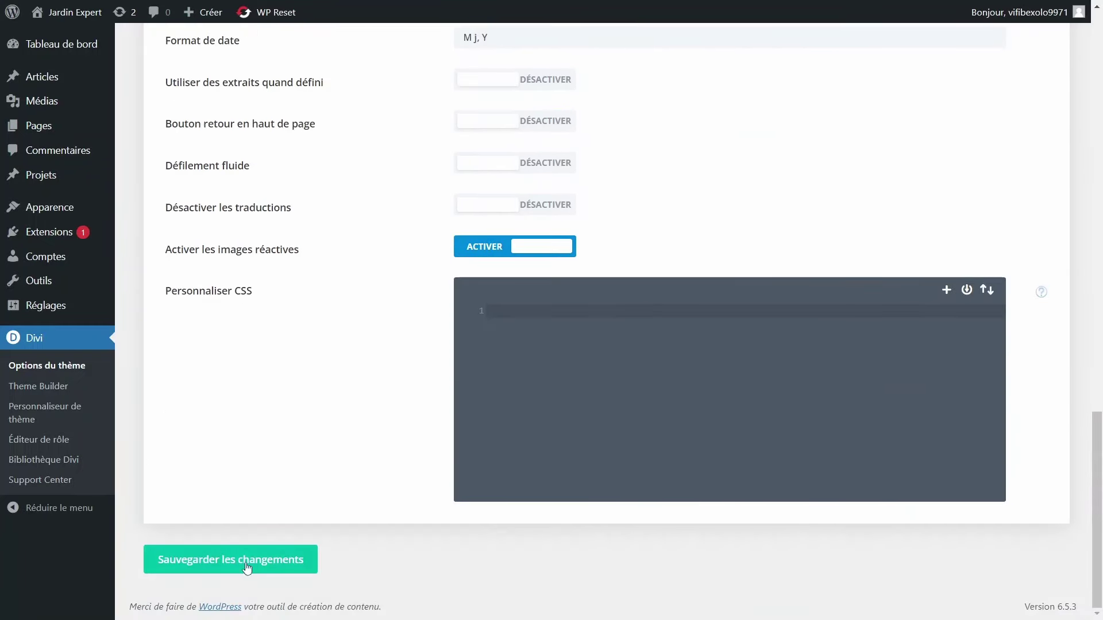
left_click(225, 563)
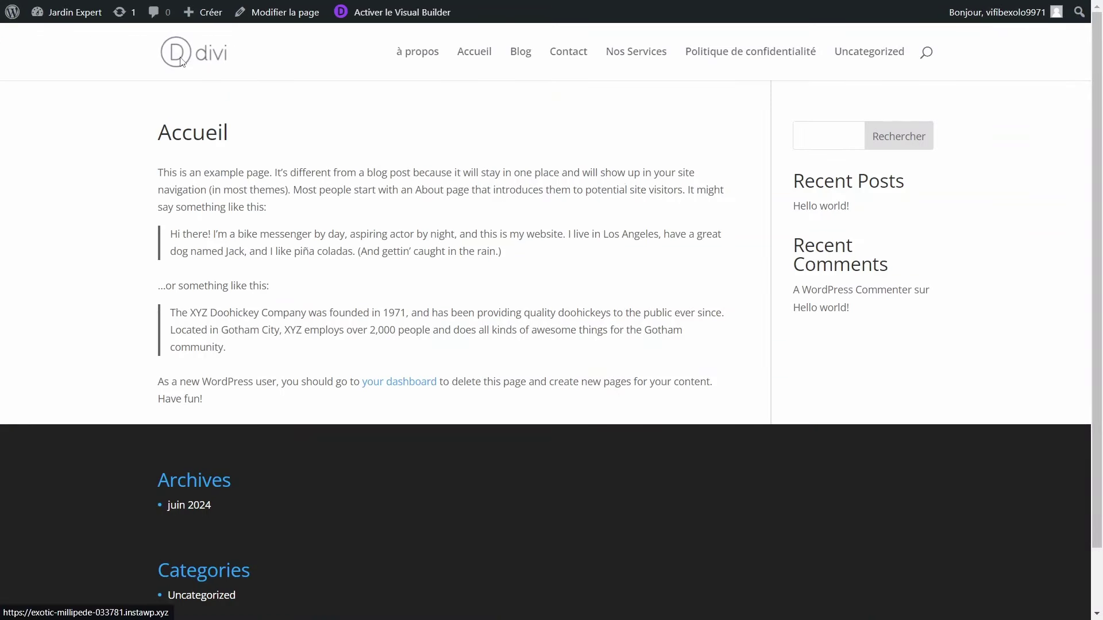
Step: Reload the site's home page from its header logo and check the page from header to footer
left_click(180, 61)
scroll(215, 122, "down", 3)
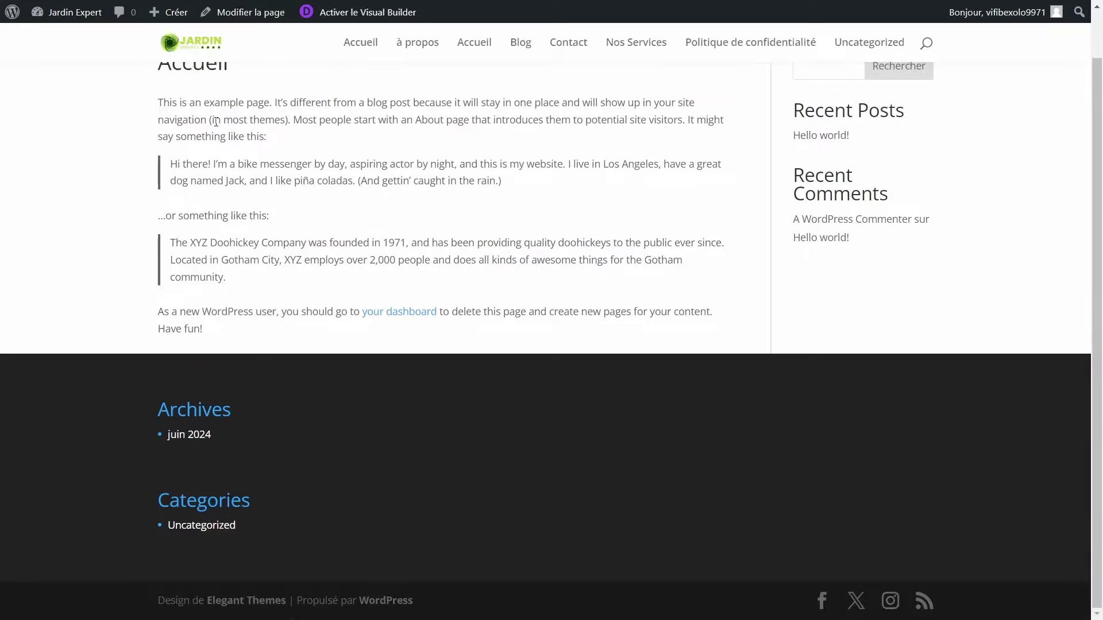
scroll(216, 122, "up", 3)
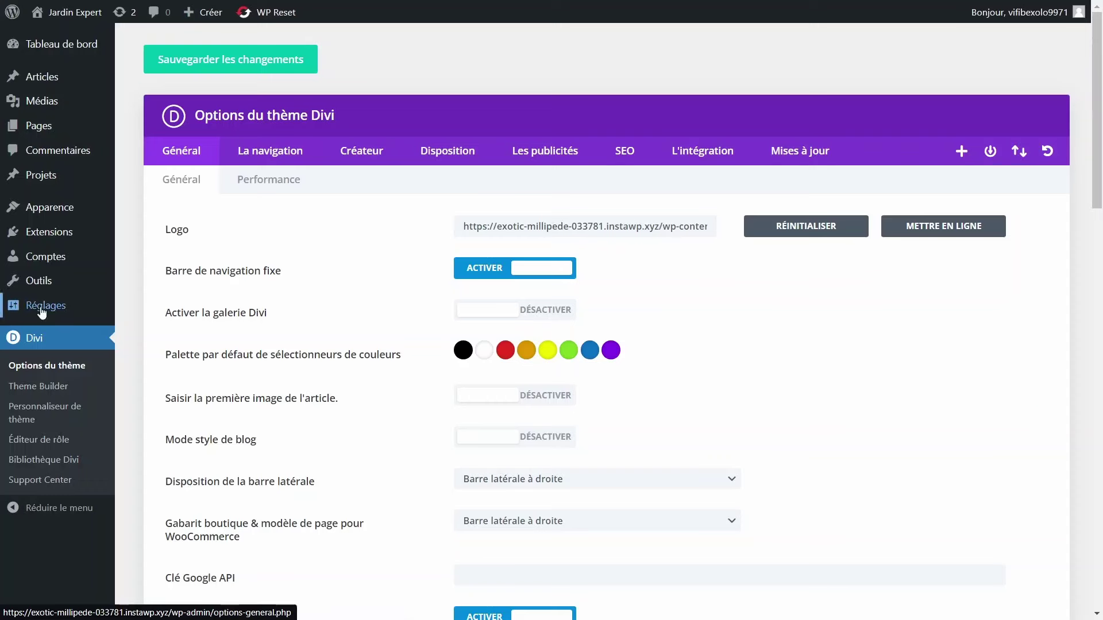
Step: Create a navigation menu named "Menu principal" and assign it to the Menu Principal display location
mouse_move(63, 216)
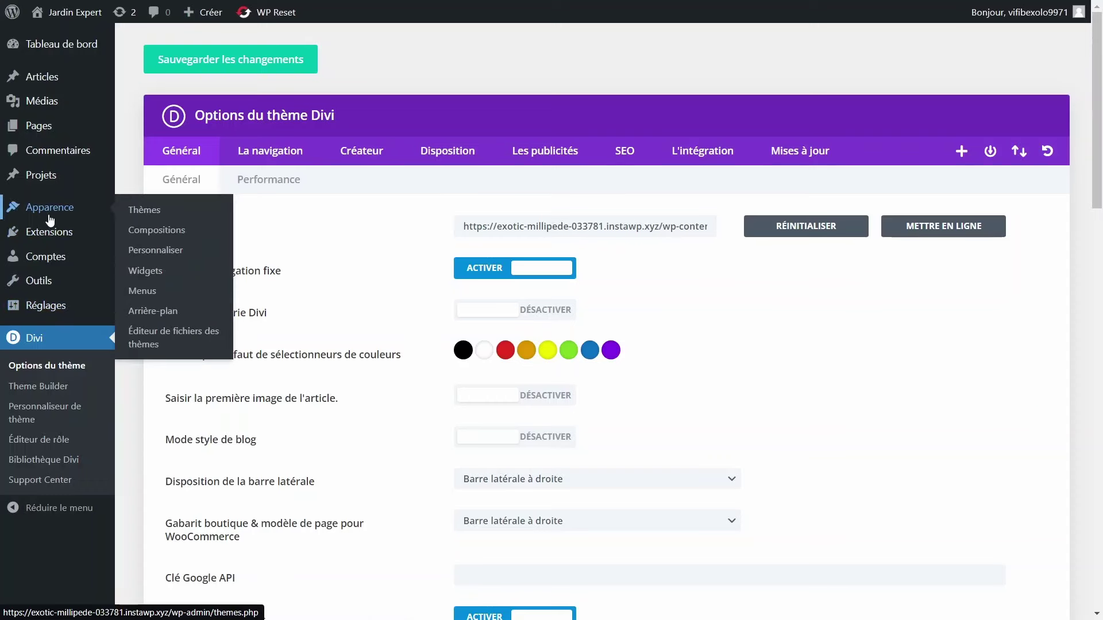
left_click(143, 292)
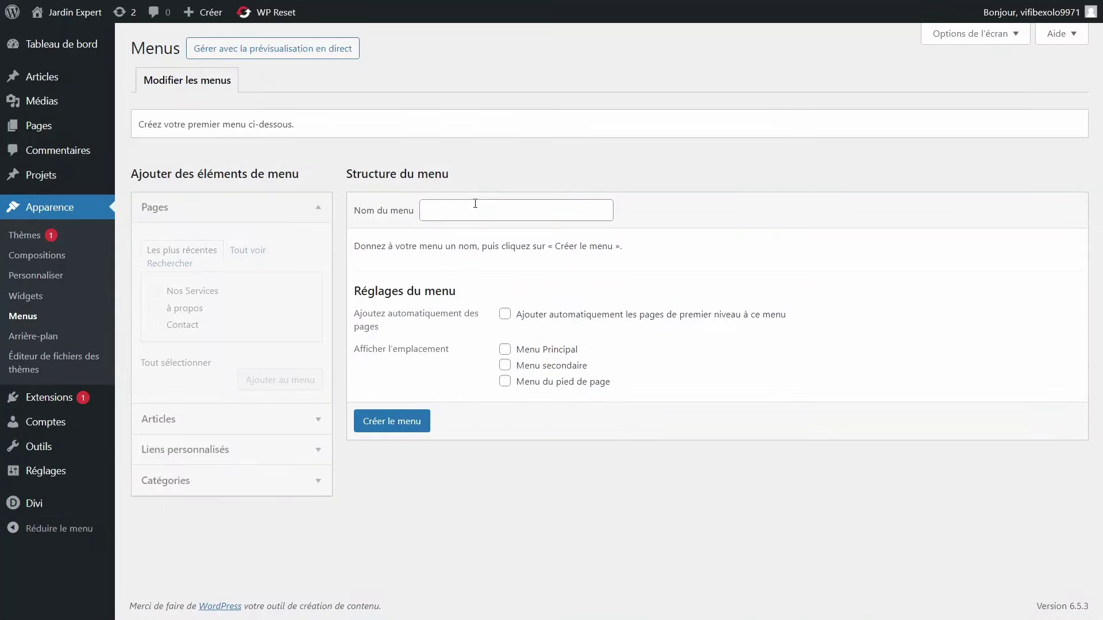
left_click(475, 203)
left_click(526, 248)
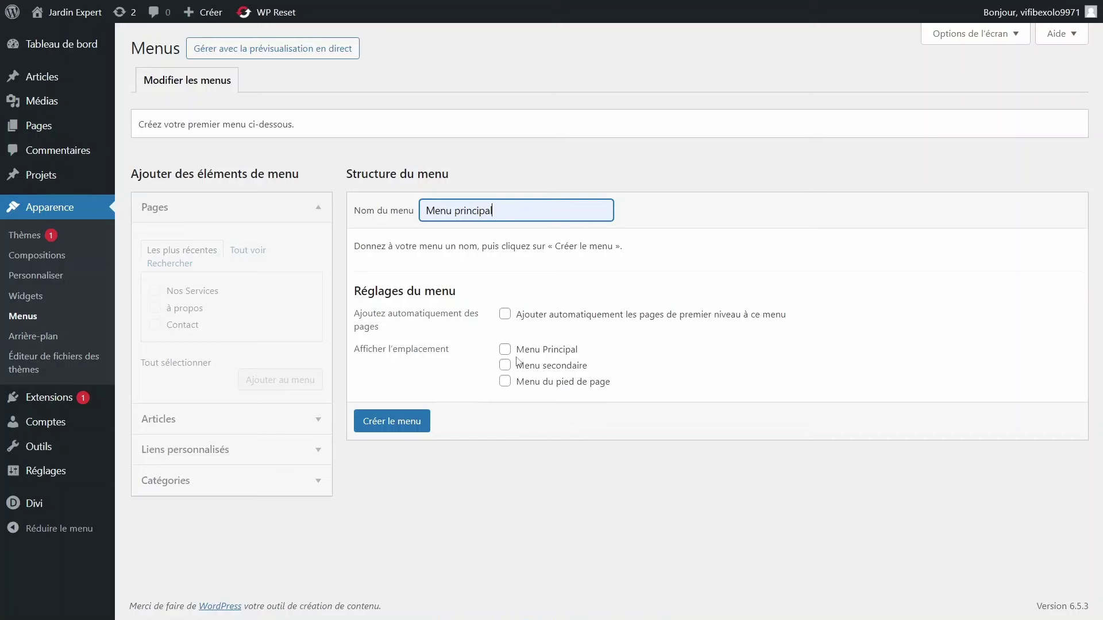
left_click(505, 350)
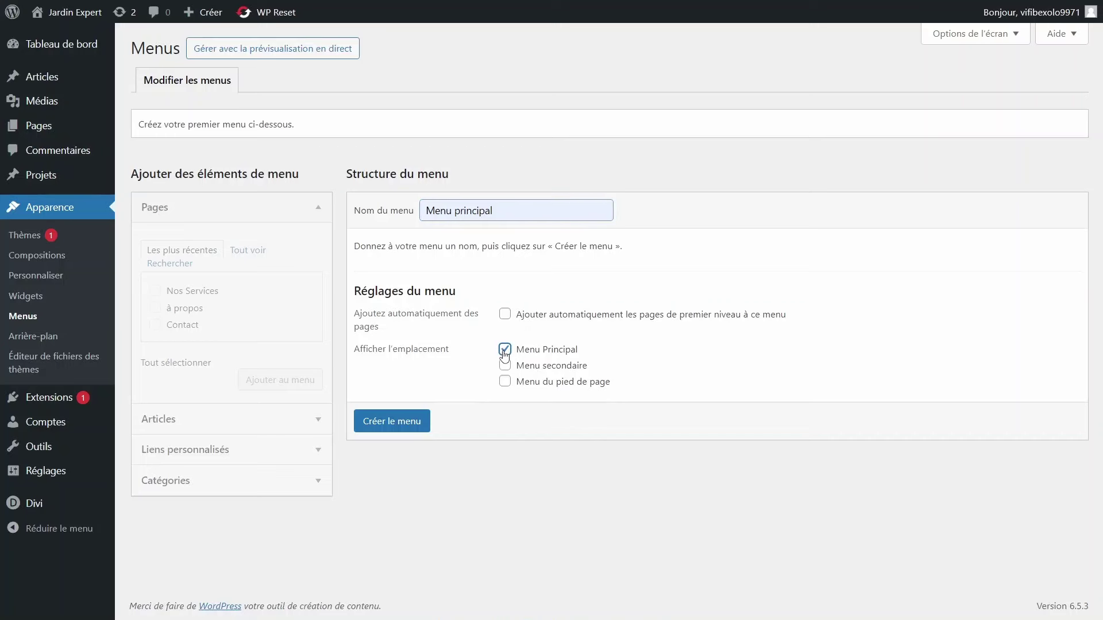
left_click(404, 425)
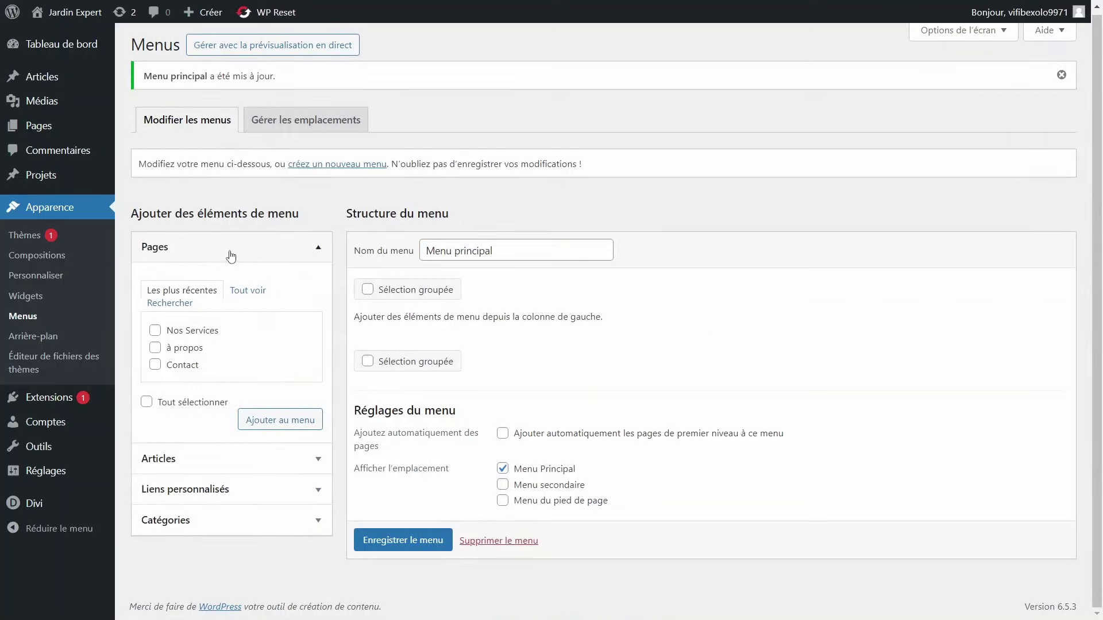
Step: Add the pages Accueil, Blog, à propos, Contact and Nos Services to the menu
left_click(249, 291)
left_click(155, 331)
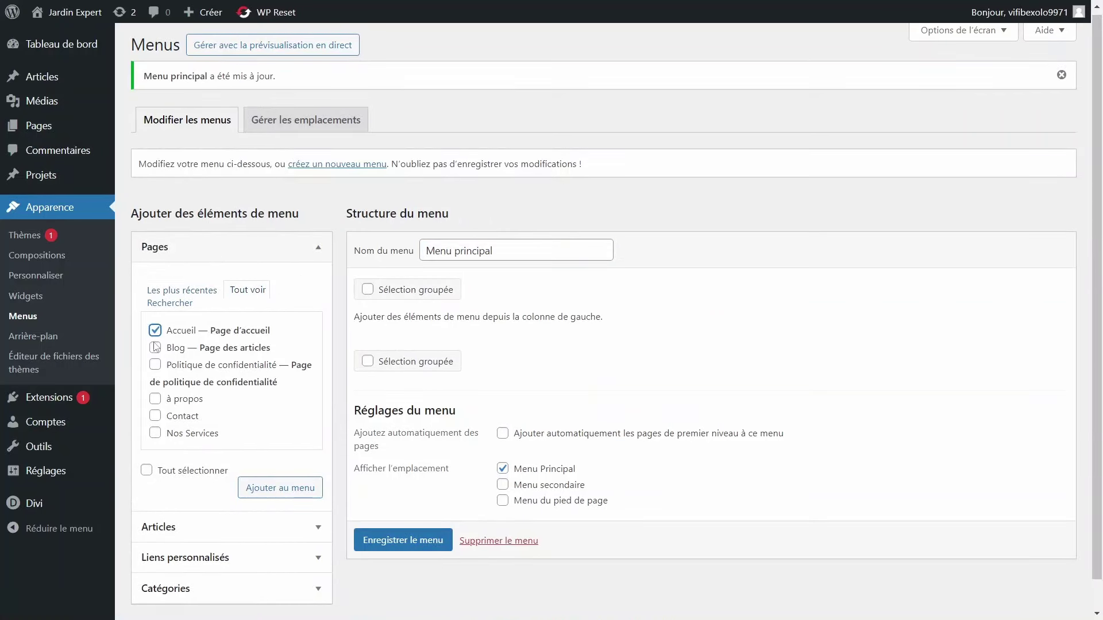
left_click(155, 348)
left_click(155, 398)
left_click(155, 416)
left_click(155, 433)
left_click(276, 489)
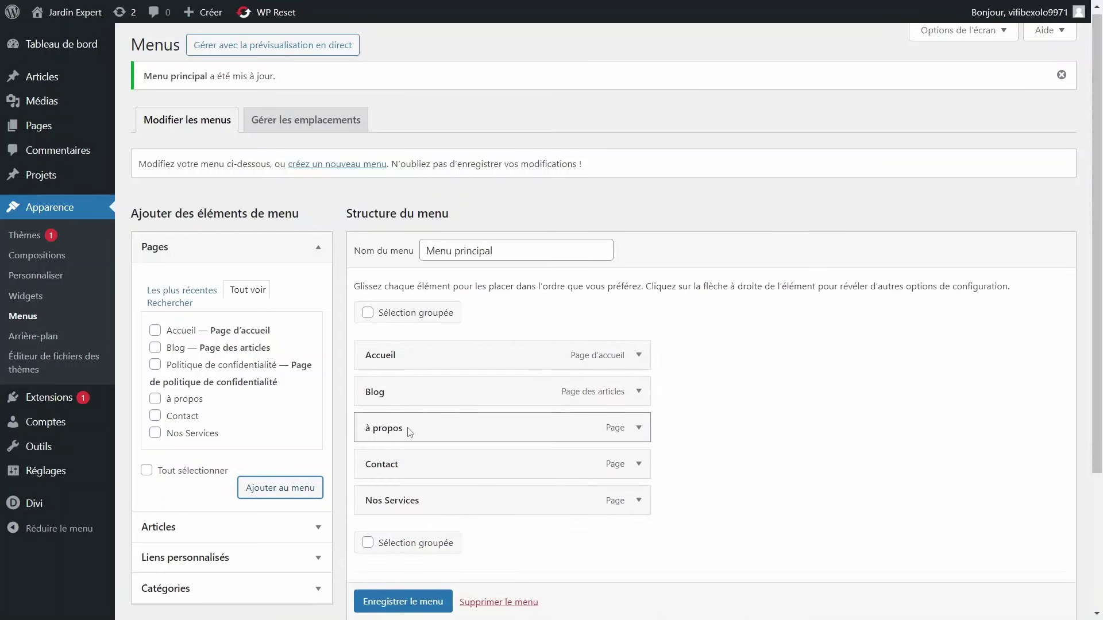
Step: Reorder the menu as Accueil, Nos Services, Blog, Contact, à propos, save it, and check the site's home page
left_click_drag(411, 433, 414, 513)
left_click_drag(402, 464, 399, 431)
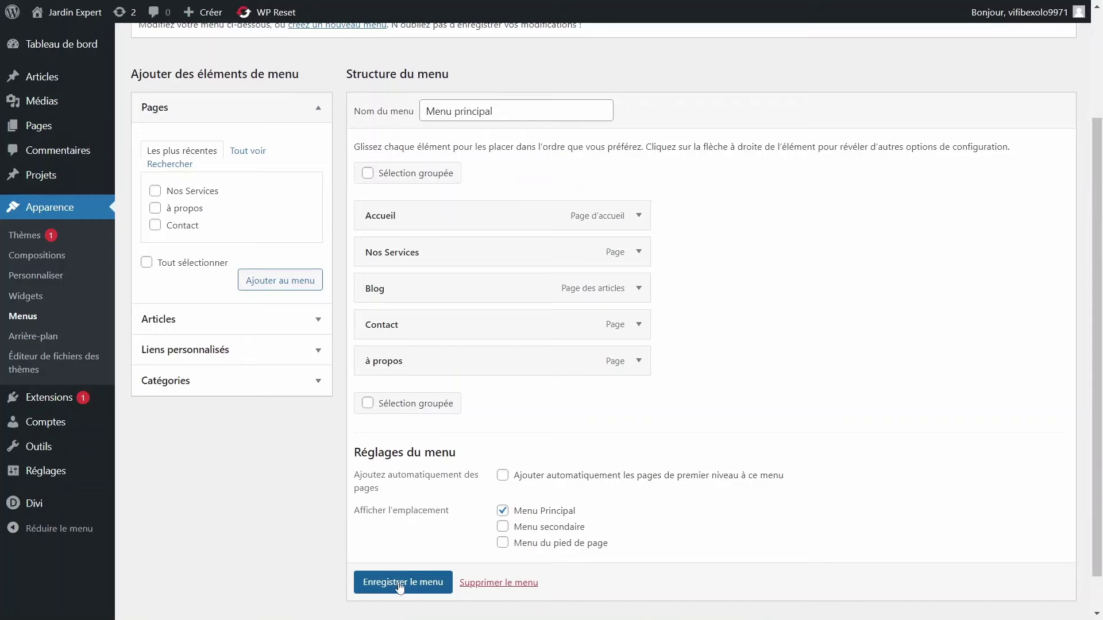
scroll(400, 585, "down", 1)
left_click(399, 561)
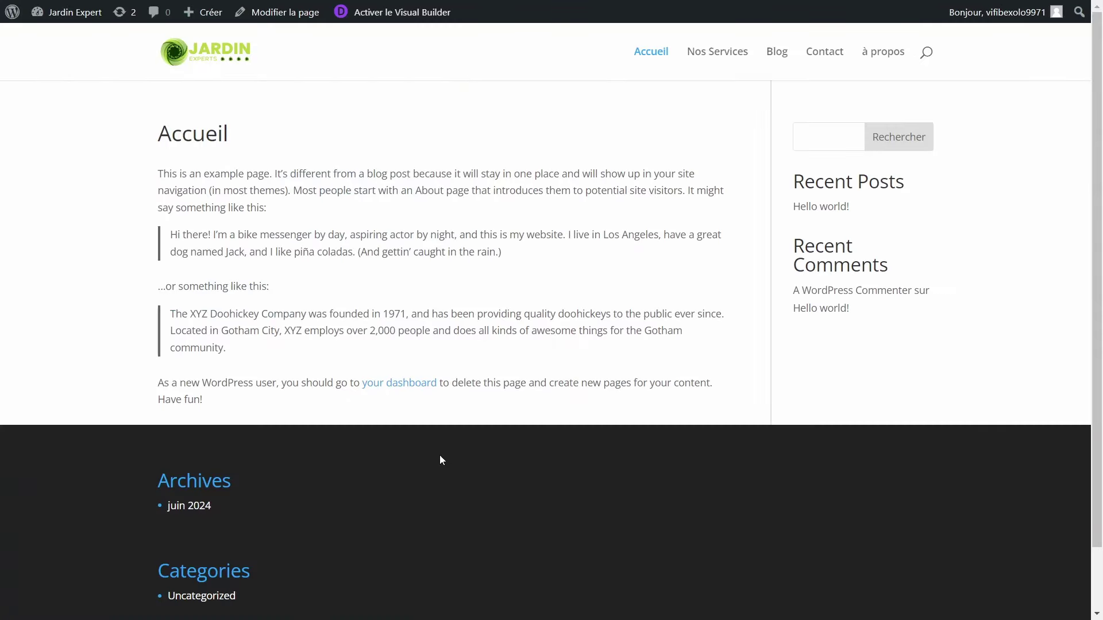
left_click(215, 69)
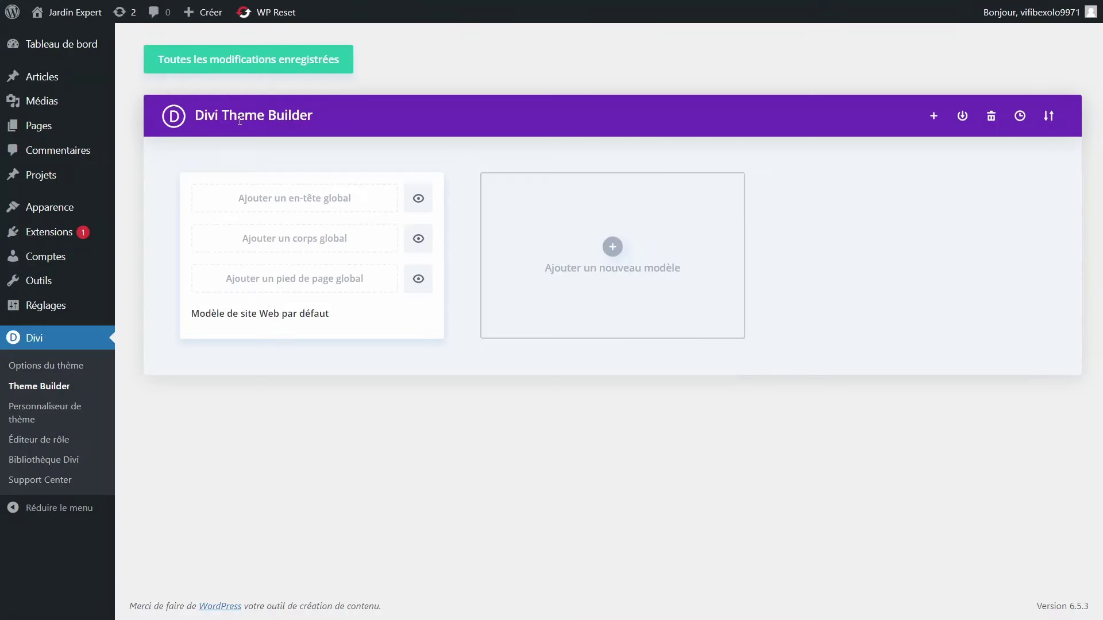
Step: In the Divi Theme Builder, start a global header from scratch for the default website template, then save and exit its layout editor
left_click(293, 202)
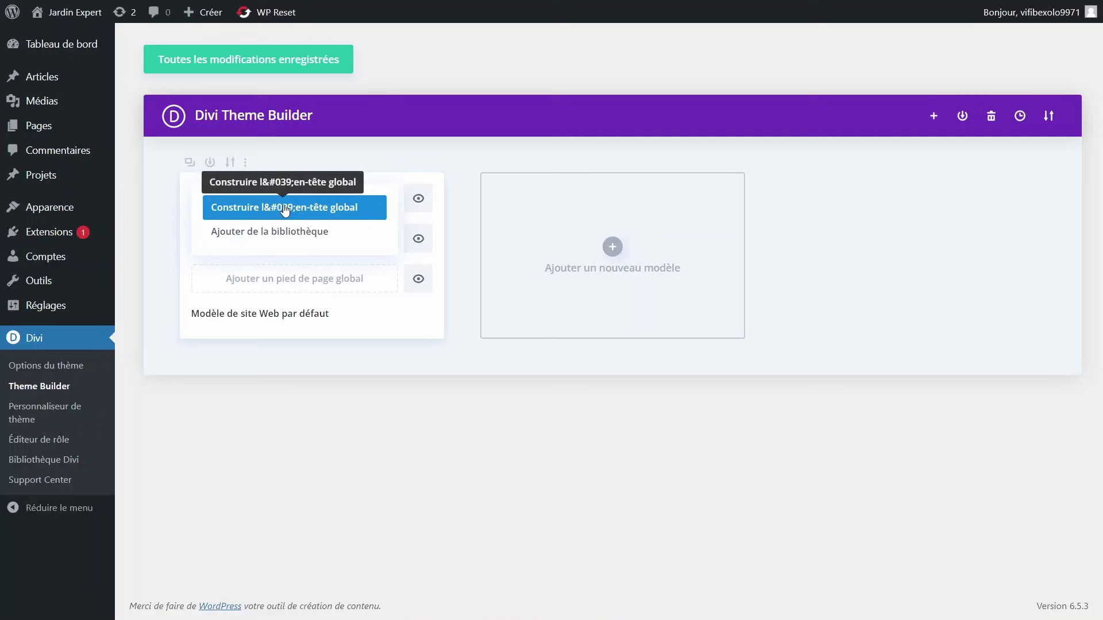
left_click(286, 208)
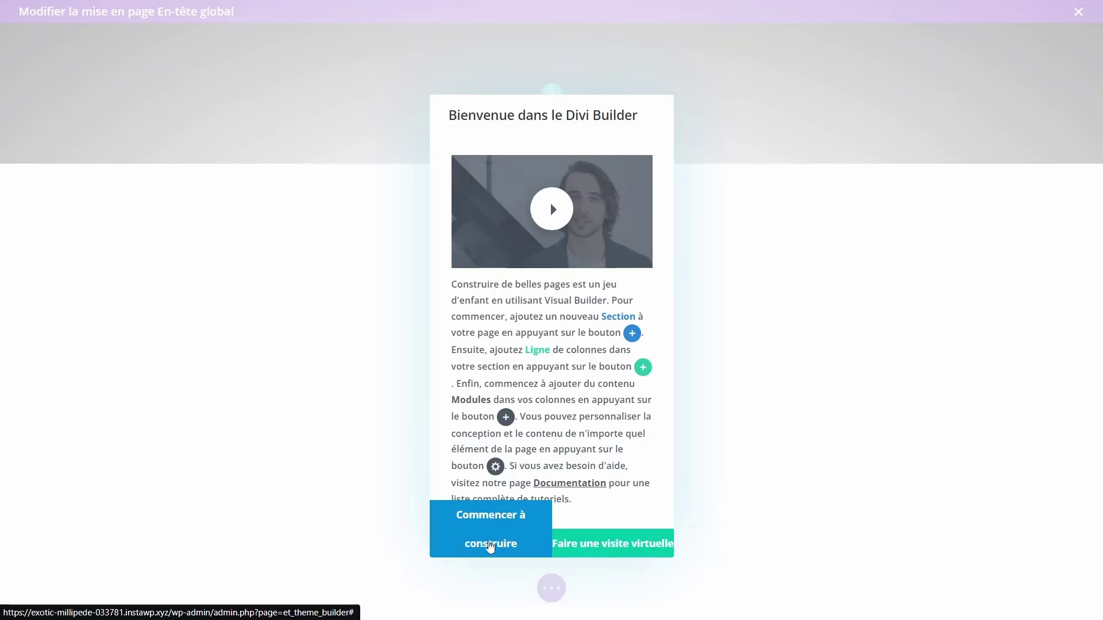
left_click(470, 530)
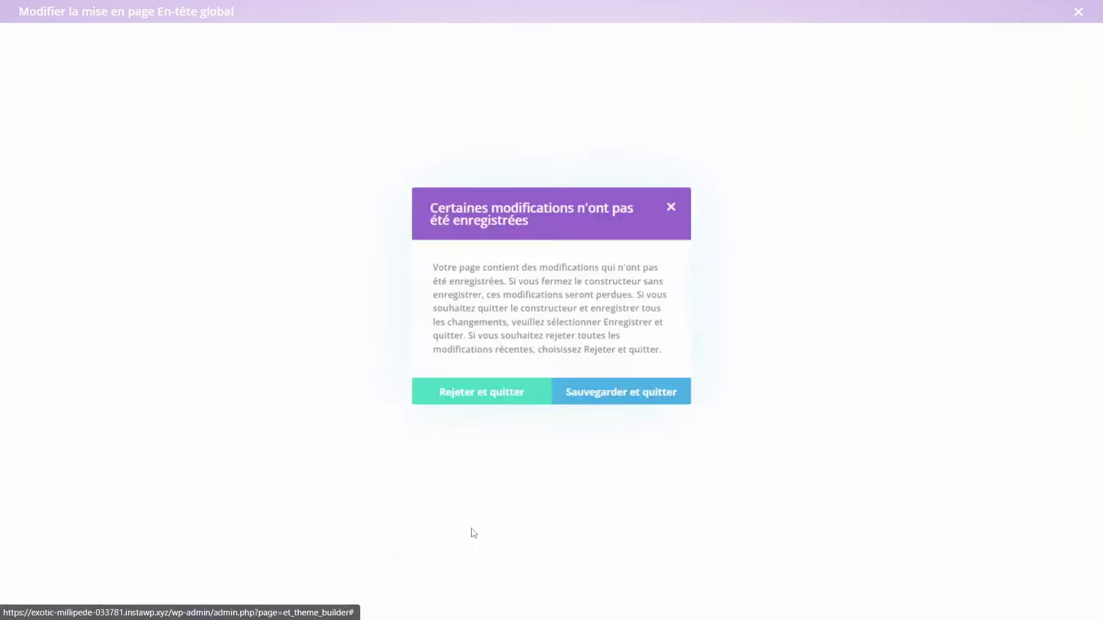
left_click(595, 396)
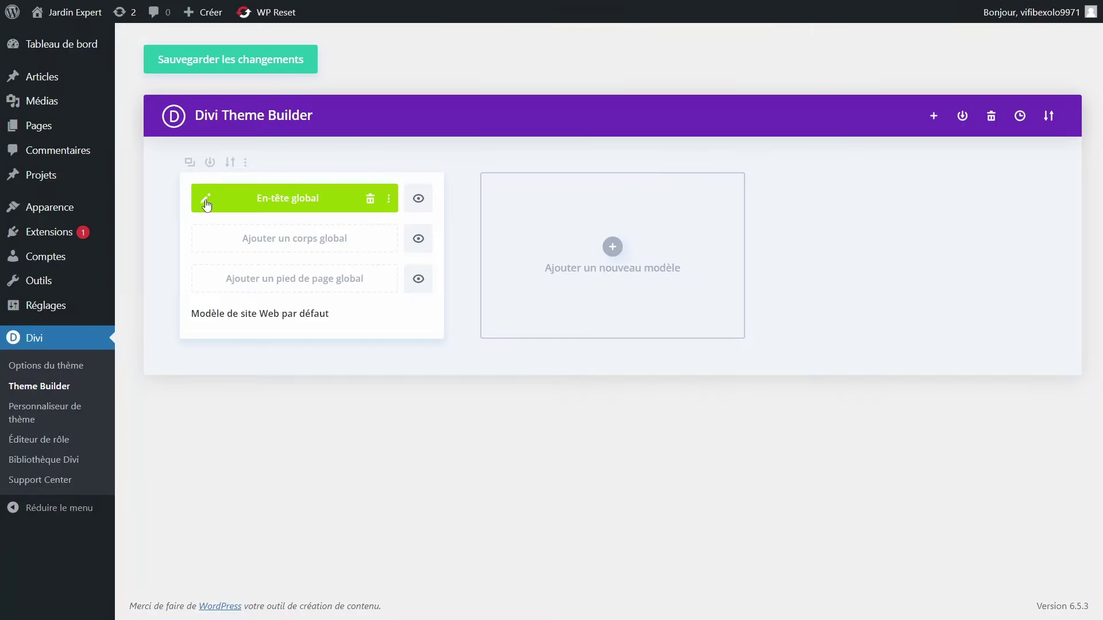
Step: Edit the global header layout and insert a single-column row containing a Menu module
left_click(206, 202)
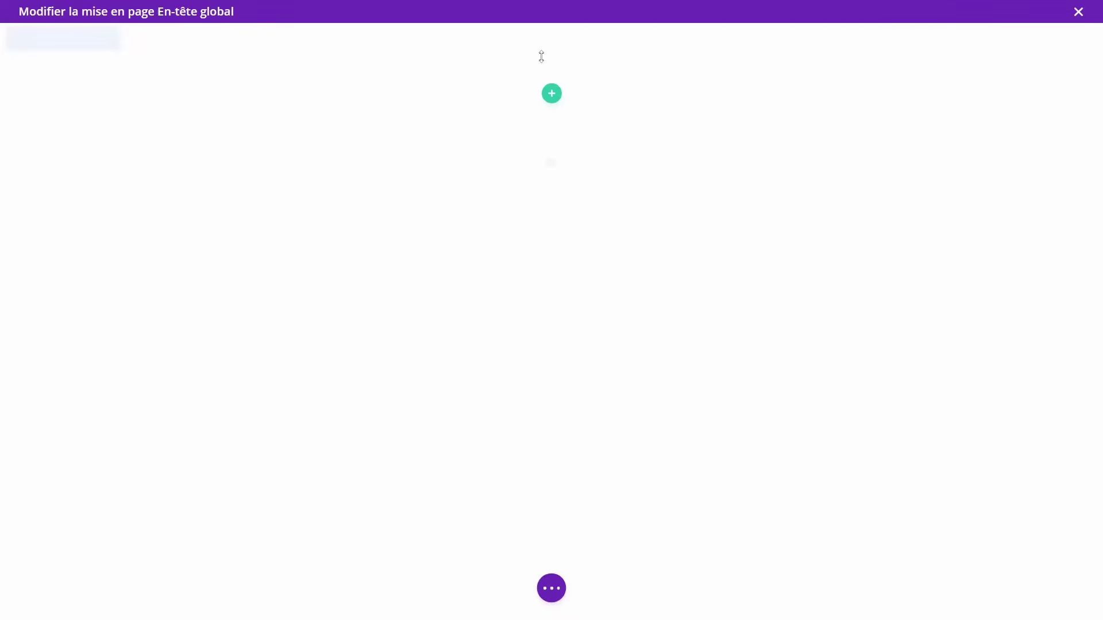
left_click(549, 99)
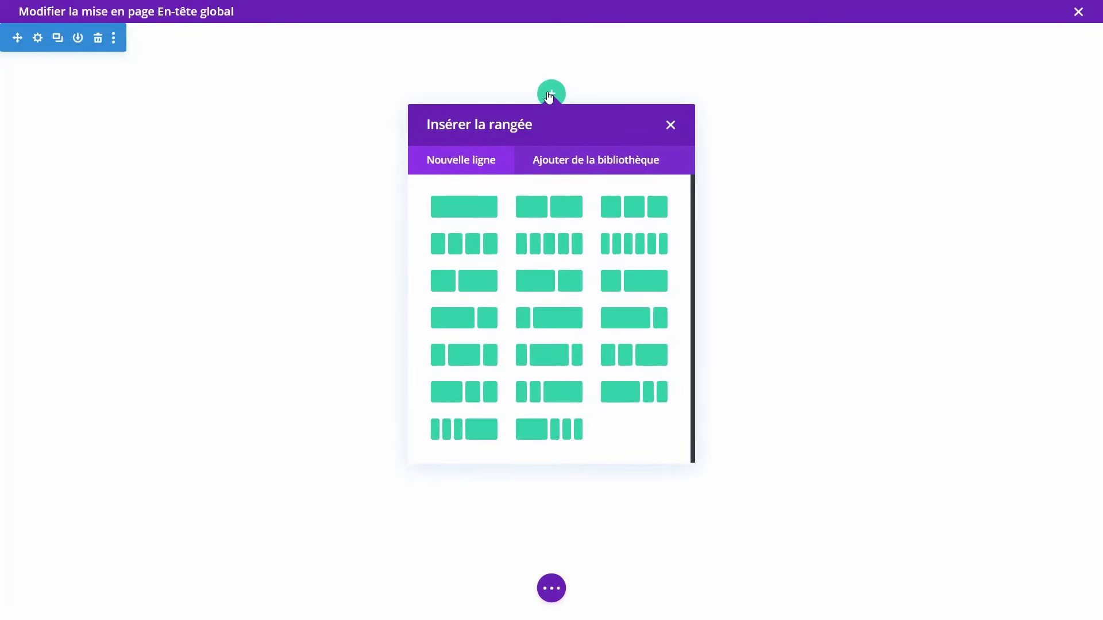
left_click(486, 215)
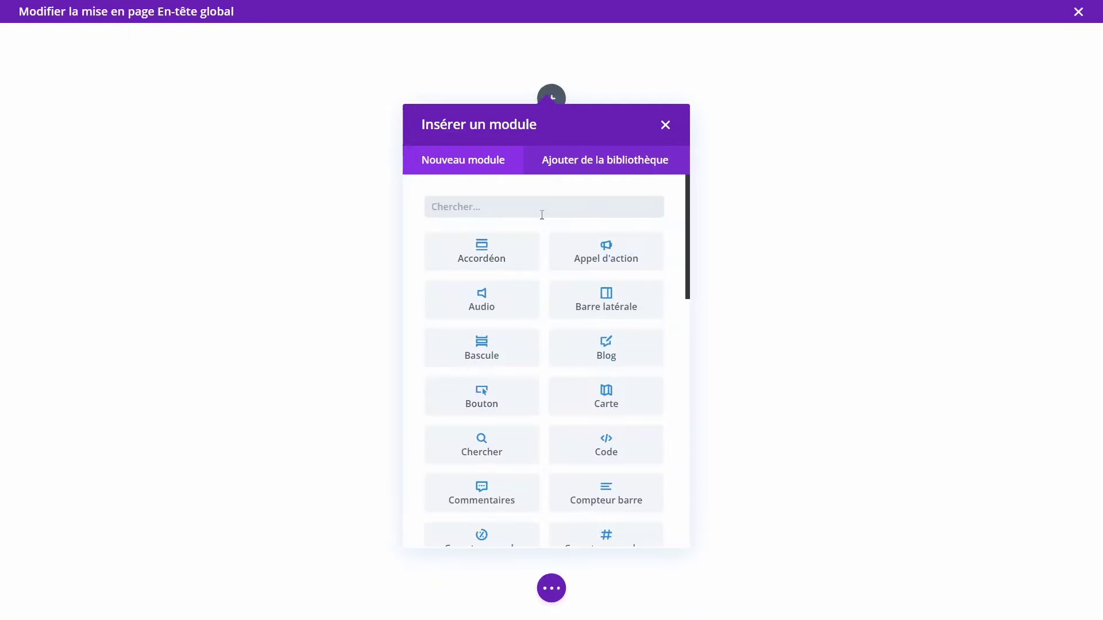
type("menu")
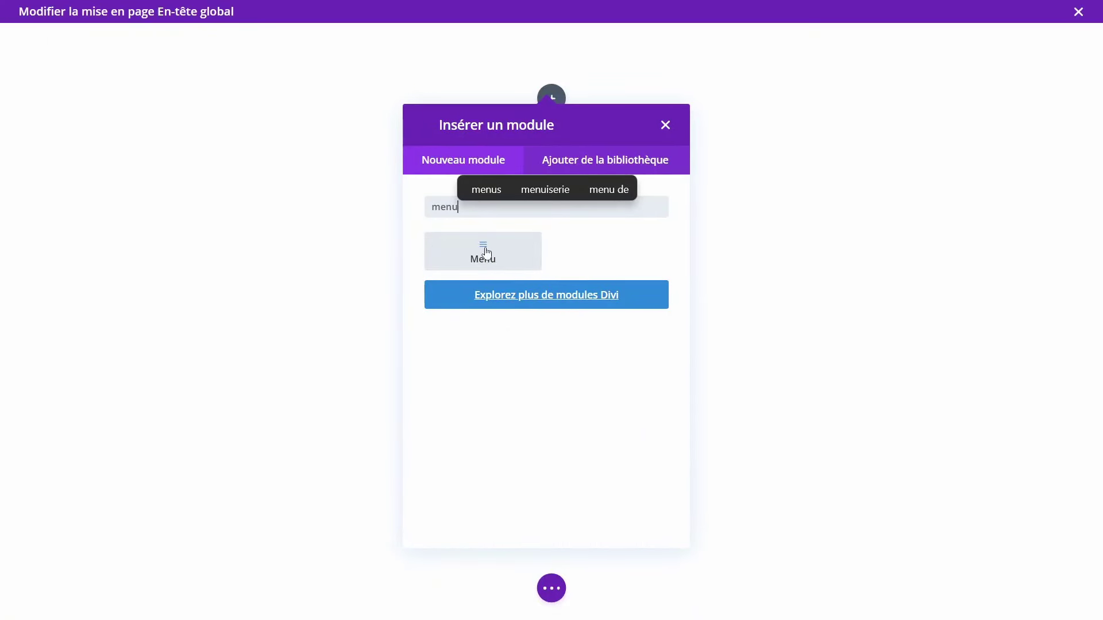
left_click(491, 255)
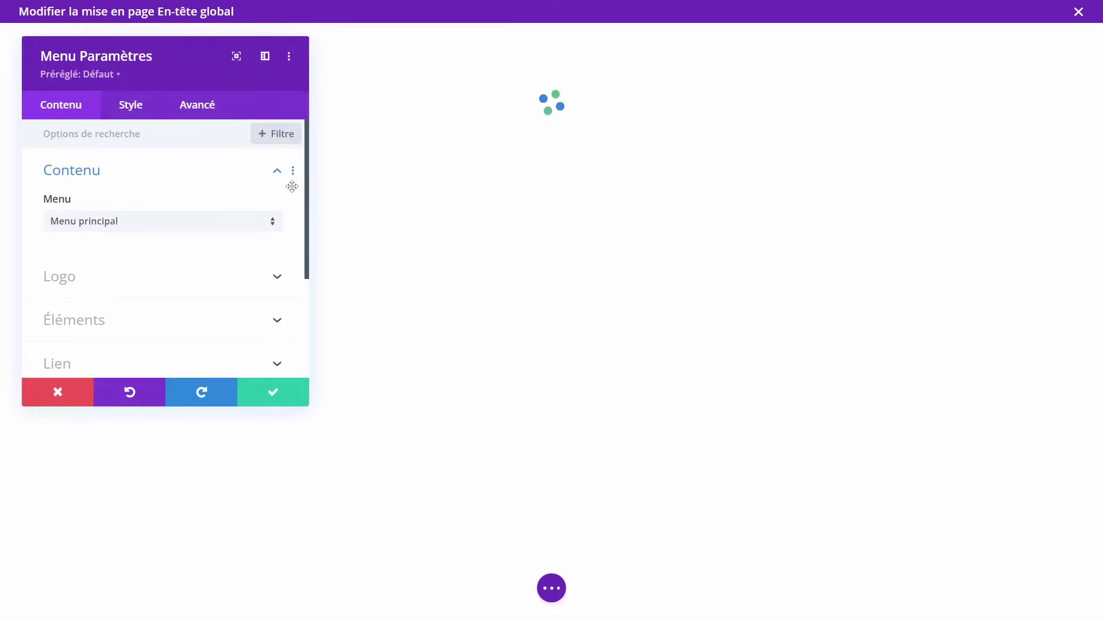
Step: Set logo-off.webp from the media library as the Menu module's logo
left_click_drag(122, 73, 583, 145)
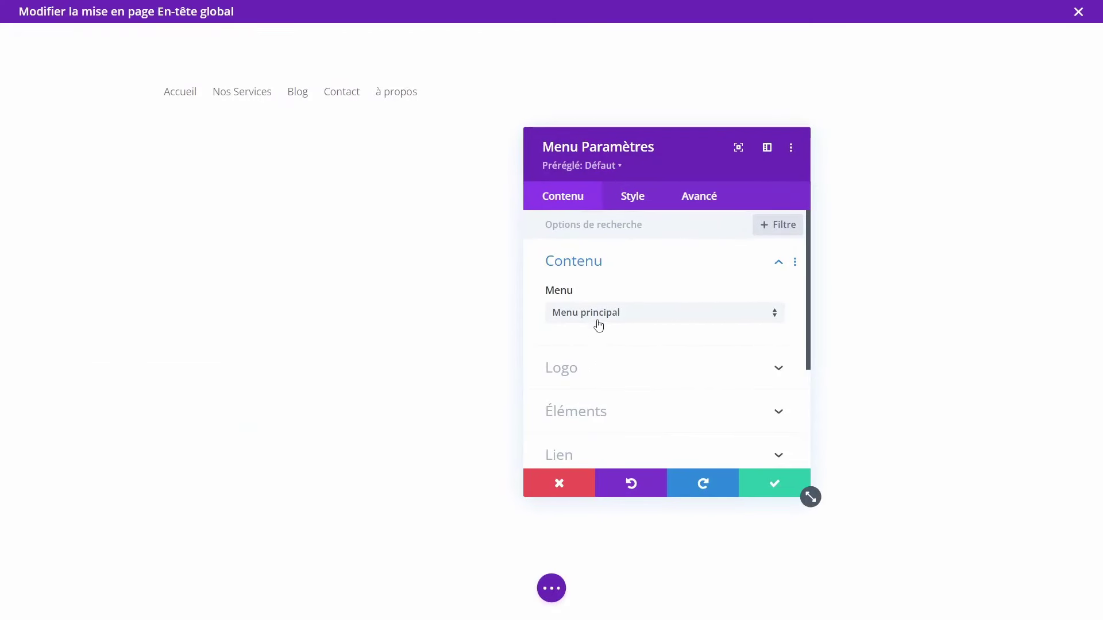
left_click(574, 371)
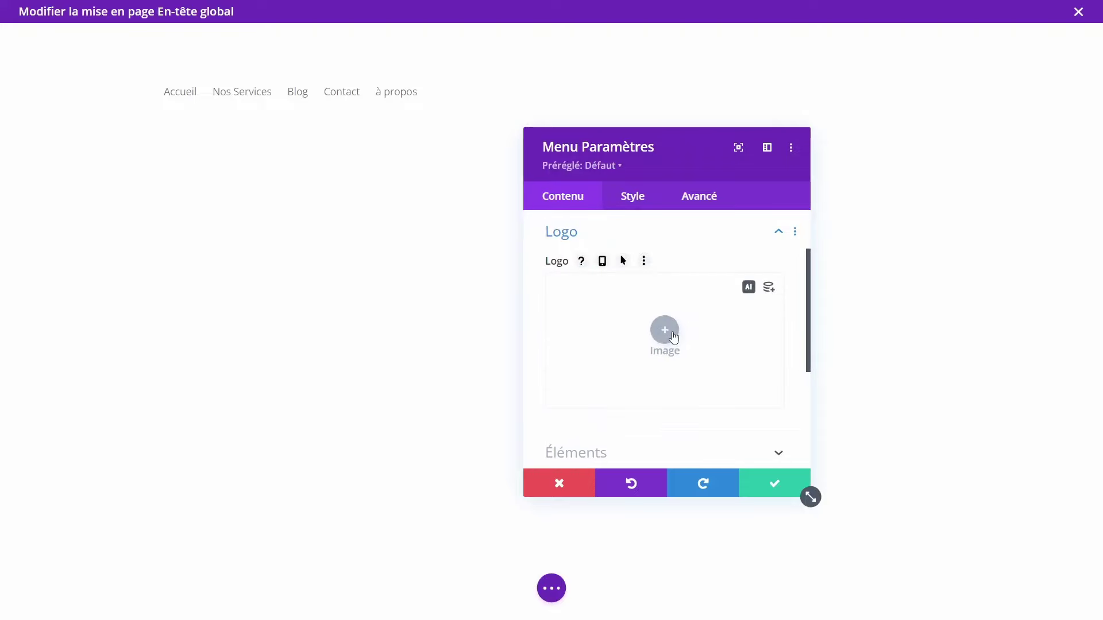
left_click(664, 330)
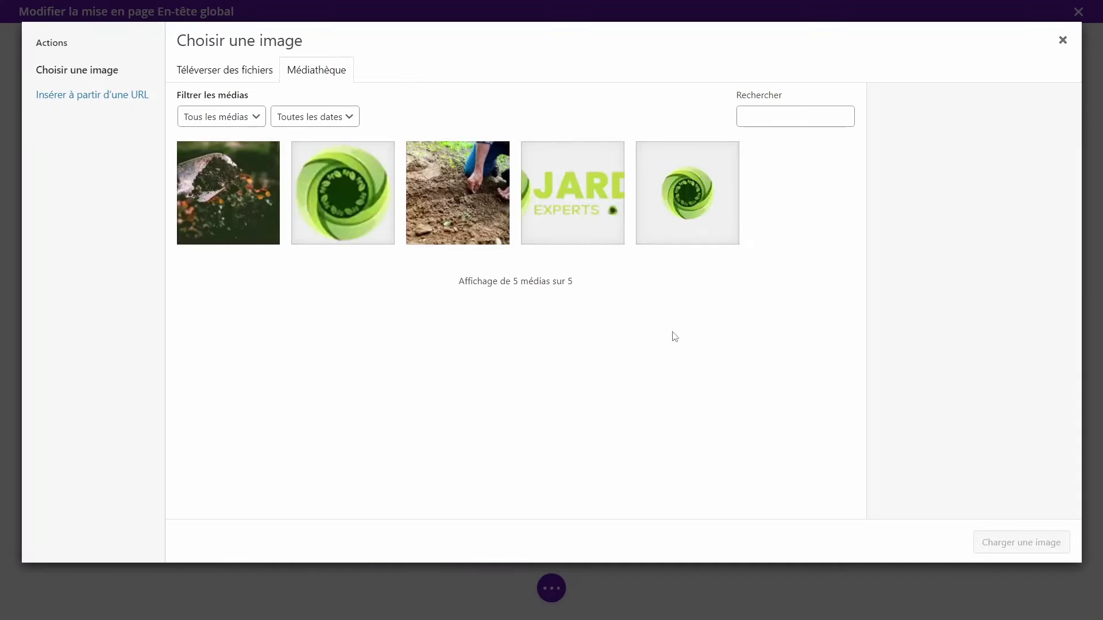
left_click(554, 242)
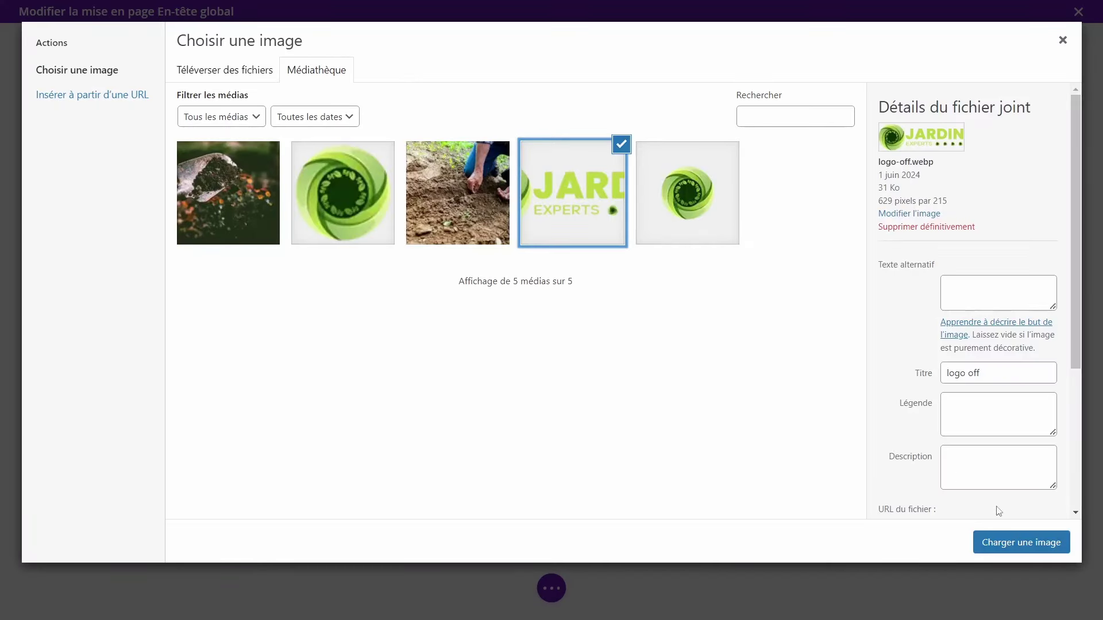
left_click(1015, 551)
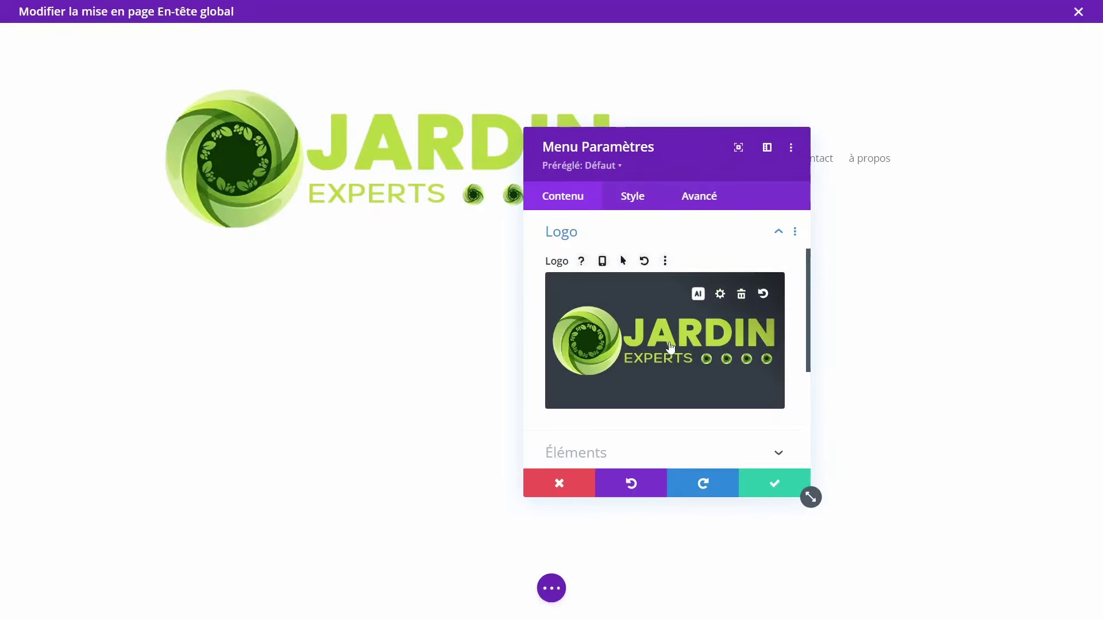
Step: Link the Menu module's logo to the home page using the dynamic home page link, and save the module settings
scroll(670, 347, "down", 3)
scroll(620, 361, "up", 1)
left_click(613, 386)
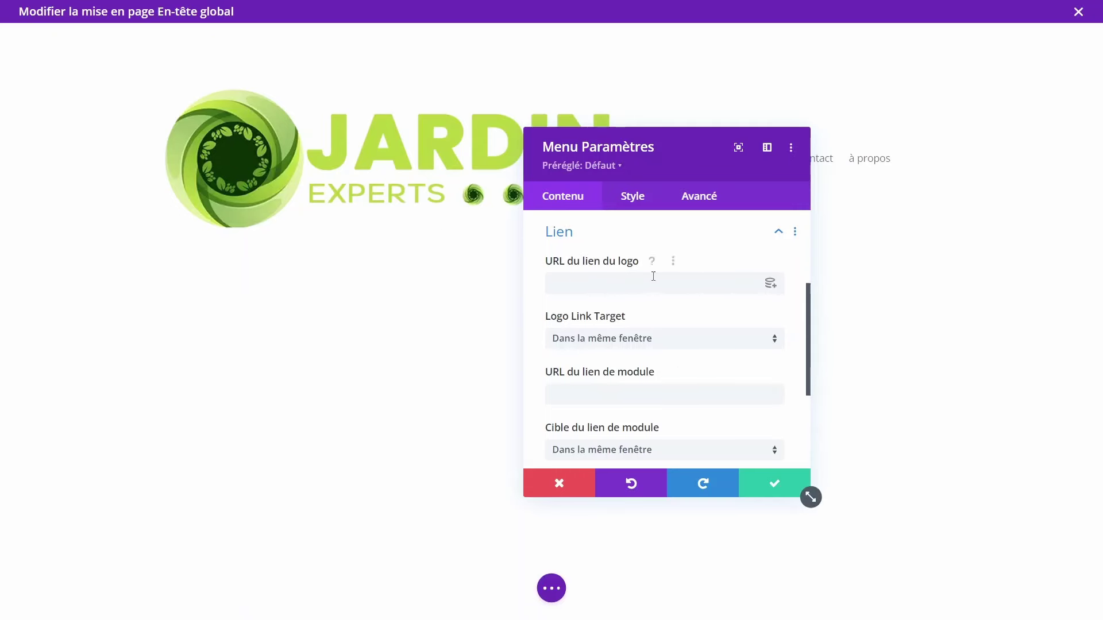
left_click(770, 284)
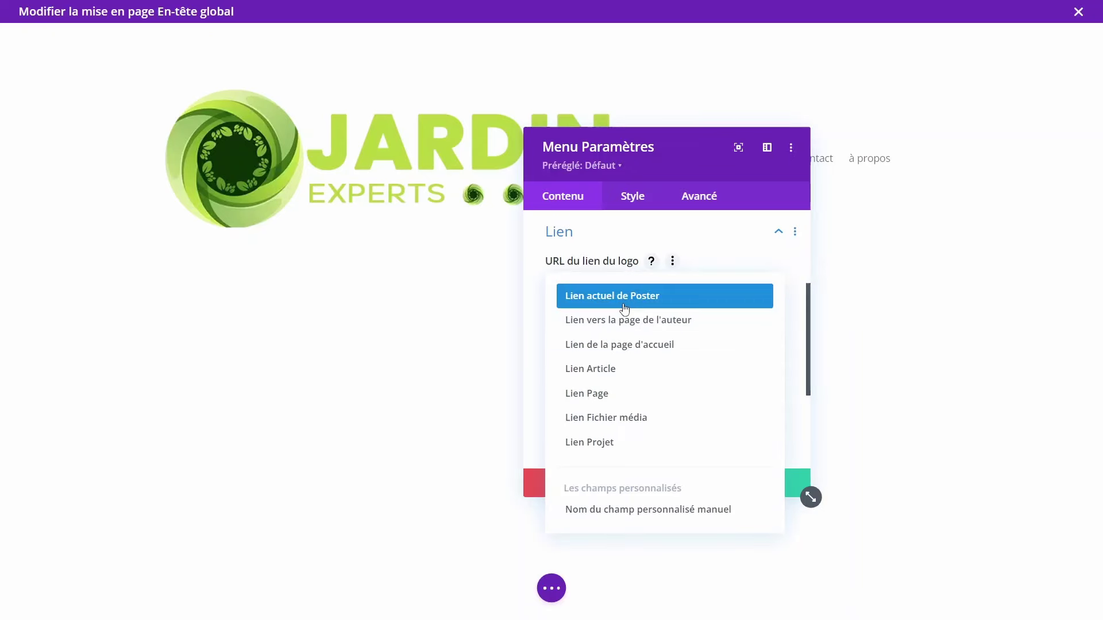
left_click(609, 351)
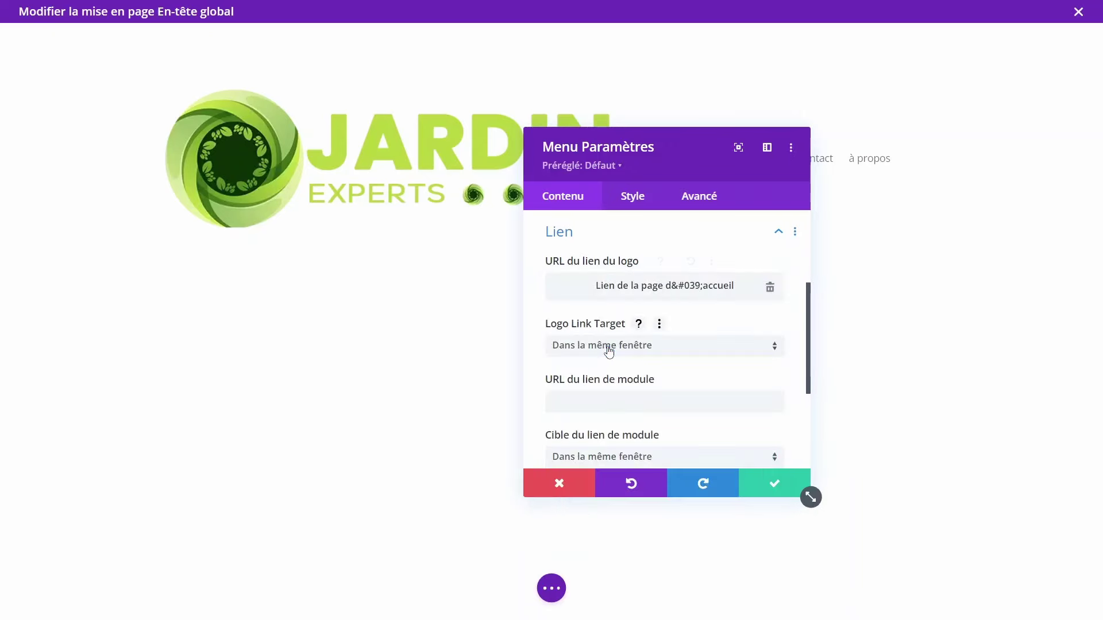
left_click(742, 485)
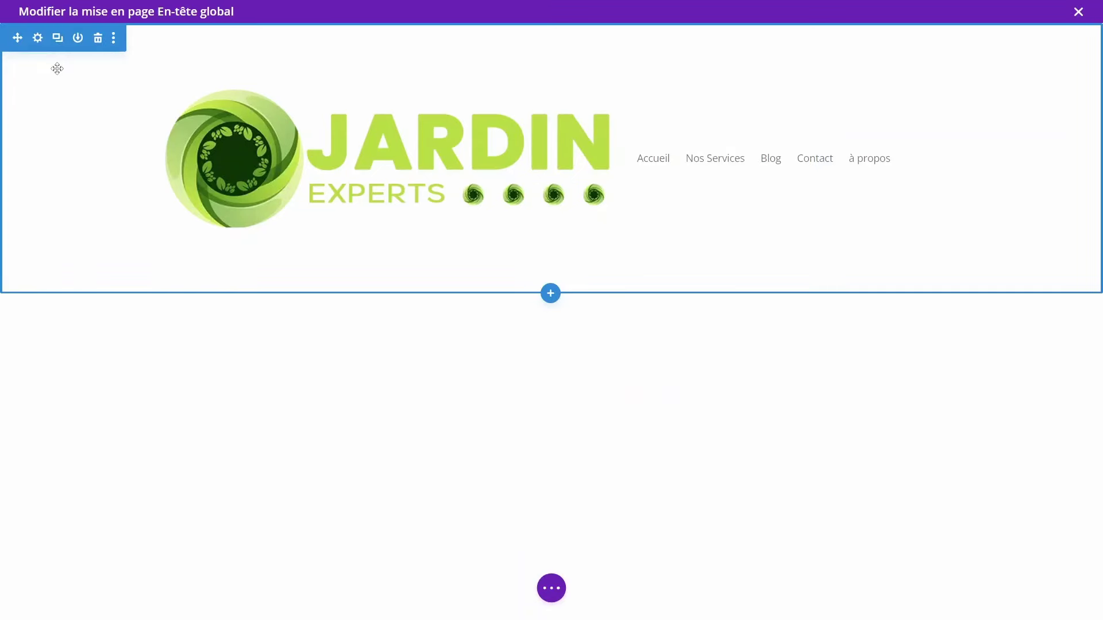
Step: Set the header section's background colour to #0D3004 and display the global colour palette
left_click(37, 39)
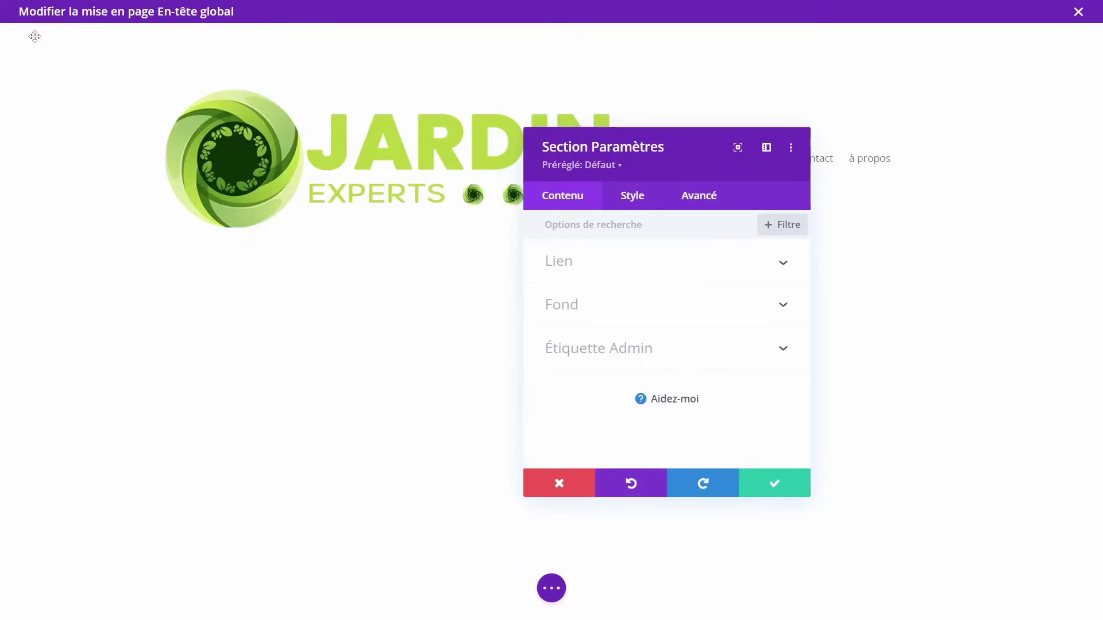
left_click(581, 301)
scroll(574, 321, "down", 2)
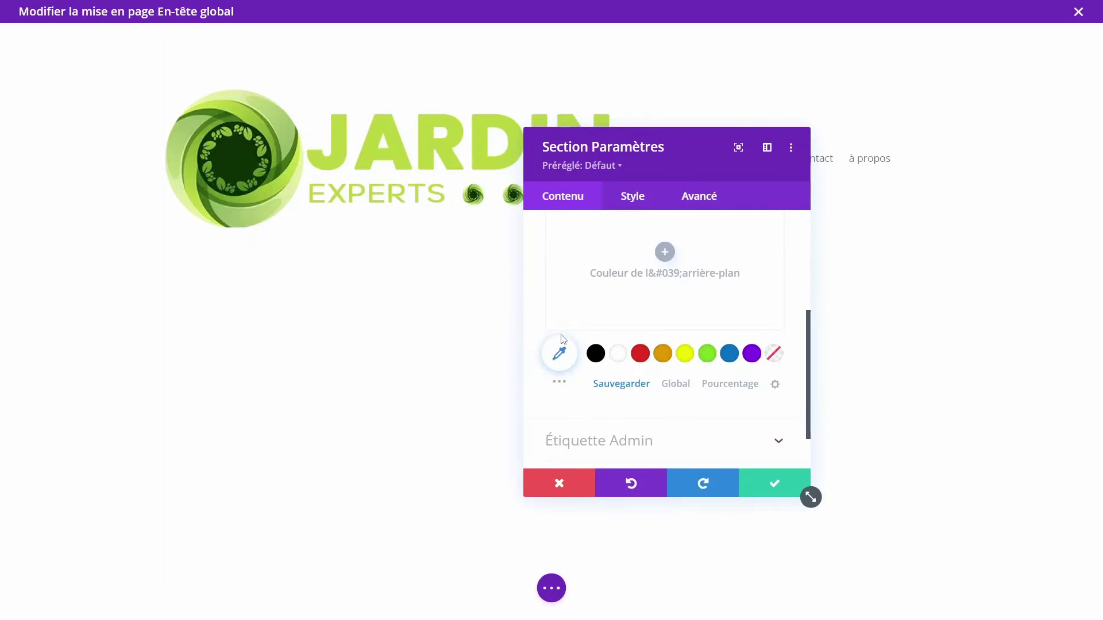
scroll(563, 341, "up", 2)
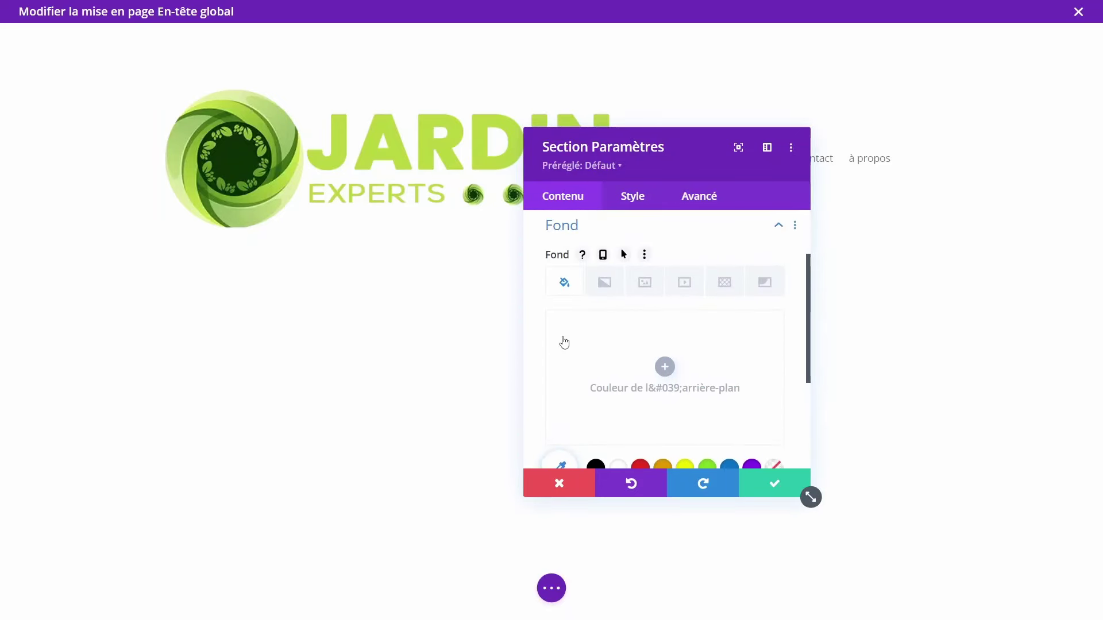
scroll(563, 341, "down", 1)
scroll(564, 343, "down", 1)
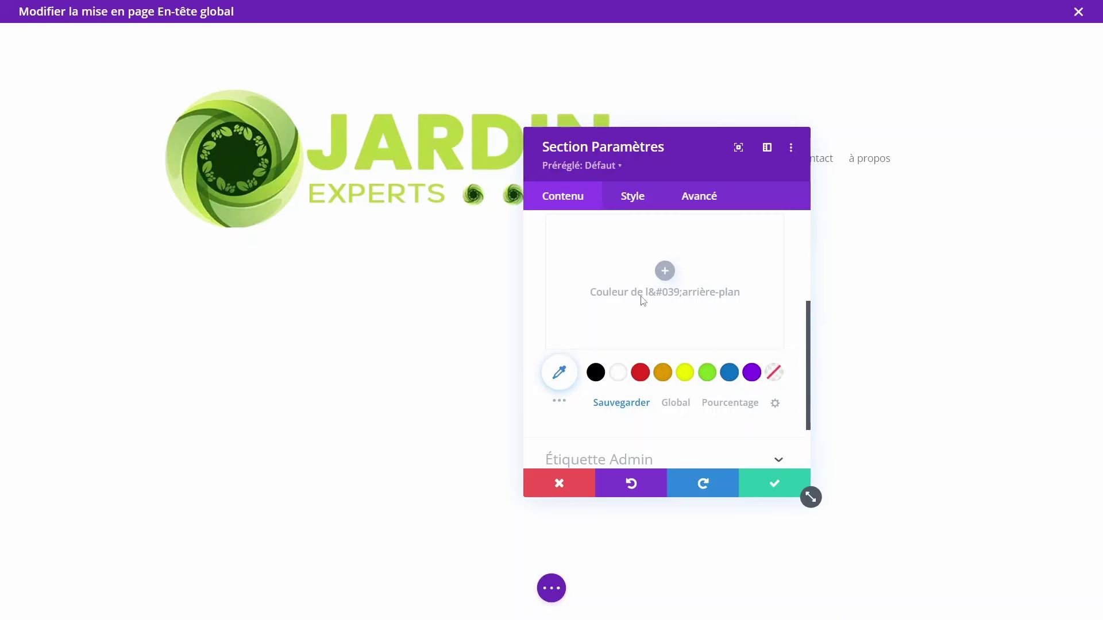
scroll(641, 299, "up", 2)
scroll(642, 302, "down", 1)
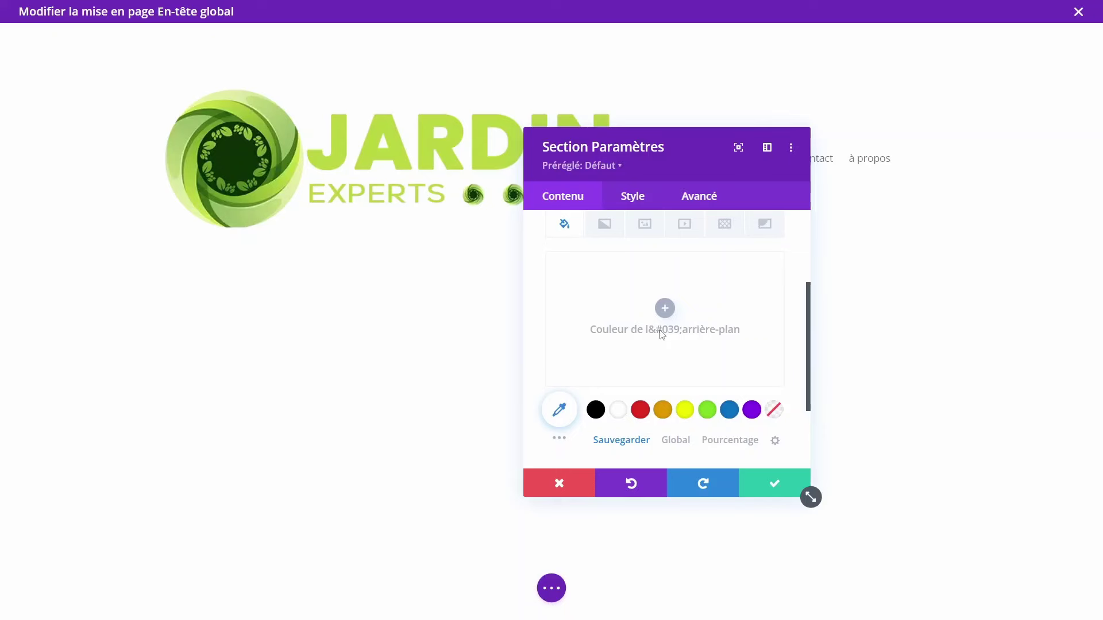
scroll(662, 334, "up", 1)
scroll(662, 333, "down", 1)
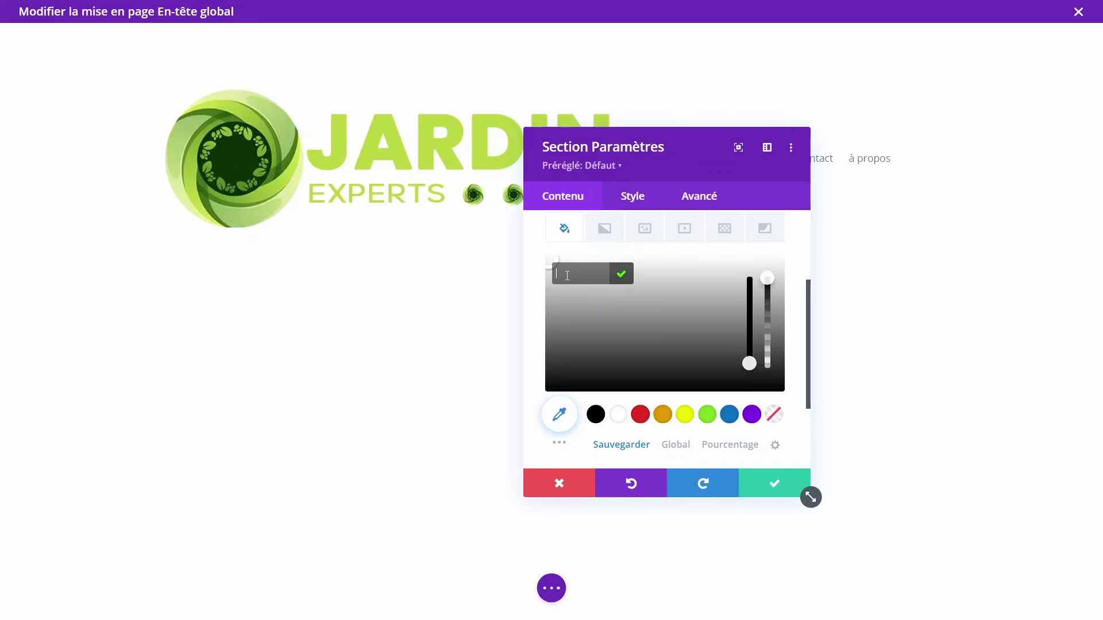
type("#0D3004")
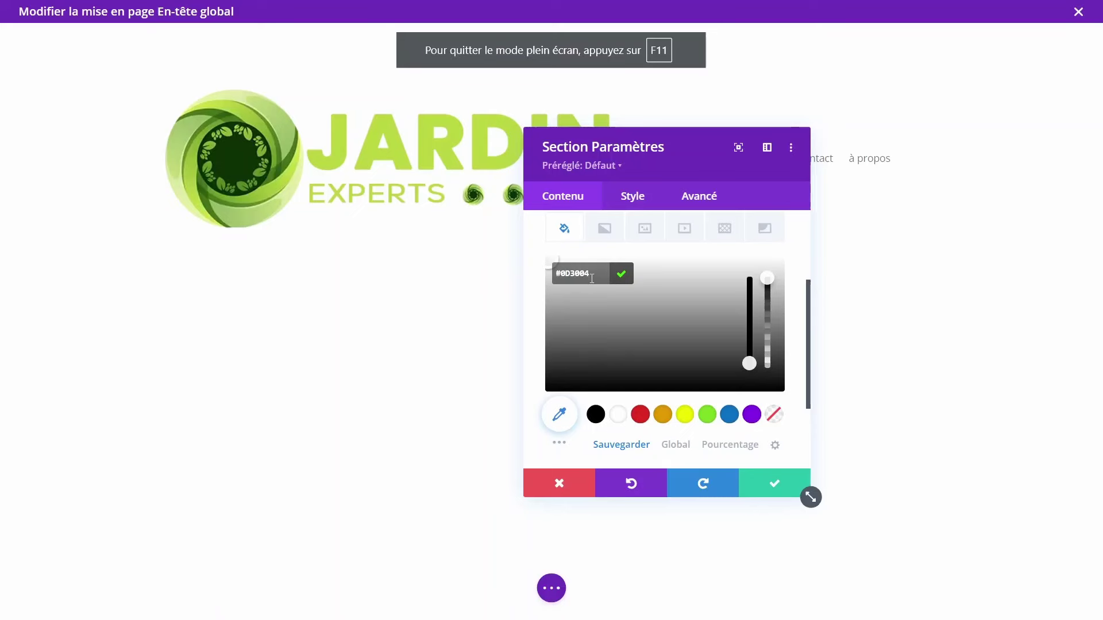
left_click(620, 275)
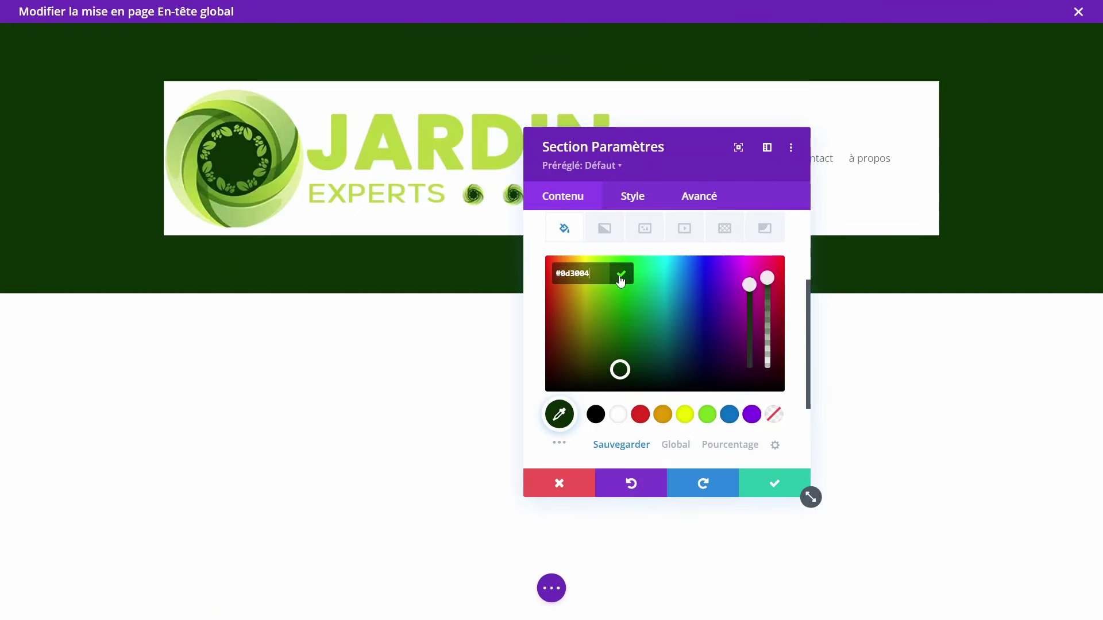
left_click(620, 280)
scroll(657, 313, "down", 1)
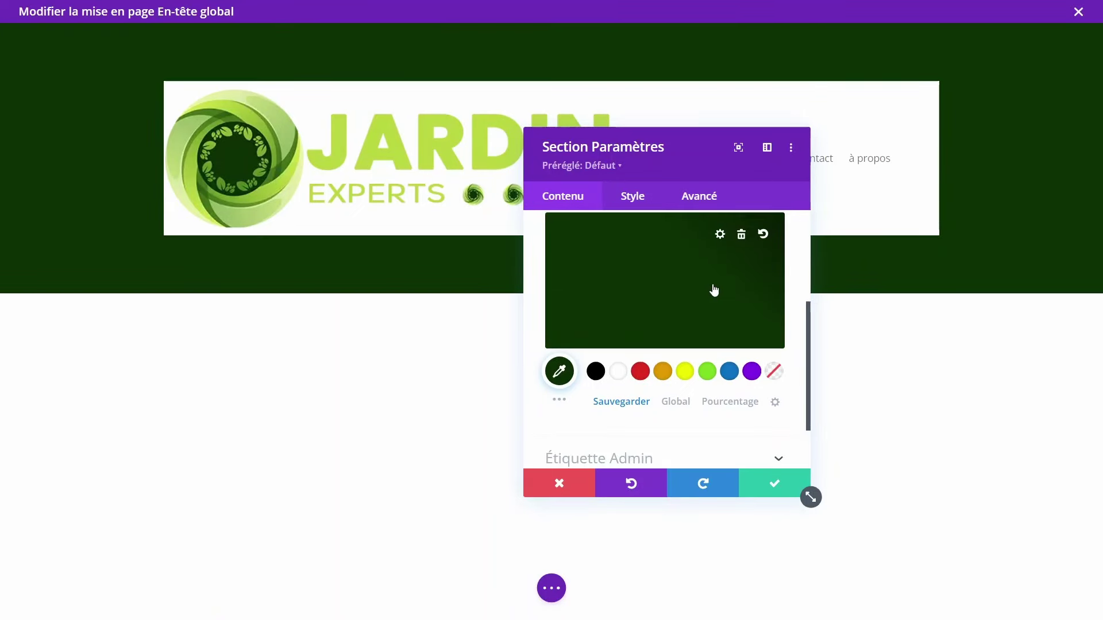
left_click(670, 403)
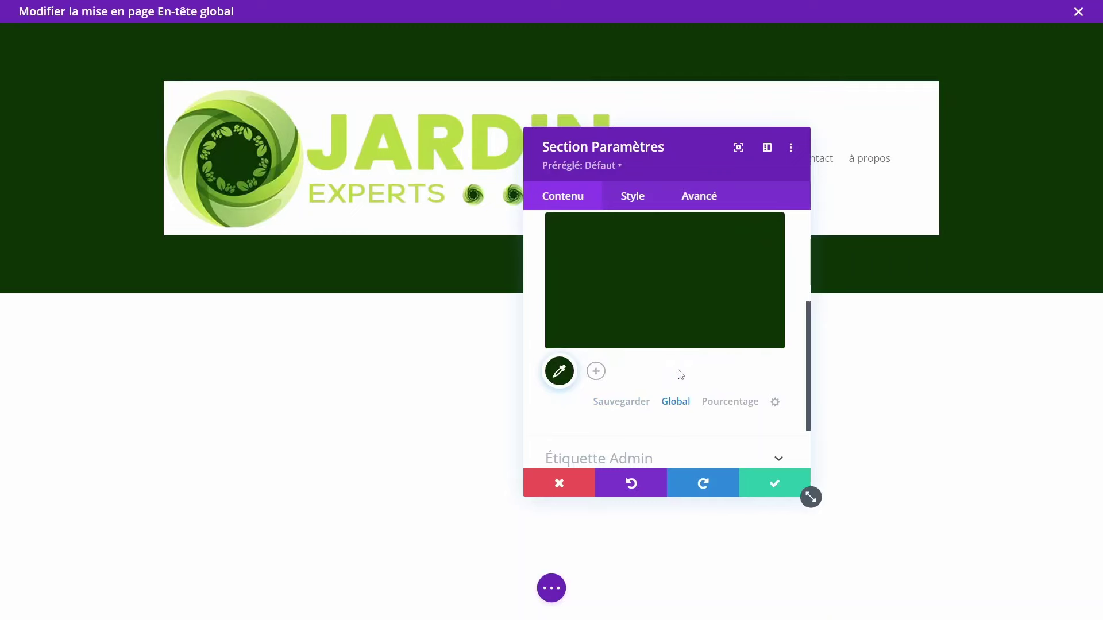
scroll(678, 367, "up", 1)
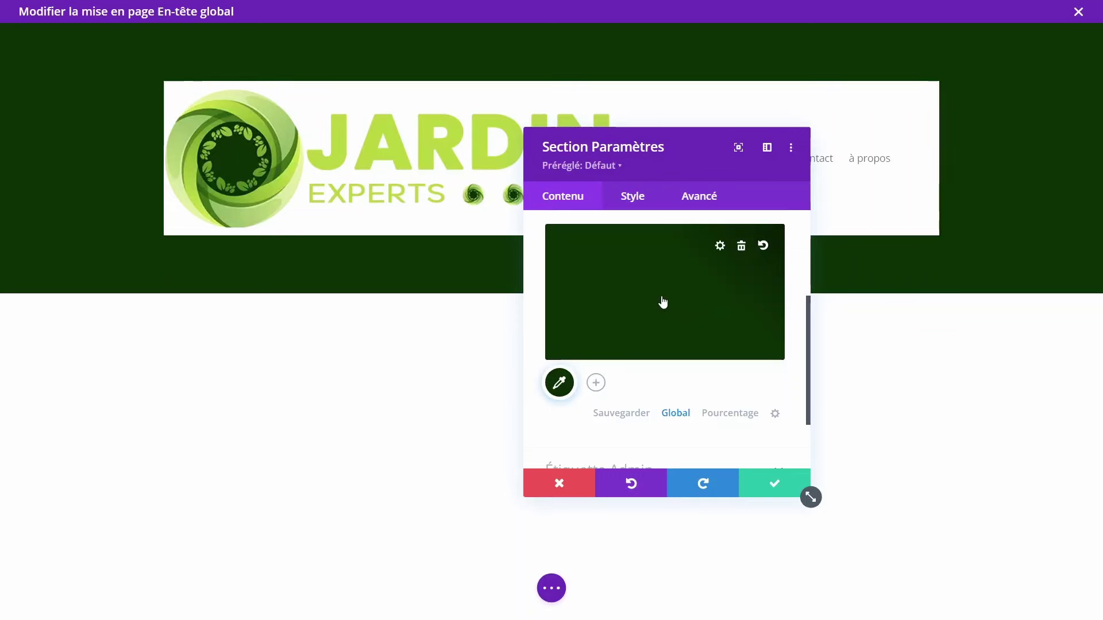
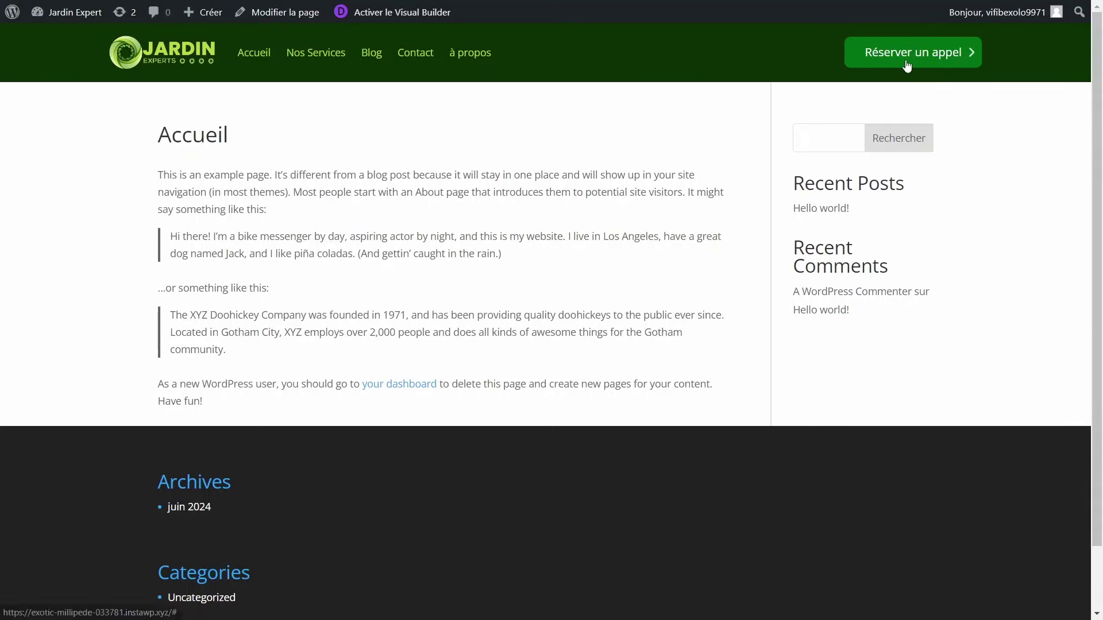
Step: Open the global header layout for editing from the Theme Builder and duplicate its section
scroll(402, 230, "down", 2)
scroll(313, 124, "up", 2)
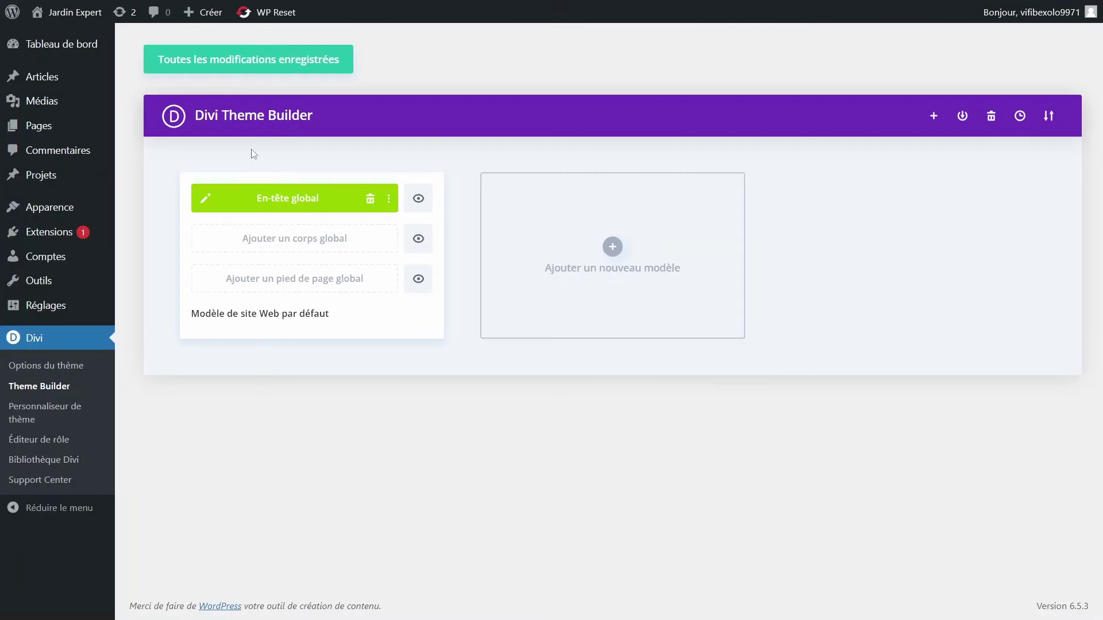
left_click(206, 199)
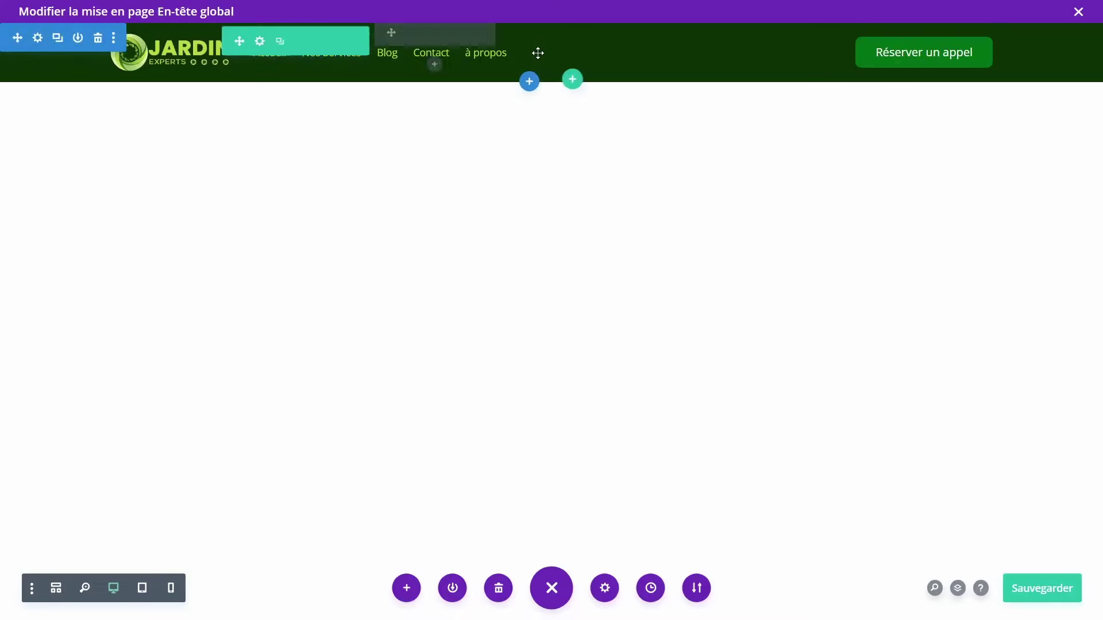
left_click(54, 41)
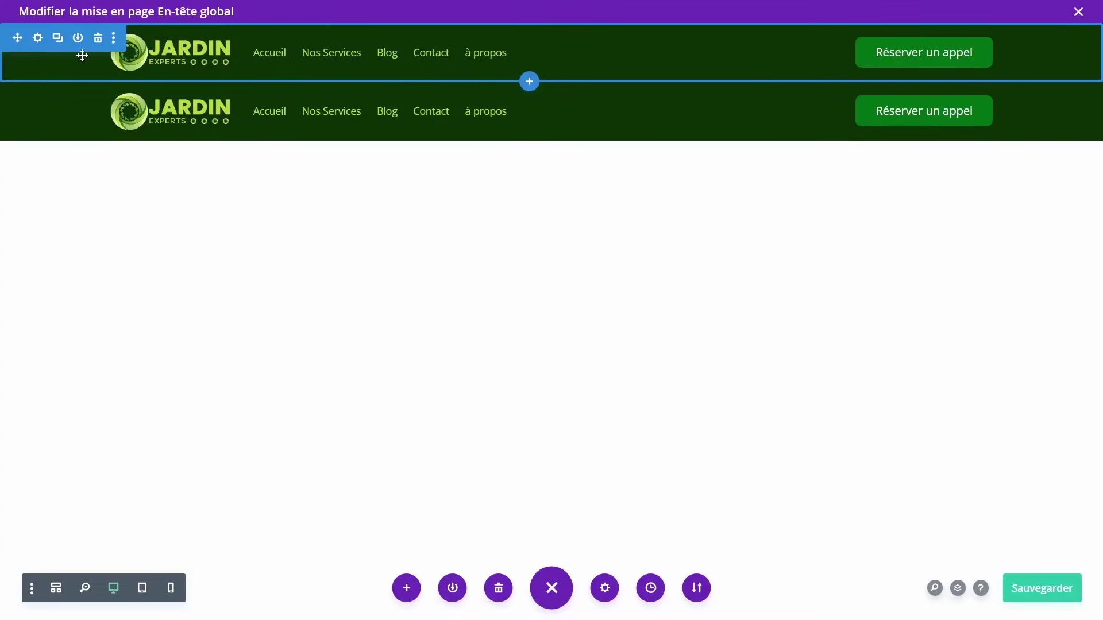
Step: Disable the first header section on tablet through its visibility settings and save the section settings
left_click(38, 38)
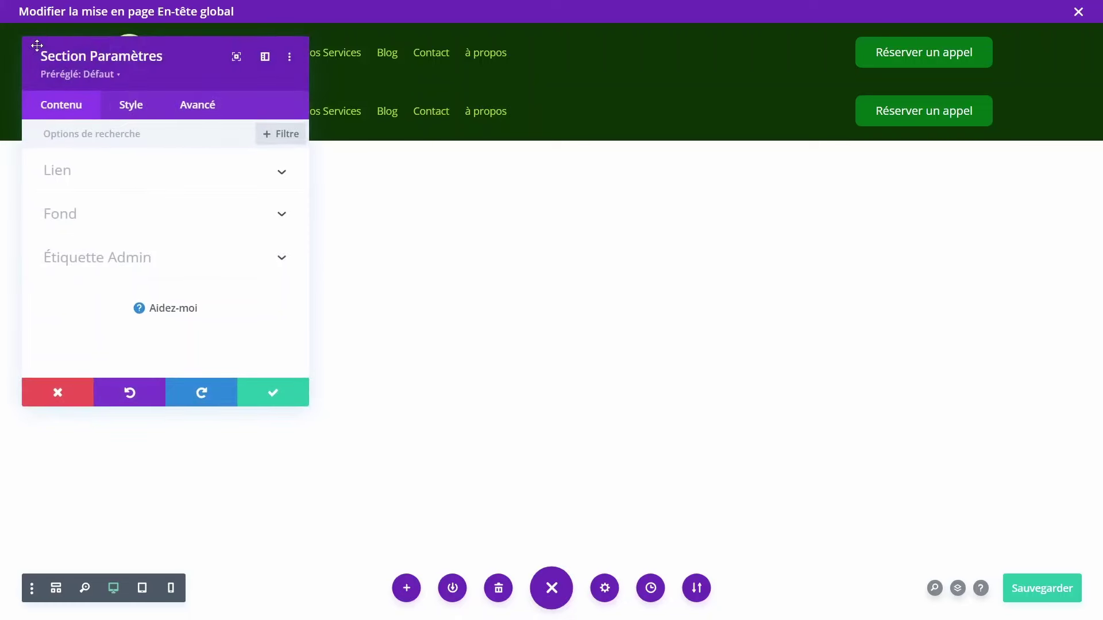
left_click(197, 115)
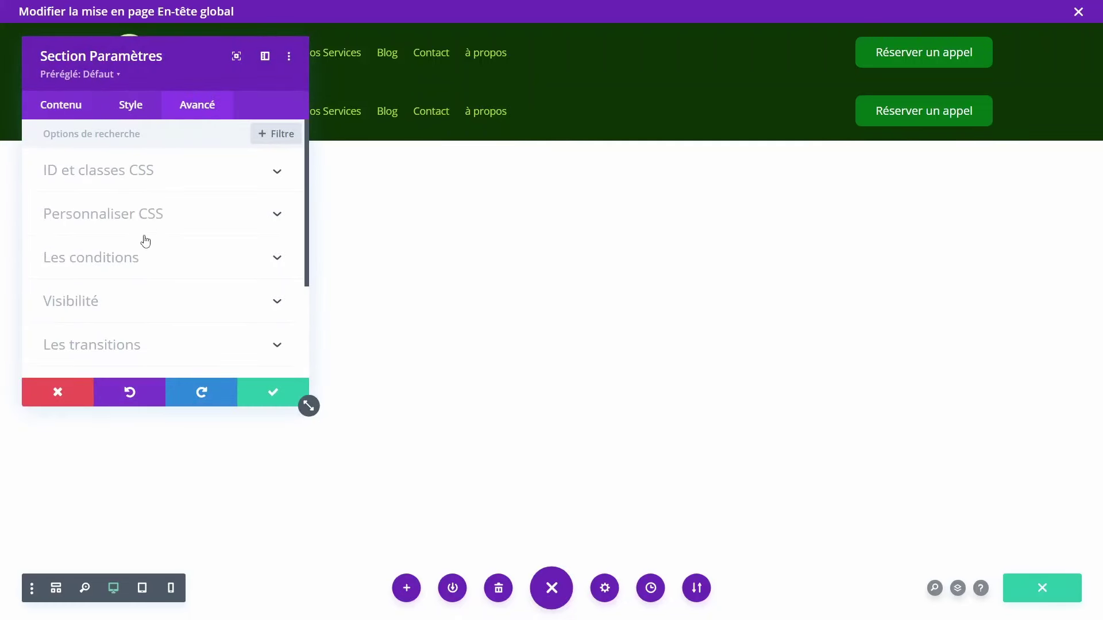
scroll(143, 238, "down", 2)
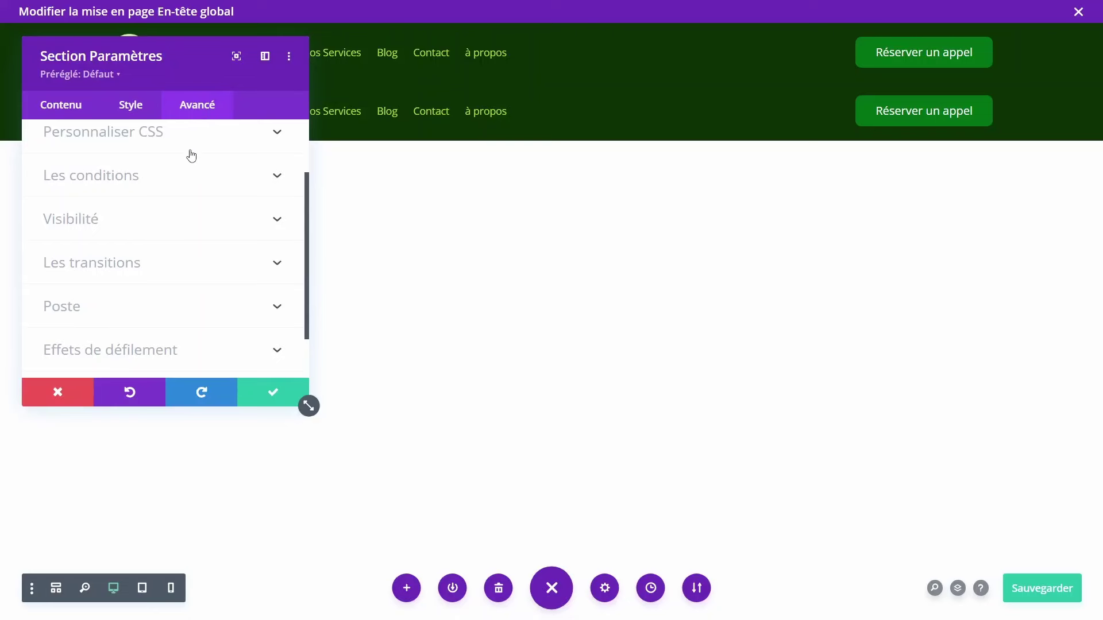
left_click(124, 231)
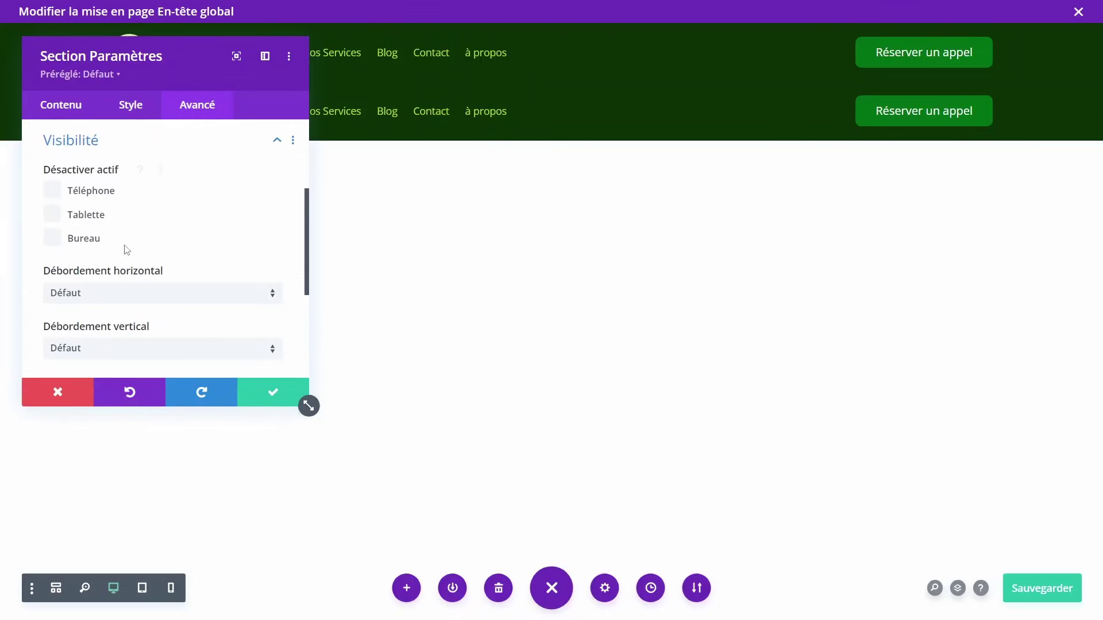
left_click(69, 223)
left_click(252, 396)
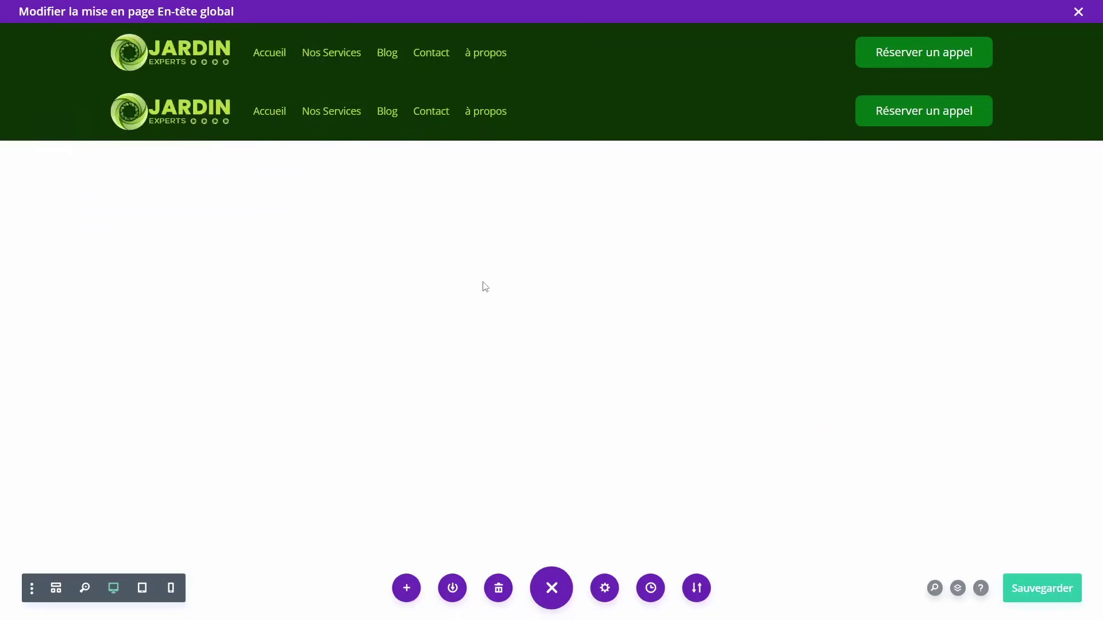
Step: Disable the second, duplicated header section on desktop (Bureau), save its settings and save the header layout
mouse_move(430, 49)
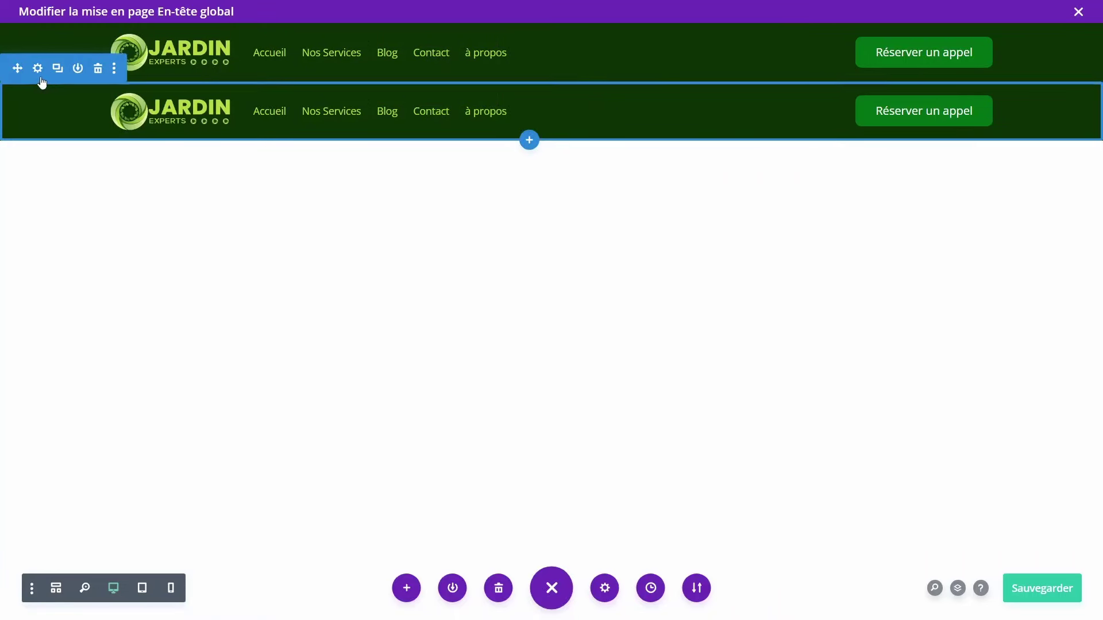
left_click(38, 70)
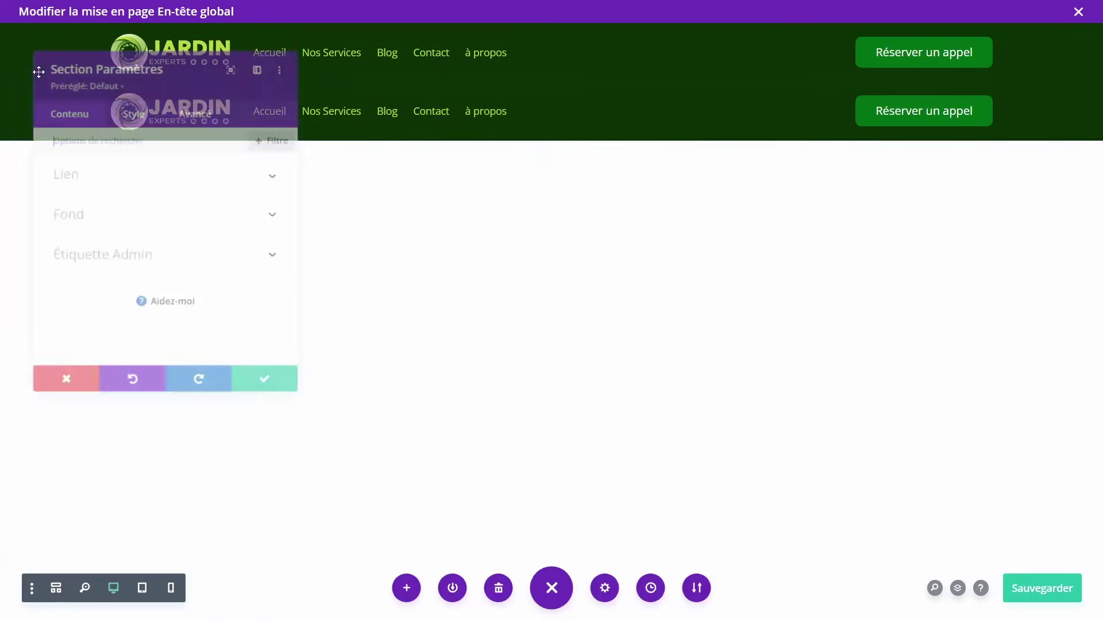
left_click(192, 107)
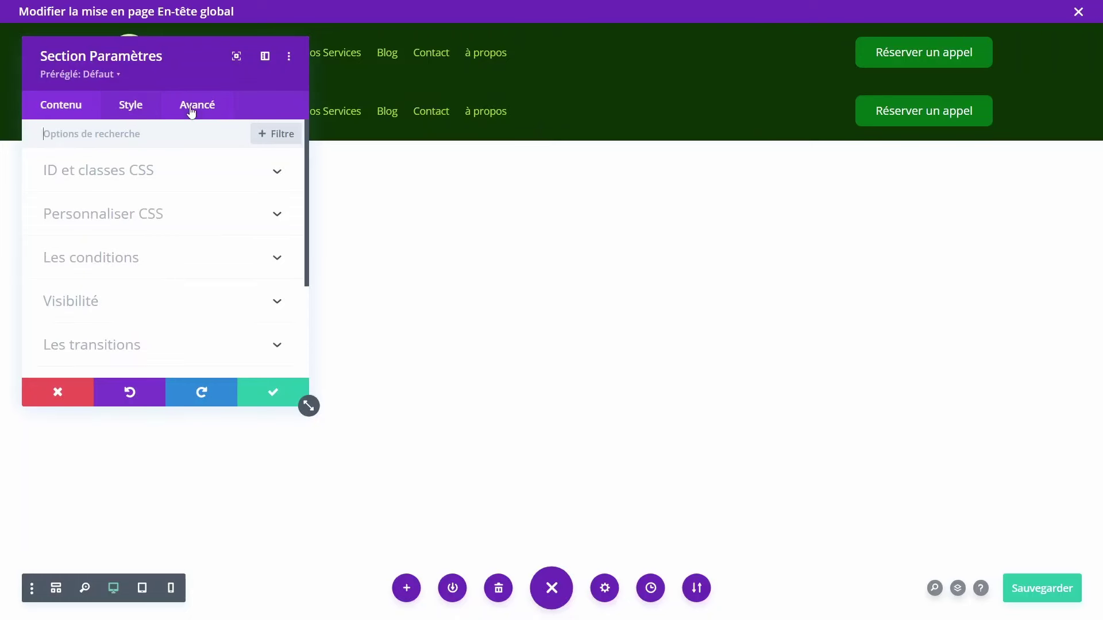
left_click(105, 295)
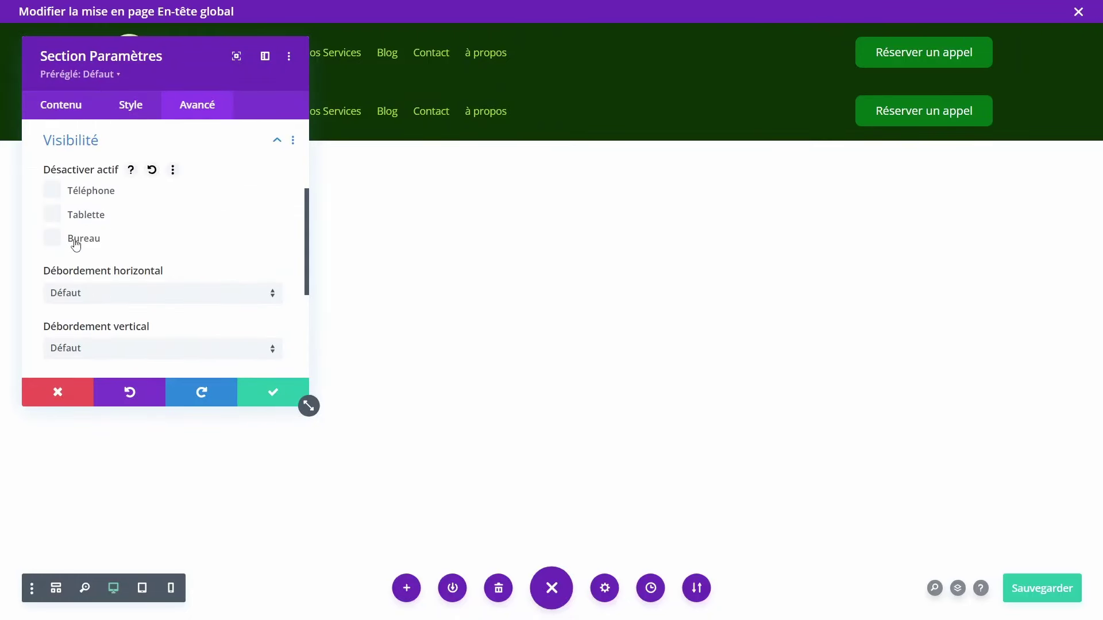
left_click(51, 237)
left_click(273, 392)
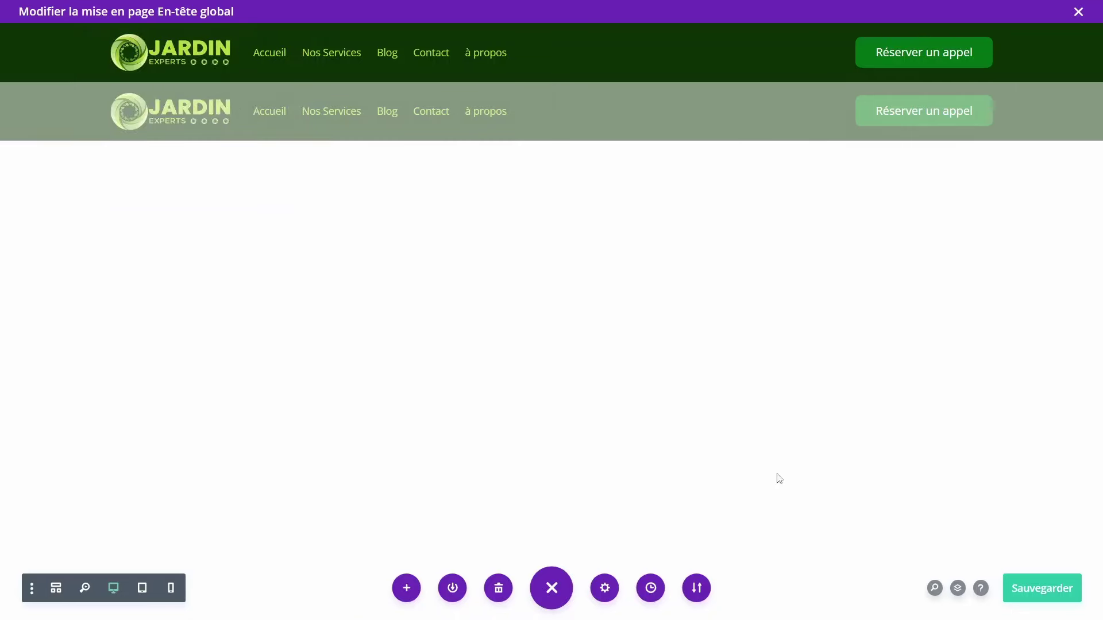
left_click(1041, 593)
Step: In tablet view, change the second section's row to a single column and delete its "Réserver un appel" button
left_click(148, 592)
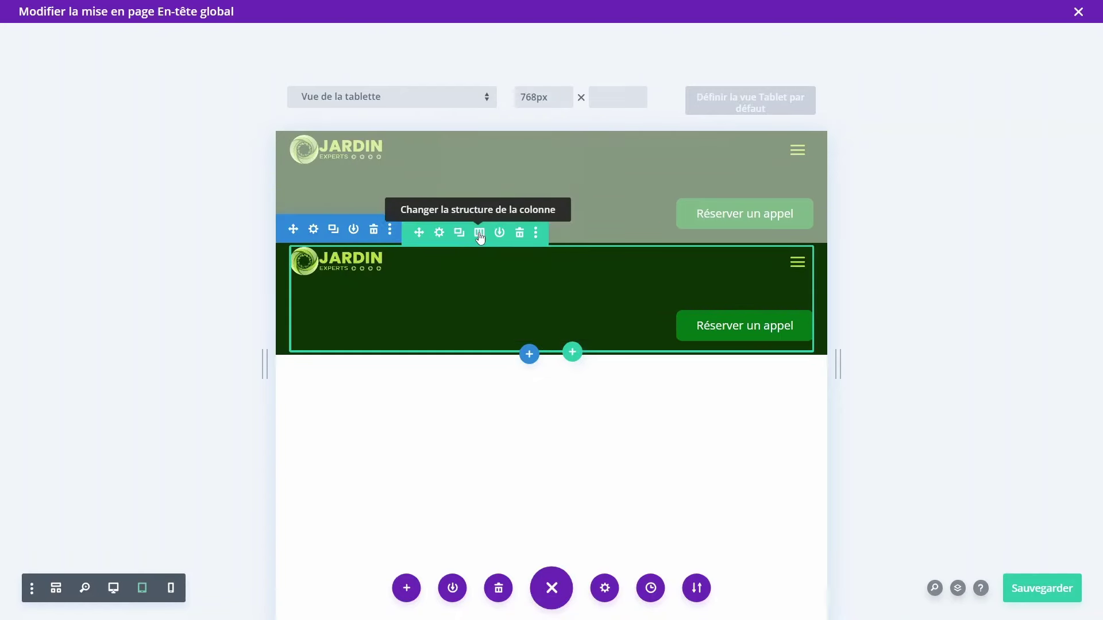
left_click(480, 234)
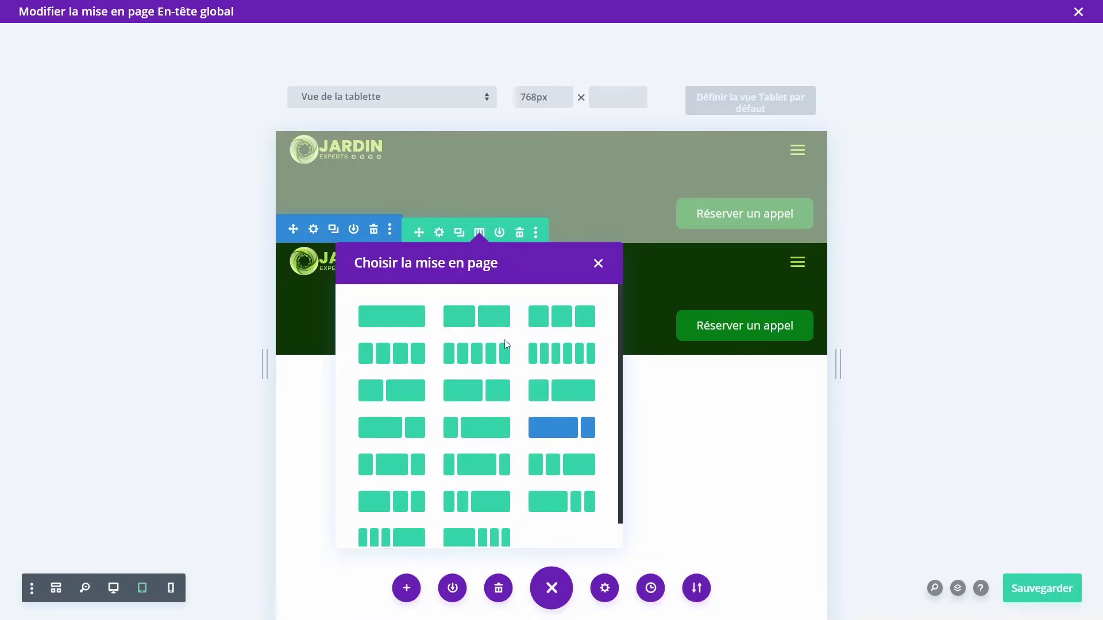
left_click(403, 316)
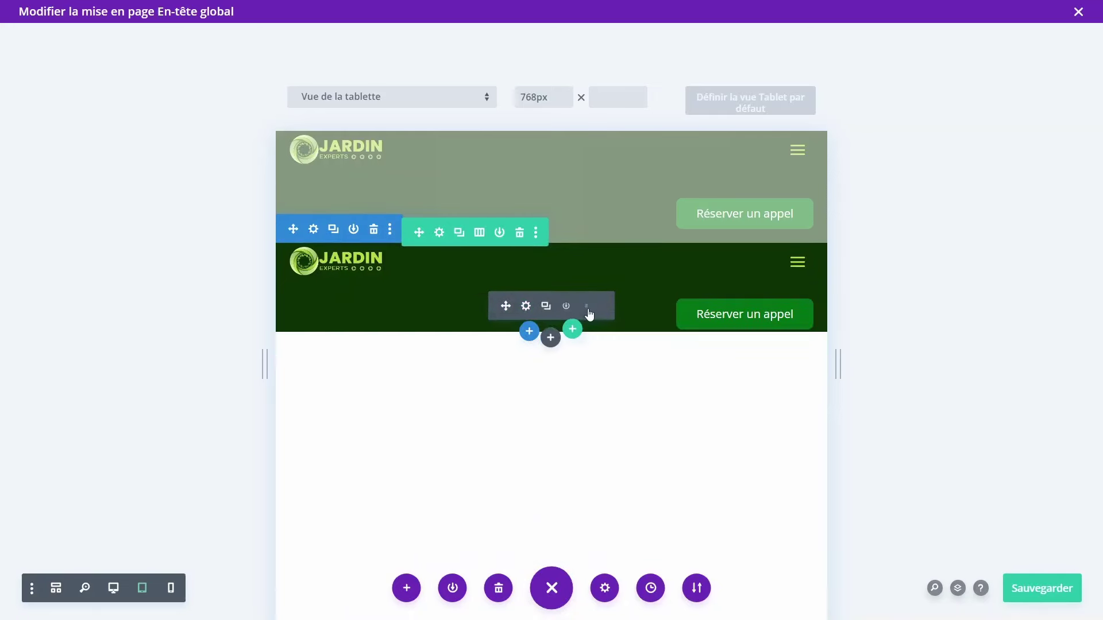
left_click(585, 306)
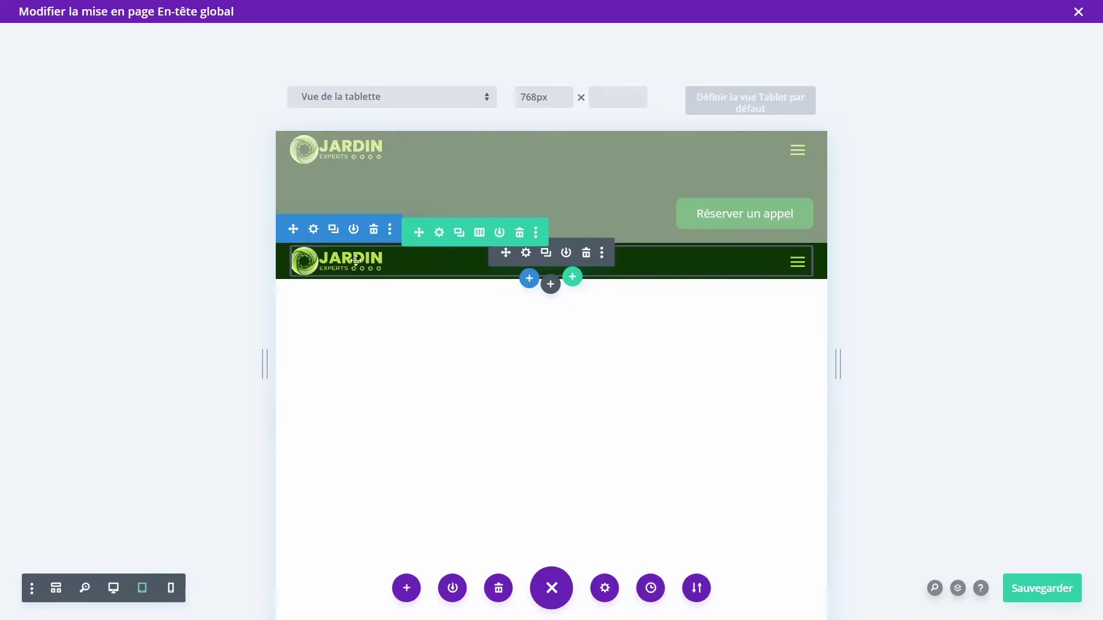
Step: Set the second header section's linked top and bottom padding (Marge interne) to 12px
left_click(314, 232)
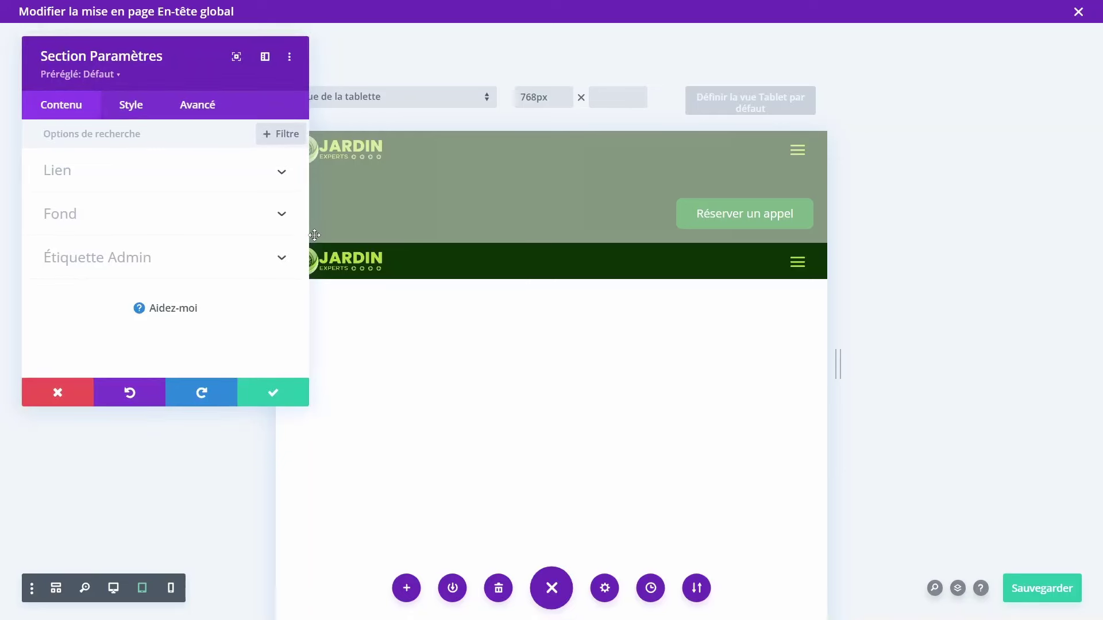
left_click(148, 108)
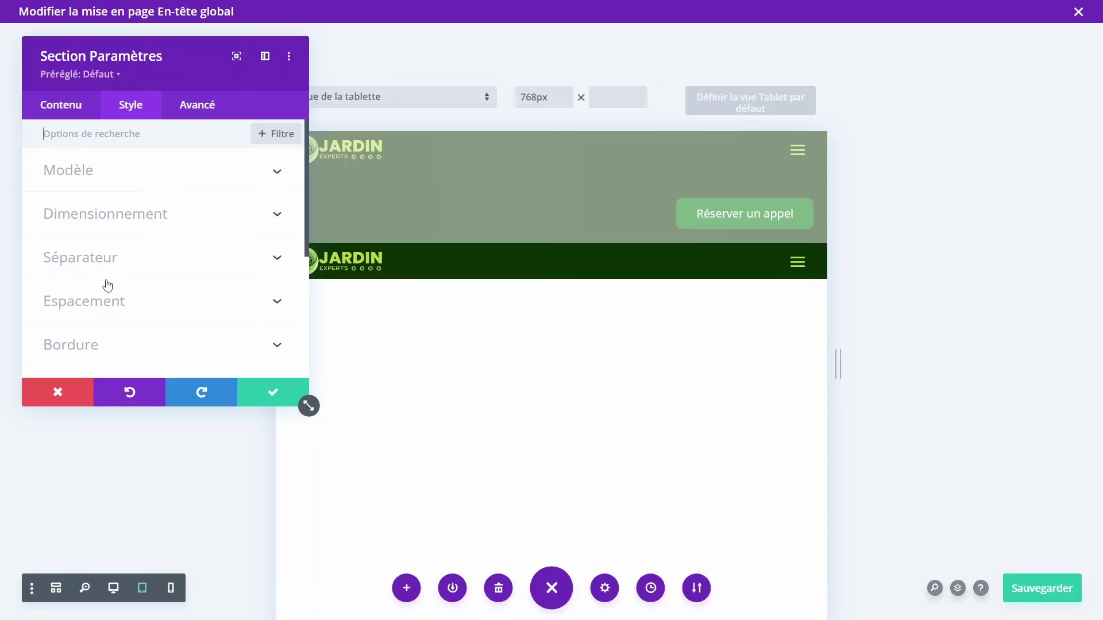
left_click(104, 302)
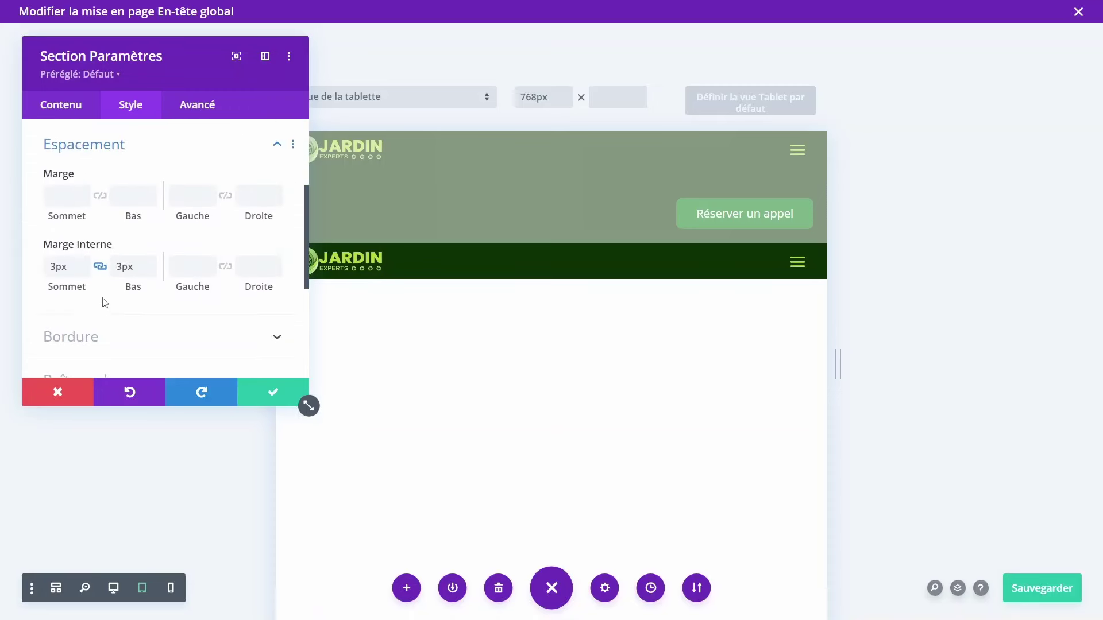
left_click(84, 260)
left_click(84, 260)
left_click(82, 259)
left_click(82, 259)
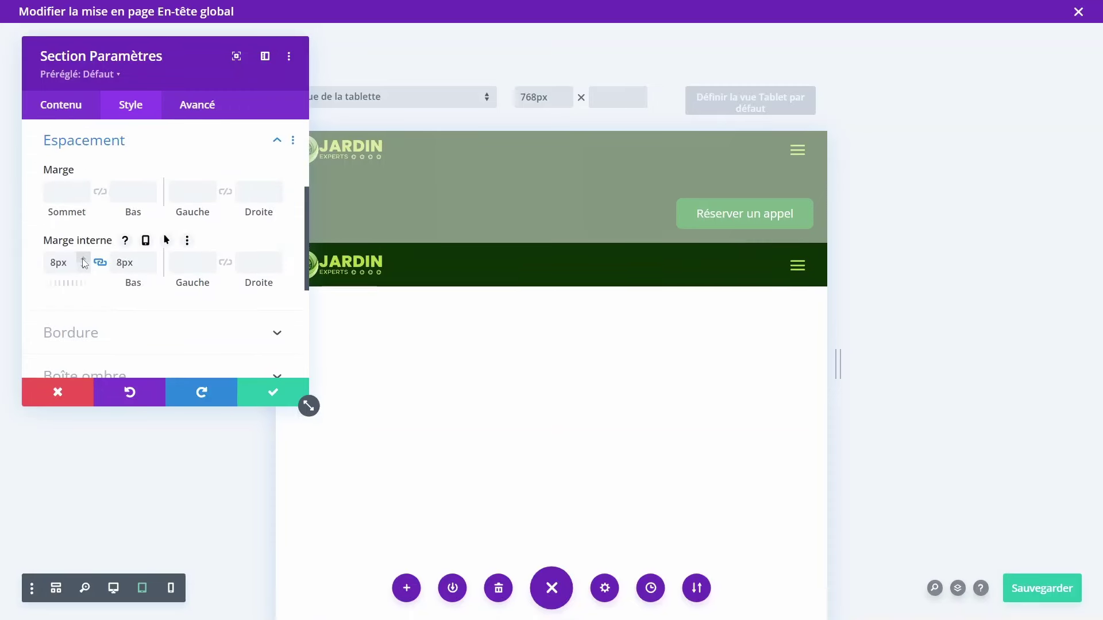
left_click(81, 258)
left_click(81, 259)
left_click(81, 259)
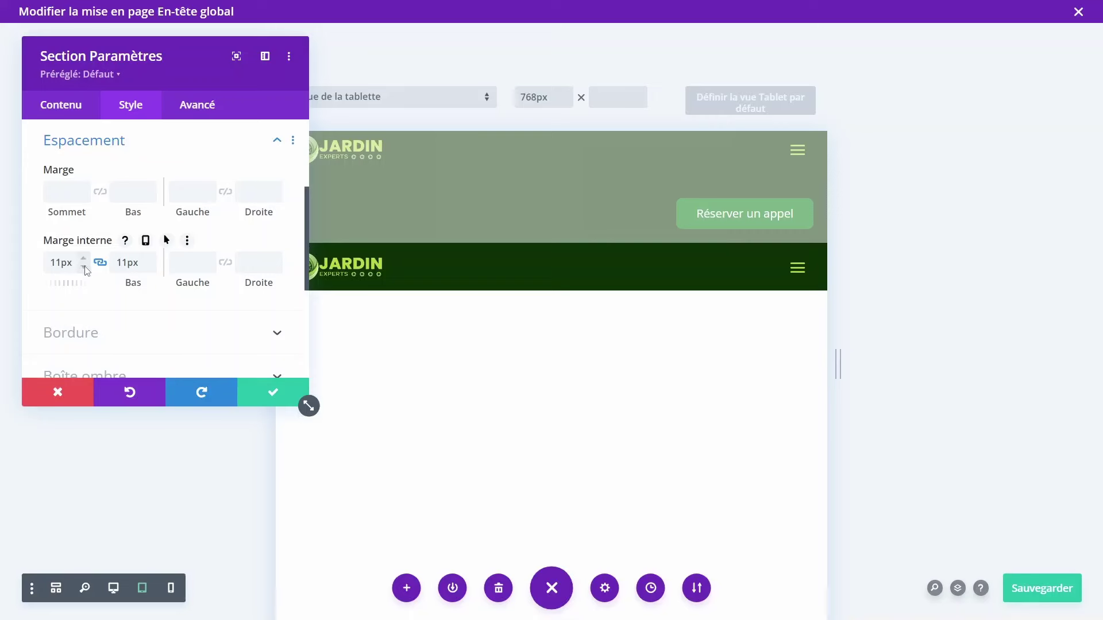
left_click(84, 255)
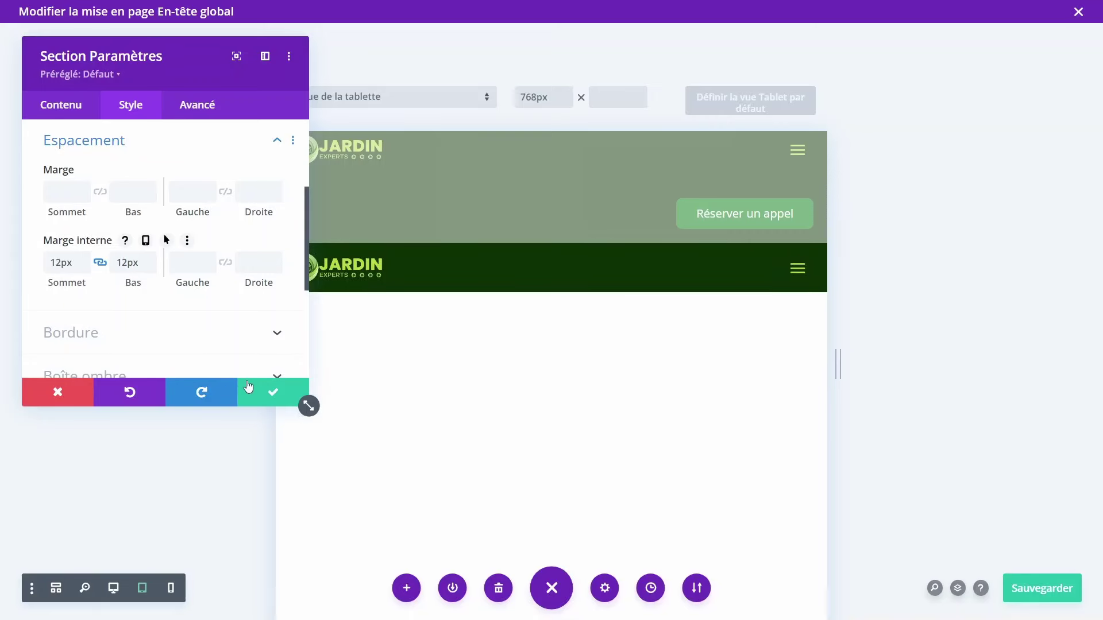
Step: Save the section settings, and set the logo width (Largeur du logo) of the second header section's menu to 23%, saving the menu settings
left_click(268, 394)
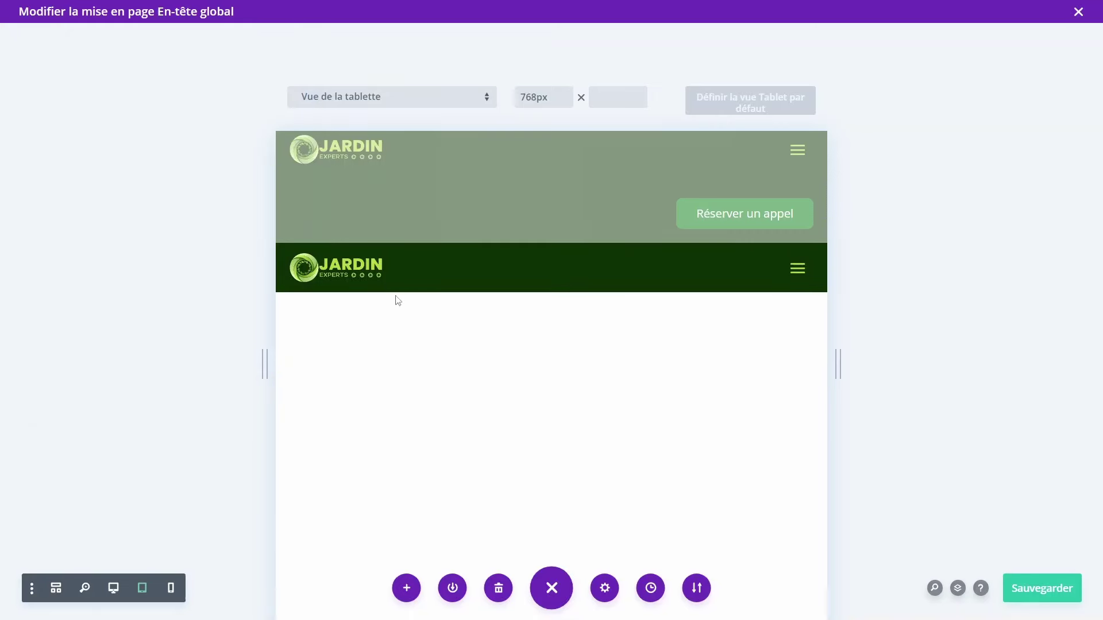
left_click(379, 268)
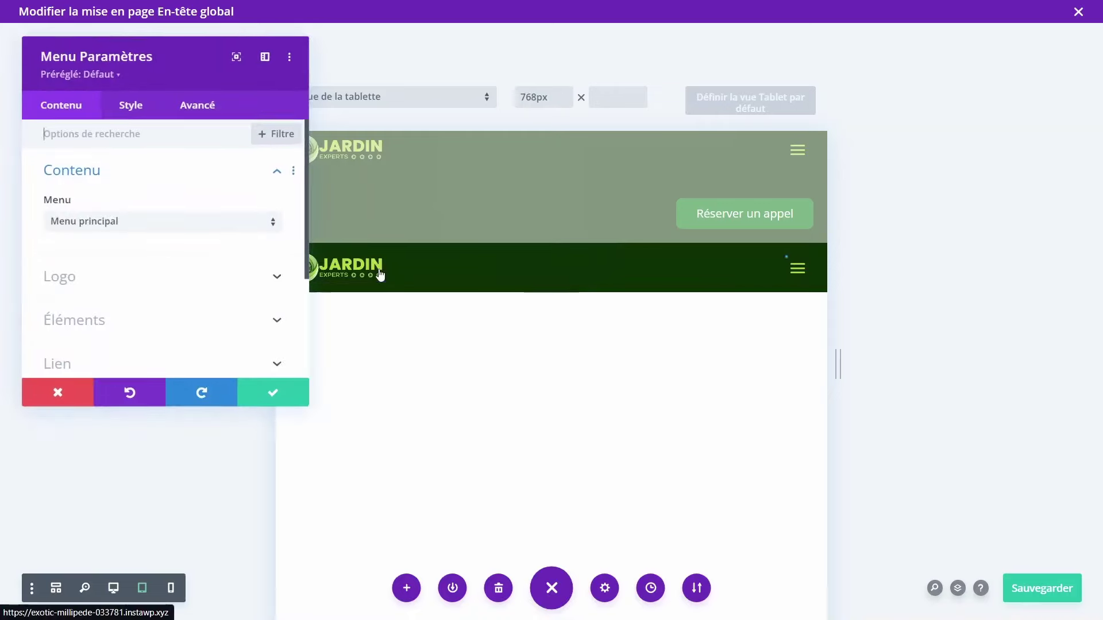
left_click(132, 111)
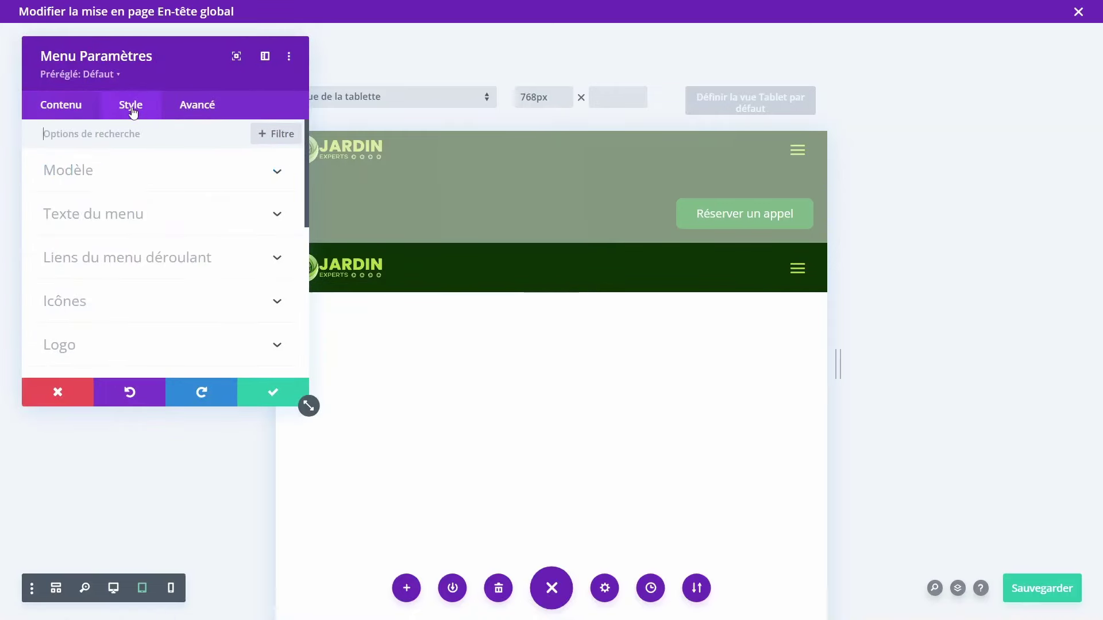
scroll(120, 251, "down", 1)
scroll(120, 251, "down", 2)
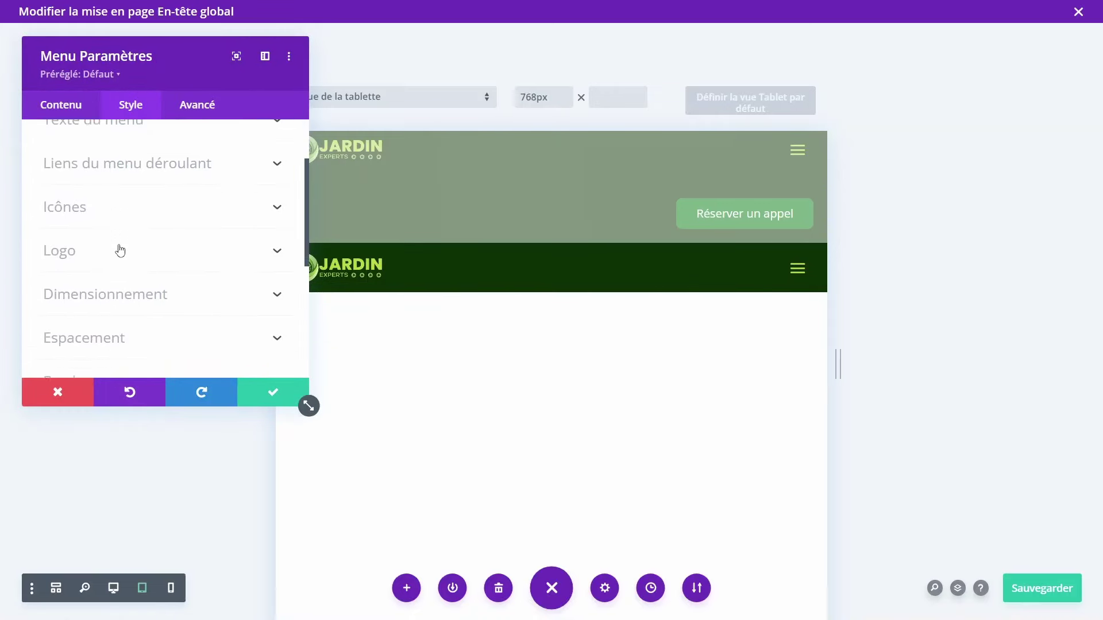
left_click(107, 290)
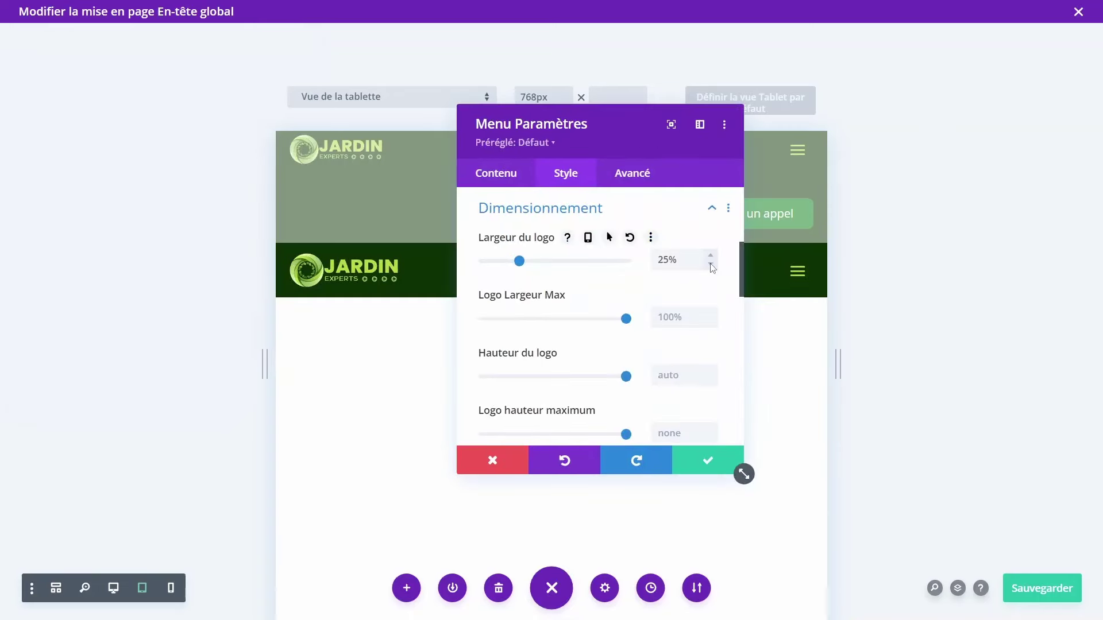
left_click(711, 266)
left_click(711, 266)
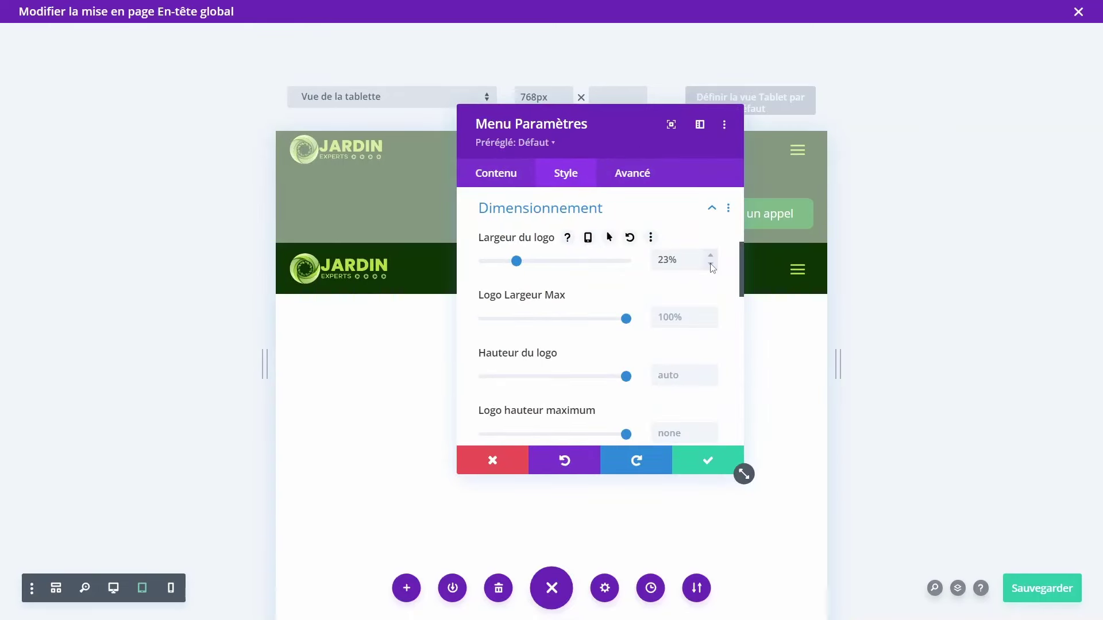
left_click(705, 457)
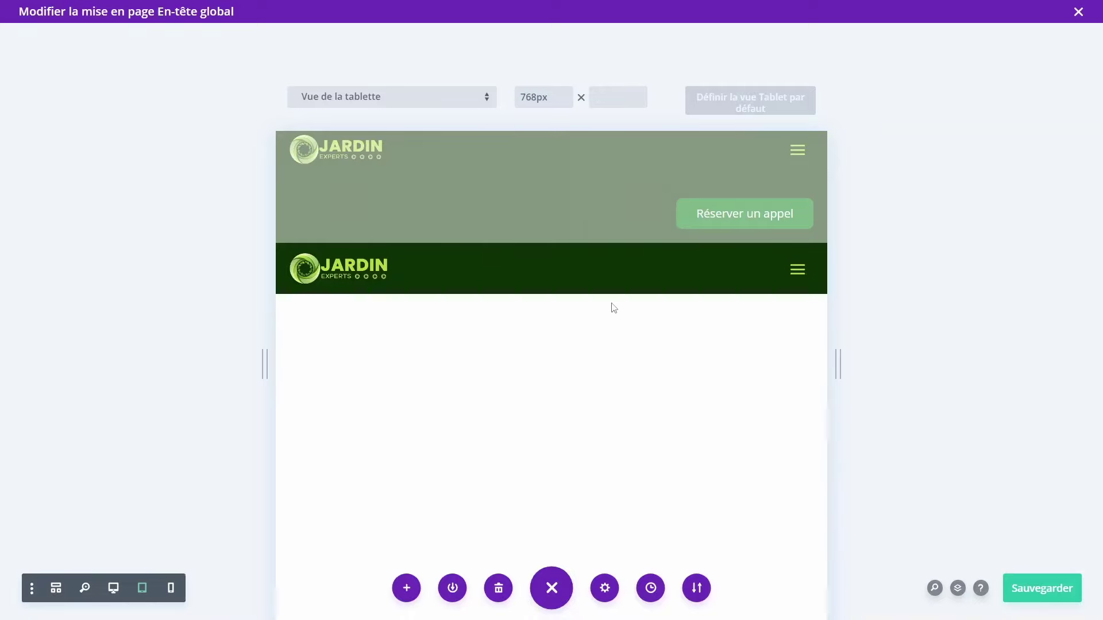
Step: Set the second header menu's hamburger icon font size to 39px and save the menu settings
left_click(682, 271)
scroll(560, 339, "down", 3)
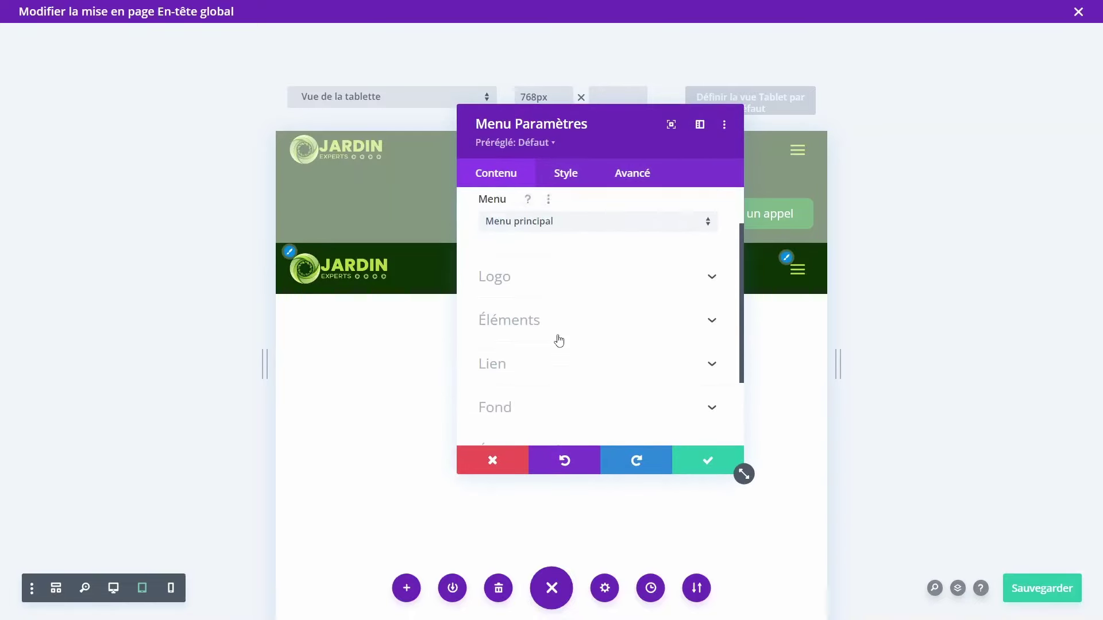
scroll(559, 340, "up", 5)
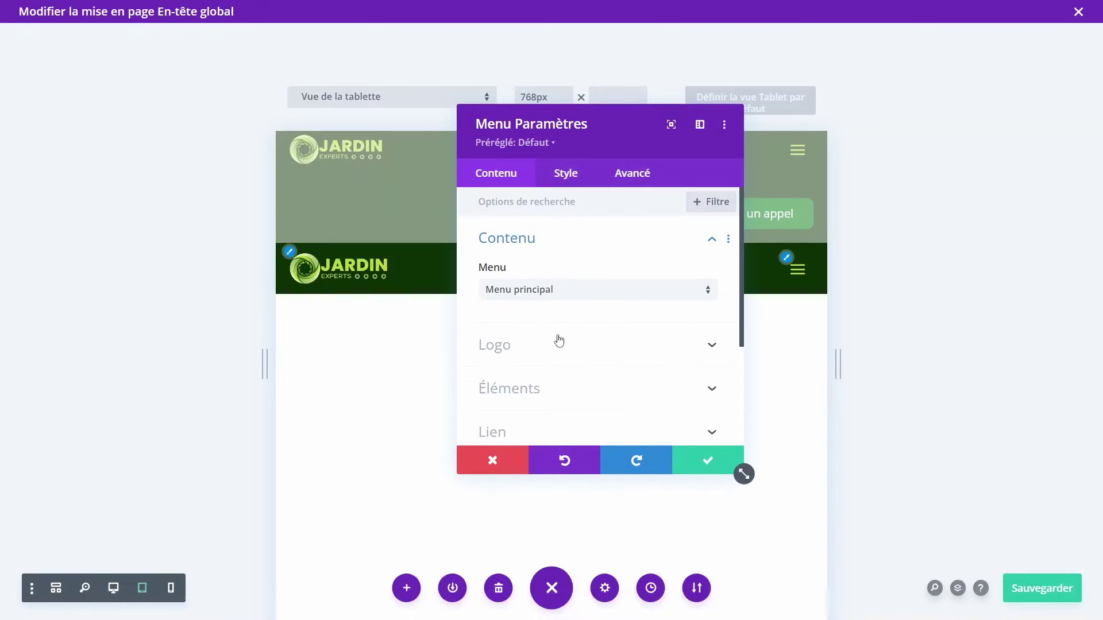
left_click(565, 173)
scroll(628, 391, "down", 6)
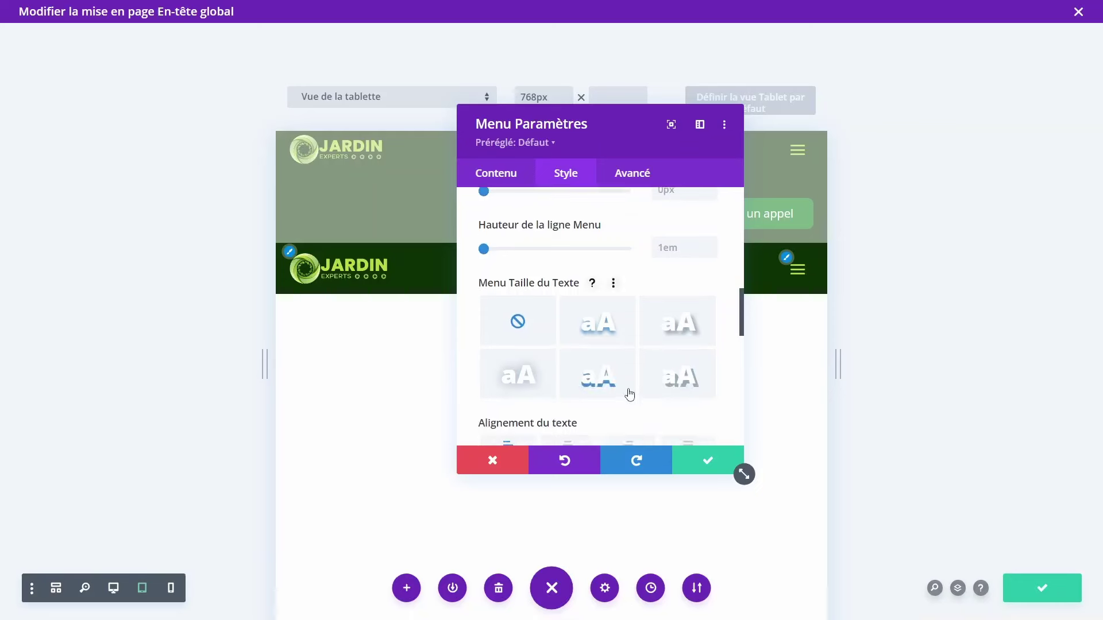
scroll(629, 394, "down", 2)
left_click(551, 293)
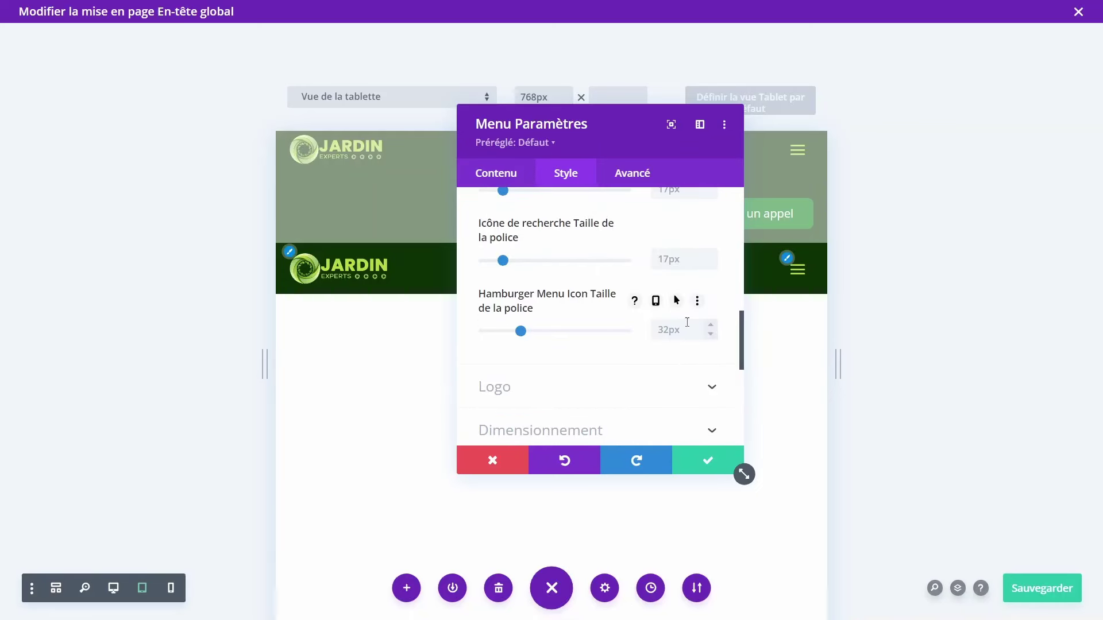
left_click(712, 327)
left_click(712, 327)
left_click(712, 327)
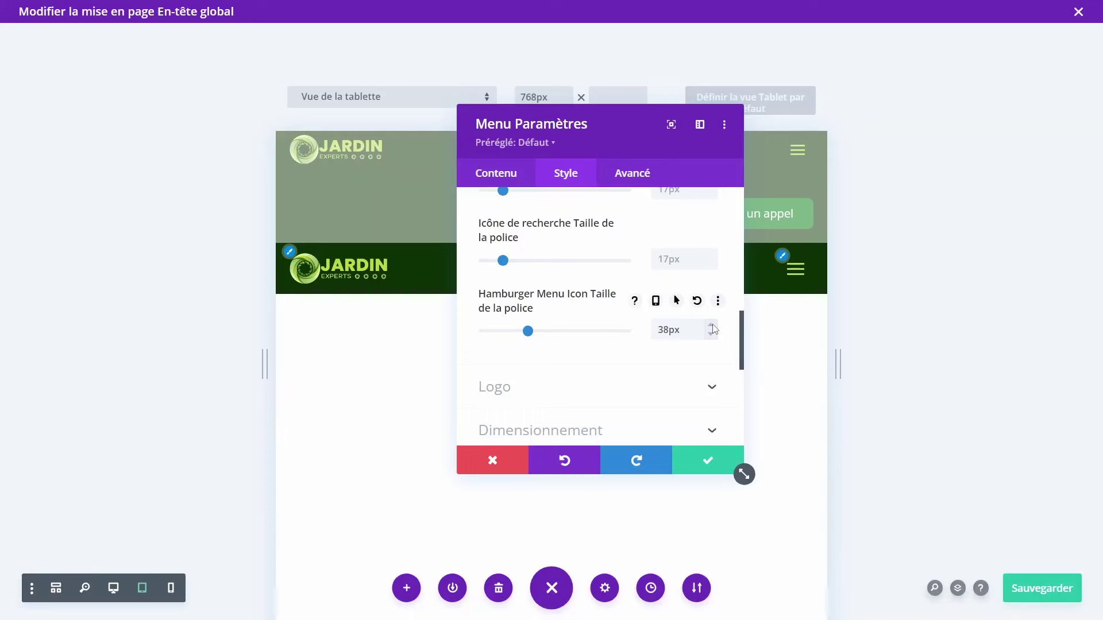
left_click(712, 326)
left_click(712, 334)
left_click(711, 461)
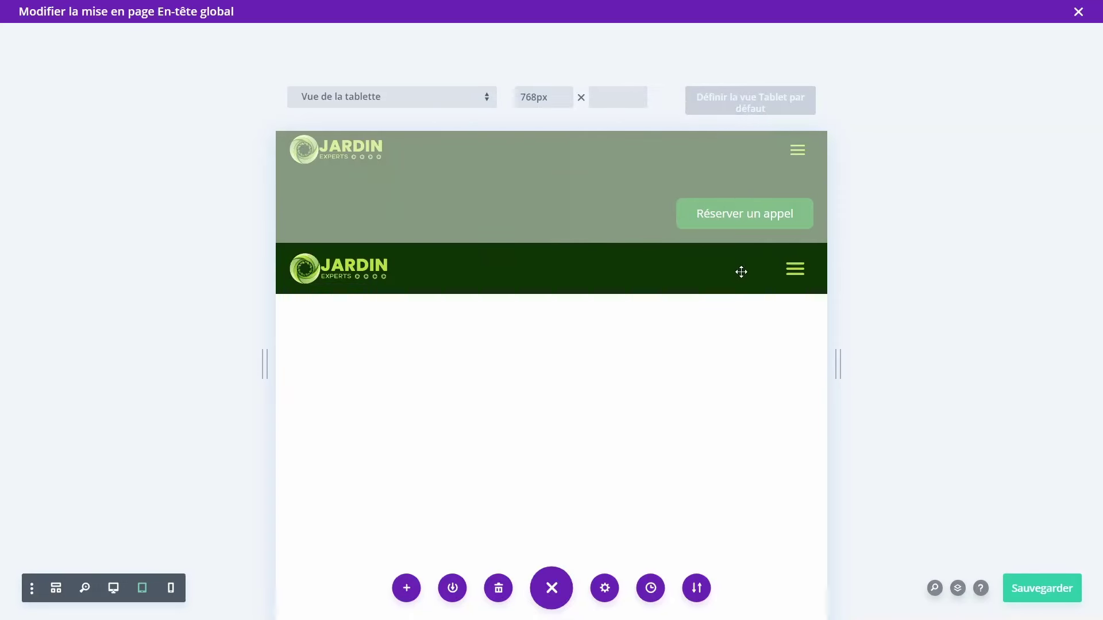
left_click(525, 256)
left_click(578, 182)
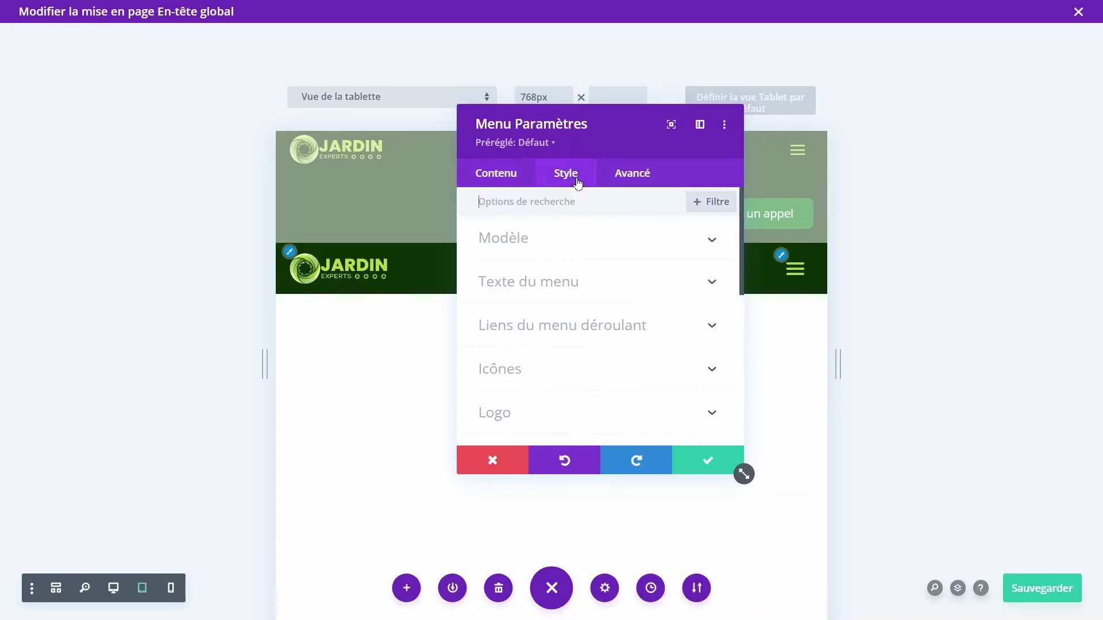
scroll(543, 374, "down", 1)
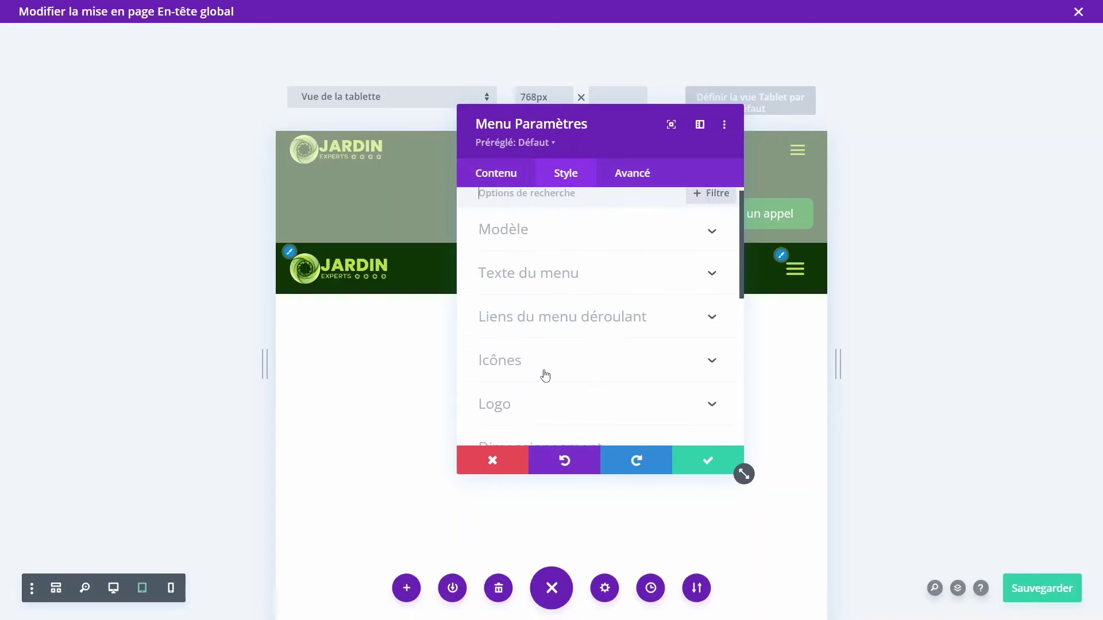
left_click(540, 322)
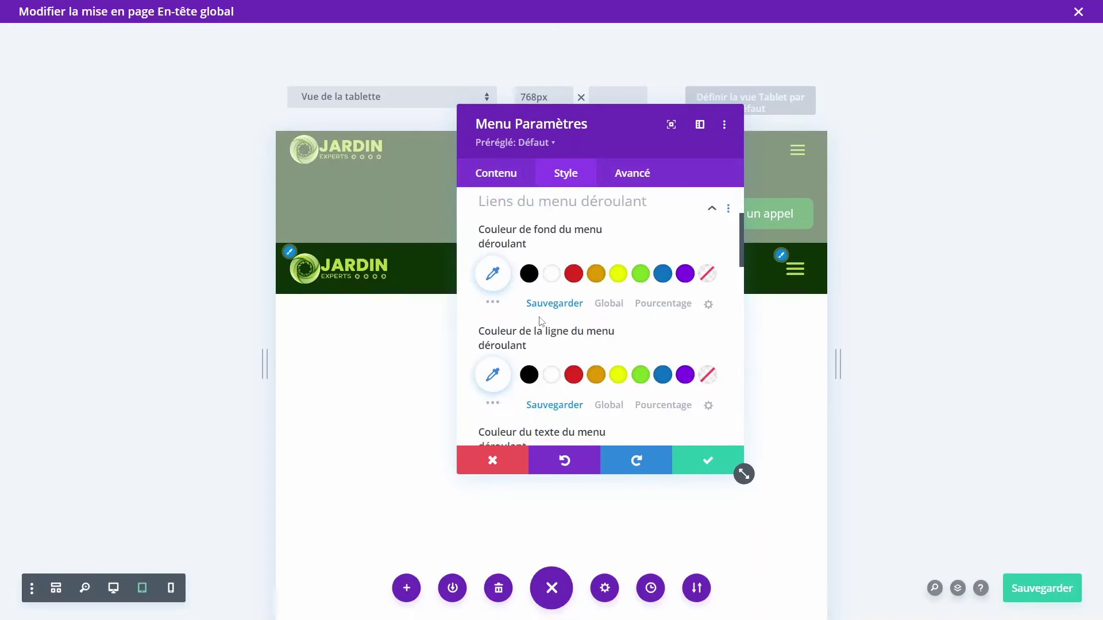
left_click(709, 462)
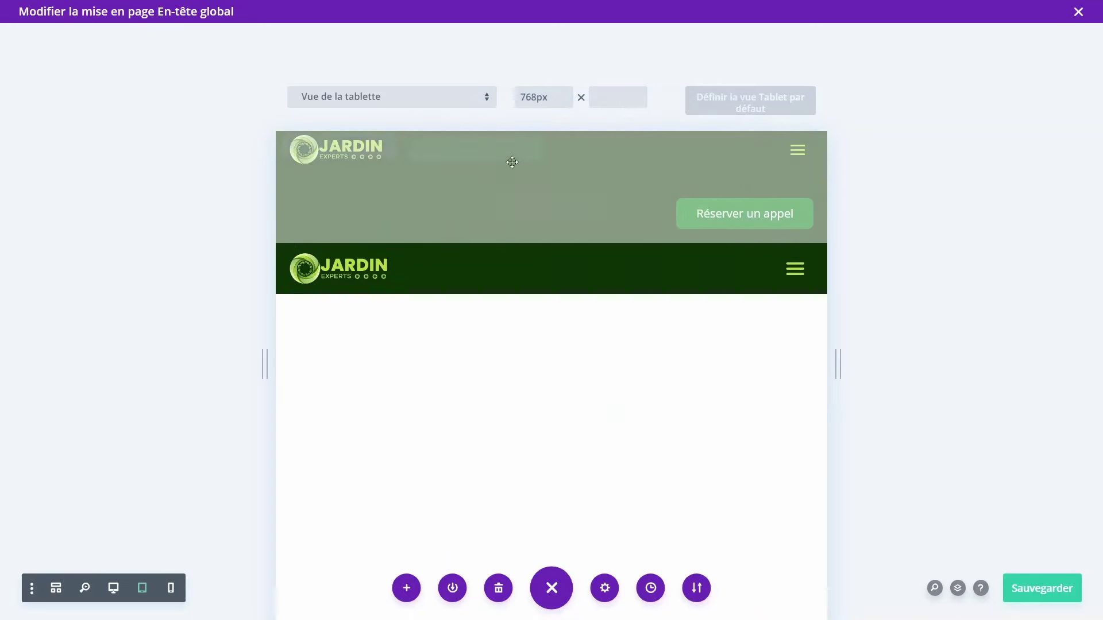
Step: In phone view, increase the logo width of the second header section's menu to 39%
left_click(170, 588)
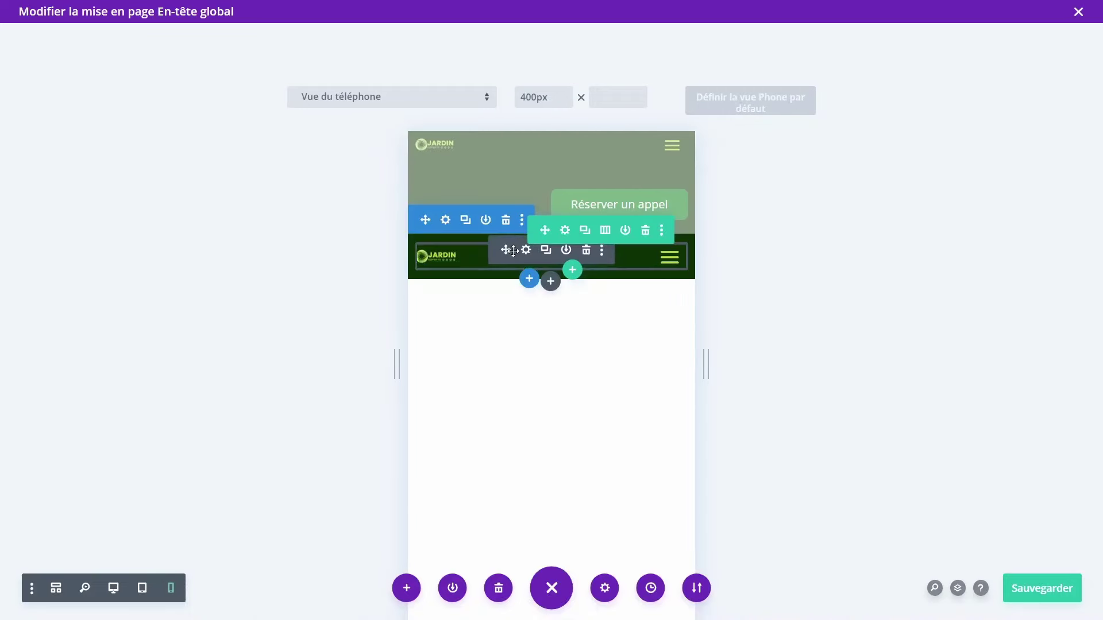
left_click(526, 251)
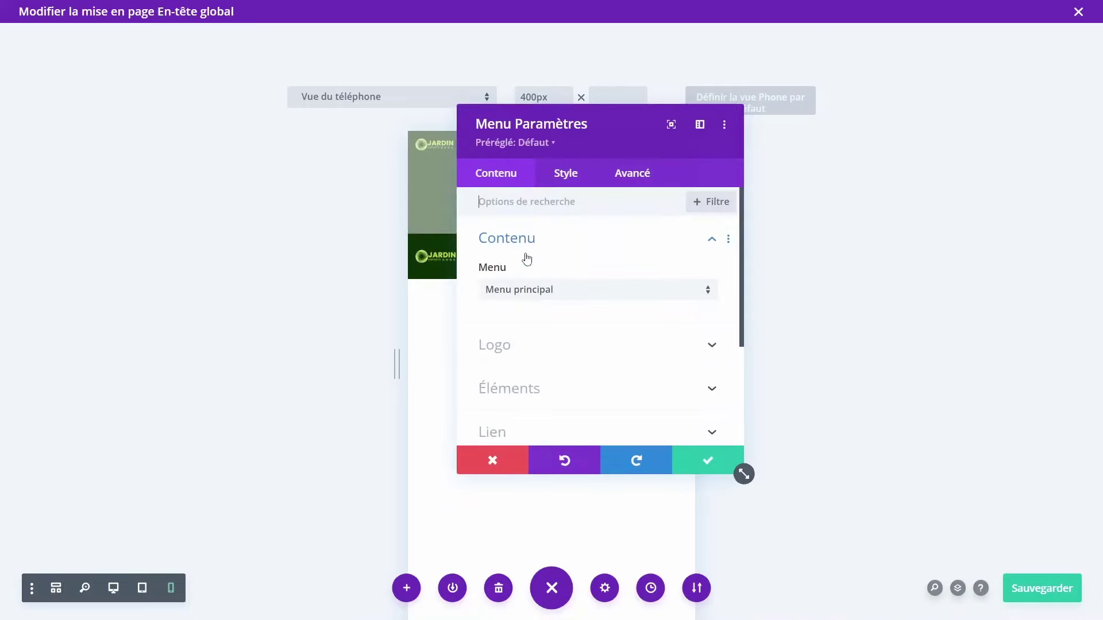
left_click(568, 180)
scroll(532, 323, "down", 3)
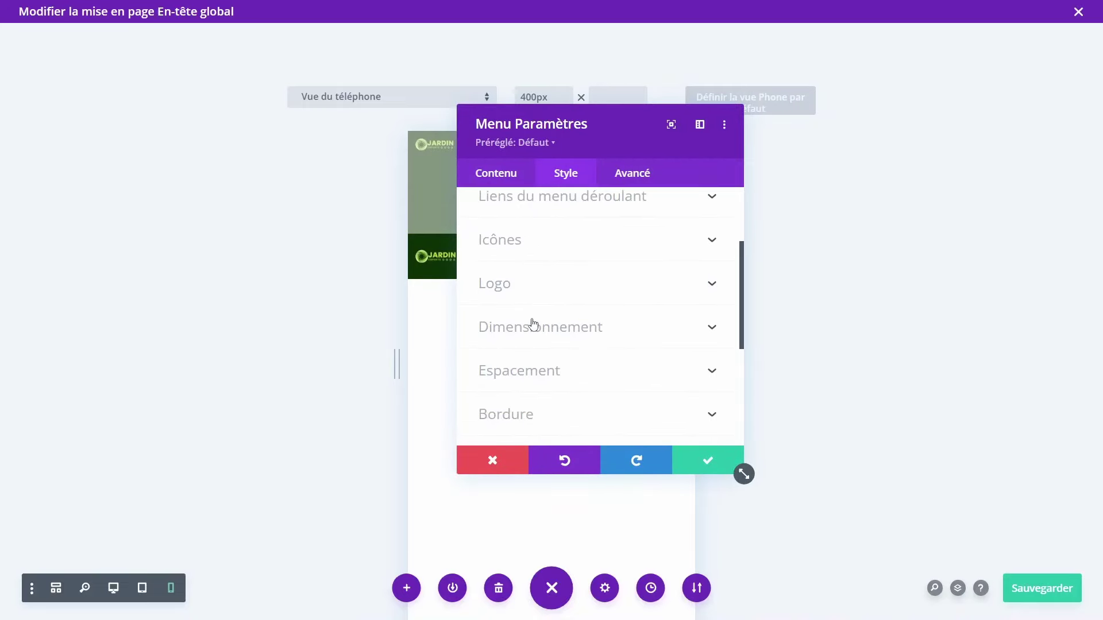
right_click(533, 325)
left_click(544, 337)
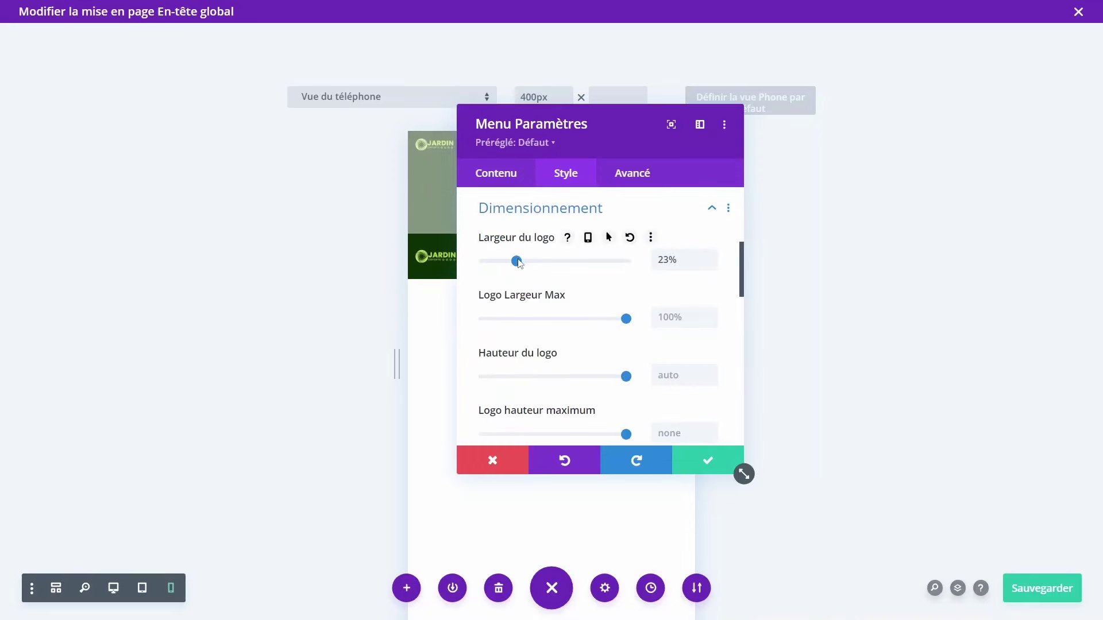
left_click_drag(517, 260, 533, 261)
left_click_drag(570, 128, 798, 146)
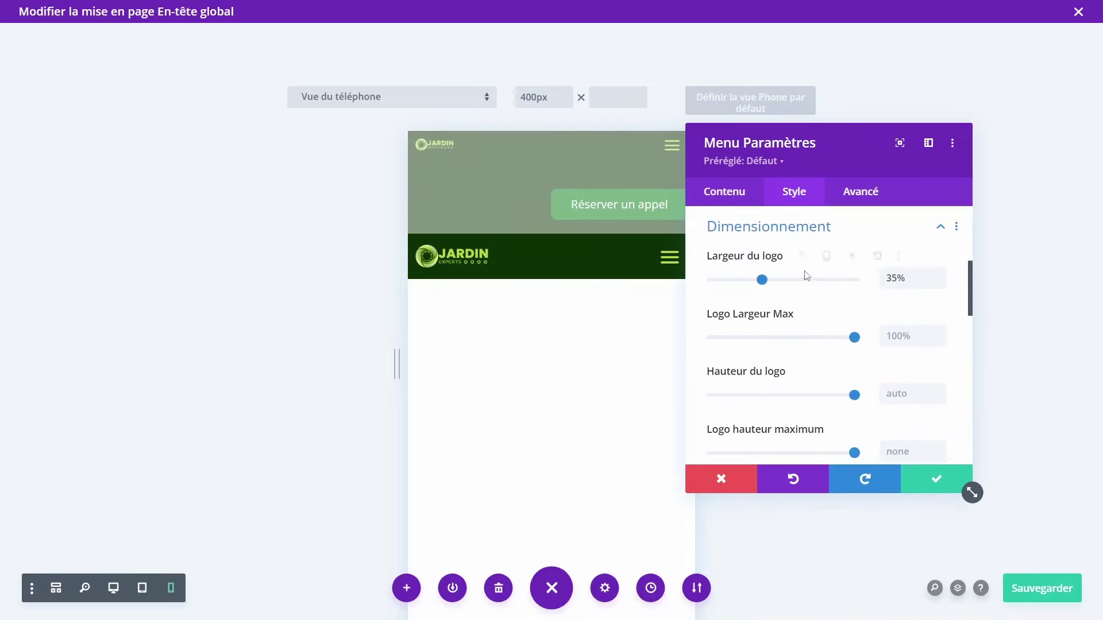
left_click(766, 280)
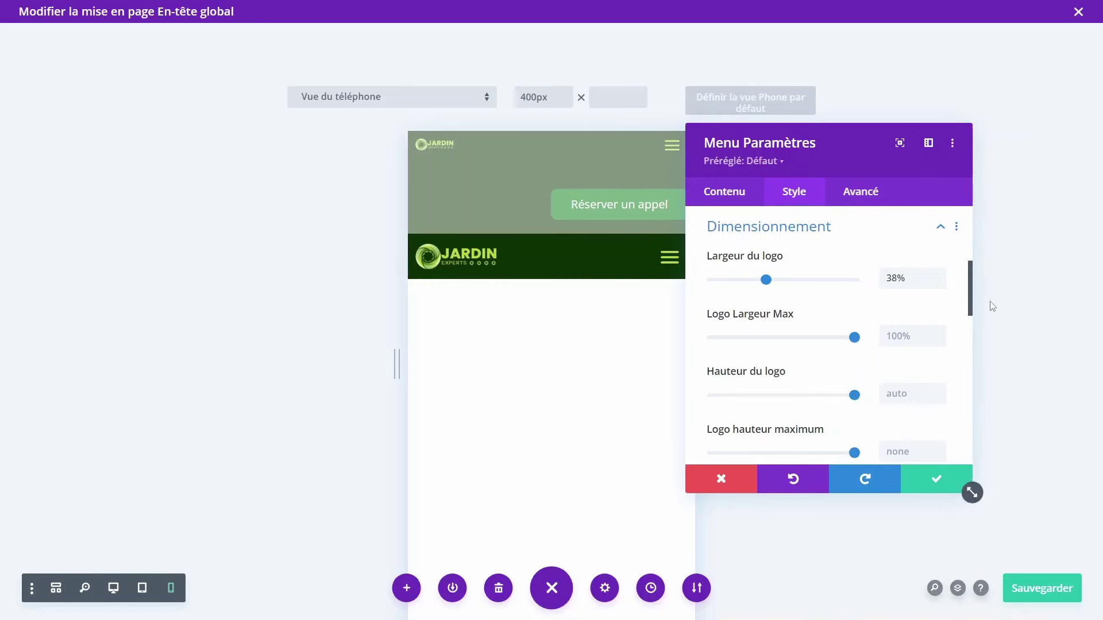
left_click(940, 276)
scroll(875, 336, "down", 5)
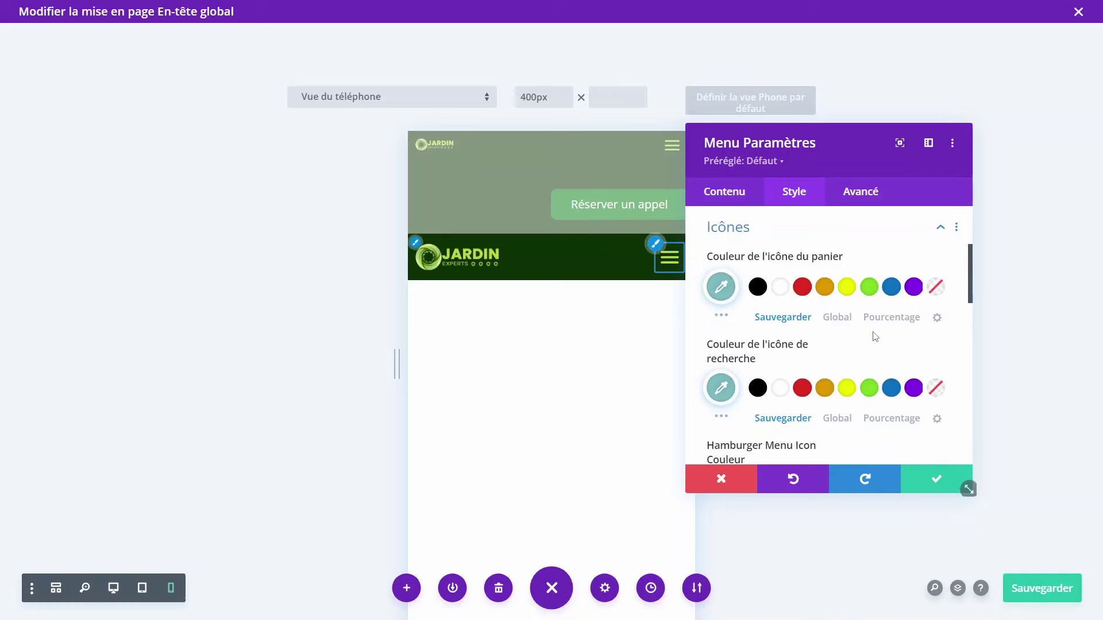
scroll(875, 336, "down", 8)
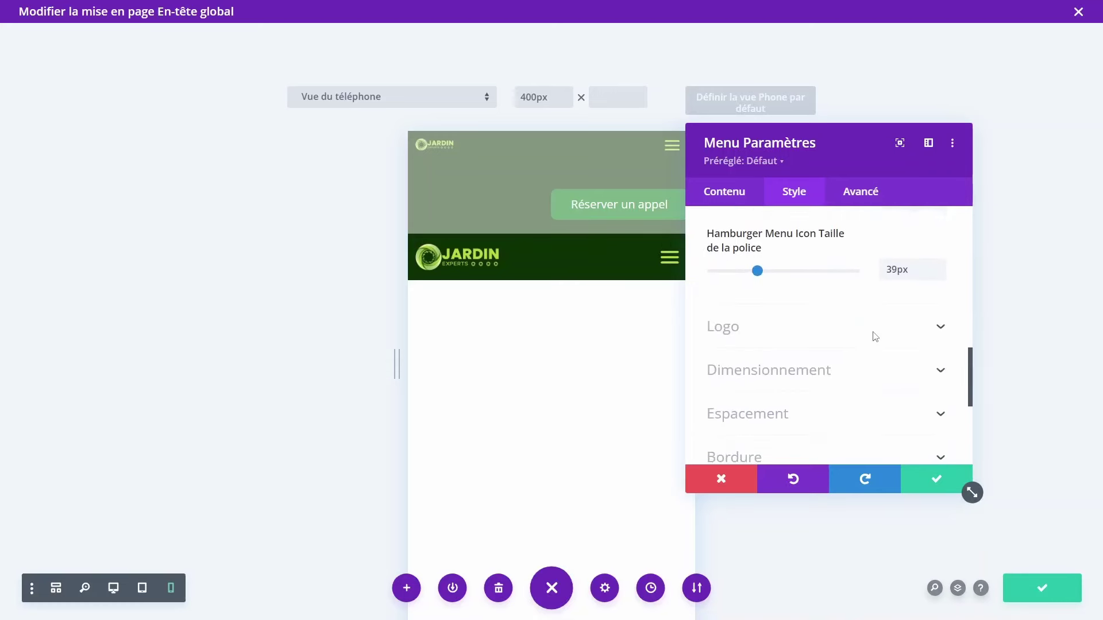
scroll(875, 337, "up", 1)
Step: Return to the menu's sizing options (Dimensionnement) and, in tablet view, reduce the logo width to 36%
left_click(861, 395)
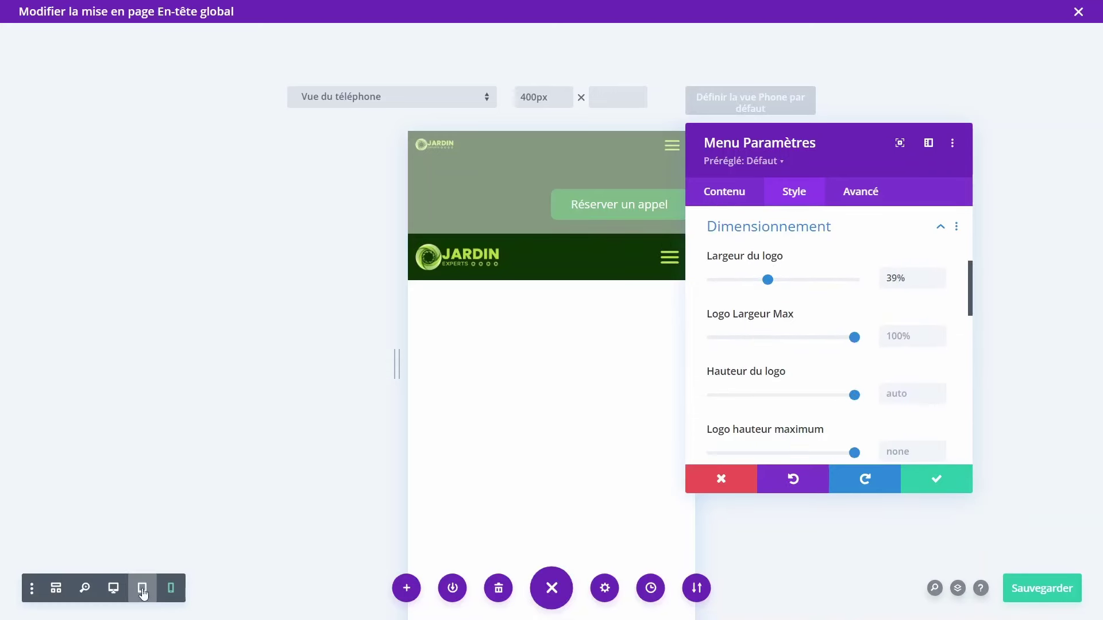
left_click(143, 587)
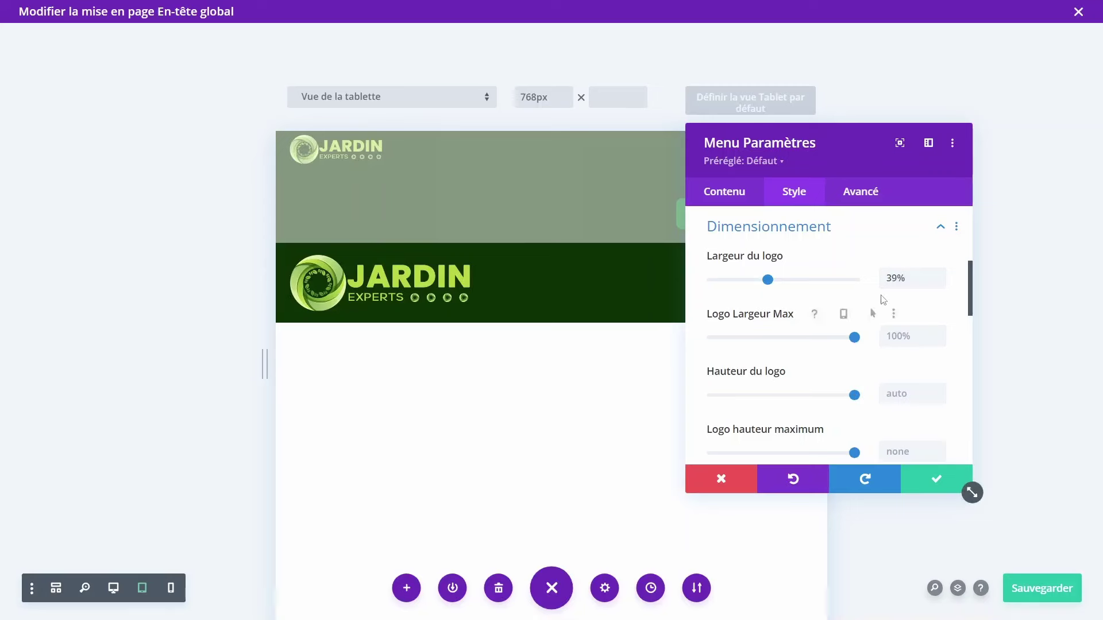
left_click(940, 283)
left_click(940, 283)
left_click(939, 283)
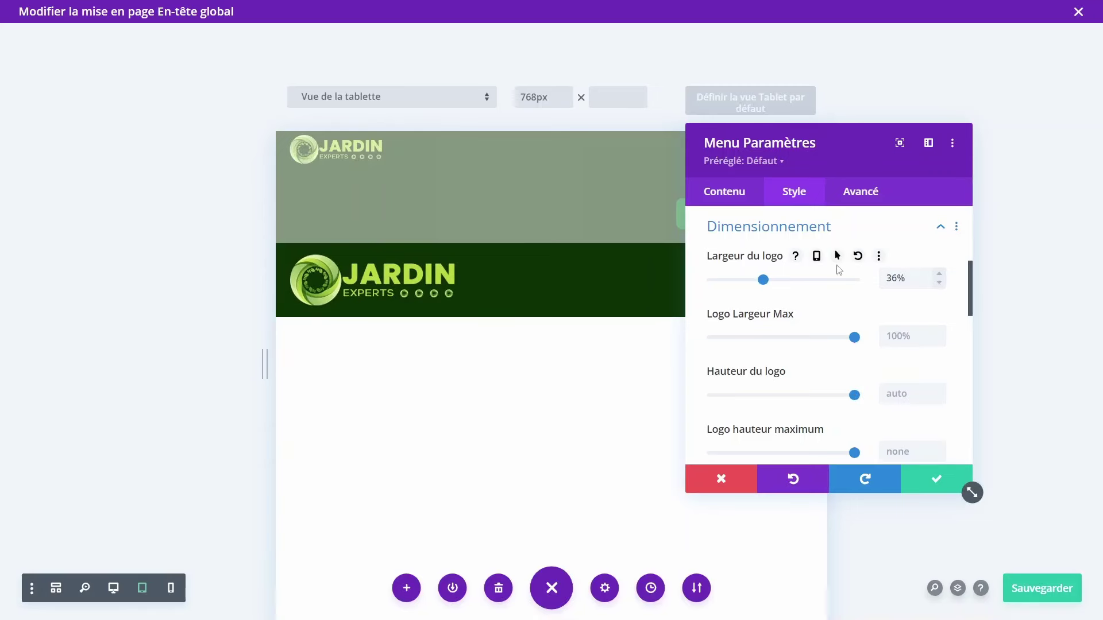
Step: Enable per-device values for the logo width and set the tablet value to 23%, moving the settings window away from the header preview
left_click(816, 258)
left_click(939, 329)
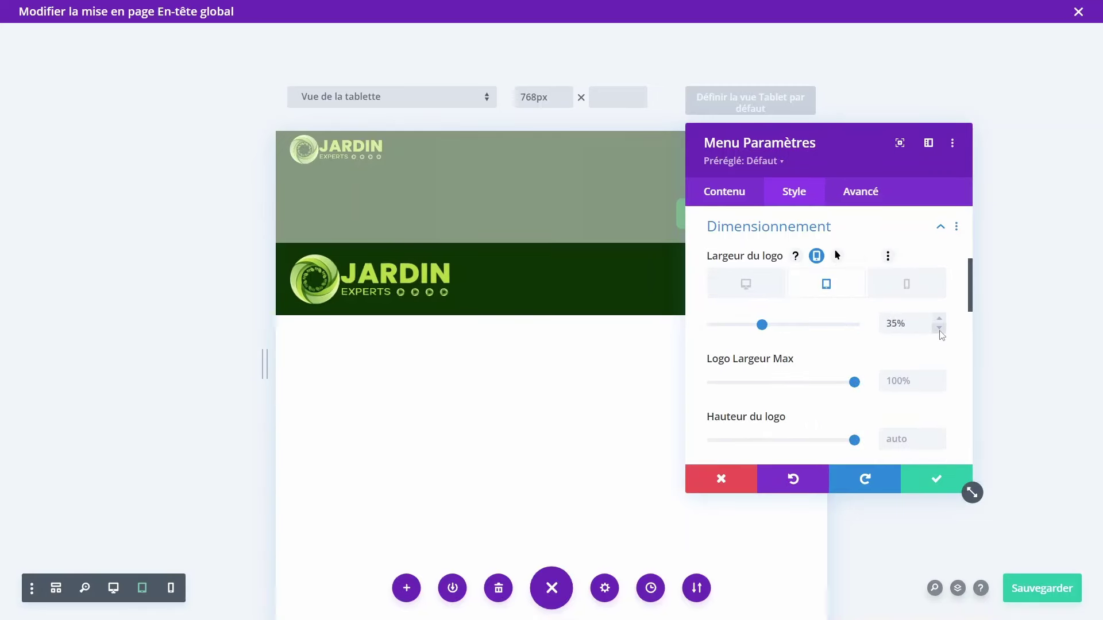
left_click(940, 329)
left_click(940, 329)
left_click(940, 328)
left_click(939, 329)
left_click(939, 328)
left_click(939, 328)
left_click(939, 328)
left_click(939, 329)
left_click(940, 329)
left_click(940, 329)
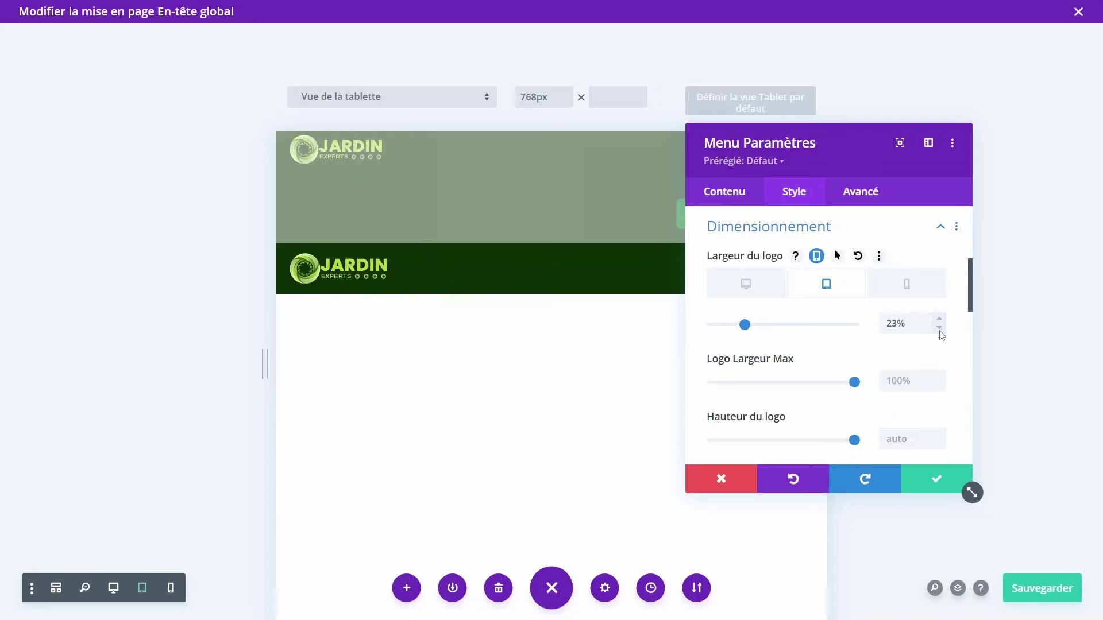
left_click(940, 321)
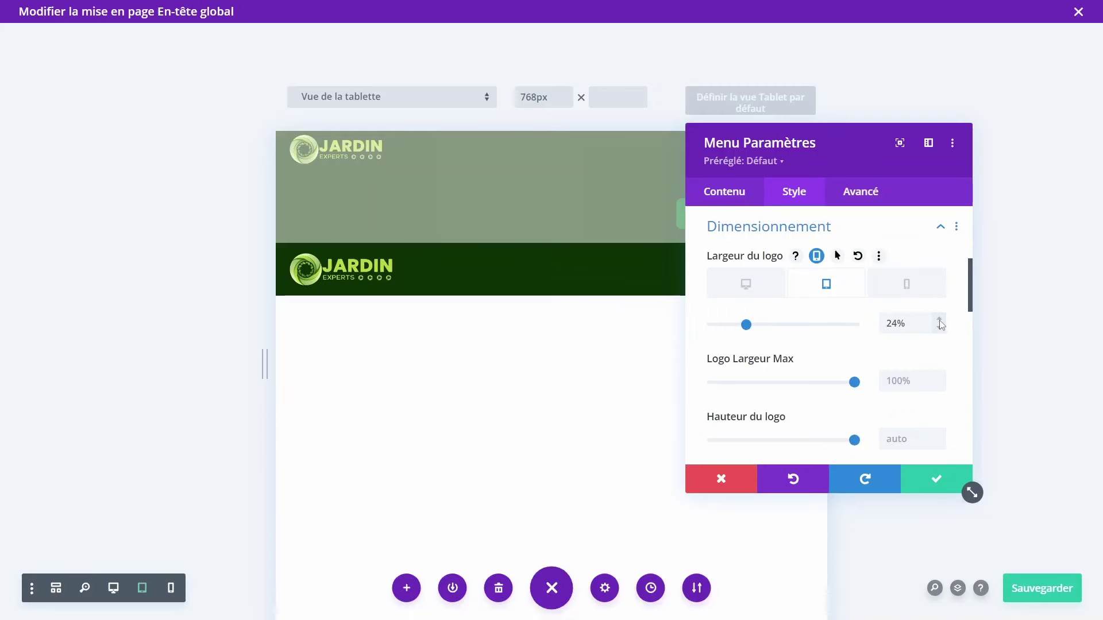
left_click(942, 330)
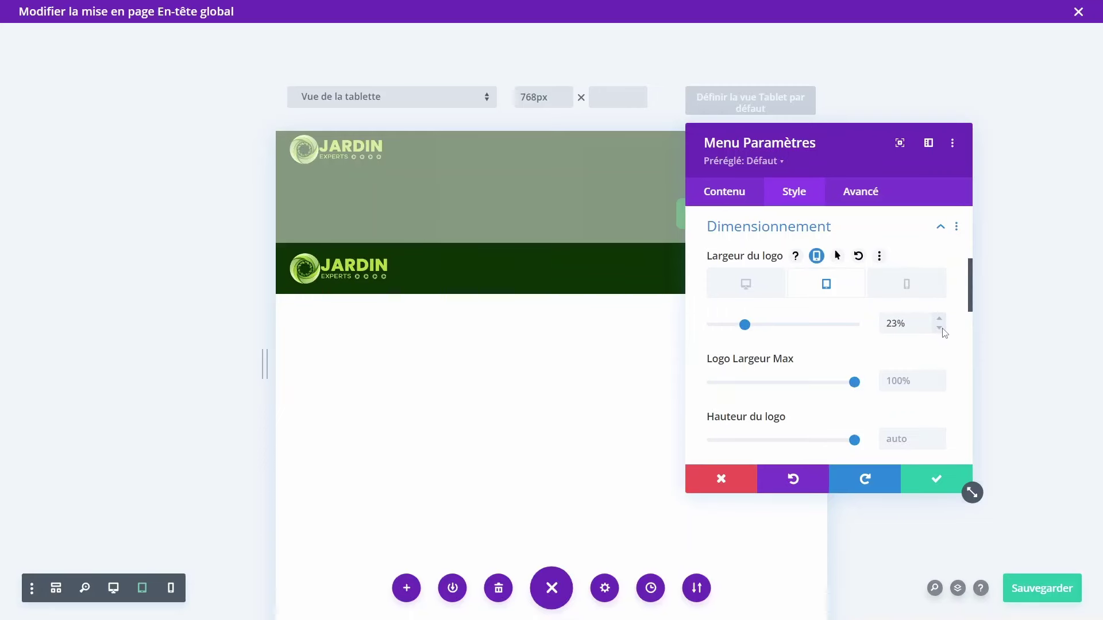
left_click(942, 330)
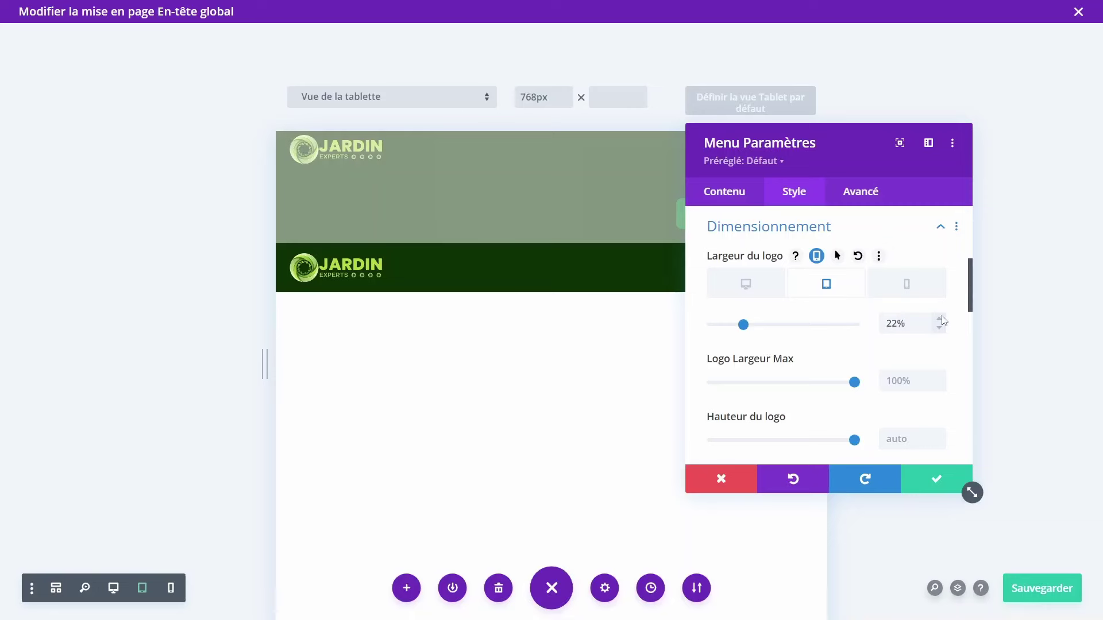
left_click(940, 319)
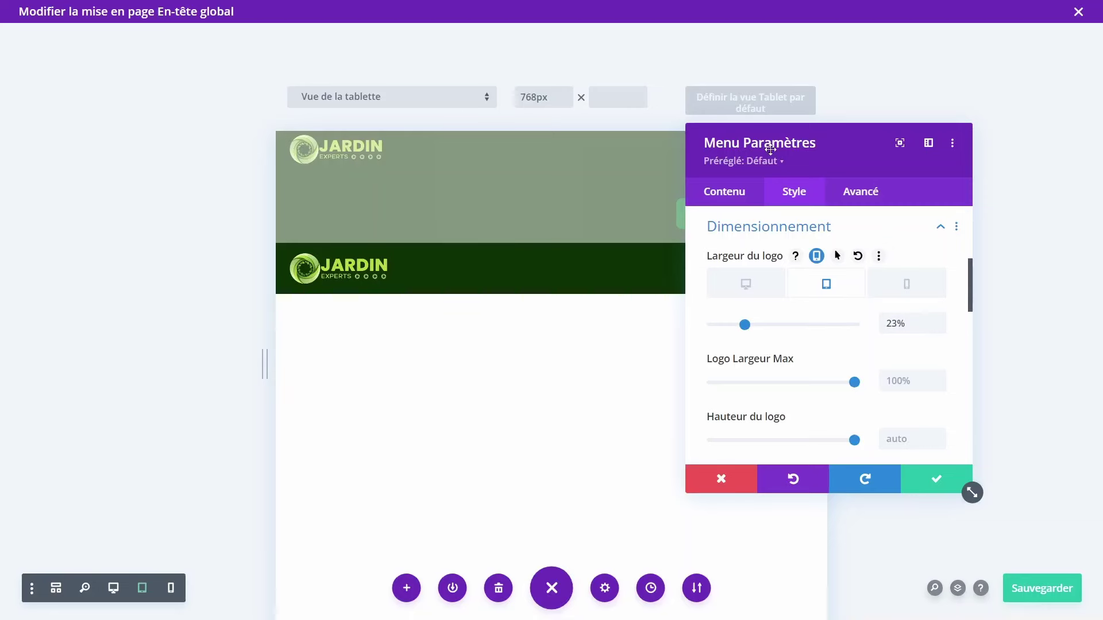
left_click_drag(742, 153, 790, 196)
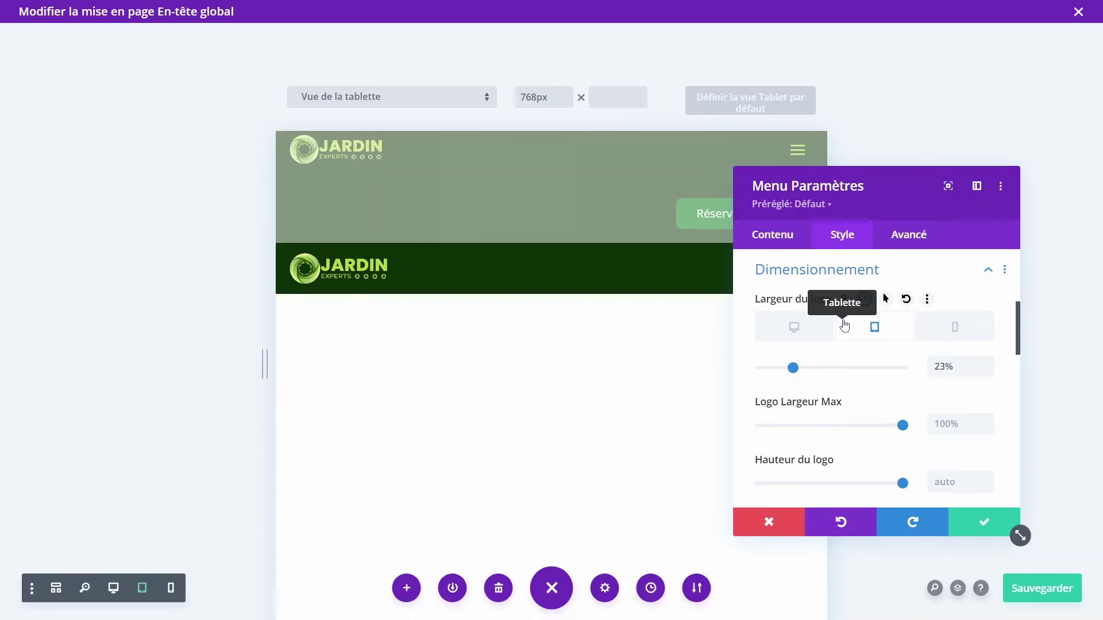
Step: Try a tablet logo width of 24%, return it to 23%, and move the settings window clear of the header preview
left_click(873, 327)
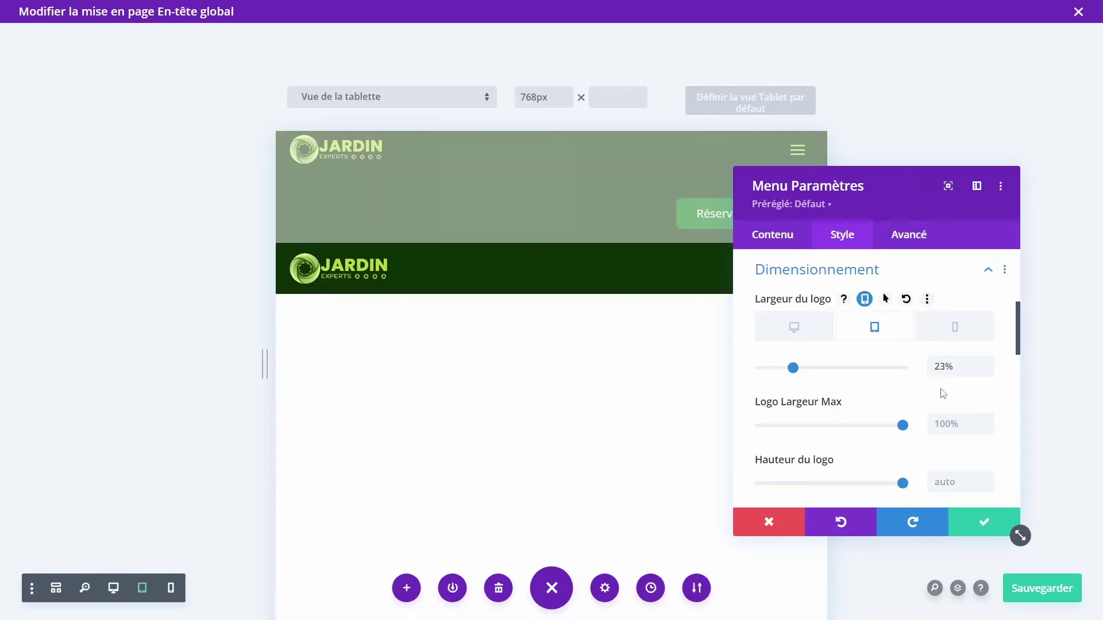
left_click(988, 364)
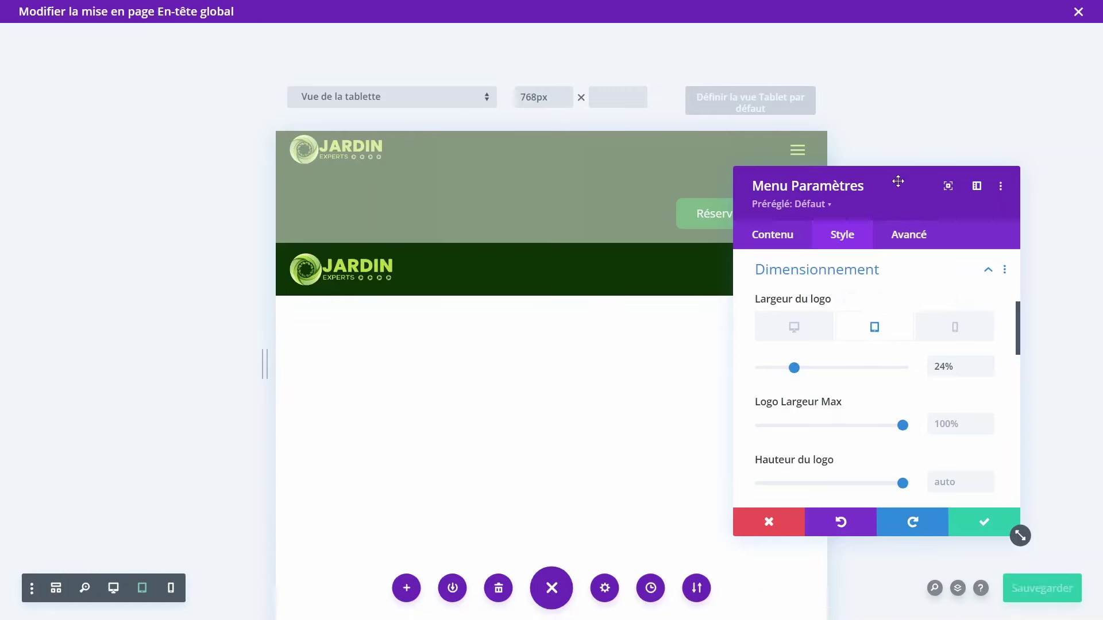
left_click_drag(898, 180, 921, 237)
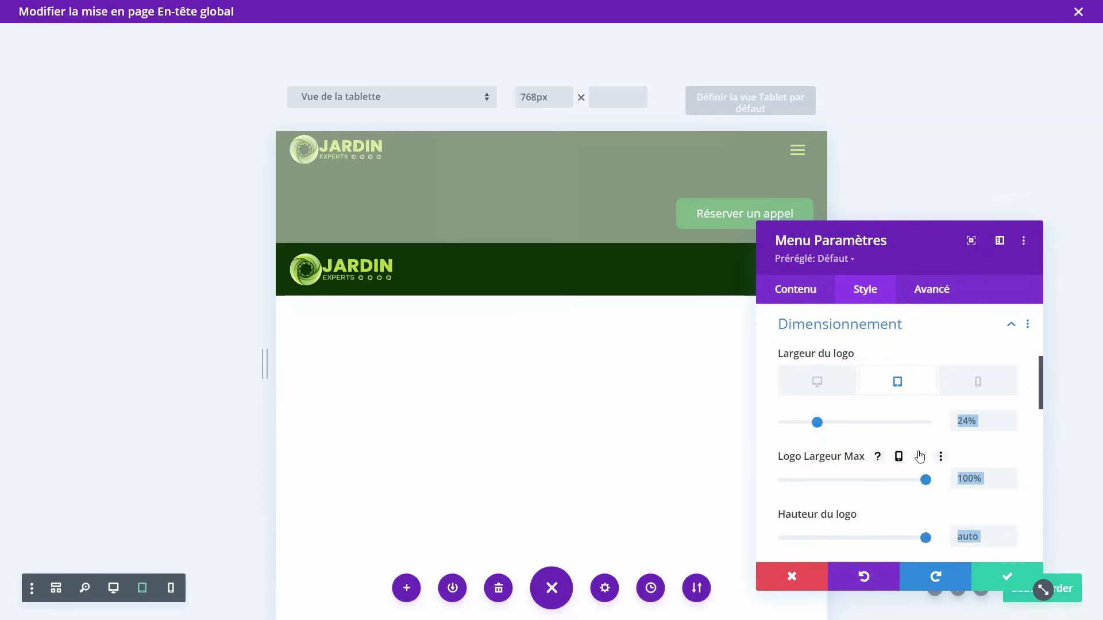
left_click(980, 448)
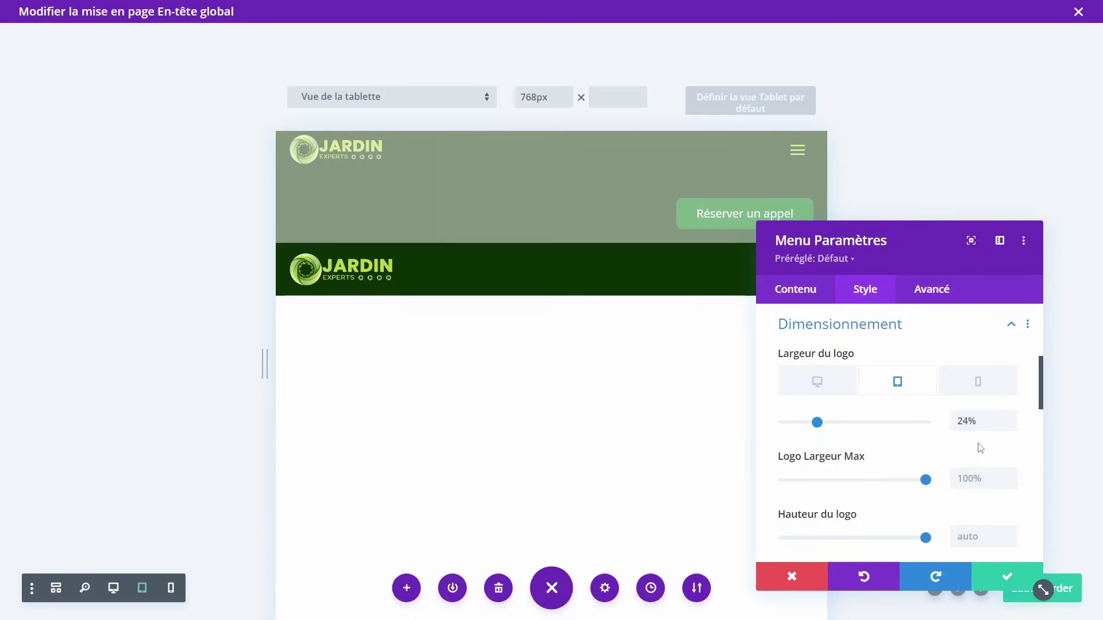
left_click(1009, 426)
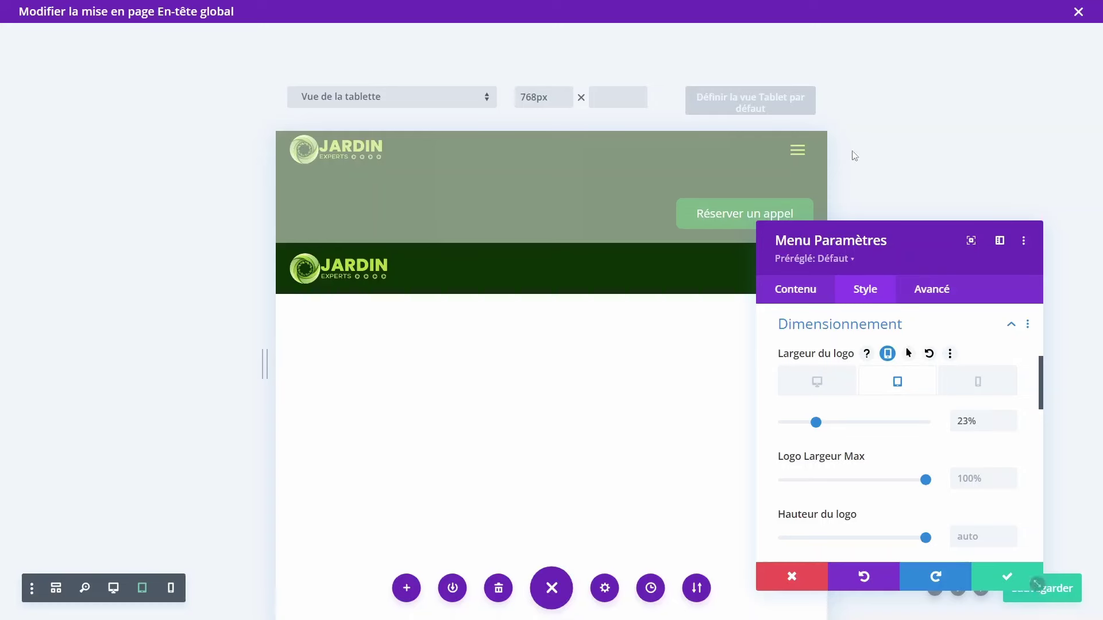
left_click_drag(888, 260, 927, 335)
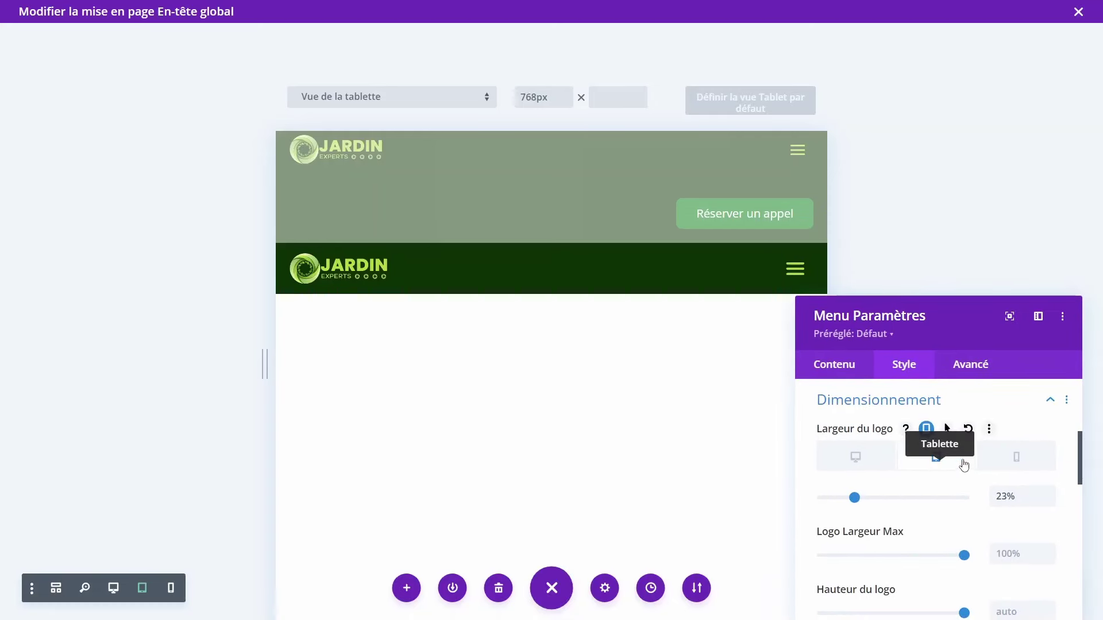
Step: Compare the second header's logo in phone and tablet views, finishing on the phone value of the logo width
left_click(1025, 464)
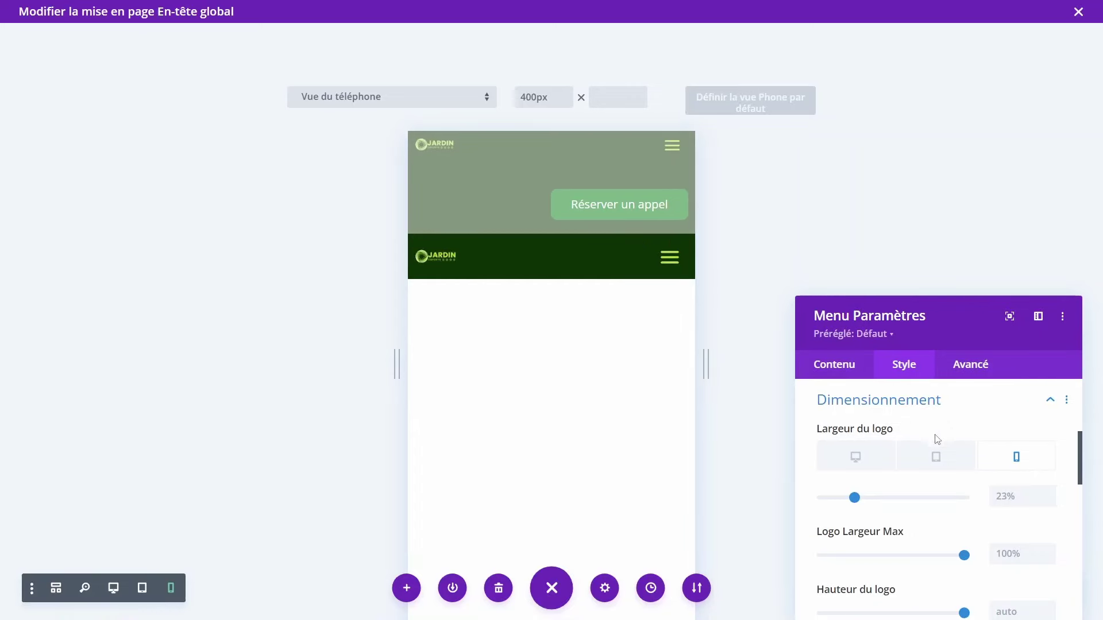
left_click(937, 454)
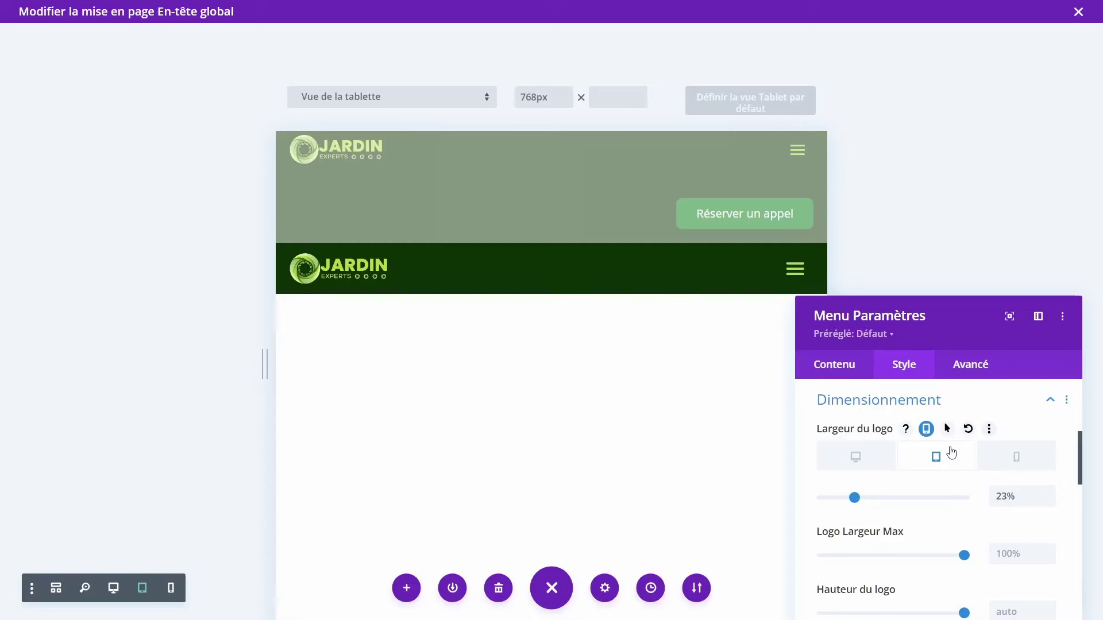
left_click(1025, 464)
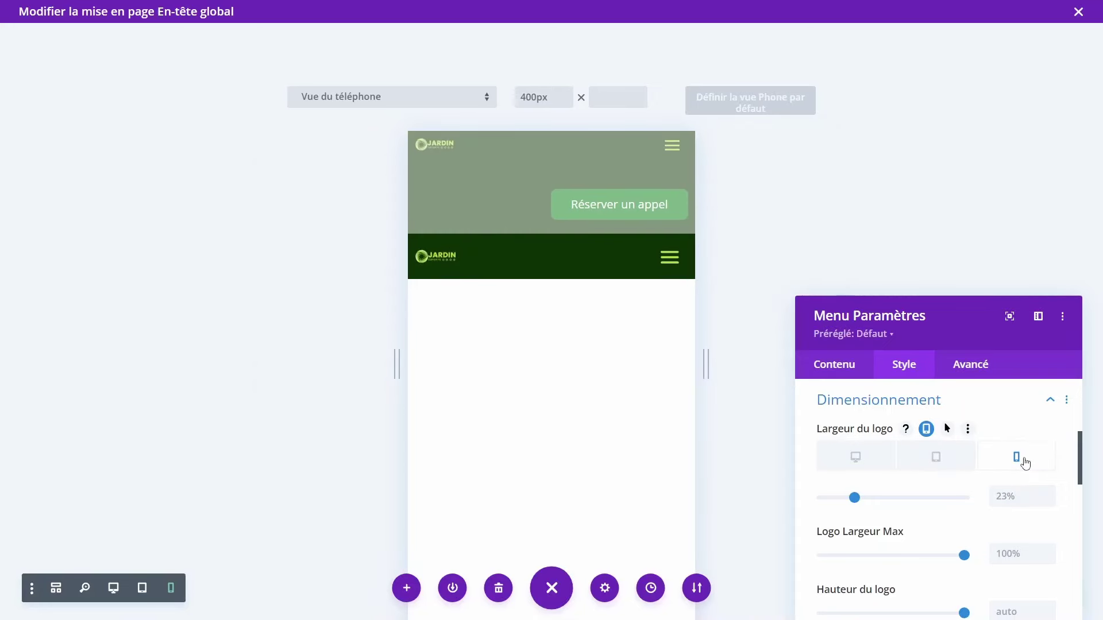
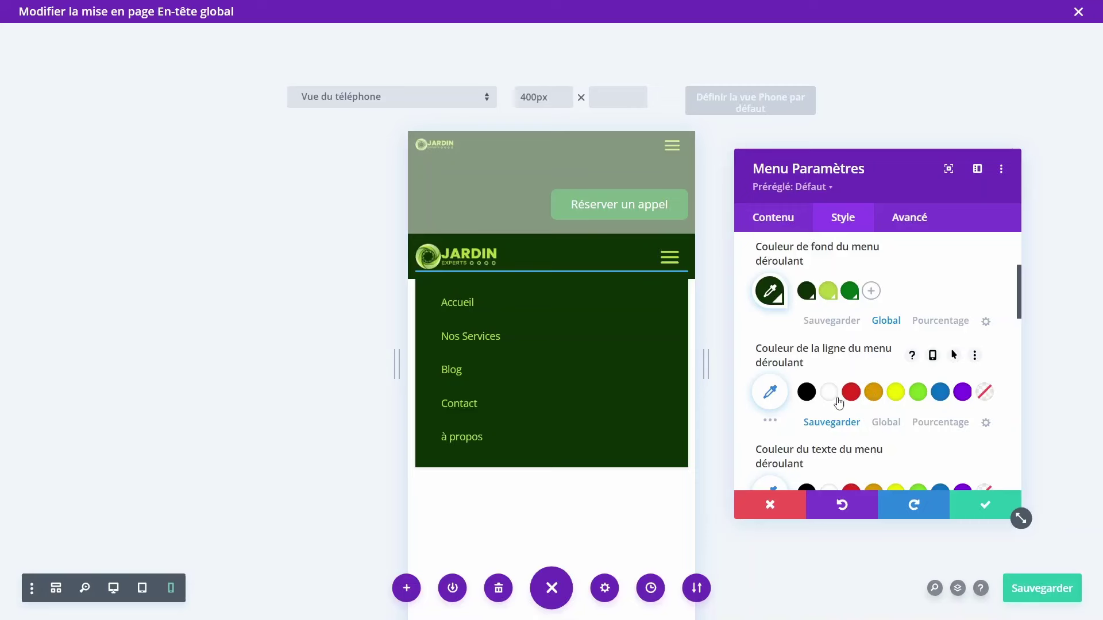
Step: Set the dropdown menu's line colour to the global light green and preview the open menu in tablet view
left_click(895, 428)
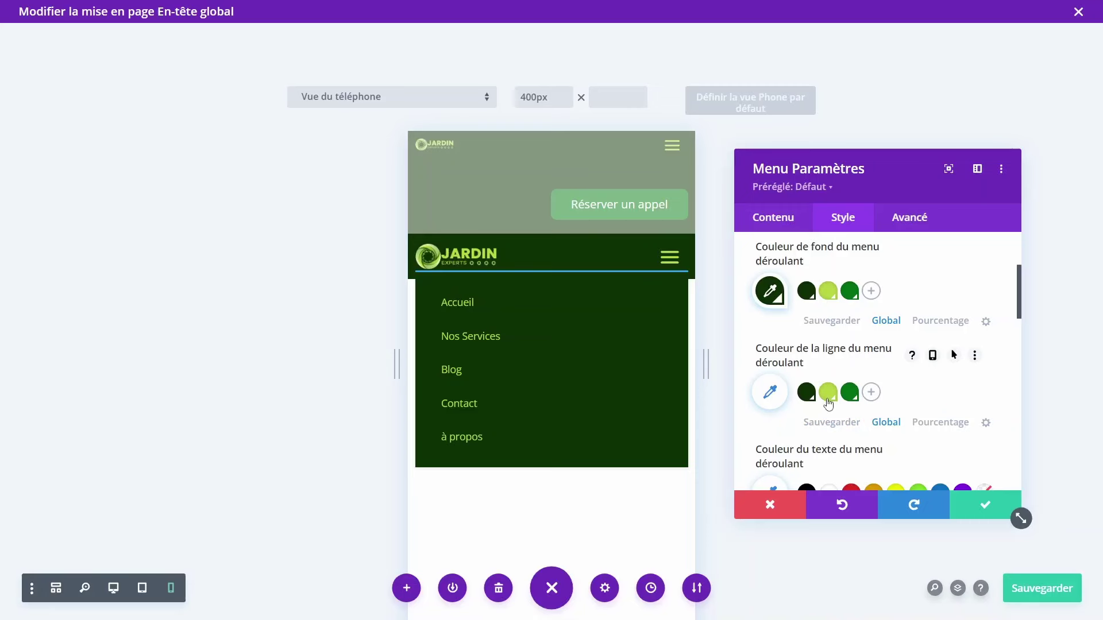
left_click(827, 394)
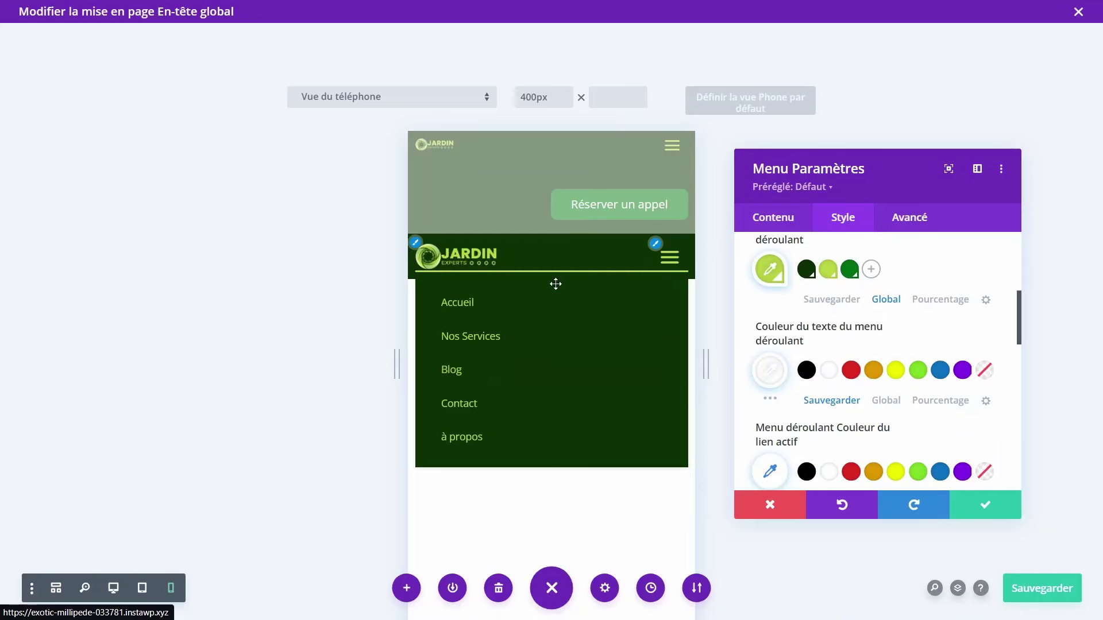
left_click(141, 588)
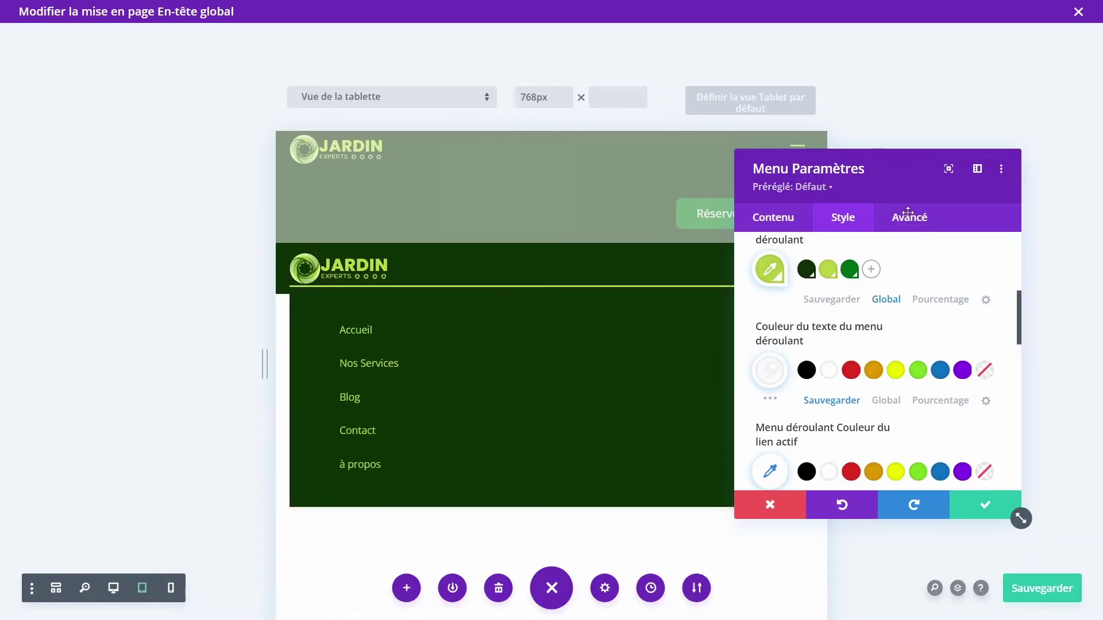
mouse_move(882, 179)
left_mouse_down()
mouse_move(974, 437)
mouse_move(994, 281)
mouse_move(901, 179)
mouse_move(916, 273)
mouse_move(888, 234)
mouse_move(880, 185)
left_mouse_up()
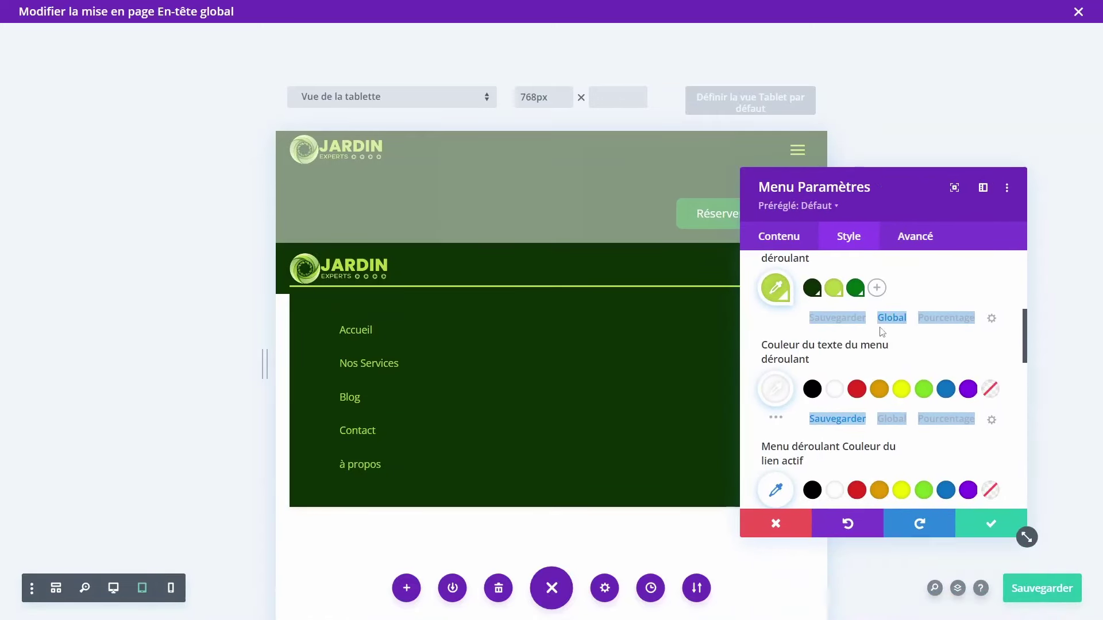
Step: Set the dropdown menu's active link colour to white, save the menu settings and header layout, and return to desktop view
scroll(867, 327, "down", 2)
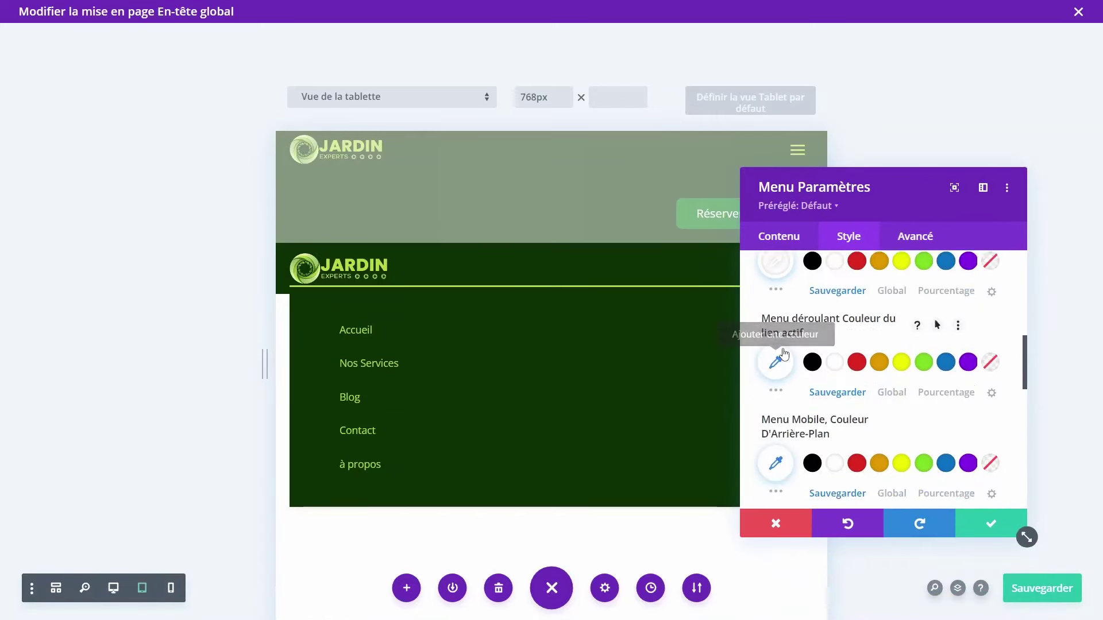
left_click(833, 363)
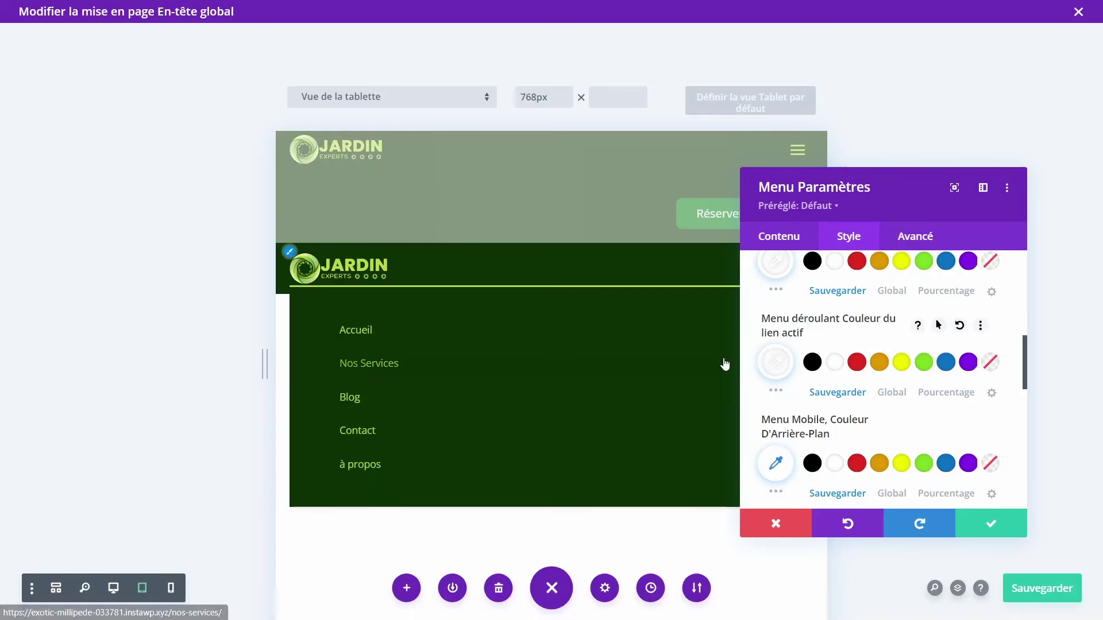
scroll(978, 496, "down", 4)
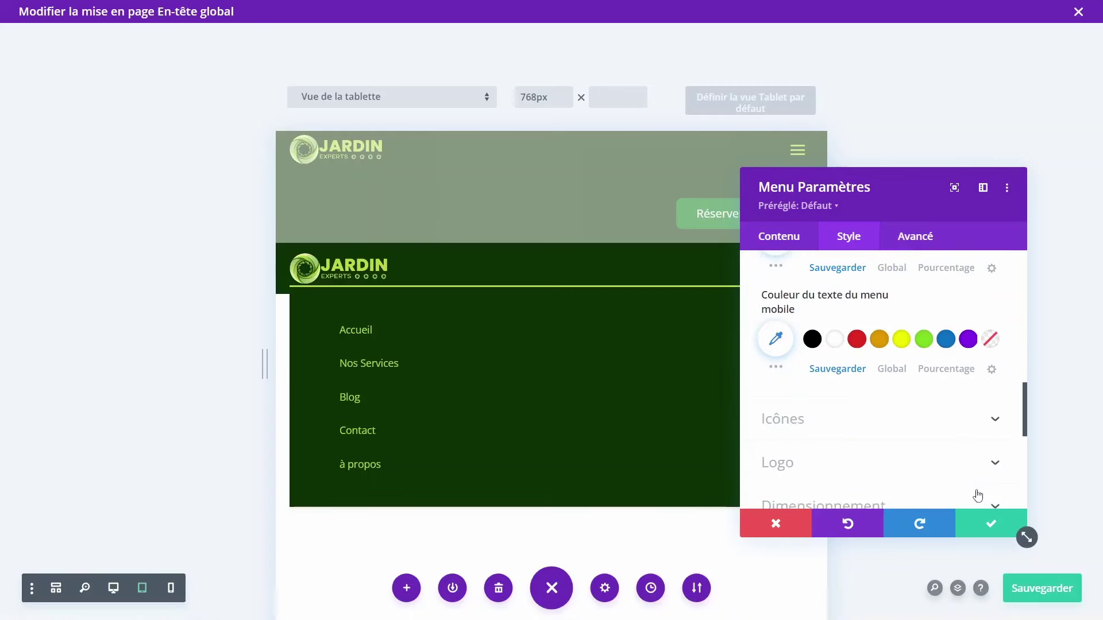
left_click(986, 521)
left_click(1042, 588)
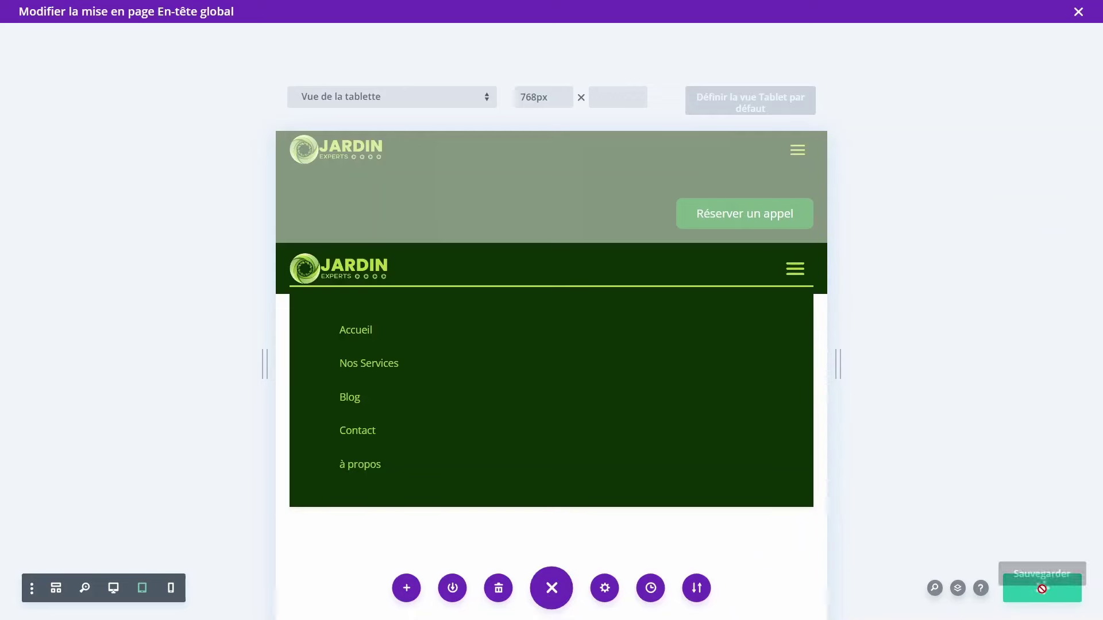
left_click(114, 587)
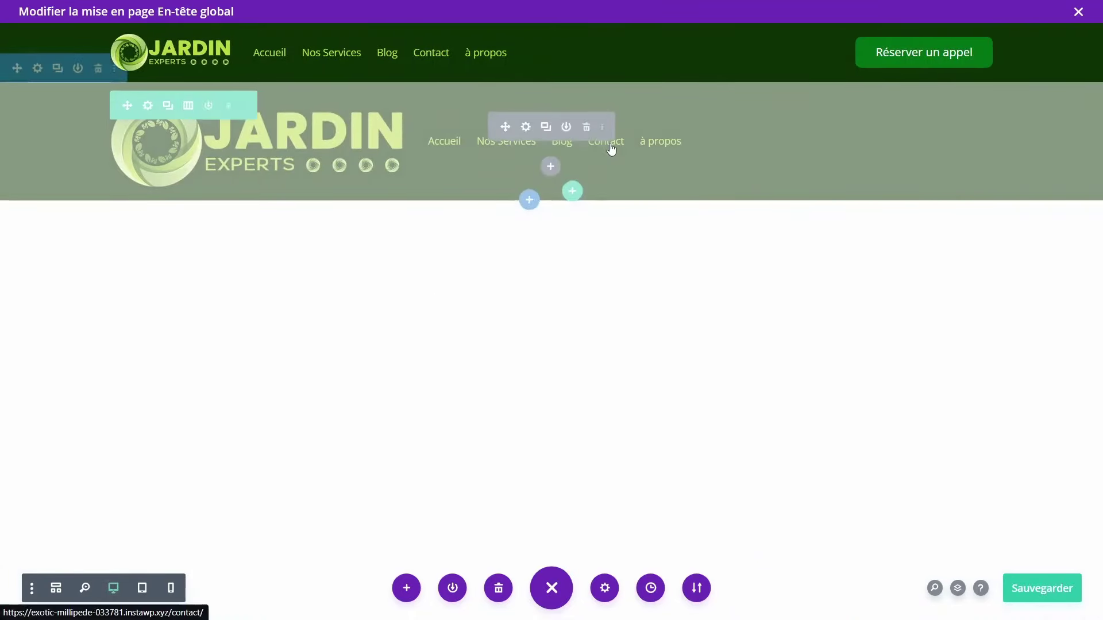
left_click(1050, 594)
Step: Set the desktop header section's sticky position (Position collante) to Rester en haut, and save the section settings and header layout
left_click(219, 63)
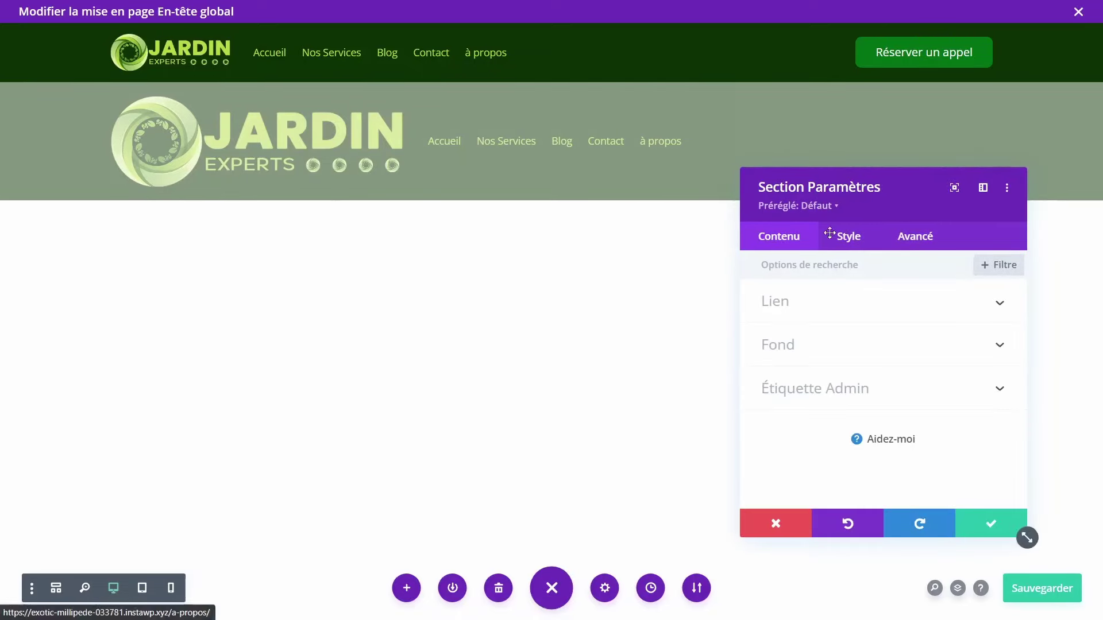
left_click(984, 520)
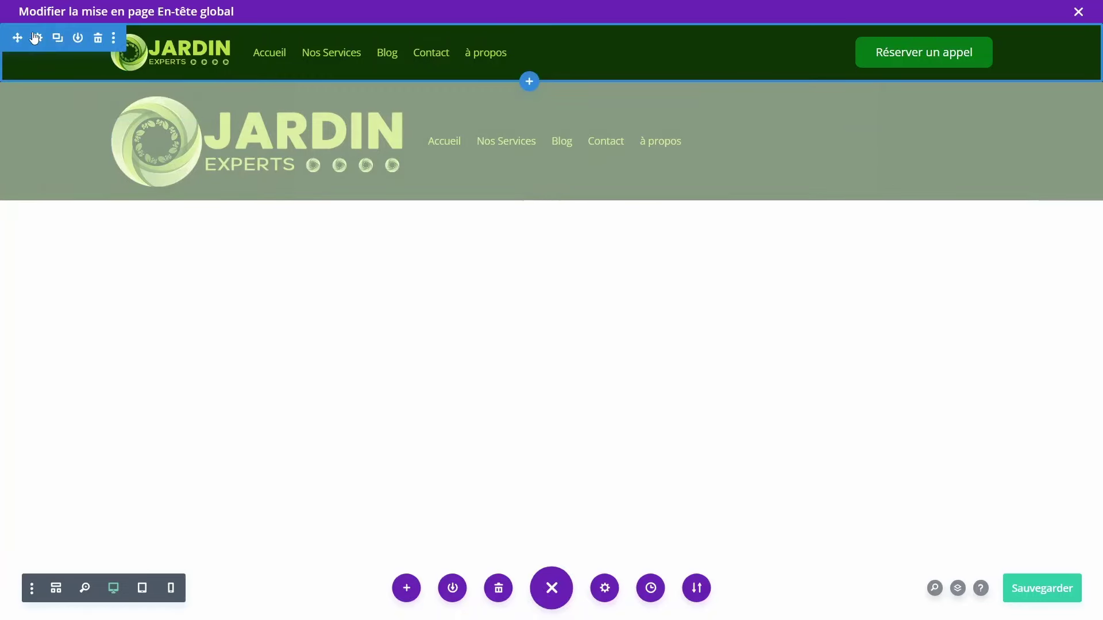
left_click(36, 38)
left_click(914, 236)
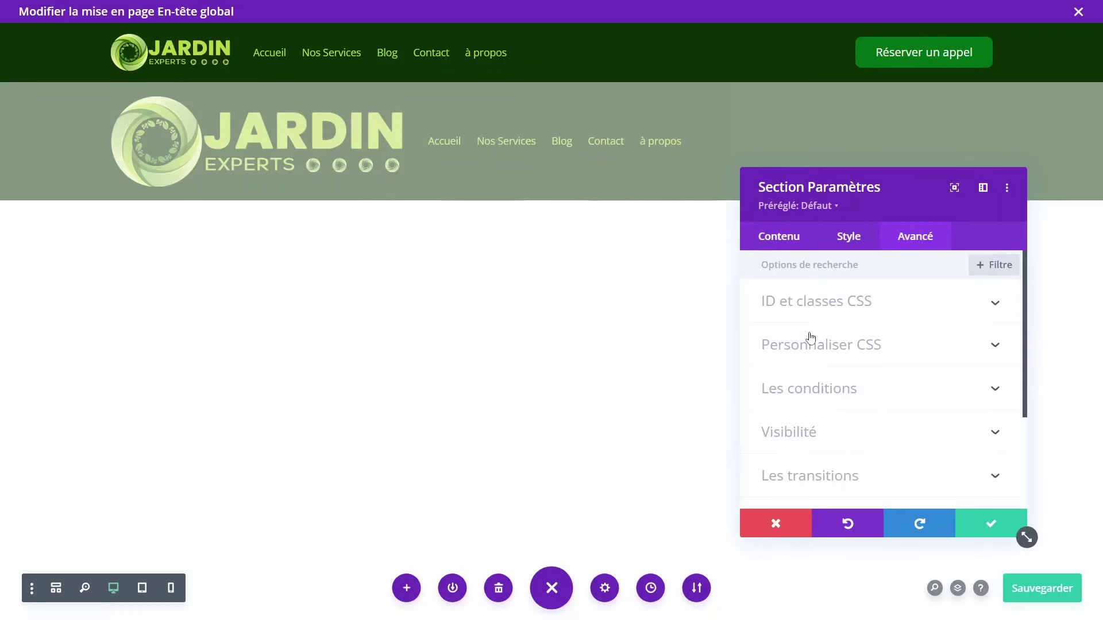
scroll(817, 406, "down", 3)
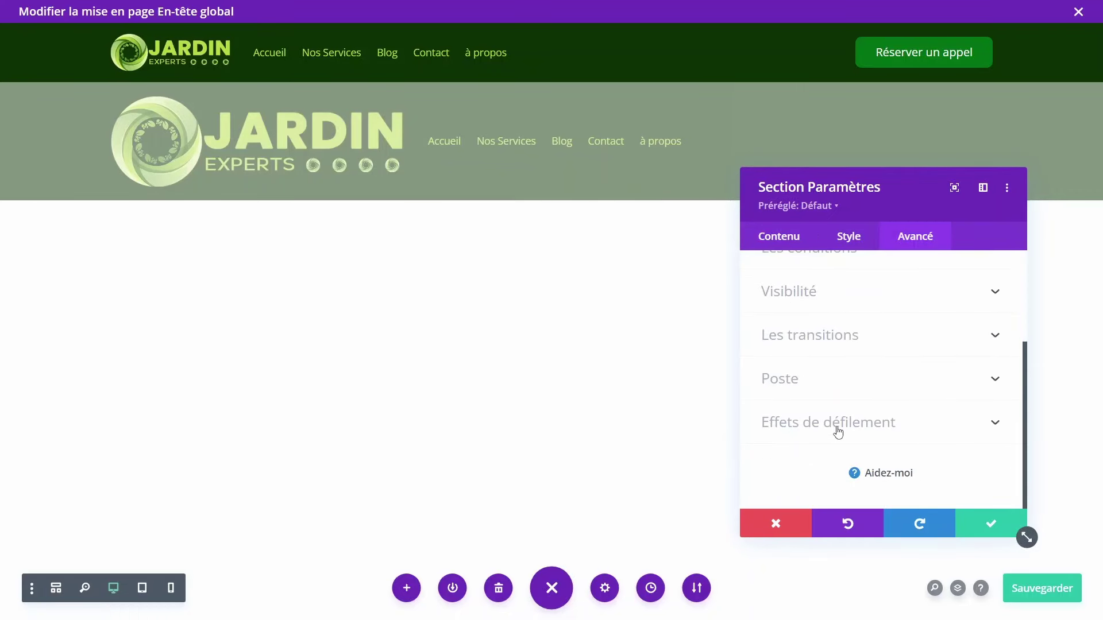
left_click(804, 428)
left_click_drag(890, 195, 172, 64)
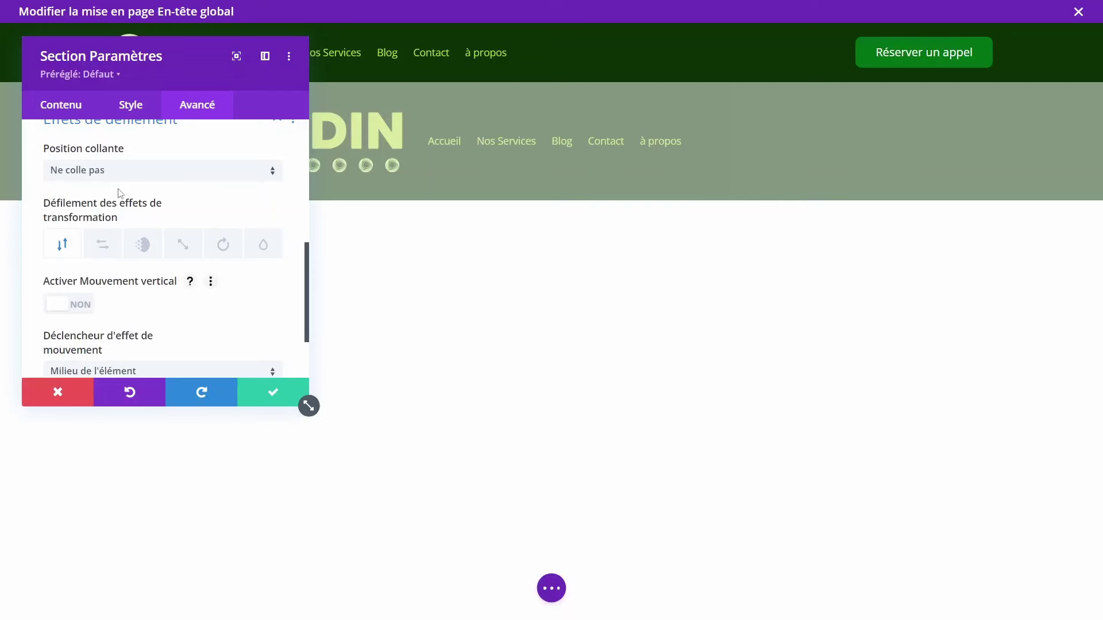
left_click(132, 171)
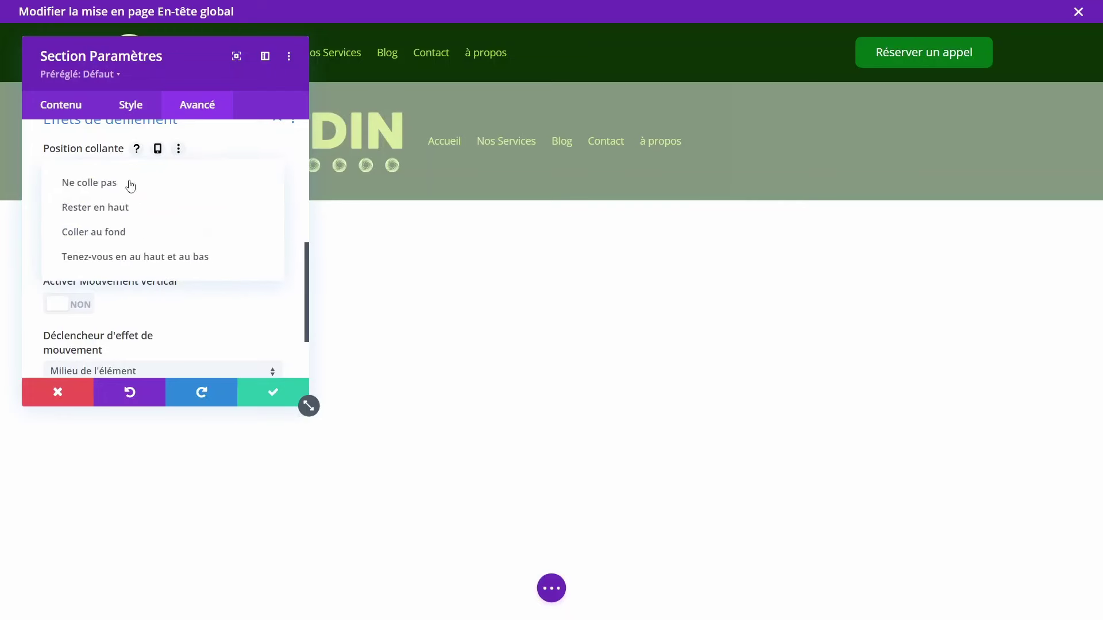
left_click(127, 216)
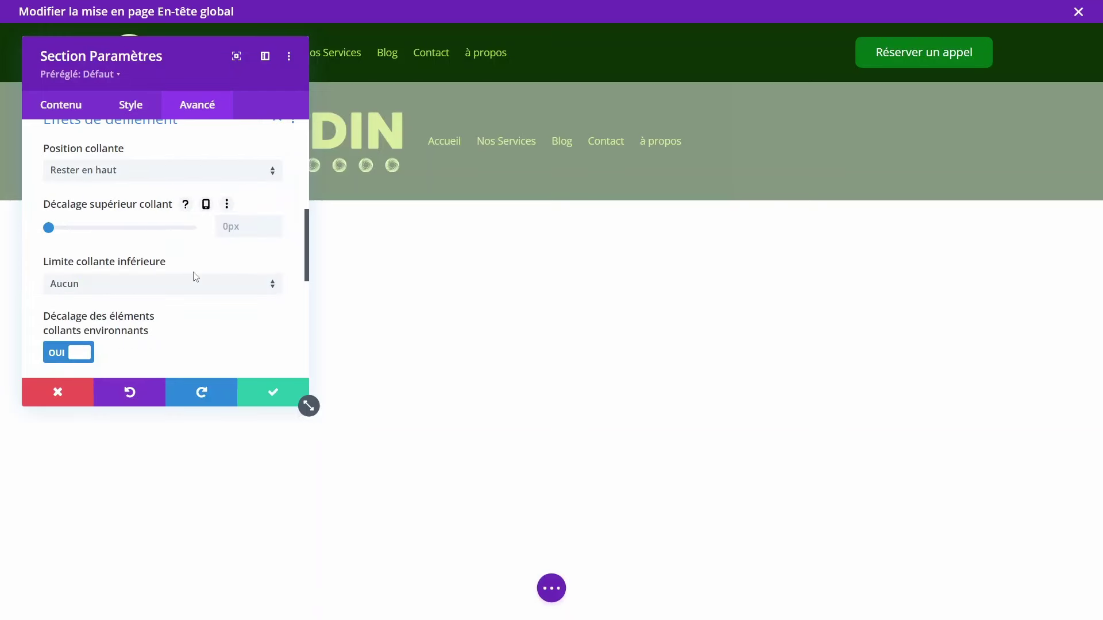
left_click(270, 390)
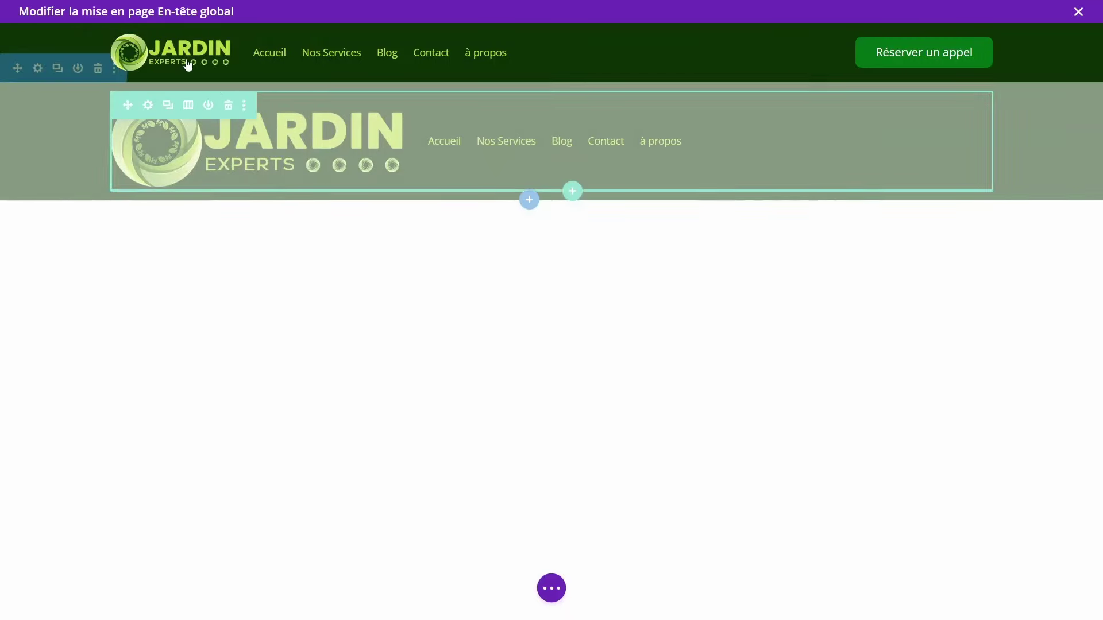
mouse_move(1088, 544)
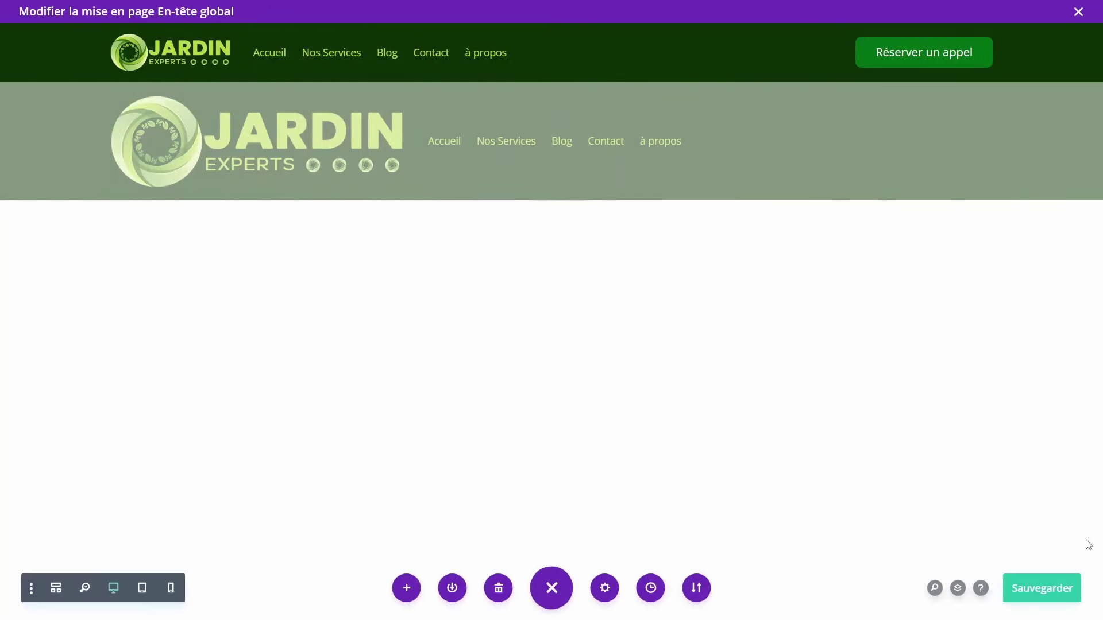
left_click(1040, 584)
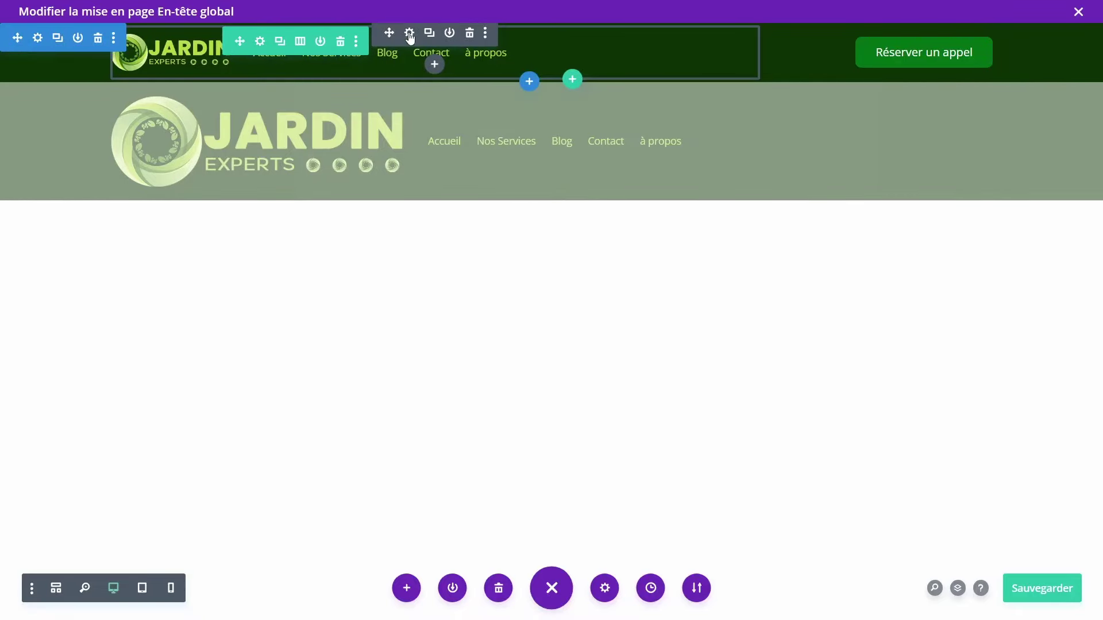
Step: Enable a separate sticky-state value for the logo width (Largeur du logo) in the desktop header's menu module
left_click(410, 33)
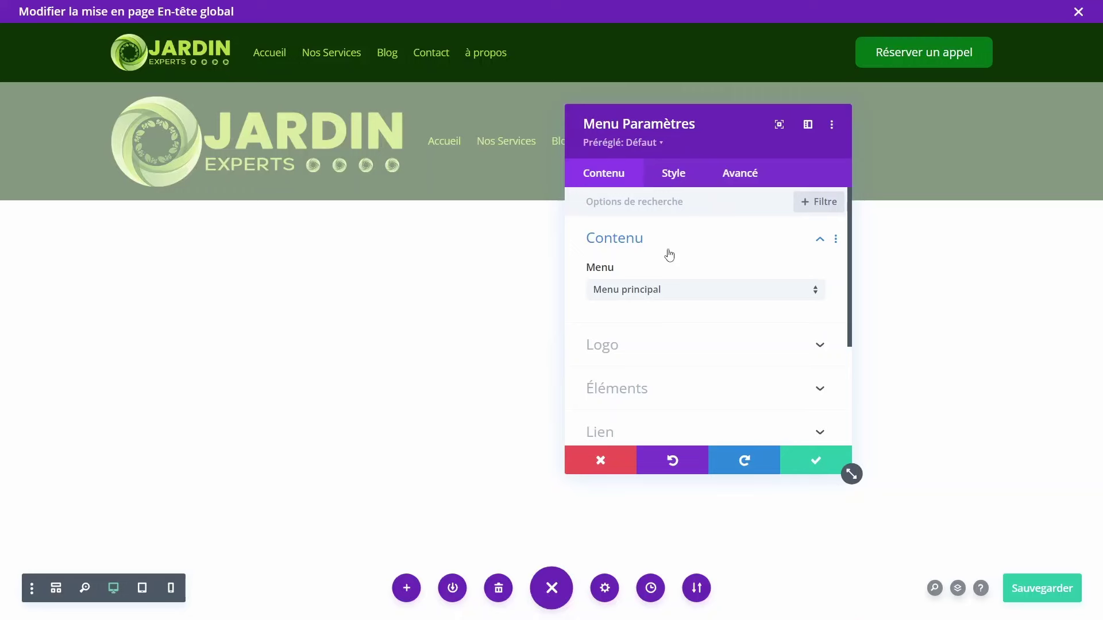
left_click(668, 176)
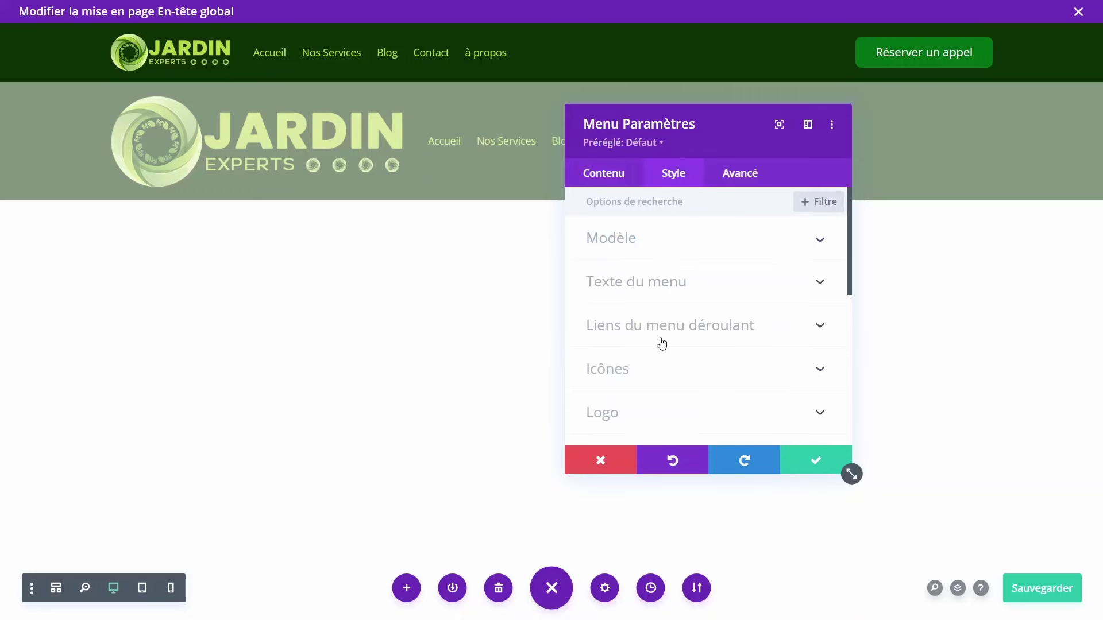
scroll(660, 343, "down", 2)
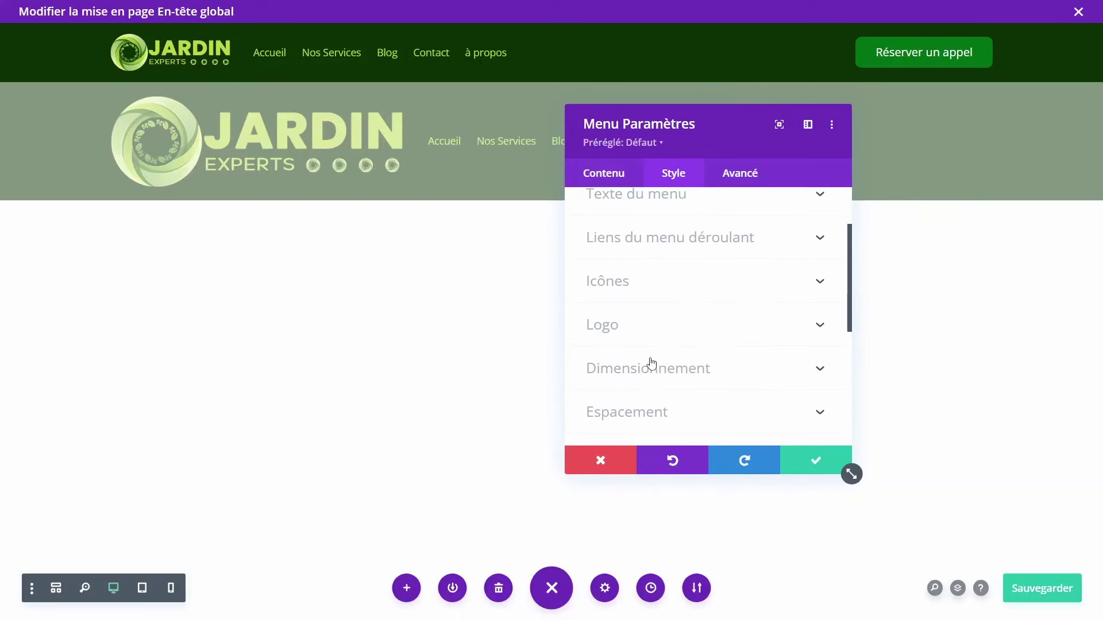
left_click(652, 363)
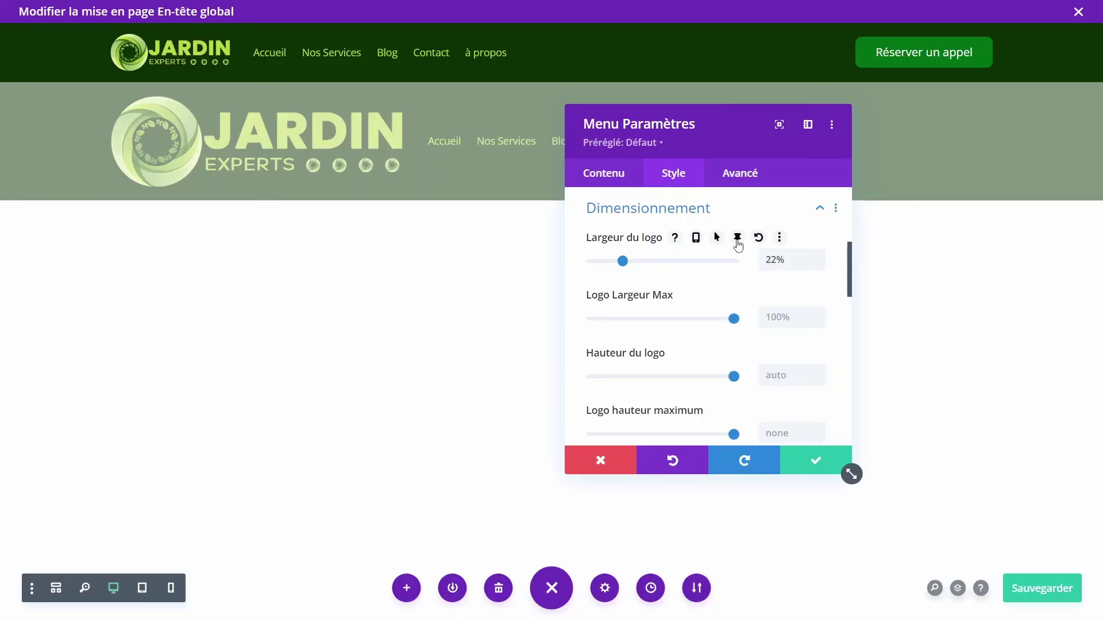
left_click(737, 238)
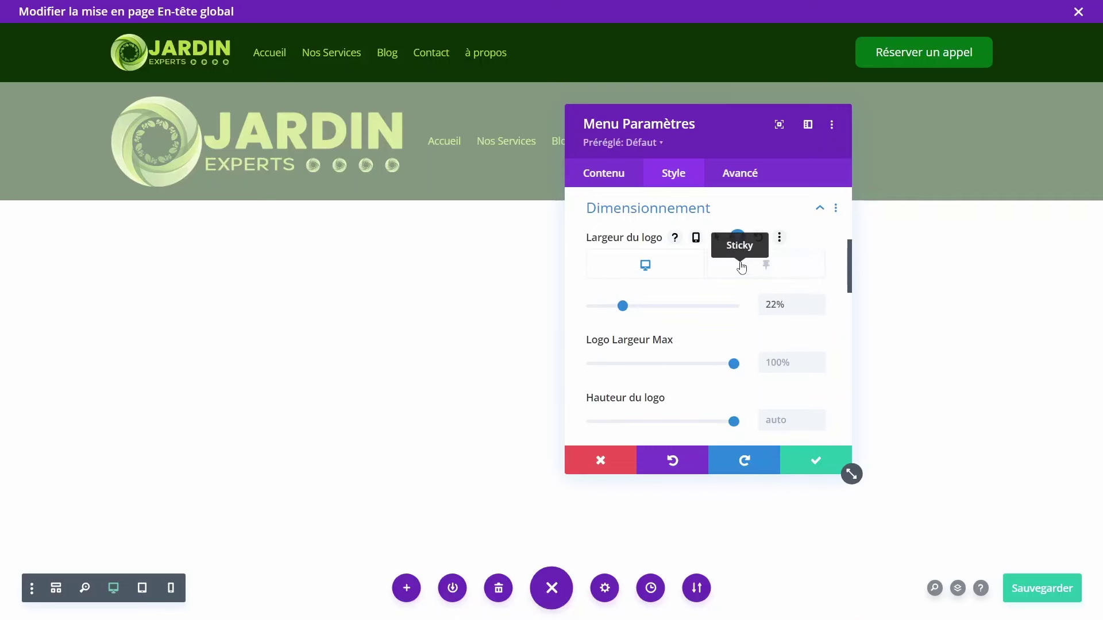
left_click(741, 267)
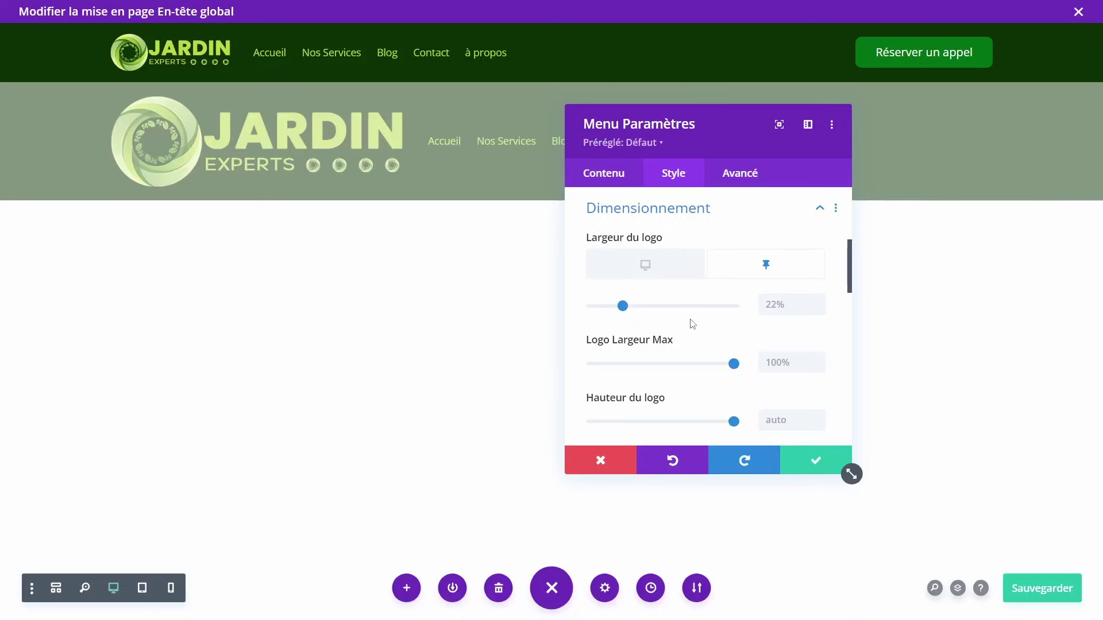
Step: Set the sticky logo width to 18%, compare it with the desktop state, and save the menu settings
left_click(819, 309)
left_click(819, 311)
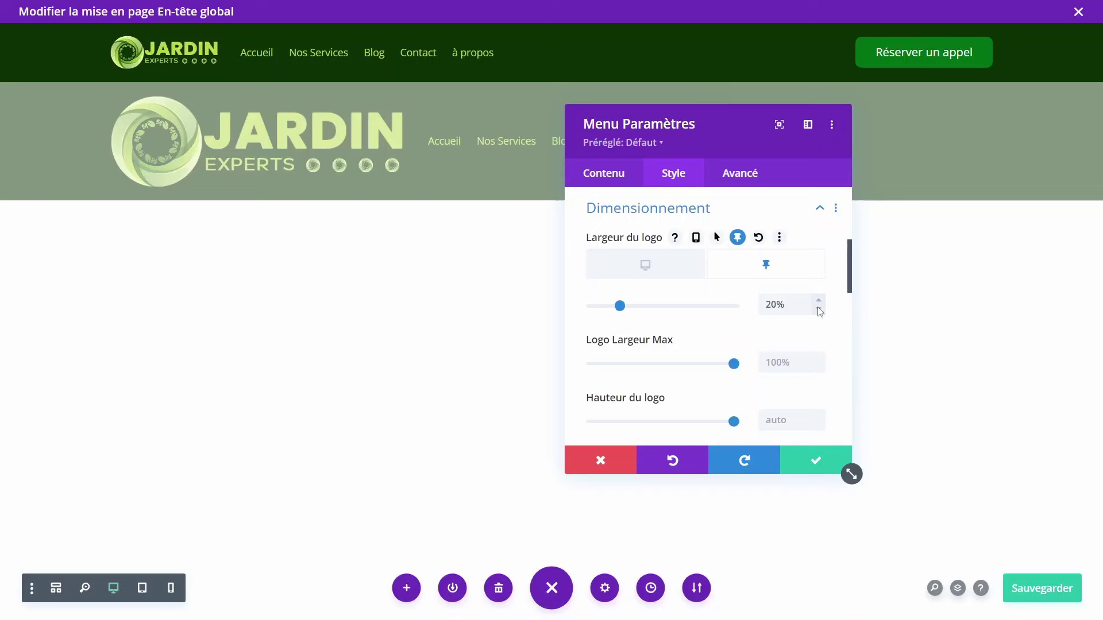
left_click(819, 312)
left_click(683, 269)
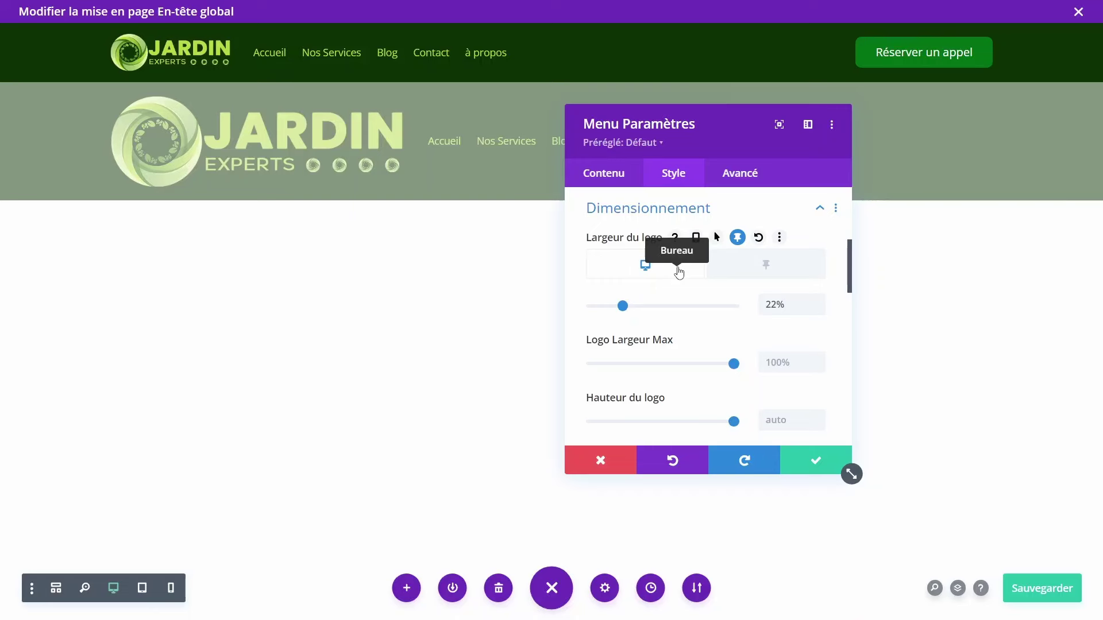
left_click(761, 273)
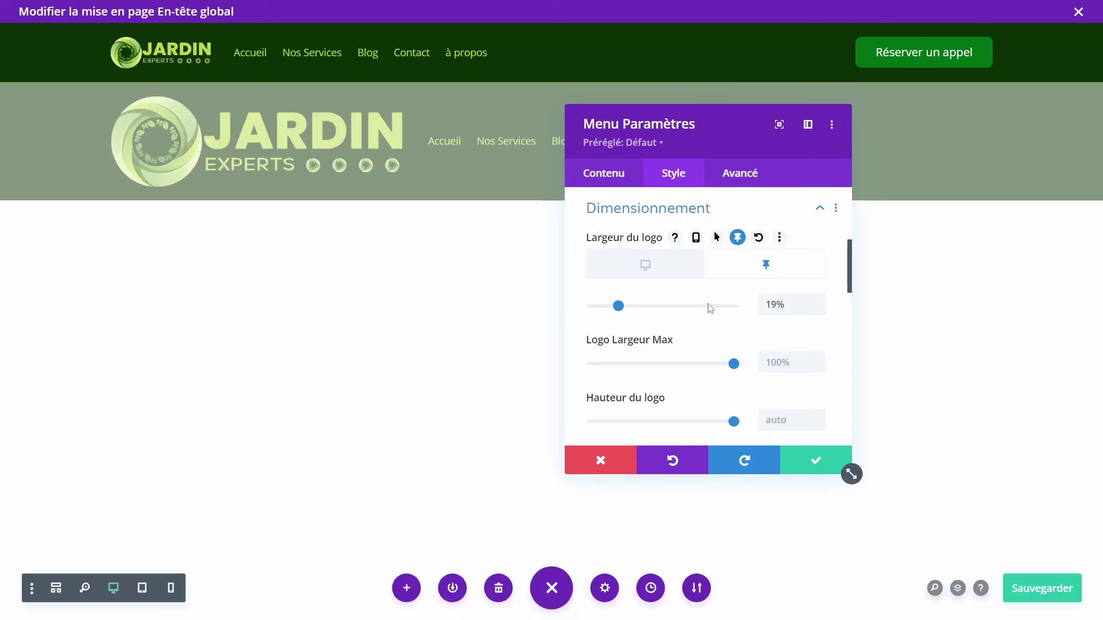
scroll(820, 298, "down", 1)
left_click(819, 291)
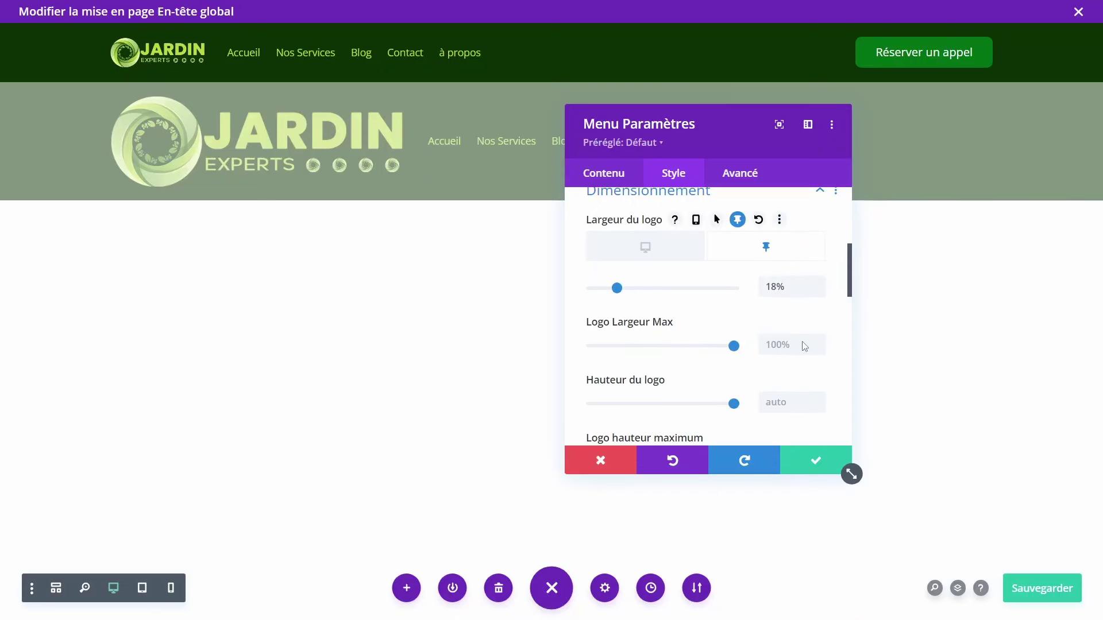
left_click(811, 462)
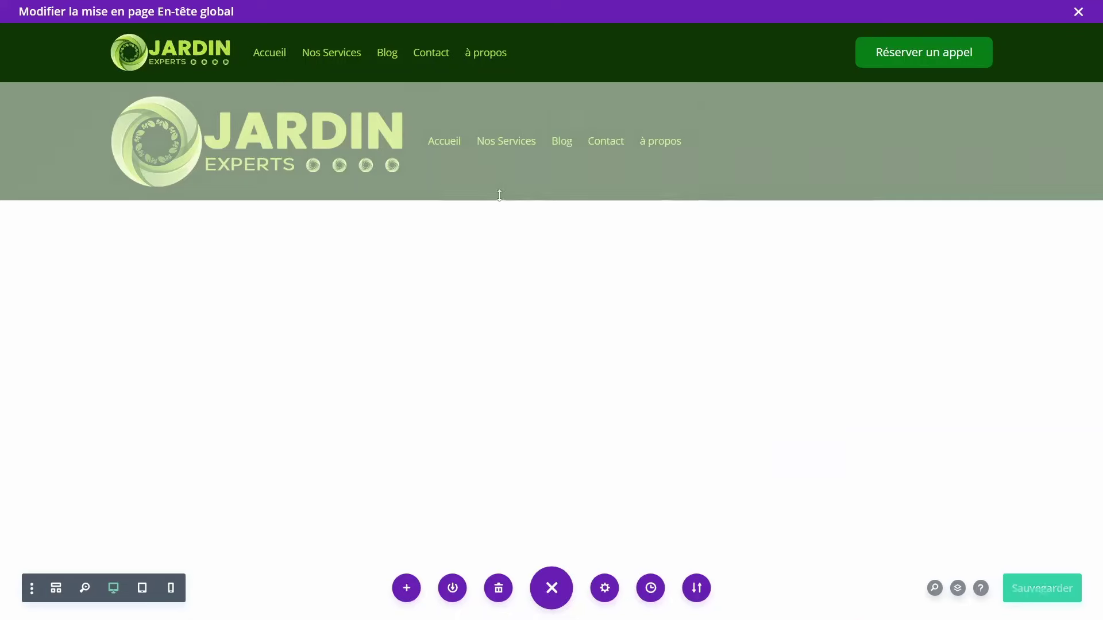
Step: Set the desktop header menu's text size (Menu Taille du Texte) to 16px
left_click(410, 35)
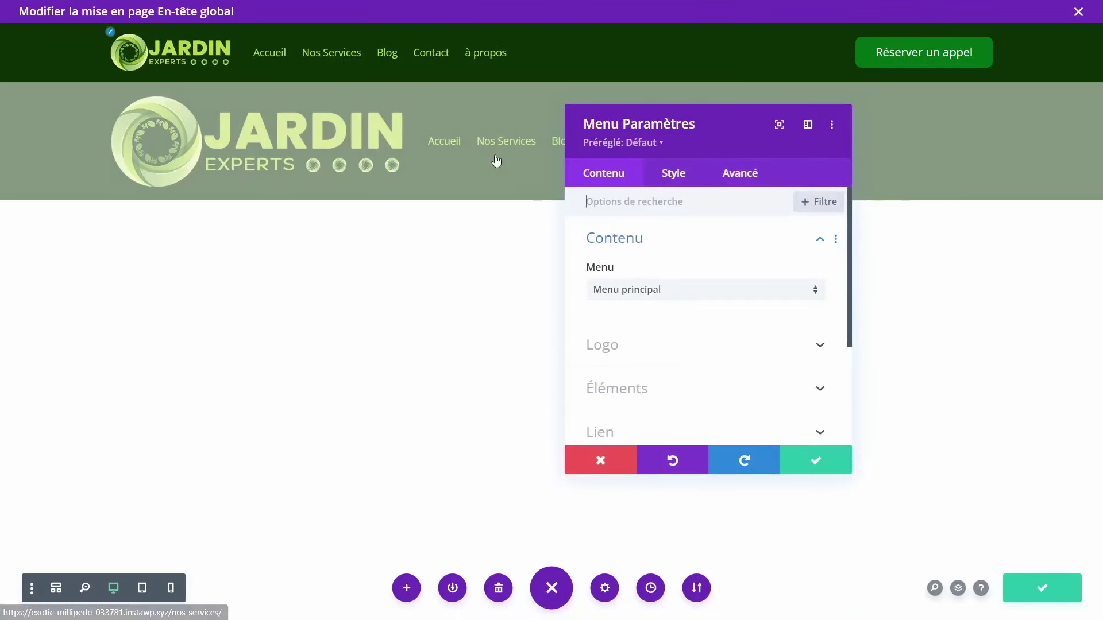
left_click(665, 185)
scroll(671, 268, "down", 1)
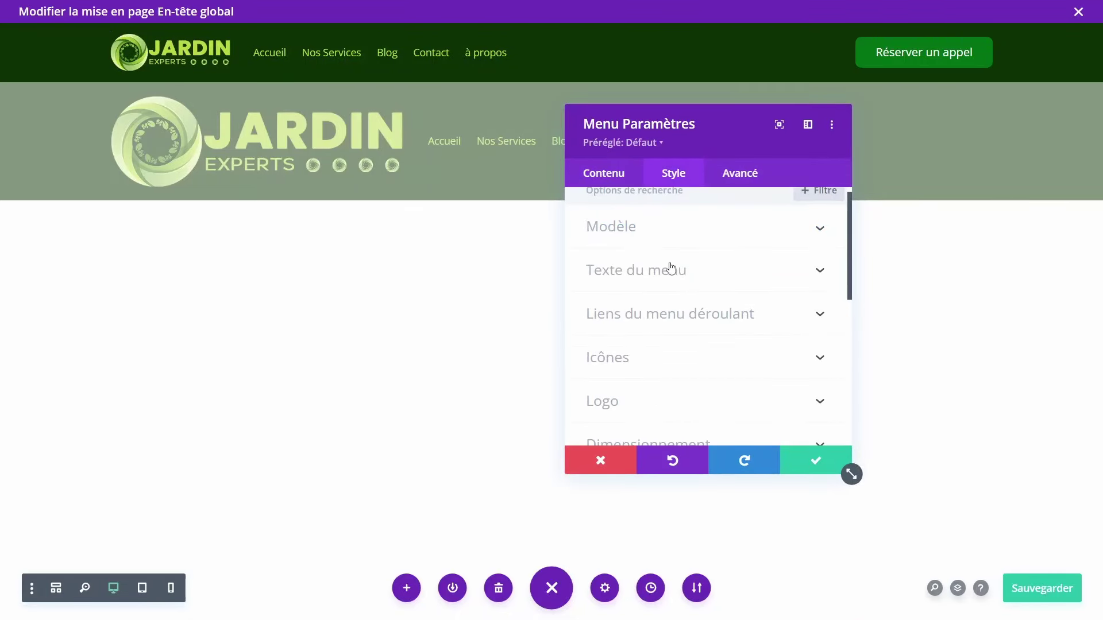
left_click(671, 268)
scroll(667, 357, "down", 3)
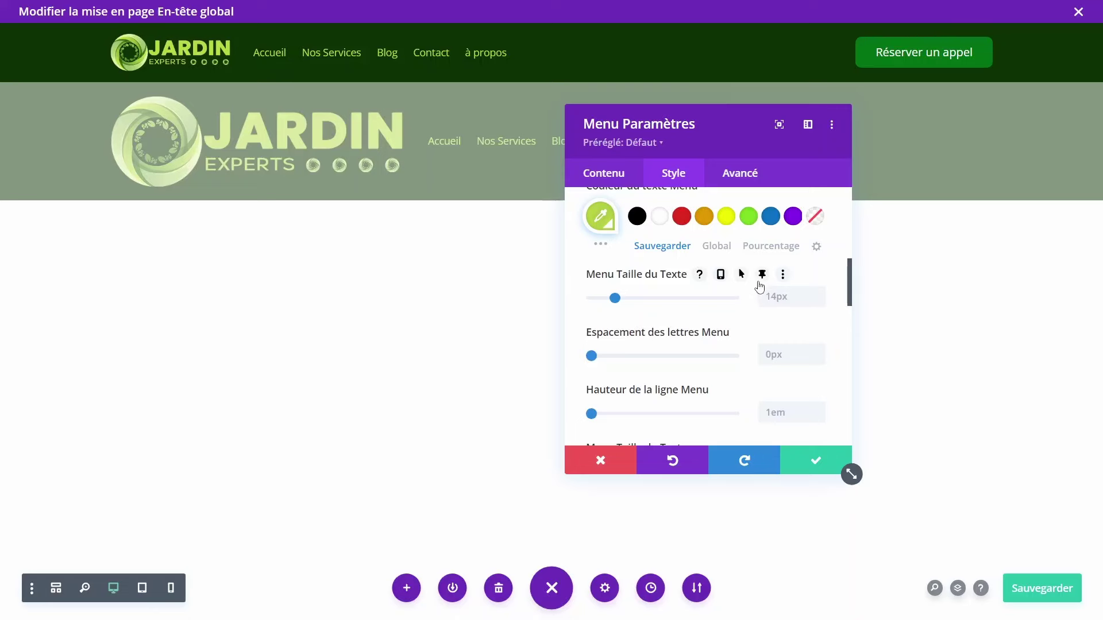
left_click(818, 294)
left_click(818, 294)
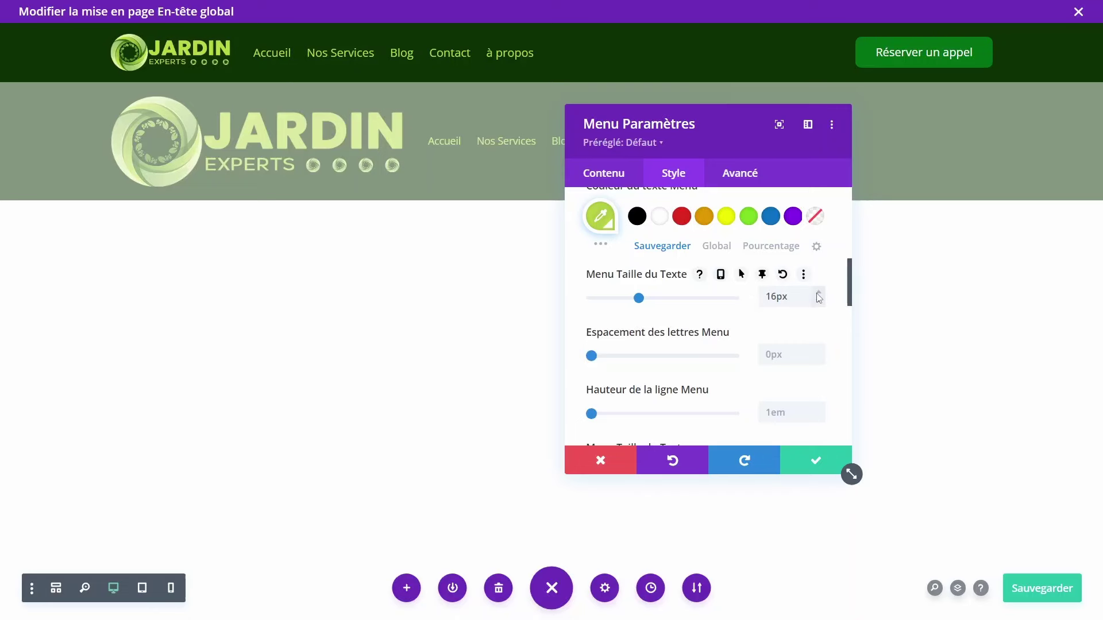
Step: Set the menu's sticky-state text size to 14px, compare it with the desktop state, and save the menu settings
left_click(762, 277)
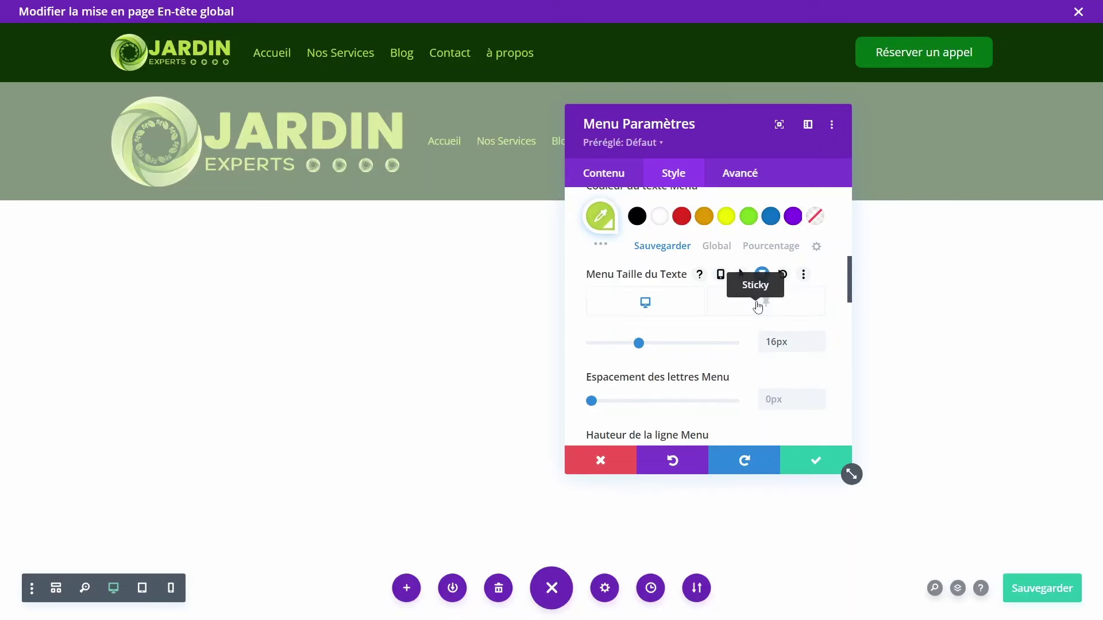
left_click(767, 306)
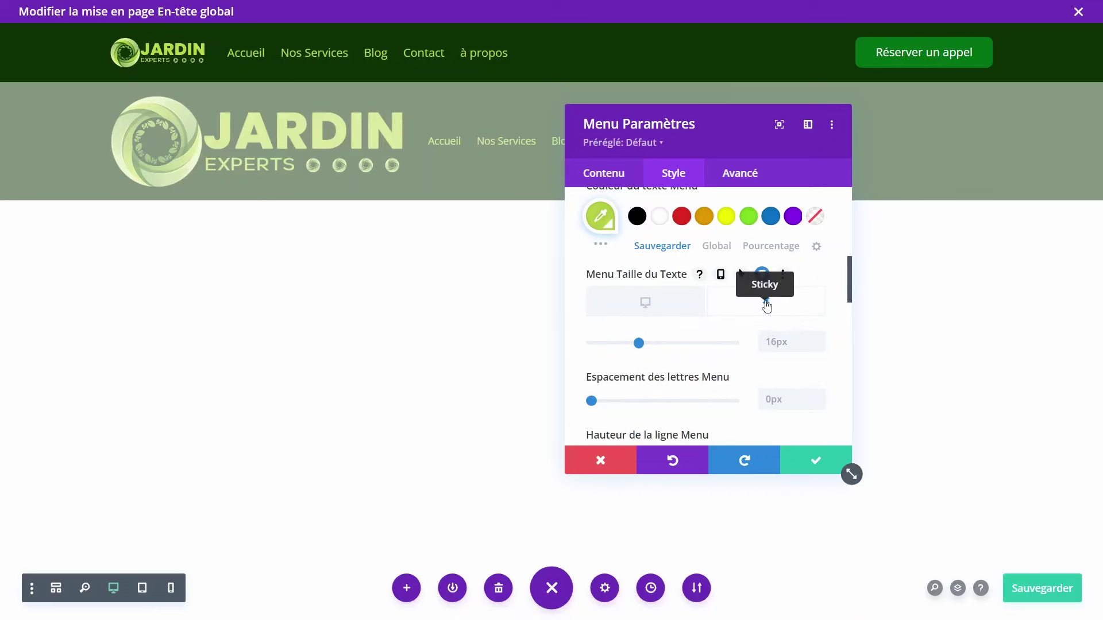
left_click(817, 346)
left_click(817, 346)
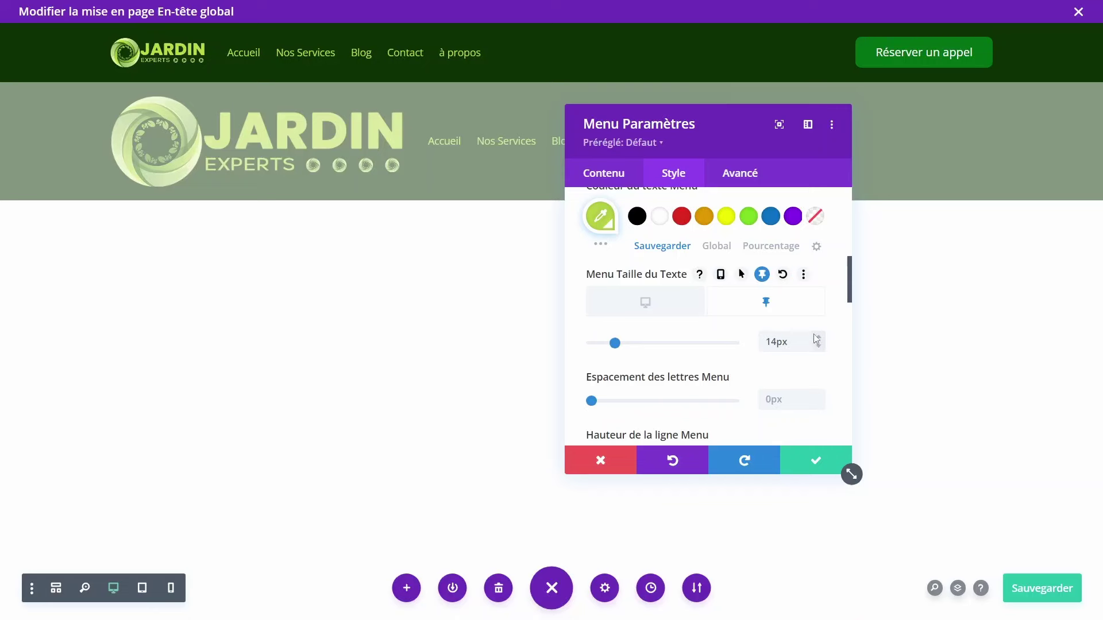
left_click(642, 302)
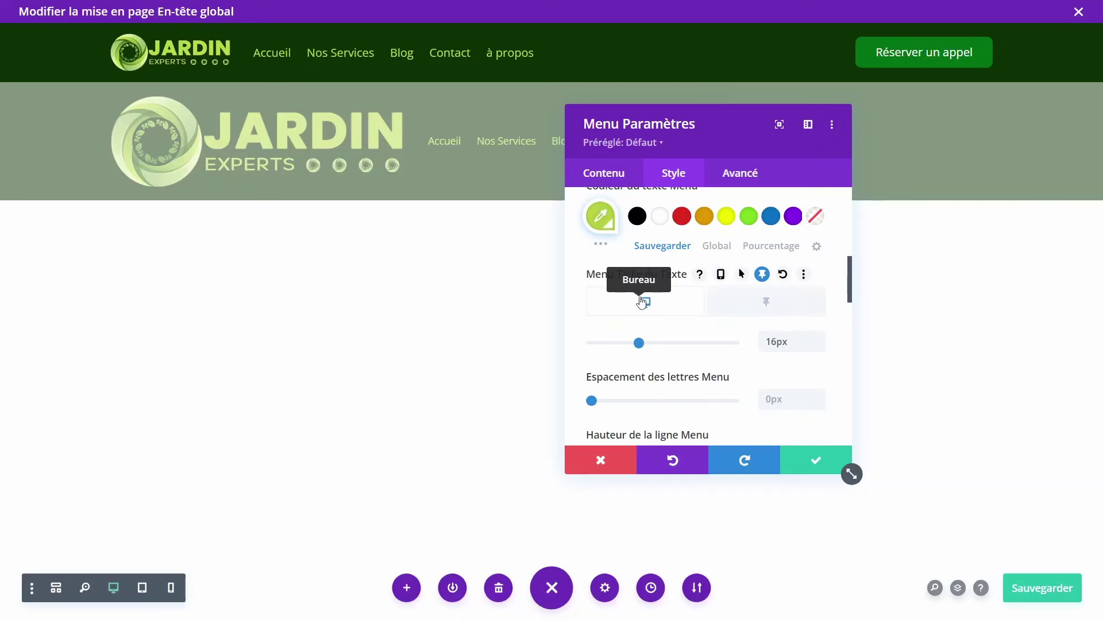
left_click(763, 309)
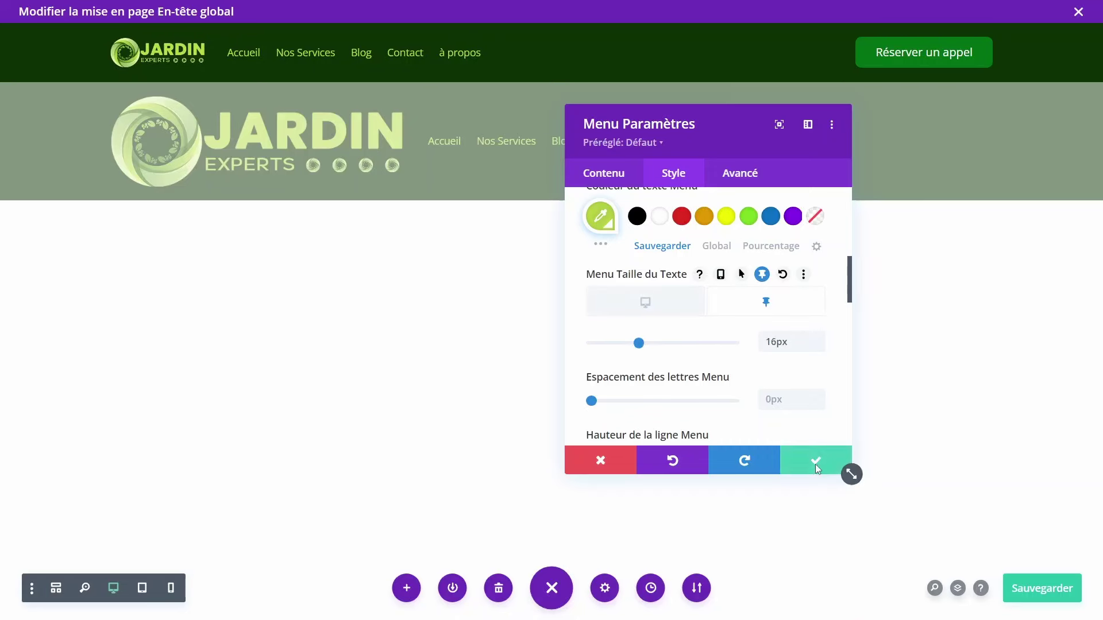
left_click(815, 464)
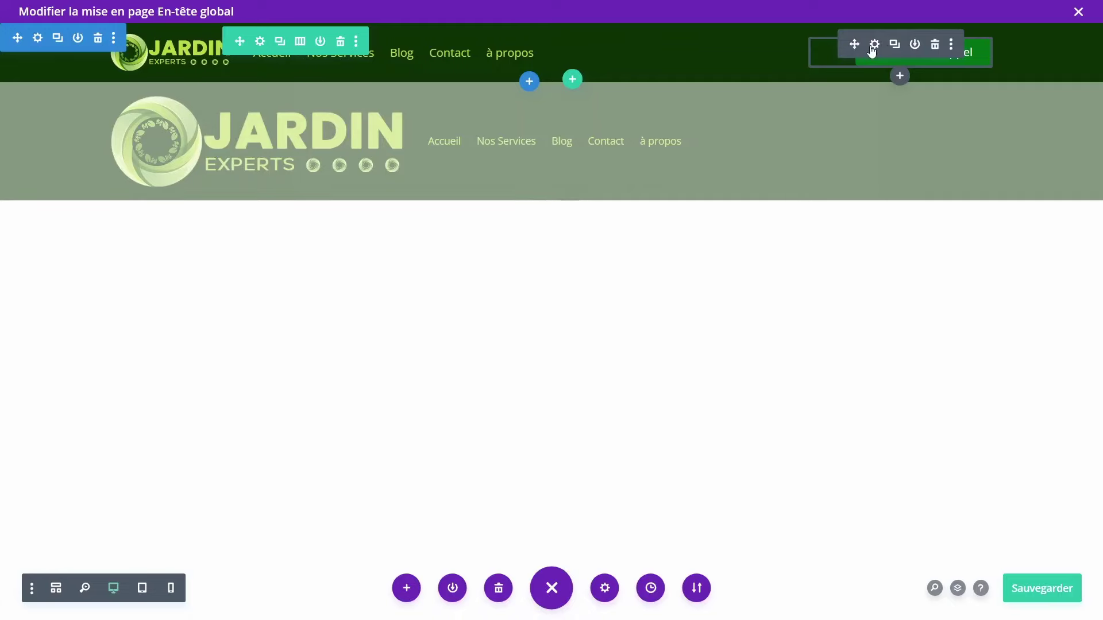
Step: Set the sticky-state text size of the Réserver un appel button to 14px and save the button settings
left_click(873, 49)
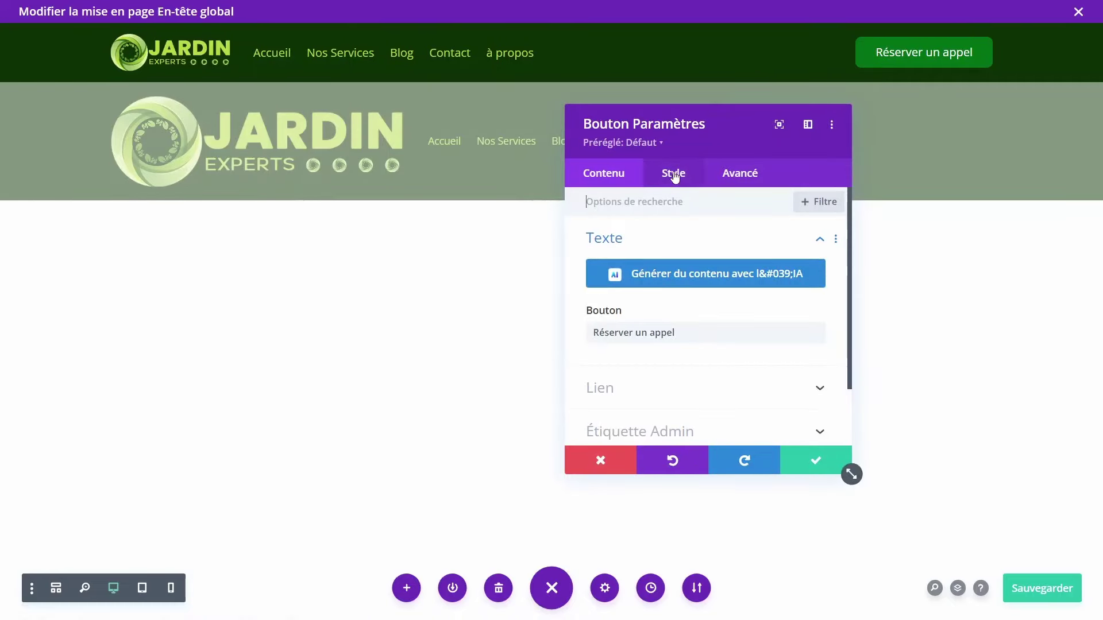
left_click(674, 176)
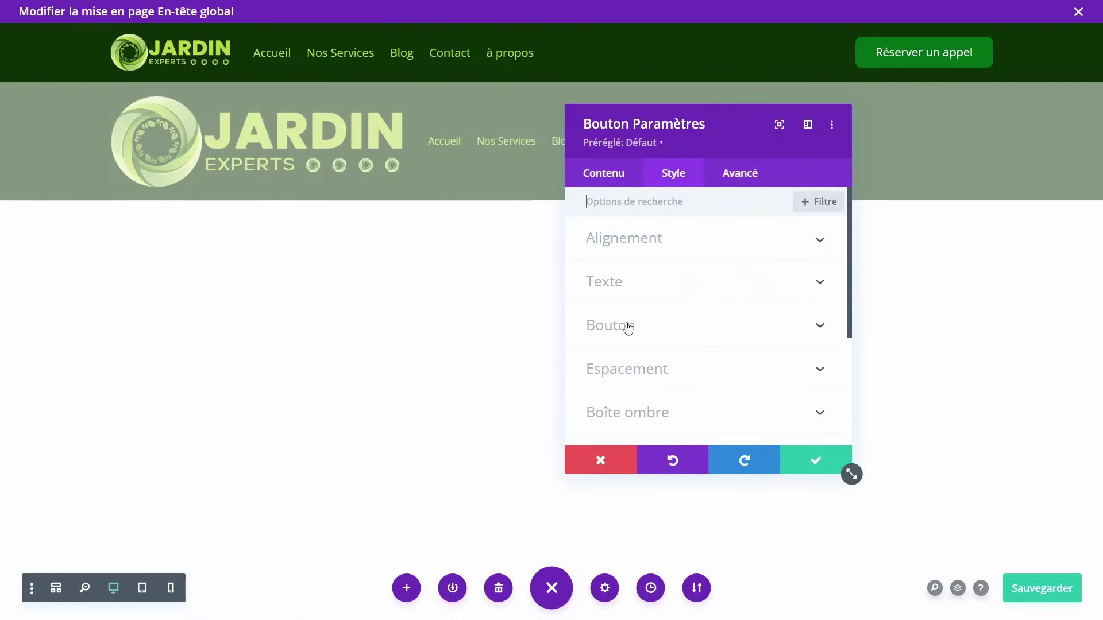
left_click(628, 327)
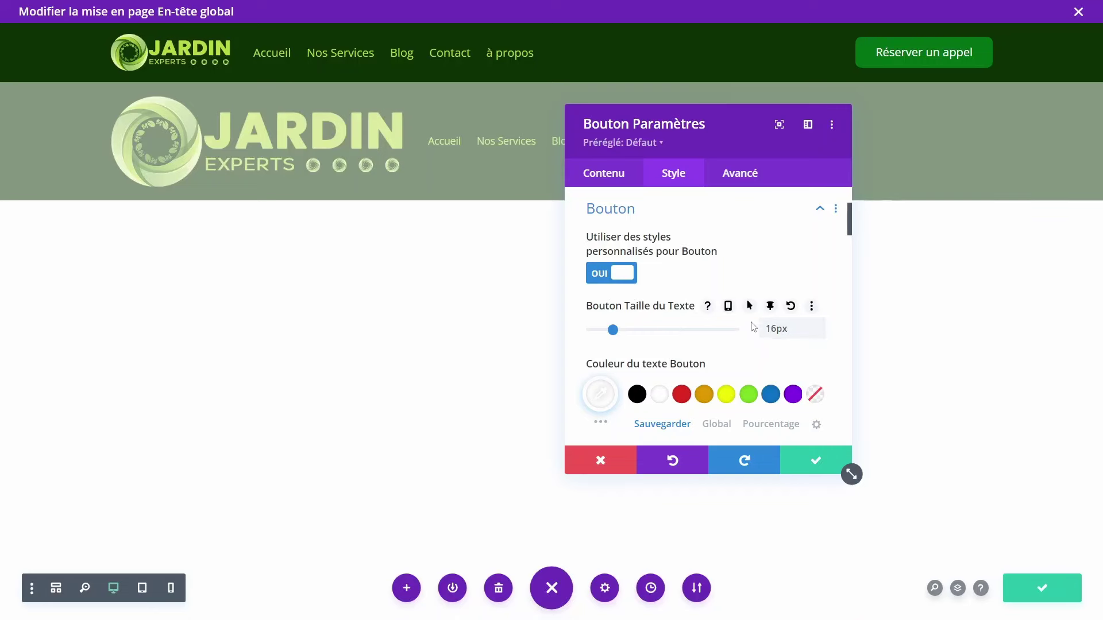
left_click(769, 305)
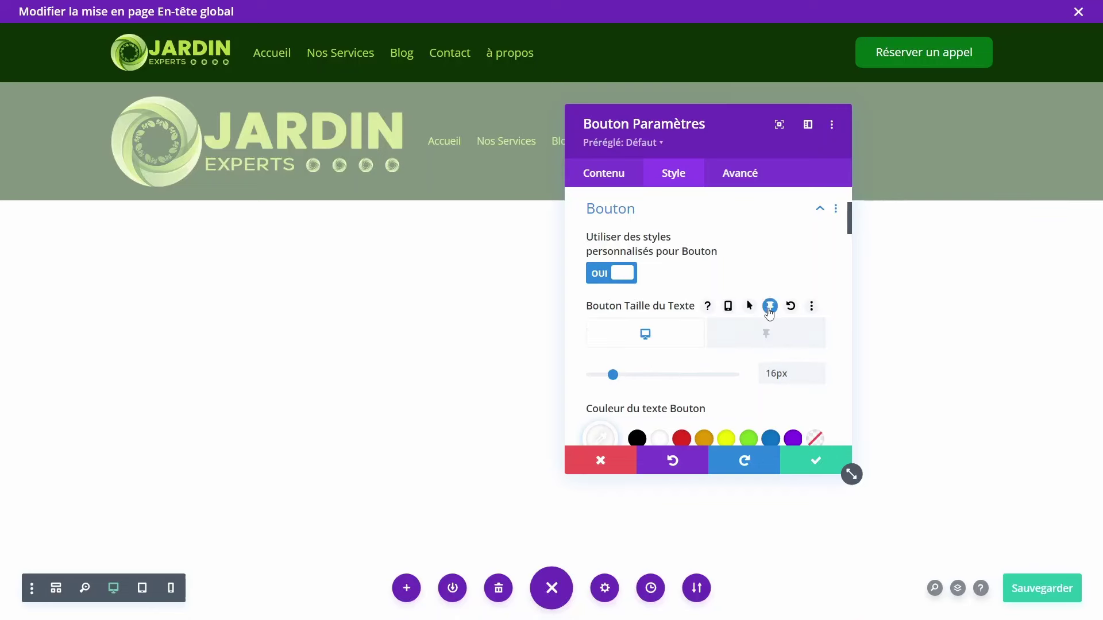
left_click(774, 337)
left_click(818, 379)
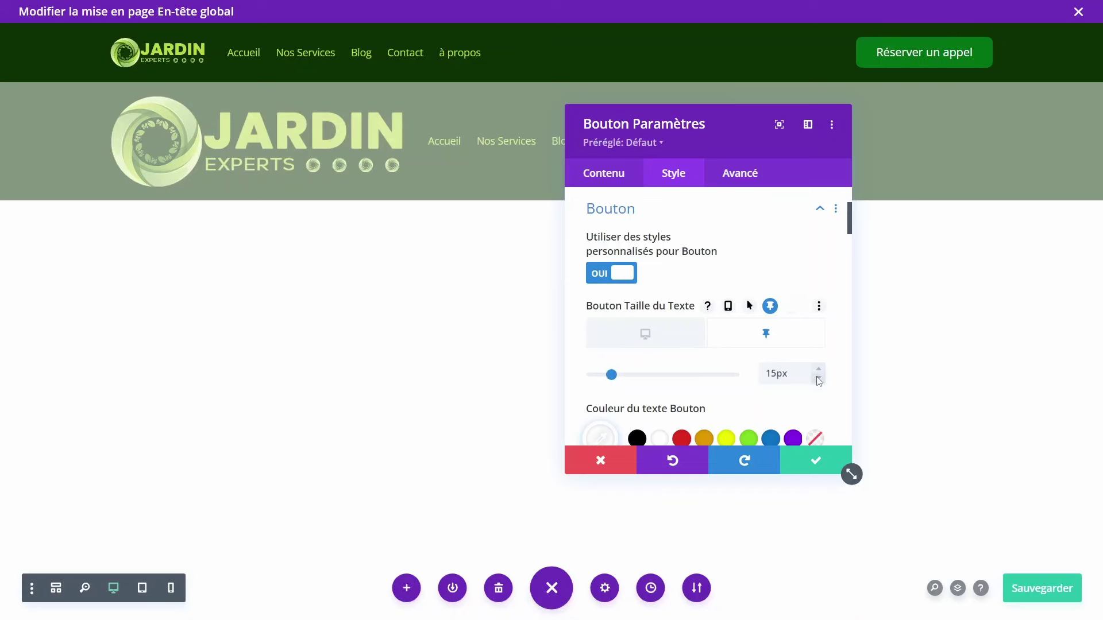
left_click(819, 379)
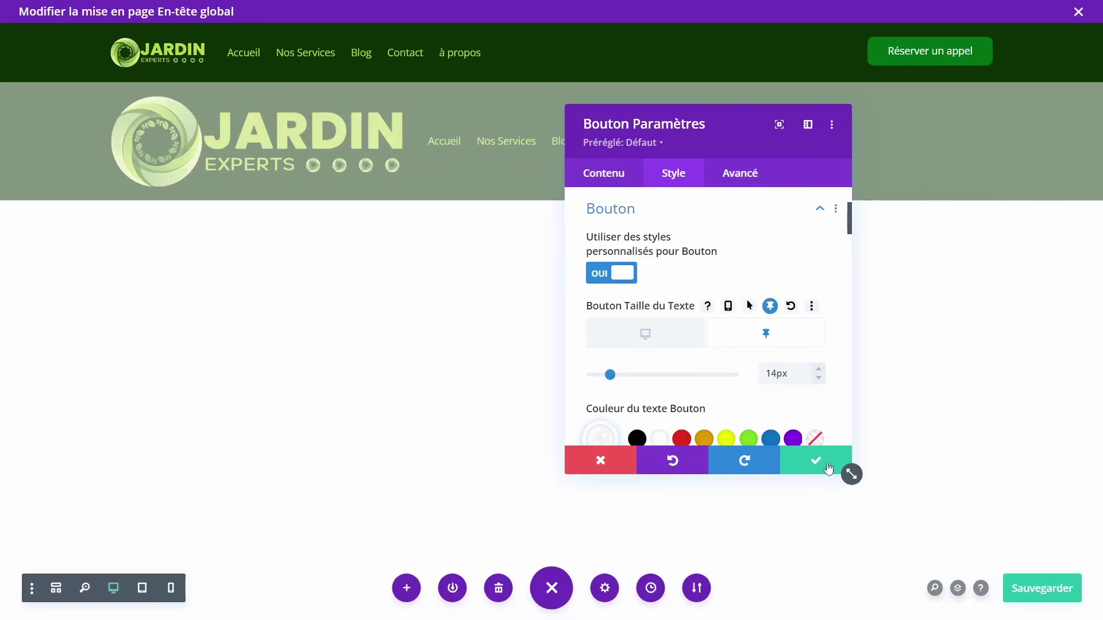
left_click(808, 461)
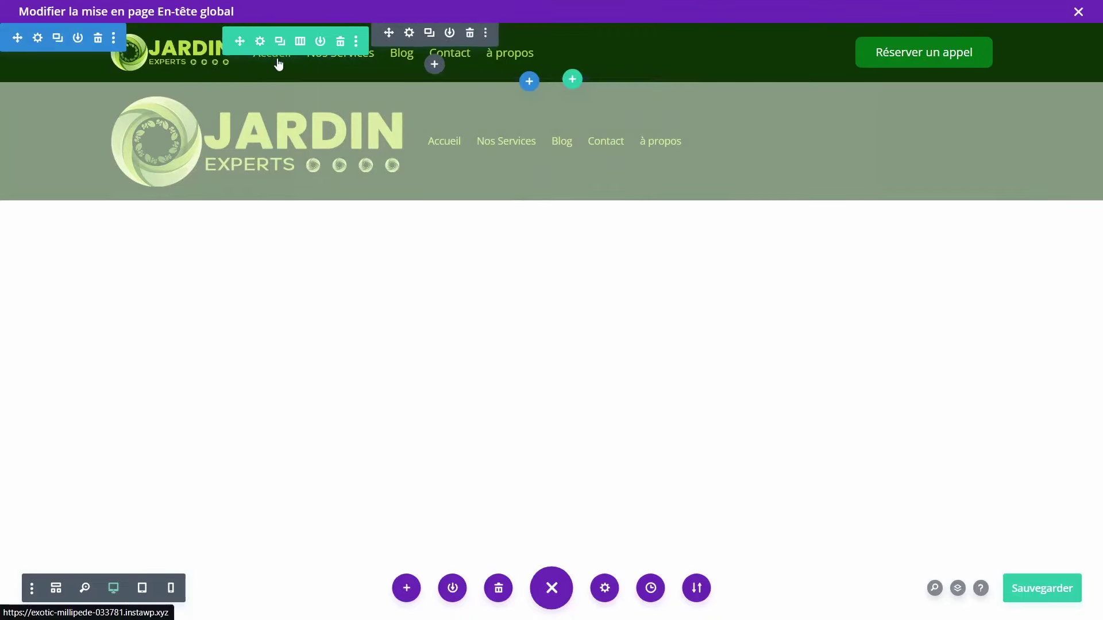
Step: Set the desktop header section's sticky top and bottom padding (Marge interne) to 0px, and save the section settings and header layout
left_click(38, 38)
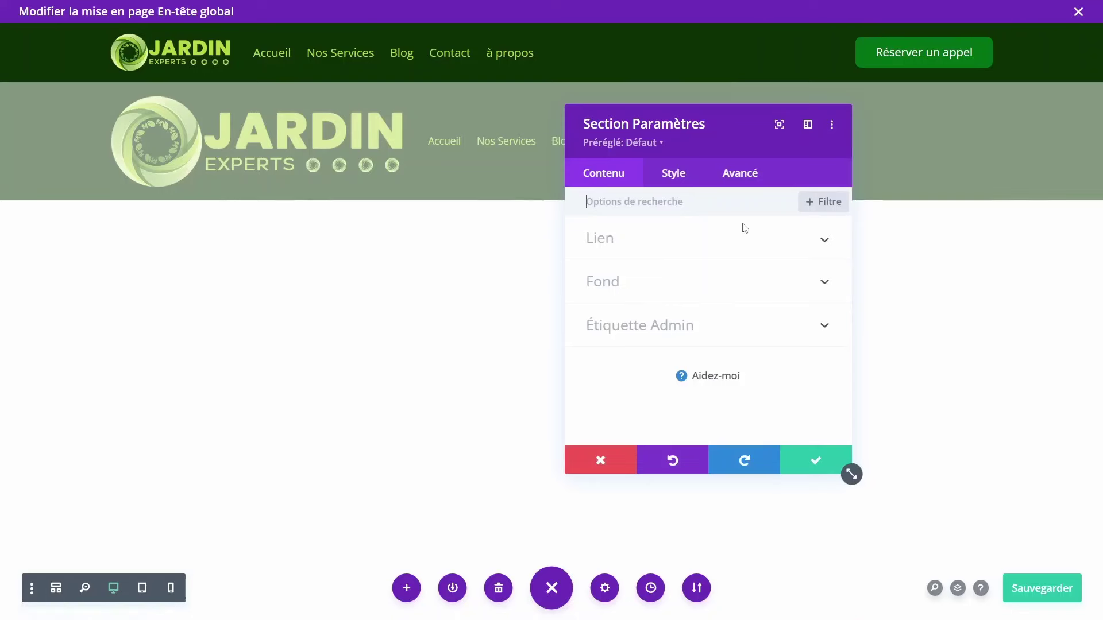
left_click(692, 170)
left_click(628, 371)
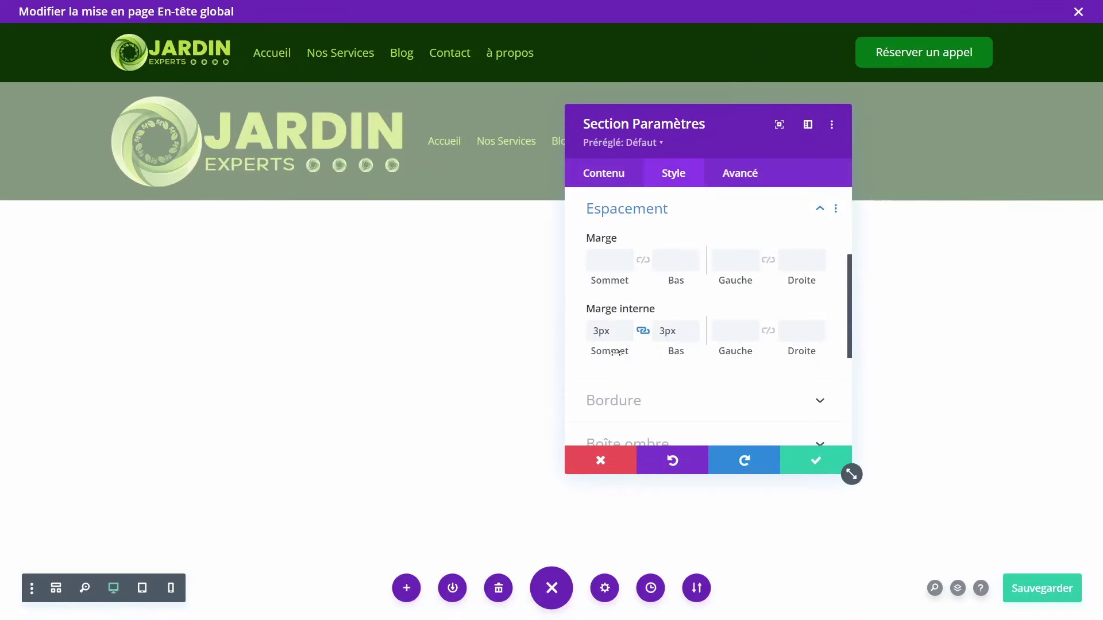
left_click(735, 309)
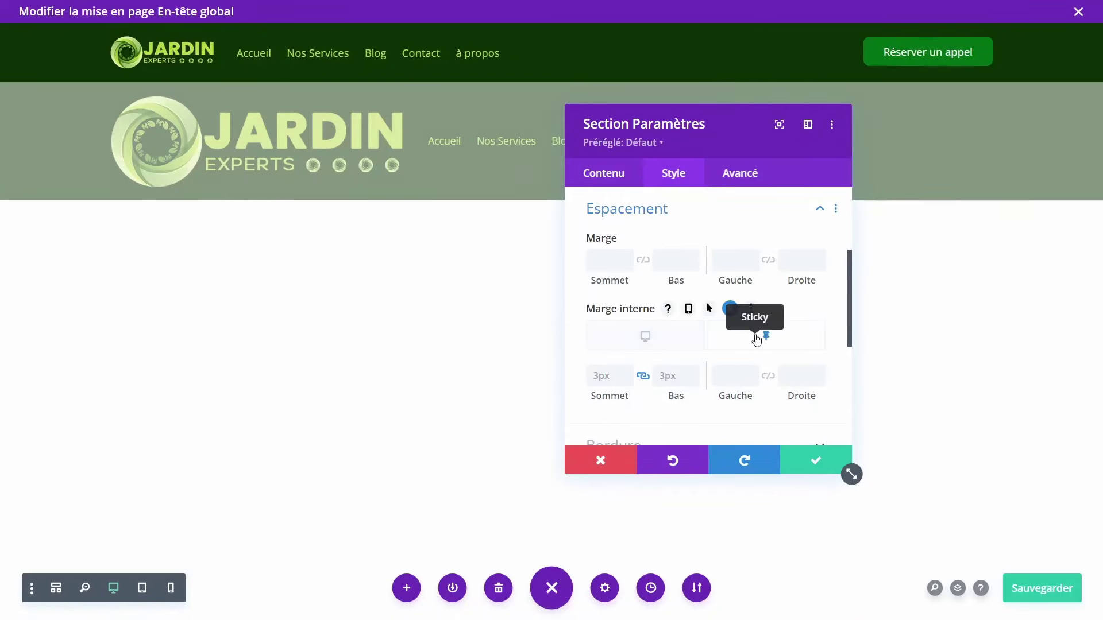
left_click(626, 381)
left_click(625, 381)
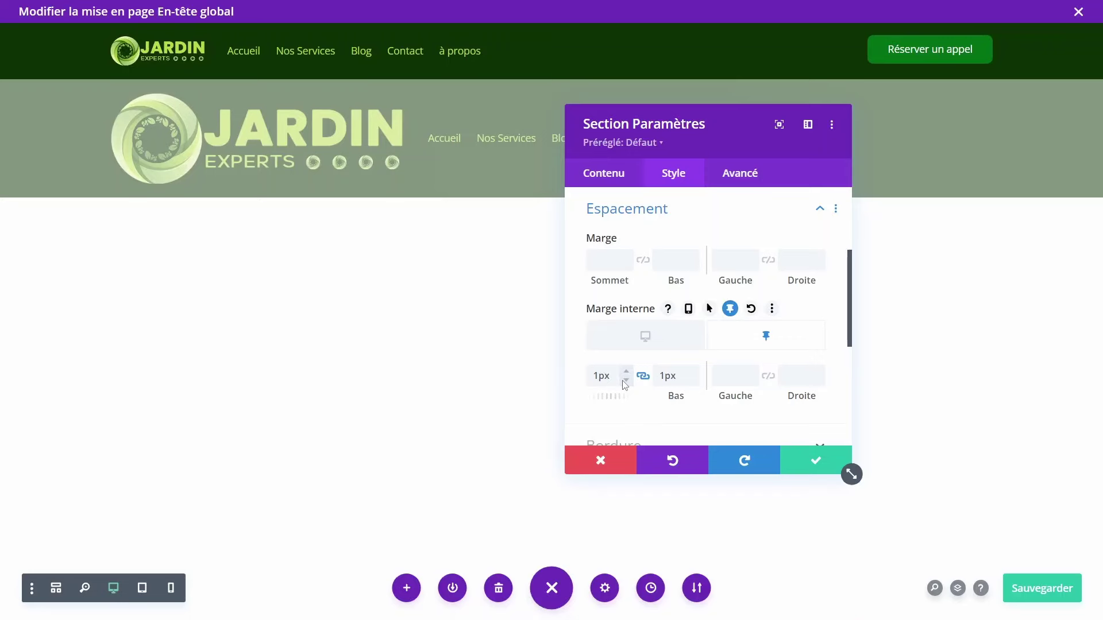
left_click(625, 380)
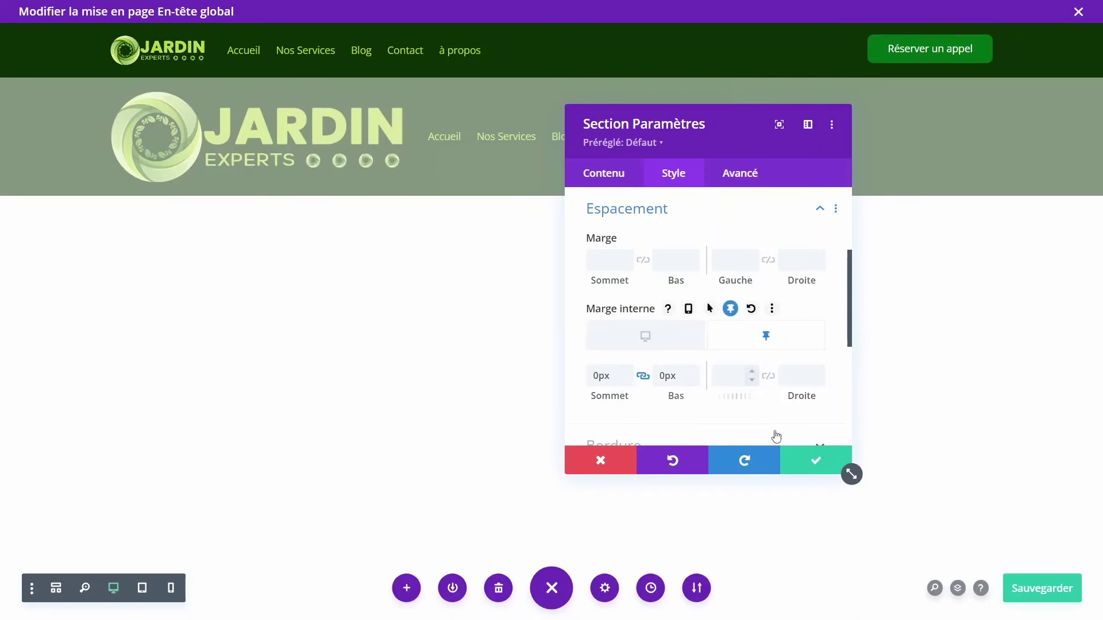
left_click(809, 460)
left_click(1044, 590)
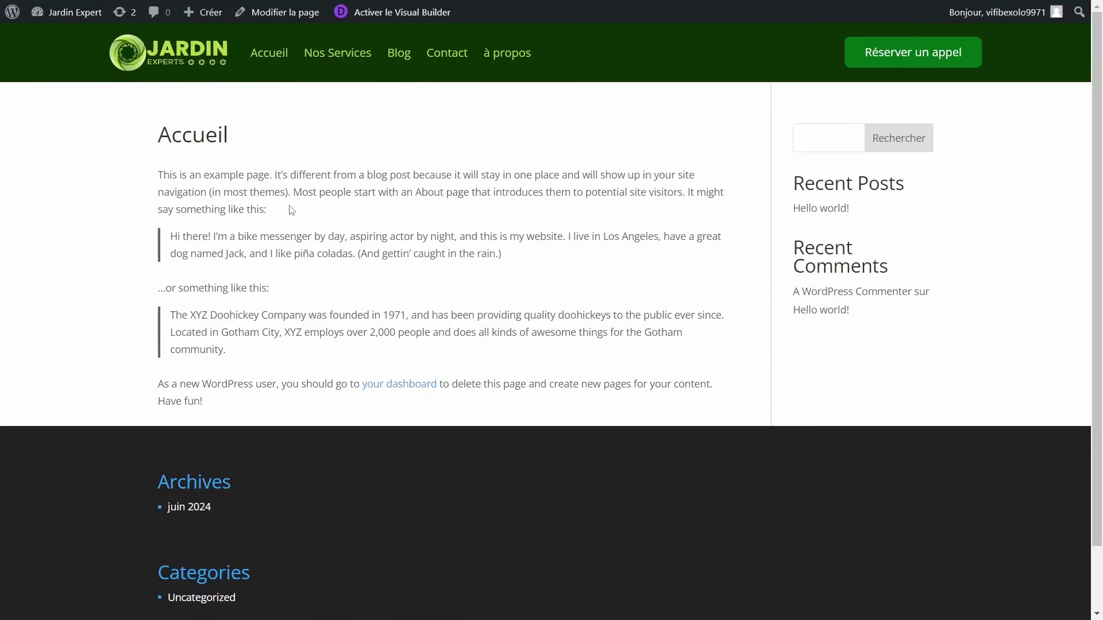
Step: Check the header's sticky behaviour on the live Accueil page by moving down and back up the page
scroll(291, 210, "down", 1)
scroll(292, 210, "up", 1)
scroll(291, 211, "down", 1)
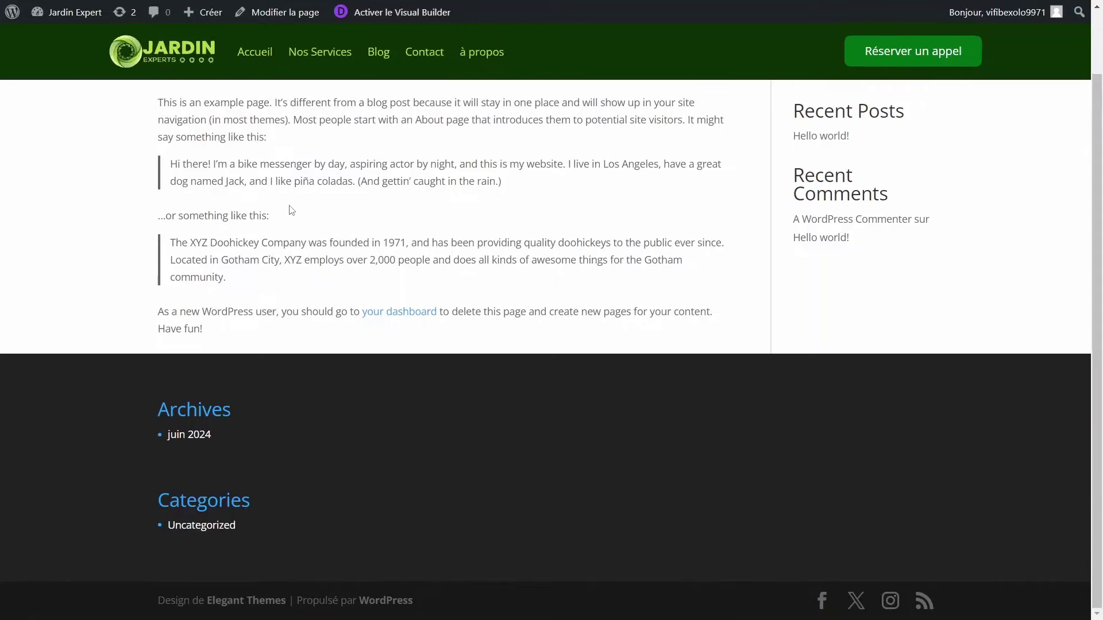
Step: Compare the header's full-size and shrunken sticky states on the Accueil page, and examine the page's body text
scroll(291, 210, "up", 1)
scroll(291, 210, "down", 1)
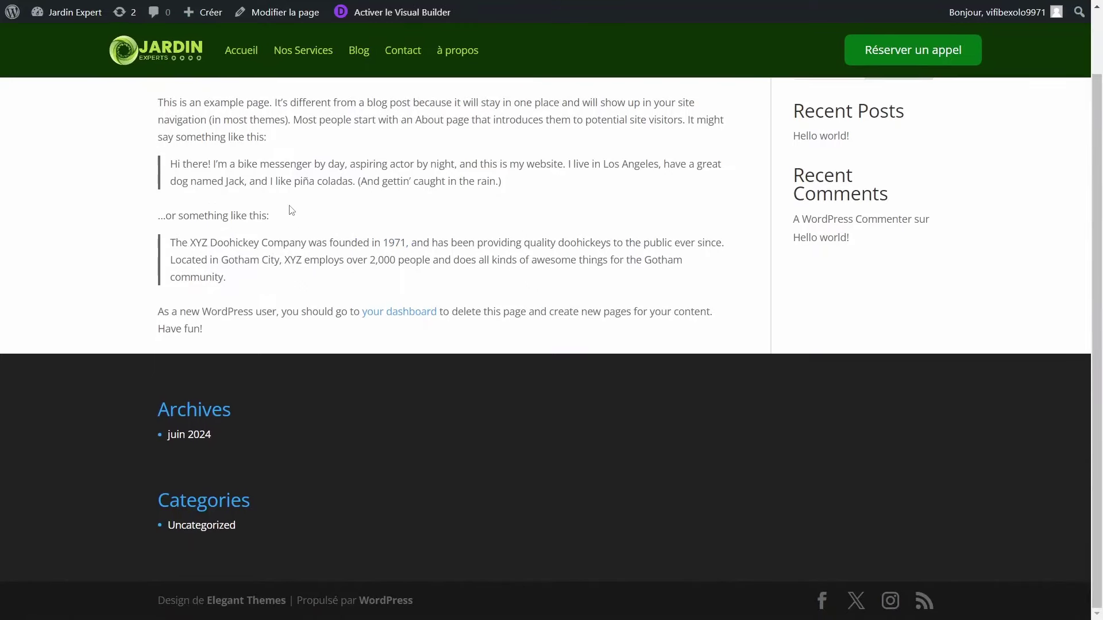
scroll(292, 210, "up", 1)
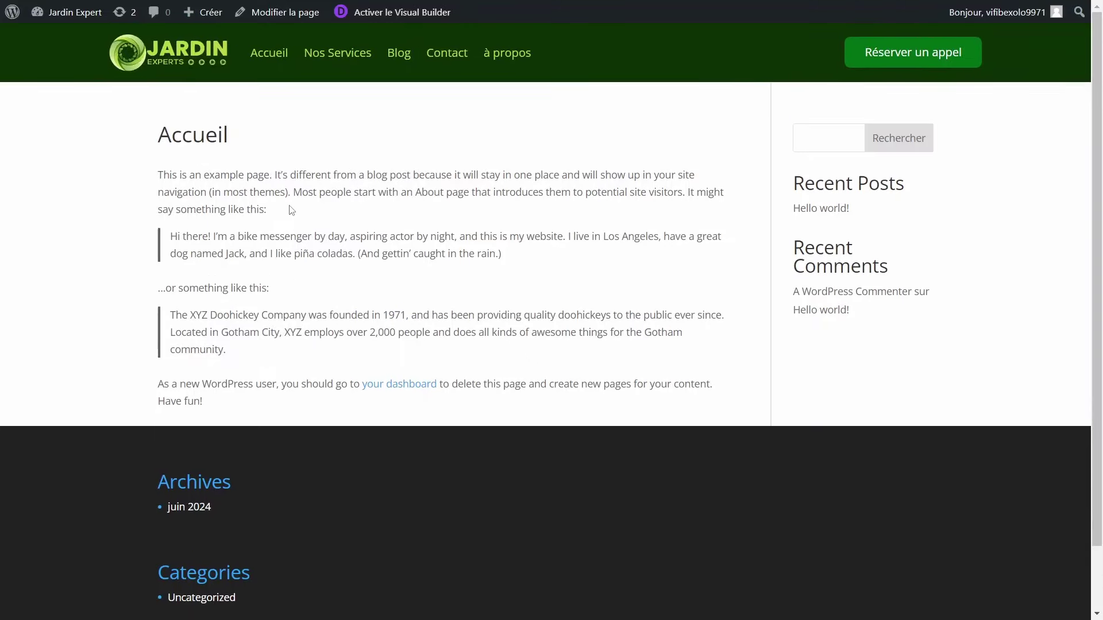
scroll(291, 210, "down", 1)
scroll(291, 210, "up", 1)
scroll(291, 211, "down", 1)
scroll(291, 211, "up", 1)
scroll(291, 211, "down", 1)
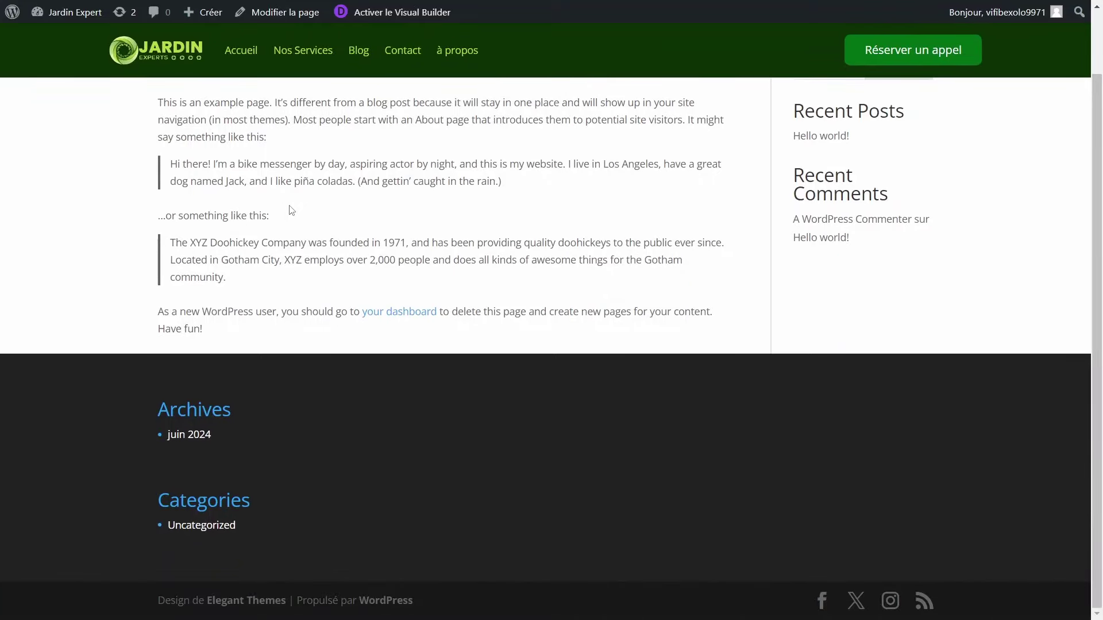
scroll(291, 210, "up", 1)
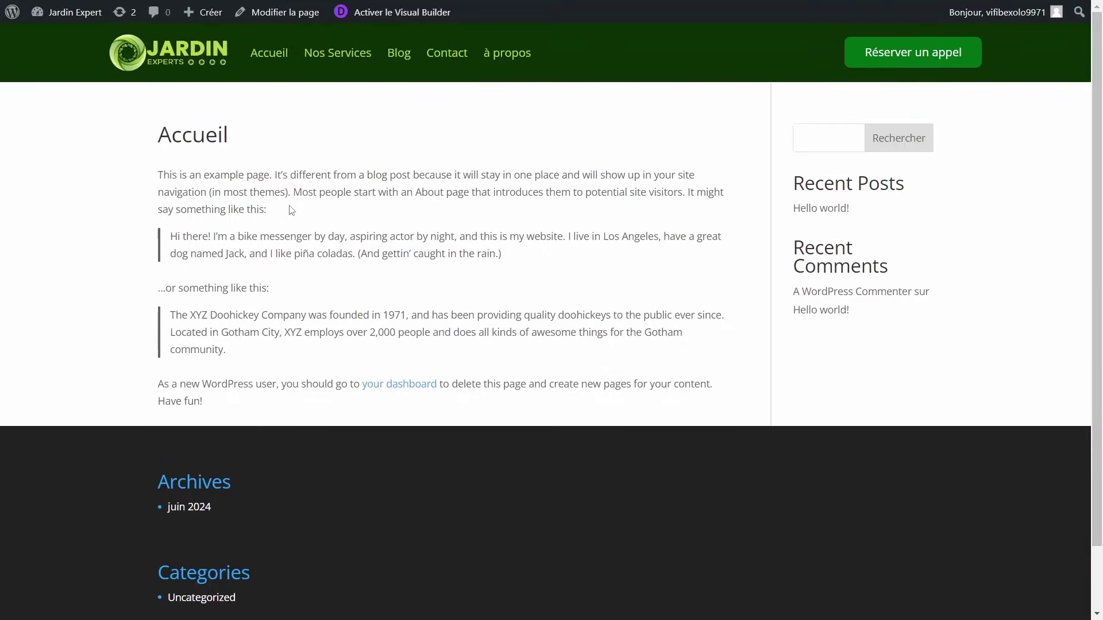
scroll(291, 210, "down", 1)
scroll(292, 210, "up", 1)
scroll(291, 210, "down", 1)
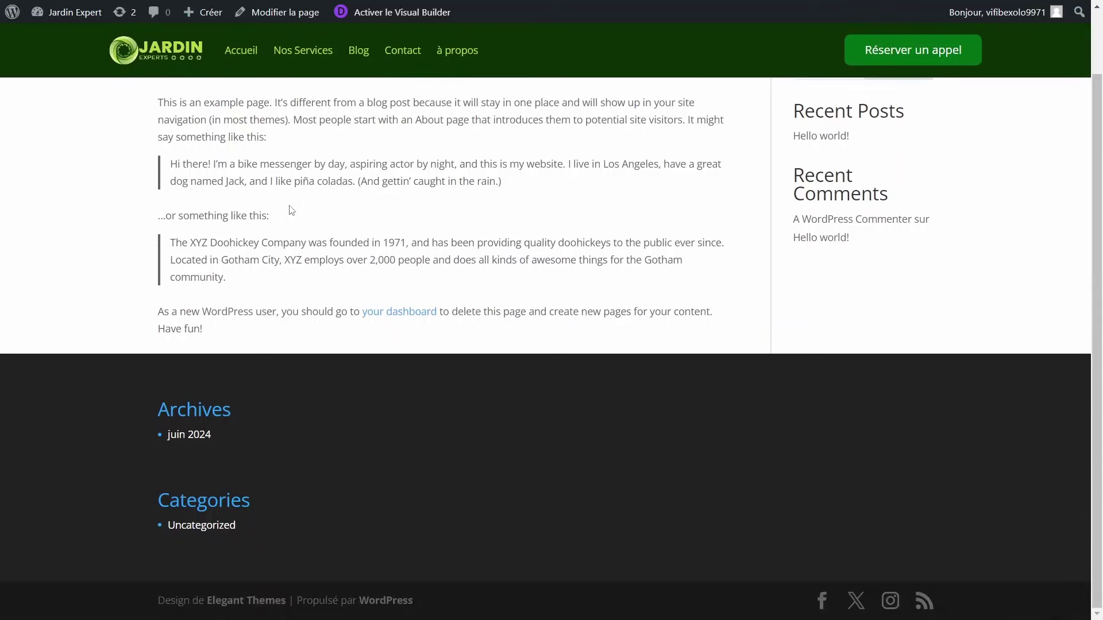
scroll(393, 115, "up", 1)
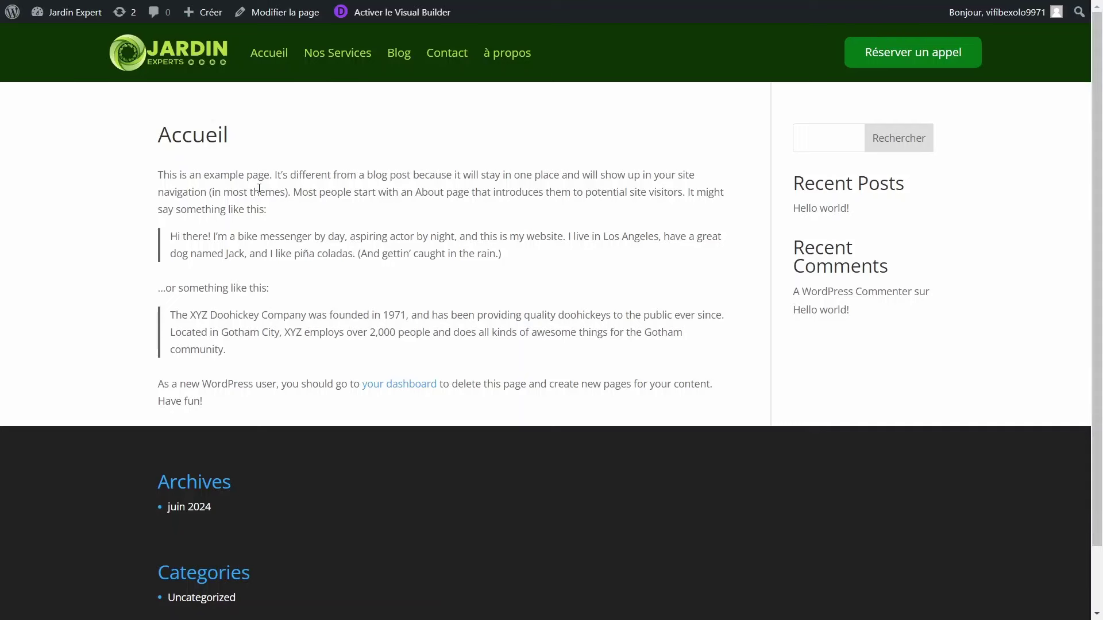
left_click_drag(189, 181, 393, 370)
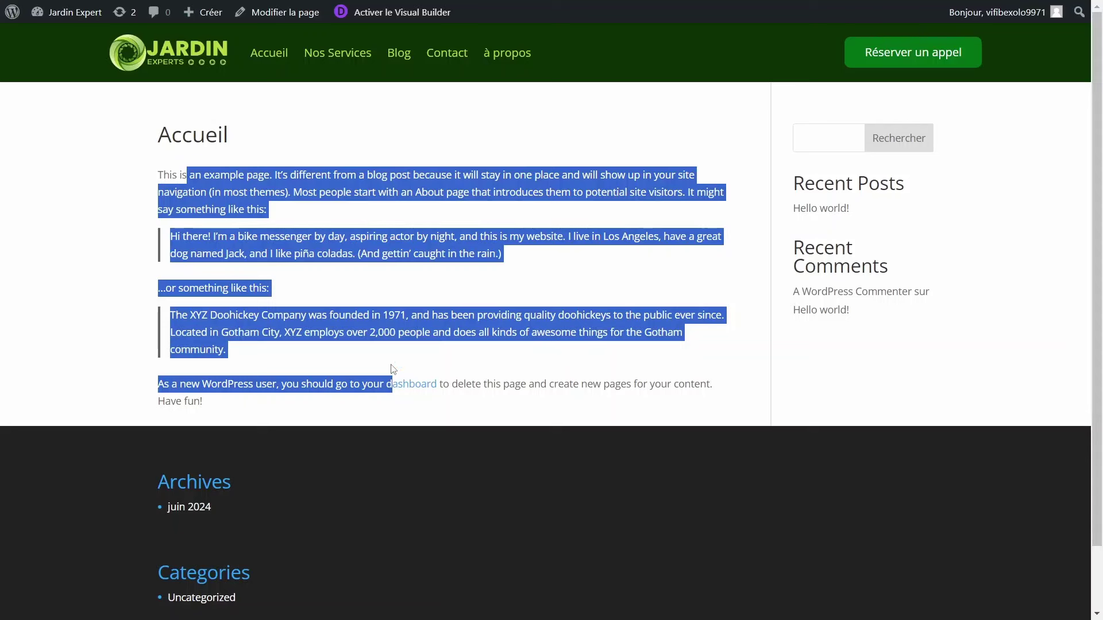
left_click(266, 249)
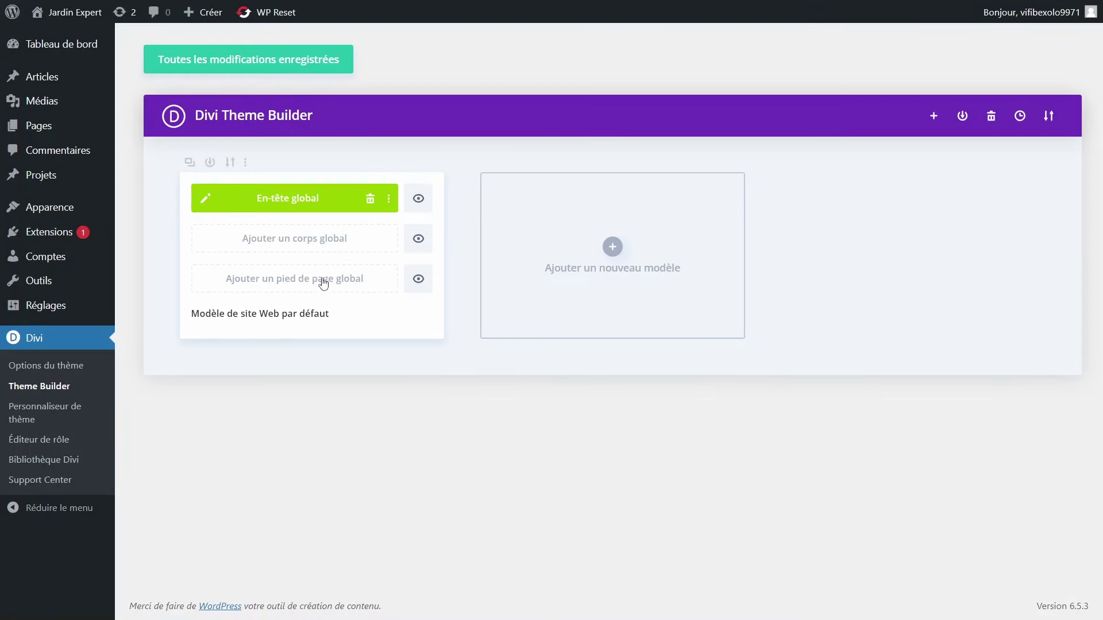
Step: In the general typography settings of Divi's theme customizer, set the heading font (Police de l'en-tête) to Poppins
left_click(27, 415)
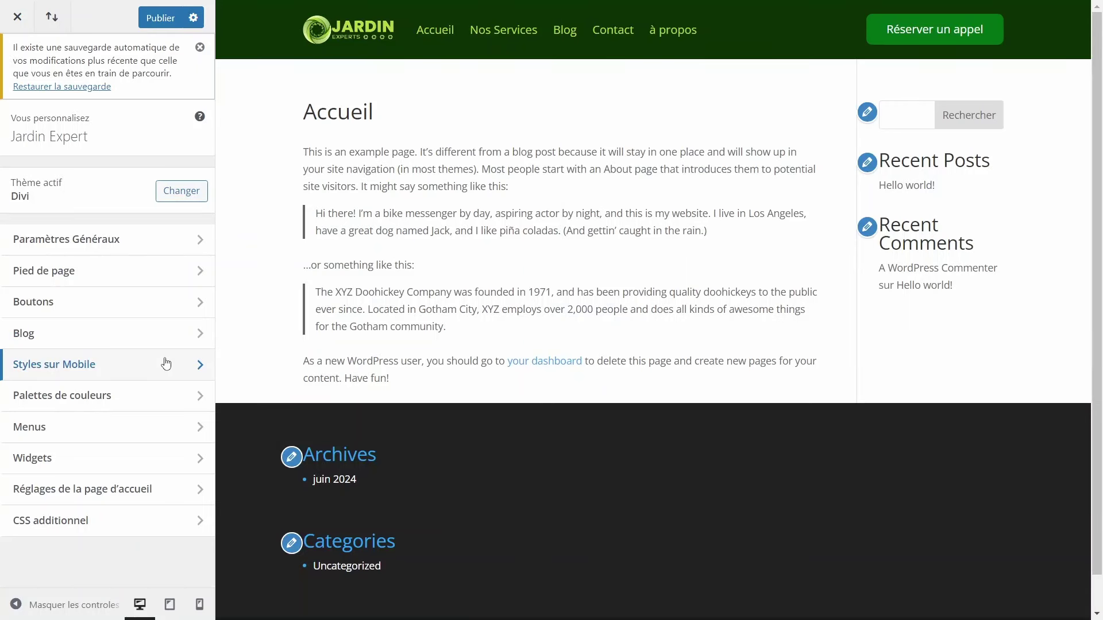
left_click(103, 245)
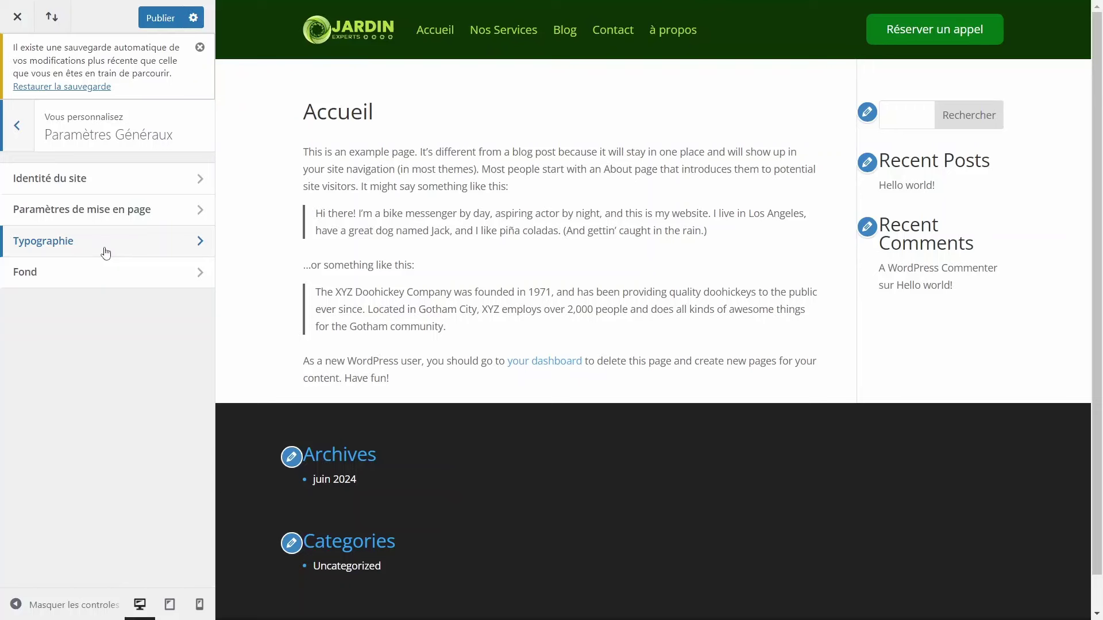
left_click(106, 253)
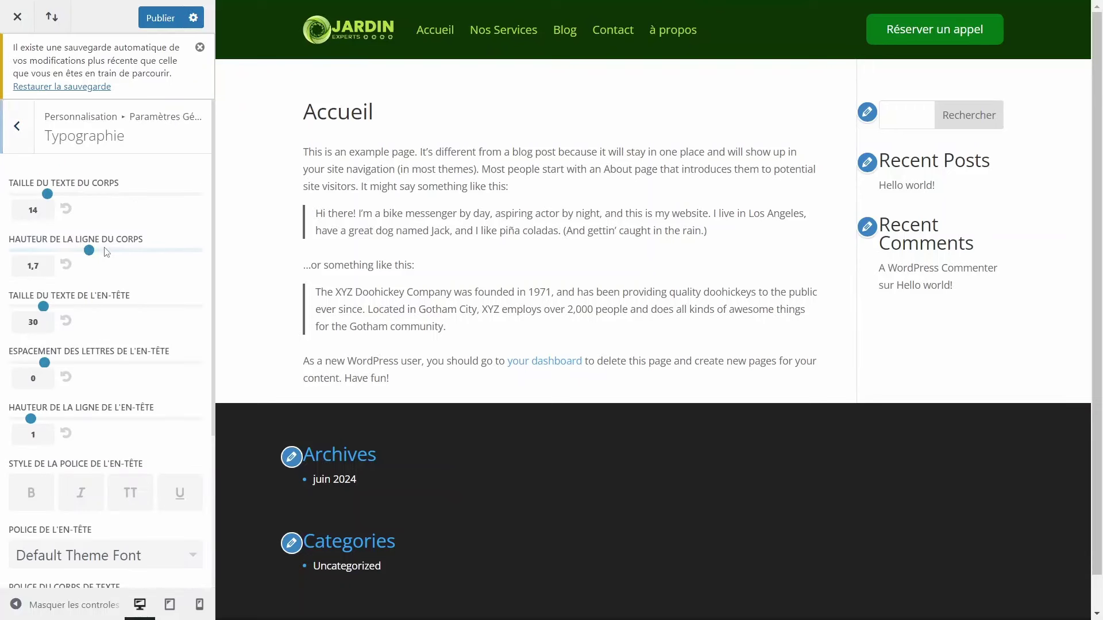
scroll(86, 264, "down", 2)
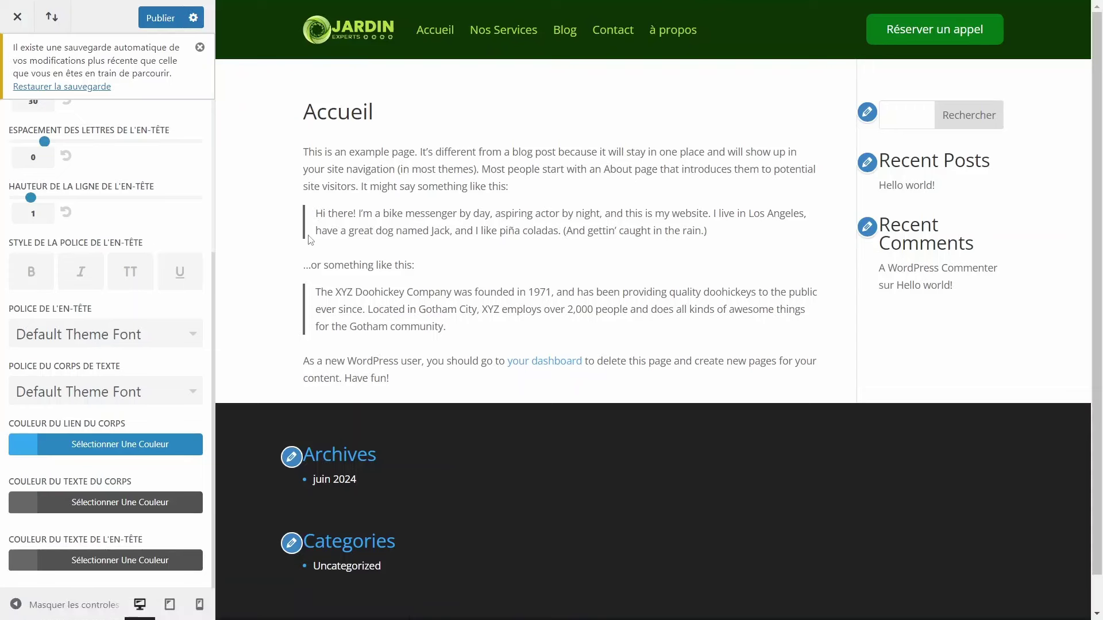
left_click(141, 339)
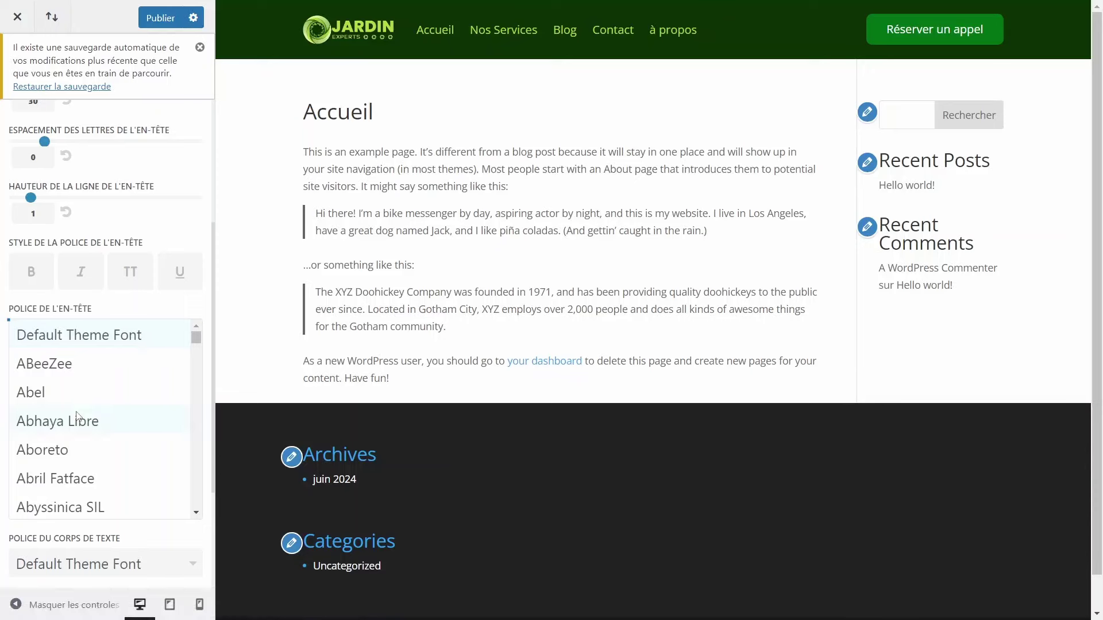
scroll(78, 415, "down", 15)
scroll(80, 410, "down", 15)
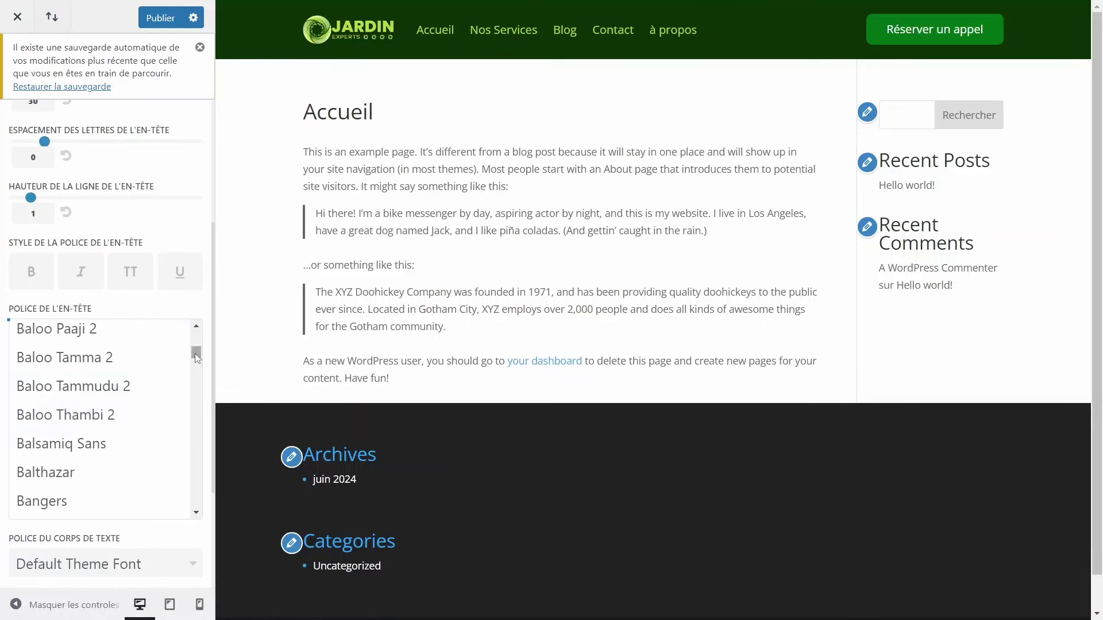
left_click_drag(195, 354, 202, 465)
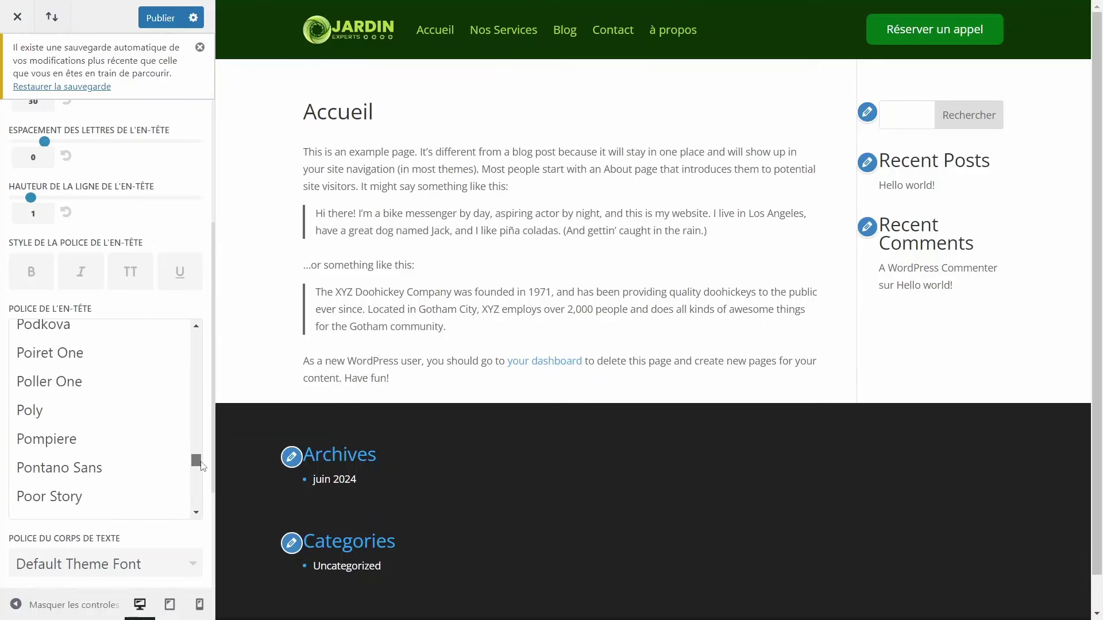
scroll(63, 448, "down", 1)
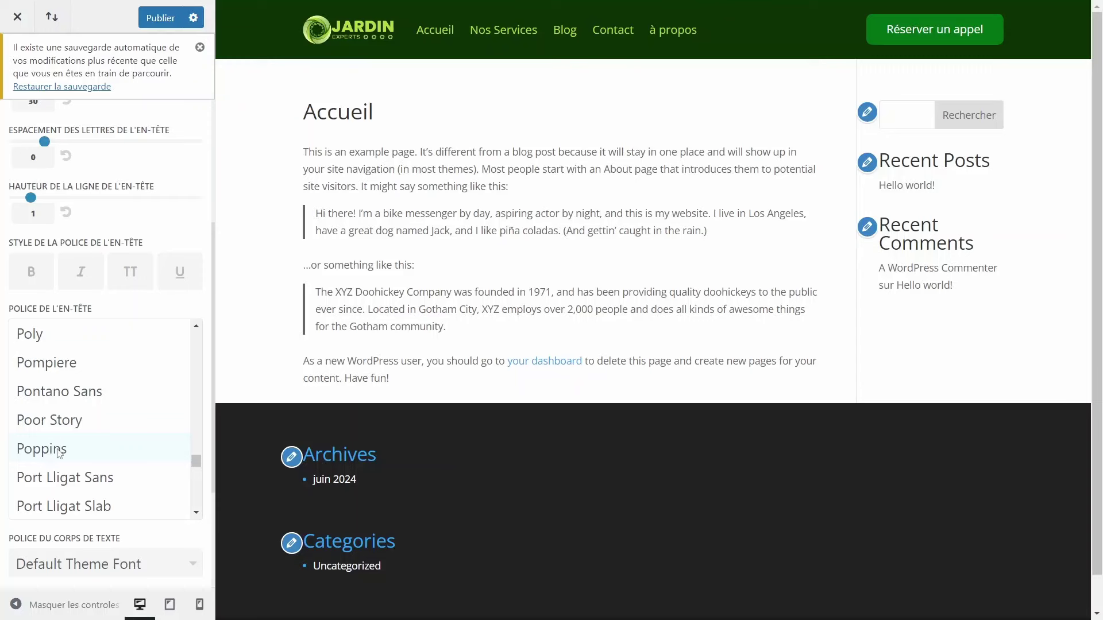
left_click(59, 451)
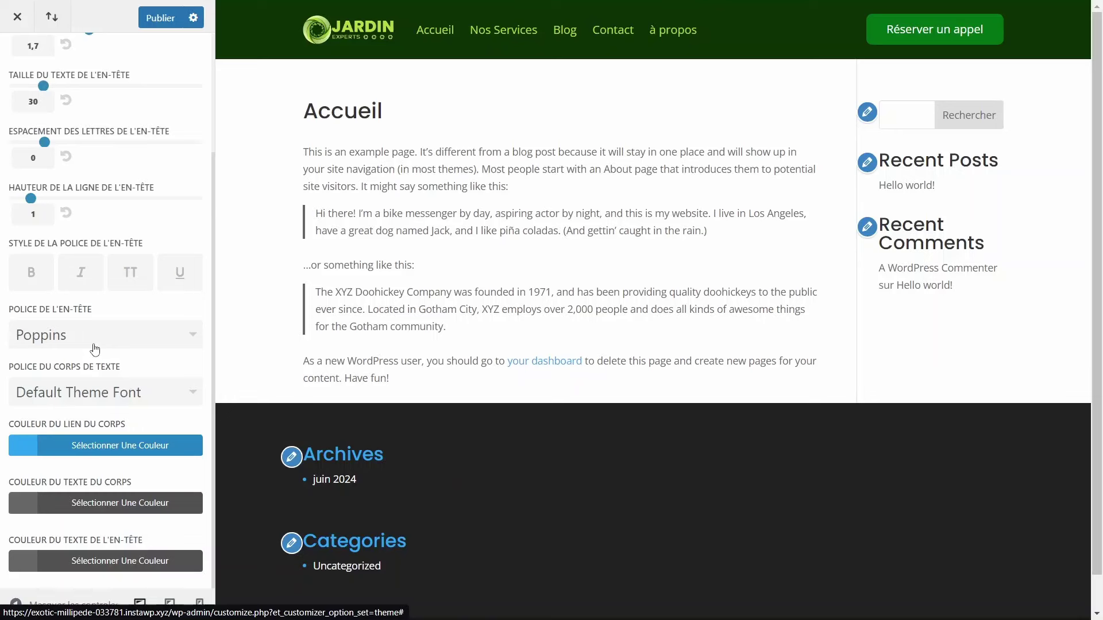
Step: Set the body text font (Police du corps de texte) to Sora
left_click(60, 393)
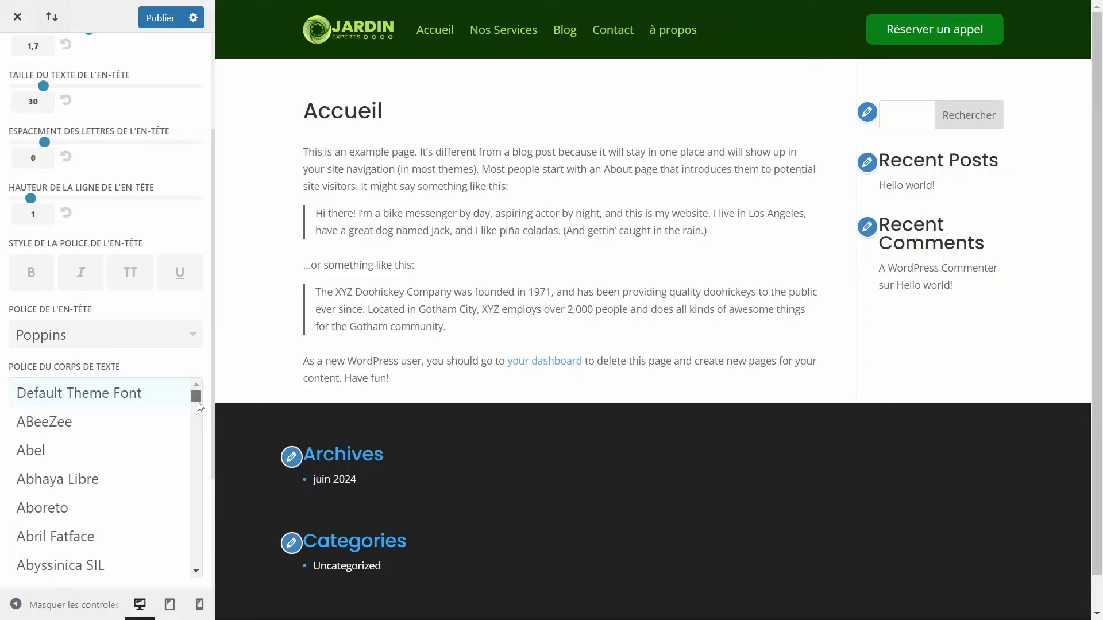
left_click_drag(198, 397, 127, 565)
scroll(124, 566, "down", 12)
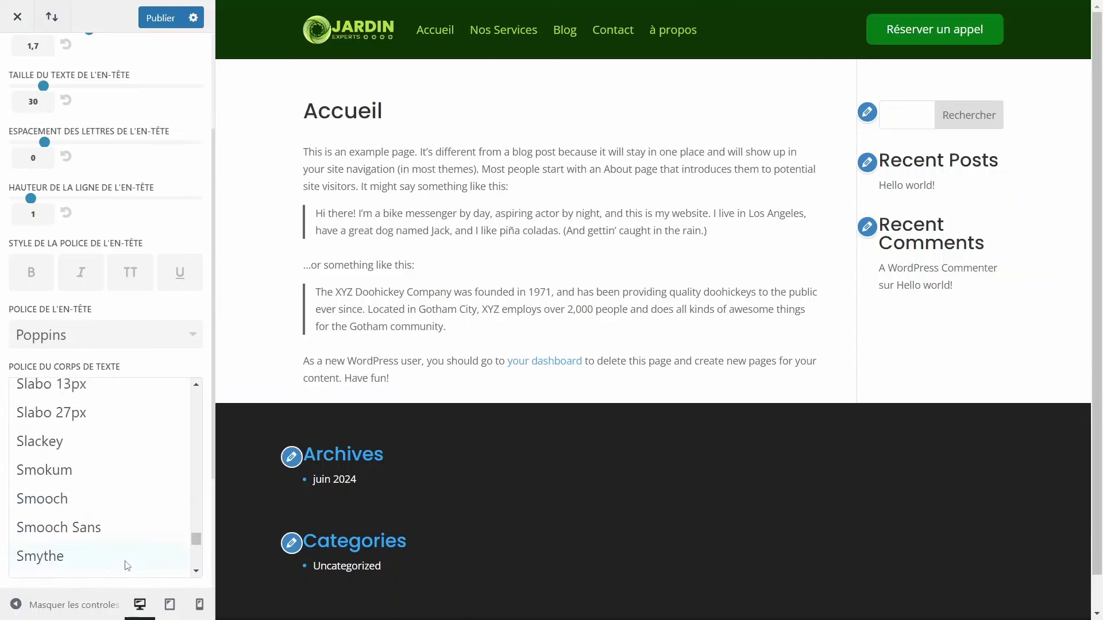
scroll(143, 511, "up", 1)
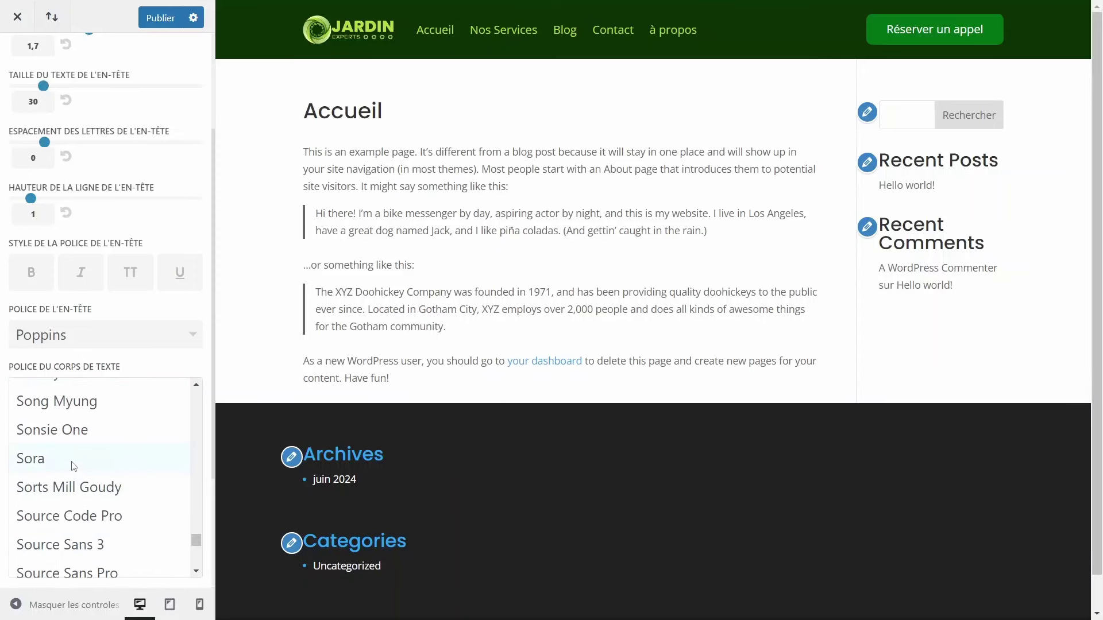
left_click(73, 465)
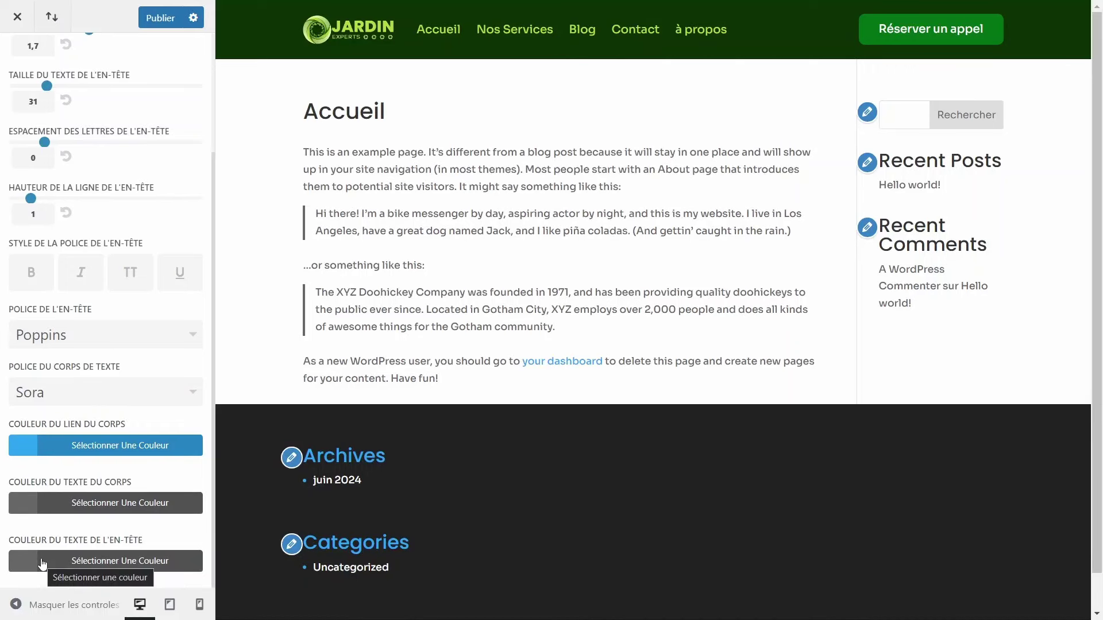
Step: Set the body link colour (Couleur du lien du corps) to #b9d441 and collapse its colour picker
left_click(27, 447)
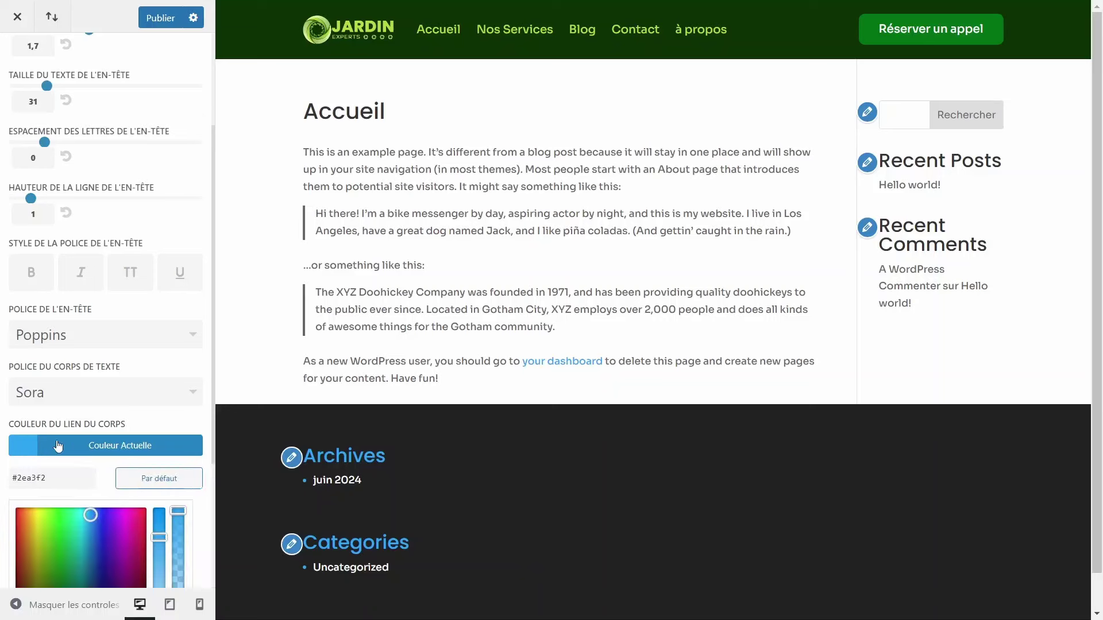
double_click(18, 476)
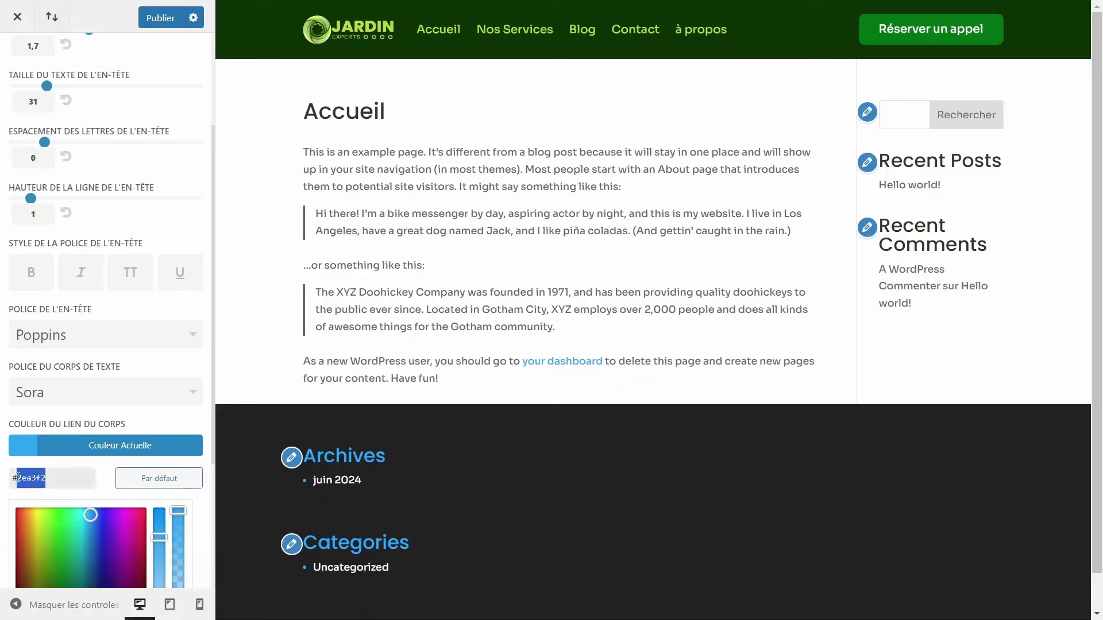
type("b9d441")
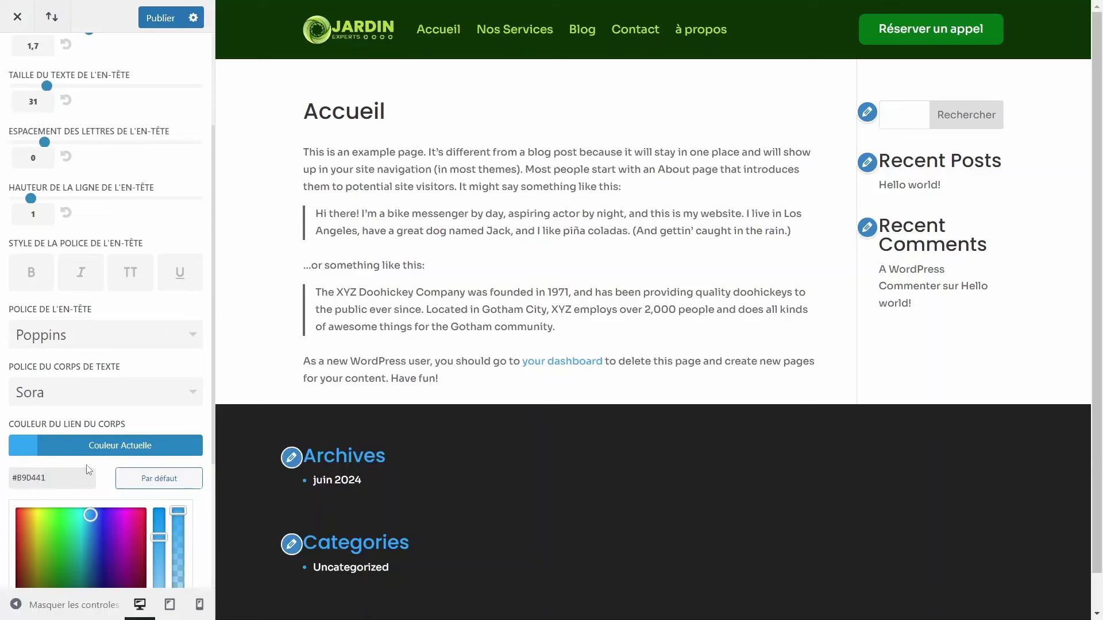
scroll(87, 468, "down", 2)
scroll(86, 465, "down", 2)
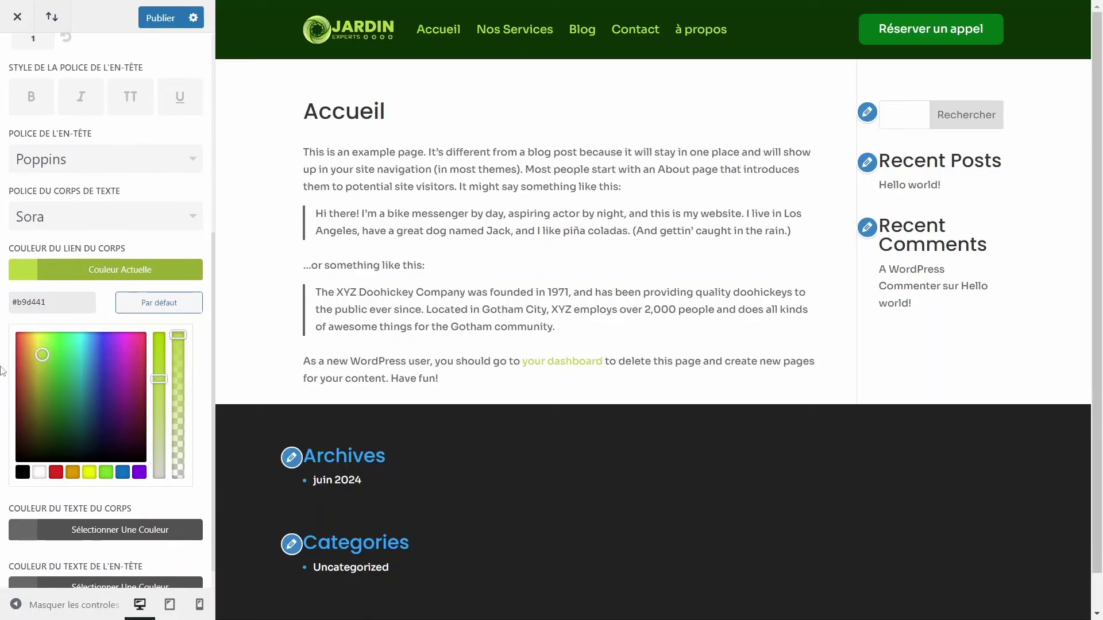
left_click(86, 266)
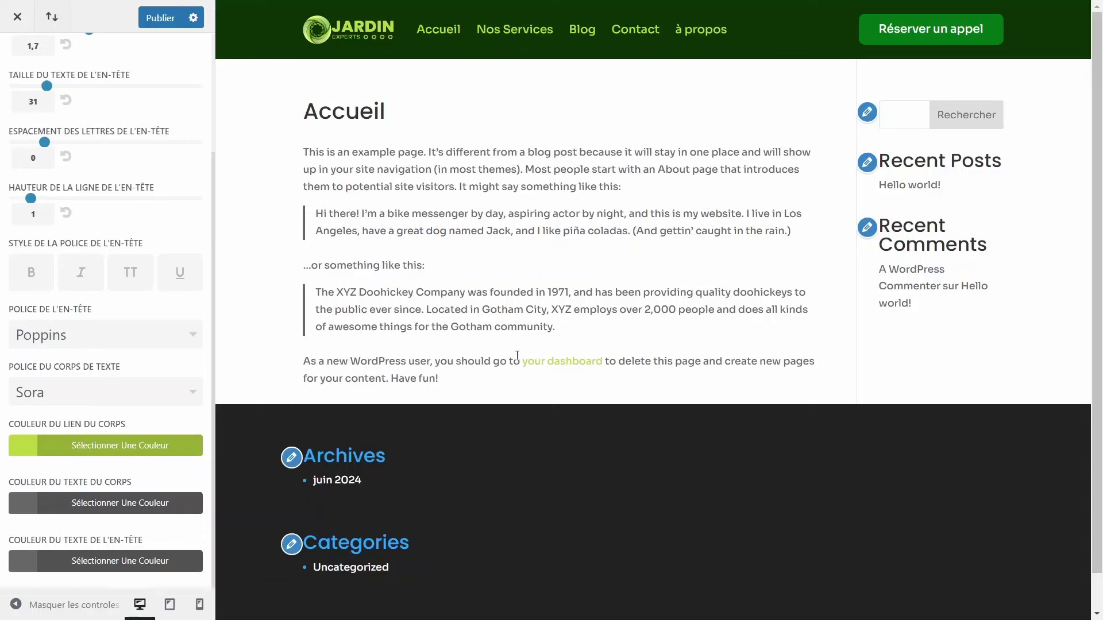
Step: Publish the typography changes and close the theme customizer
left_click(161, 18)
scroll(154, 224, "up", 4)
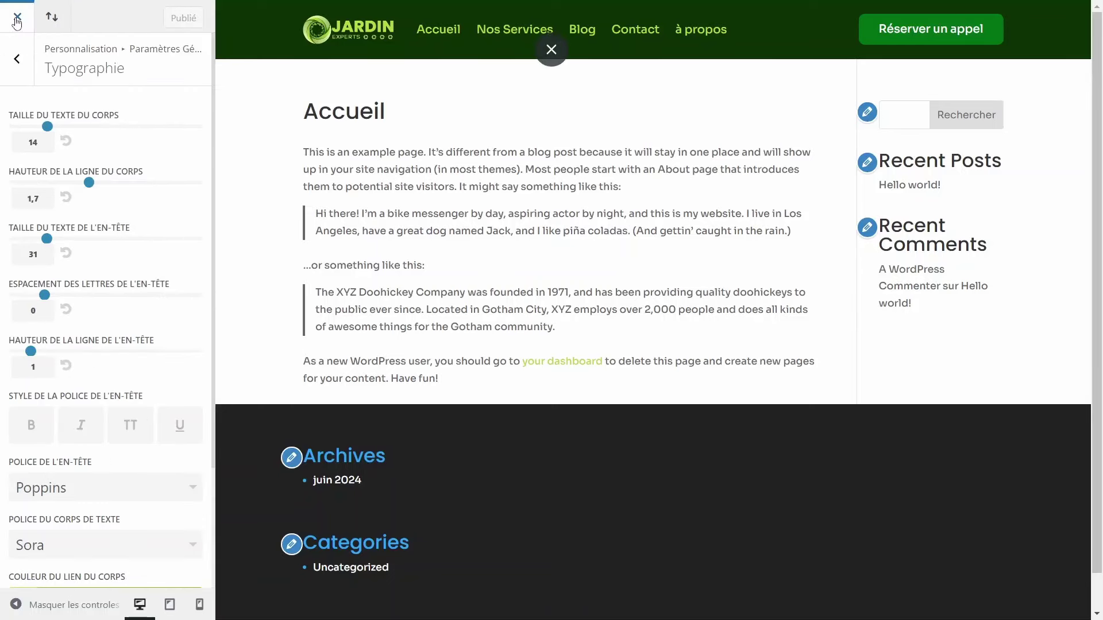
left_click(17, 17)
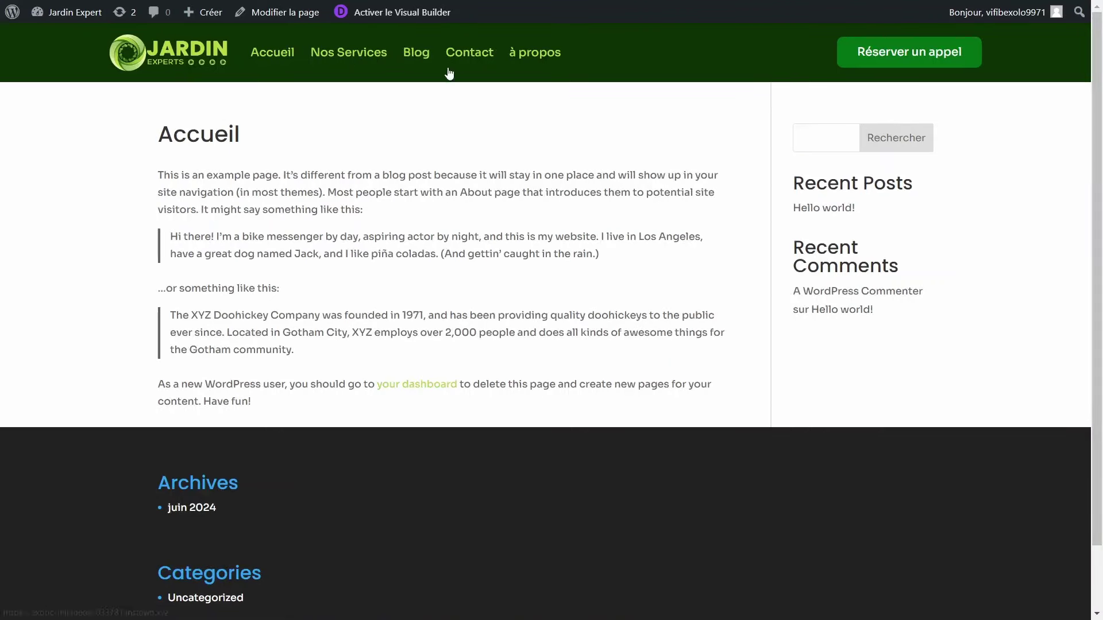
Step: Activate the Visual Builder on the Accueil page and start building while keeping the existing page content
left_click(379, 12)
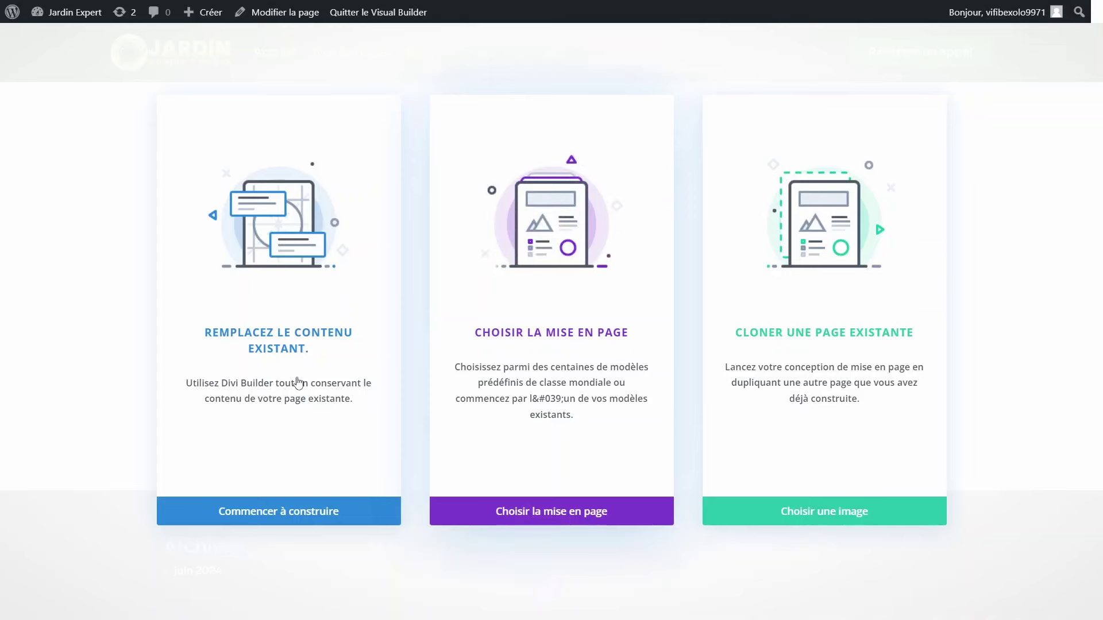
left_click(280, 514)
mouse_move(237, 187)
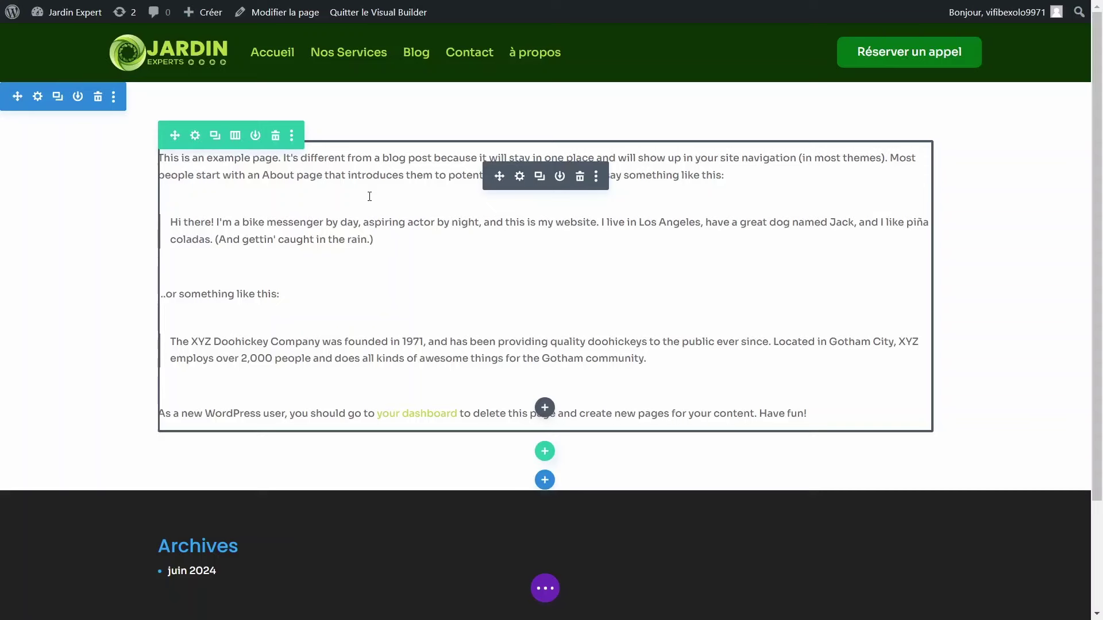
mouse_move(128, 78)
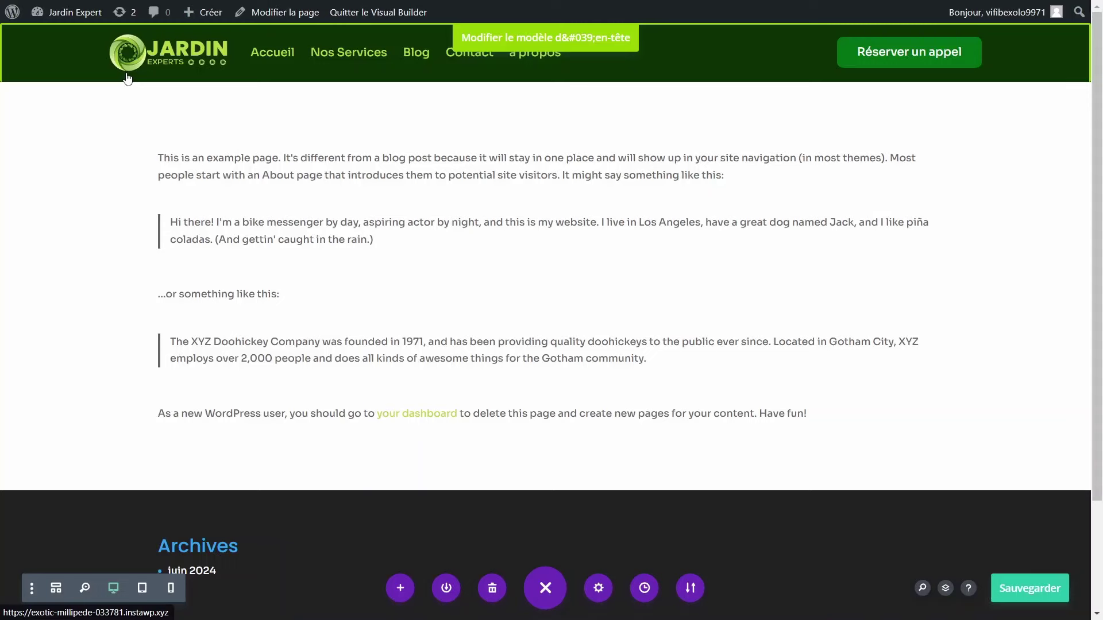
mouse_move(164, 162)
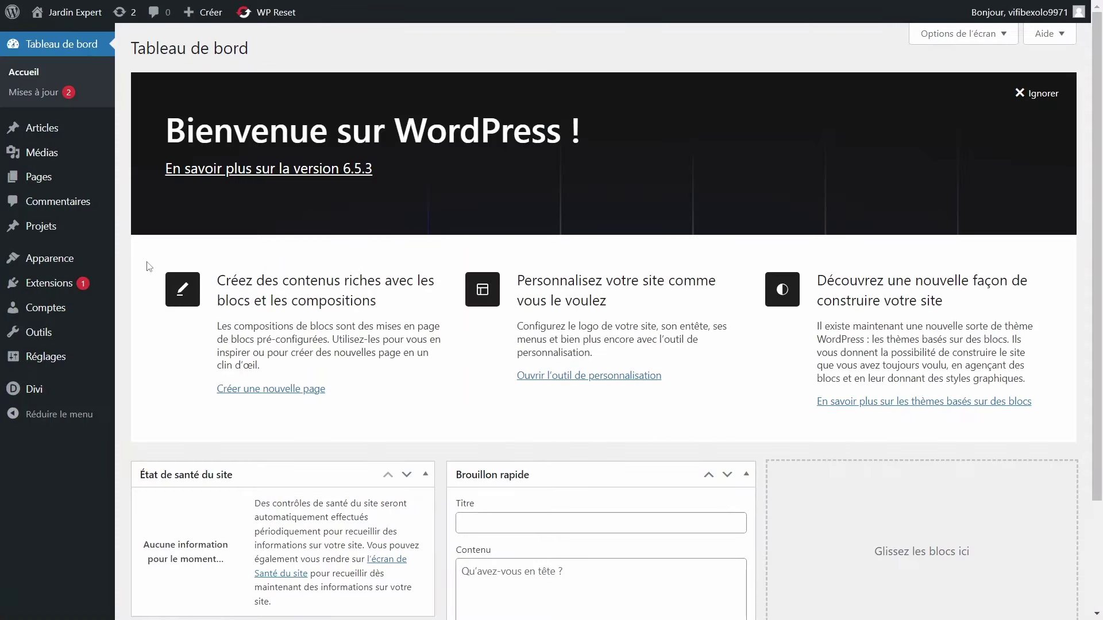
Step: Open the layout settings (Paramètres de mise en page) within the general settings of Divi's theme customizer
mouse_move(66, 263)
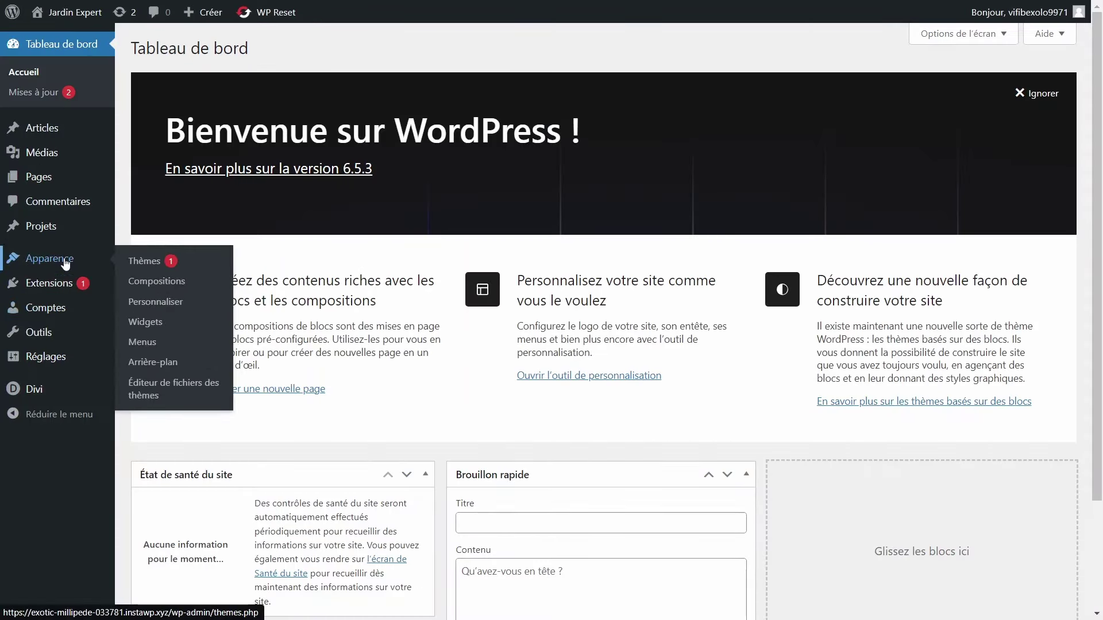
mouse_move(57, 389)
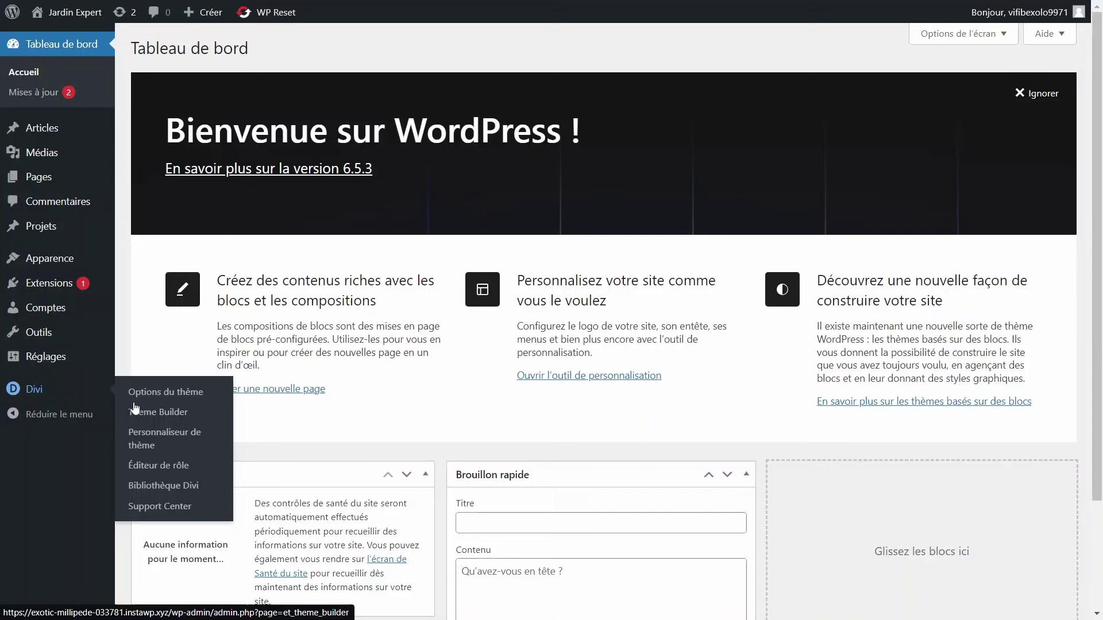
left_click(153, 444)
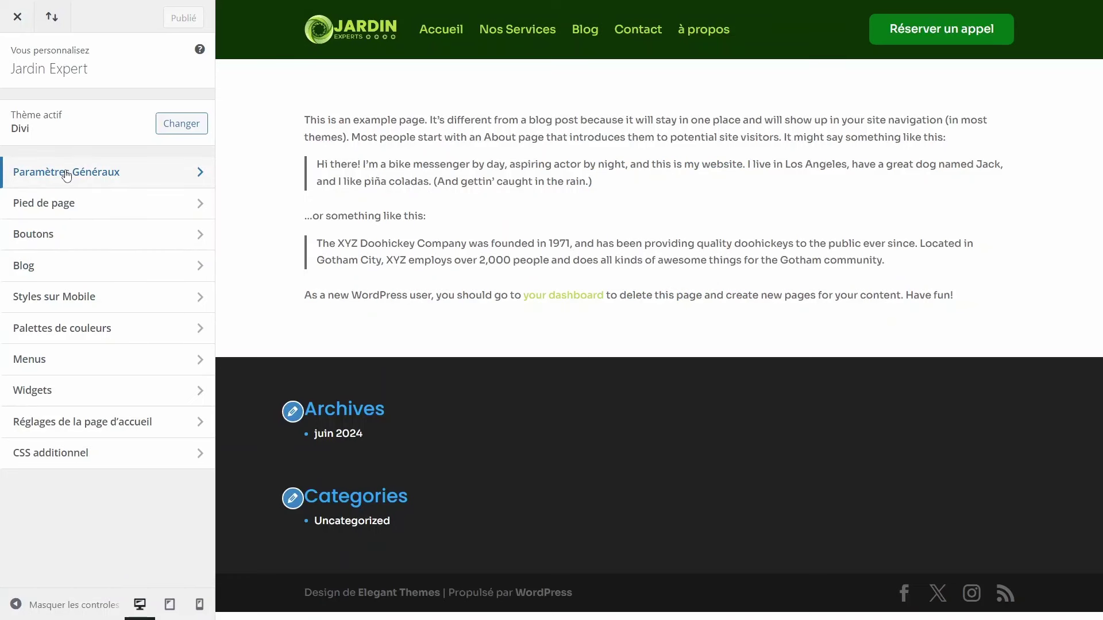
left_click(67, 173)
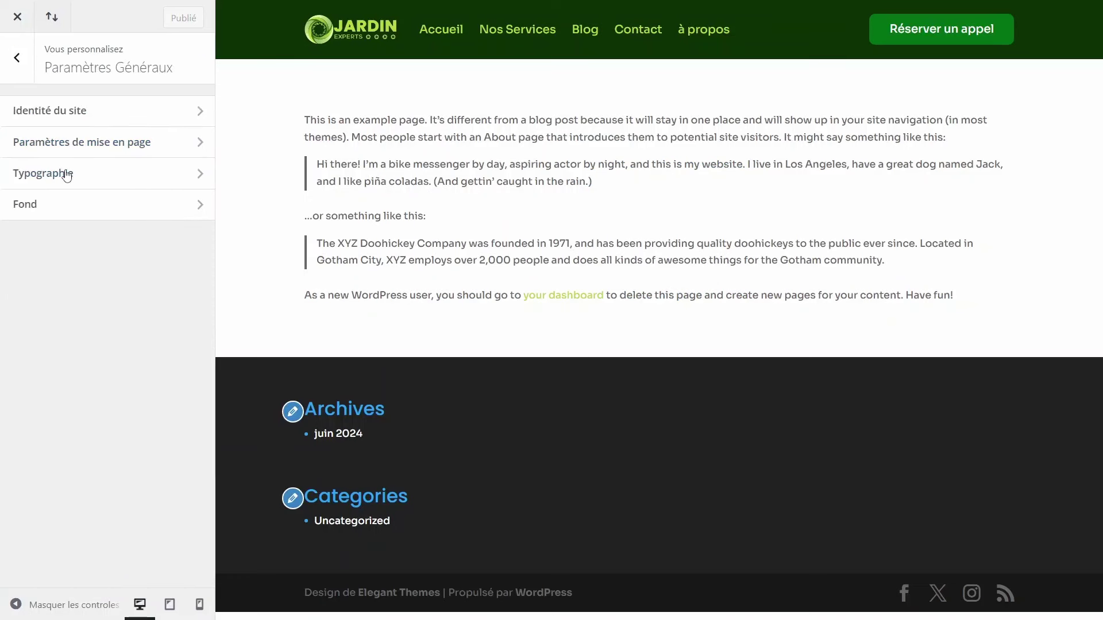
left_click(117, 143)
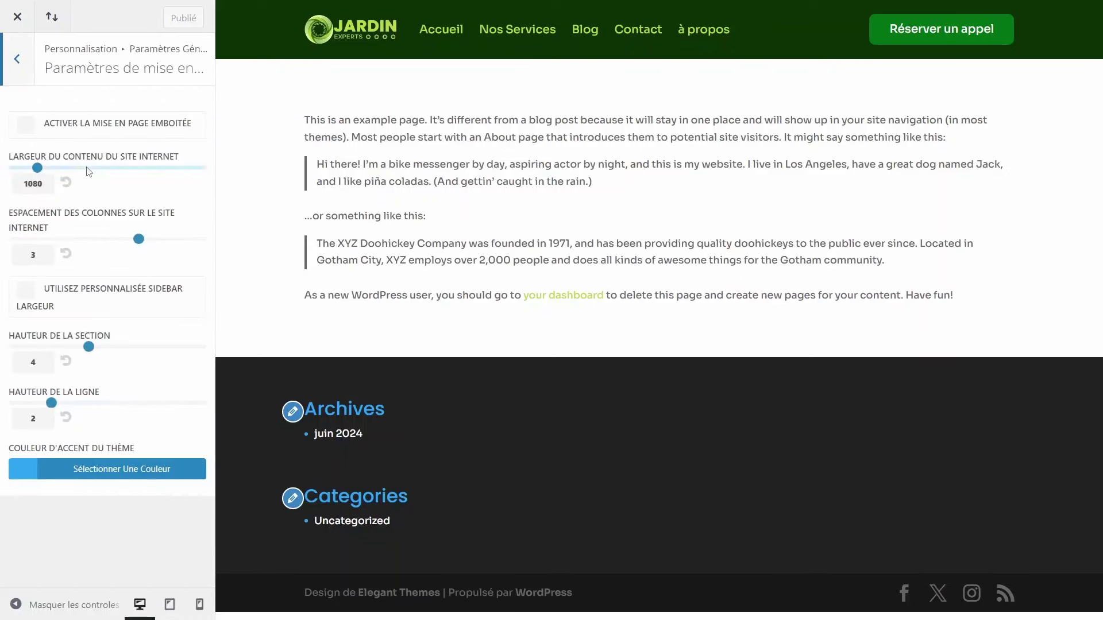
Step: Set the website content width to 1440 and preview the page at full width without the customizer controls
double_click(27, 186)
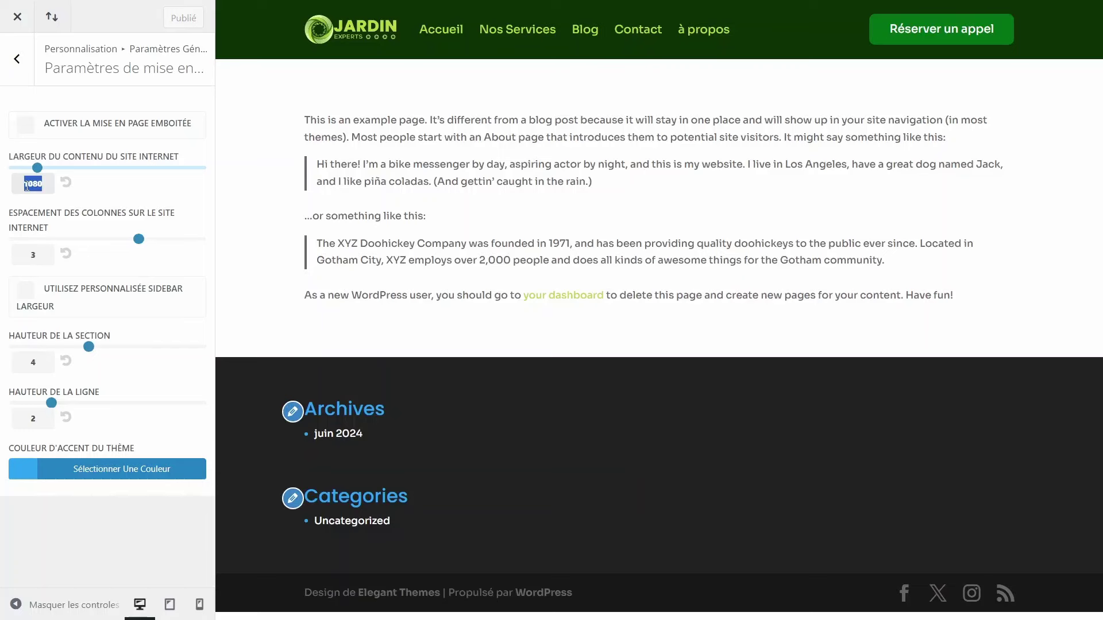
type("1440")
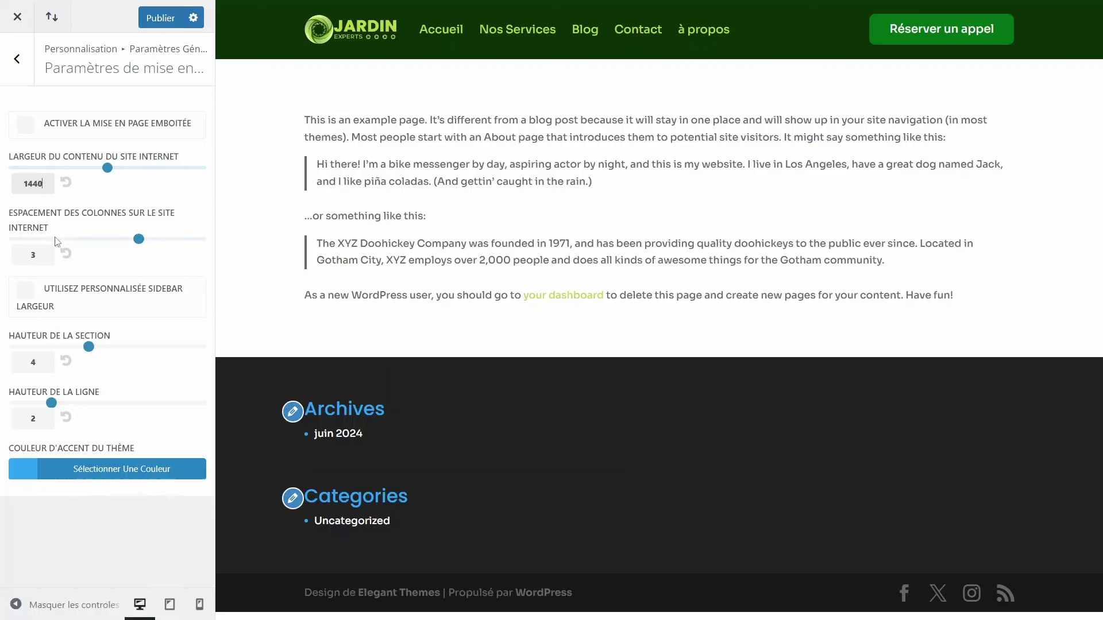
left_click(15, 604)
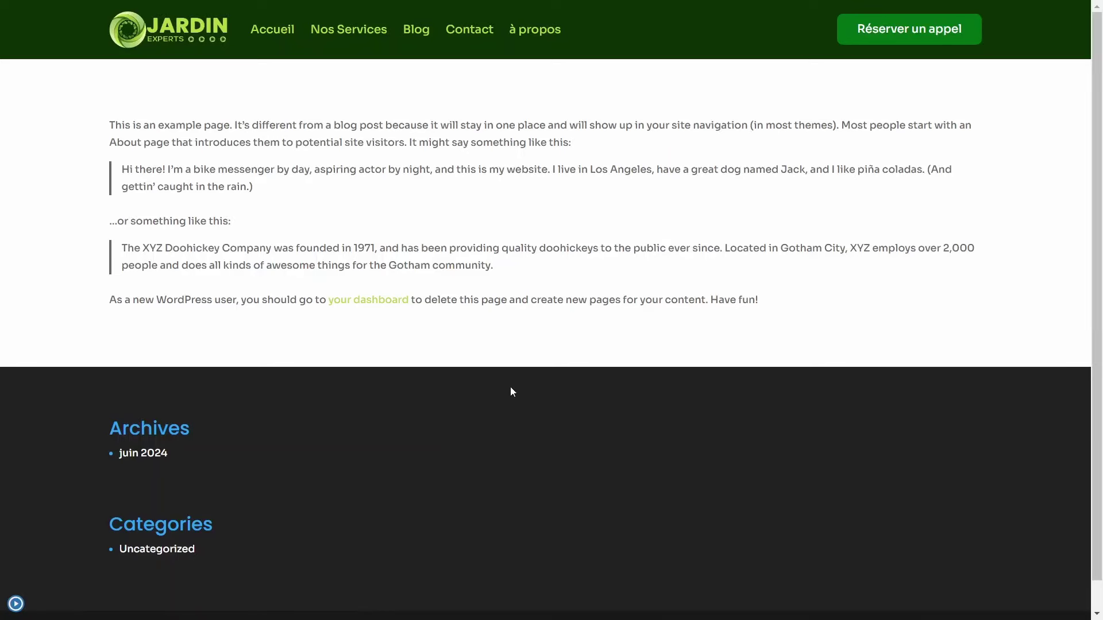
left_click(15, 606)
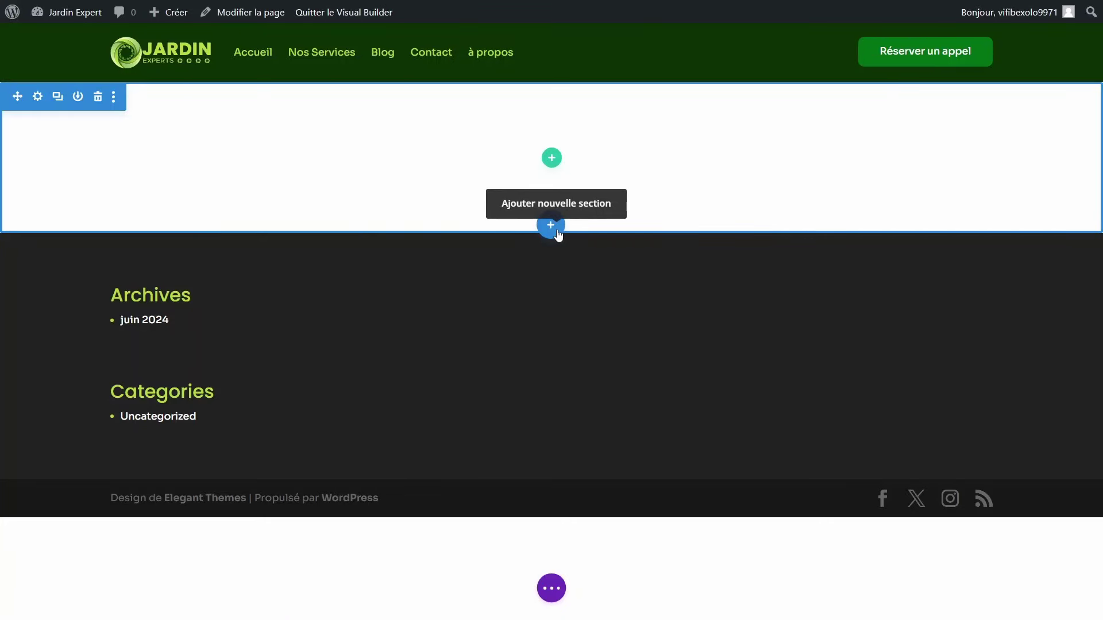
Step: Add a Plein écran section without choosing a module, and delete the empty standard section above it
left_click(551, 225)
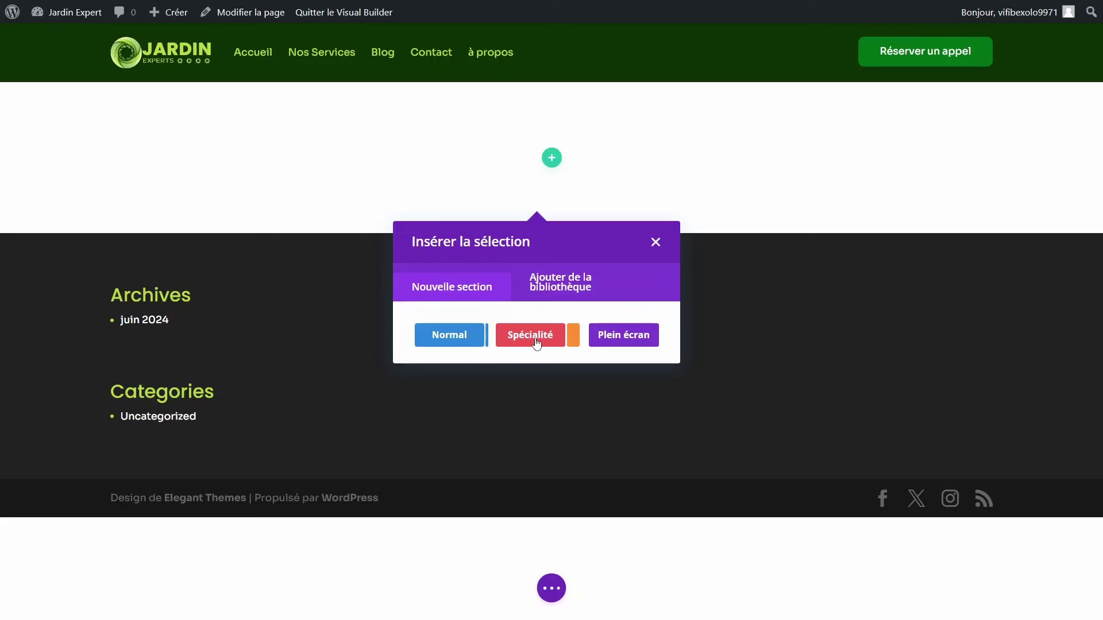
left_click(603, 338)
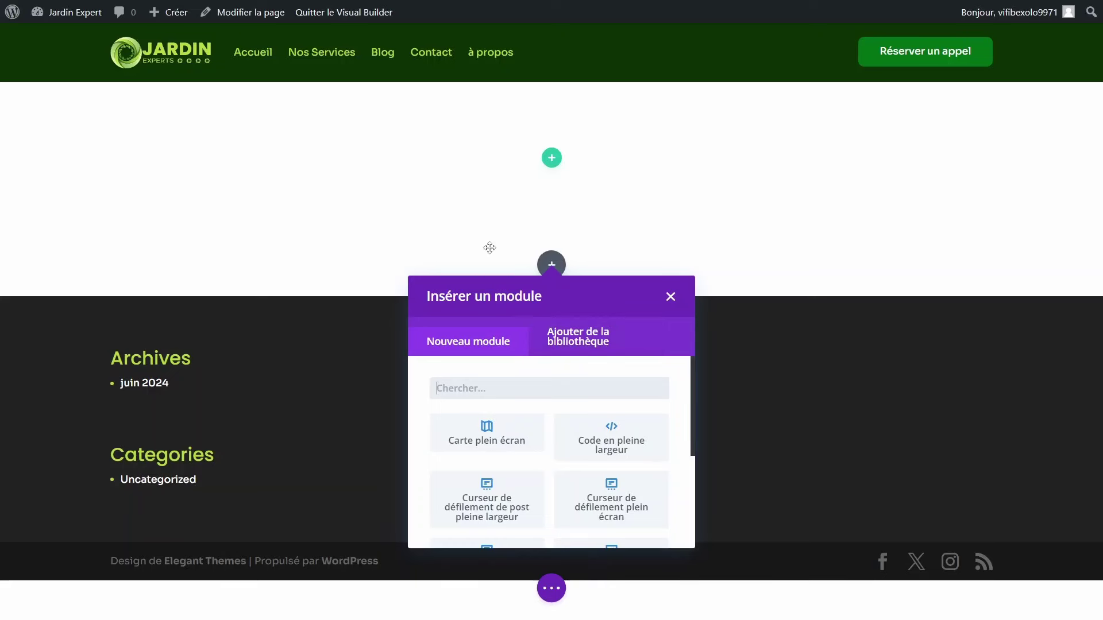
left_click(573, 227)
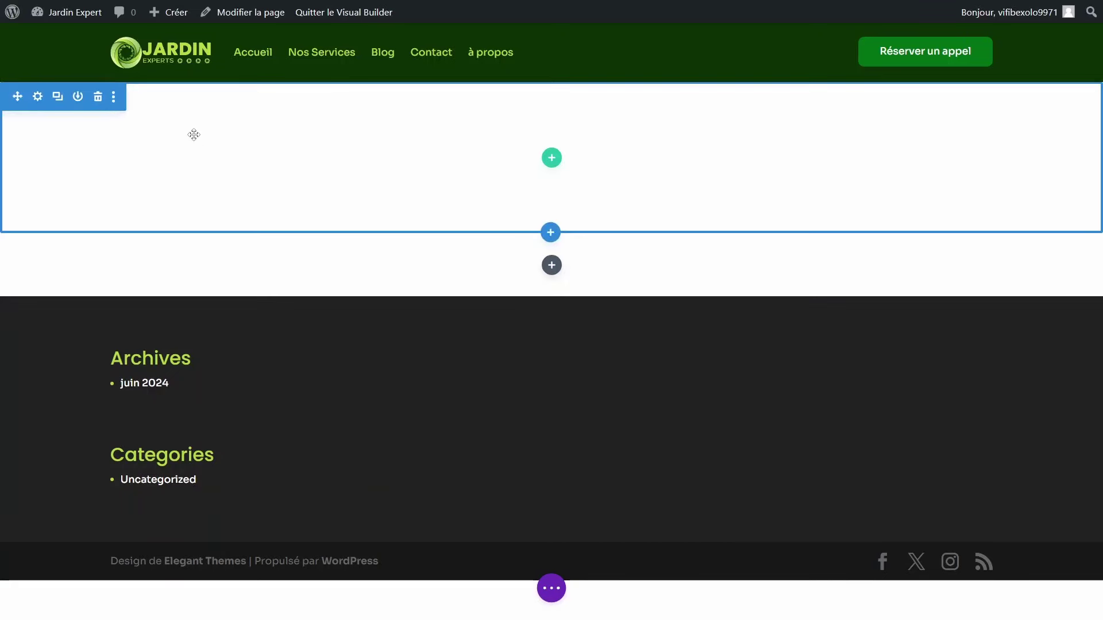
left_click(98, 101)
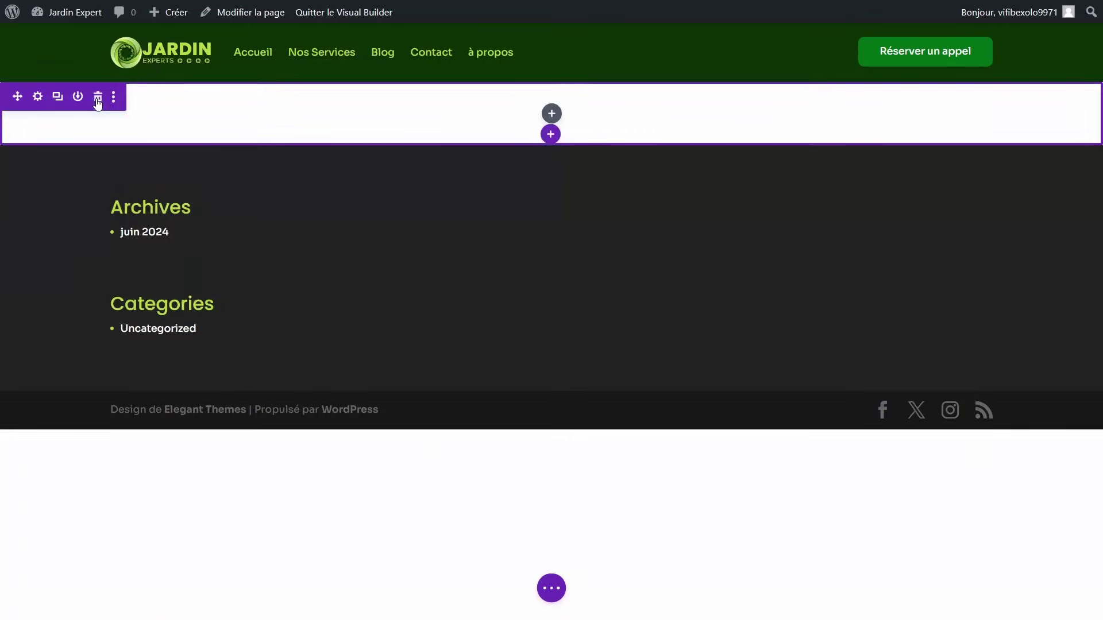
Step: Insert an En-tête plein écran module into the full-width section and close its settings
left_click(551, 114)
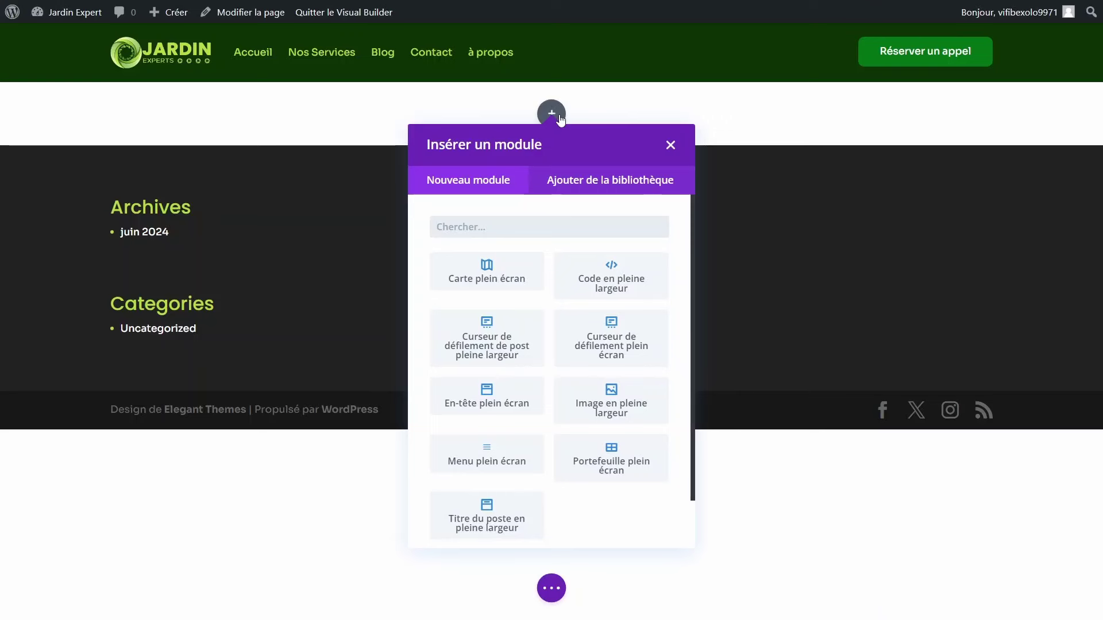
left_click(508, 403)
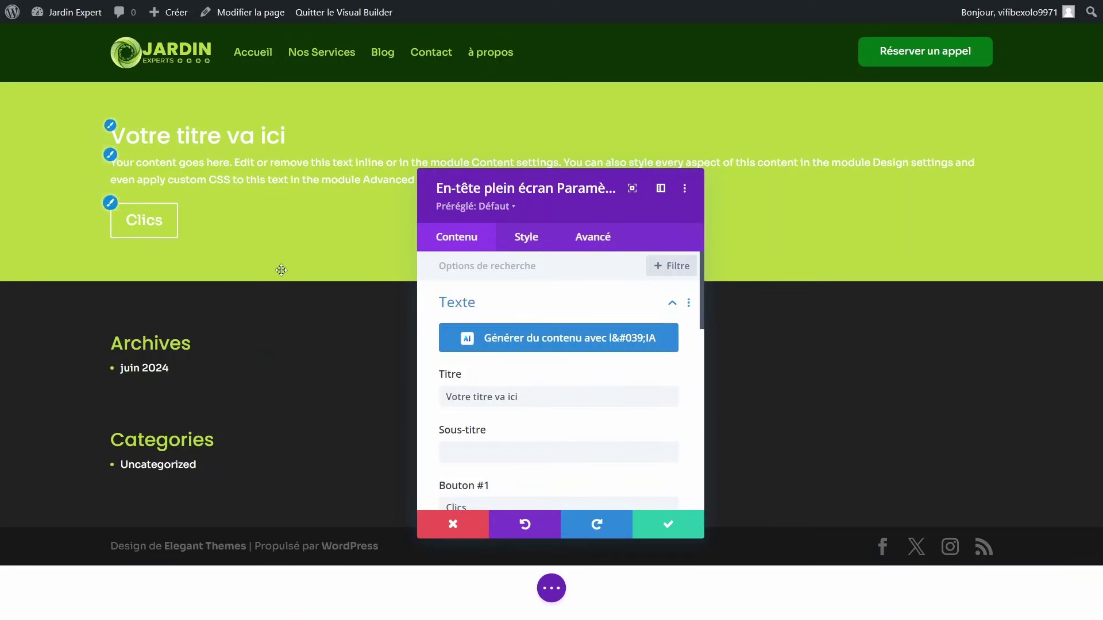
left_click(353, 310)
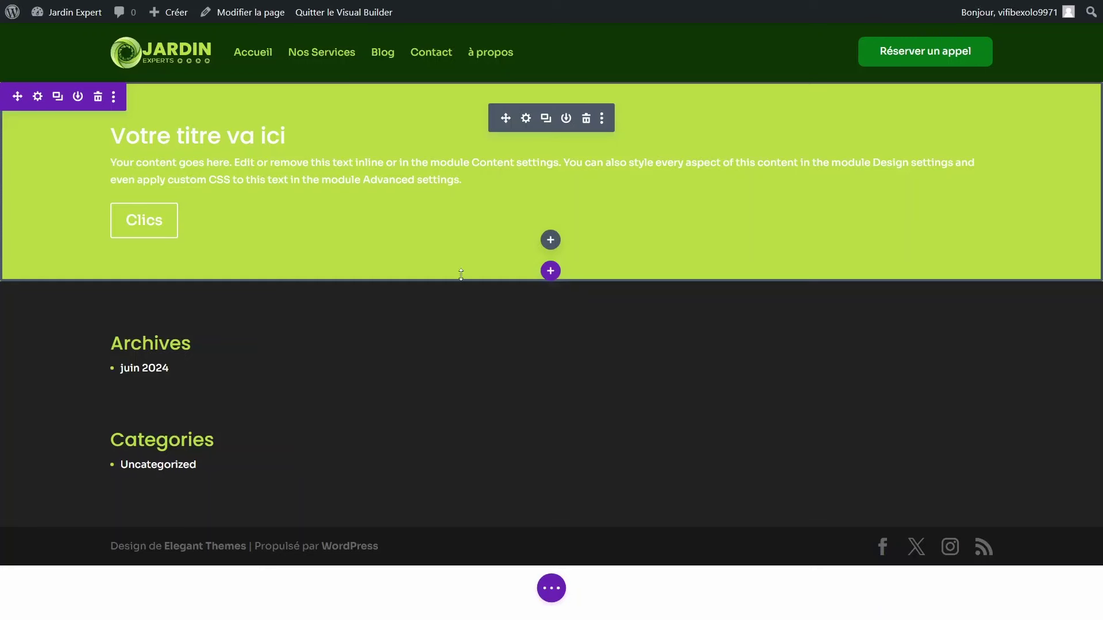
left_click(552, 273)
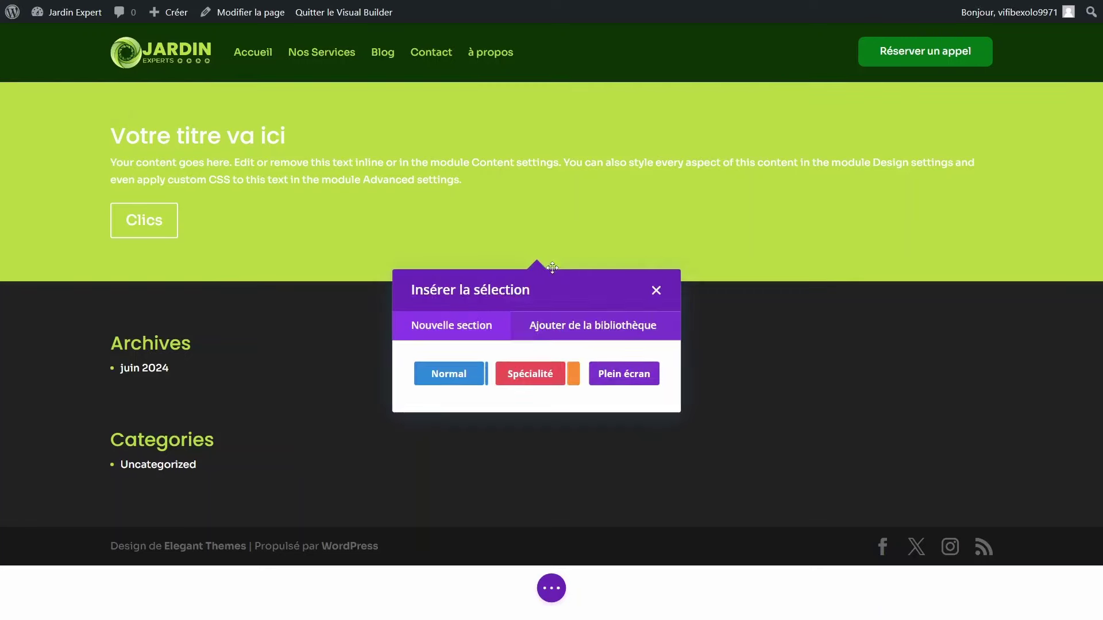
left_click(463, 385)
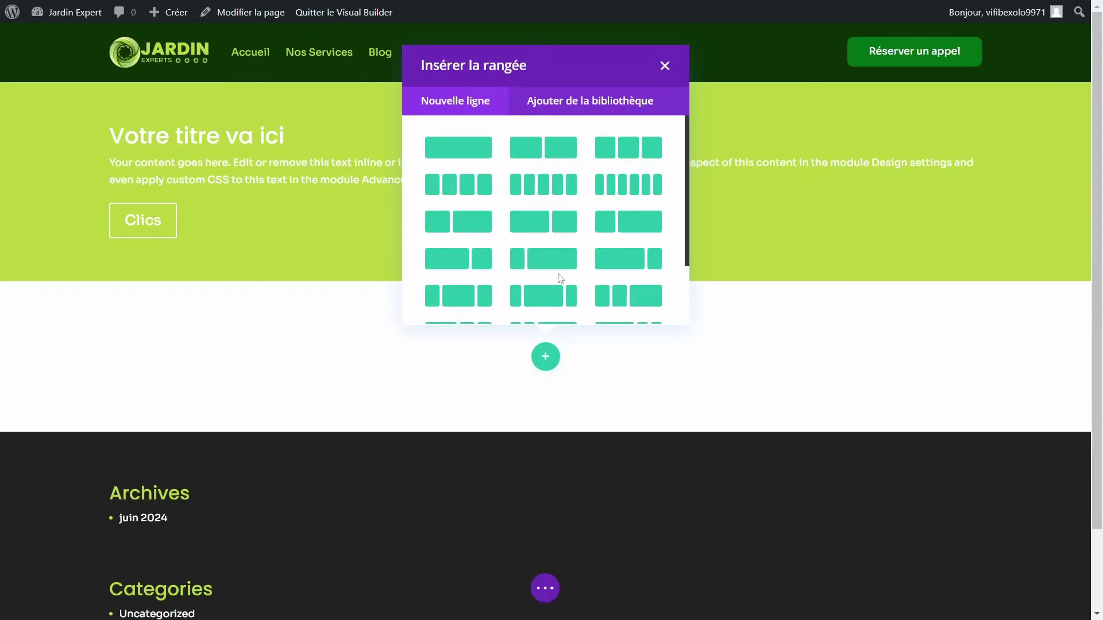
left_click(548, 151)
left_click(504, 394)
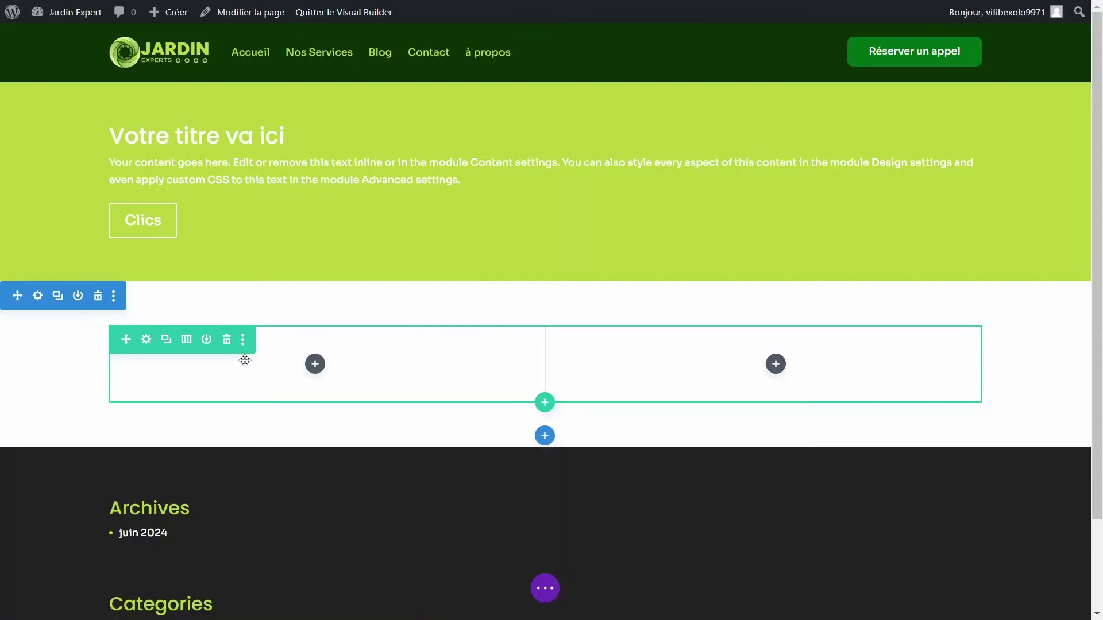
left_click(186, 340)
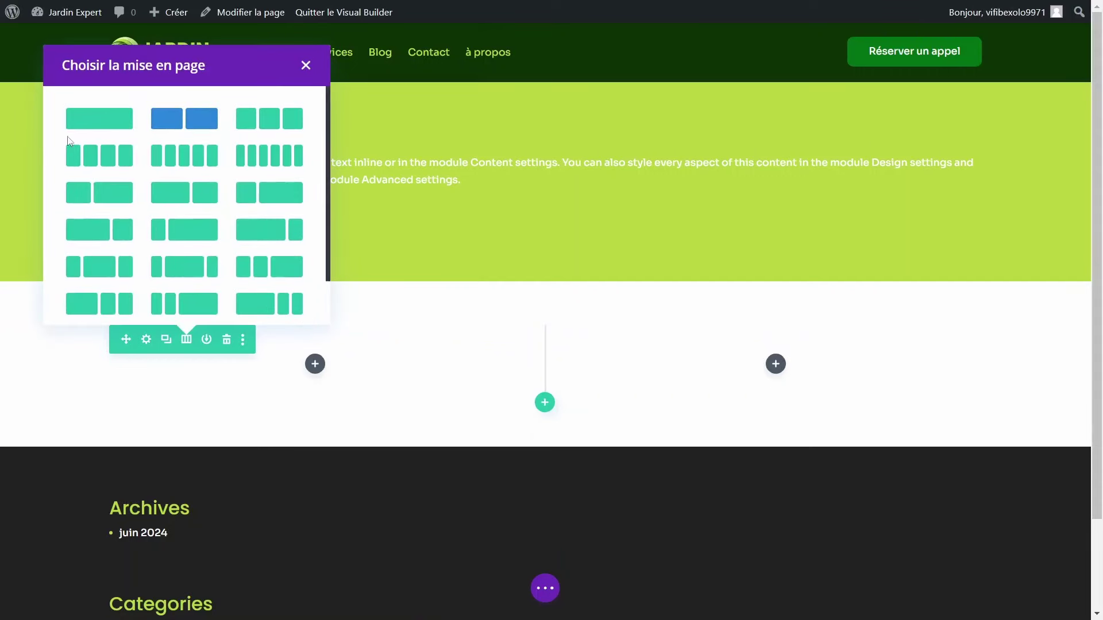
left_click(98, 119)
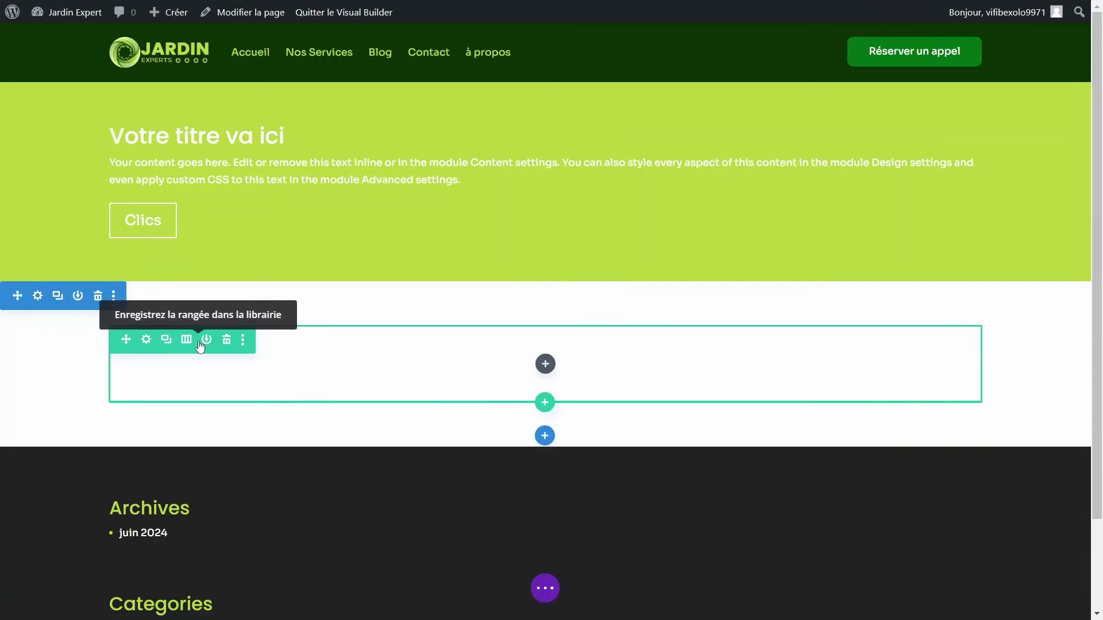
left_click(98, 295)
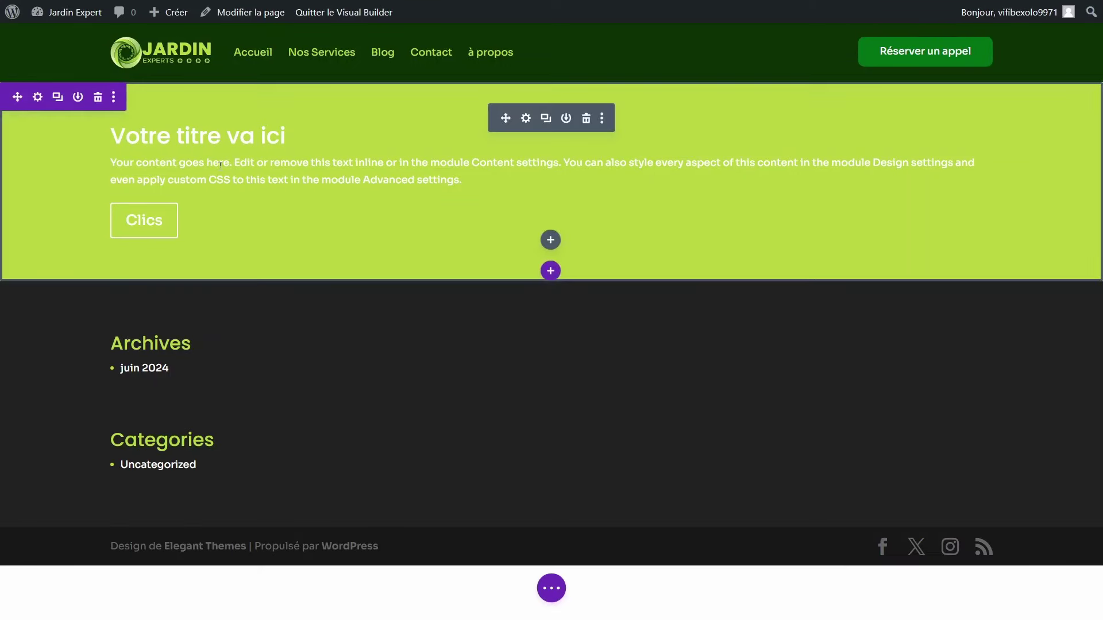
Step: Remove the background color from the full-width header module and save its settings
left_click(523, 117)
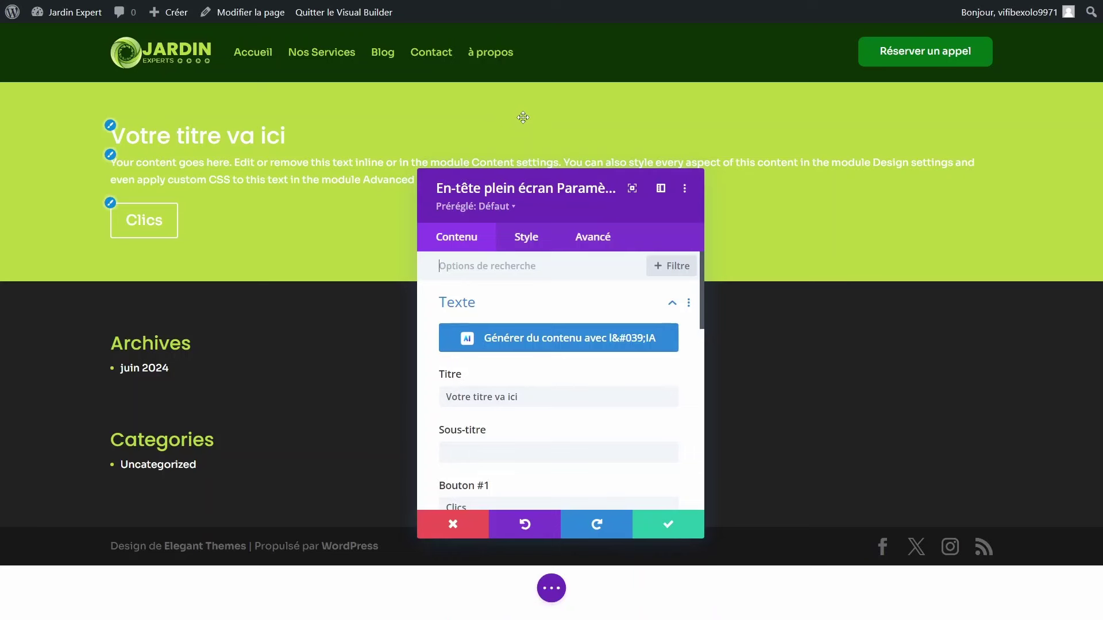
left_click(471, 298)
scroll(481, 374, "down", 2)
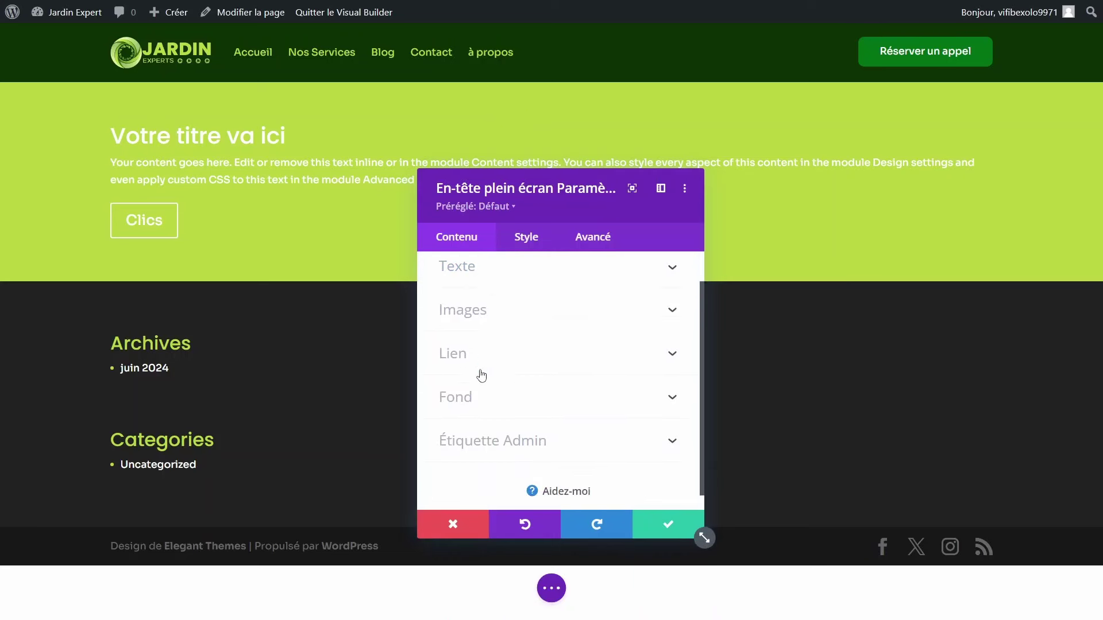
left_click(464, 387)
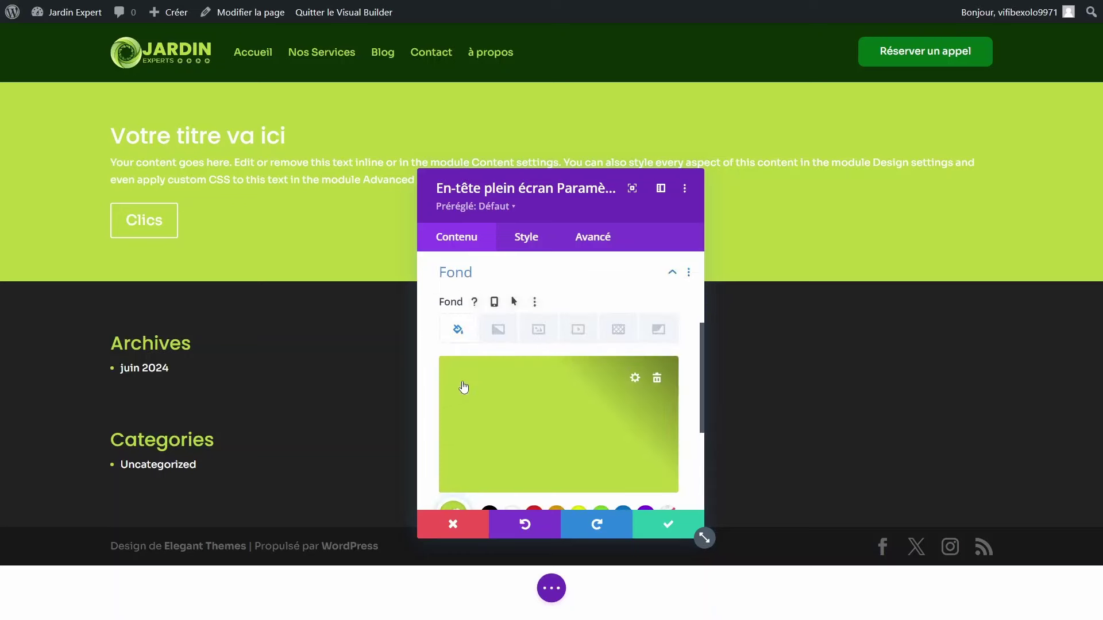
left_click(657, 379)
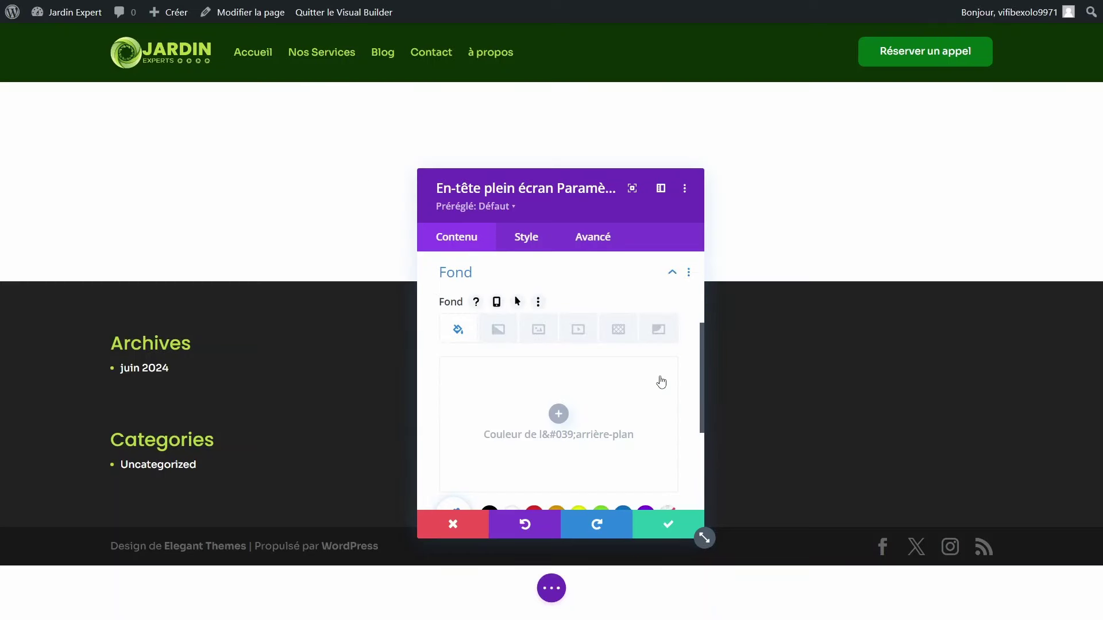
left_click(661, 528)
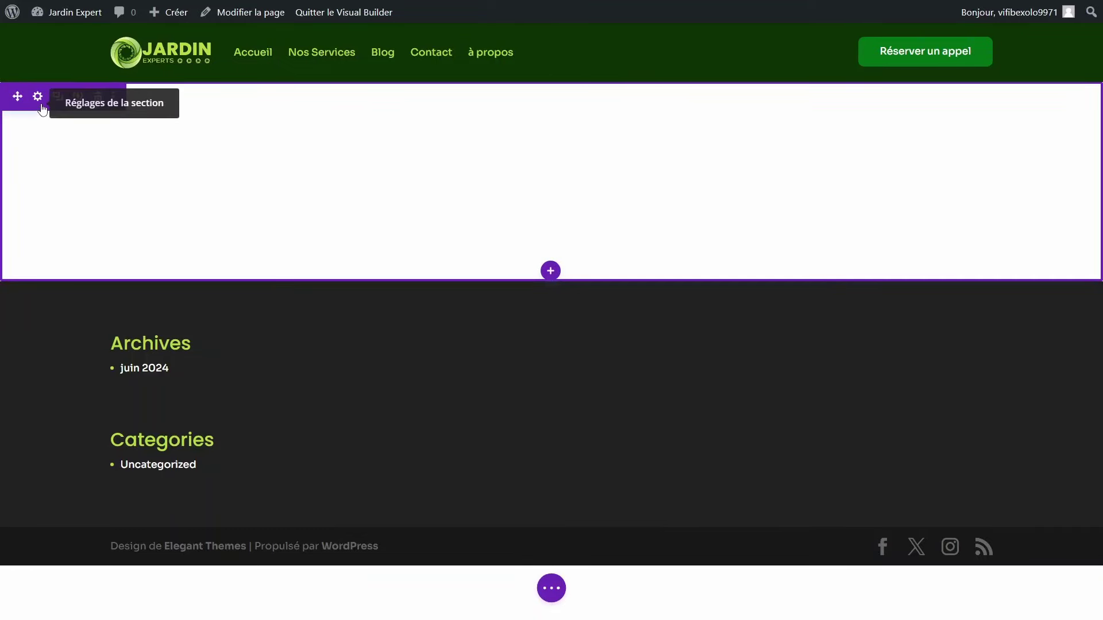
Step: Give the full-width section the media library image 4186301.jpg, the gardener holding potted flowers, as its background
left_click(38, 97)
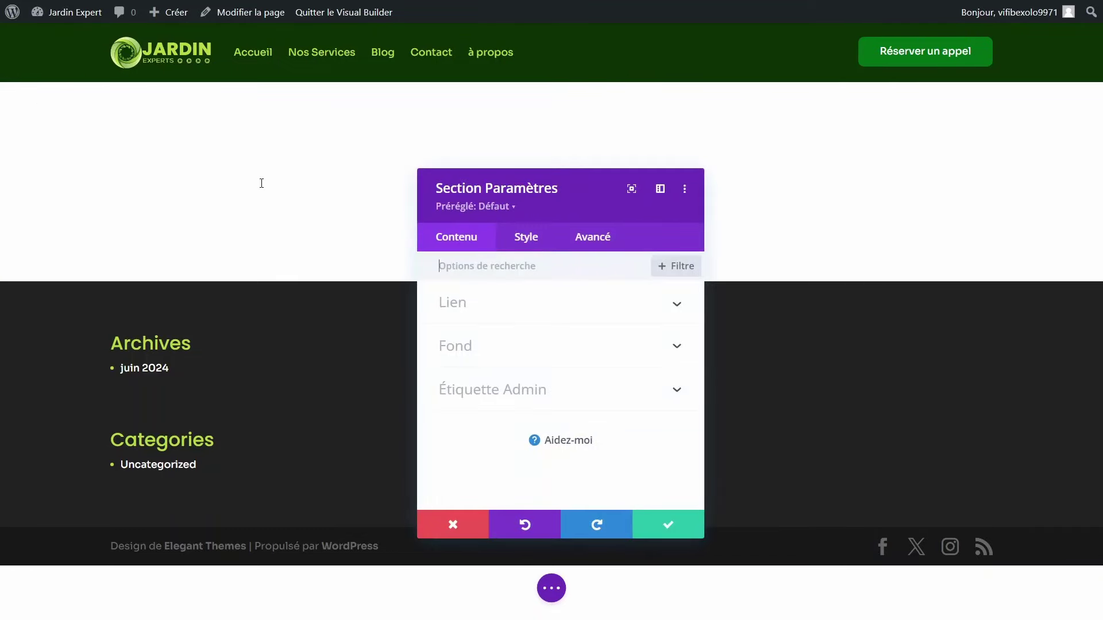
left_click(493, 346)
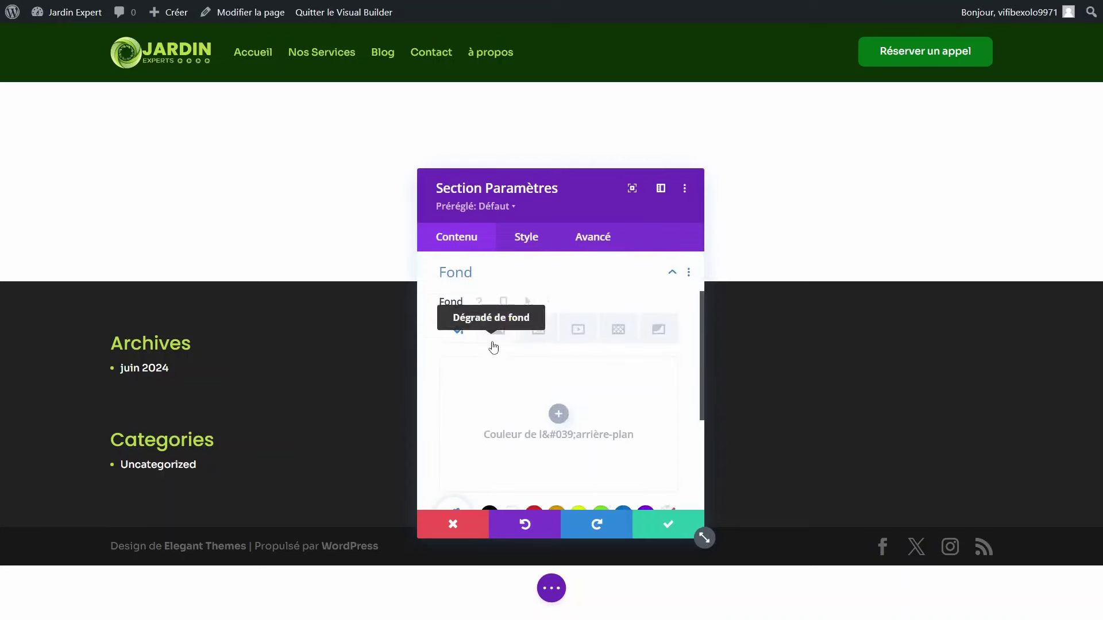
left_click(538, 331)
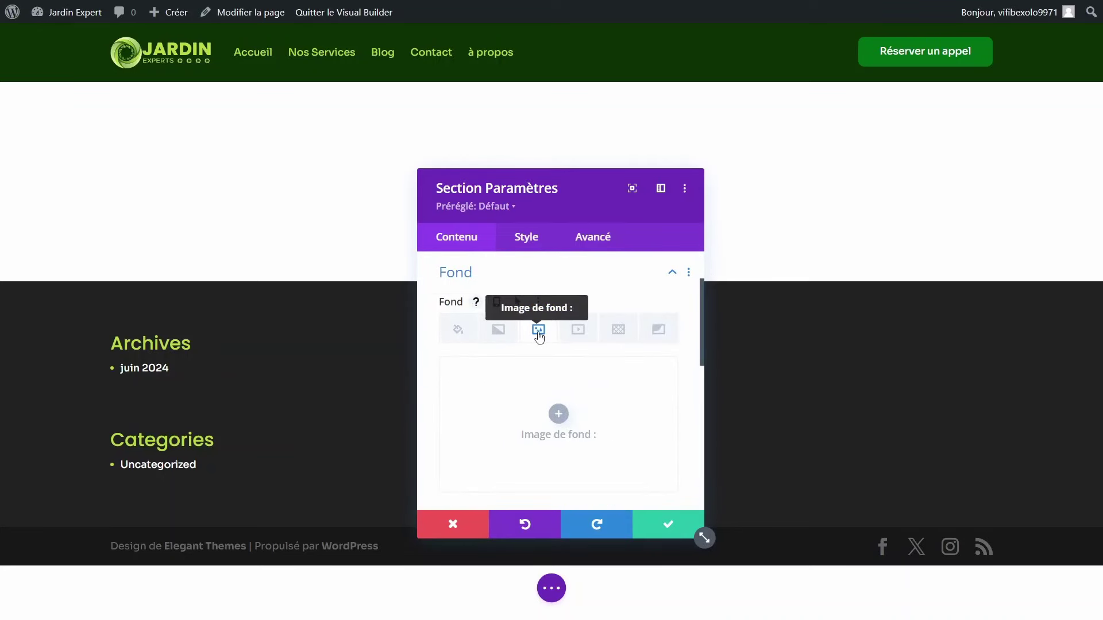
left_click(574, 427)
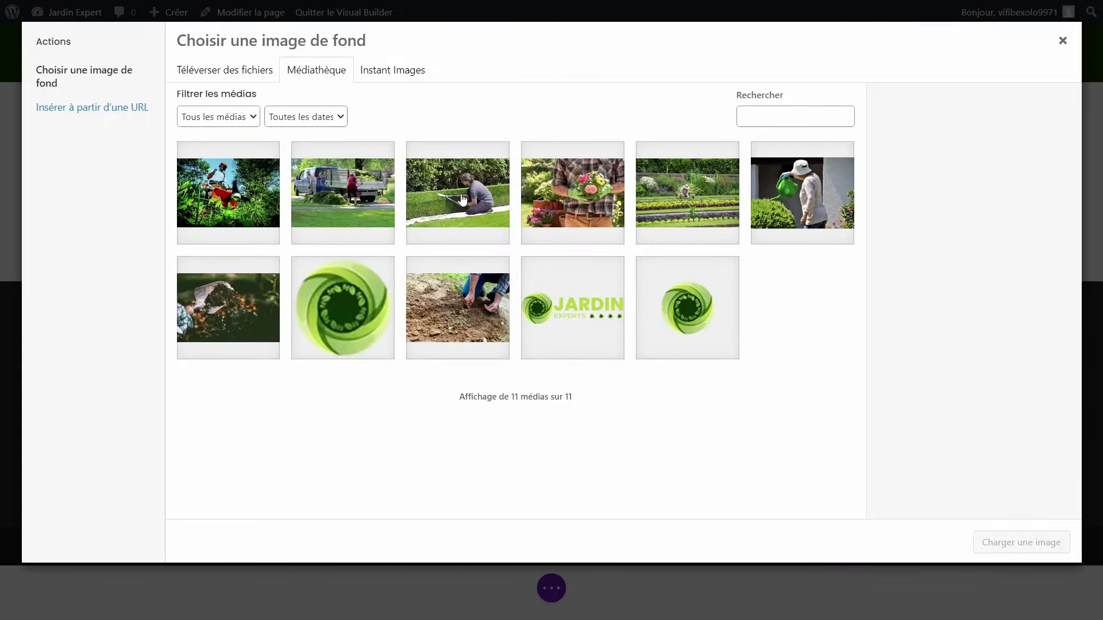
left_click(598, 198)
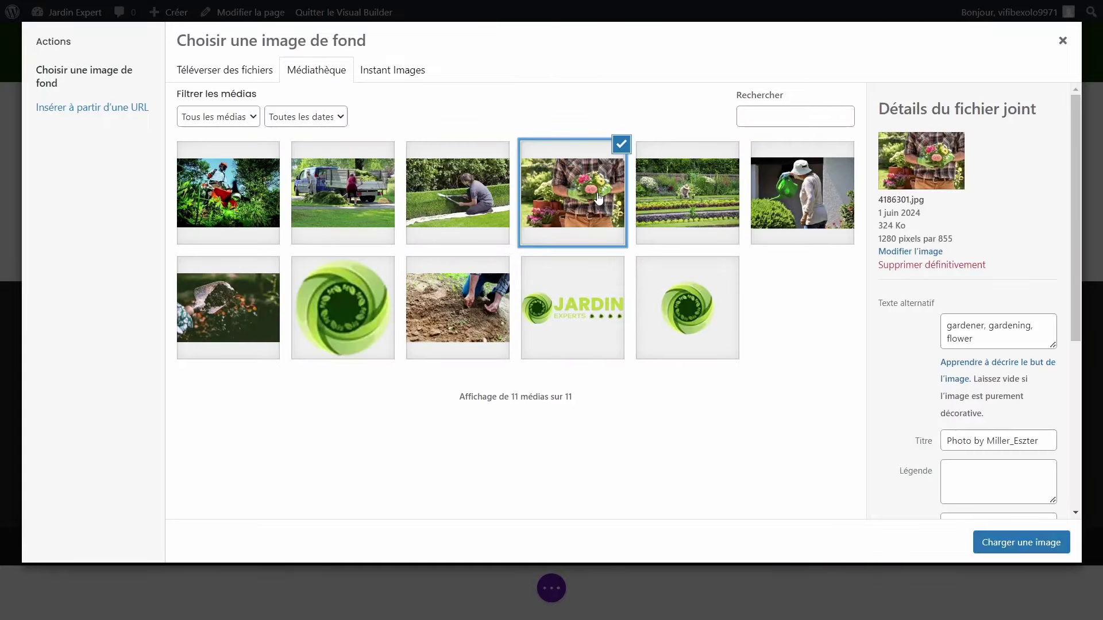
left_click(1010, 551)
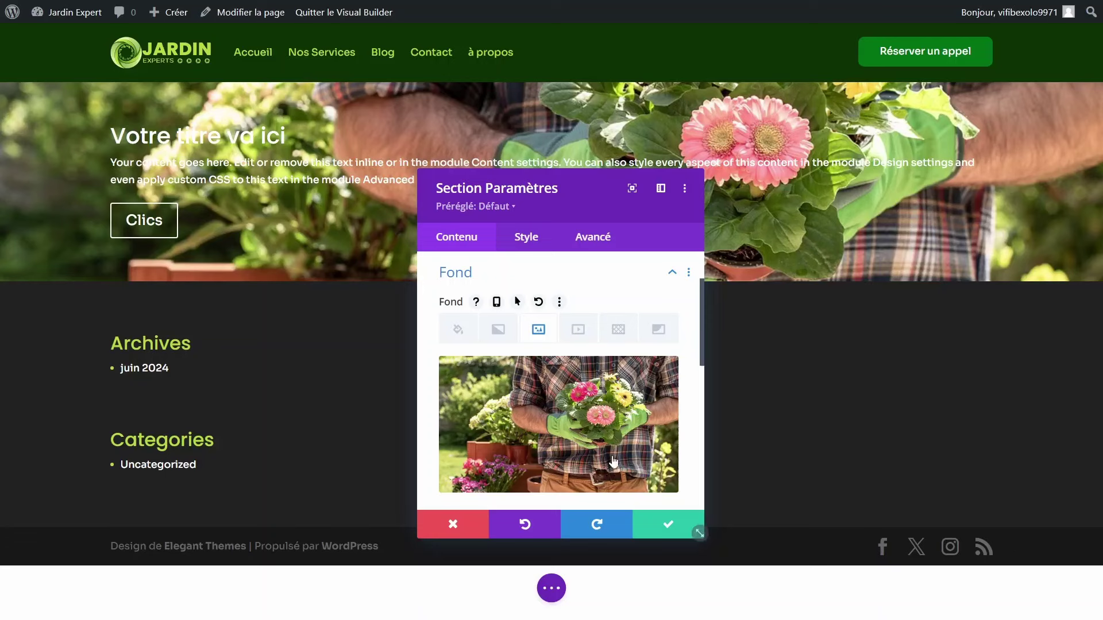
left_click(650, 515)
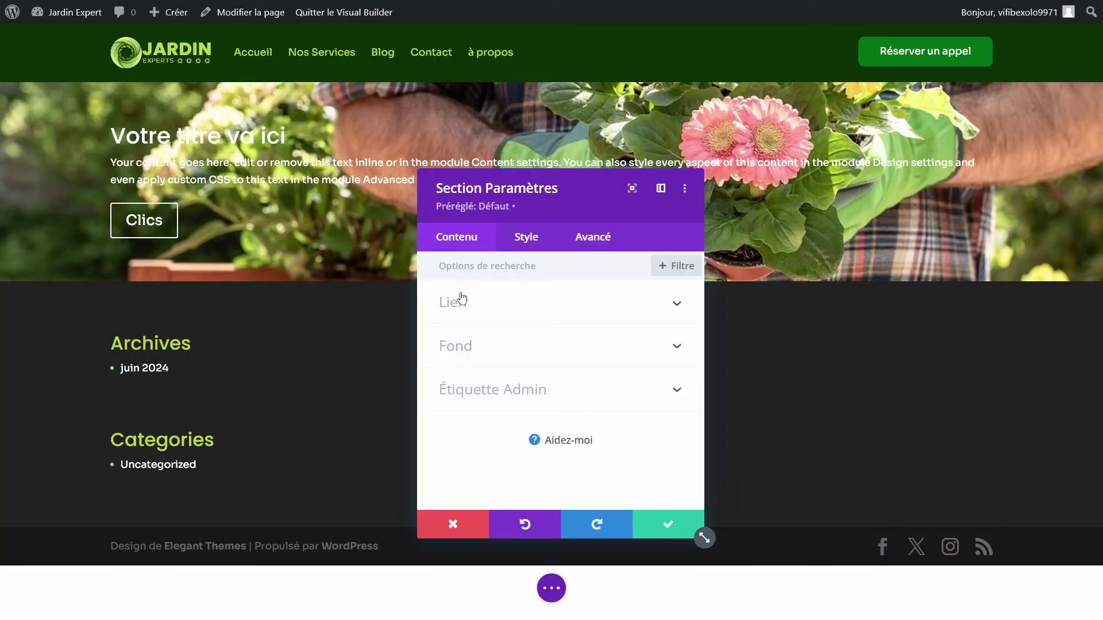
Step: Set the full-width section's minimum height to 100vh in its sizing options
left_click(523, 246)
scroll(522, 416, "down", 3)
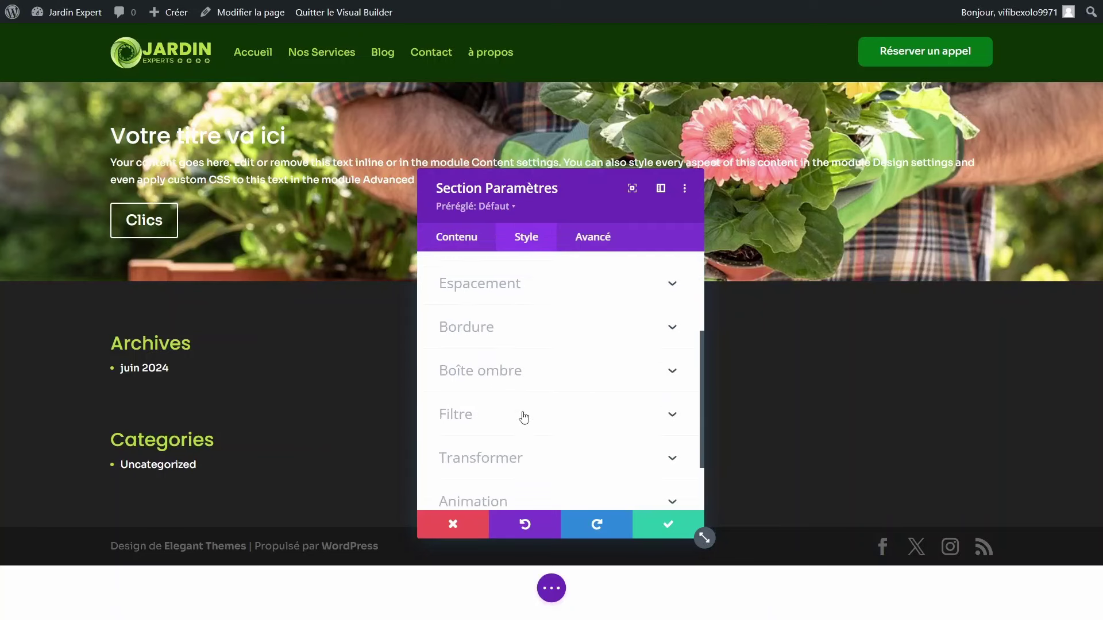
scroll(524, 418, "up", 3)
left_click(490, 347)
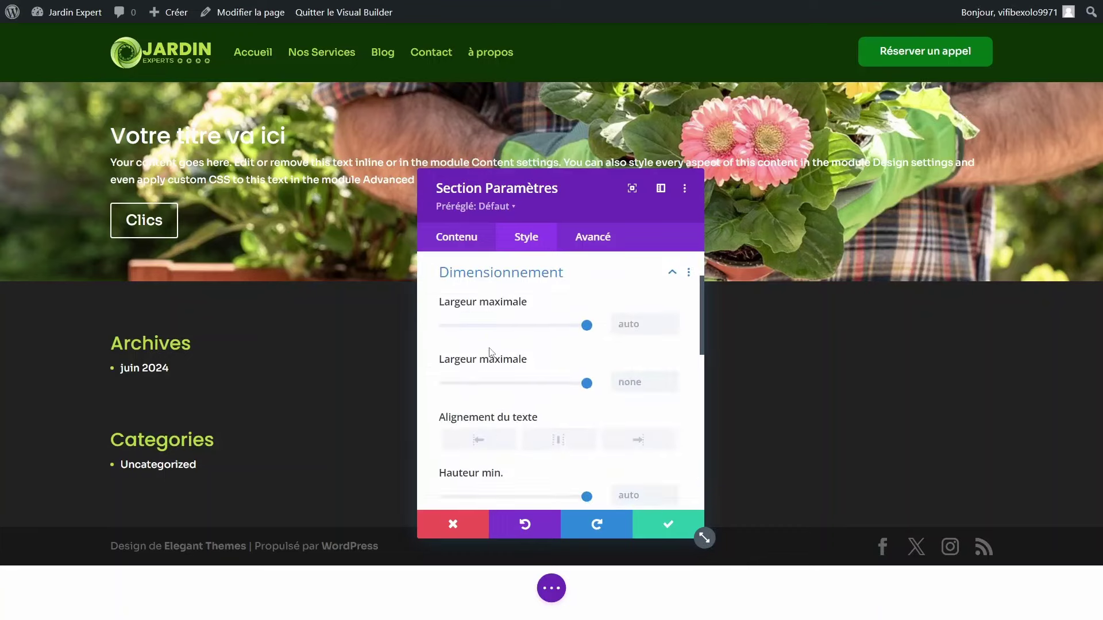
scroll(517, 425, "down", 3)
scroll(517, 427, "down", 1)
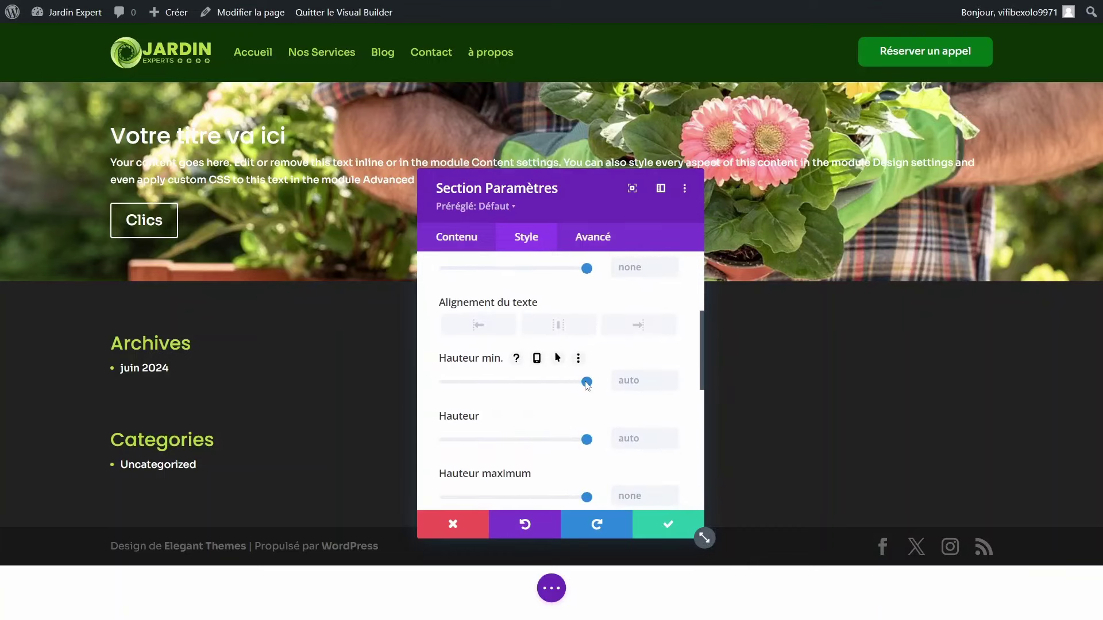
left_click_drag(586, 381, 556, 382)
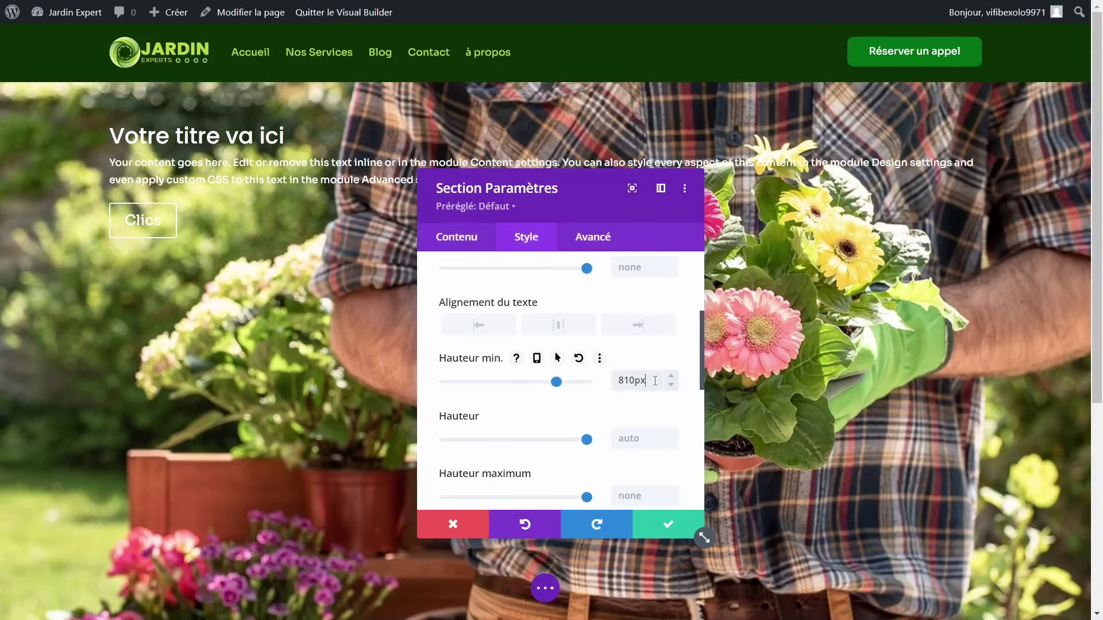
left_click(557, 373)
type("100vh")
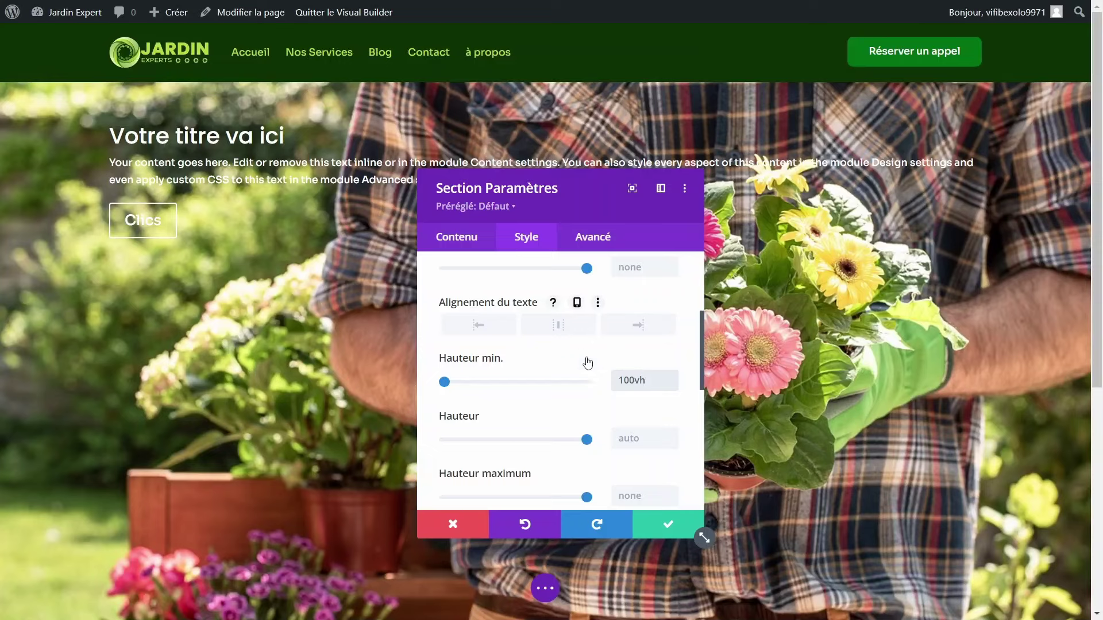
Step: Reduce the section's minimum height to 70vh and save the section settings
left_click_drag(635, 379, 606, 384)
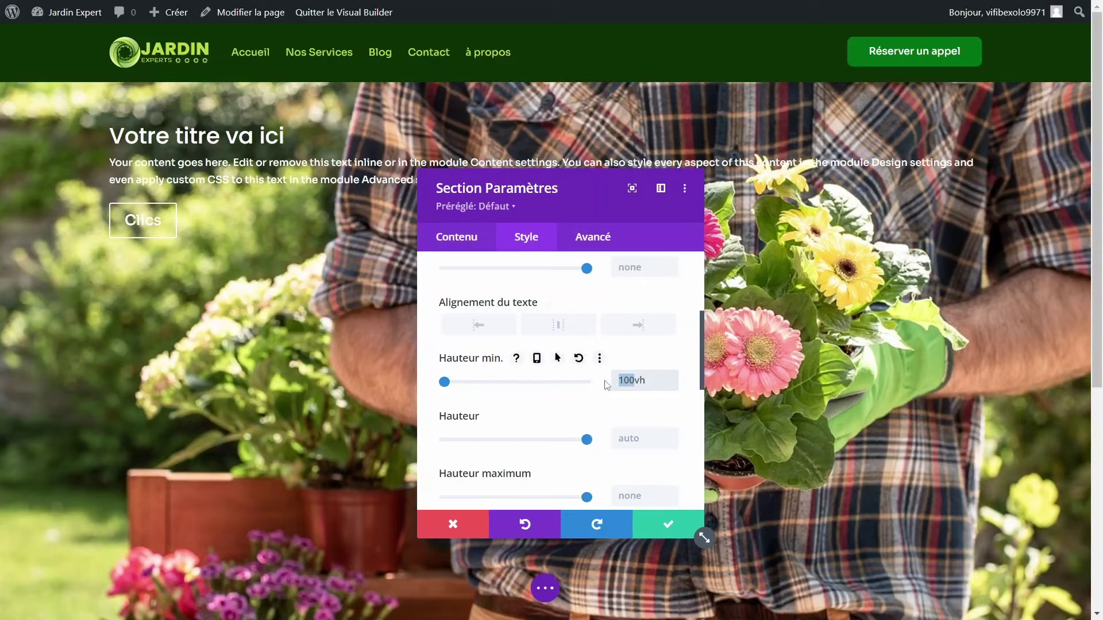
type("70")
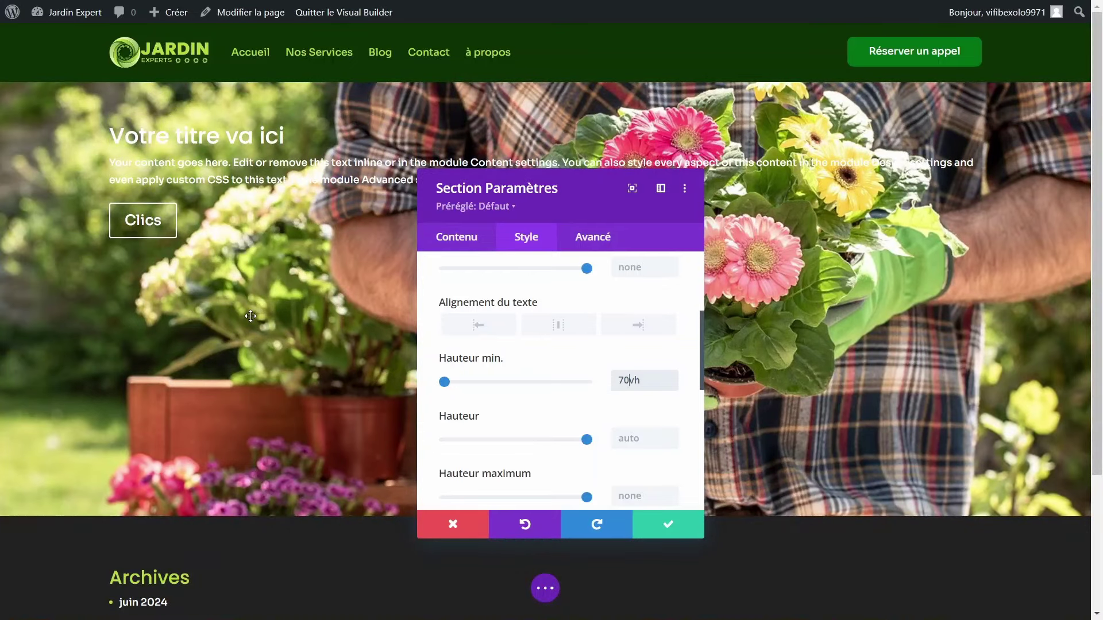
left_click(666, 525)
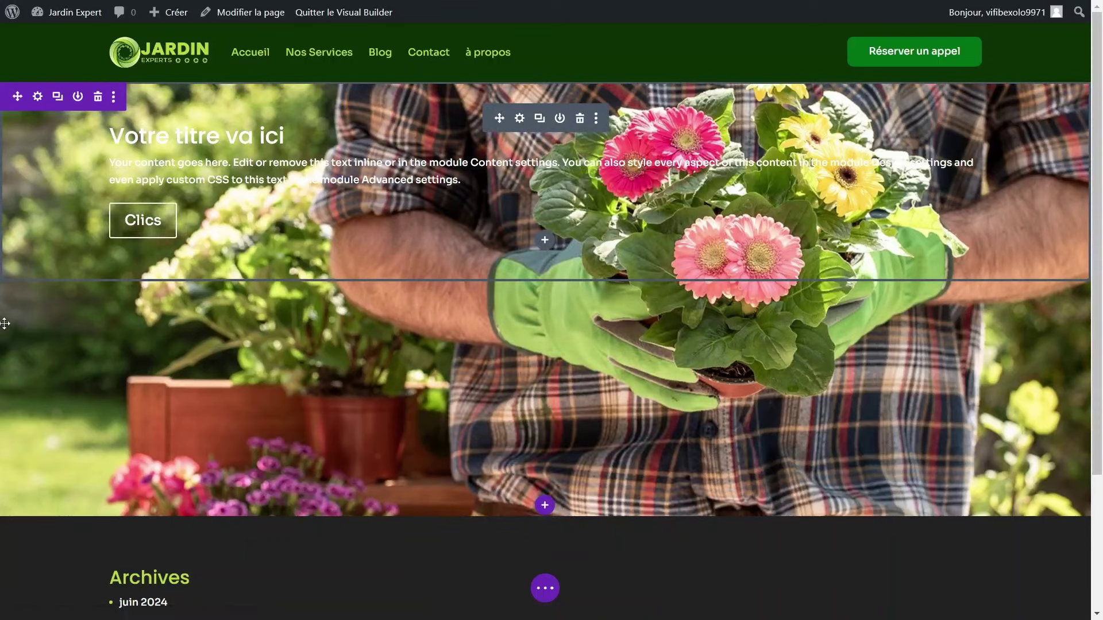
Step: Set the full-width header module's minimum height to 70vh and save its settings
left_click_drag(9, 331, 3, 338)
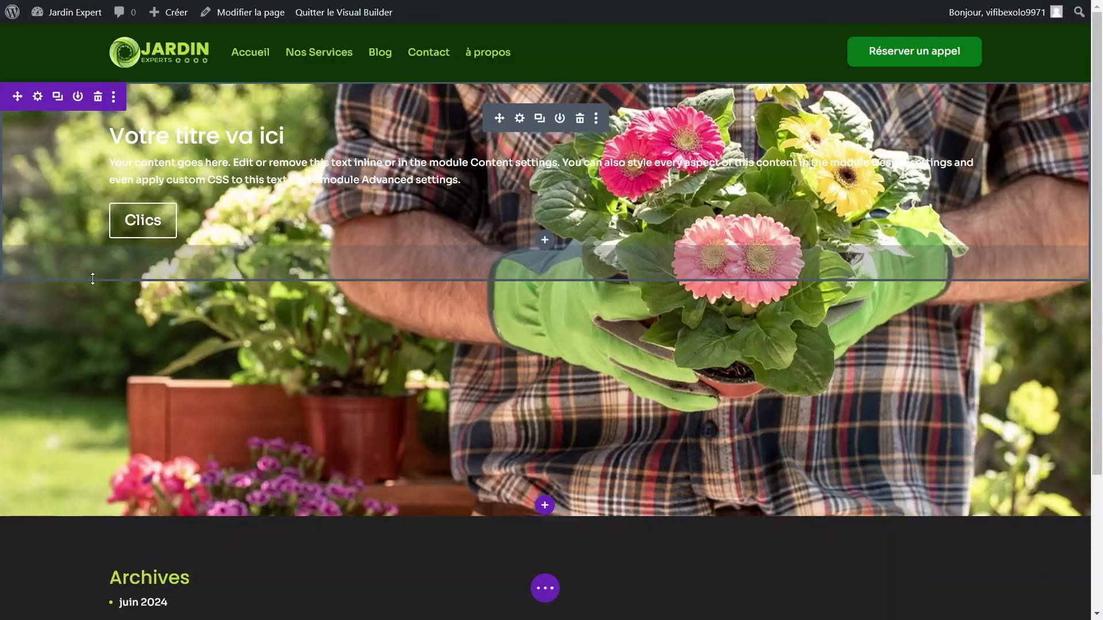
left_click(520, 119)
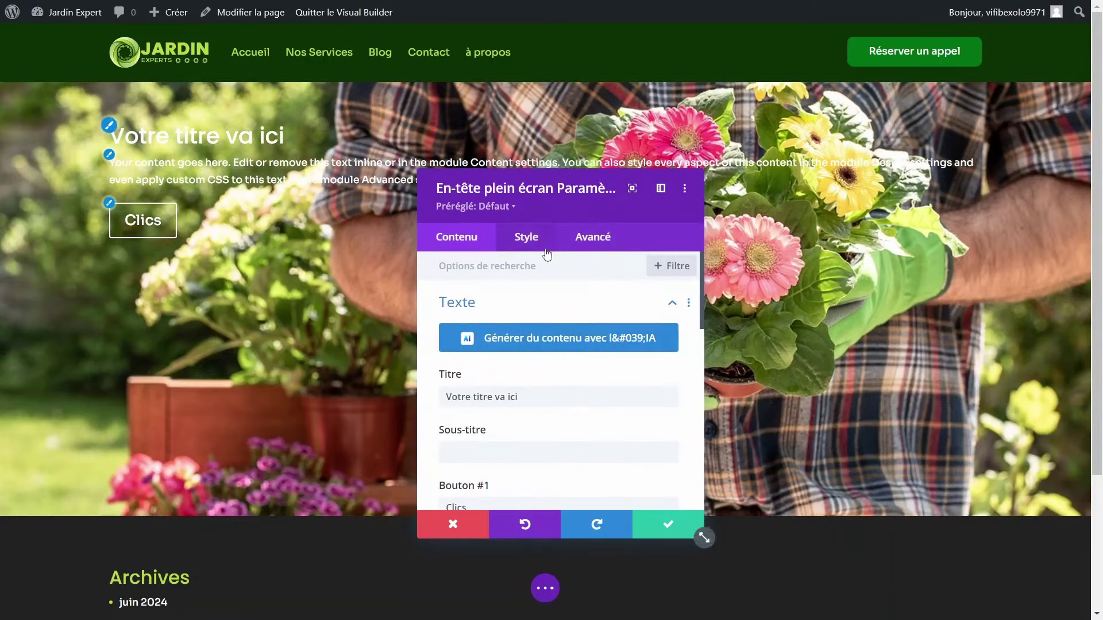
left_click(525, 238)
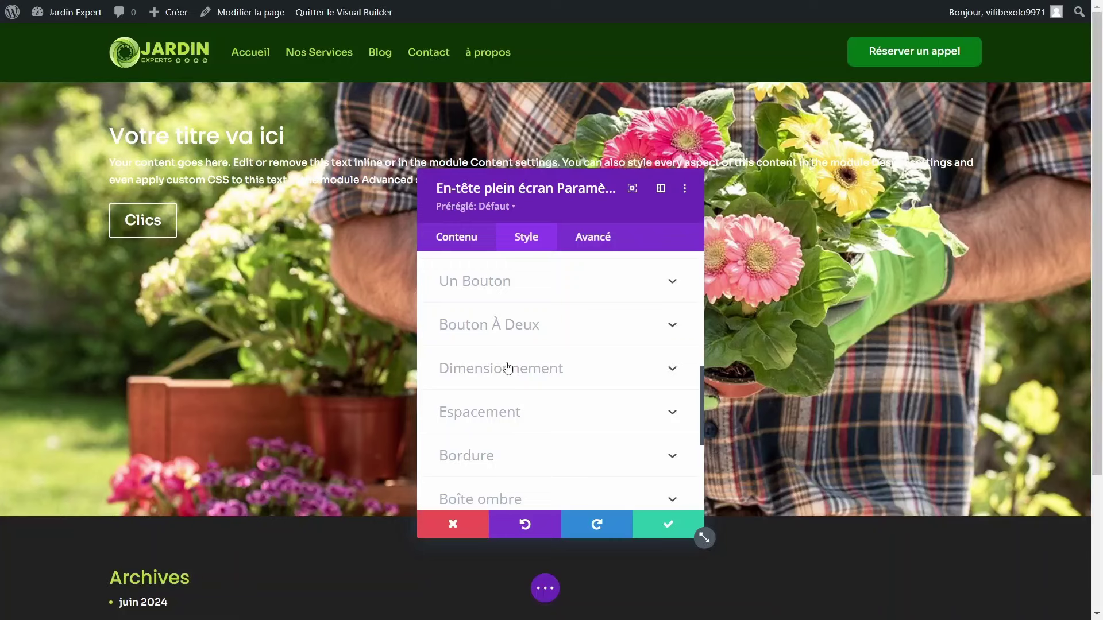
left_click(508, 368)
scroll(499, 458, "down", 3)
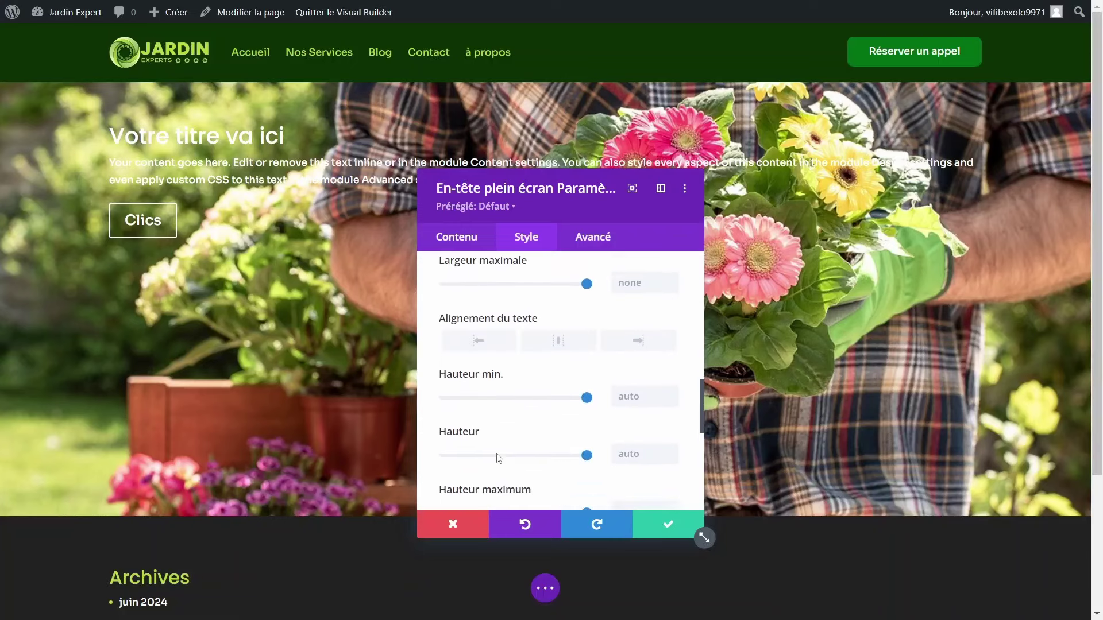
scroll(499, 458, "down", 1)
left_click(632, 363)
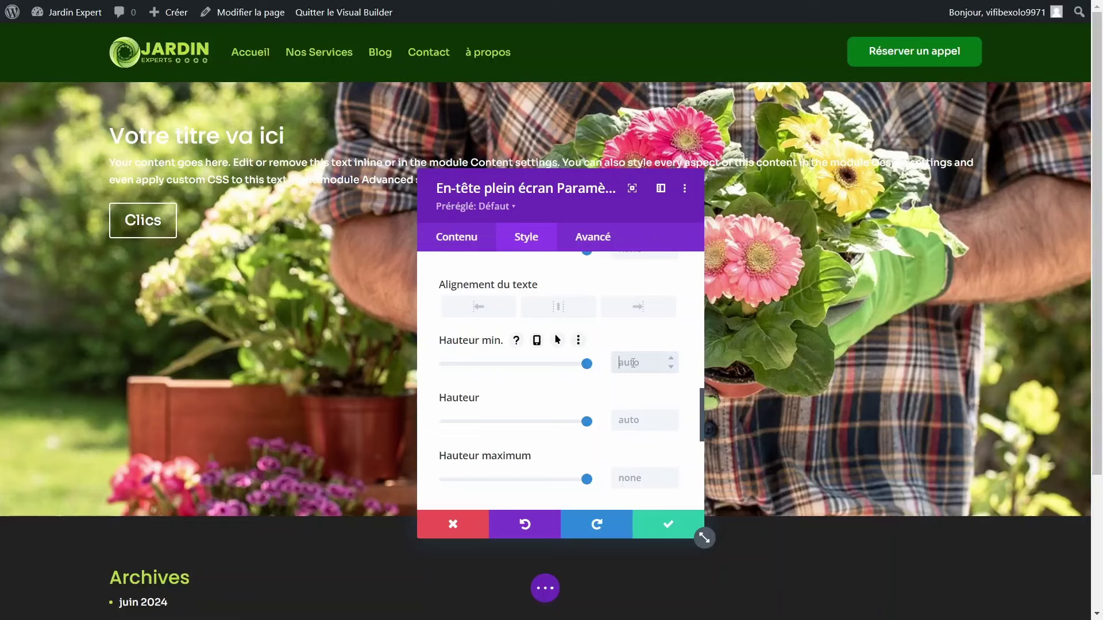
type("70vh")
left_click(668, 524)
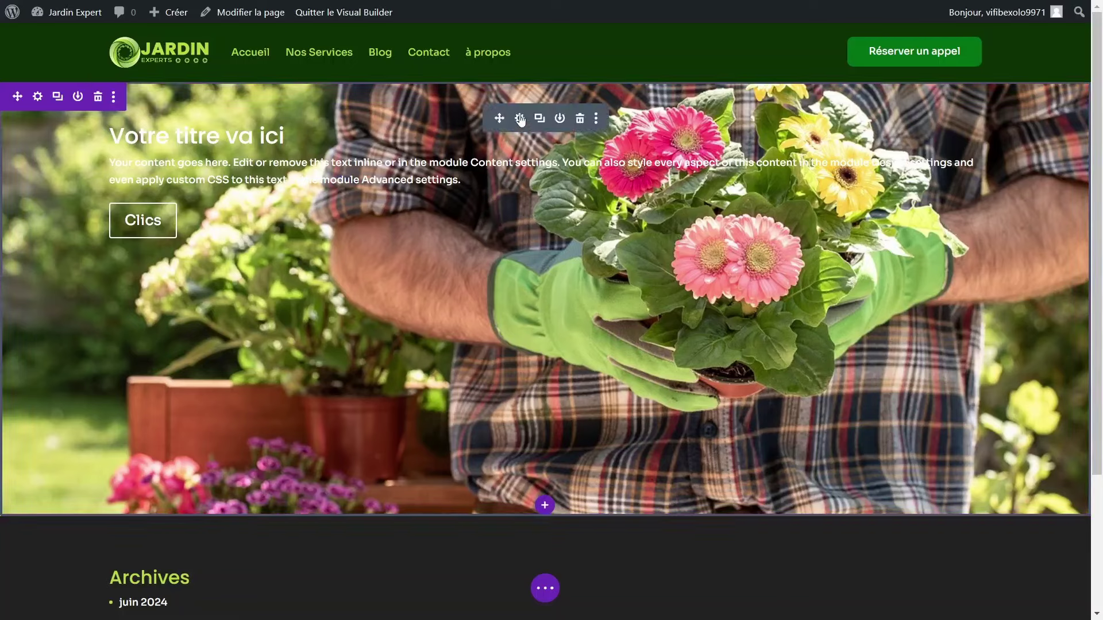
Step: Limit the content width of the full-width header module to 50% in its sizing options
left_click(520, 119)
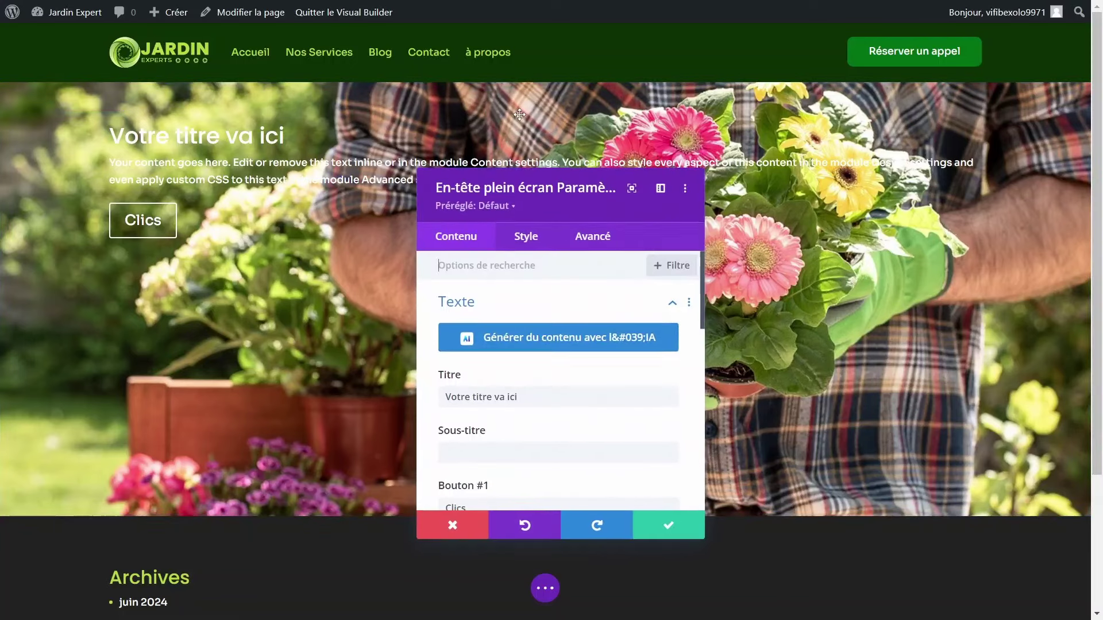
left_click(527, 242)
scroll(487, 399, "down", 3)
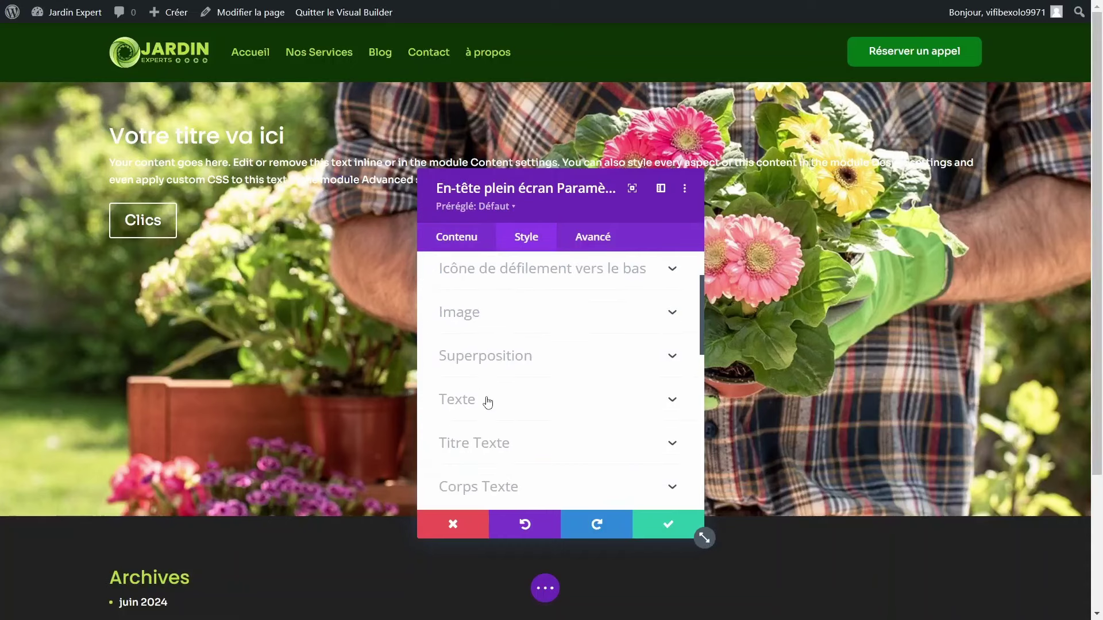
scroll(487, 399, "down", 2)
left_click(475, 311)
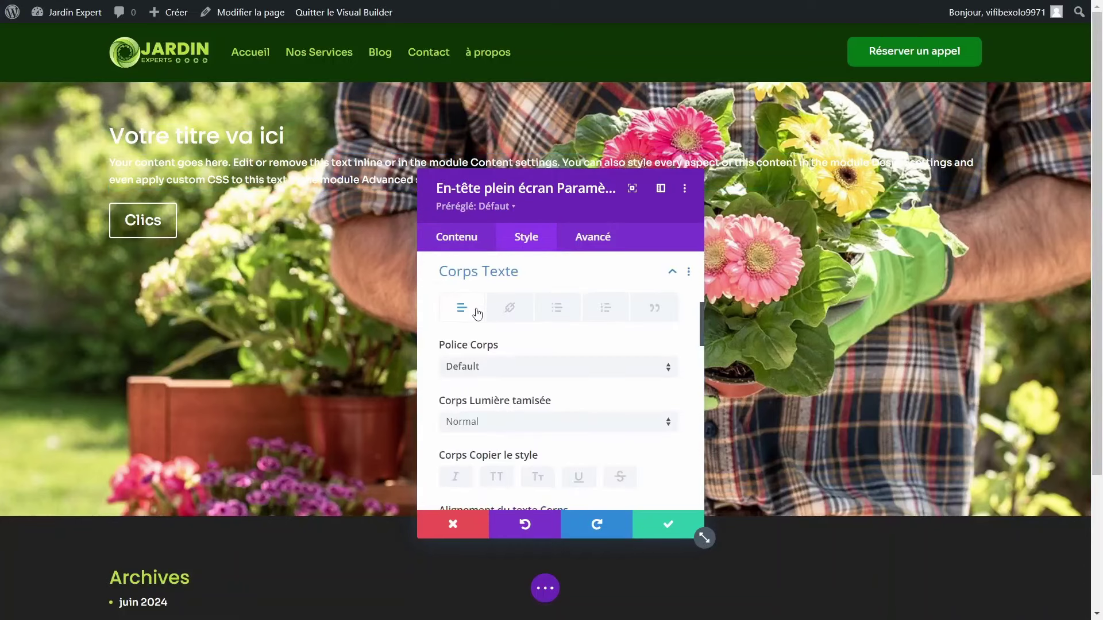
scroll(536, 414, "down", 5)
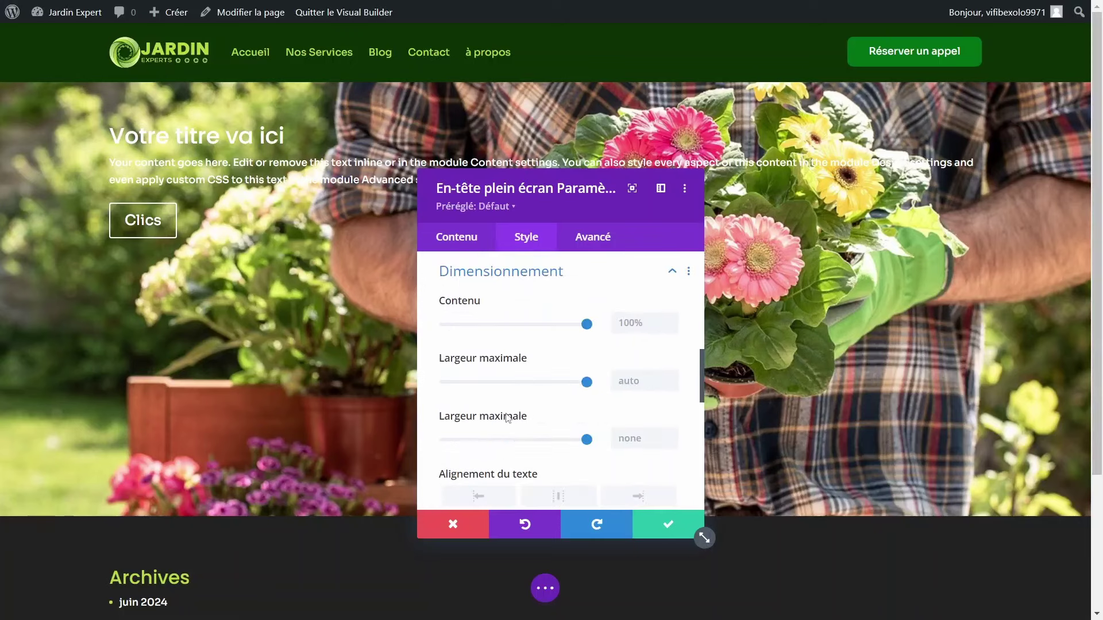
scroll(508, 327, "down", 1)
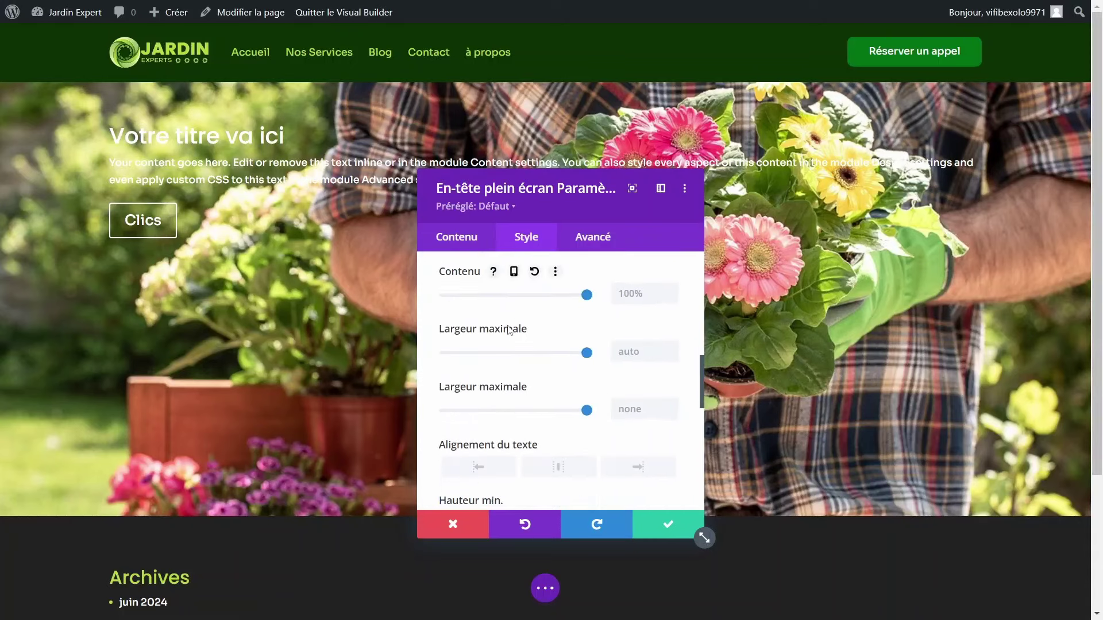
scroll(498, 319, "up", 1)
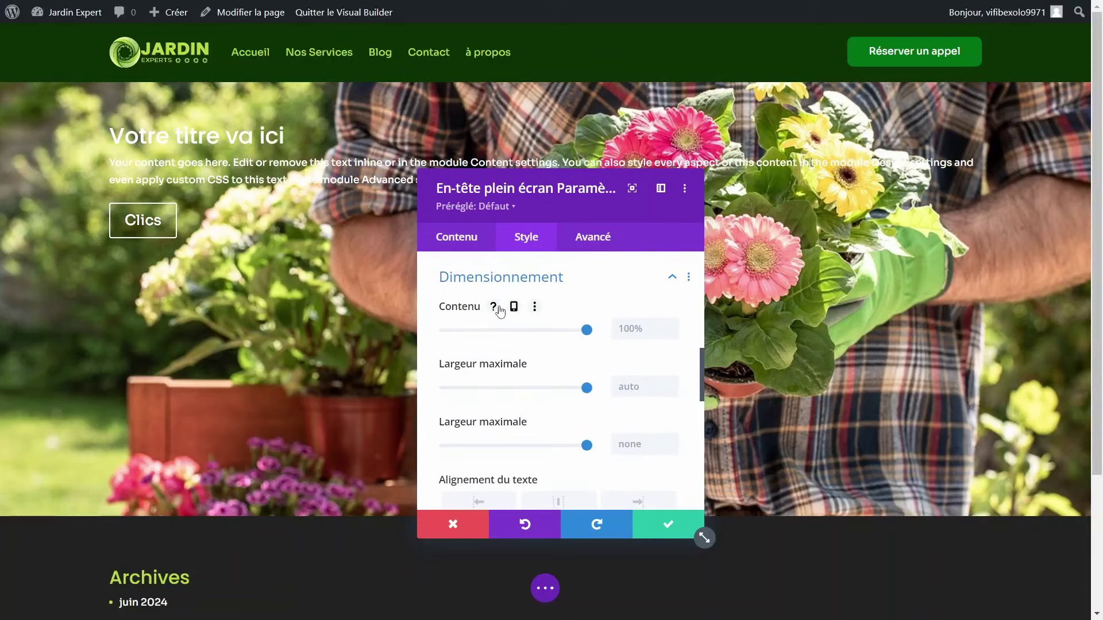
left_click_drag(585, 331, 518, 338)
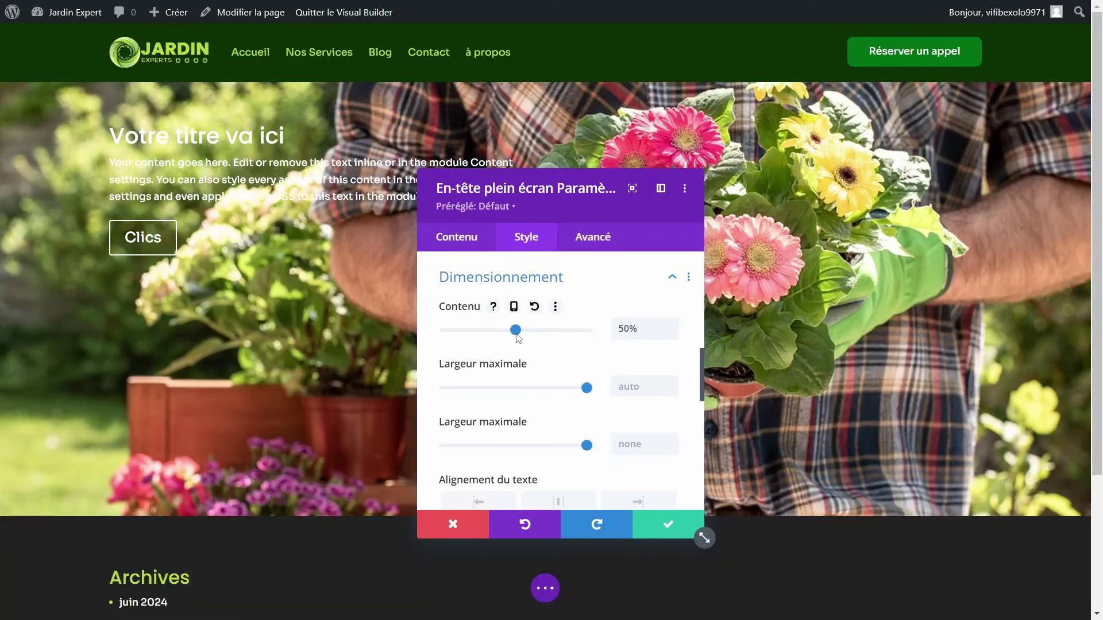
Step: Move the settings window off the header text and give the module linked top and bottom padding of 180px
left_click_drag(545, 198, 796, 233)
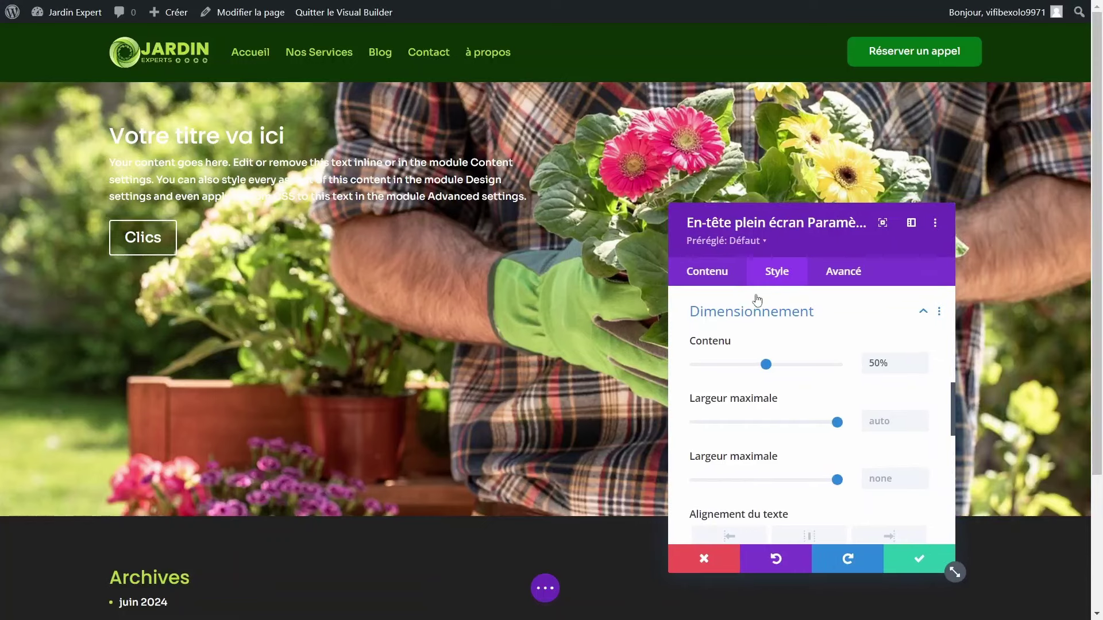
left_click(747, 311)
left_click(732, 402)
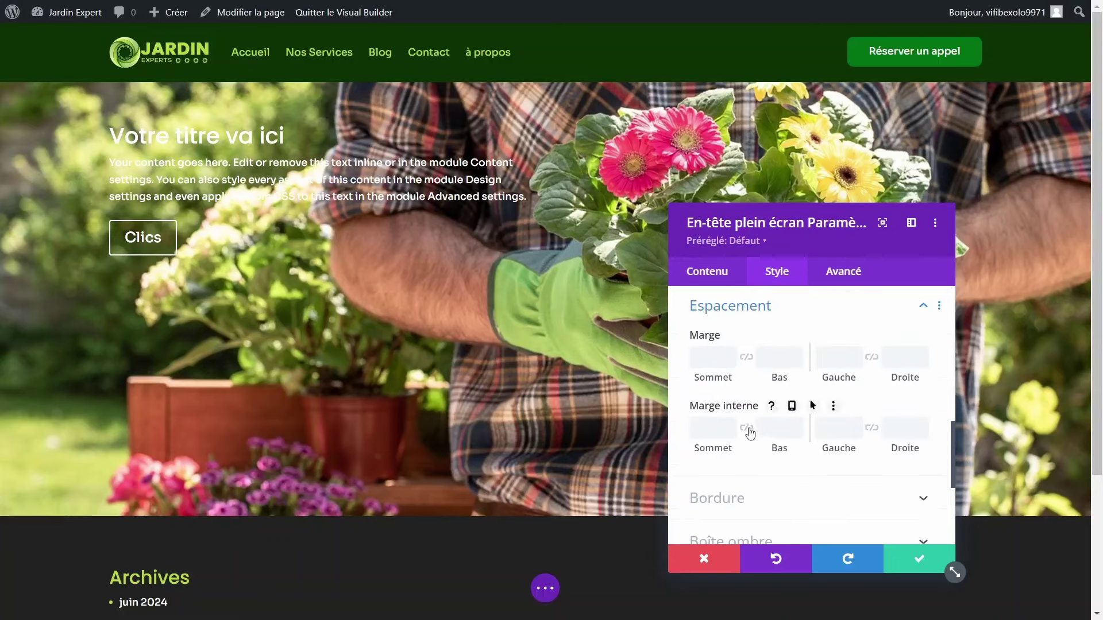
left_click(747, 428)
left_click_drag(715, 448, 794, 452)
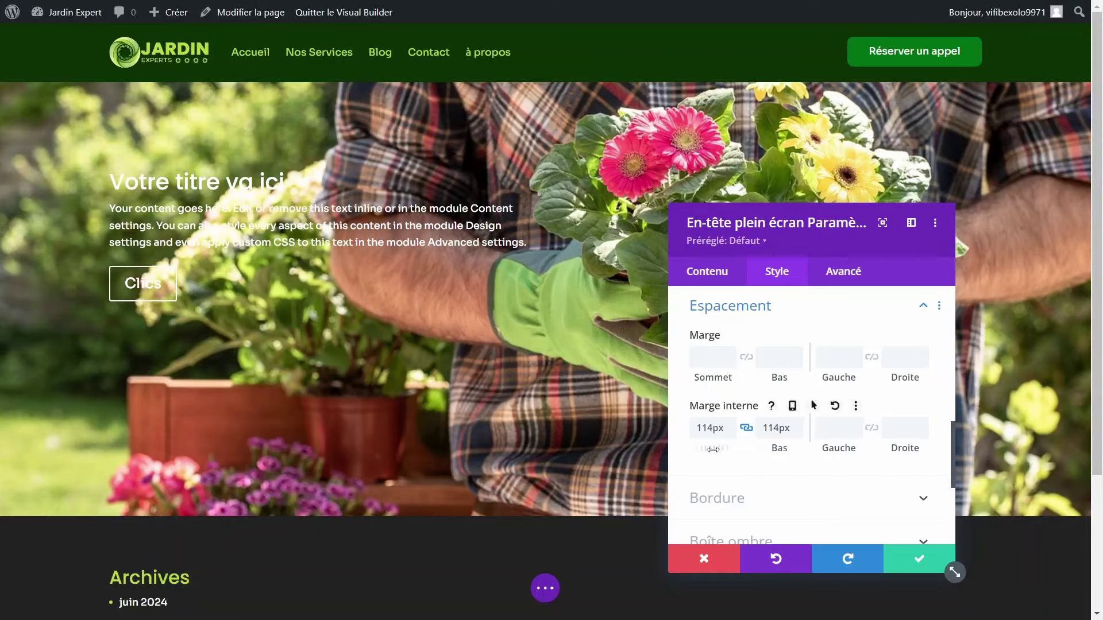
left_click_drag(715, 449, 948, 462)
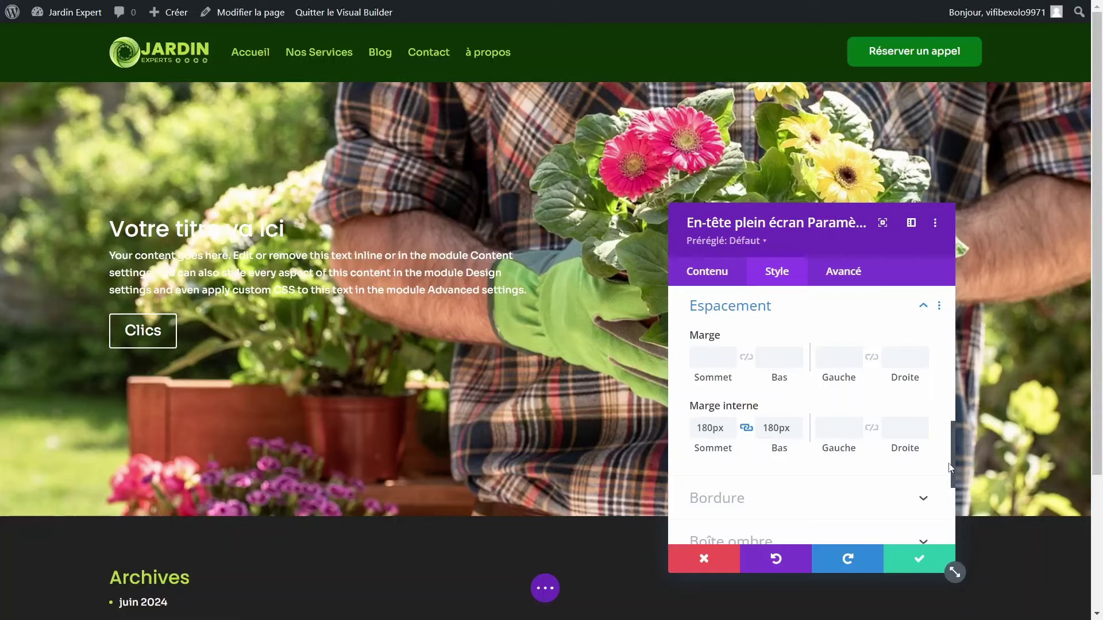
Step: Switch the linked top and bottom padding to em units and set it to 13em
left_click_drag(725, 428, 713, 428)
type("em")
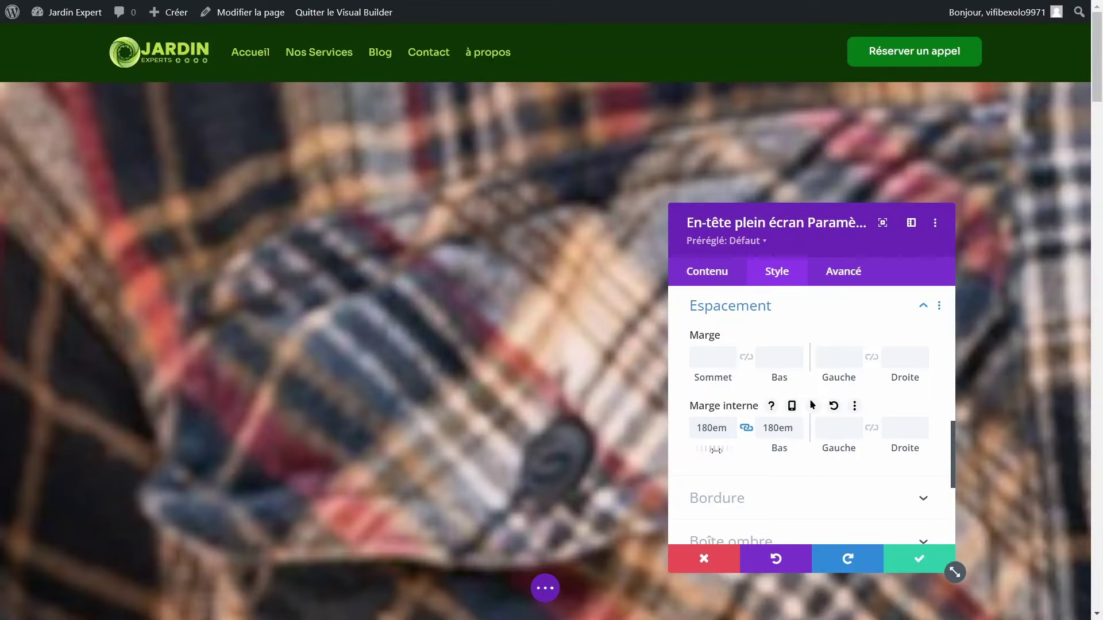
left_click_drag(715, 451, 499, 383)
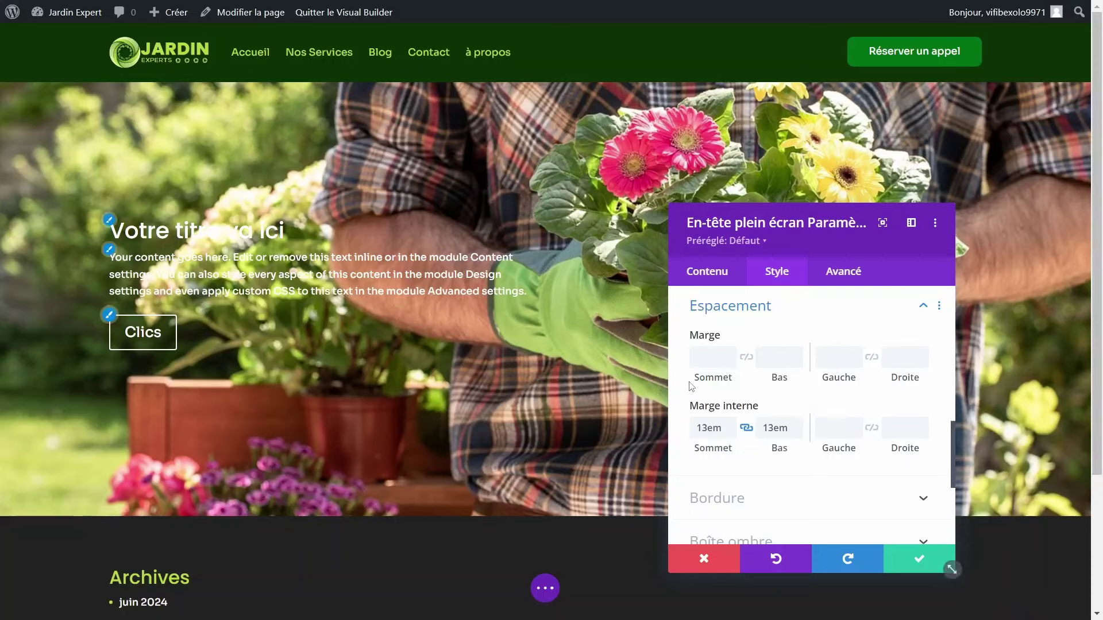
Step: Open the header title's text styling and increase its text size to 45px
scroll(746, 407, "up", 4)
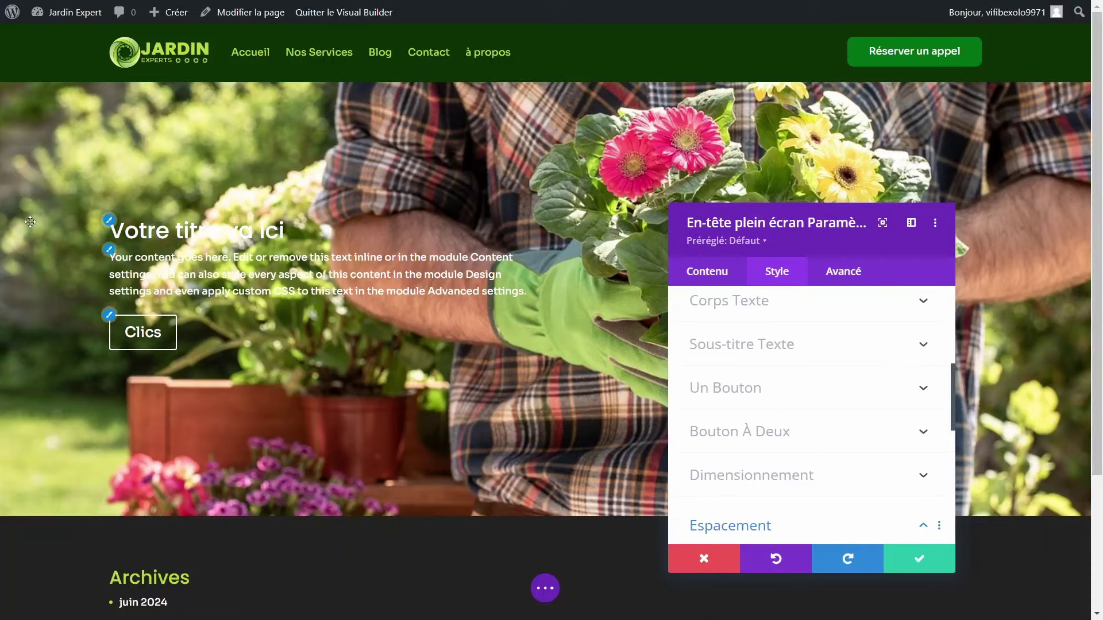
left_click(113, 229)
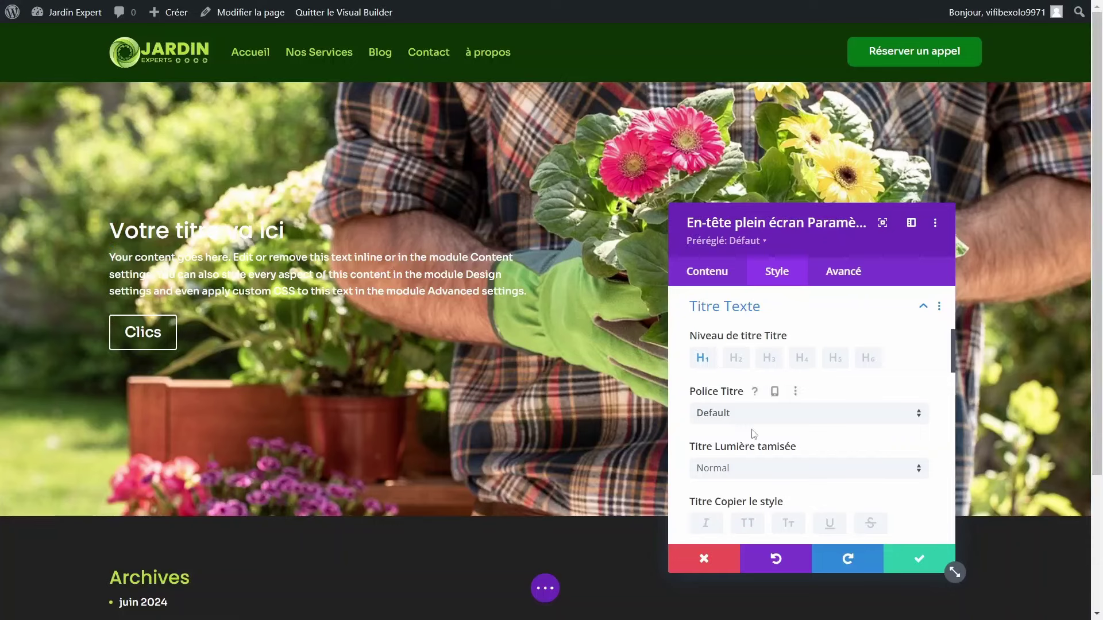
scroll(753, 432, "down", 2)
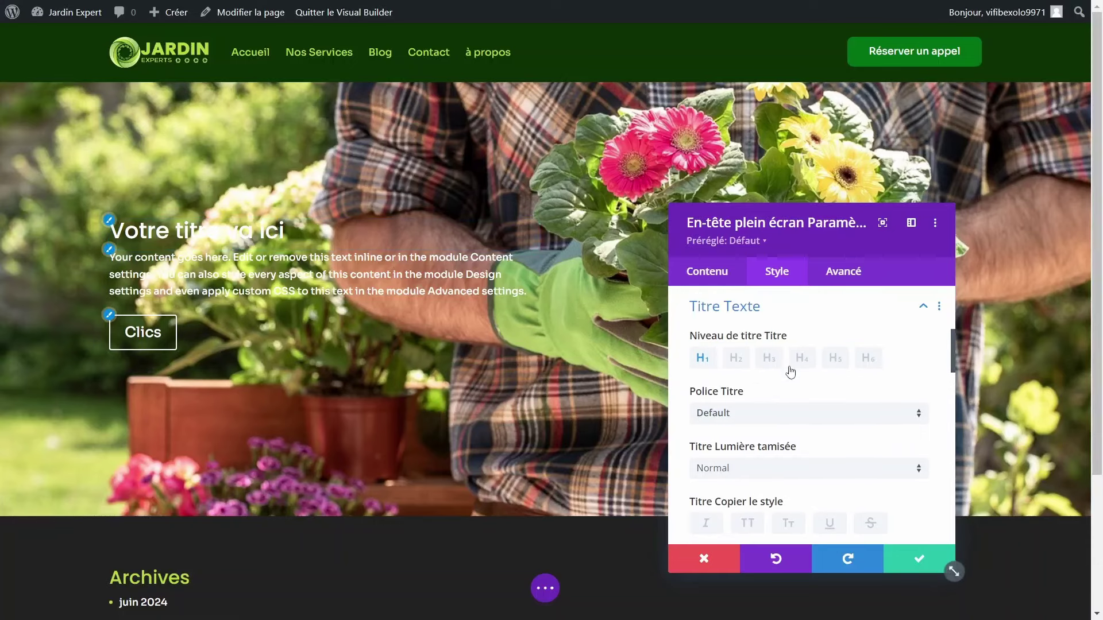
scroll(820, 446, "down", 5)
scroll(819, 447, "down", 1)
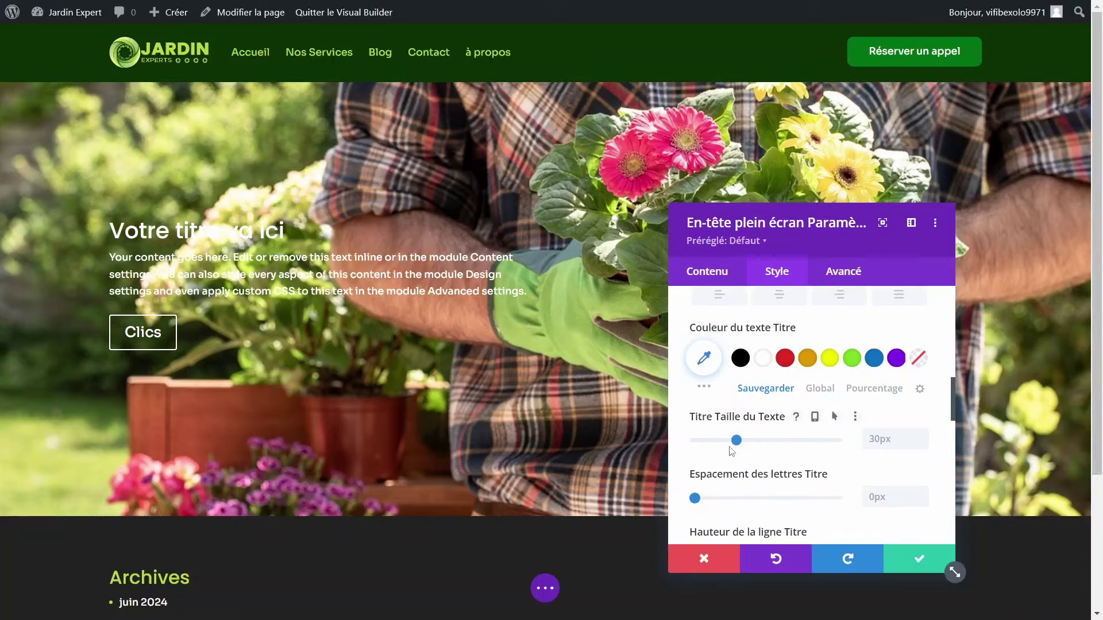
left_click_drag(742, 445, 758, 454)
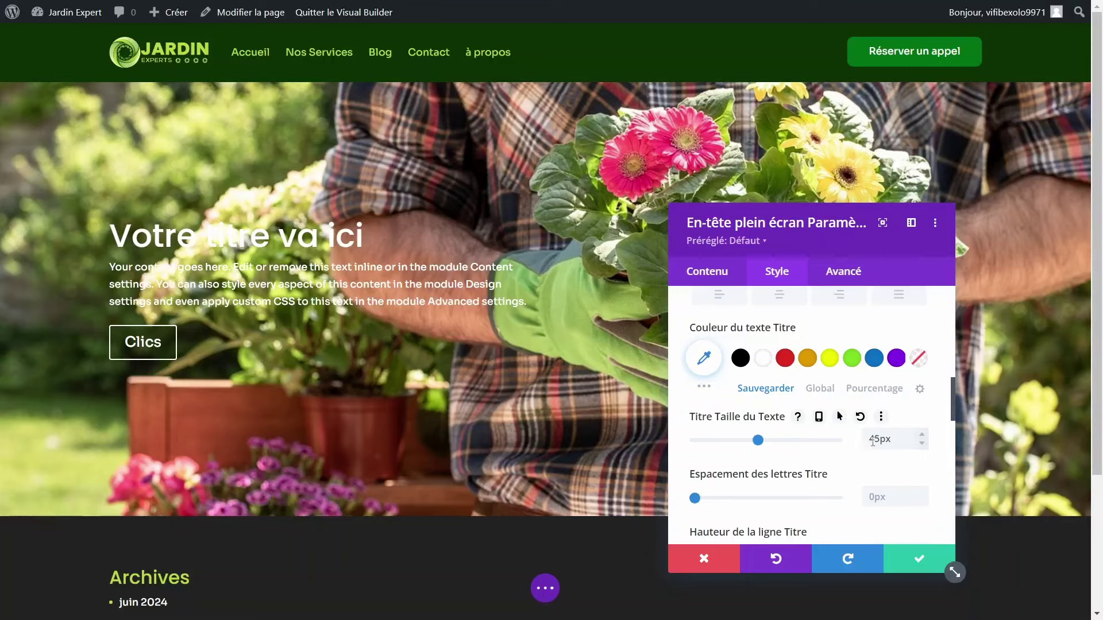
Step: Try the header title's text size at 8em, then reduce it to 4em
left_click_drag(878, 441, 844, 430)
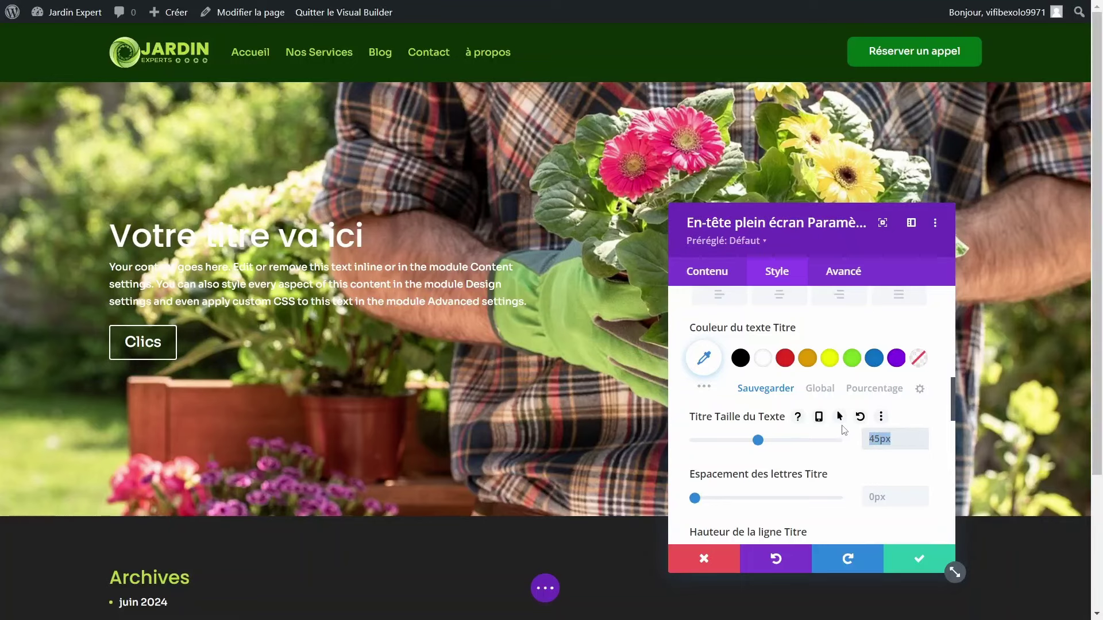
type("8em")
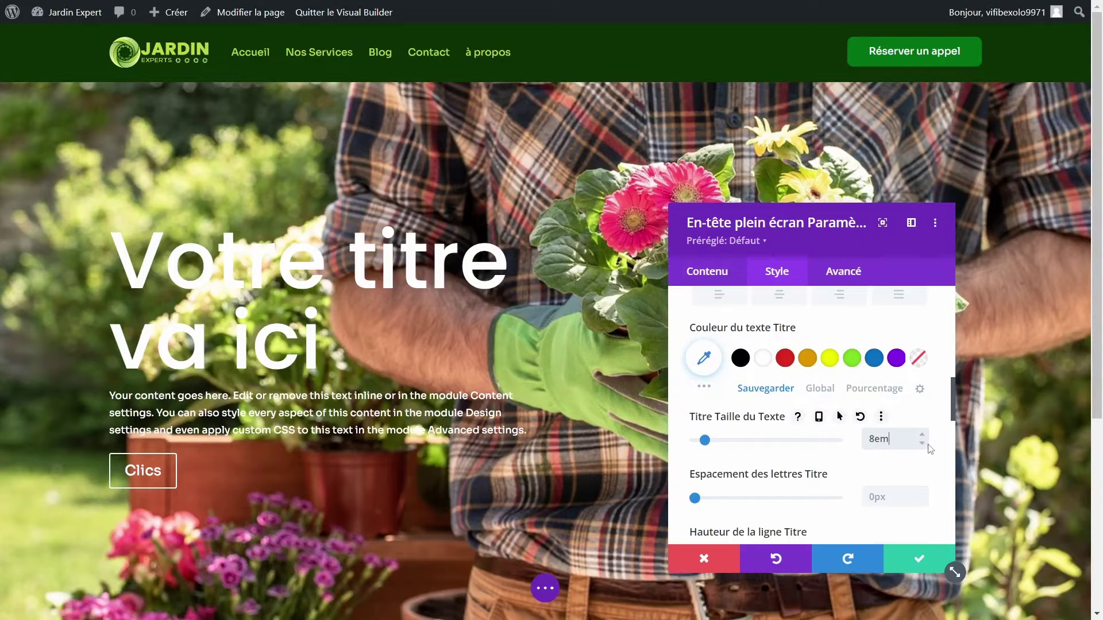
key("BackSpace")
key("BackSpace")
key("BackSpace")
type("5em")
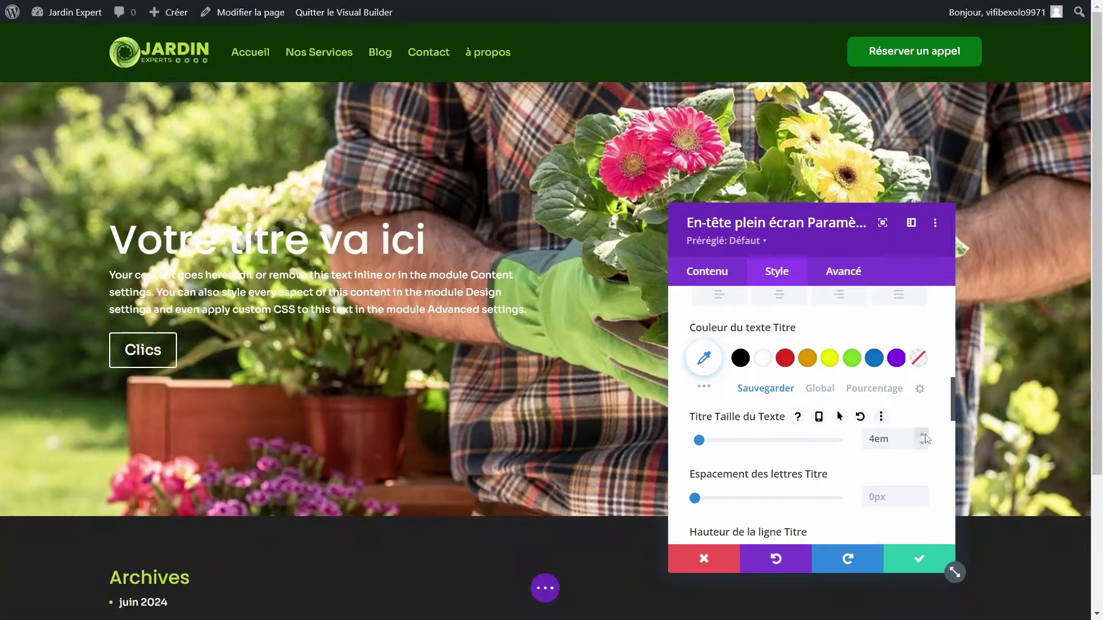
Step: Set the header's body text size to 1.1em and save the module settings
left_click(923, 443)
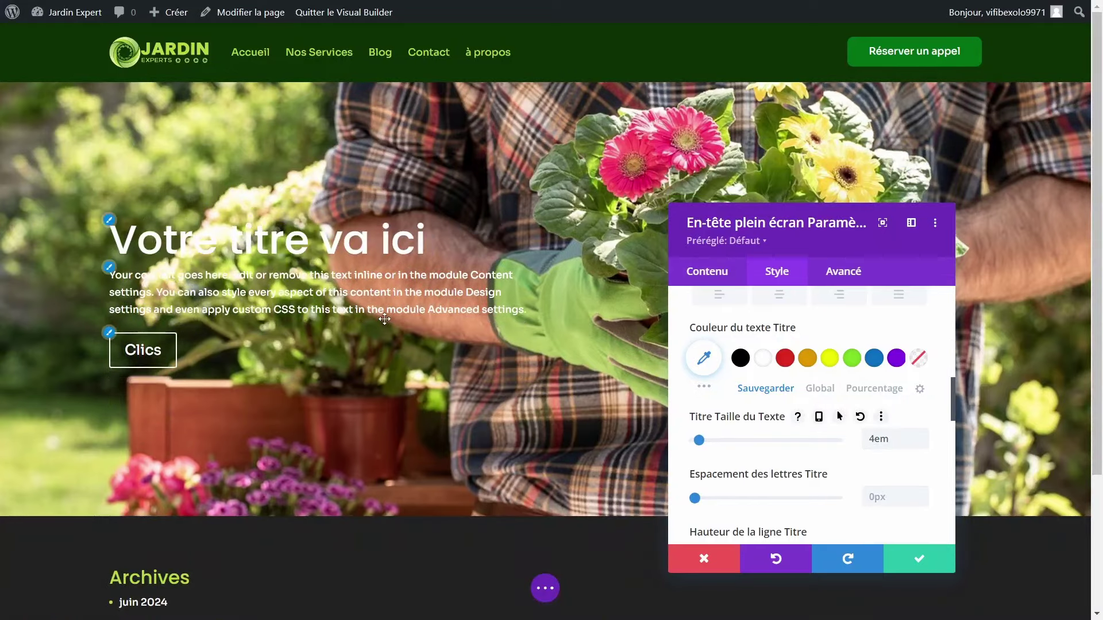
left_click(109, 266)
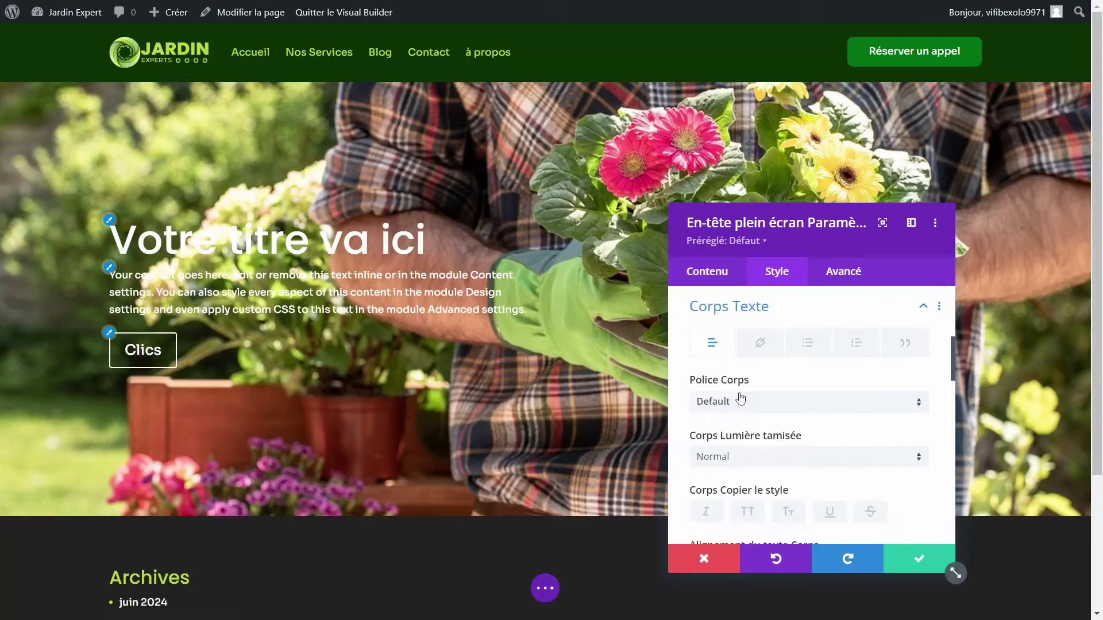
scroll(768, 451, "down", 5)
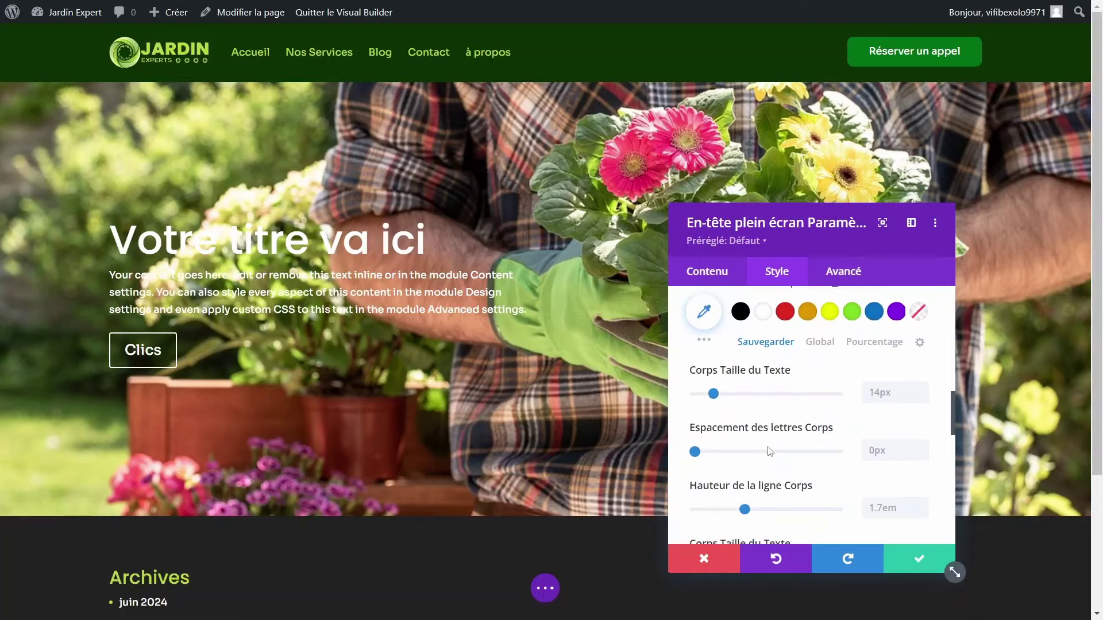
left_click(879, 392)
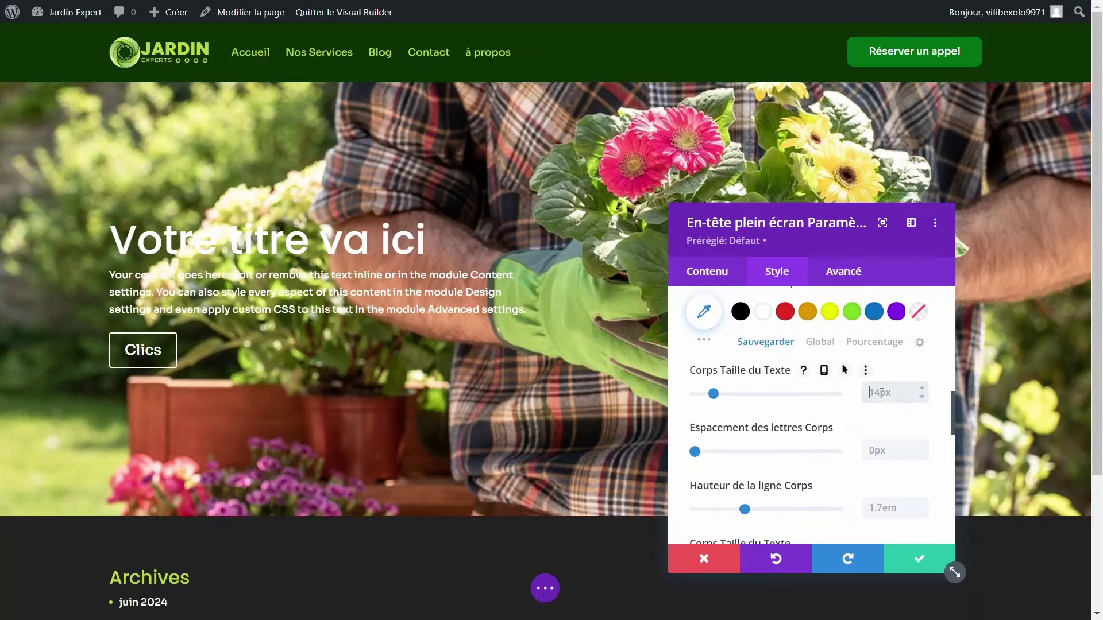
type("1em")
type(".2em")
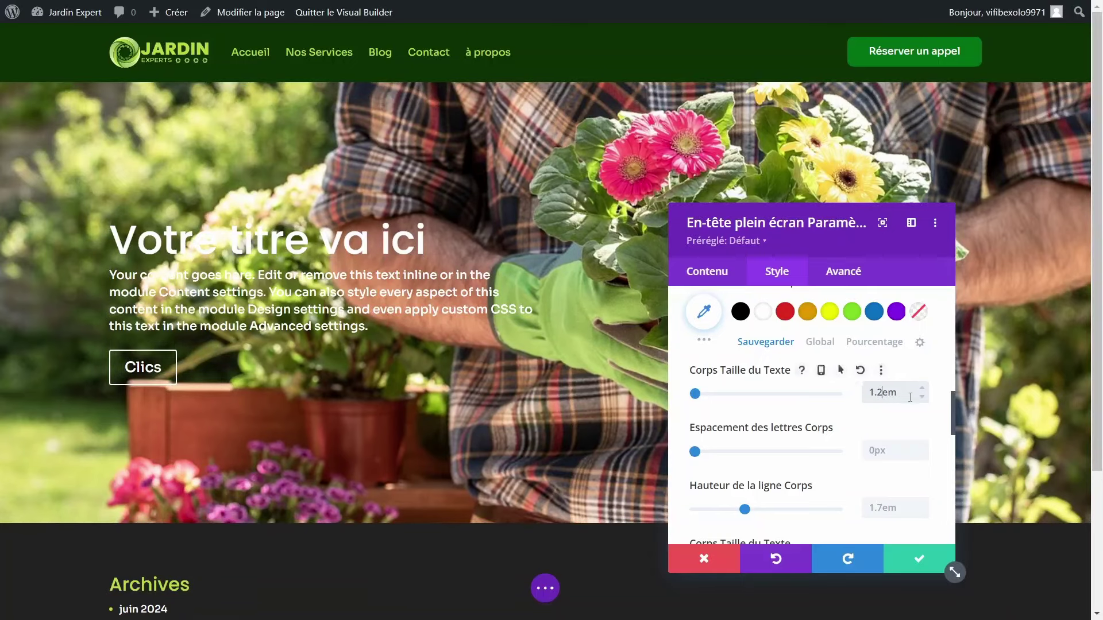
left_click(923, 397)
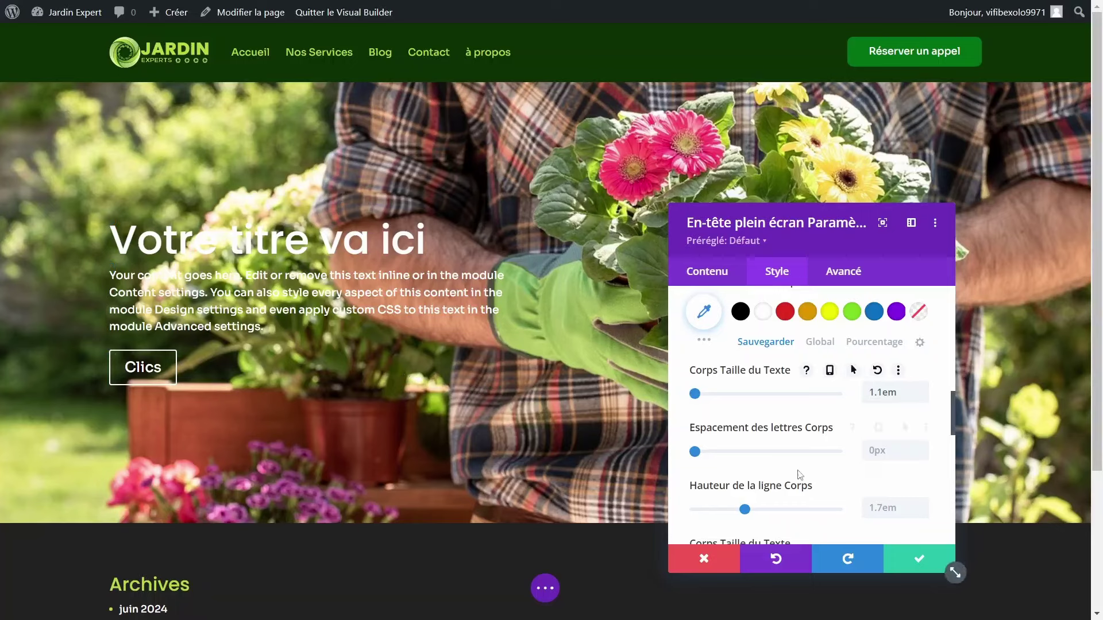
left_click(912, 561)
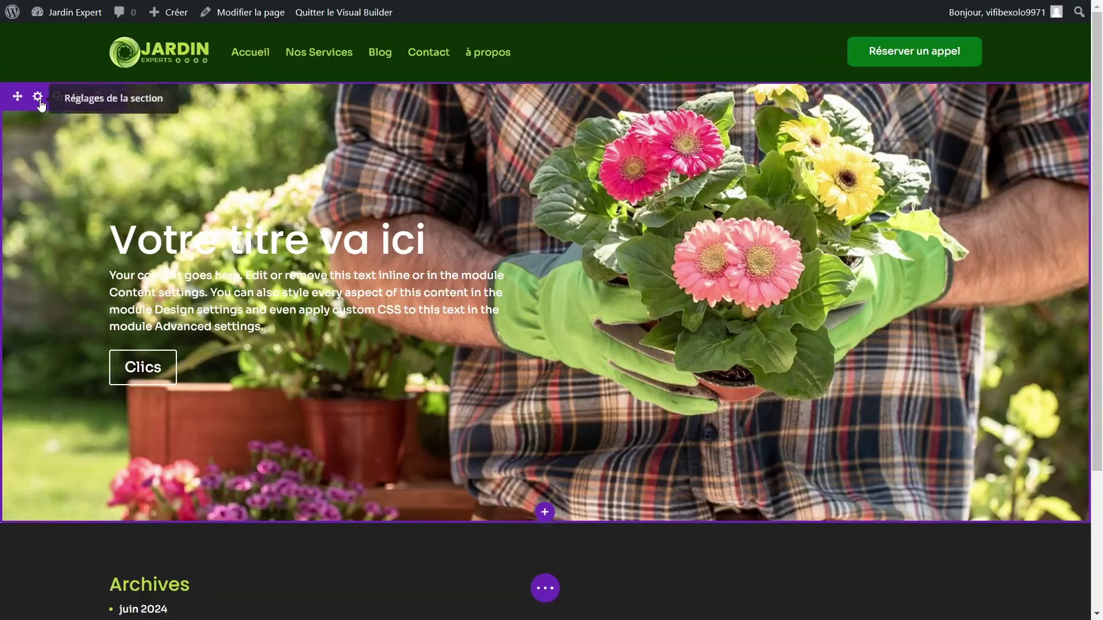
Step: Open the header section's background settings and add a background gradient alongside the gardening image
left_click(38, 98)
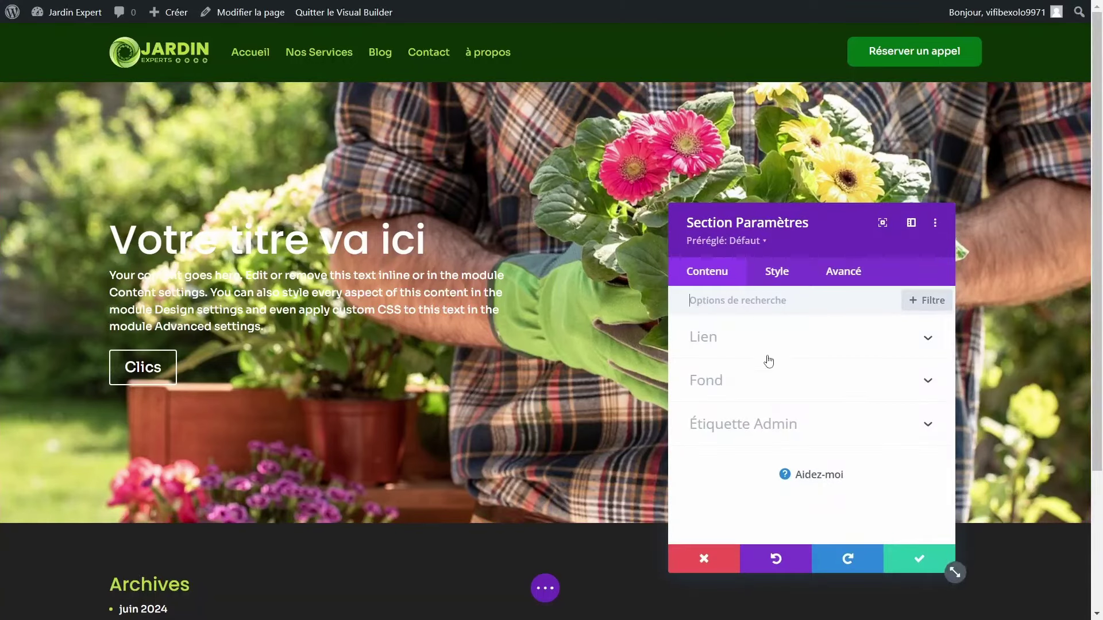
left_click(727, 386)
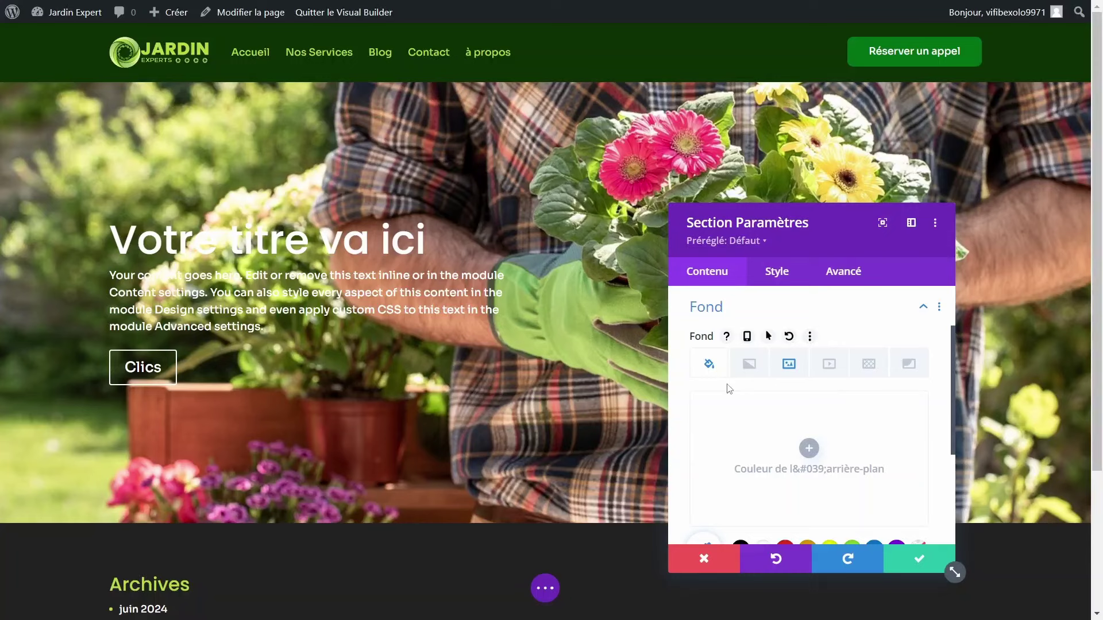
left_click(790, 376)
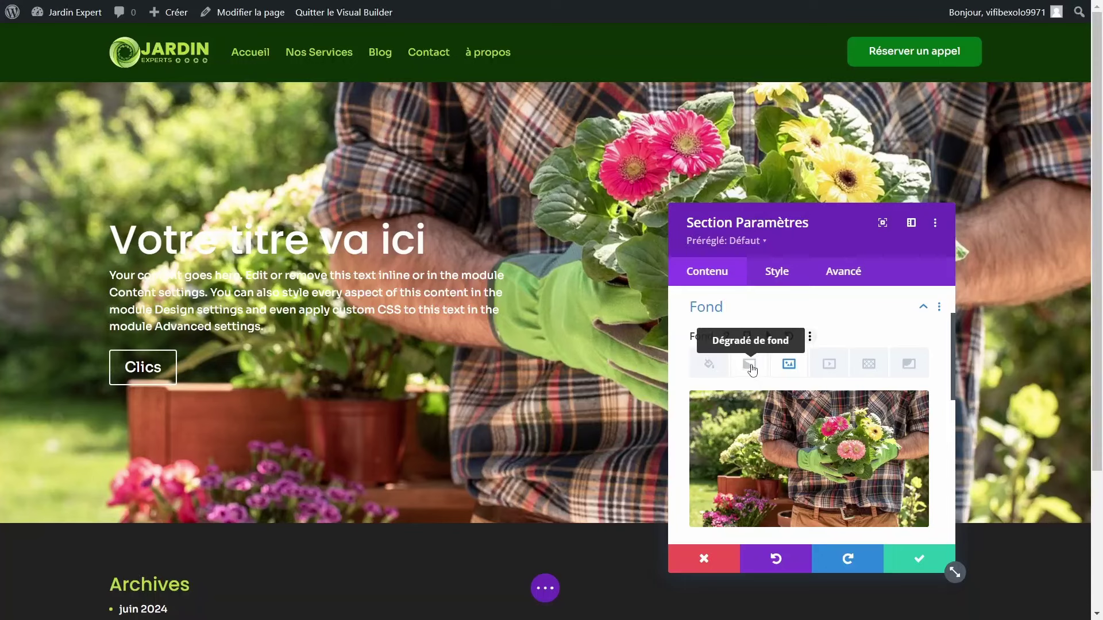
left_click(750, 367)
scroll(801, 437, "down", 1)
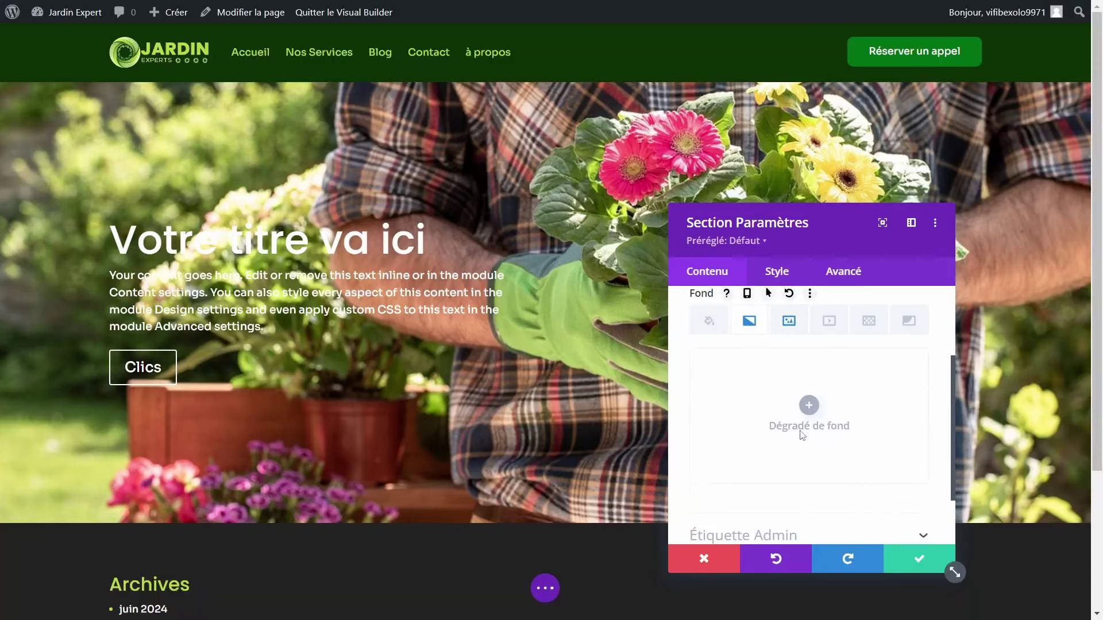
left_click(808, 404)
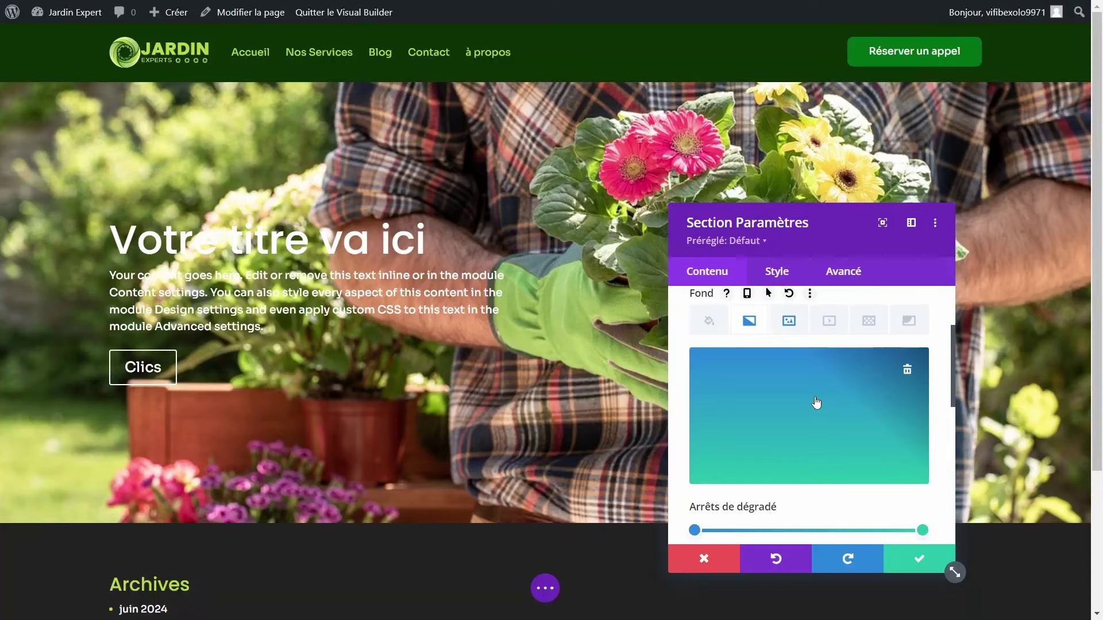
Step: Set the direction of the section's linear background gradient to 106deg
scroll(816, 403, "down", 1)
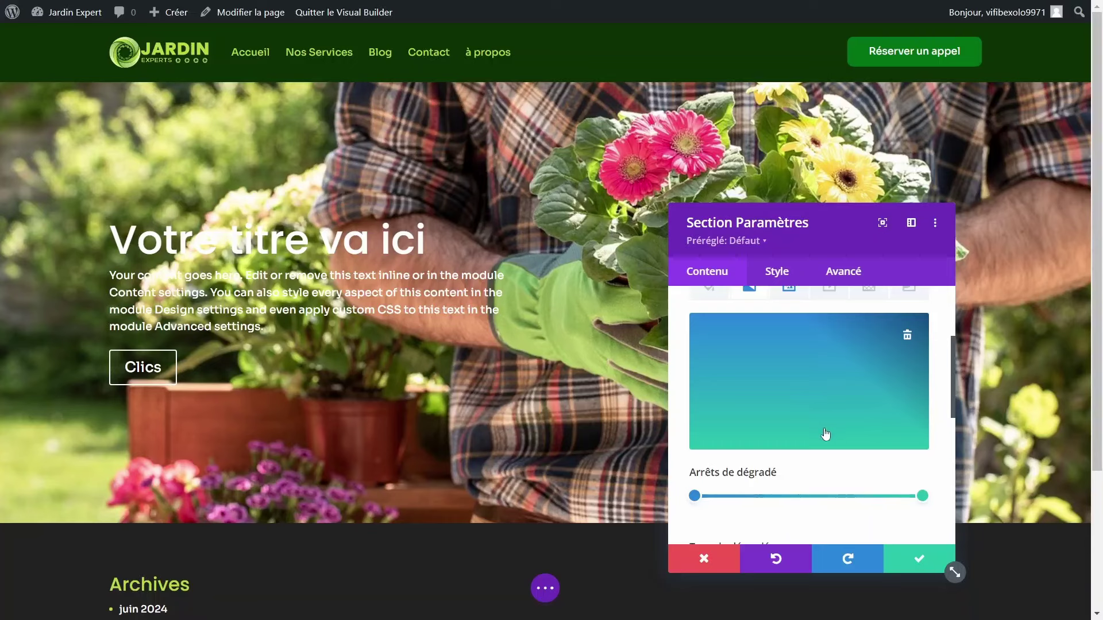
left_click(695, 496)
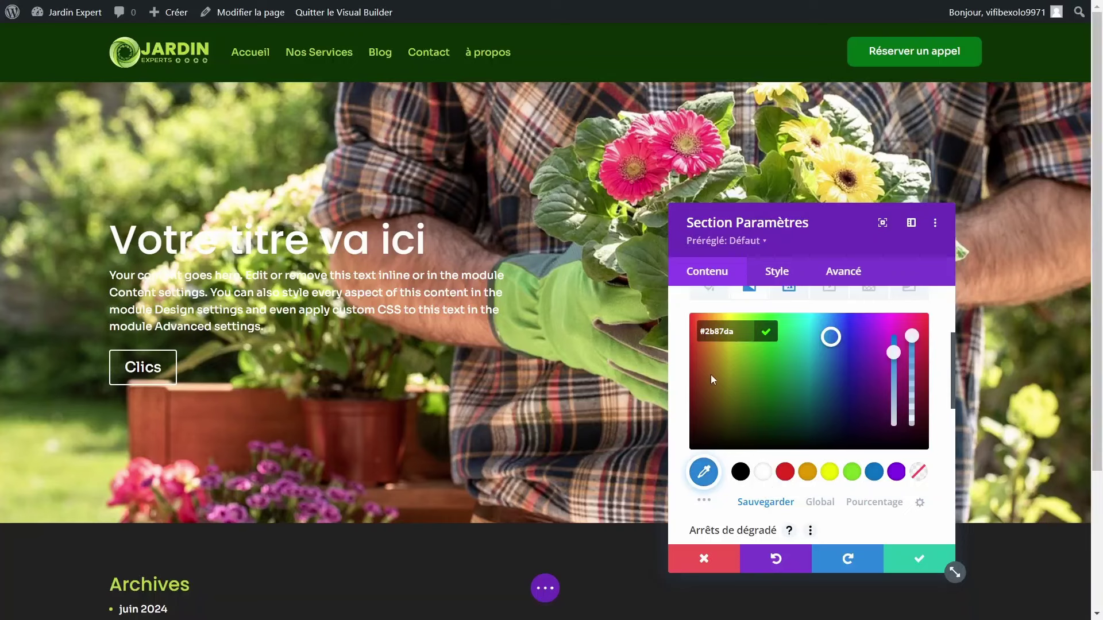
left_click(766, 332)
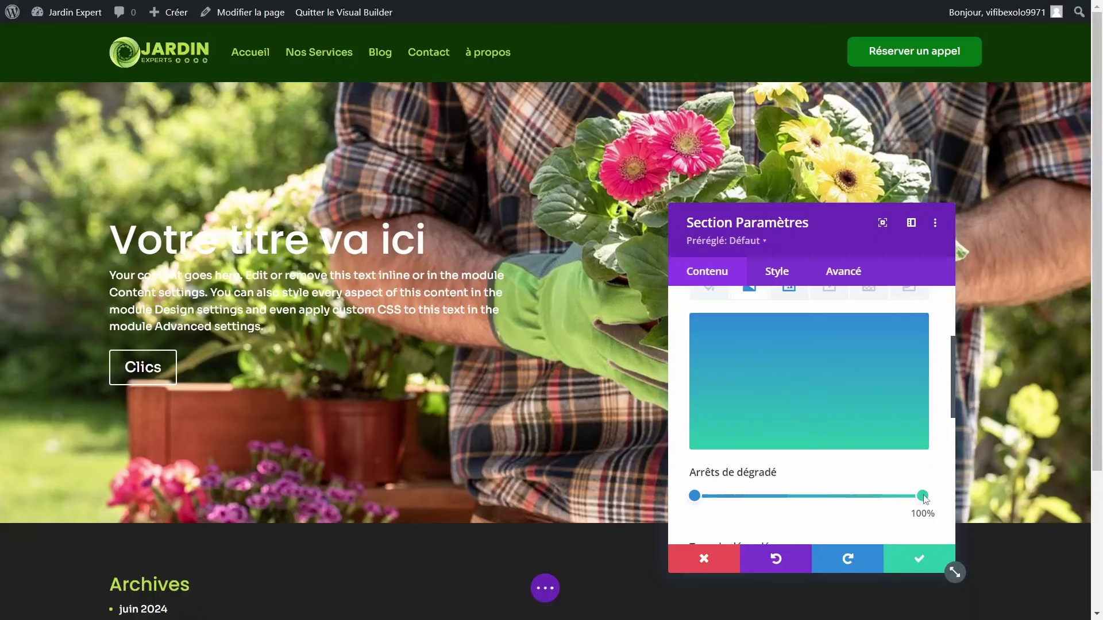
scroll(925, 499, "down", 4)
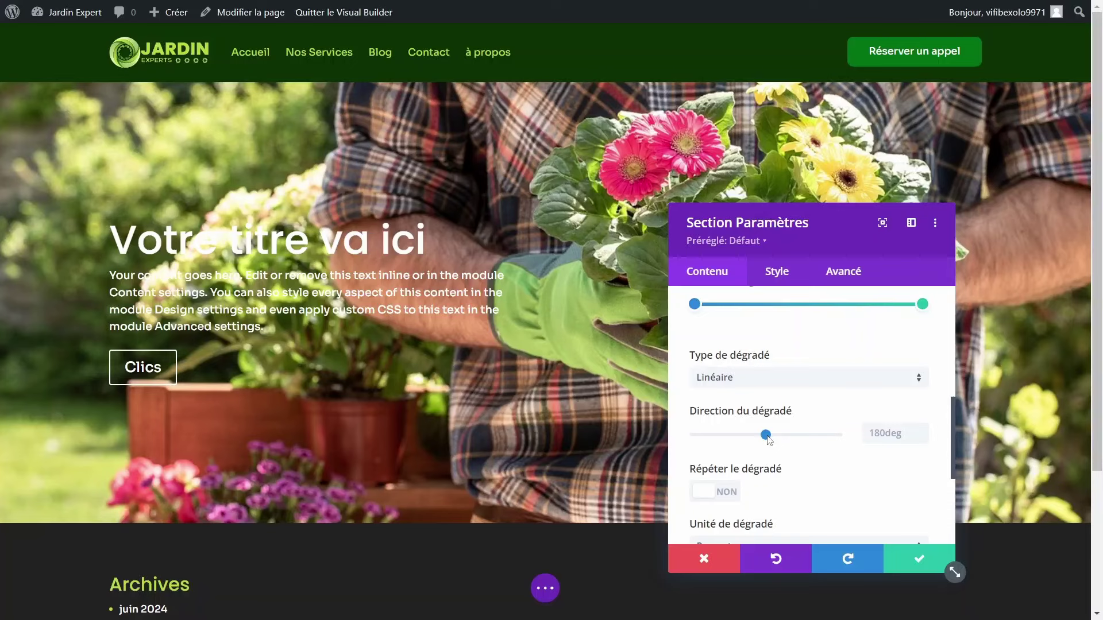
left_click_drag(769, 440, 736, 438)
scroll(827, 395, "up", 3)
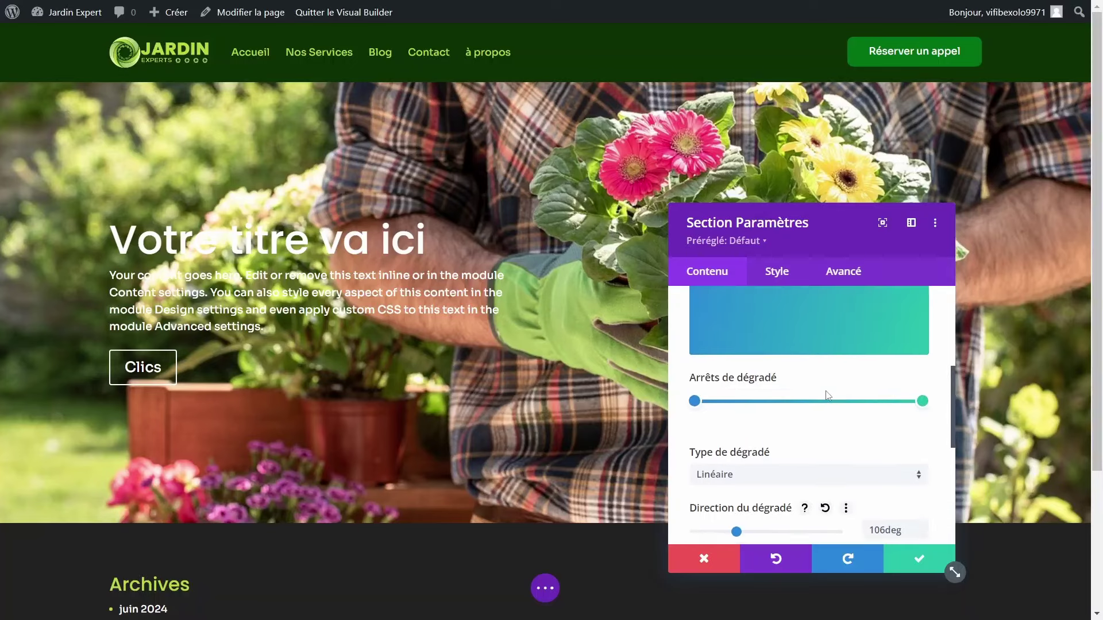
scroll(826, 394, "up", 1)
scroll(826, 394, "down", 1)
scroll(826, 395, "up", 1)
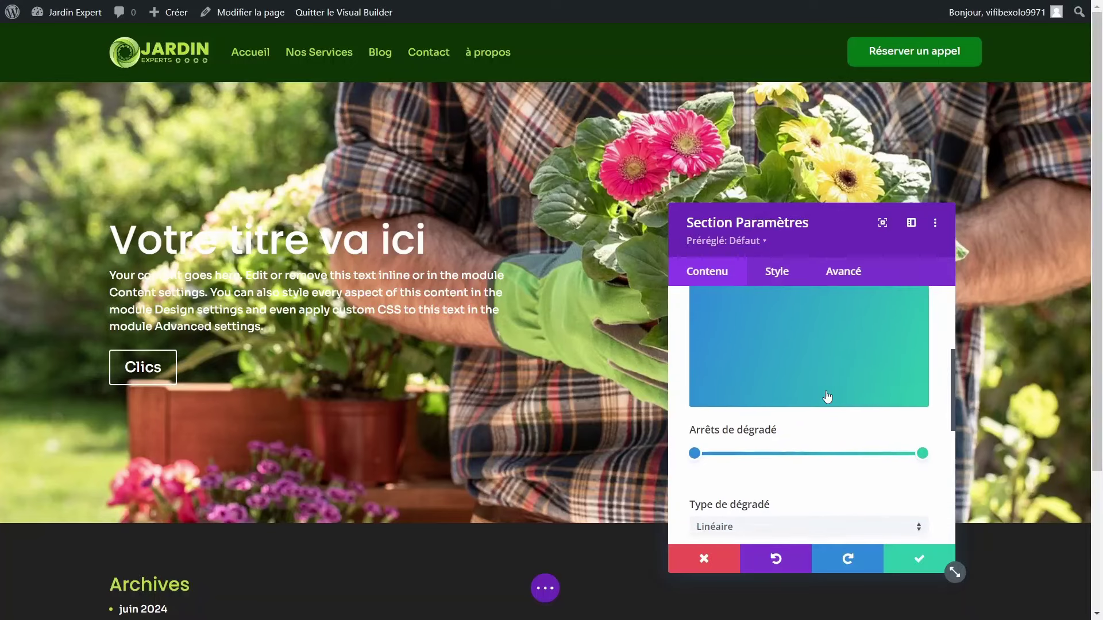
scroll(827, 397, "down", 1)
scroll(827, 396, "up", 1)
scroll(827, 396, "down", 2)
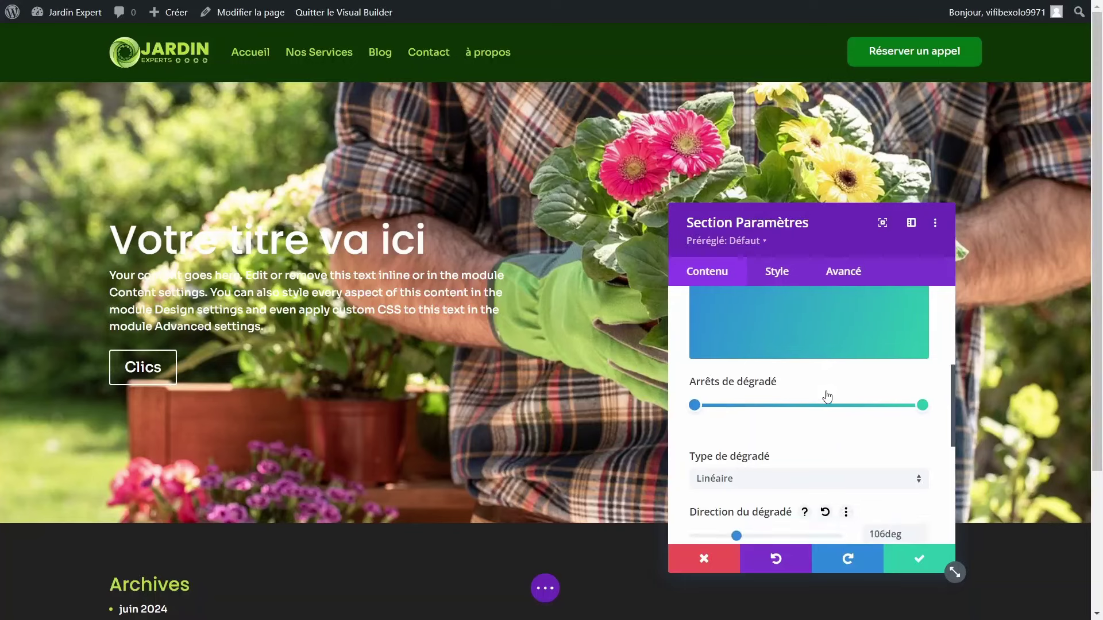
scroll(827, 396, "up", 2)
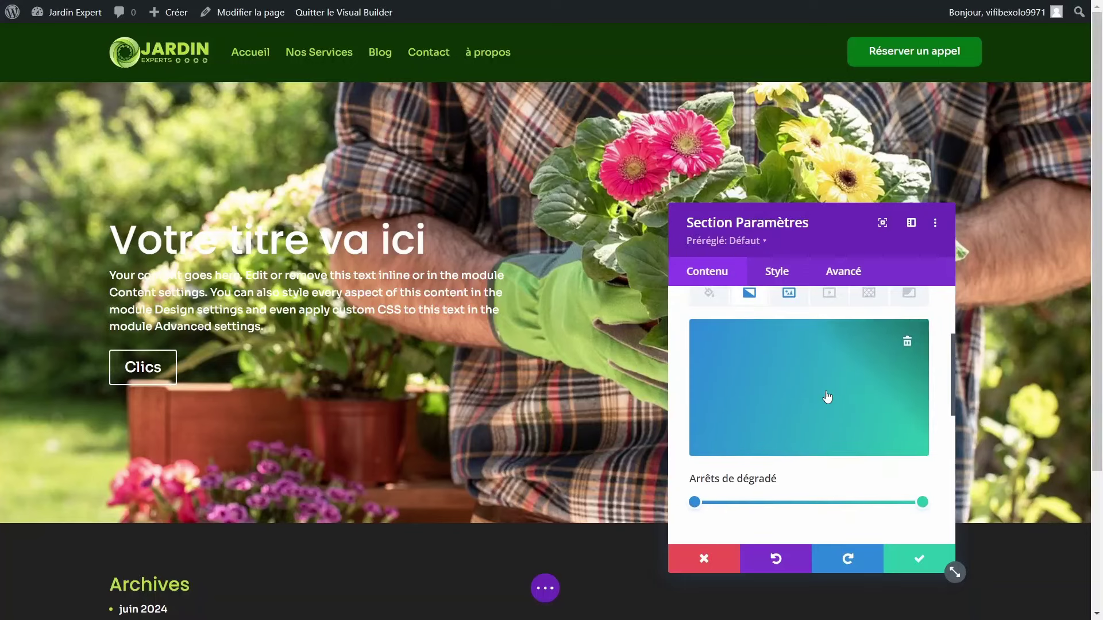
scroll(827, 396, "down", 2)
scroll(827, 396, "up", 3)
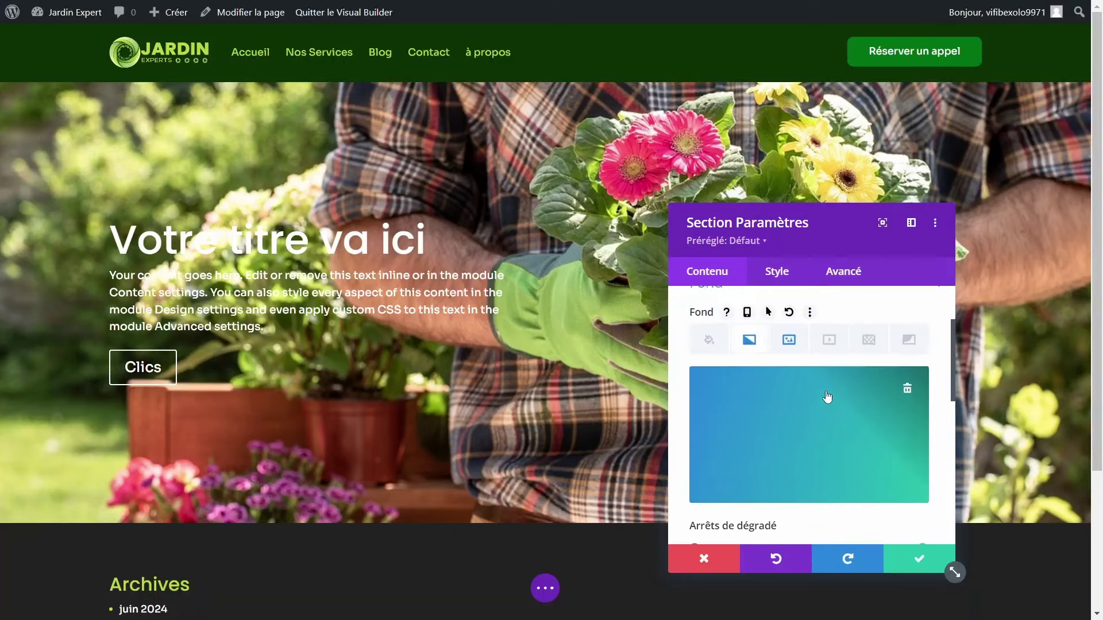
Step: Set the gradient's starting stop to the global dark green #0d3004
scroll(827, 396, "down", 3)
mouse_move(711, 413)
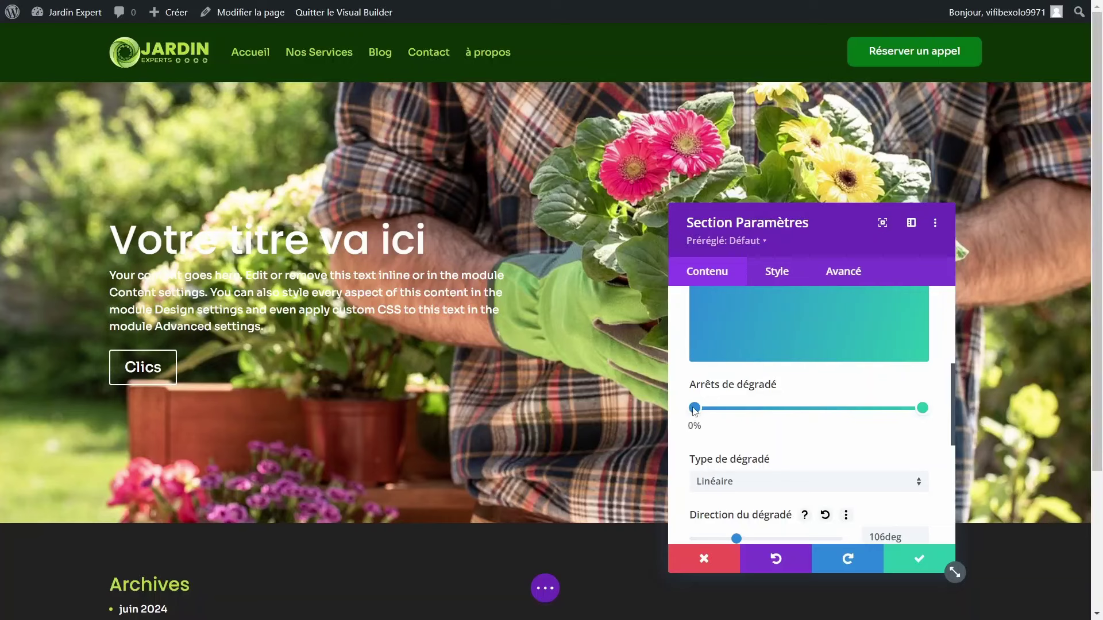
left_click(694, 409)
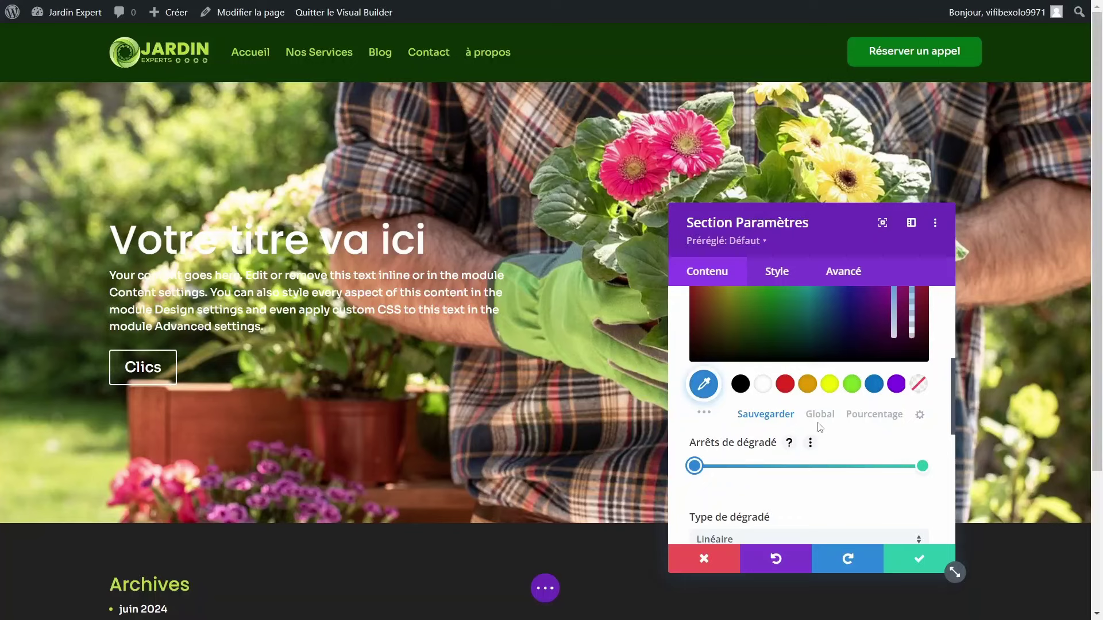
scroll(820, 426, "up", 2)
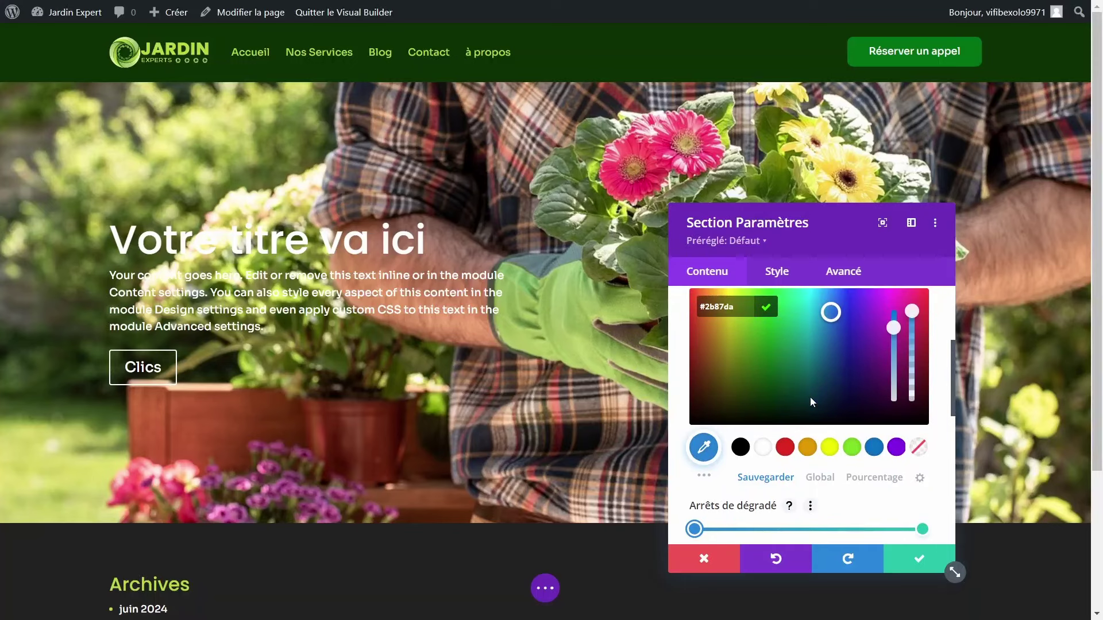
left_click(819, 479)
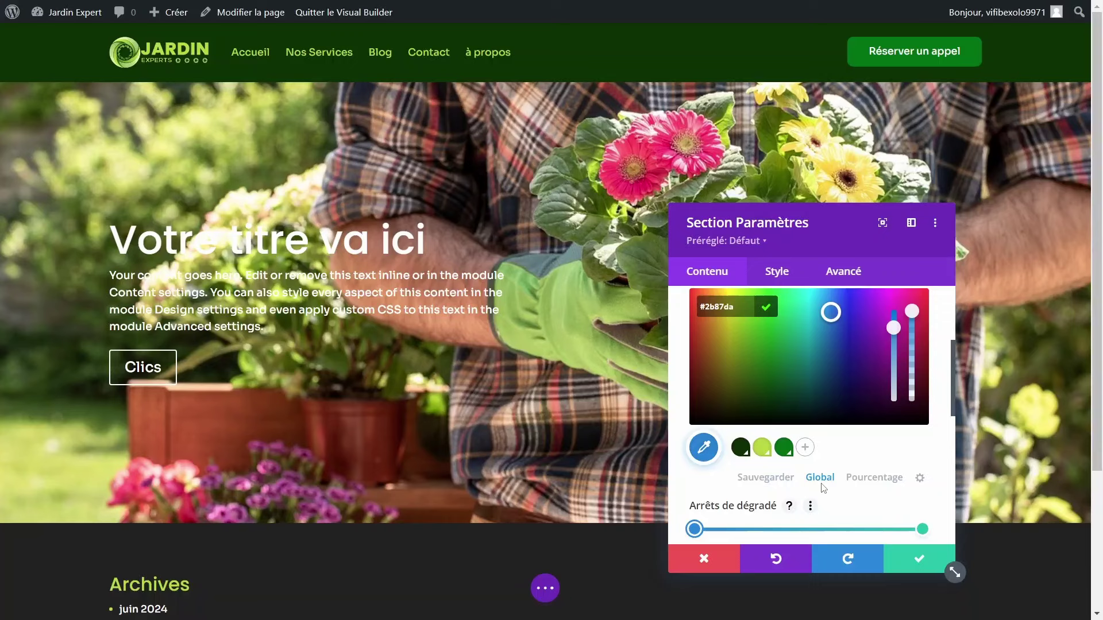
left_click(741, 447)
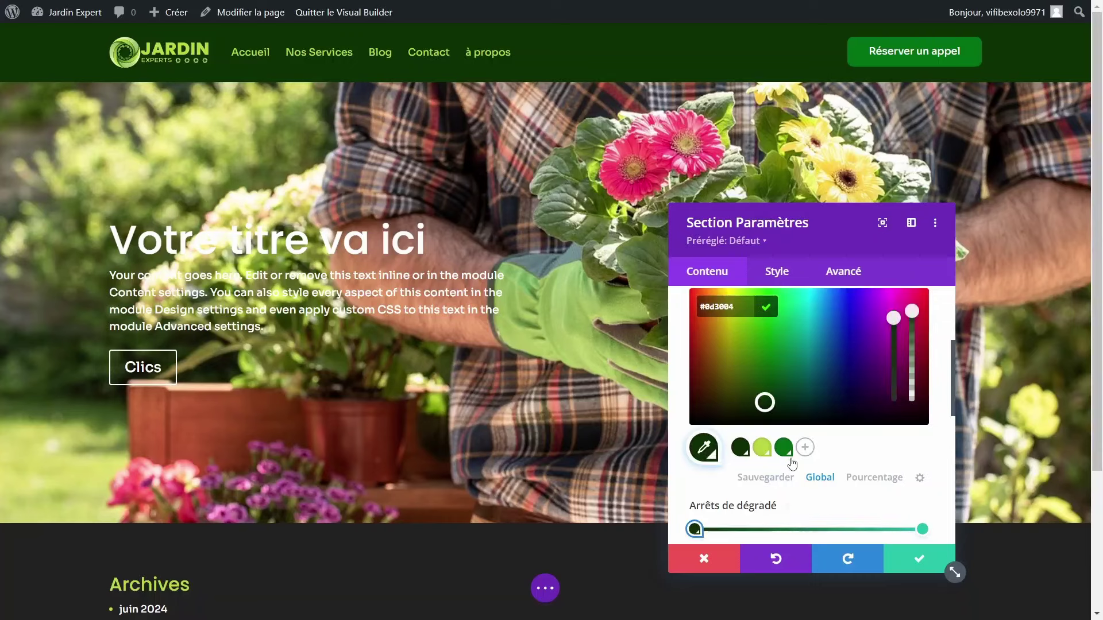
Step: Make the gradient's end stop at 100% fully transparent by reducing its colour opacity to 0
scroll(894, 495, "down", 2)
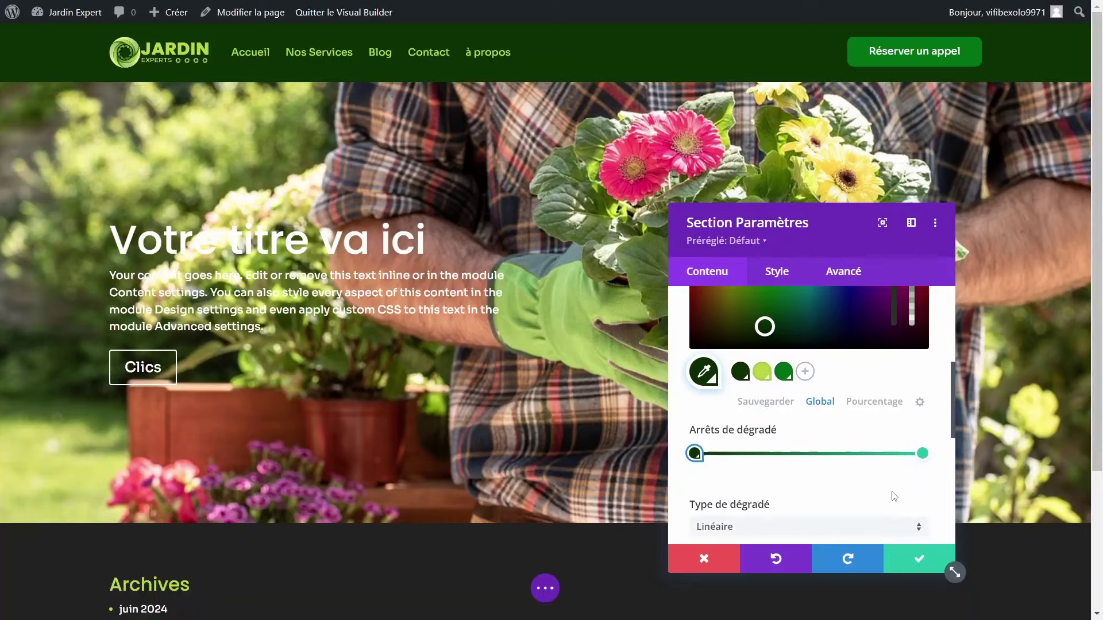
left_click(924, 453)
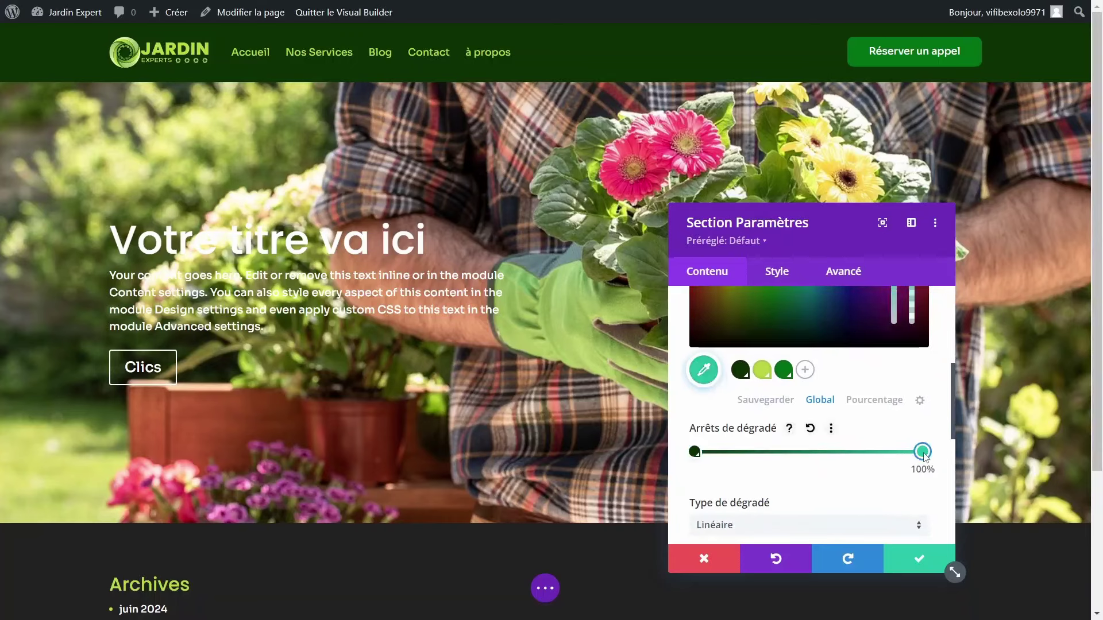
scroll(912, 381, "up", 3)
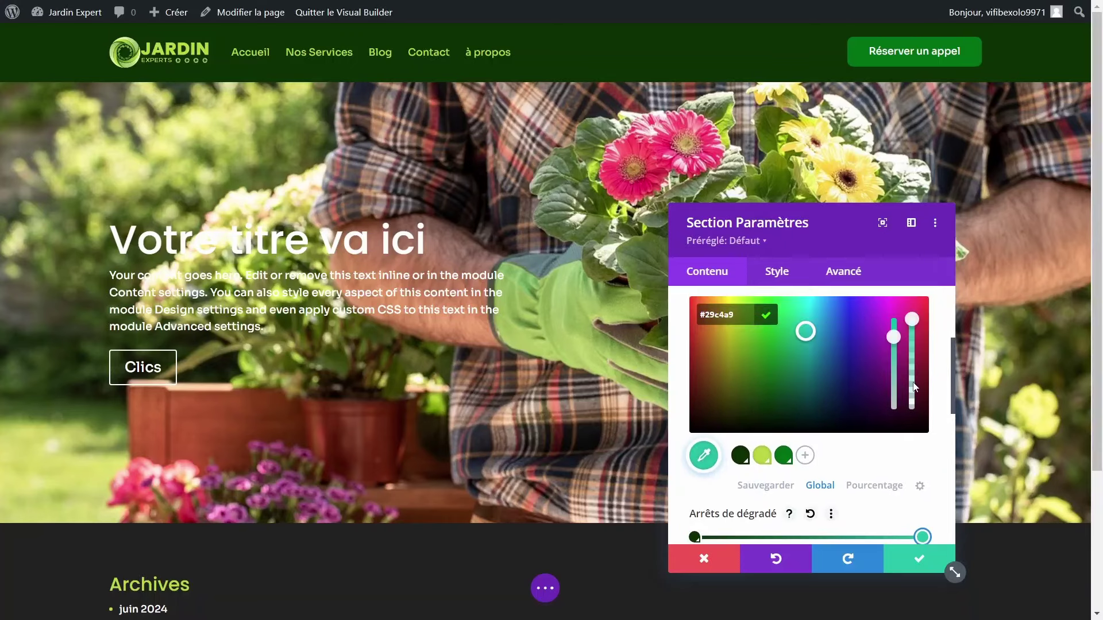
left_click_drag(910, 320, 917, 425)
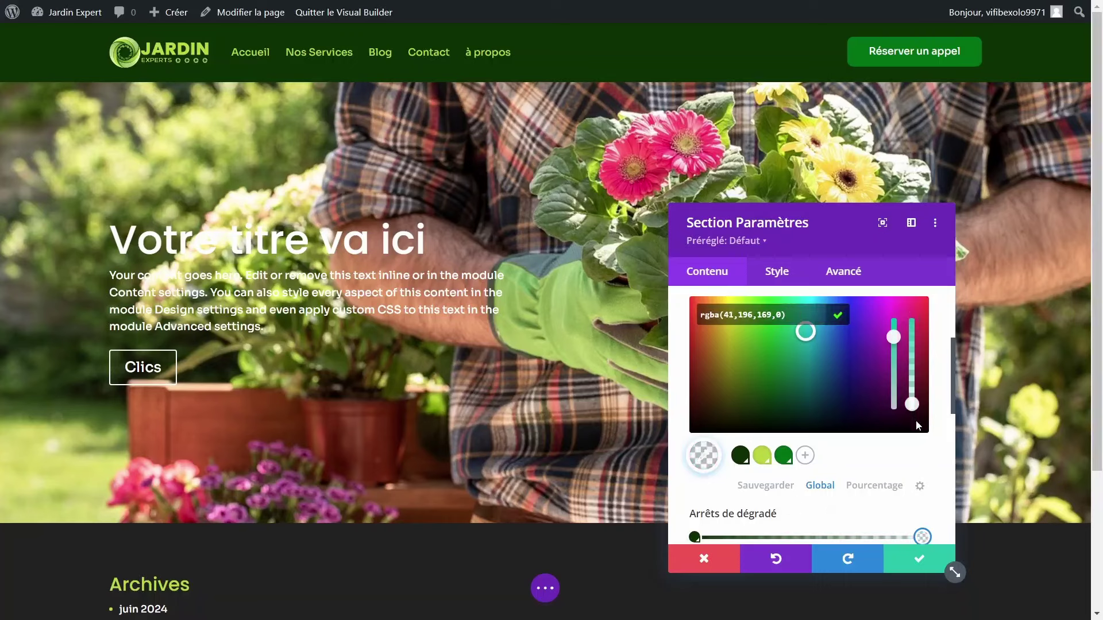
Step: Set the blend mode of the header section's background image to Multiplié, apply the settings and save the page
scroll(917, 486, "down", 3)
scroll(918, 485, "down", 2)
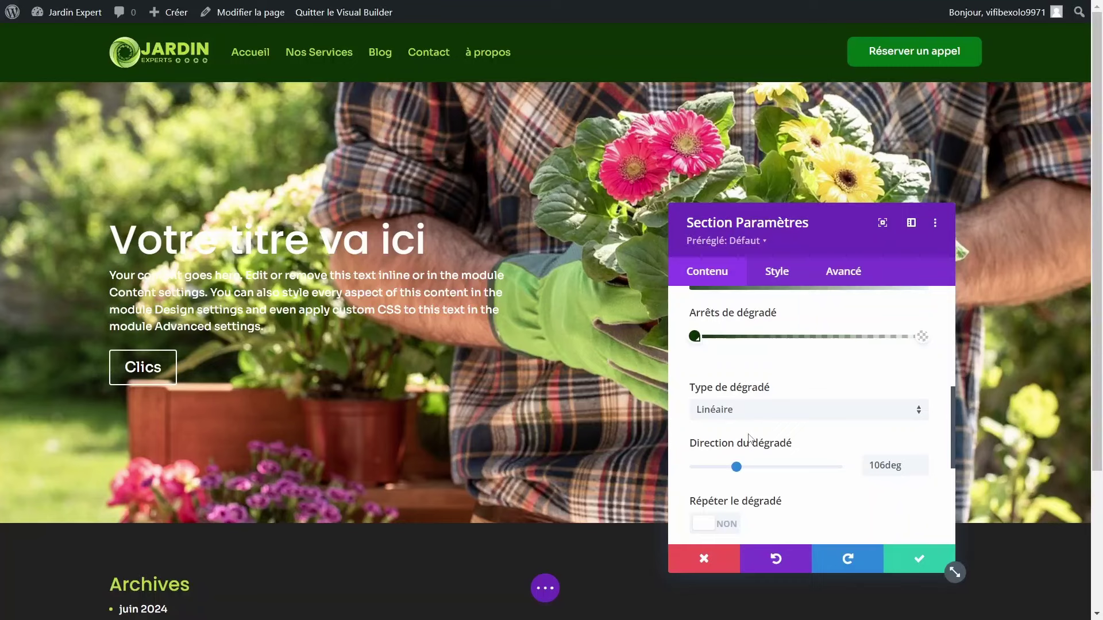
scroll(748, 434, "up", 5)
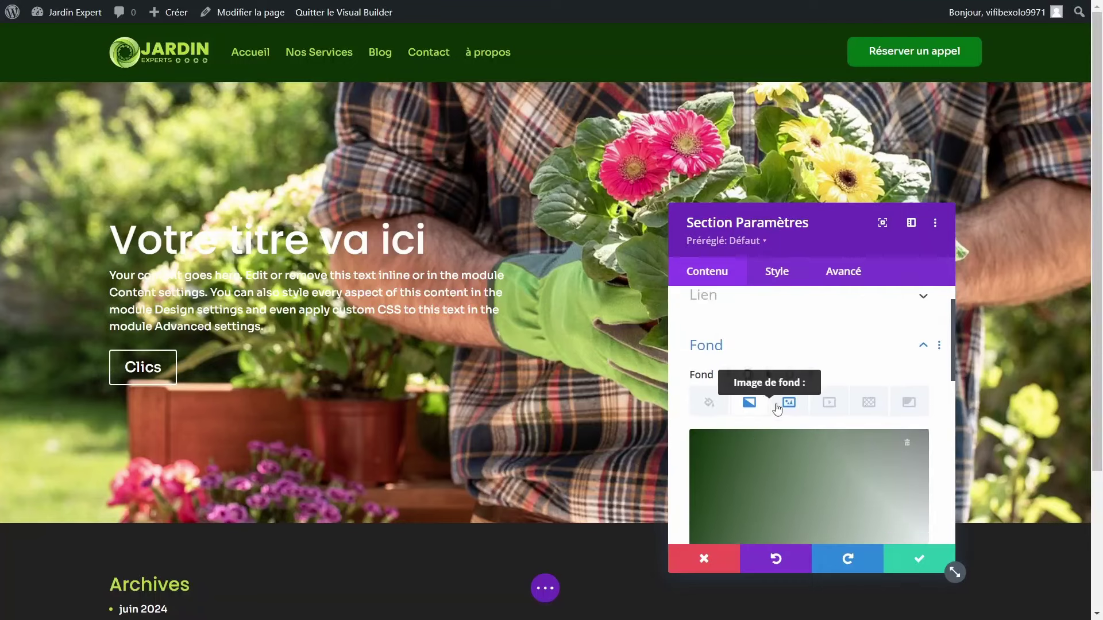
left_click(788, 403)
scroll(788, 403, "down", 6)
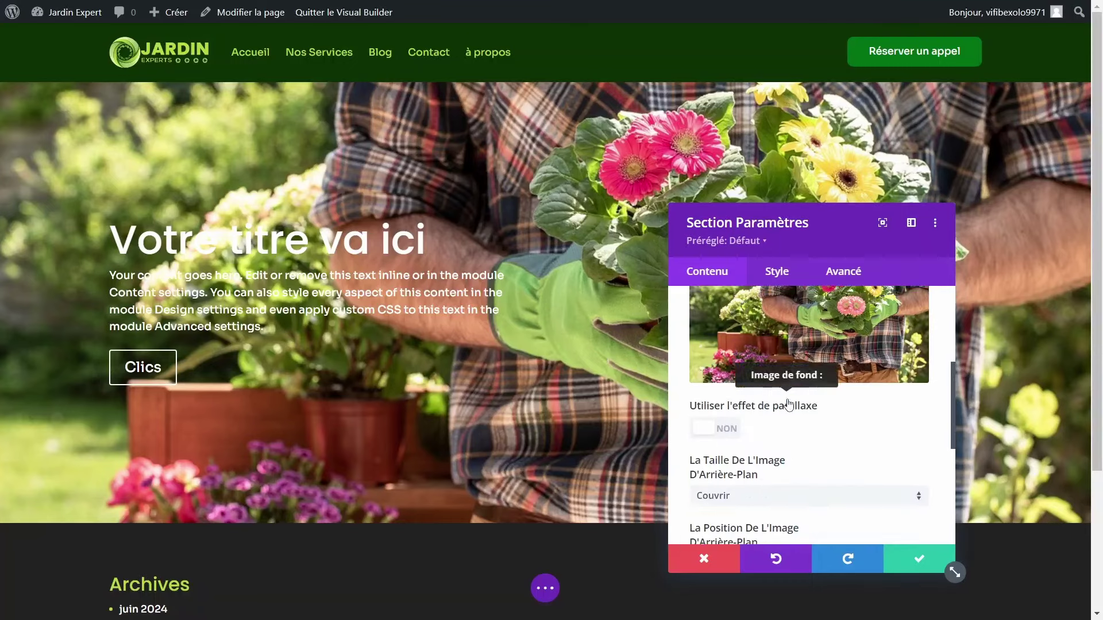
scroll(790, 403, "down", 2)
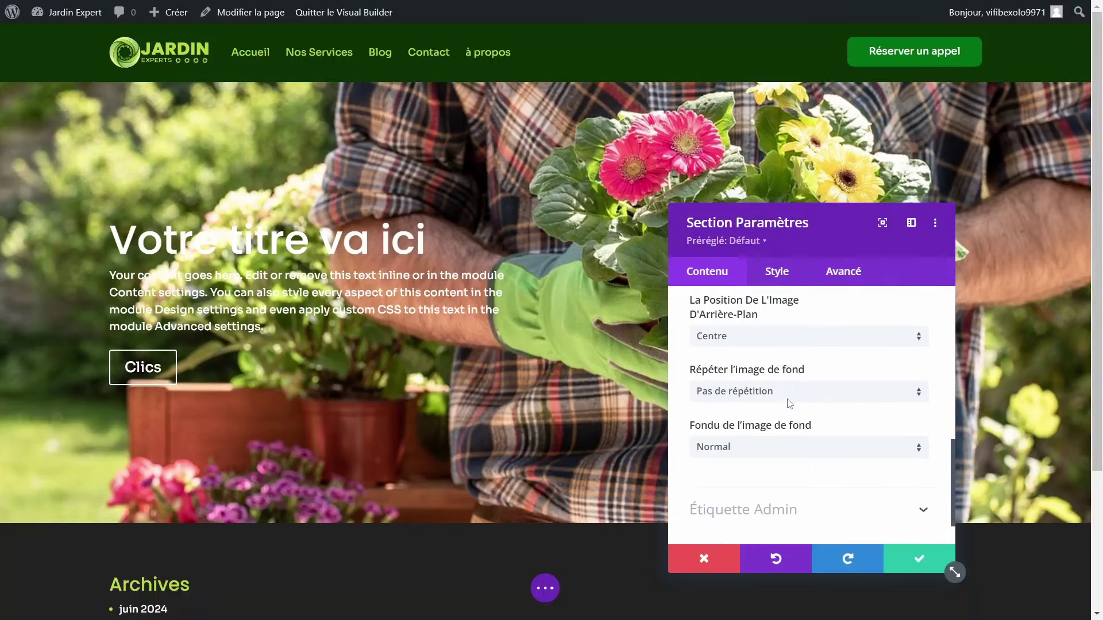
left_click(757, 432)
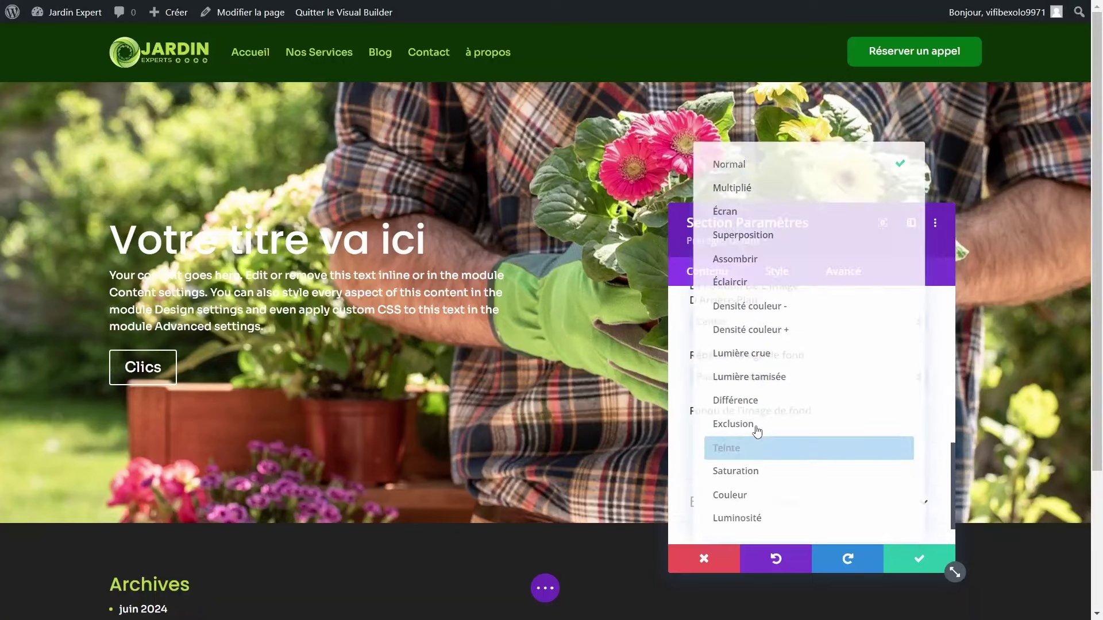
left_click(757, 184)
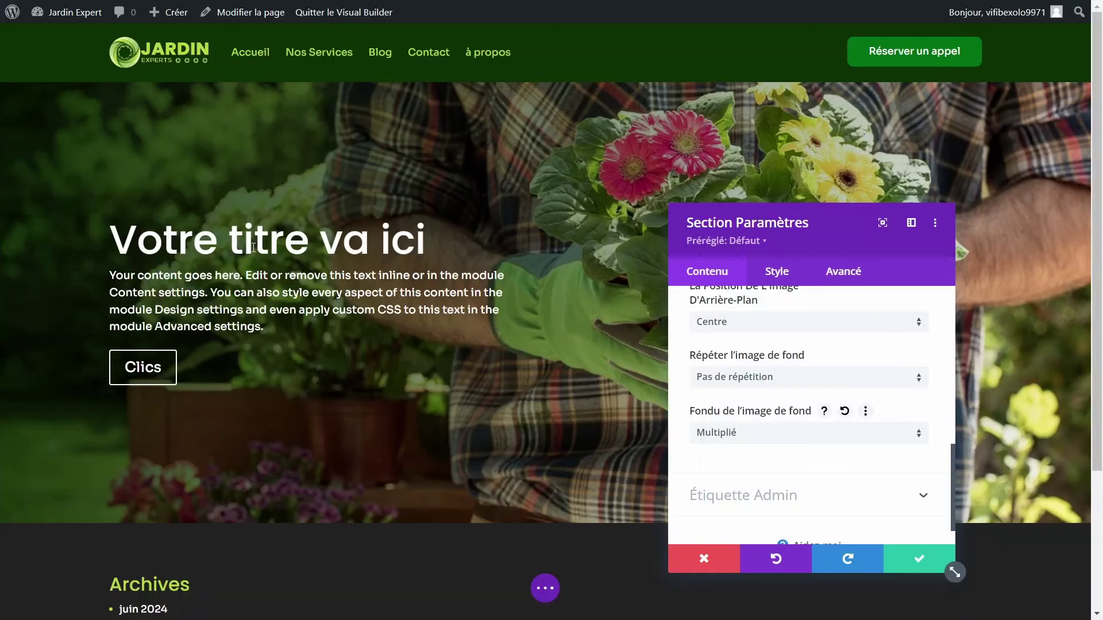
left_click(917, 560)
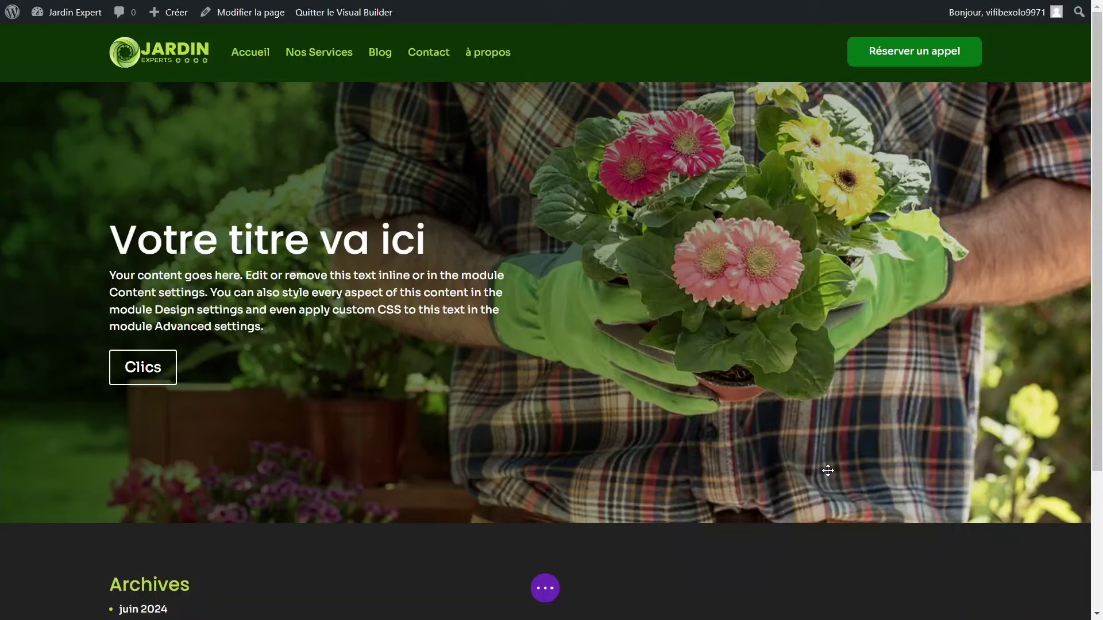
left_click(545, 588)
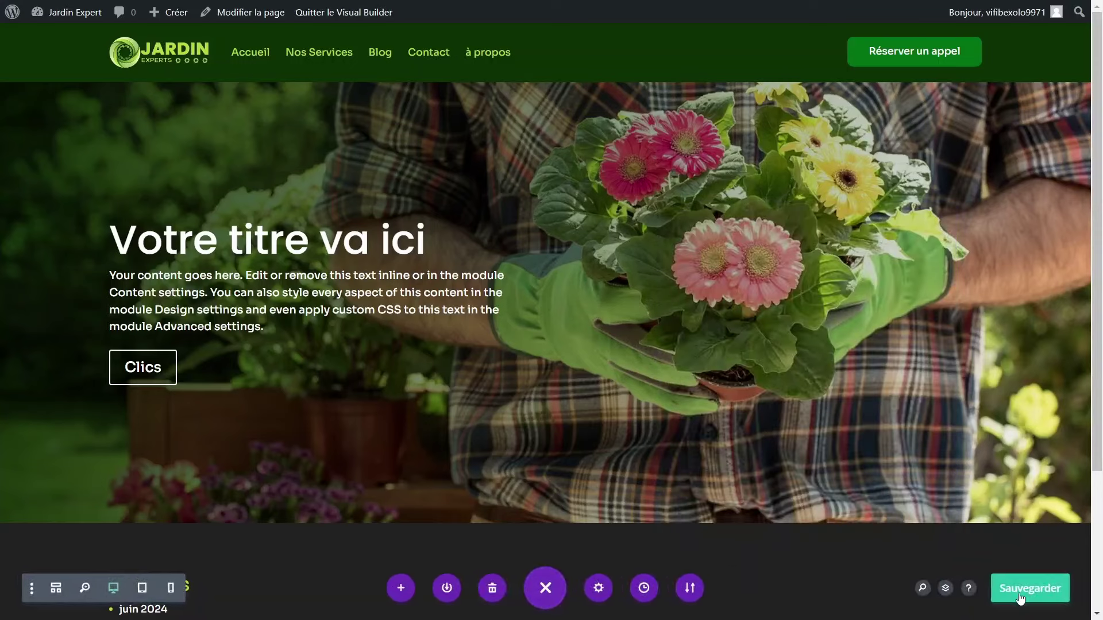
left_click(1043, 588)
Step: Replace the header's placeholder title with "Vivez la Magie d'un Jardin Parfaitement Aménagé"
left_click_drag(427, 250, 63, 197)
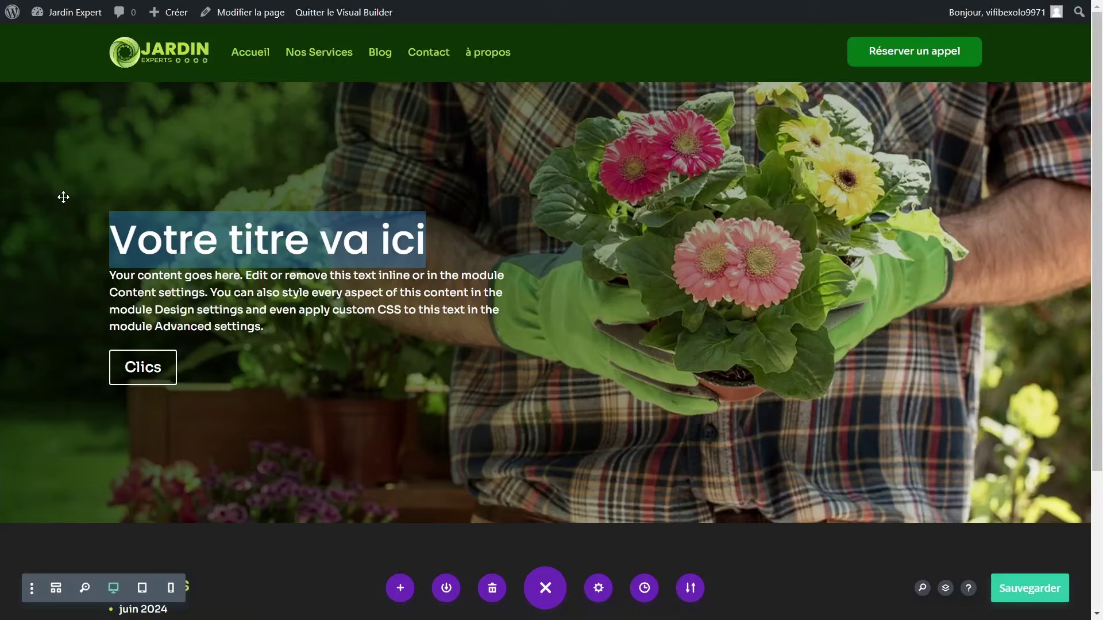
type("Vivez la Magie d'un Jardin Parfaitement Aménagé")
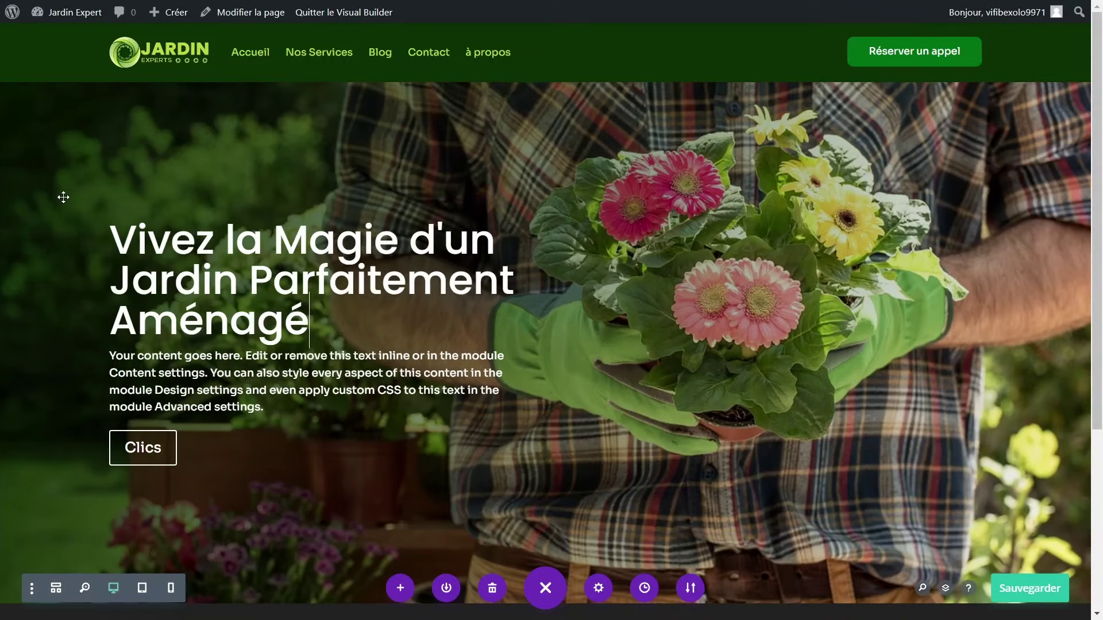
Step: Set the header title's text size to 3.5em and its line height to 1.1em
left_click(520, 119)
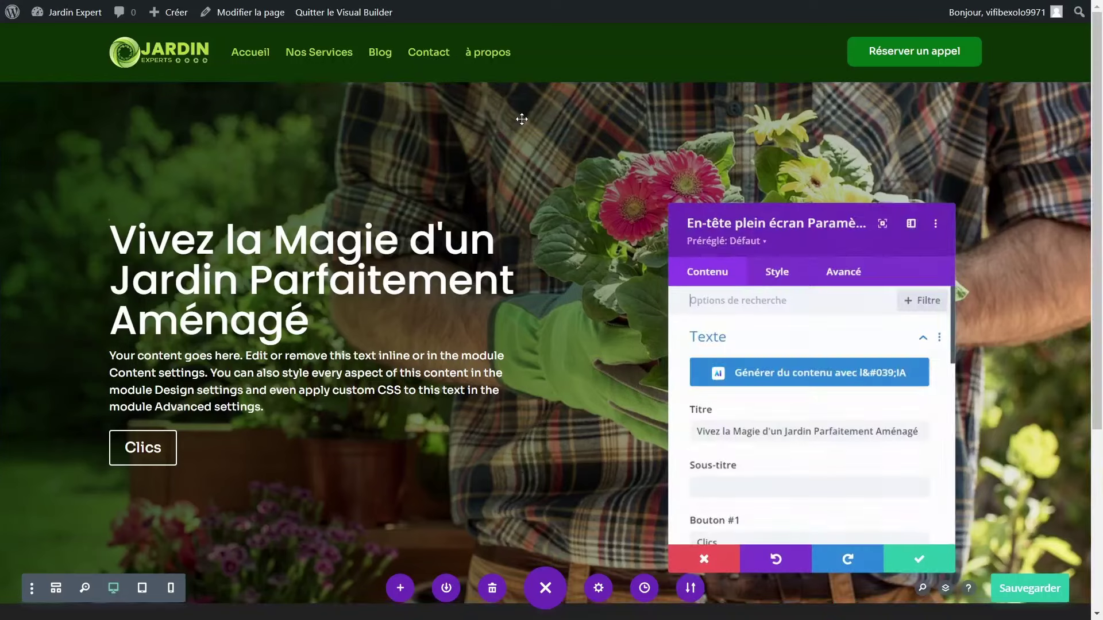
left_click(773, 278)
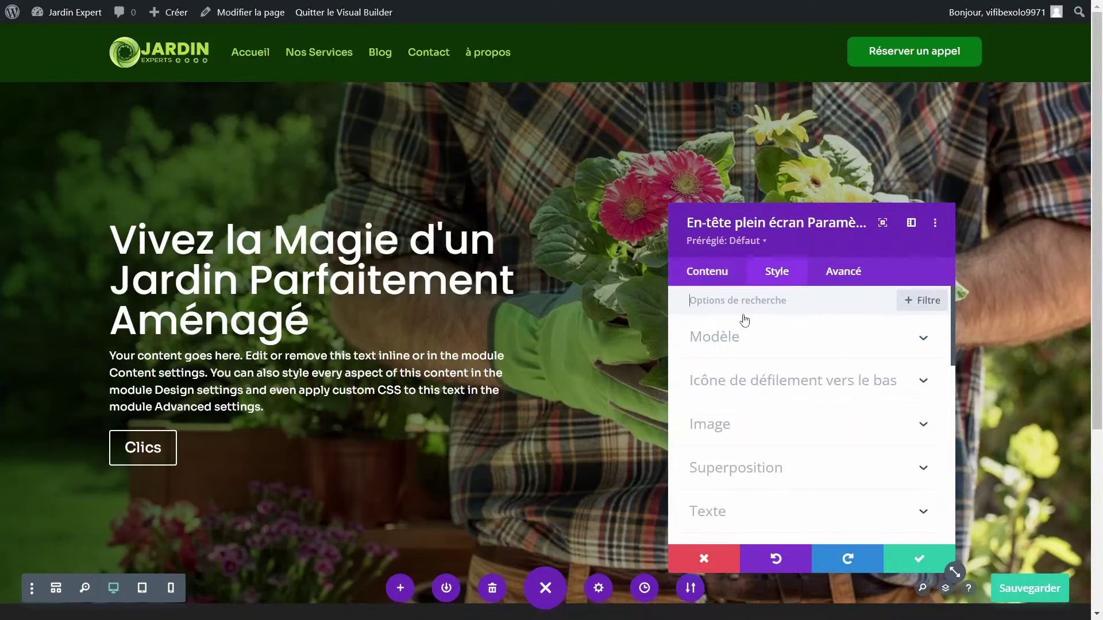
scroll(719, 443, "down", 4)
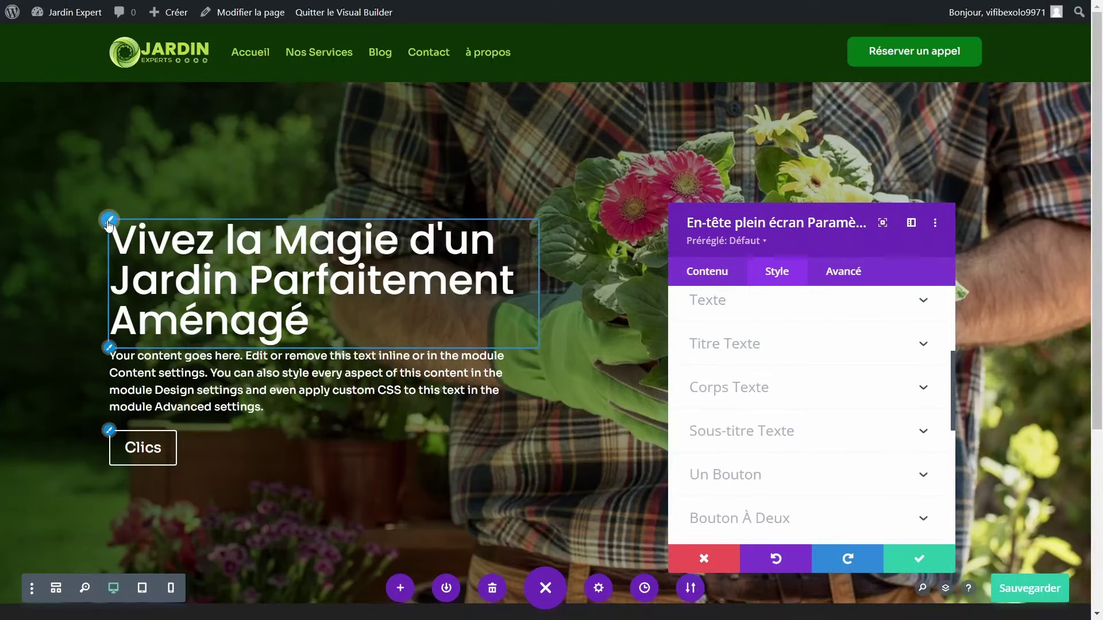
left_click(110, 222)
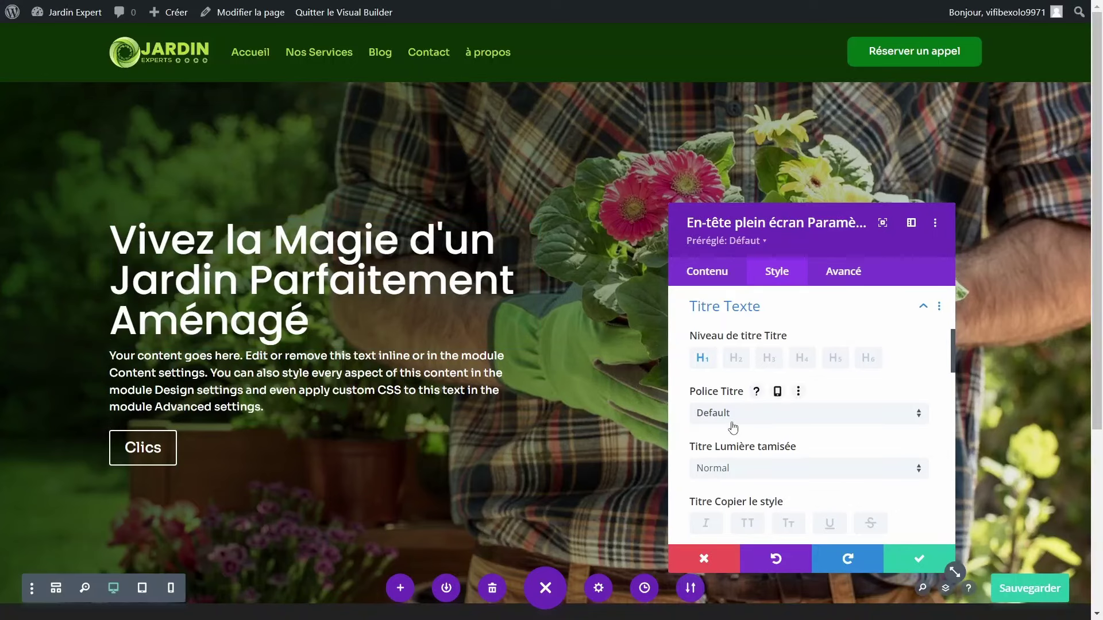
scroll(732, 426, "down", 5)
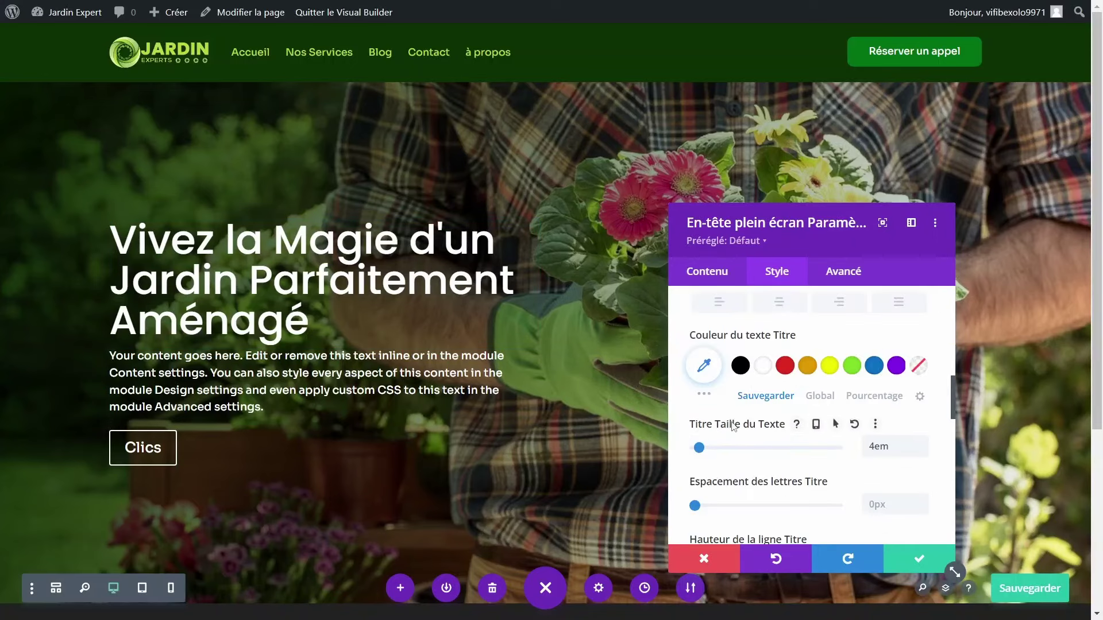
left_click(923, 452)
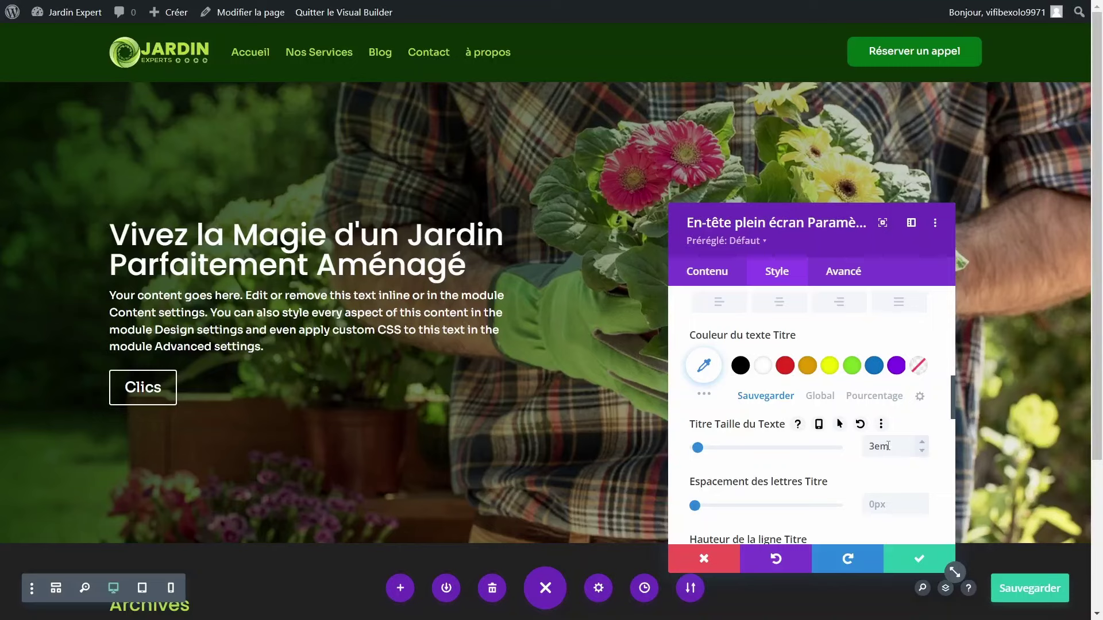
left_click_drag(874, 447, 864, 448)
type("3.5")
scroll(861, 450, "down", 2)
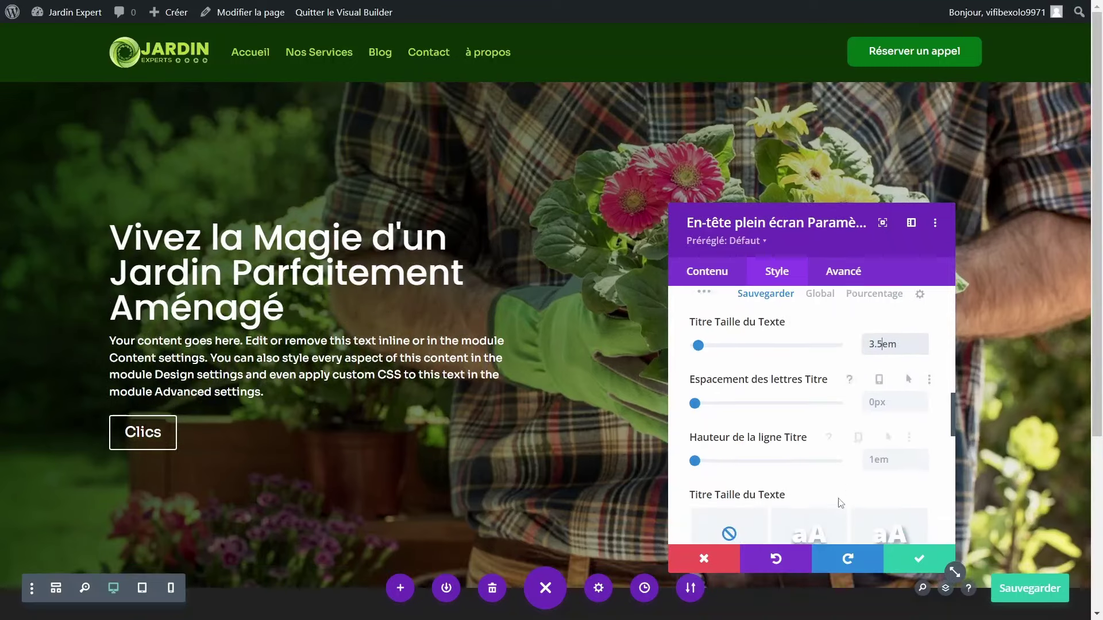
left_click(874, 454)
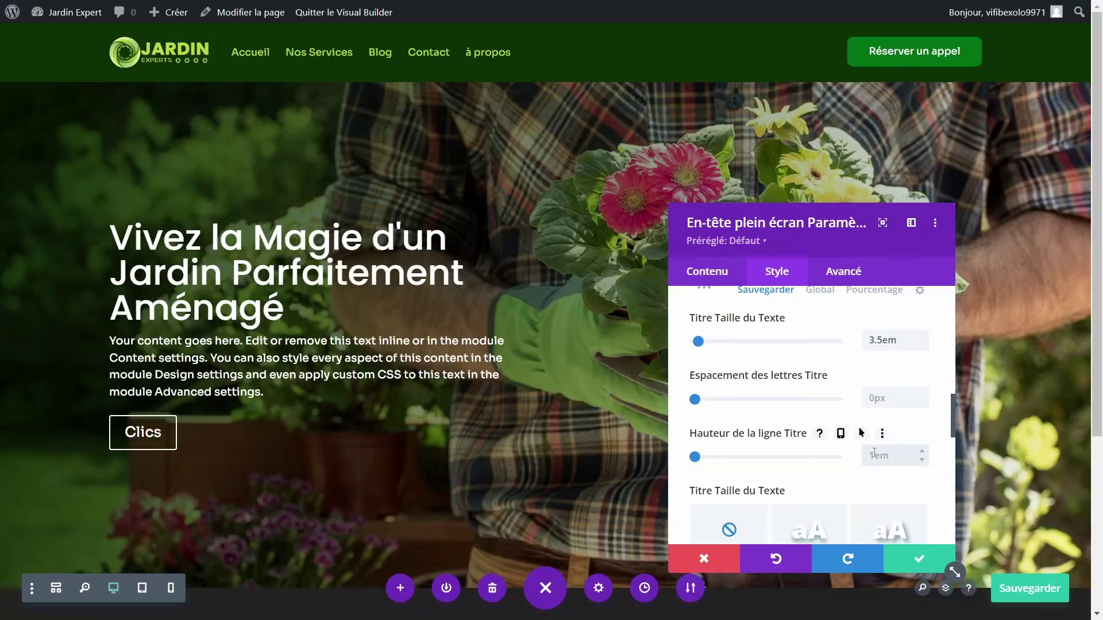
type("1.2em")
key("Down")
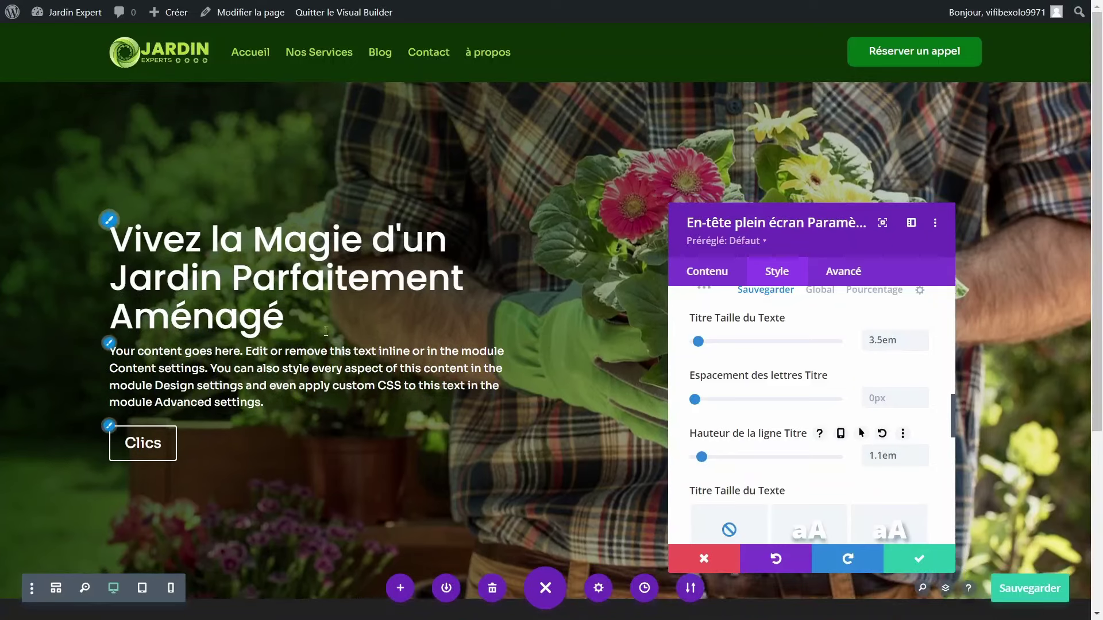
Step: Reduce the header title's text size to 3.2em, apply the module settings and save the page
double_click(922, 346)
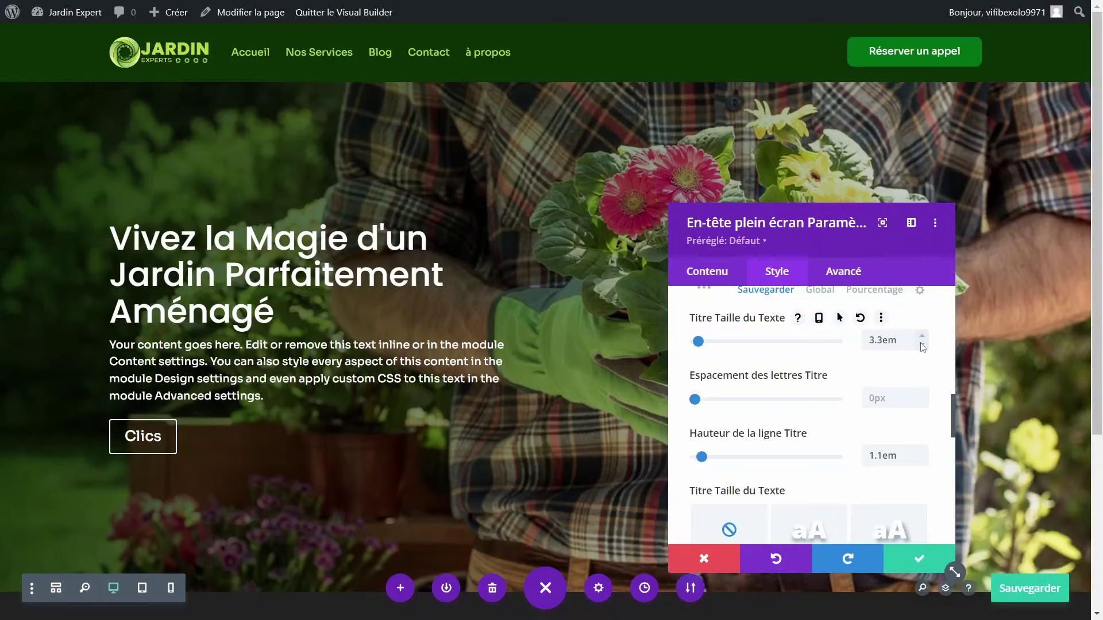
left_click(922, 346)
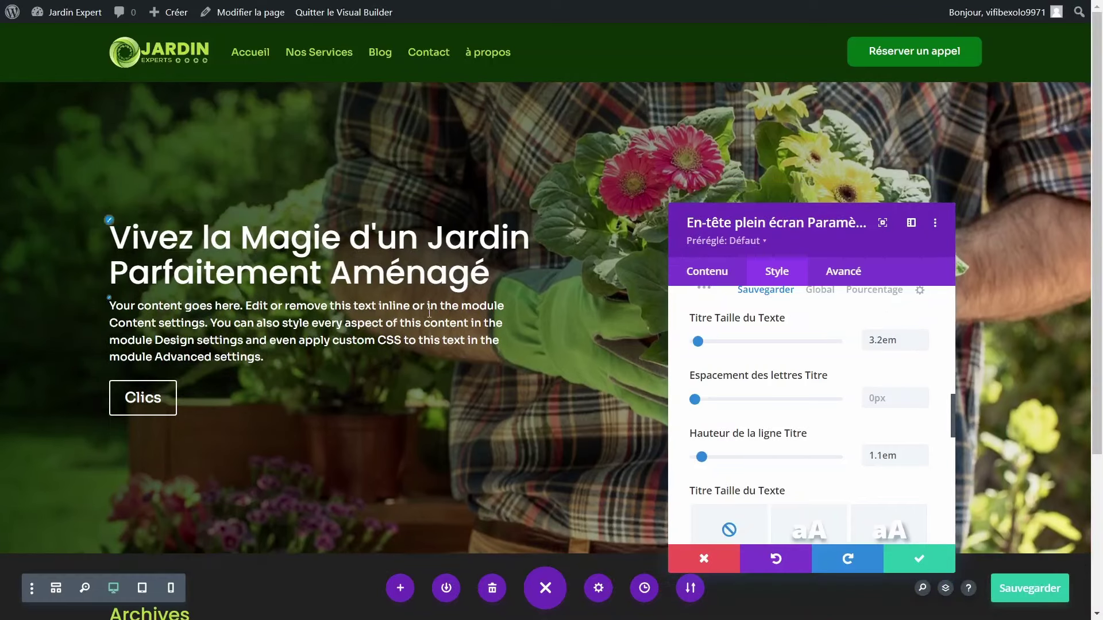
left_click(903, 562)
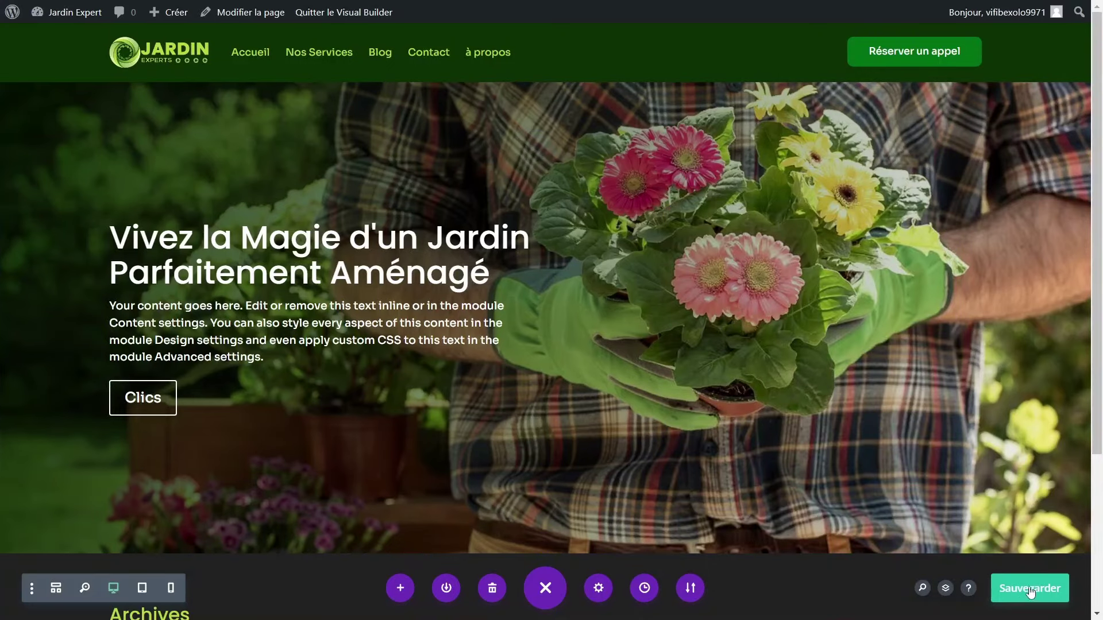
left_click(1029, 589)
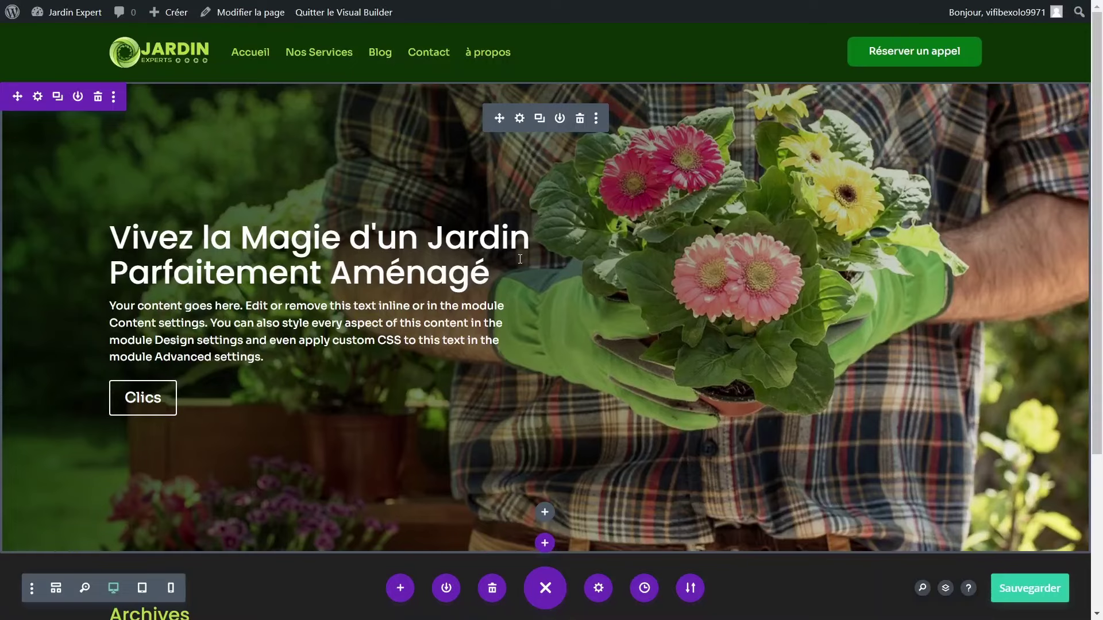
Step: Check how the hero section and the fixed menu bar line up while moving down and back up the page
scroll(520, 259, "down", 3)
scroll(520, 259, "up", 3)
scroll(519, 259, "down", 3)
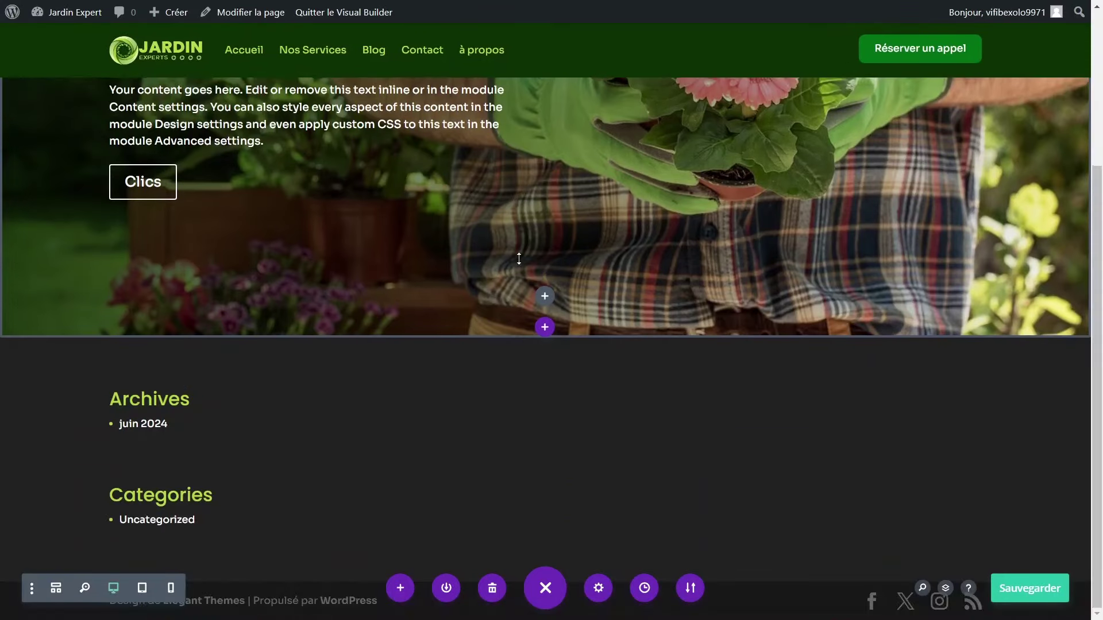
scroll(519, 259, "up", 3)
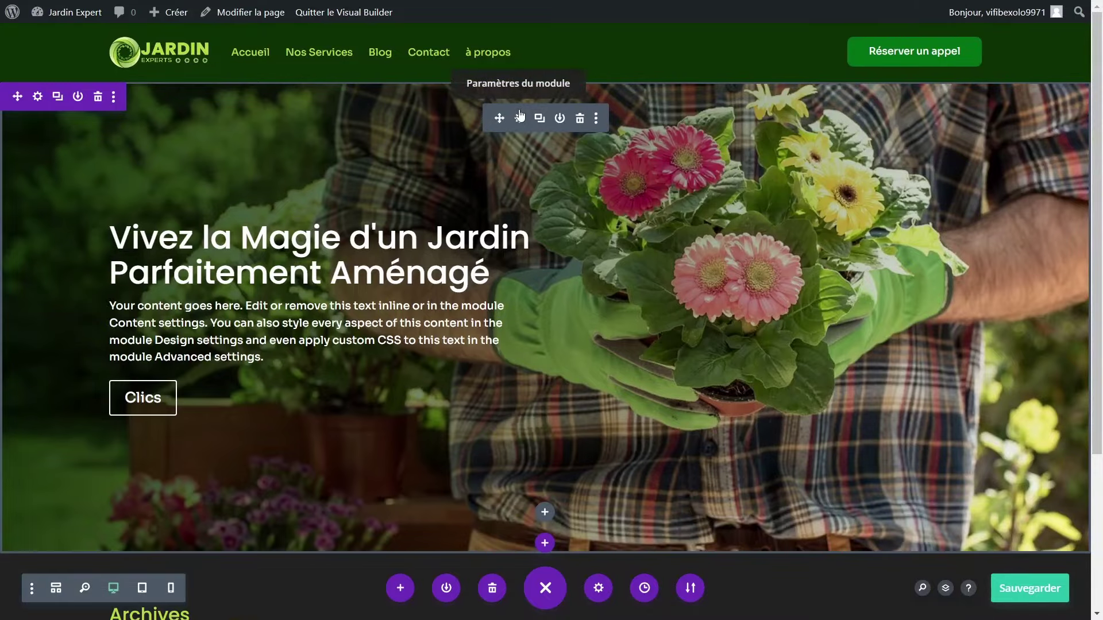
scroll(520, 115, "down", 3)
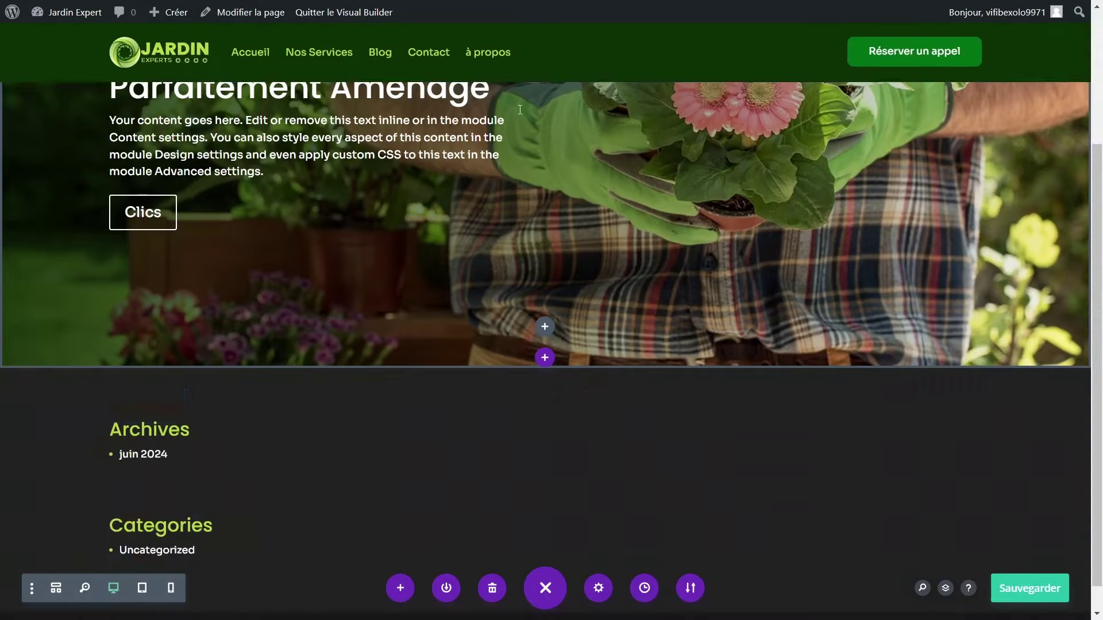
scroll(519, 115, "up", 3)
scroll(520, 112, "down", 3)
scroll(519, 110, "up", 3)
scroll(520, 109, "down", 3)
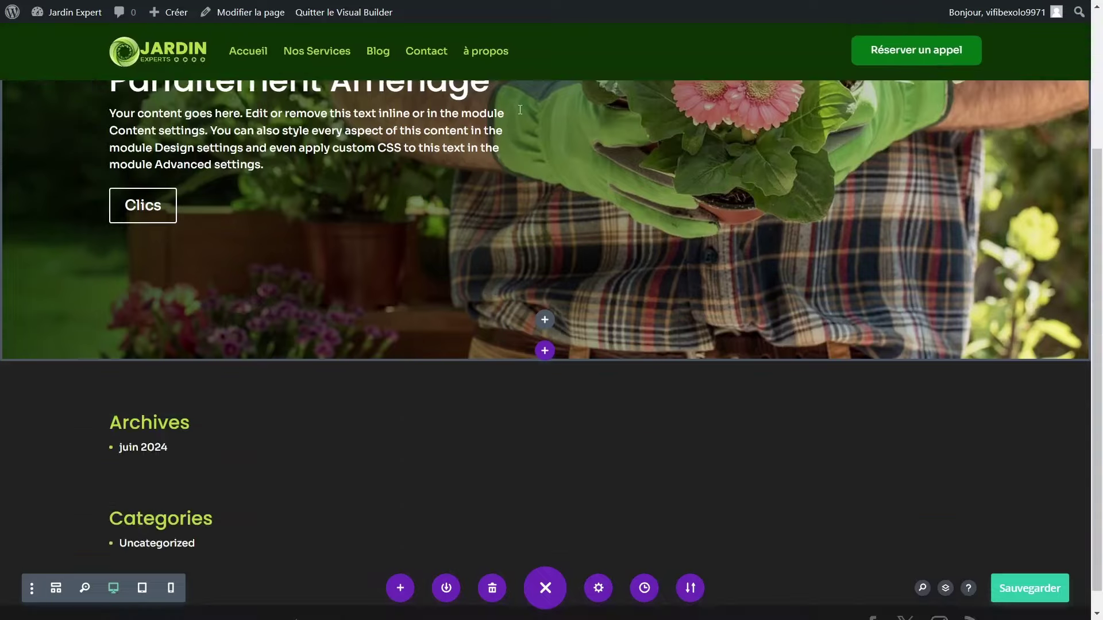
scroll(520, 110, "up", 3)
scroll(520, 110, "down", 3)
scroll(519, 109, "up", 3)
scroll(520, 109, "down", 3)
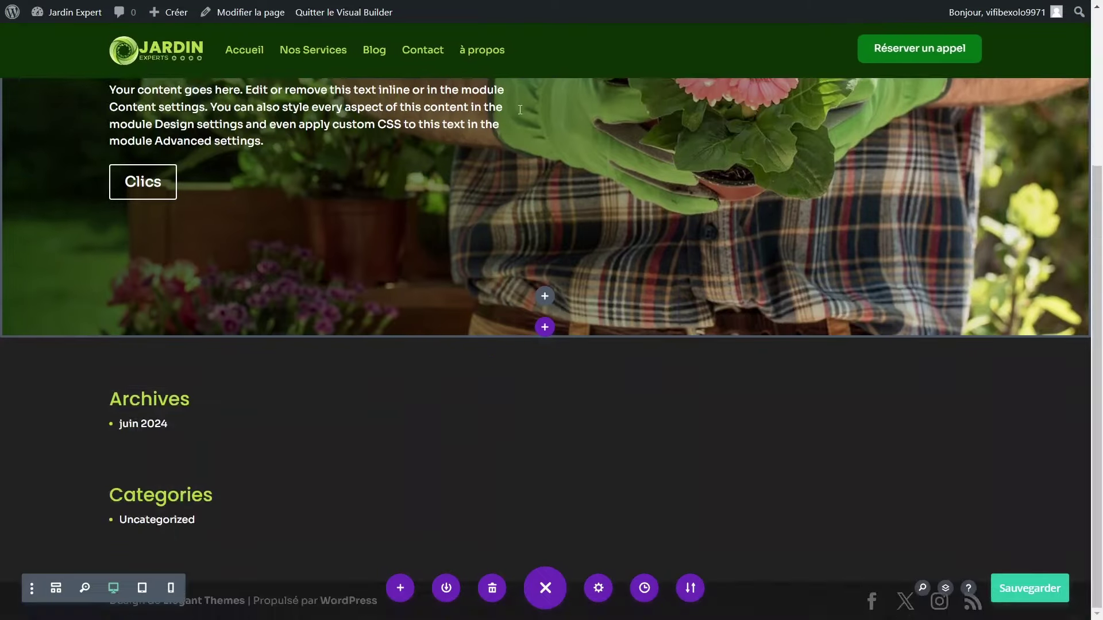
scroll(519, 112, "up", 3)
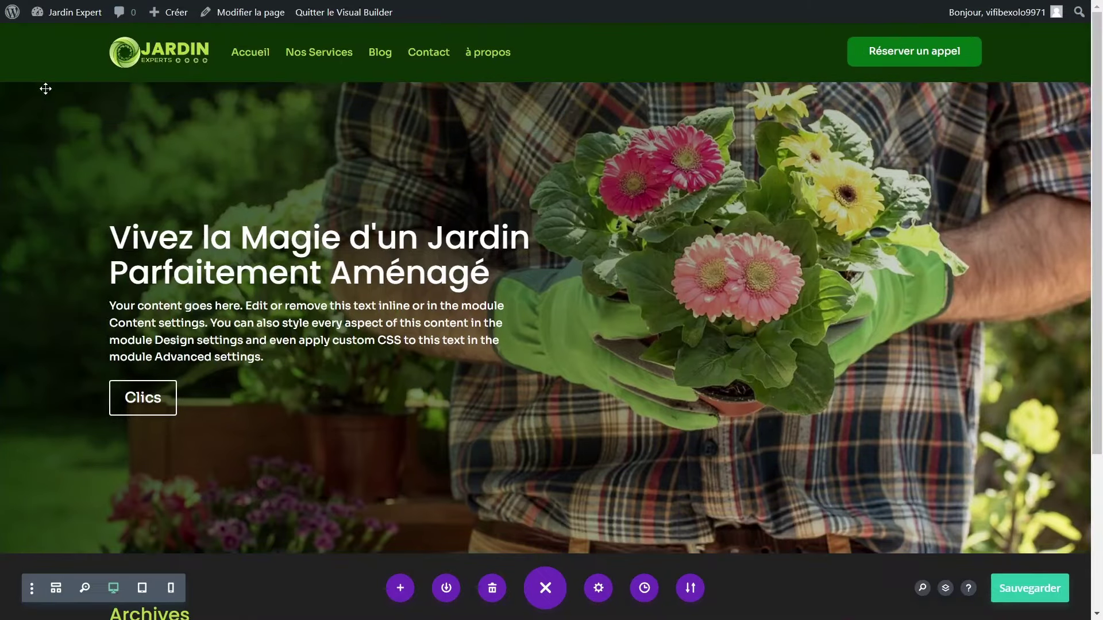
Step: Set the hero section's top margin to -23px, apply the section settings and save the page
left_click(36, 97)
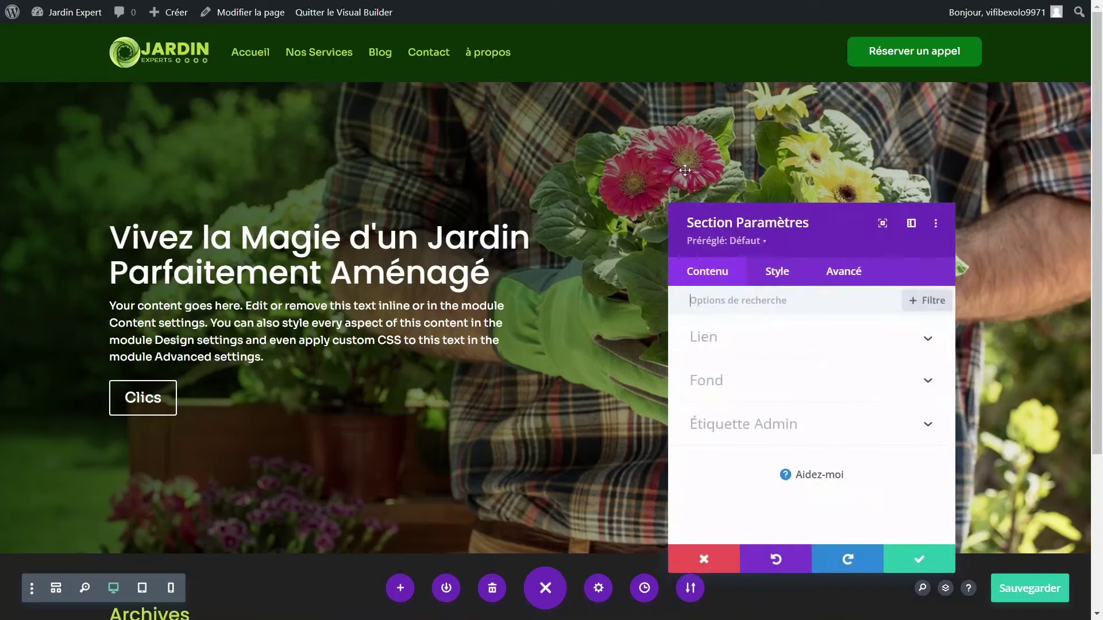
left_click(773, 278)
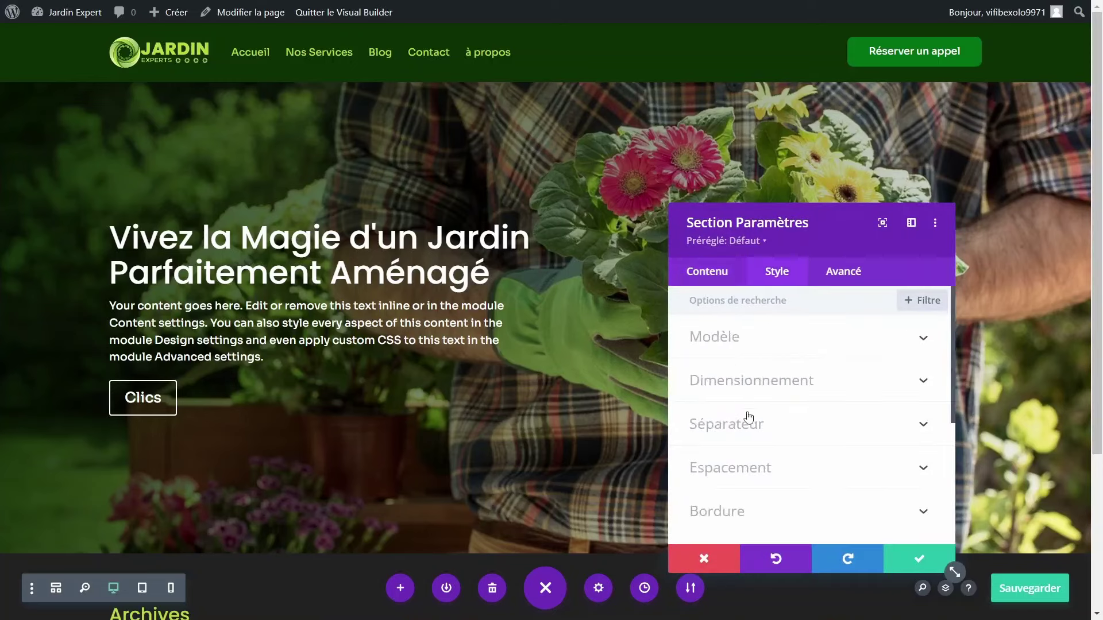
left_click(742, 475)
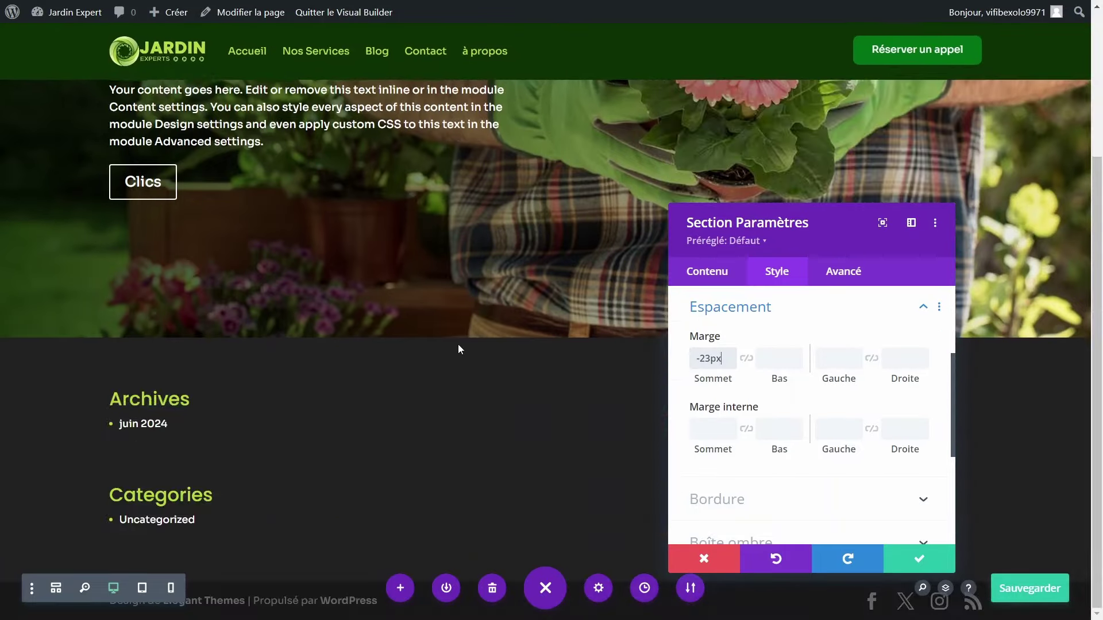
key("ctrl+s")
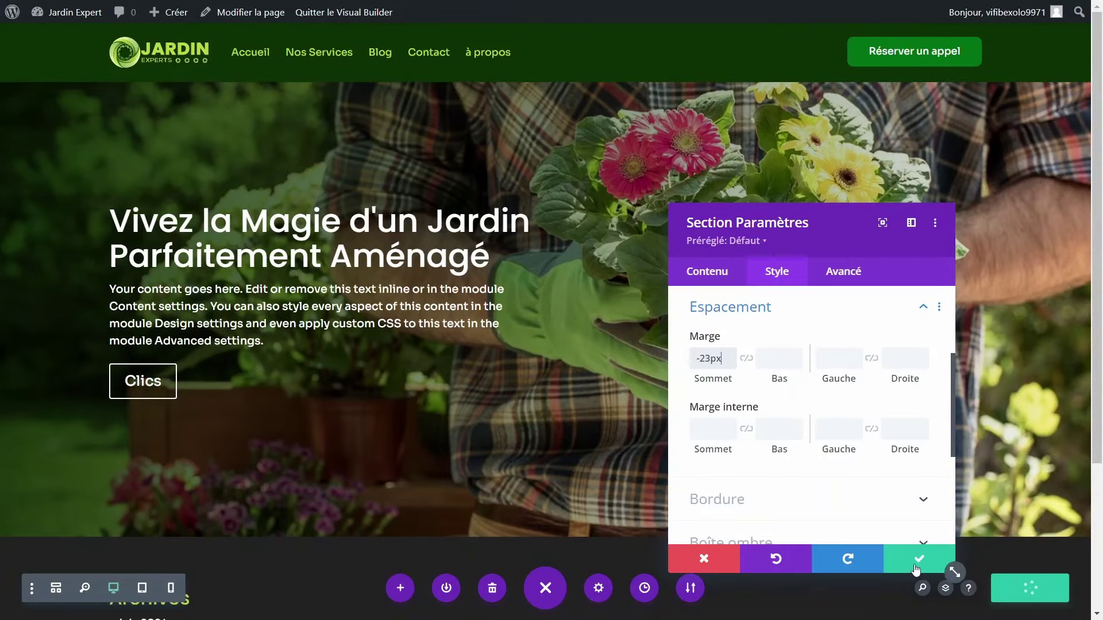
left_click(918, 560)
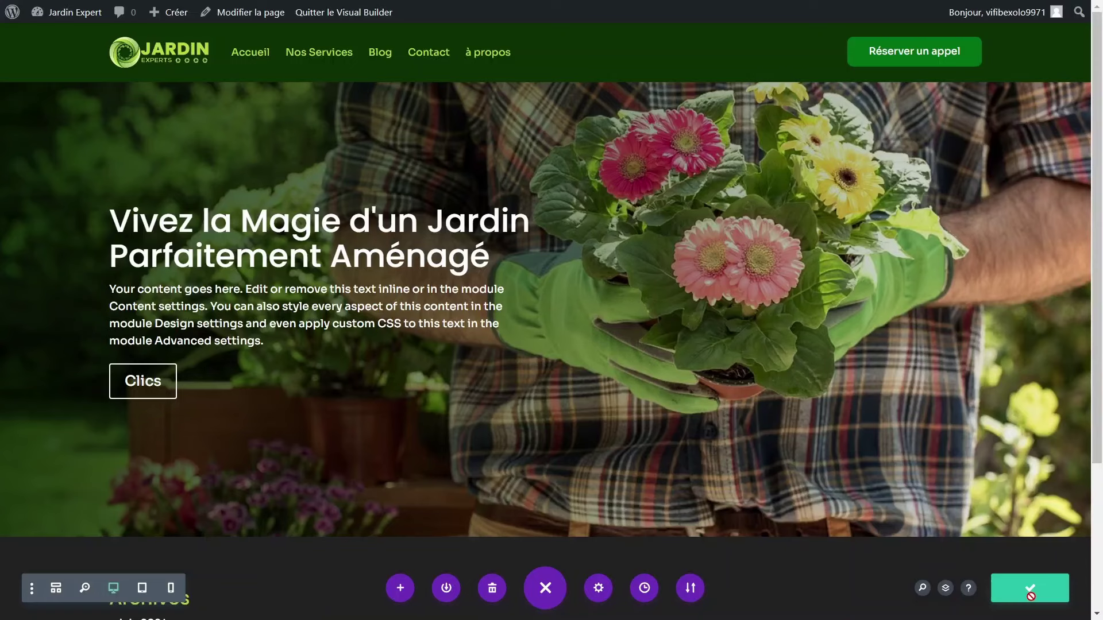
left_click(1030, 588)
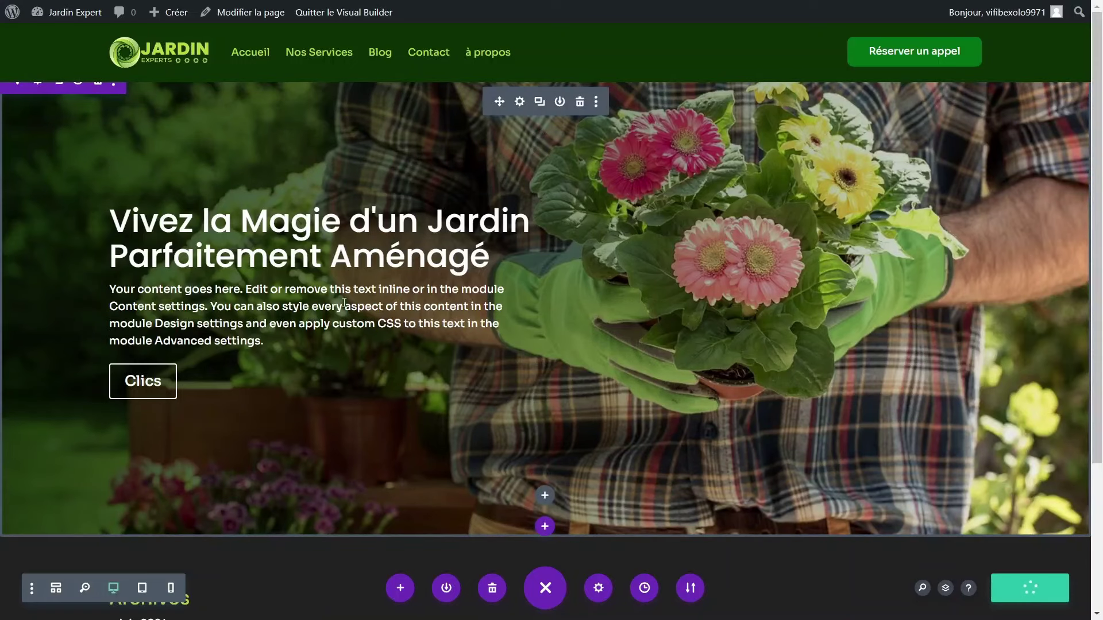
Step: Replace the hero's placeholder paragraph with the French landscaping text running from "Créez un espace extérieur unique" to "pour votre plaisir quotidien."
left_click(270, 339)
left_click_drag(270, 339, 112, 290)
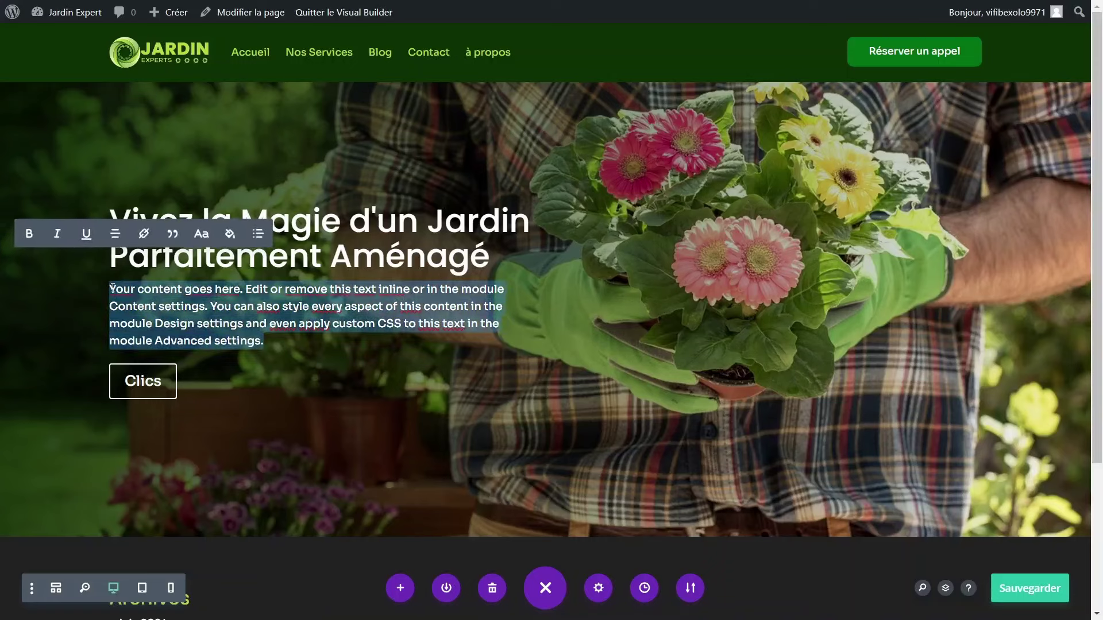
type("Créez un espace extérieur unique avec notre expertise en aménagement paysager. De la conception à l'entretien, nous transformons votre jardin en un véritable paradis, alliant beauté et fonctionnalité pour votre plaisir quotidien.")
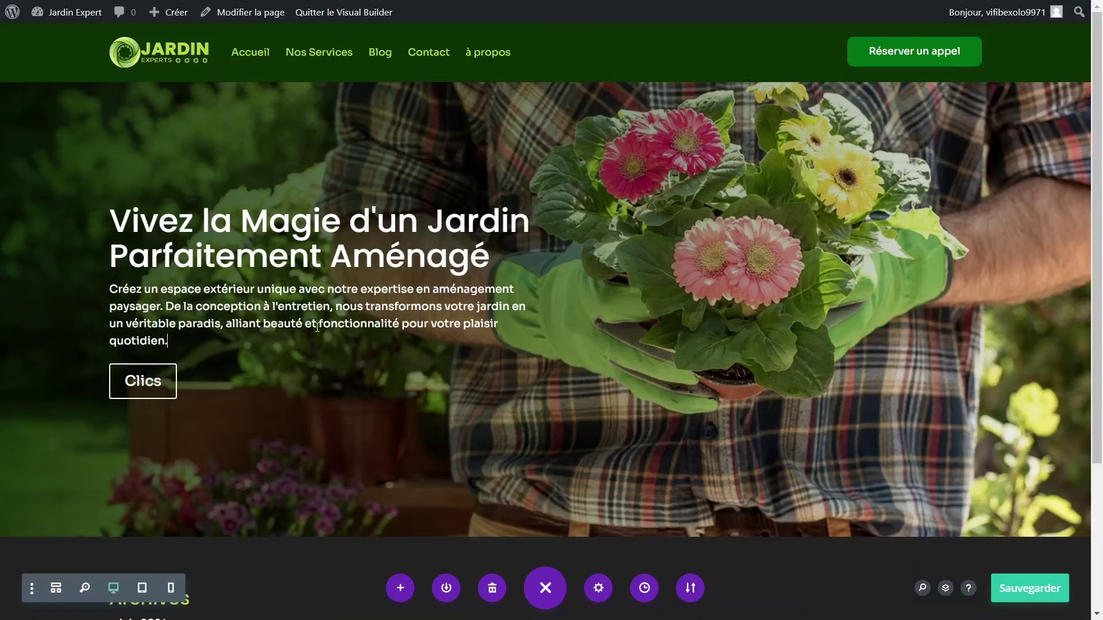
Step: Enable custom styles for the first button in the hero header module's style settings, then close the settings
left_click(236, 364)
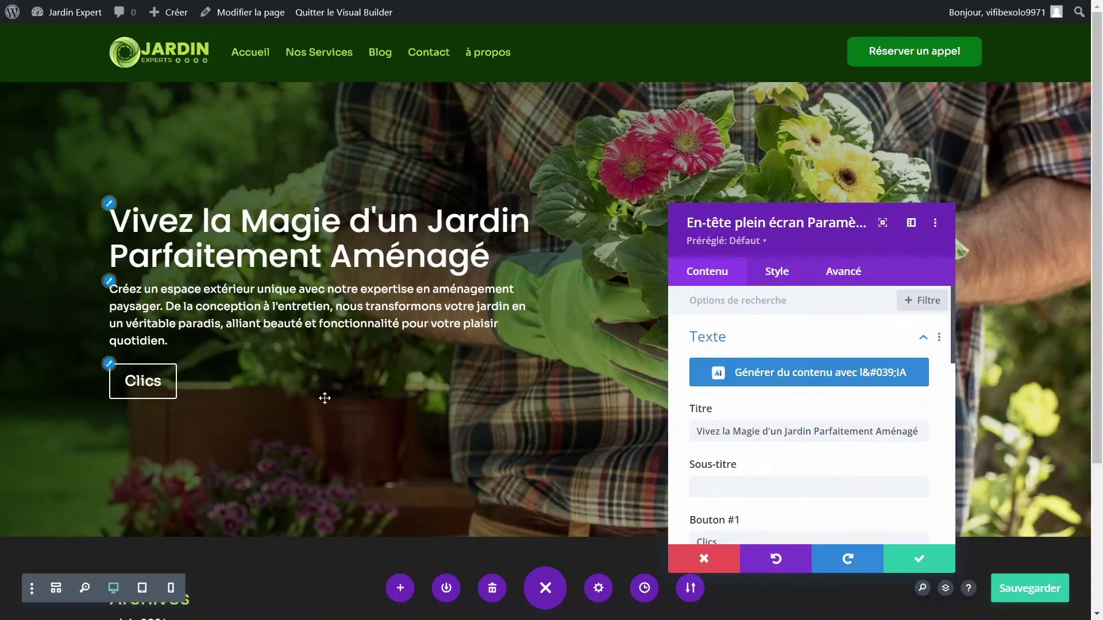
left_click(149, 384)
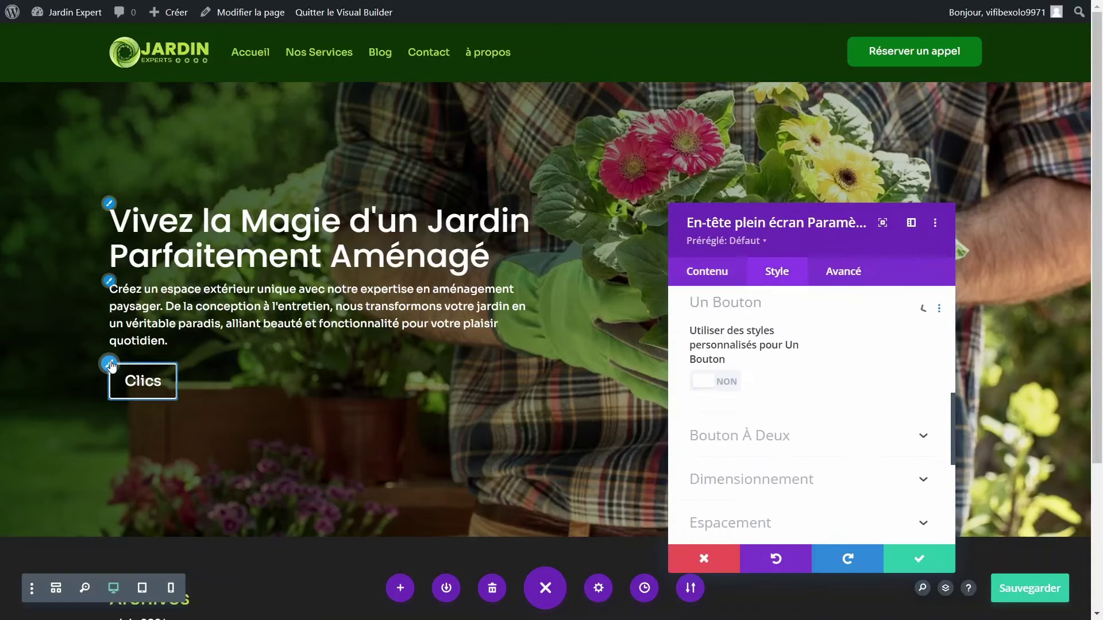
left_click(712, 390)
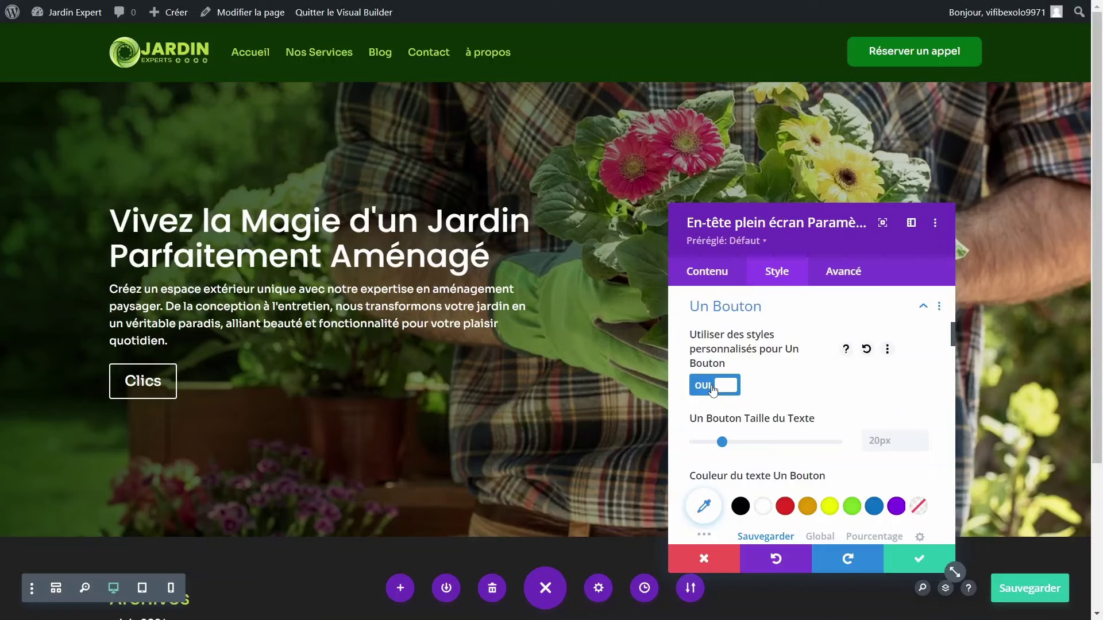
scroll(834, 408, "down", 3)
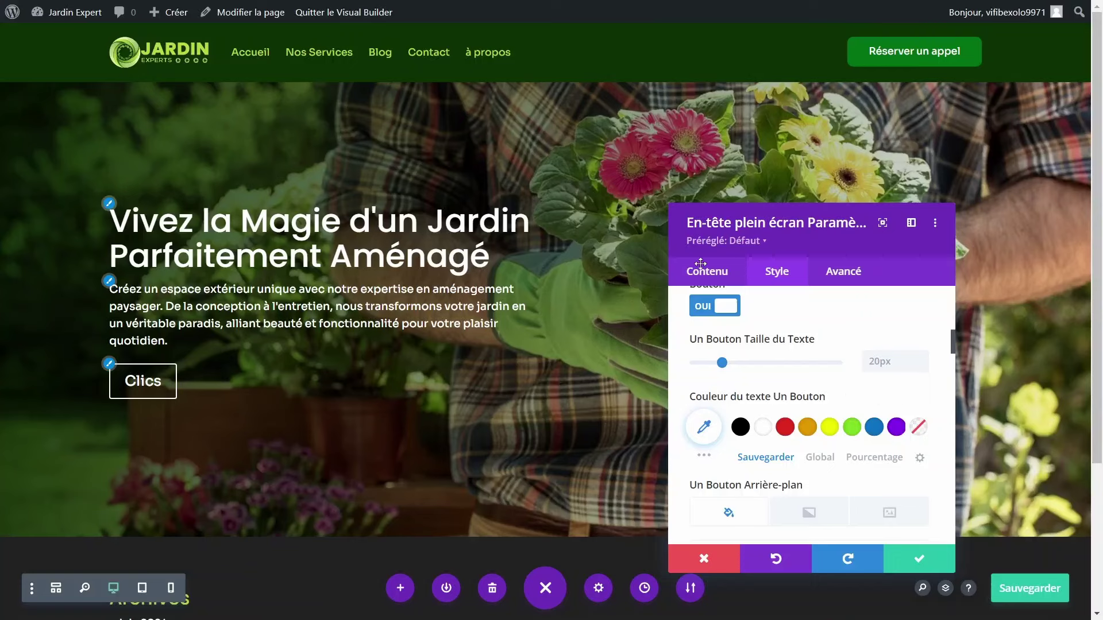
scroll(701, 270, "up", 2)
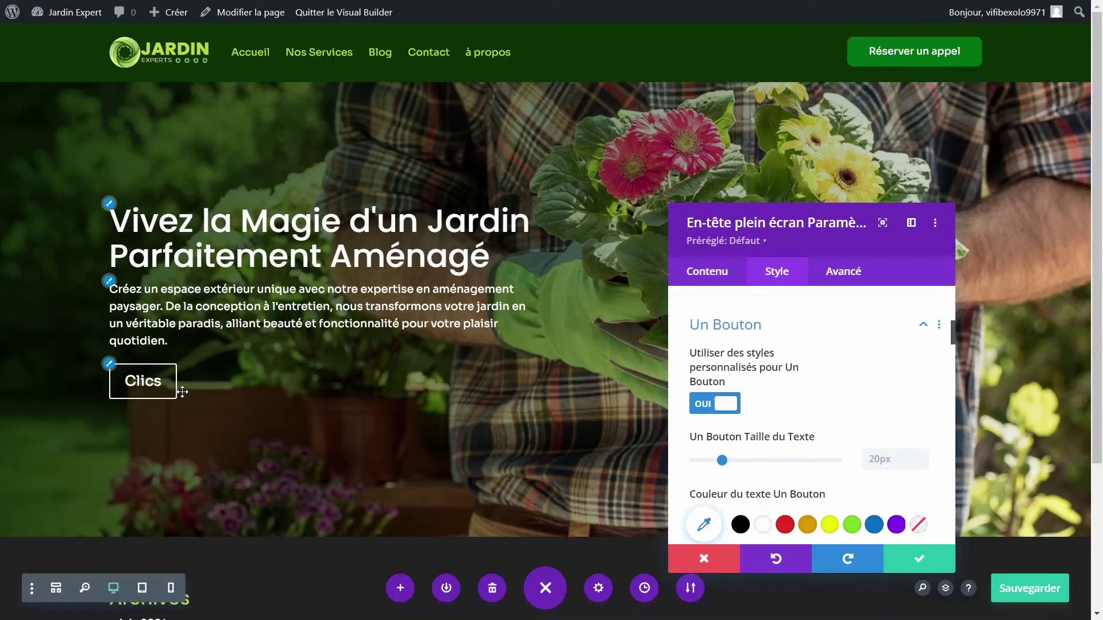
key("Escape")
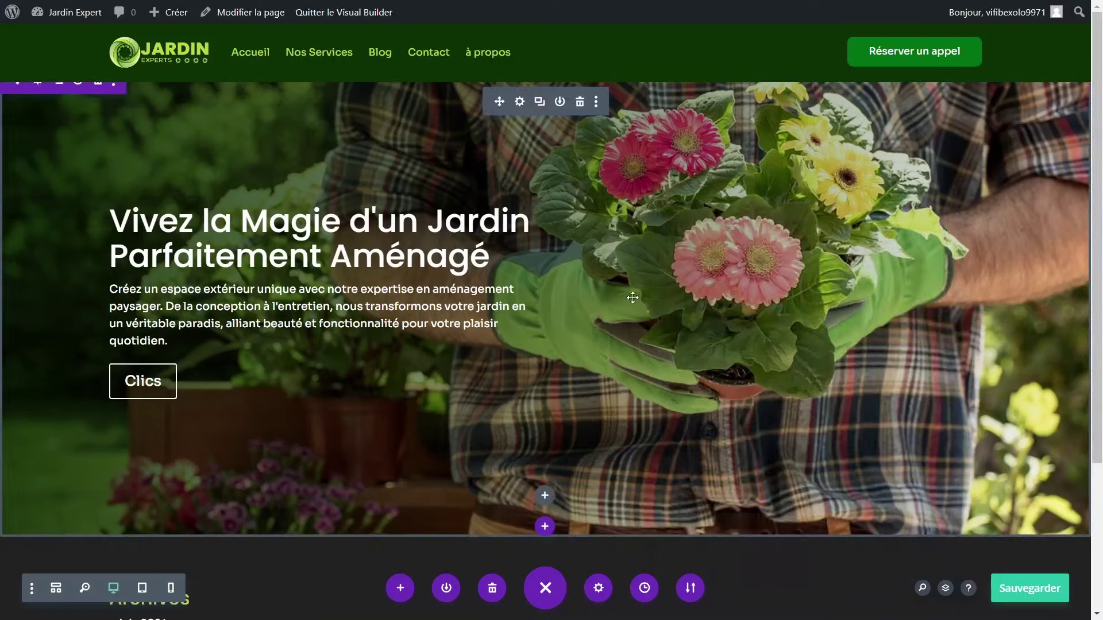
Step: Copy the button styles of the "Réserver un appel" button in the menu bar and close its settings
left_click(878, 58)
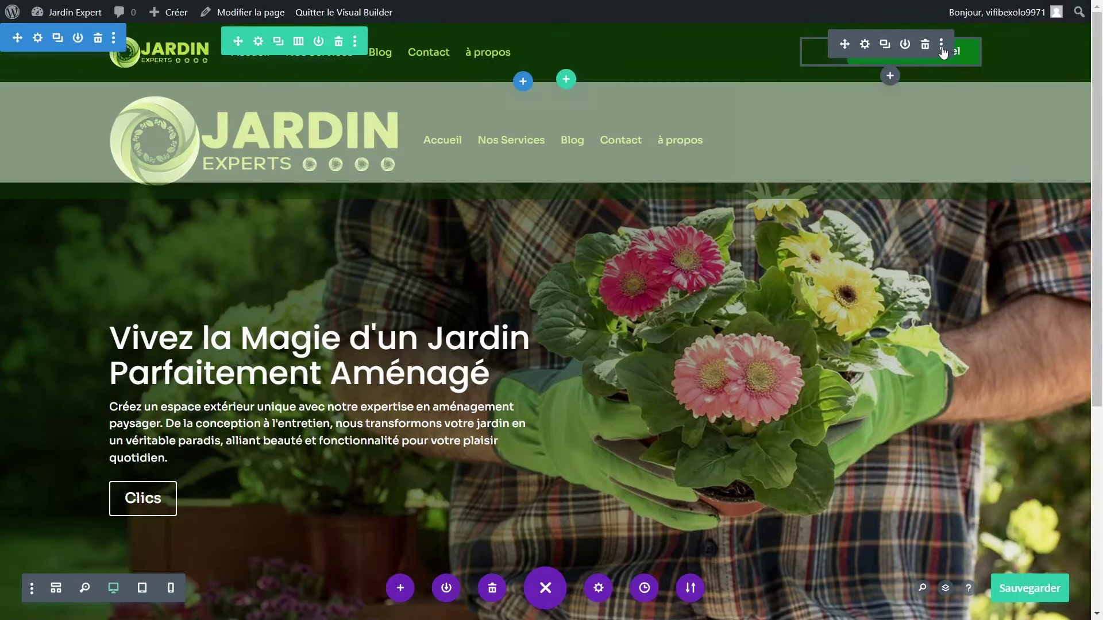
left_click(943, 52)
left_click(864, 45)
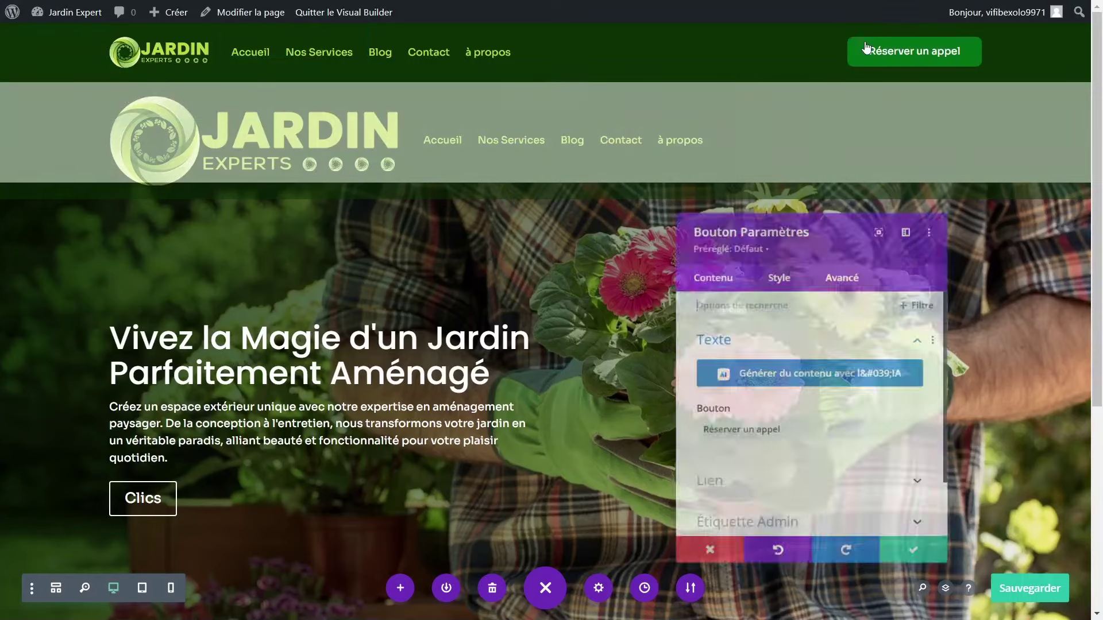
left_click(788, 278)
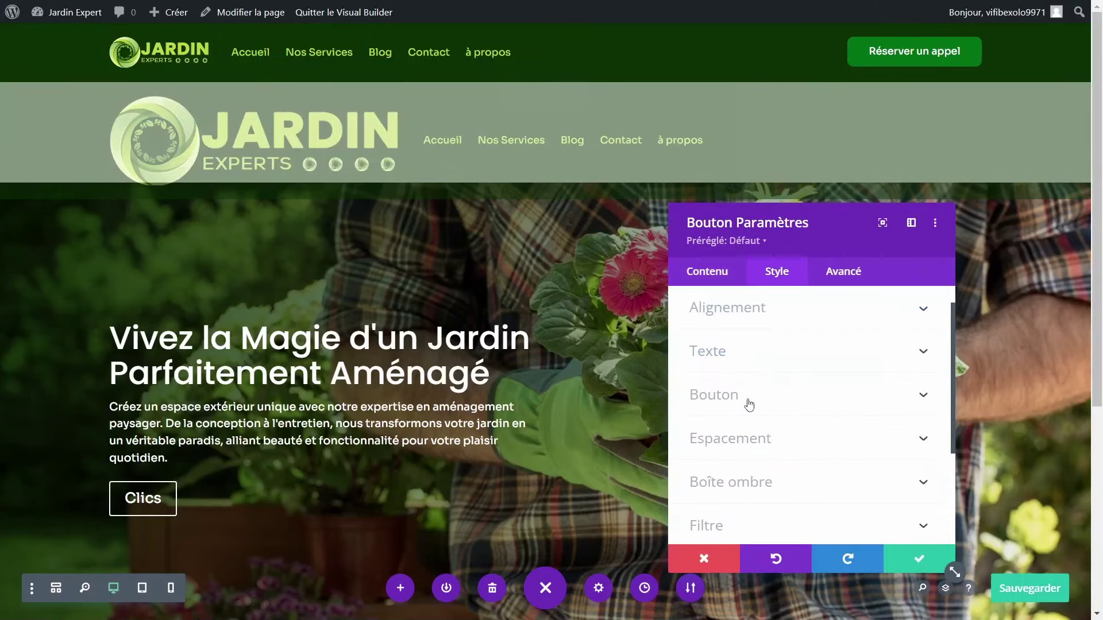
left_click(749, 405)
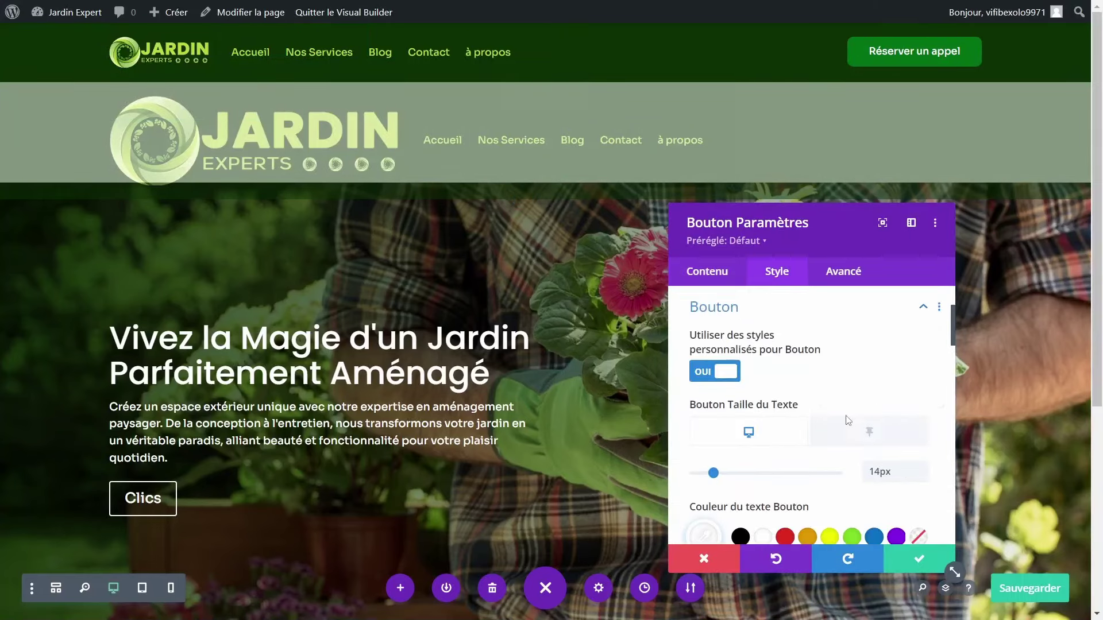
left_click(941, 309)
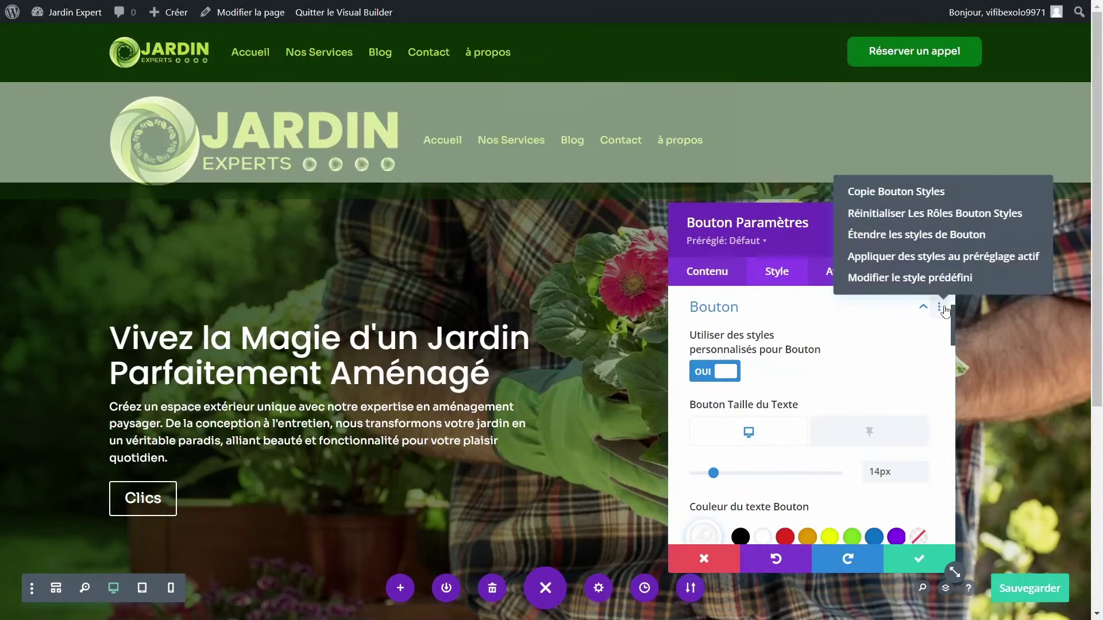
left_click(889, 191)
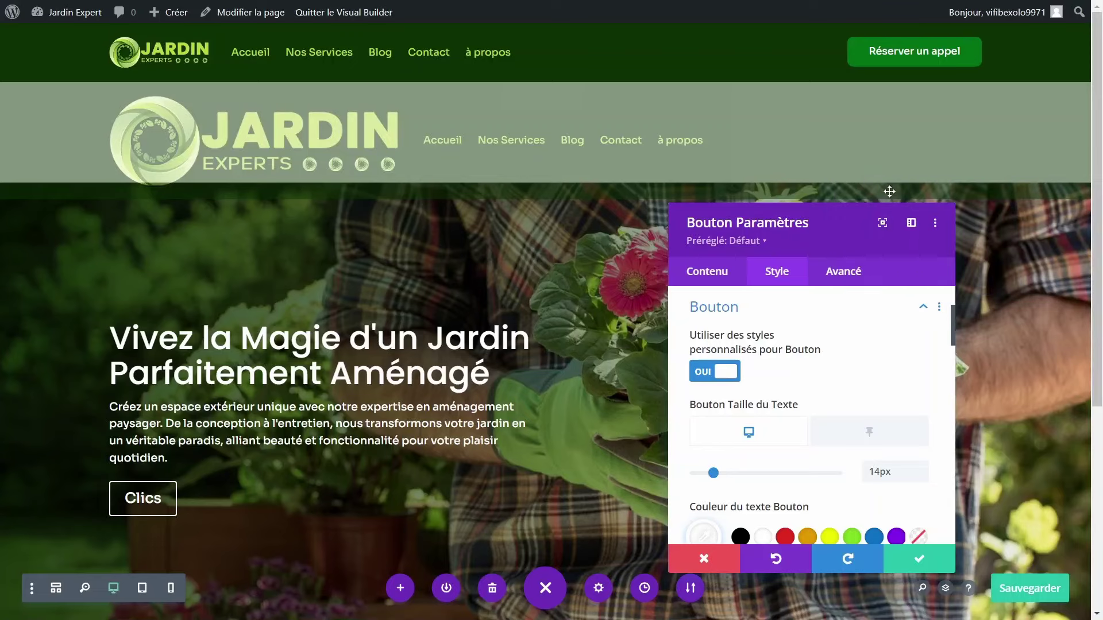
left_click(919, 558)
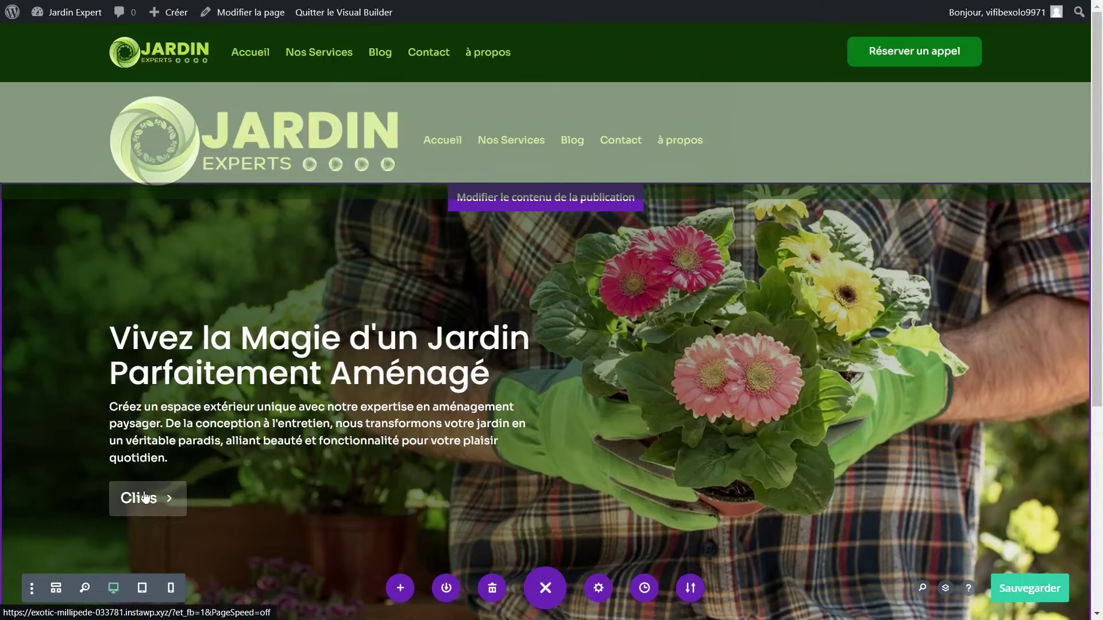
Step: Paste the copied button styles onto the first button of the hero header module
scroll(150, 486, "down", 2)
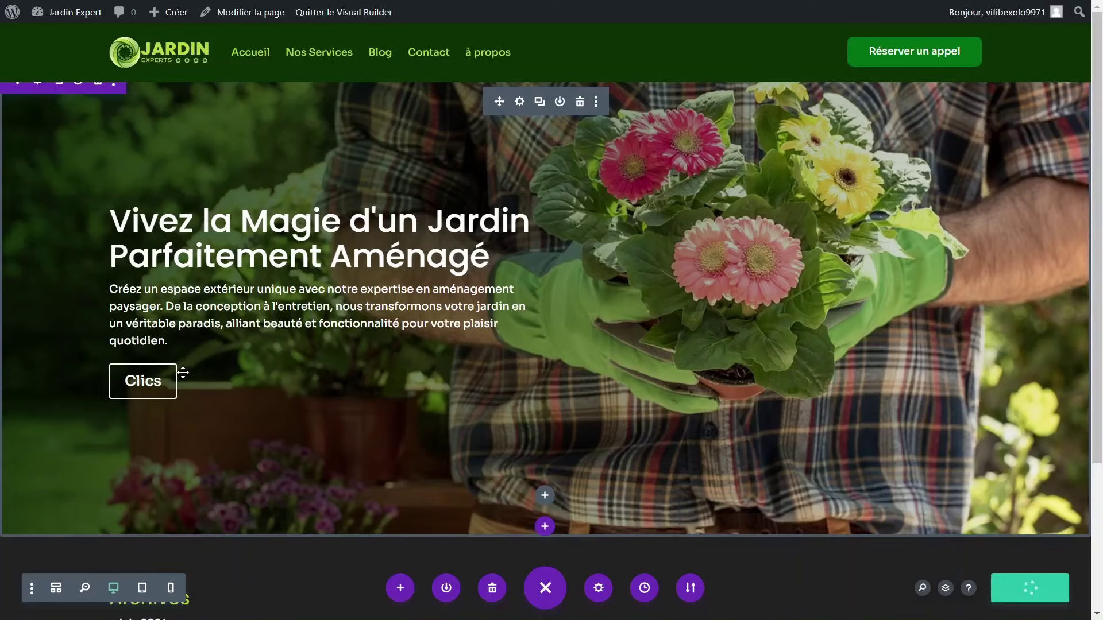
left_click(176, 383)
left_click(775, 283)
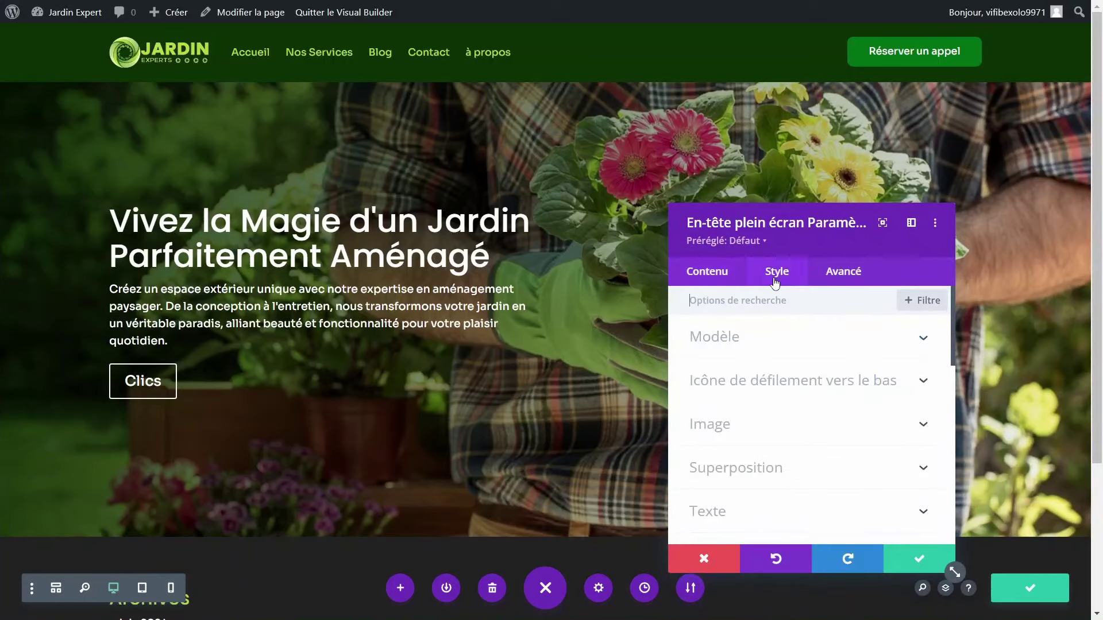
scroll(765, 412, "down", 4)
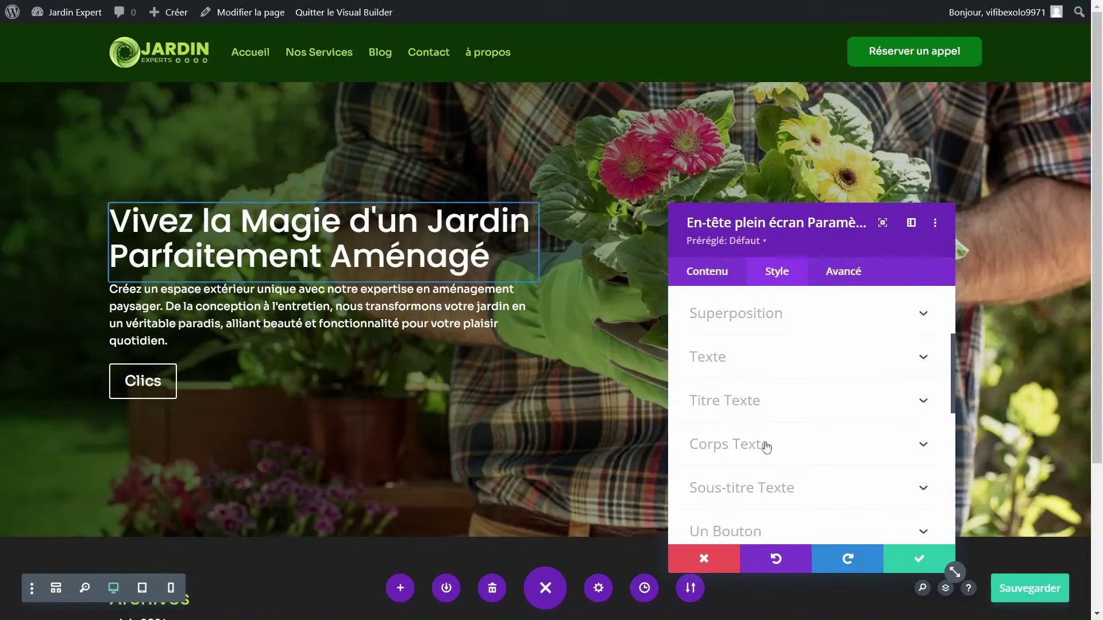
left_click(746, 439)
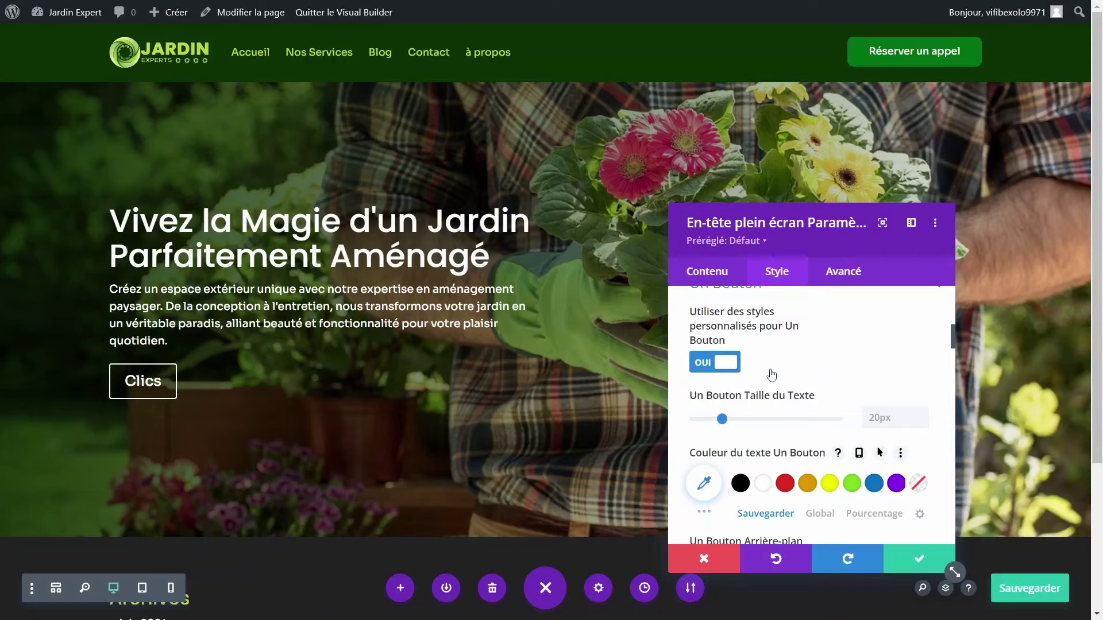
scroll(804, 362, "up", 1)
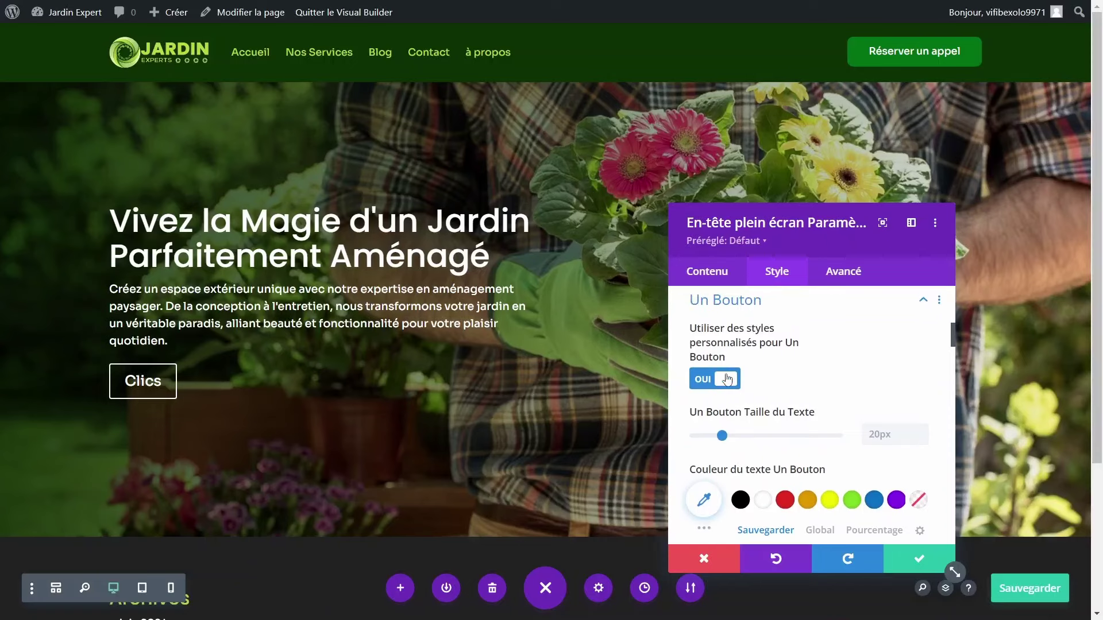
left_click(939, 301)
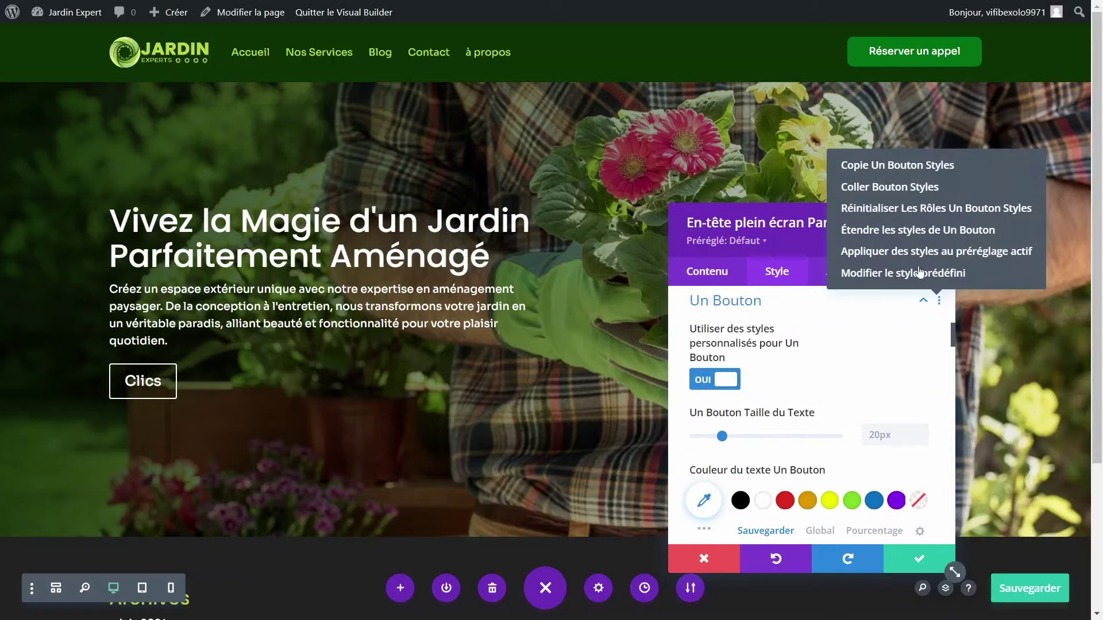
left_click(877, 186)
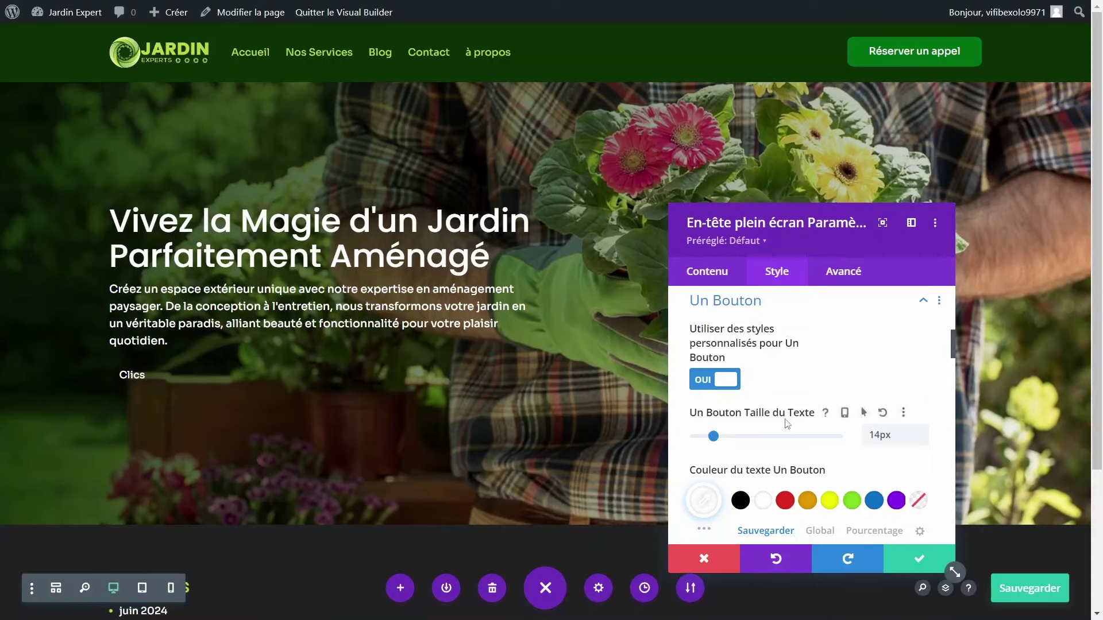
Step: Review the pasted button settings, label the hero button "Réserver un appel" and save the page
scroll(769, 425, "down", 3)
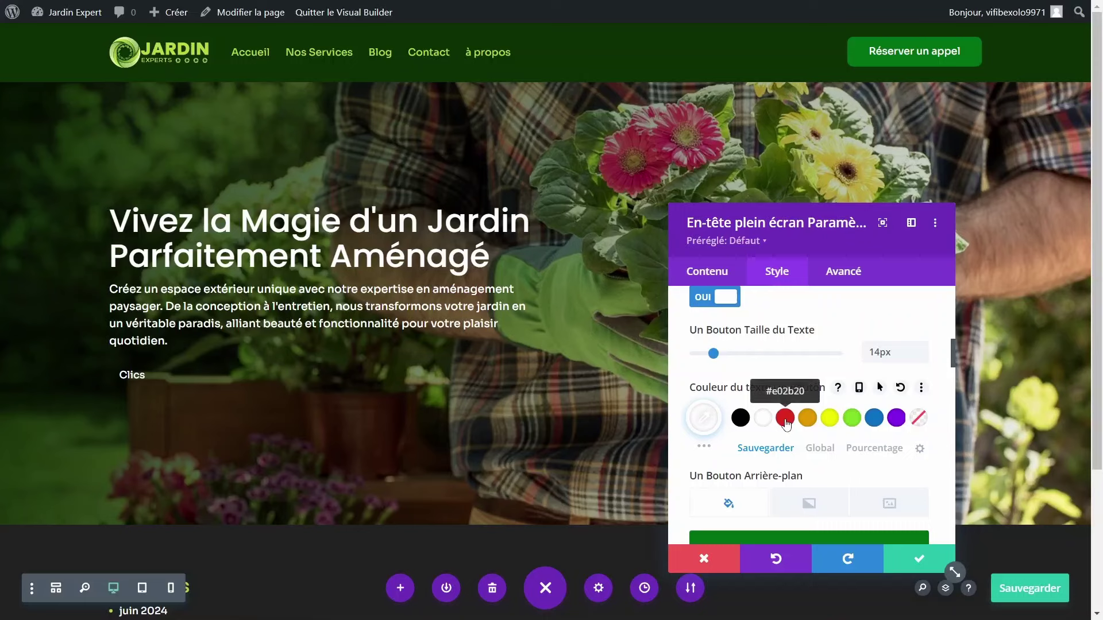
scroll(775, 459, "down", 3)
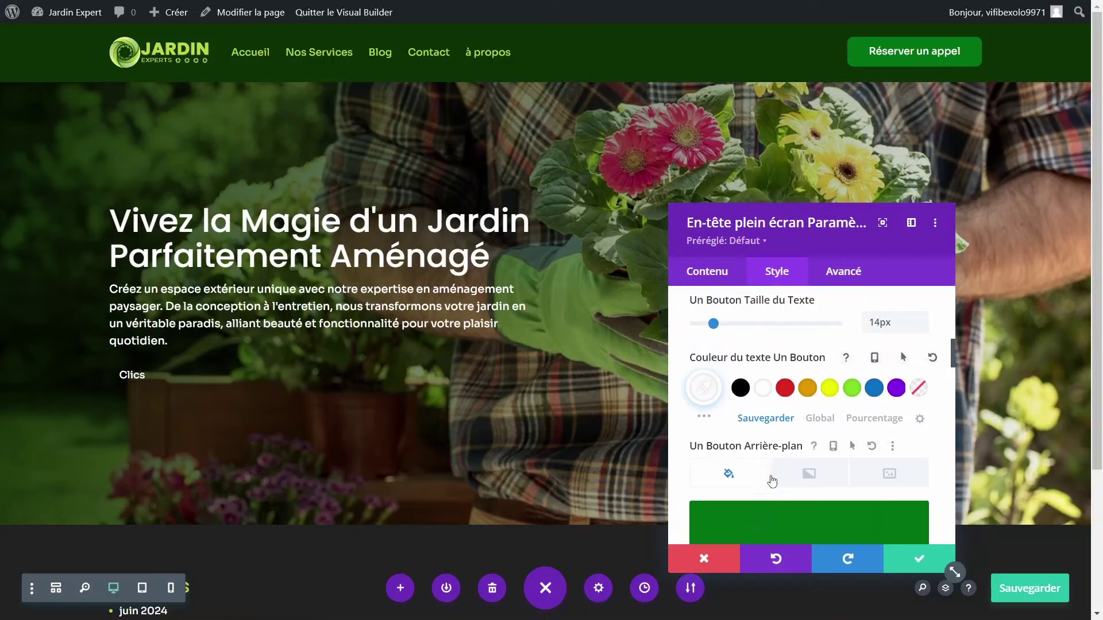
scroll(772, 481, "down", 1)
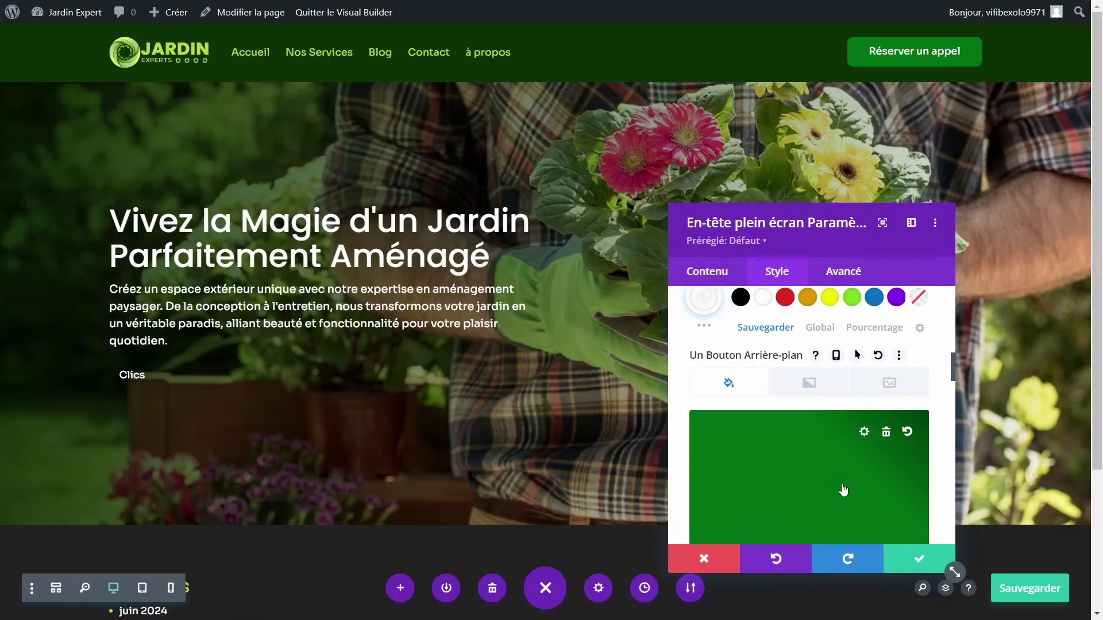
scroll(844, 487, "down", 10)
scroll(844, 488, "down", 1)
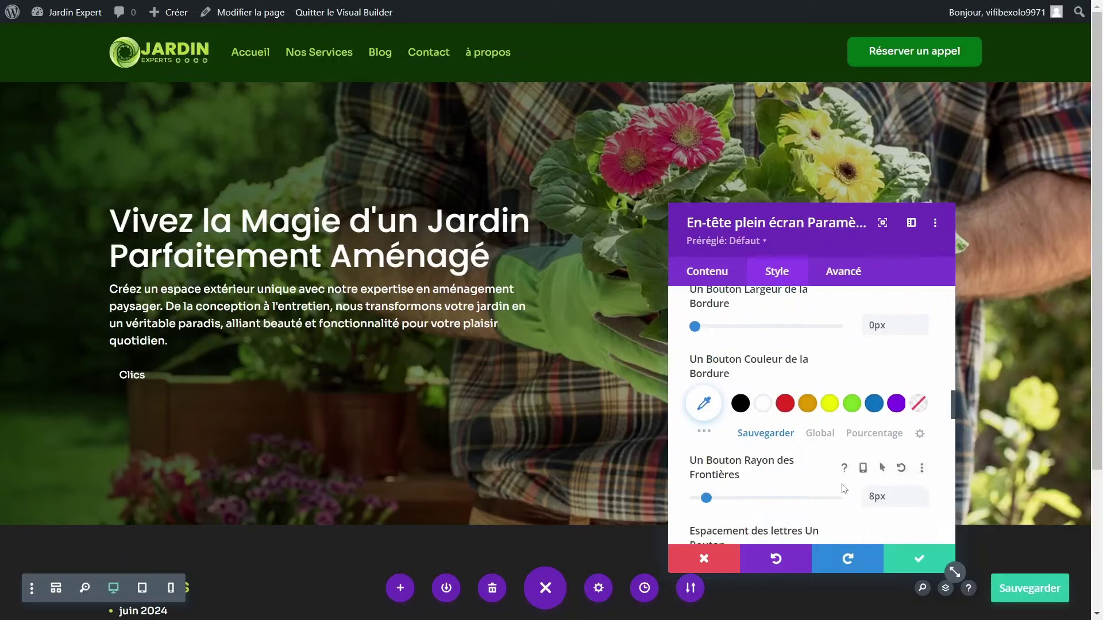
scroll(832, 459, "up", 3)
left_click(1018, 589)
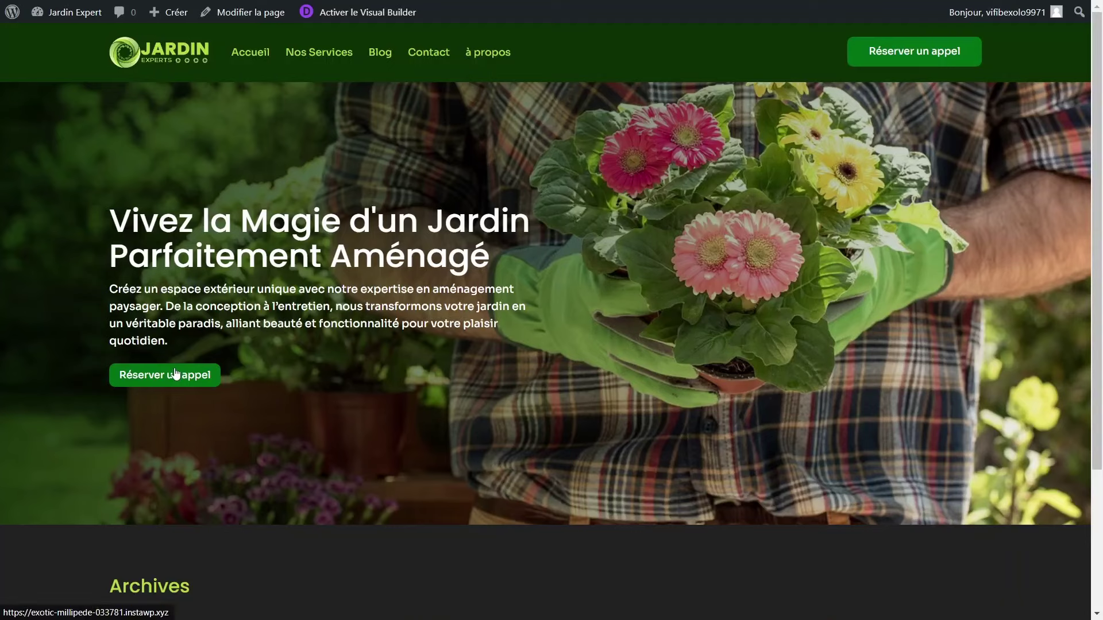
Step: Reactivate the Visual Builder and replace the hero button's background colour with the global medium green
scroll(185, 384, "down", 3)
scroll(184, 388, "up", 3)
scroll(130, 375, "down", 2)
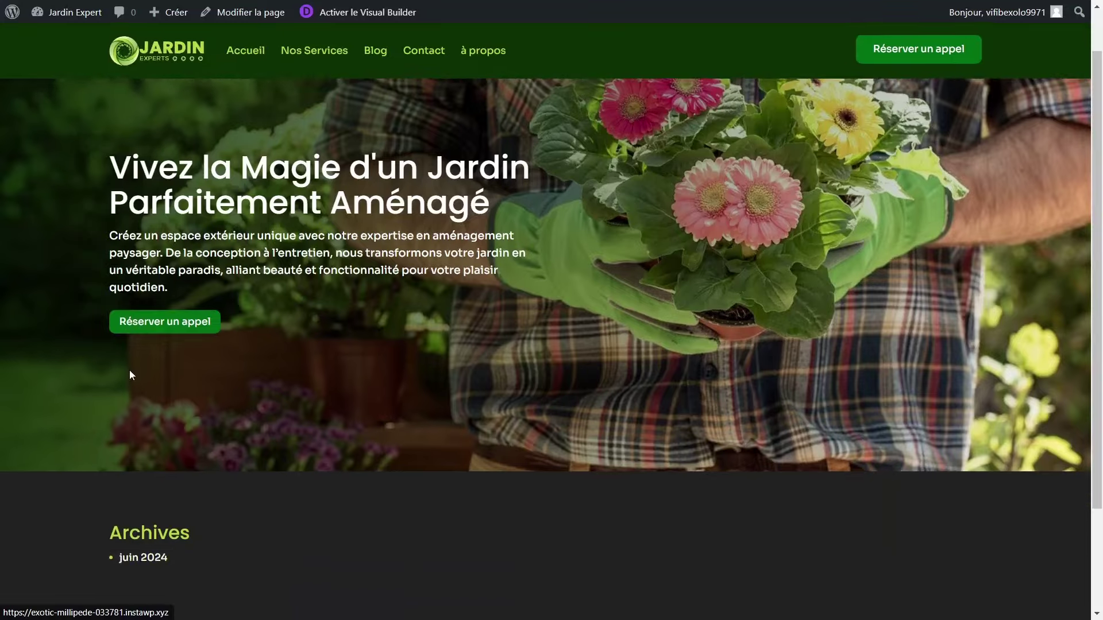
scroll(129, 372, "up", 2)
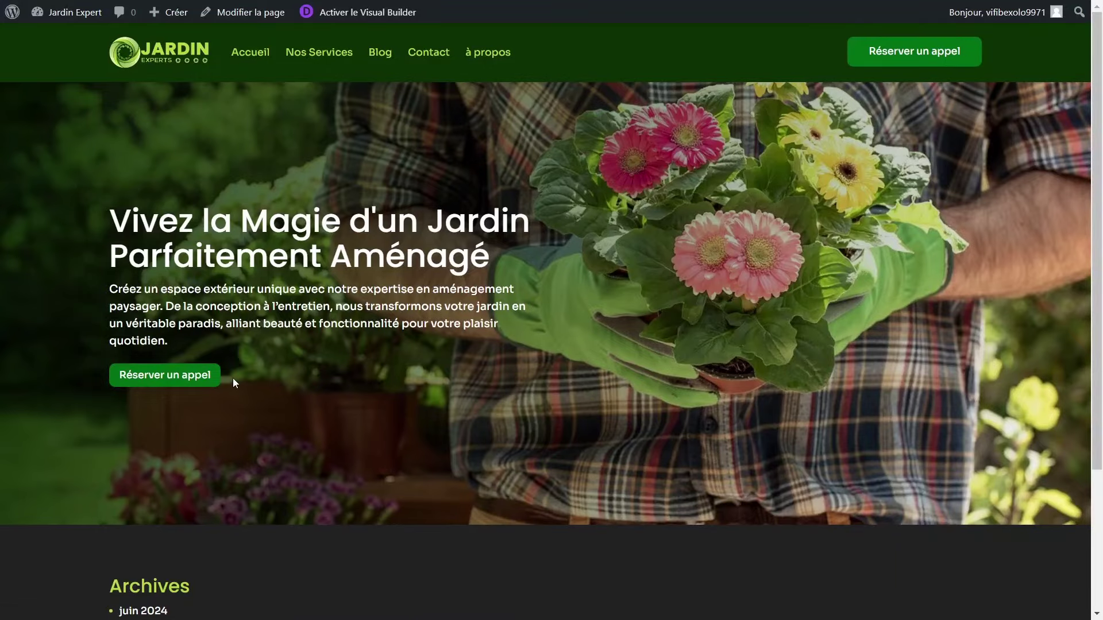
left_click(349, 15)
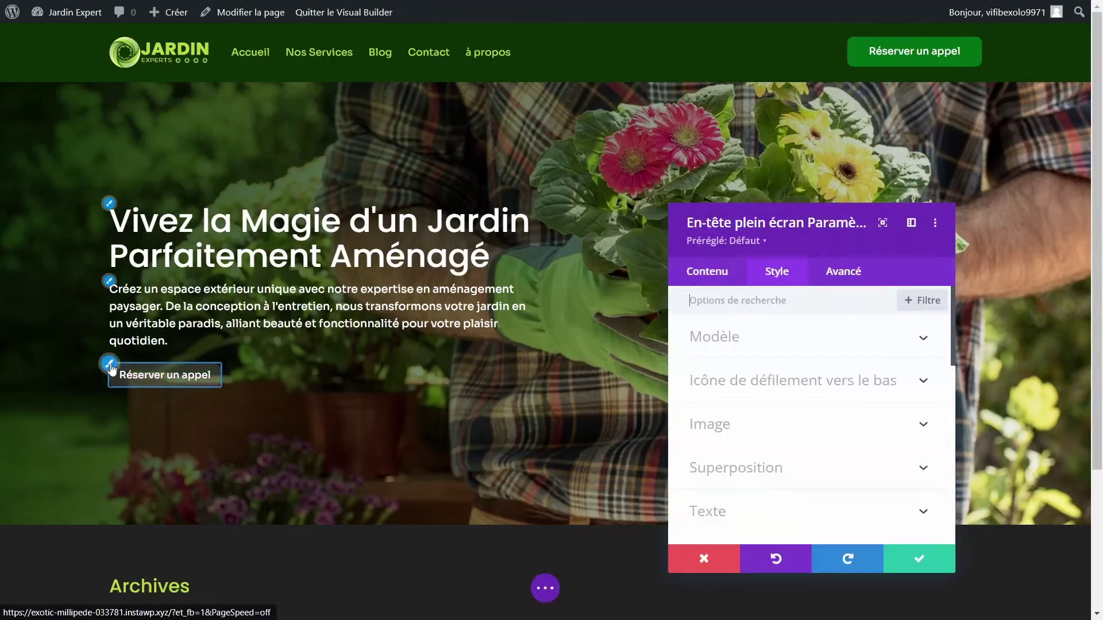
scroll(887, 412, "down", 4)
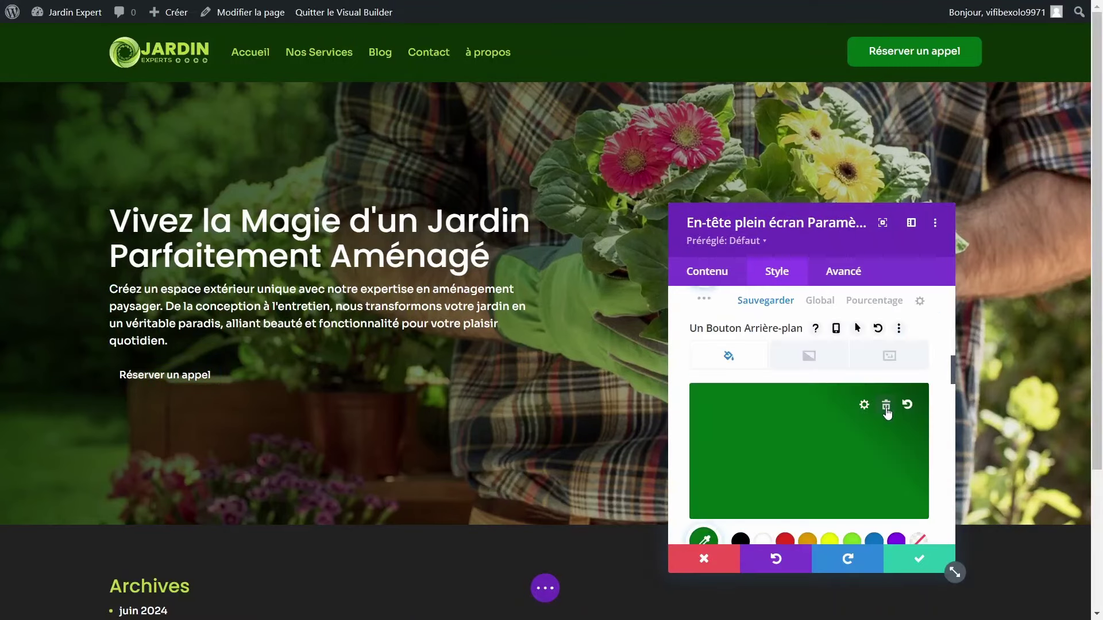
left_click(886, 406)
left_click(820, 412)
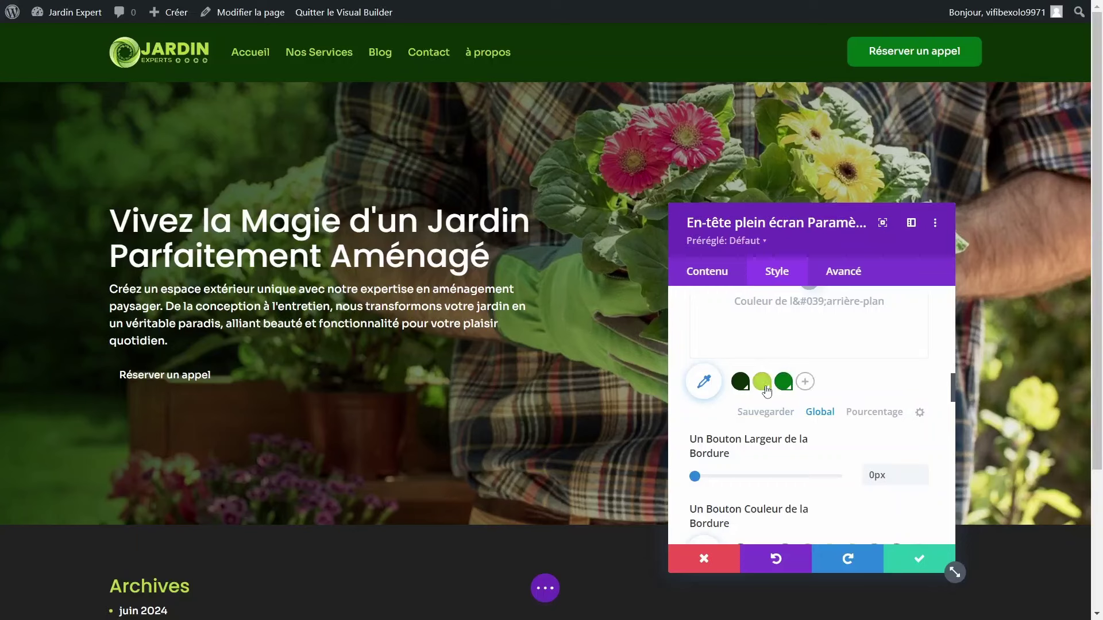
left_click(741, 382)
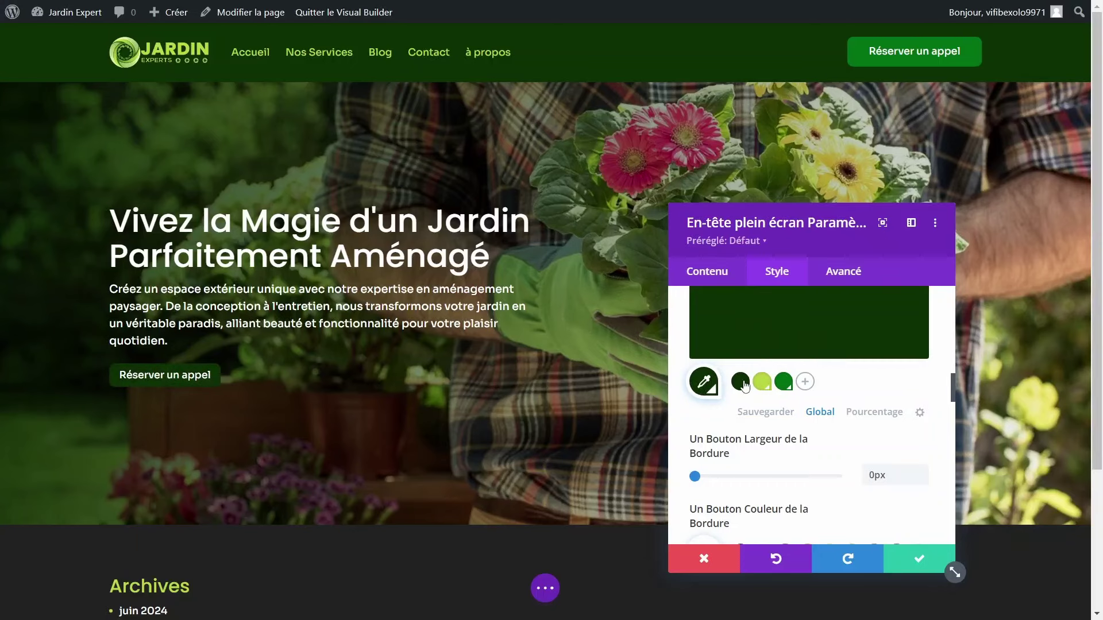
left_click(784, 384)
scroll(790, 390, "up", 6)
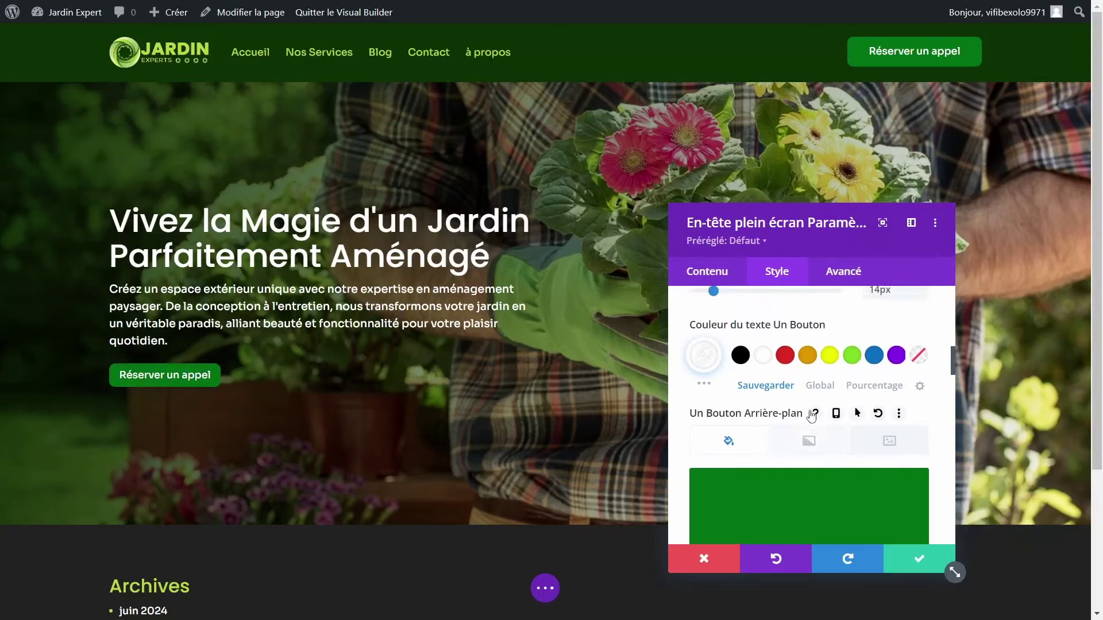
scroll(741, 402, "down", 10)
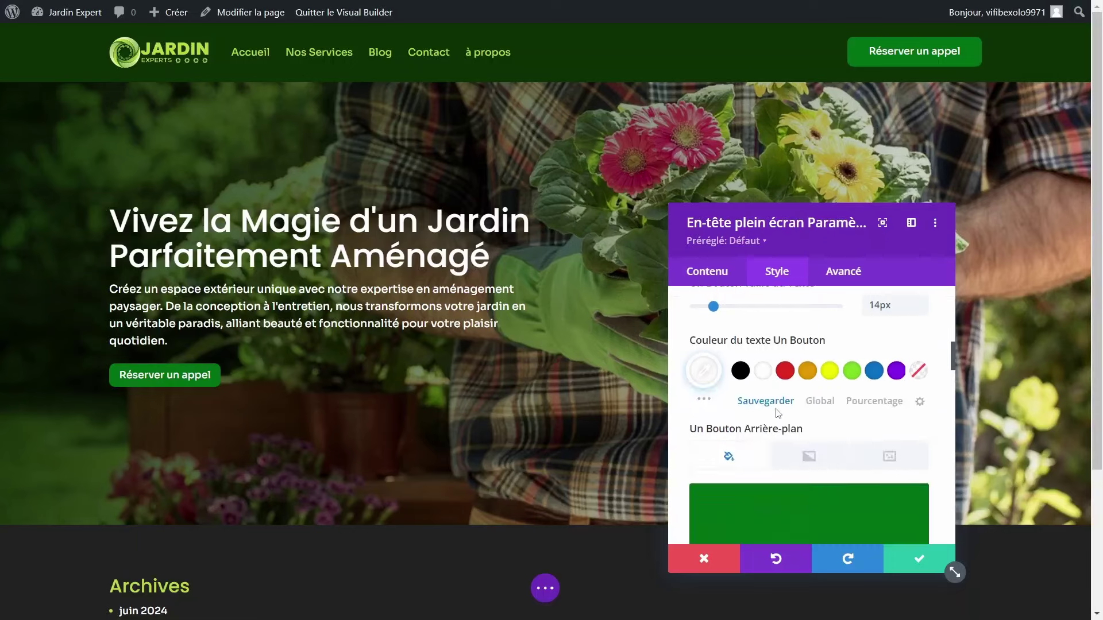
Step: Give the hero button a 40px top margin, 10px vertical and 30px horizontal padding, and save the page
left_click_drag(715, 422, 705, 422)
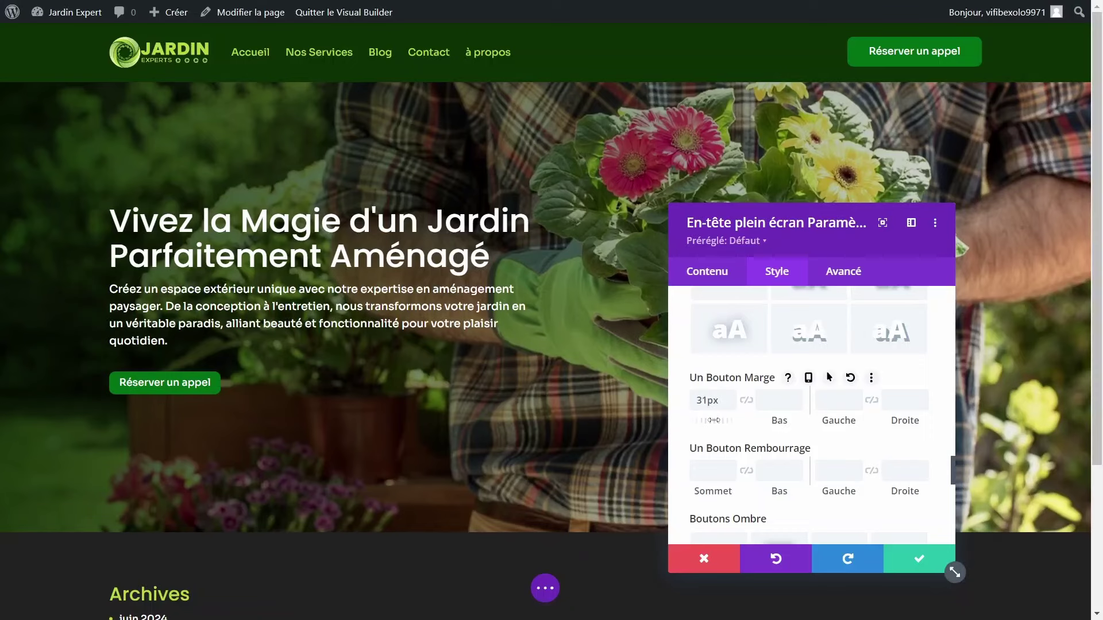
left_click_drag(716, 422, 733, 423)
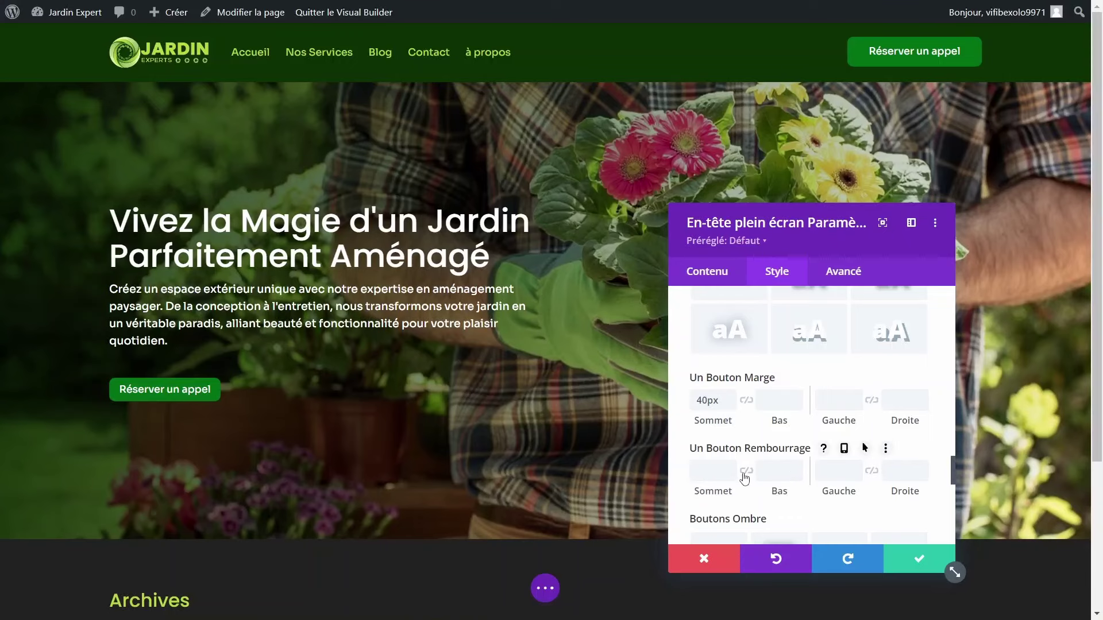
left_click(698, 472)
type("10px")
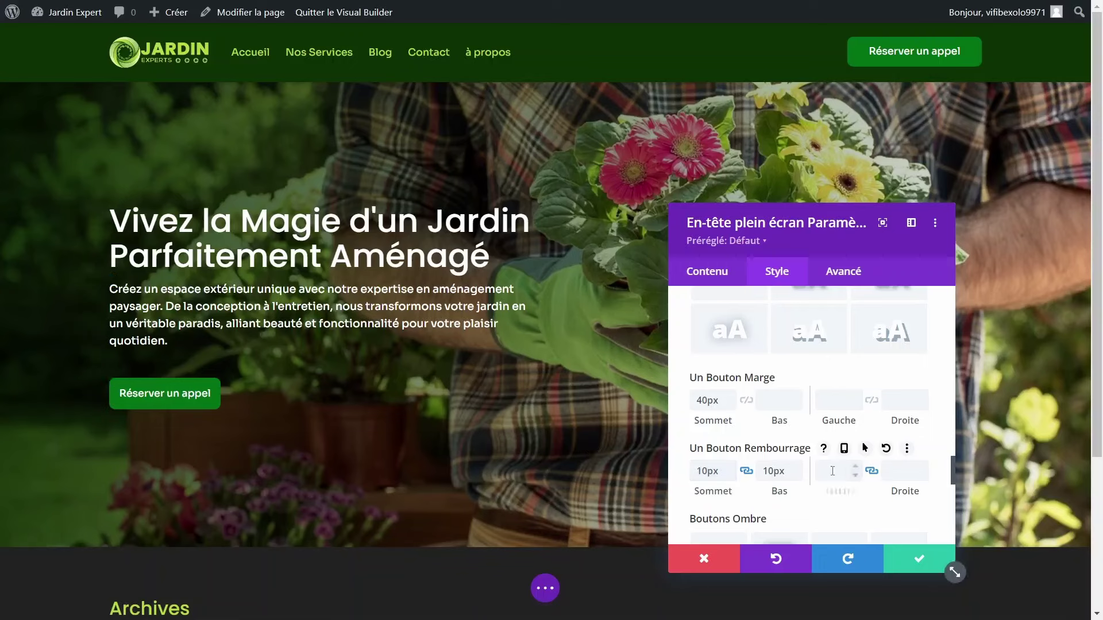
type("30px")
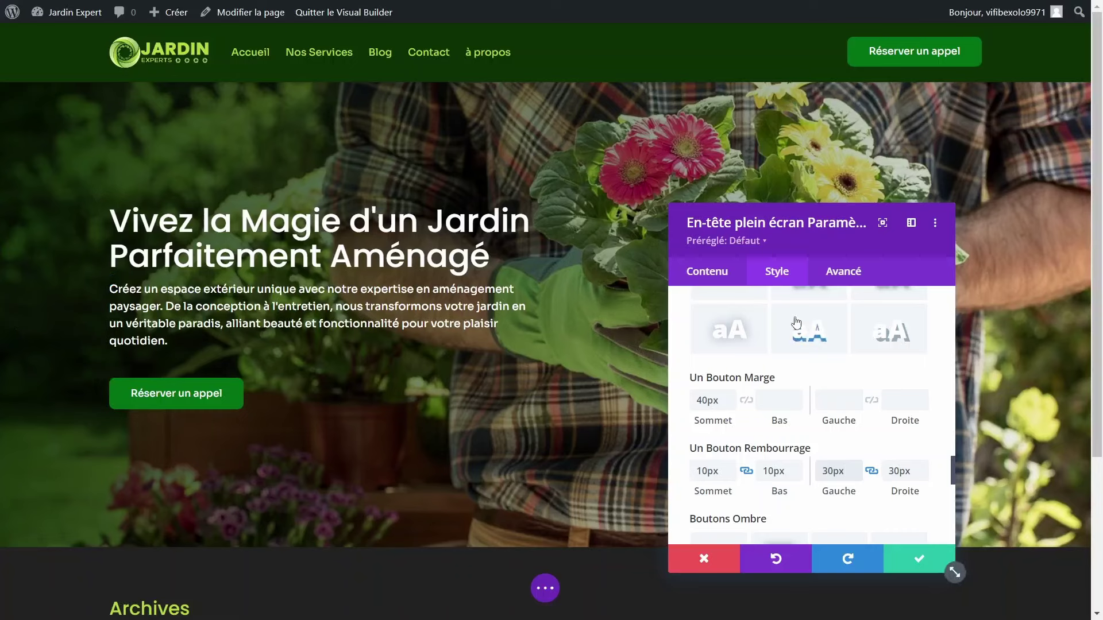
scroll(804, 402, "up", 5)
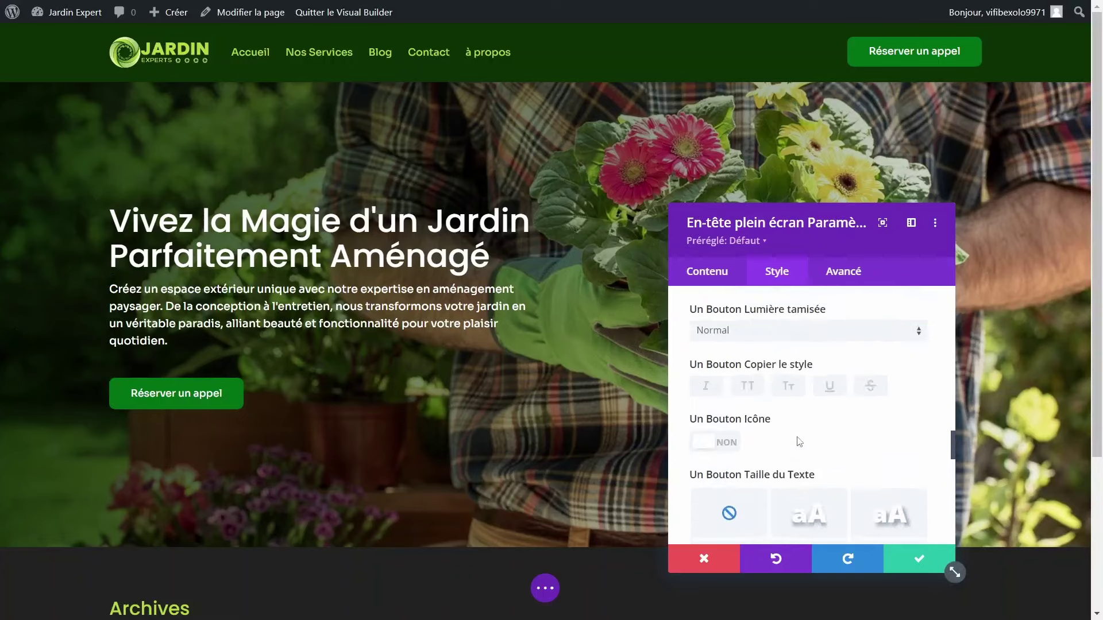
left_click(919, 559)
left_click(1033, 587)
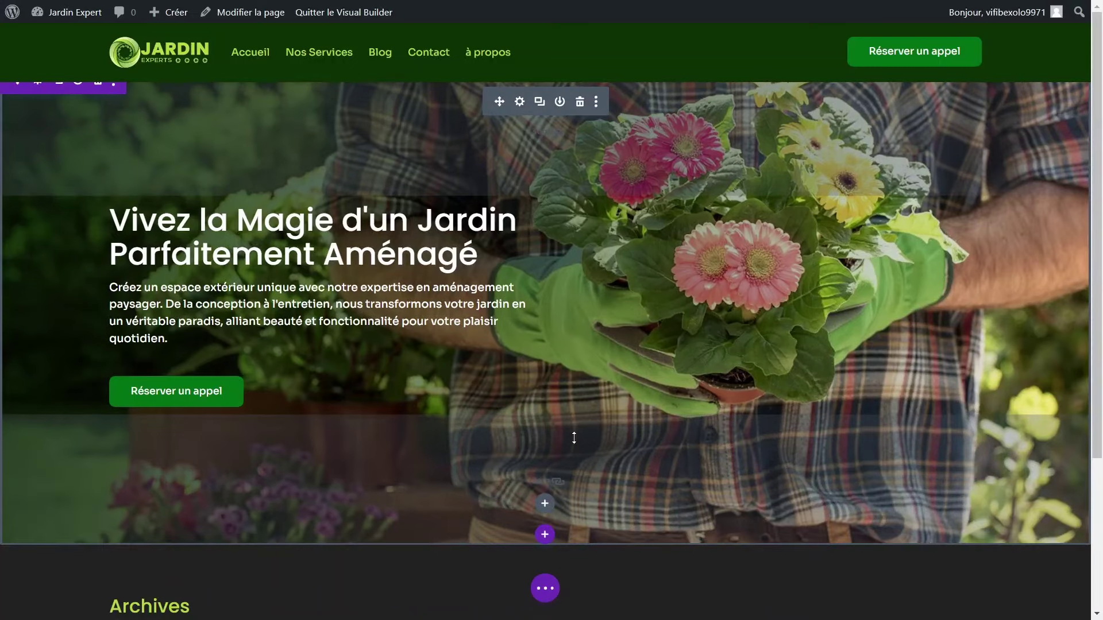
Step: Add a normal section below the hero header with a row of three equal columns
left_click(544, 533)
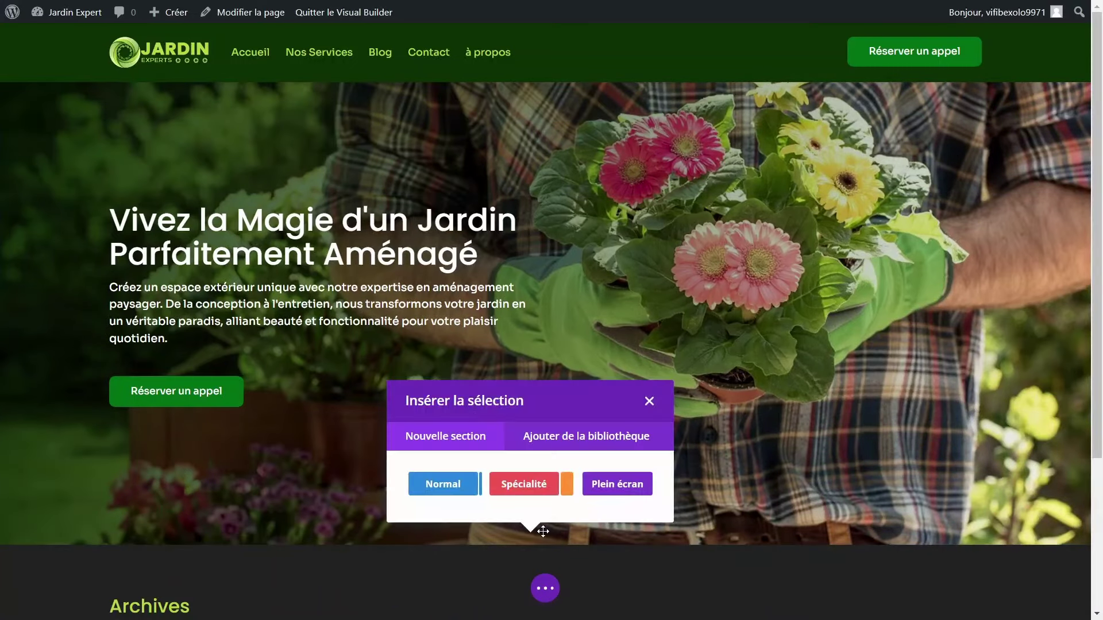
left_click(434, 482)
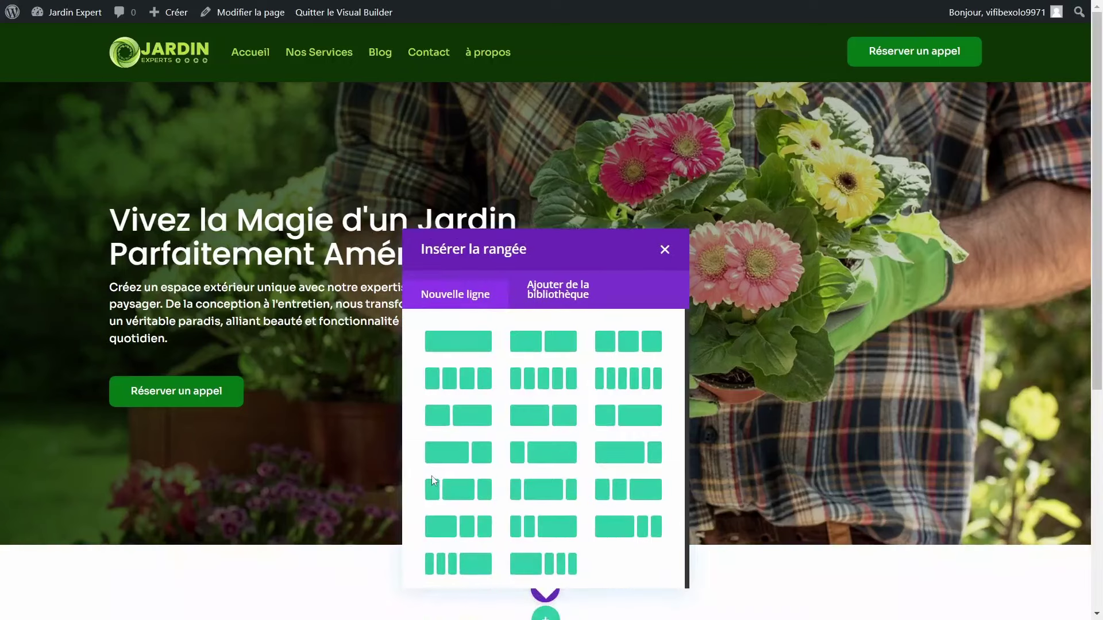
left_click(629, 343)
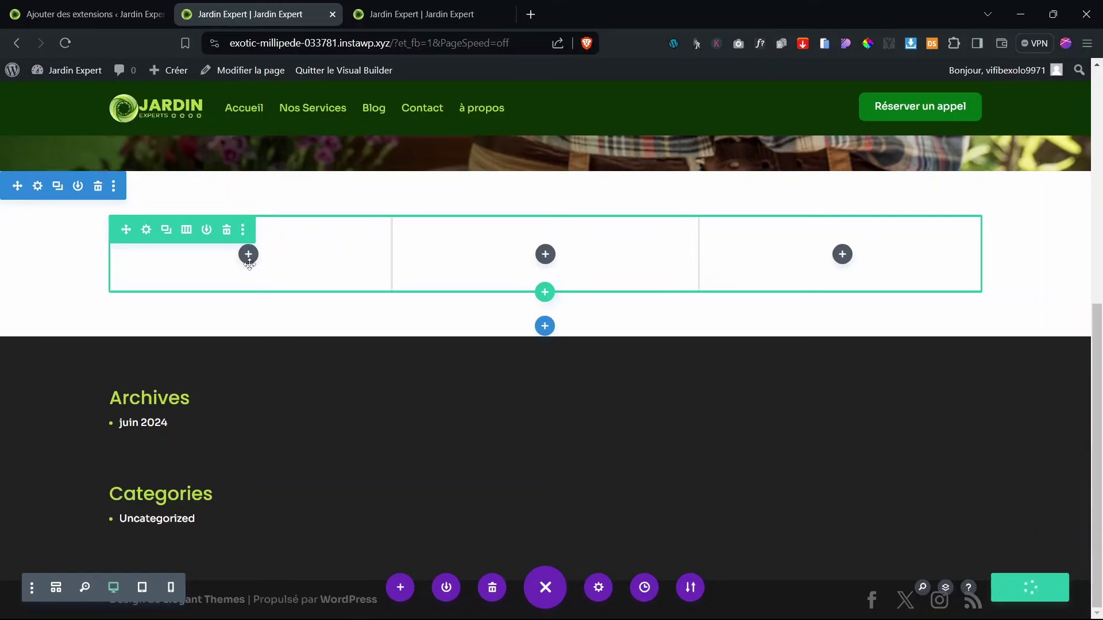
Step: Insert an "Appel d'action" module into the first column of the new row
left_click(249, 255)
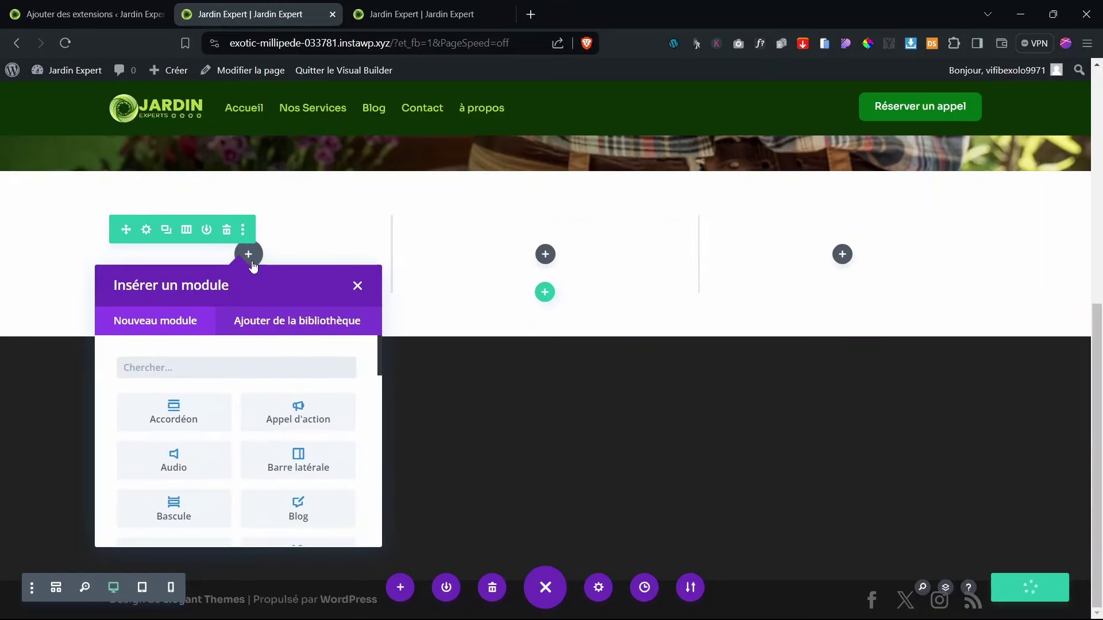
scroll(298, 448, "down", 3)
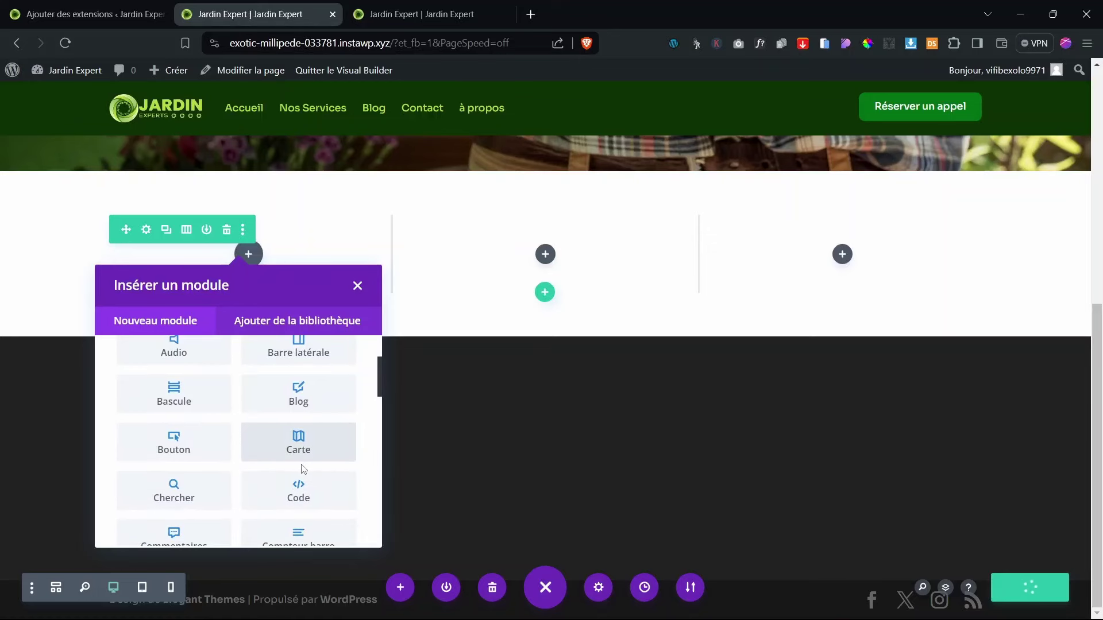
scroll(303, 470, "down", 1)
type("appe")
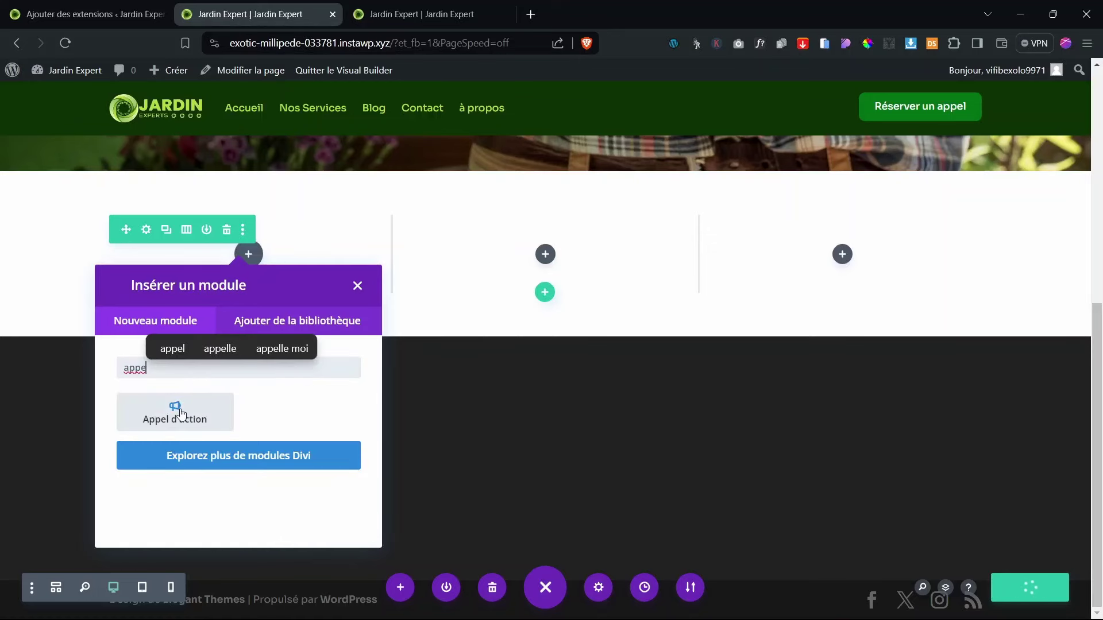
left_click(180, 413)
Step: Align the text of the call-to-action module to the left
left_click(784, 297)
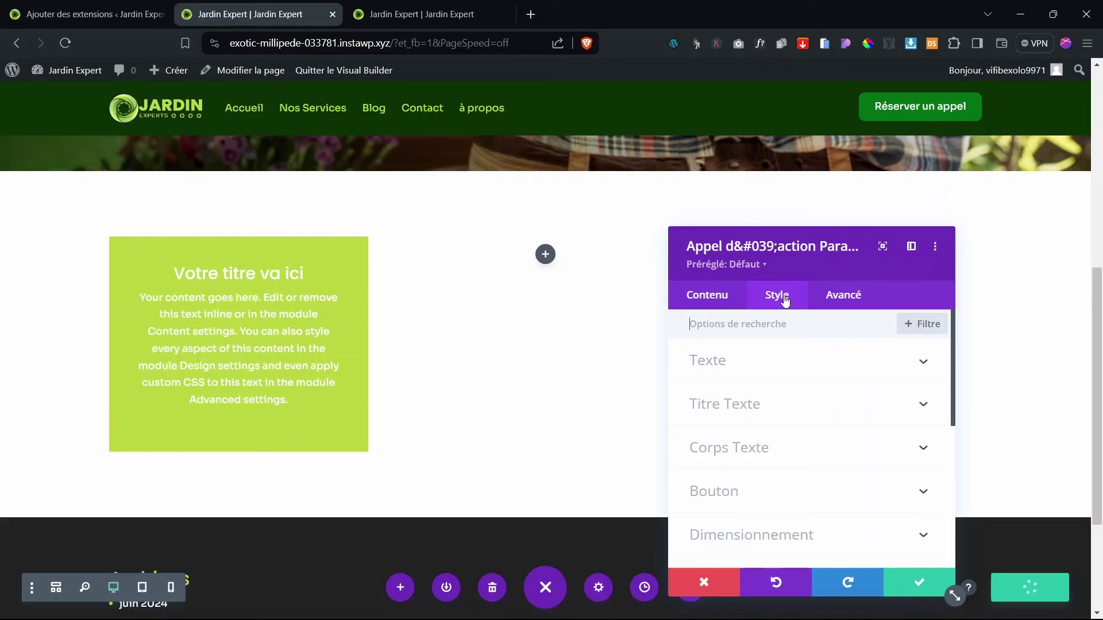
left_click(734, 364)
left_click(720, 413)
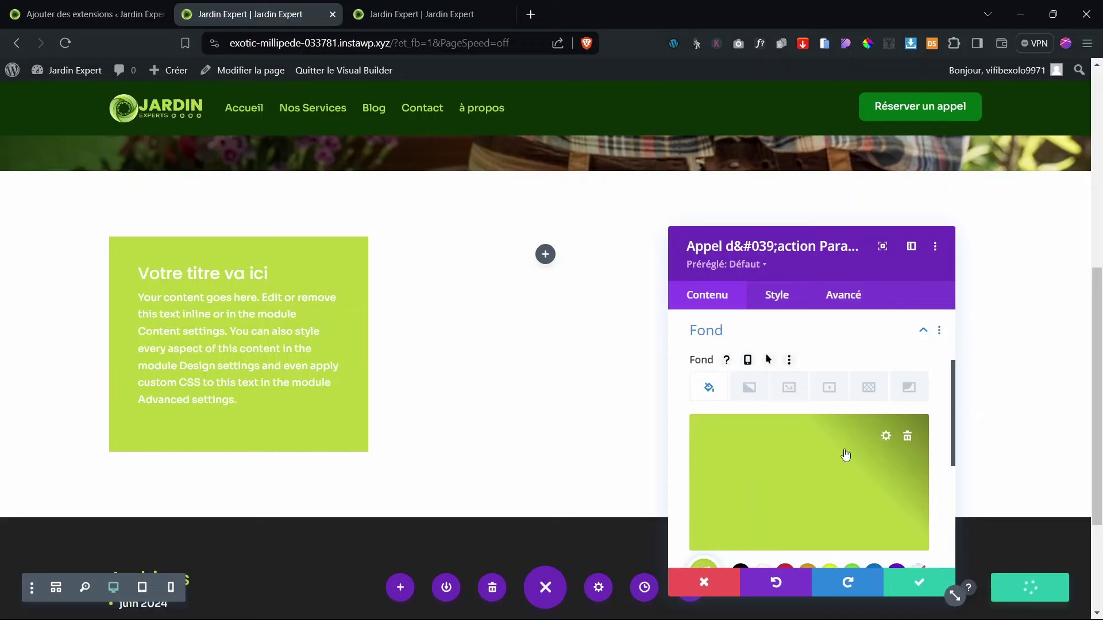
Step: Set the call-to-action module's background to the global dark green and confirm its settings
scroll(849, 547, "down", 2)
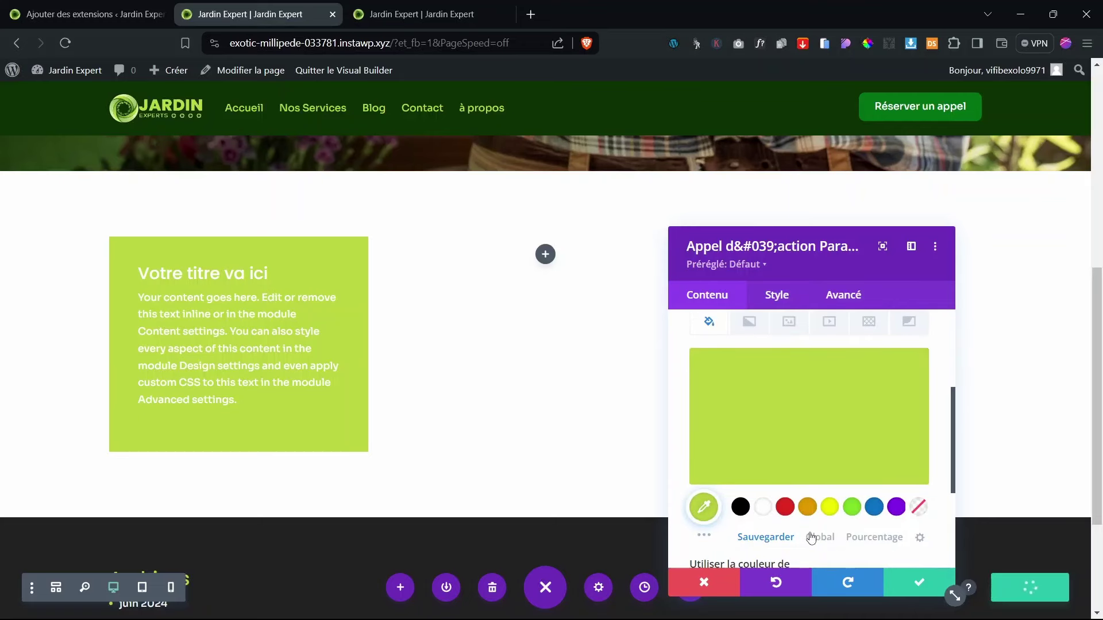
left_click(811, 538)
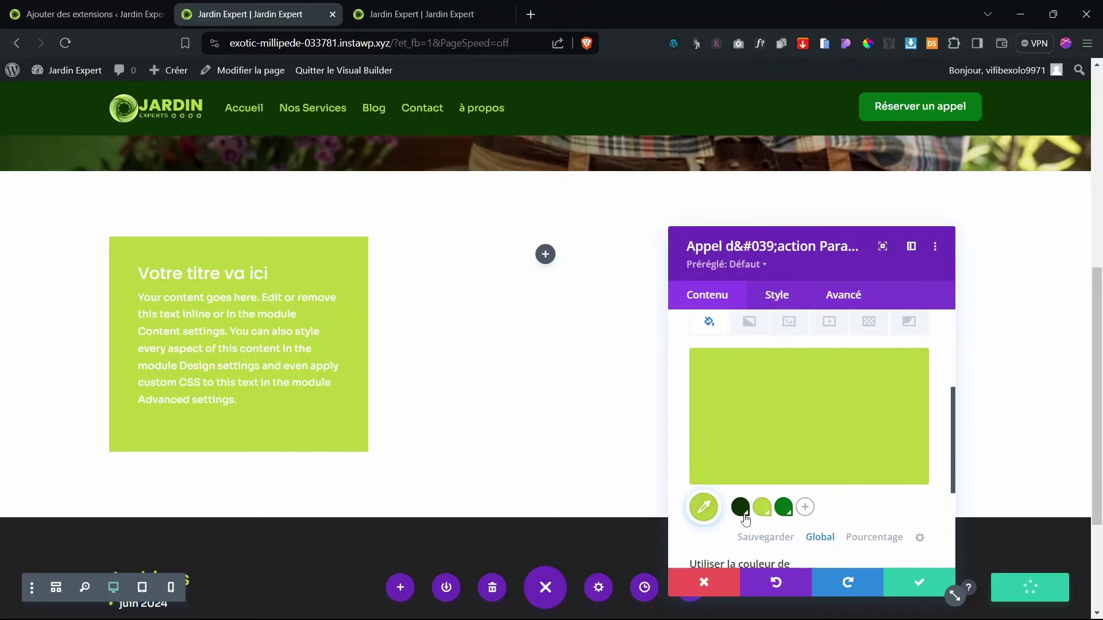
left_click(742, 511)
left_click(919, 582)
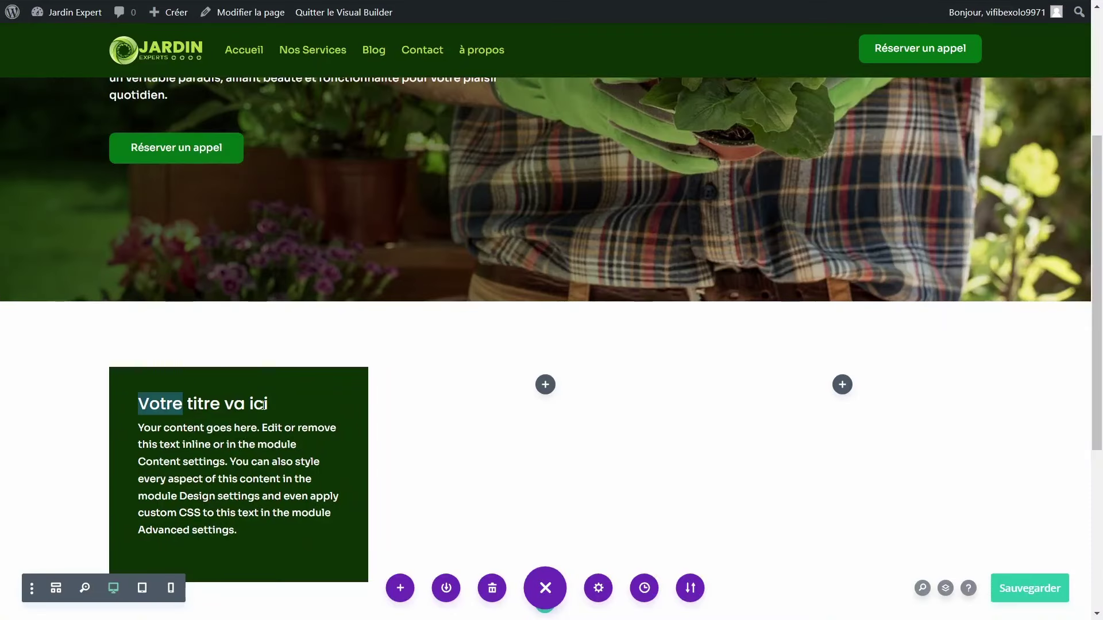
Step: Title the module "Satisfaction Garantie" and replace its body with the text starting "Nous nous engageons à surpasser vos attentes"
left_click_drag(268, 404, 124, 404)
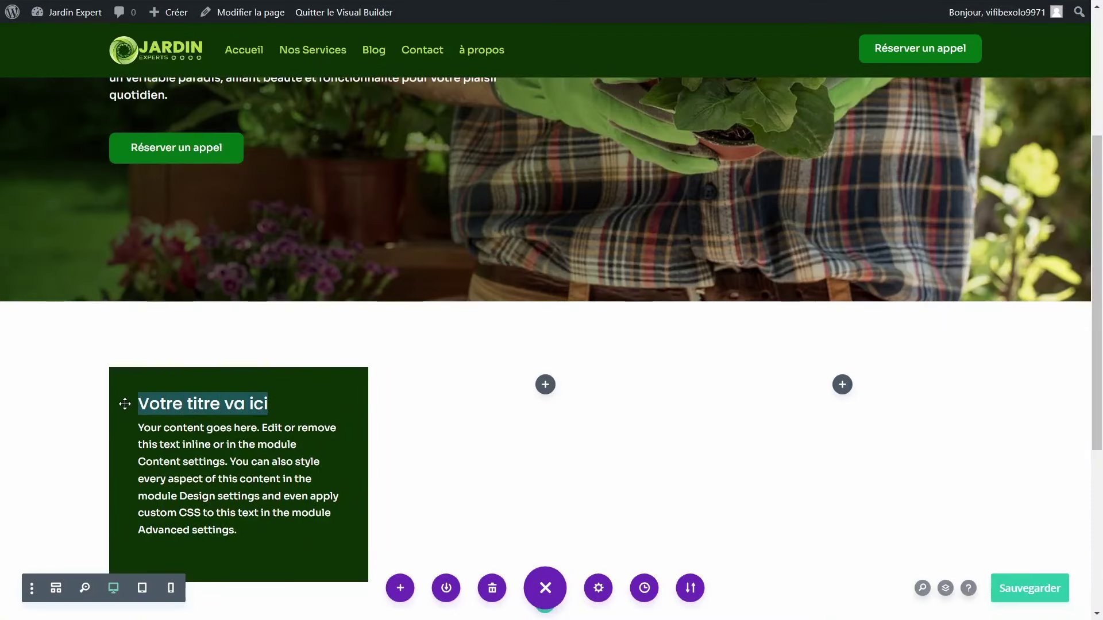
type("Satisfaction Garantie")
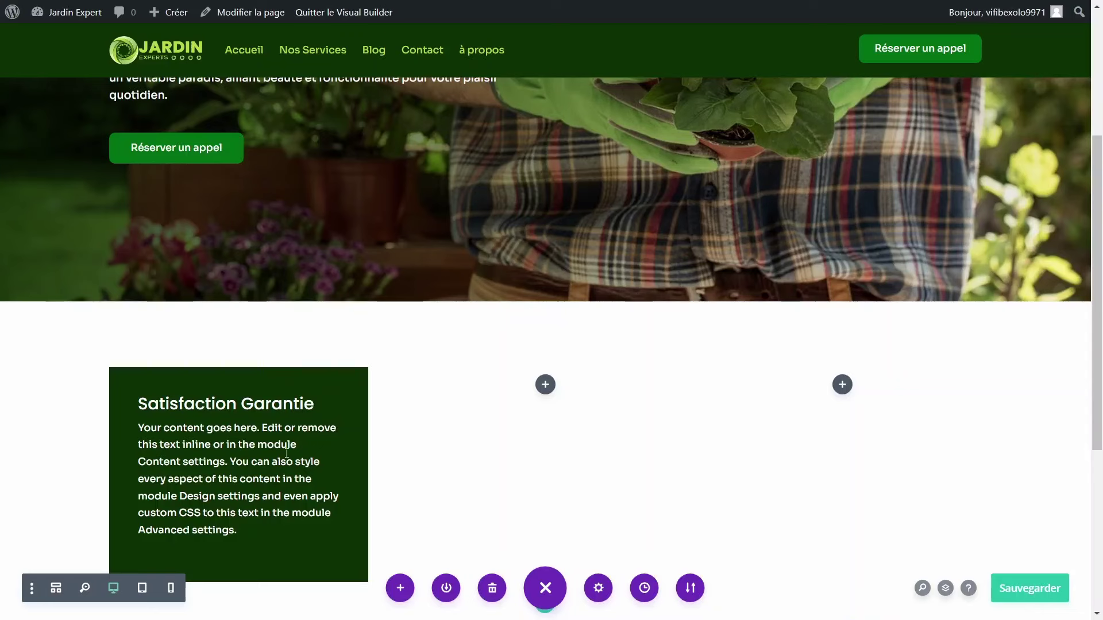
left_click(271, 525)
left_click_drag(239, 530, 128, 431)
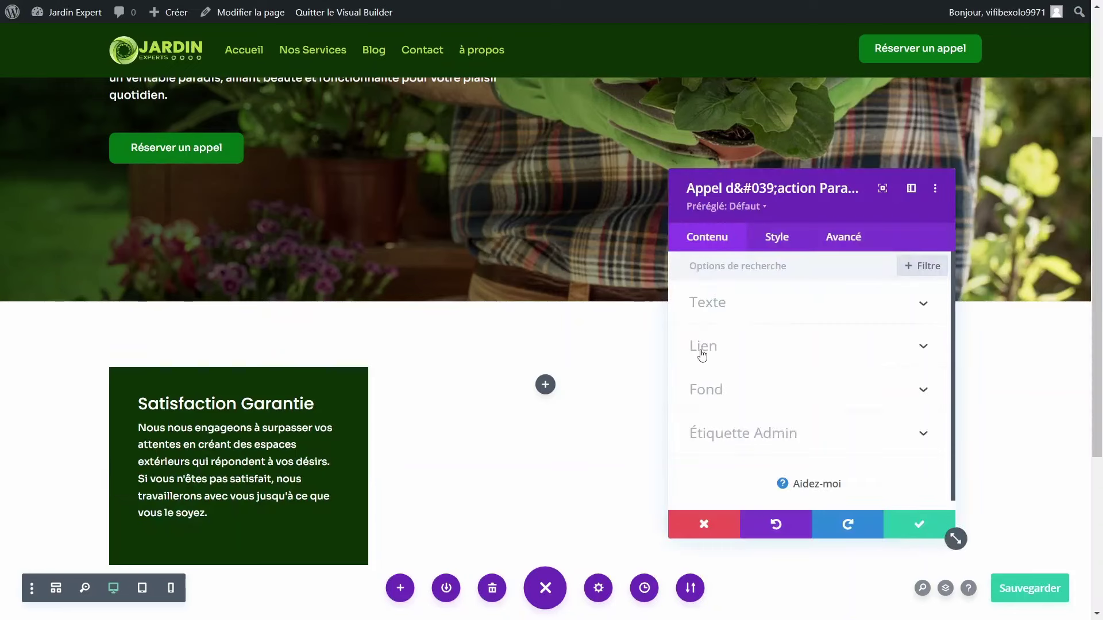
Step: Try "#" as the button link URL of the "Satisfaction Garantie" module, clear it and close the settings
left_click(704, 346)
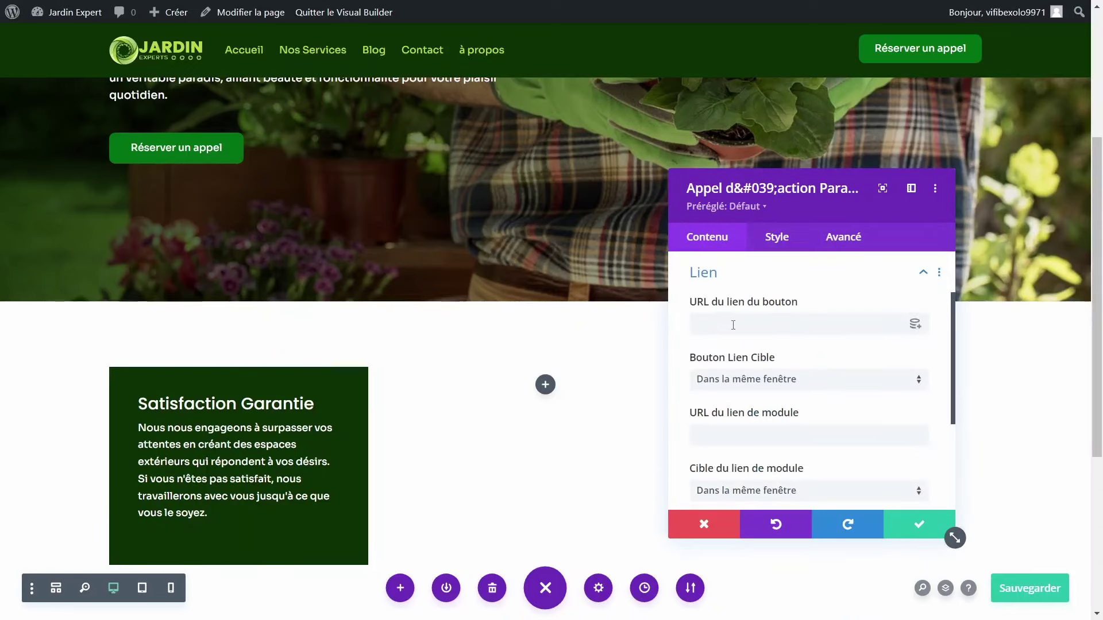
scroll(733, 325, "up", 2)
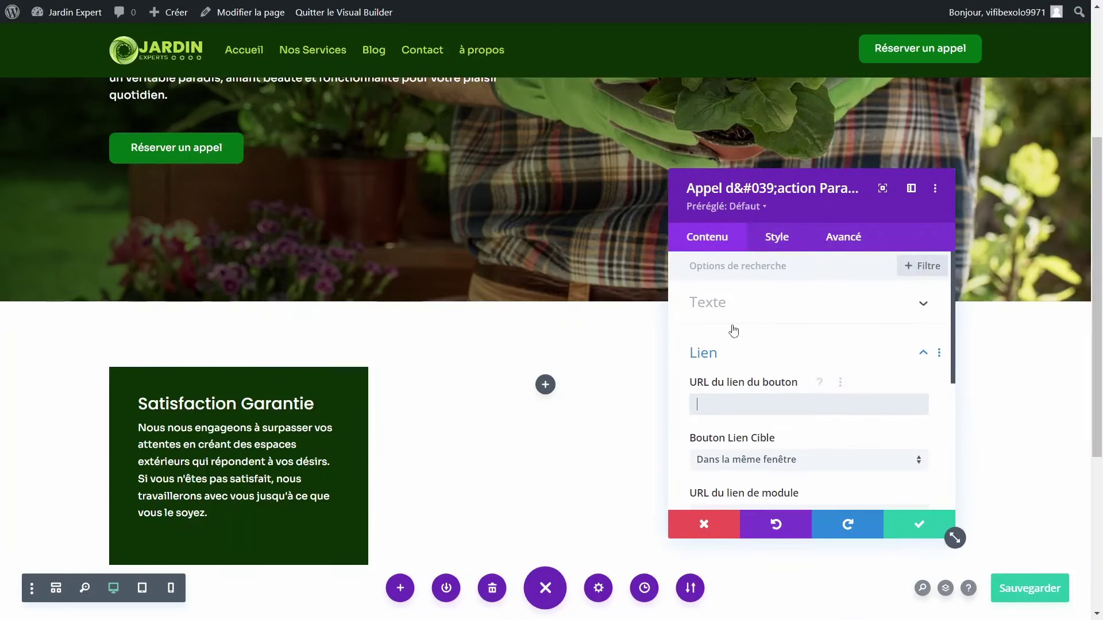
left_click(707, 301)
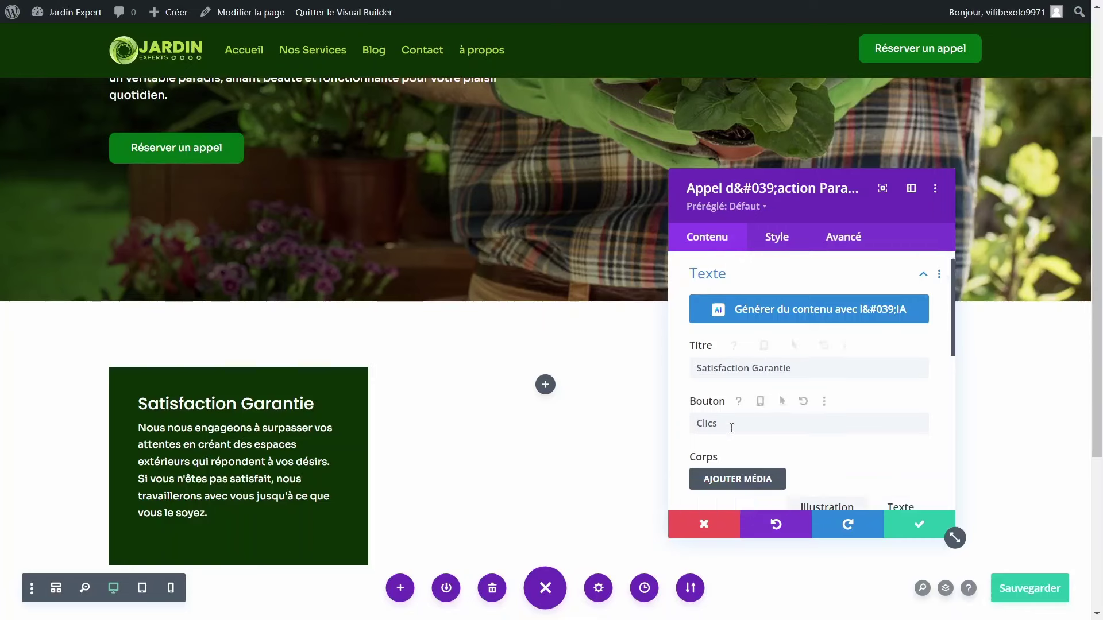
double_click(706, 403)
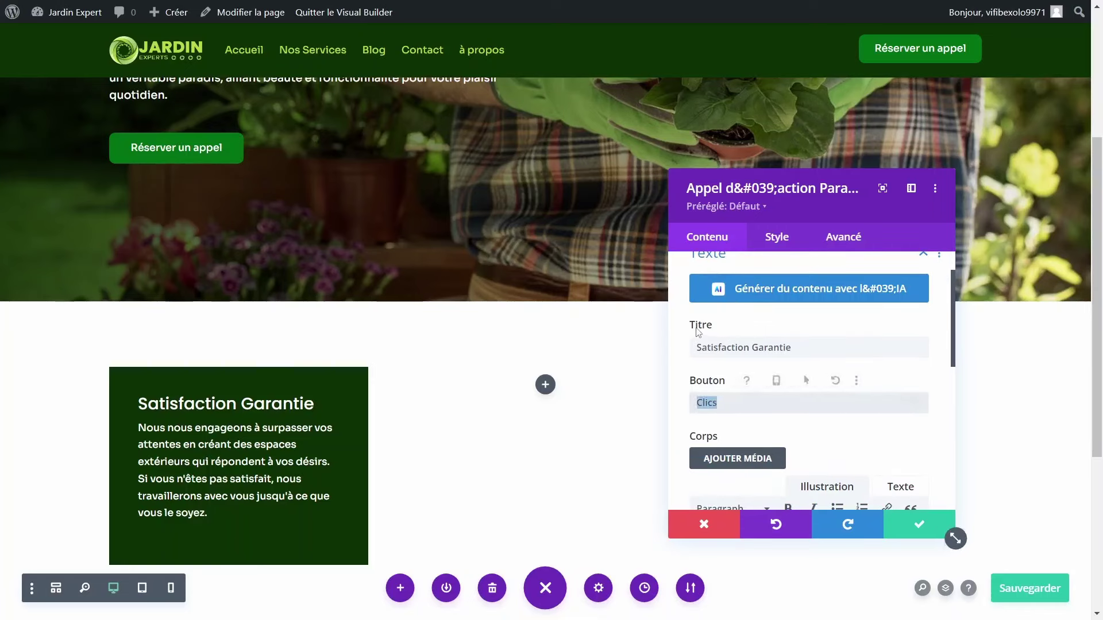
scroll(698, 331, "up", 2)
left_click(711, 300)
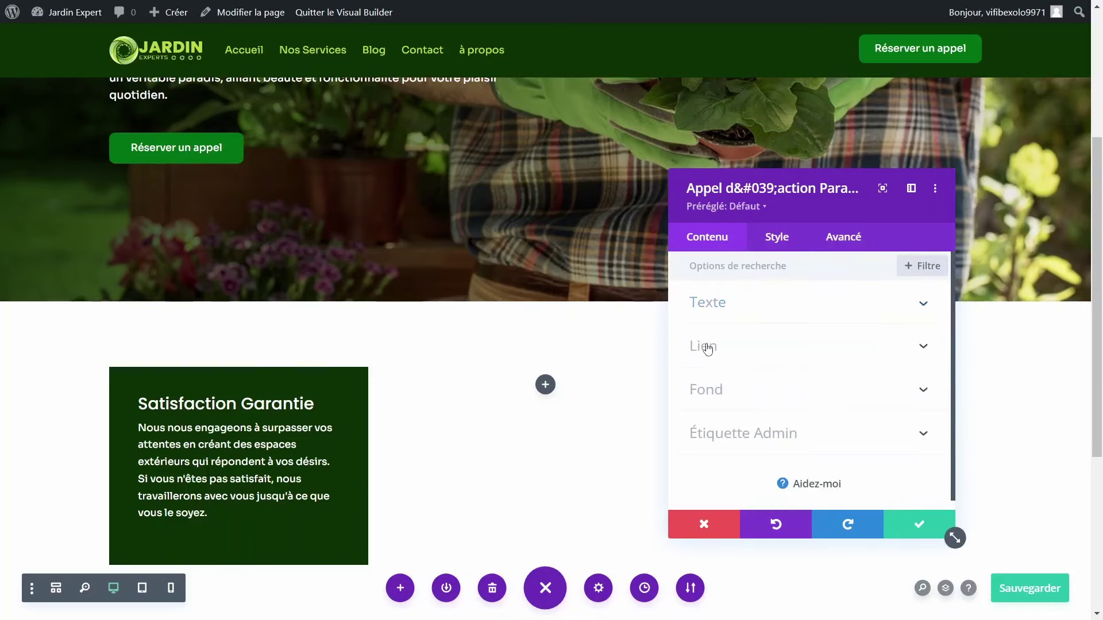
left_click(713, 350)
left_click(724, 331)
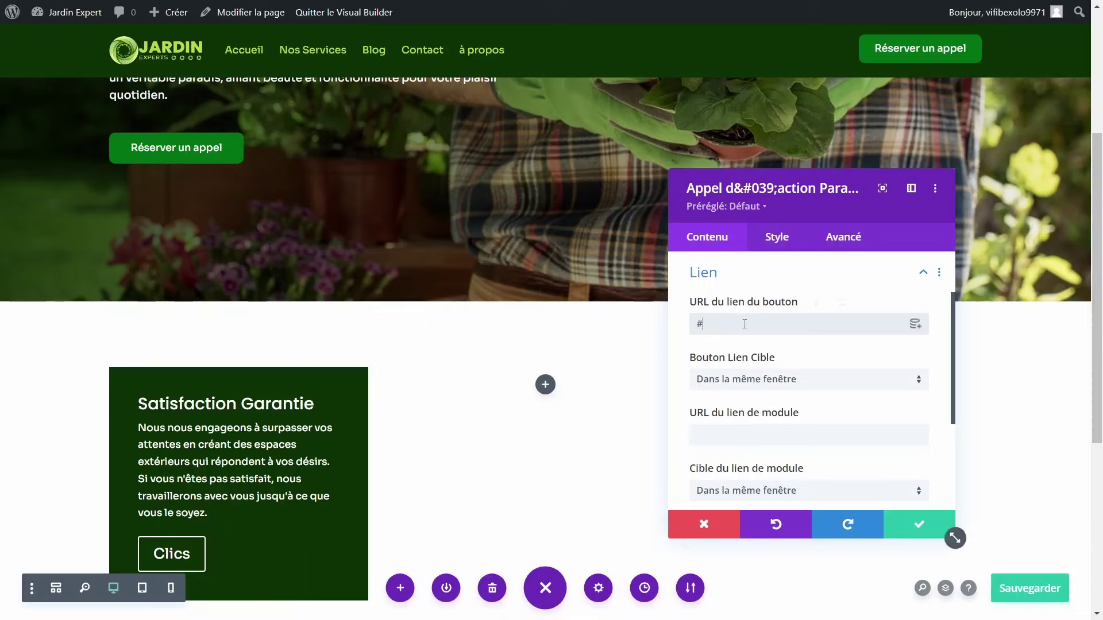
key("BackSpace")
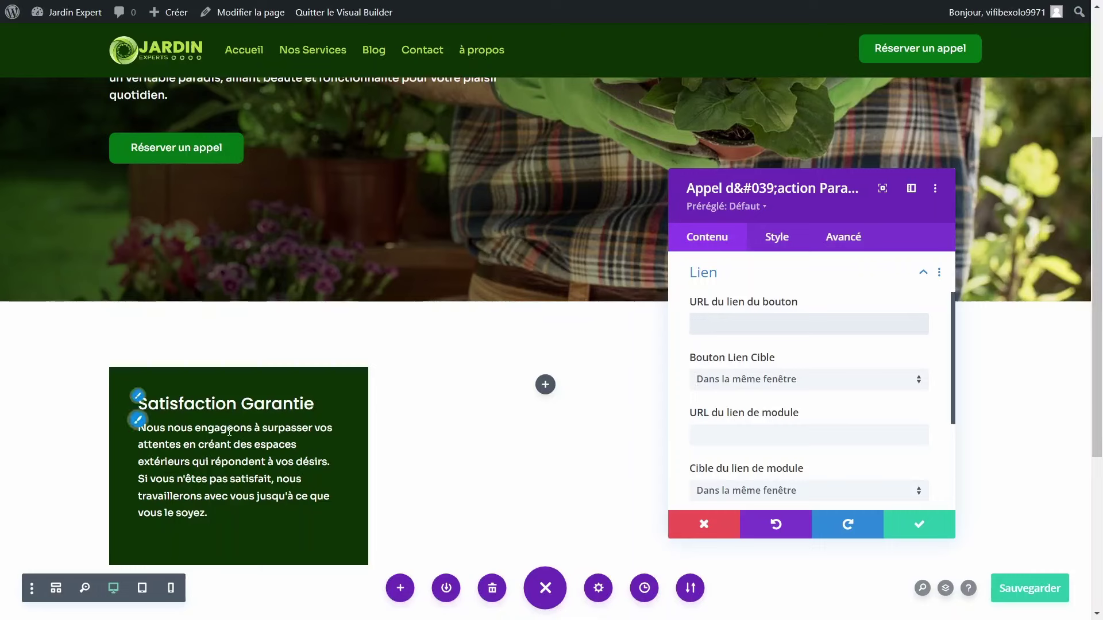
left_click(909, 523)
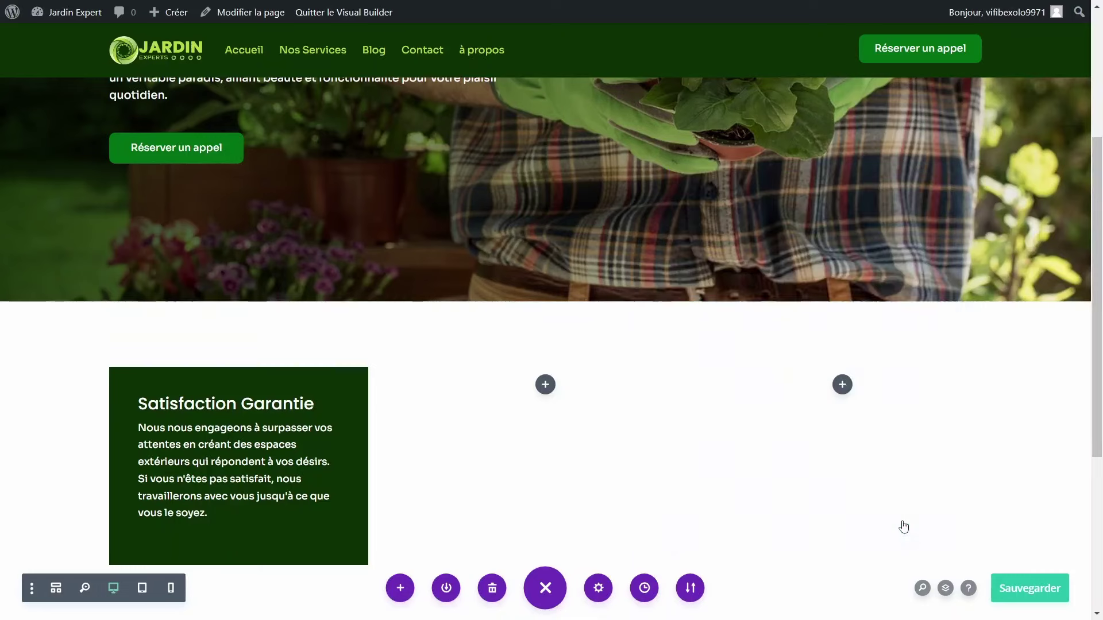
Step: Duplicate the "Satisfaction Garantie" module into the second and third columns and save the page
mouse_move(212, 404)
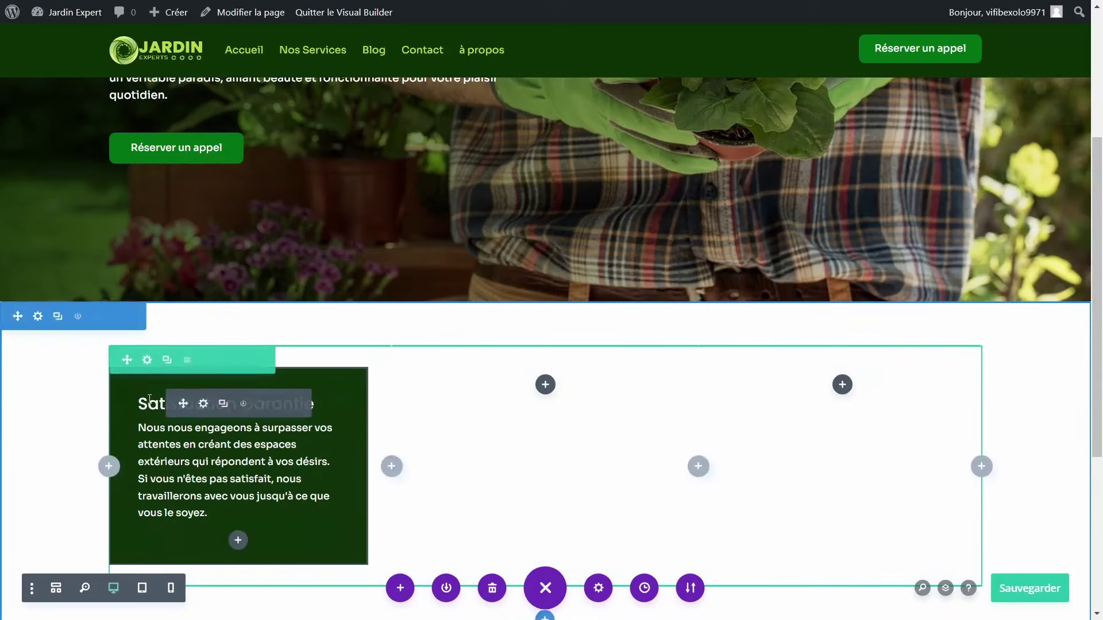
left_click(224, 406)
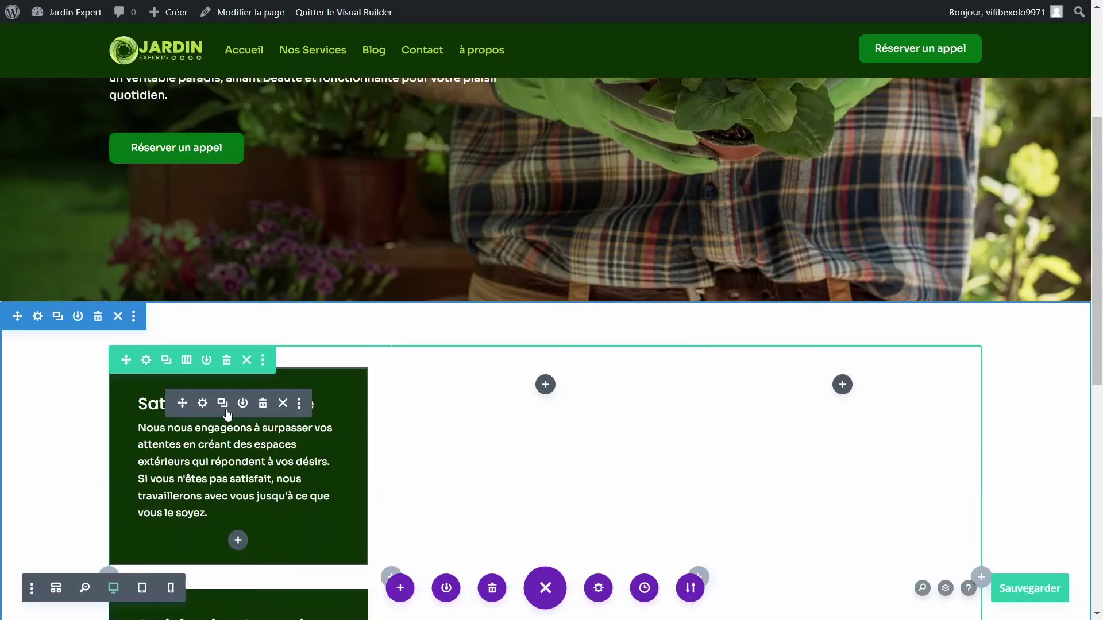
scroll(550, 364, "down", 1)
left_click_drag(550, 363, 548, 362)
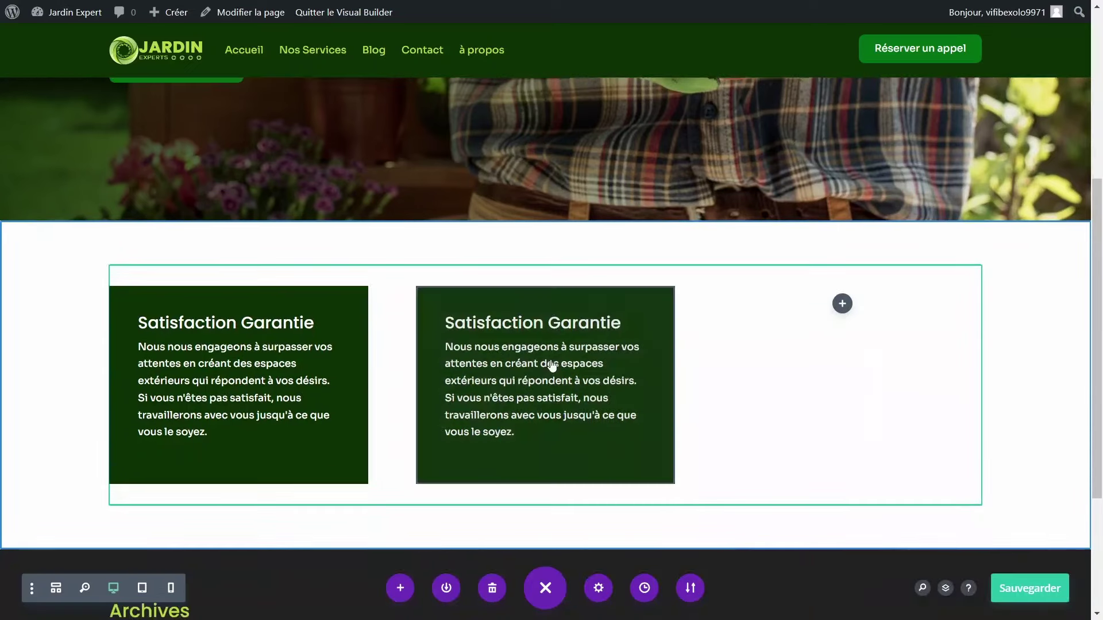
left_click(529, 325)
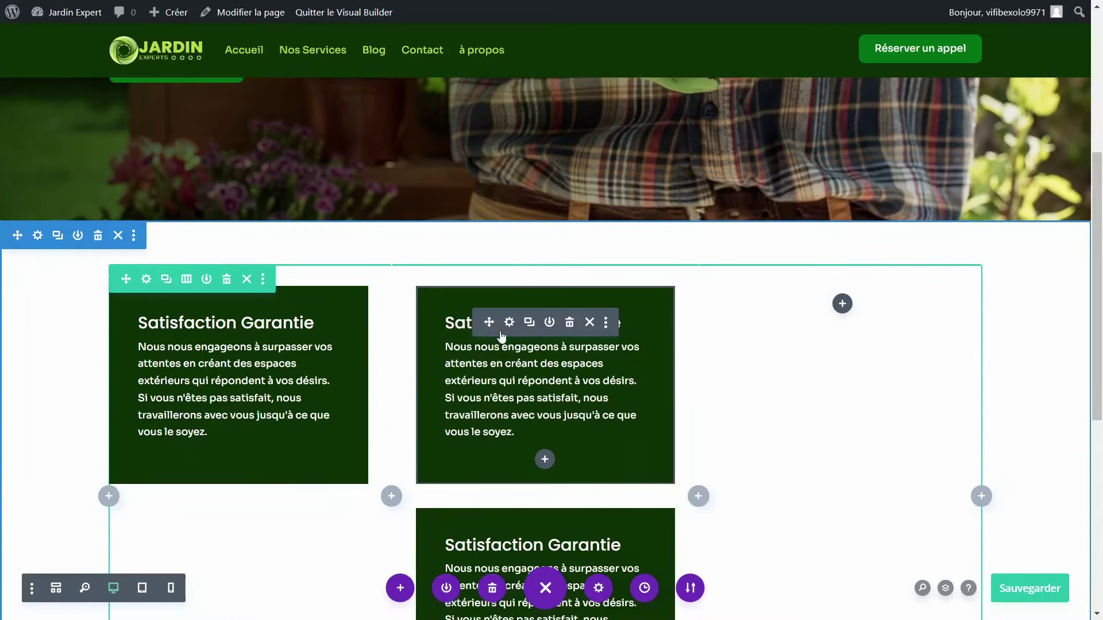
key("ctrl+z")
left_click_drag(850, 289, 851, 295)
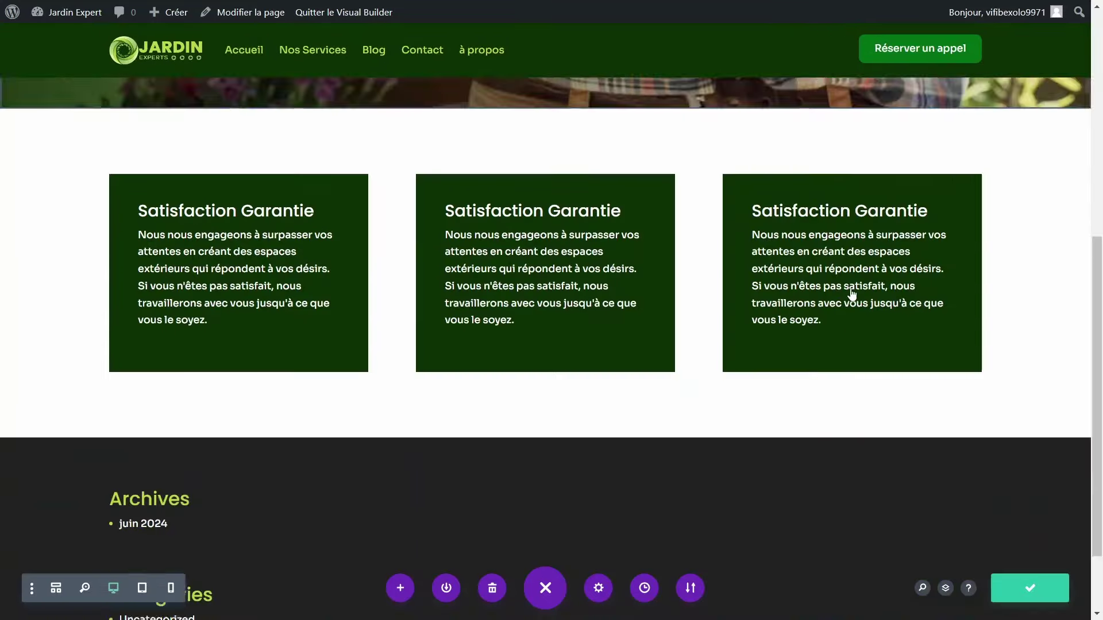
Step: Rewrite the second and third cards as "Qualité et Durabilité" and "Entretien Sans Souci", each with its own body text
scroll(850, 291, "up", 4)
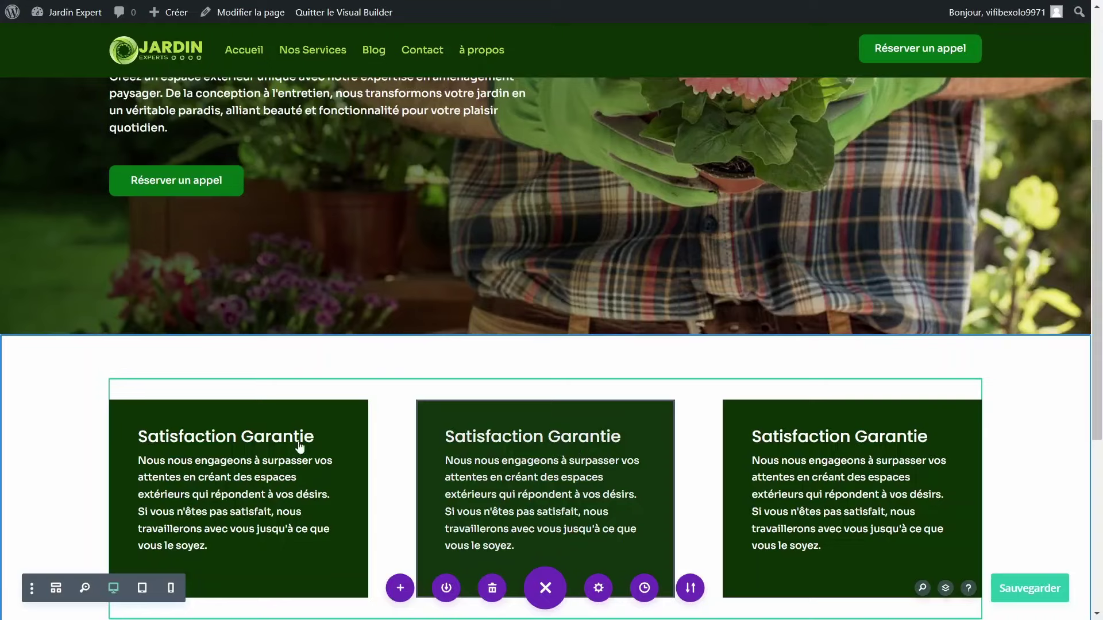
left_click(509, 435)
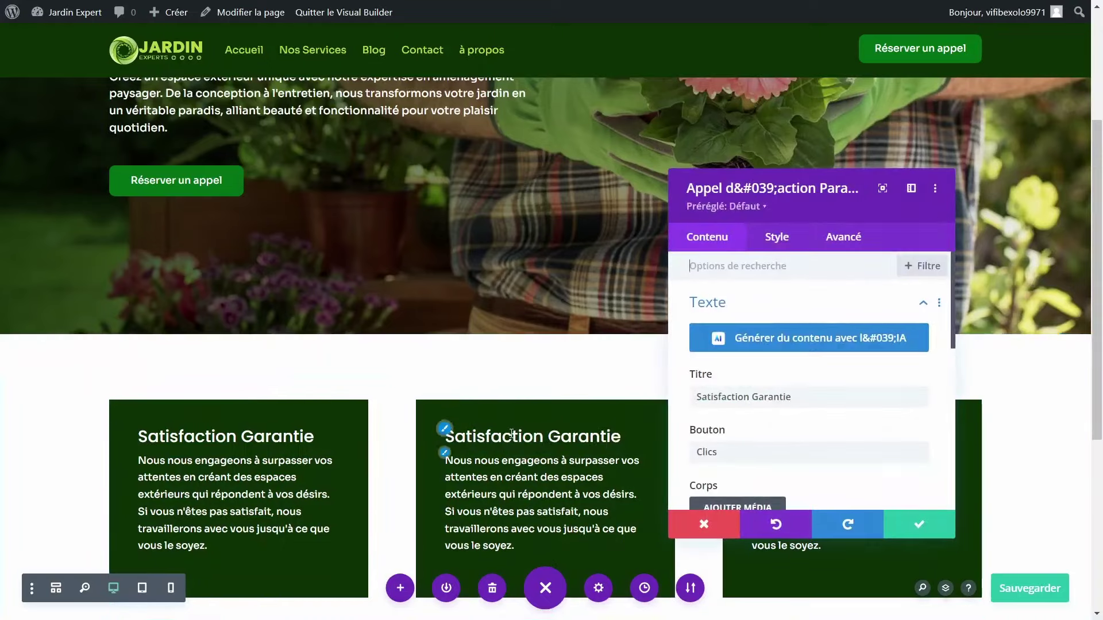
left_click_drag(792, 397, 695, 403)
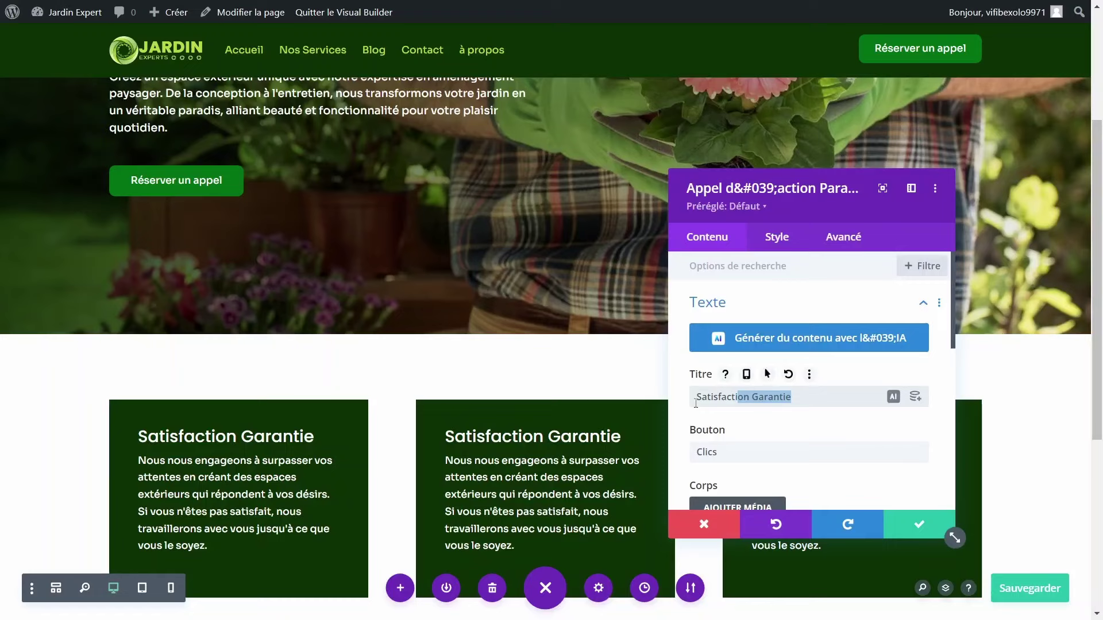
left_click(805, 388)
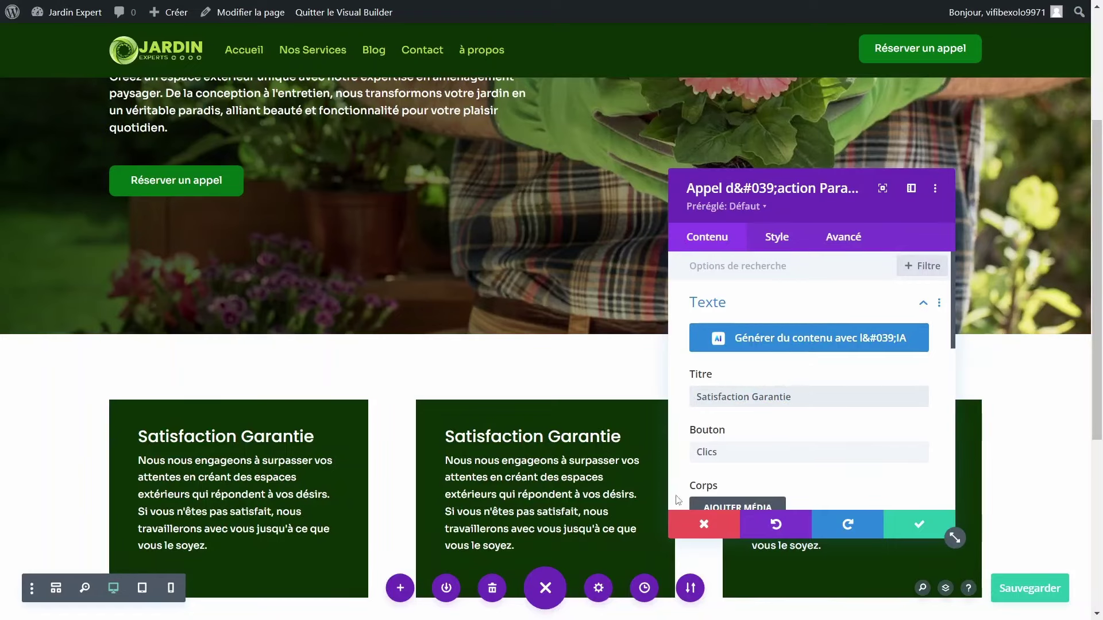
left_click(703, 524)
scroll(943, 415, "down", 2)
scroll(943, 415, "down", 1)
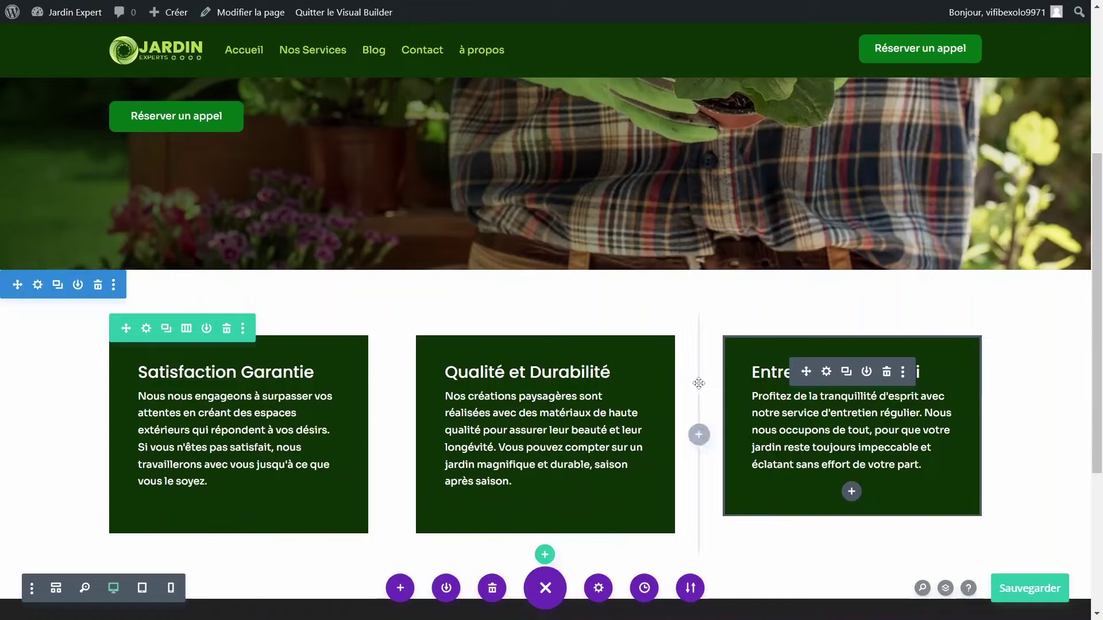
scroll(444, 366, "up", 4)
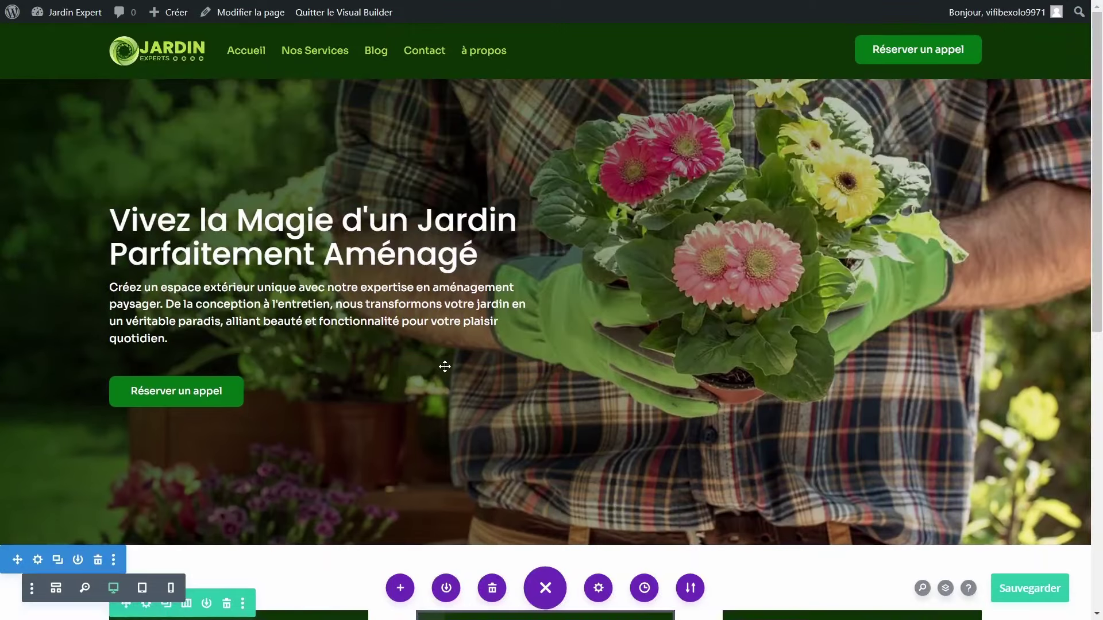
scroll(444, 367, "down", 4)
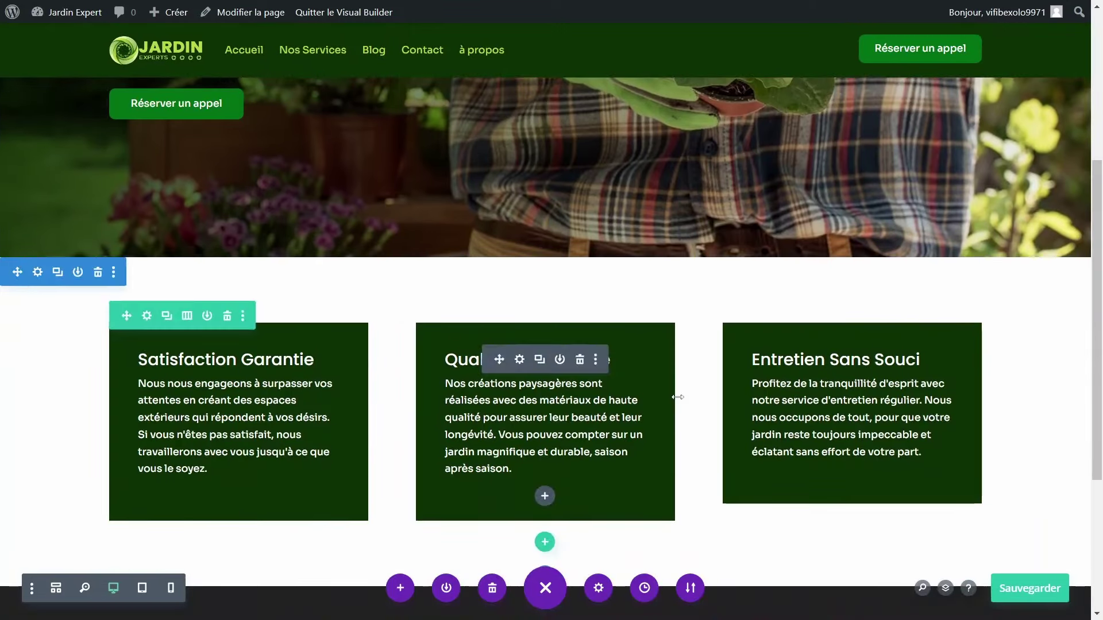
scroll(678, 395, "up", 4)
scroll(677, 396, "up", 2)
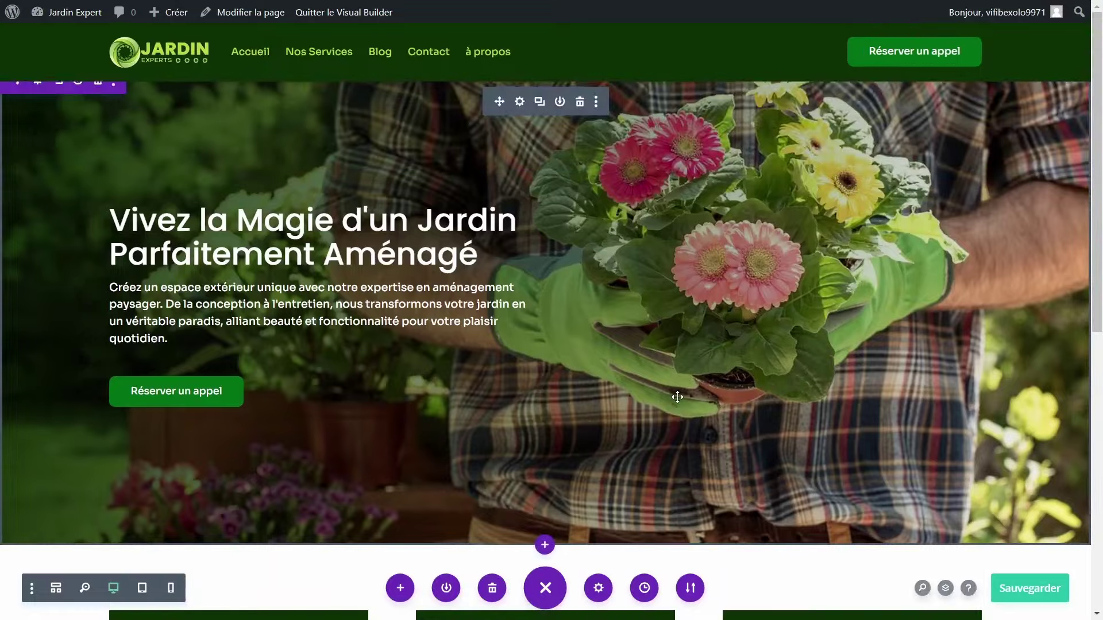
scroll(677, 396, "down", 6)
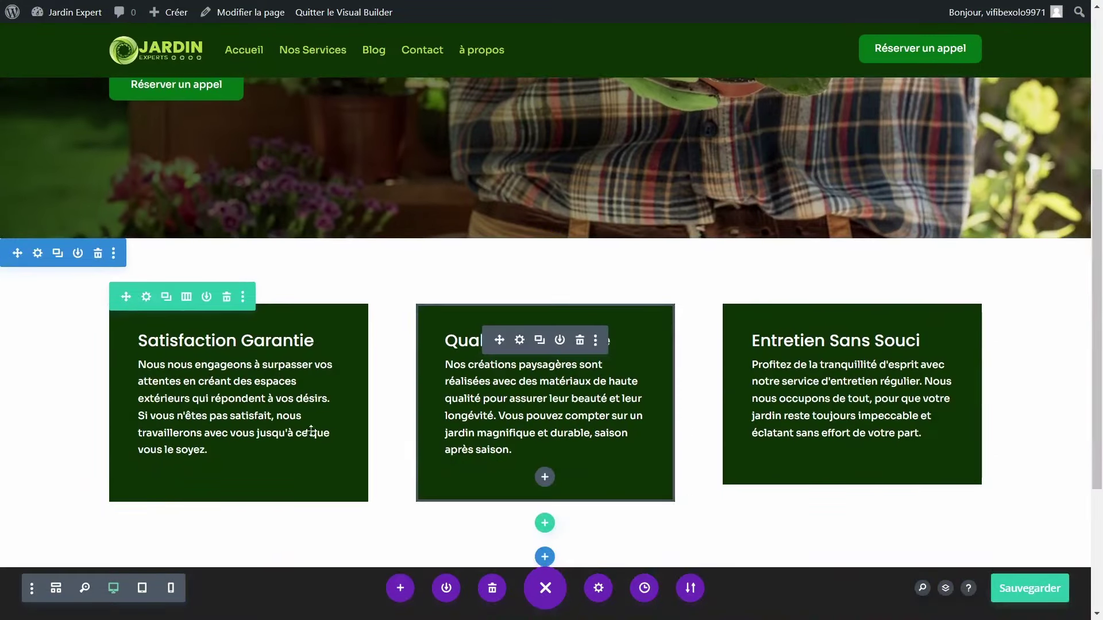
Step: Set the title text size of the "Satisfaction Garantie" card to 19px, save the page and confirm the module settings
left_click(213, 340)
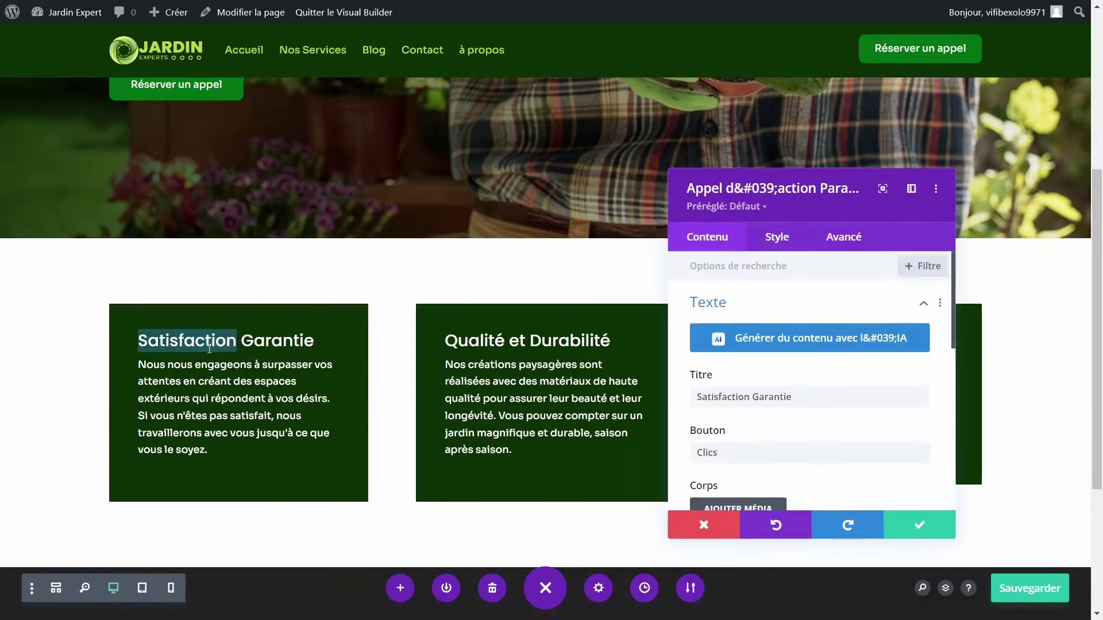
left_click(779, 241)
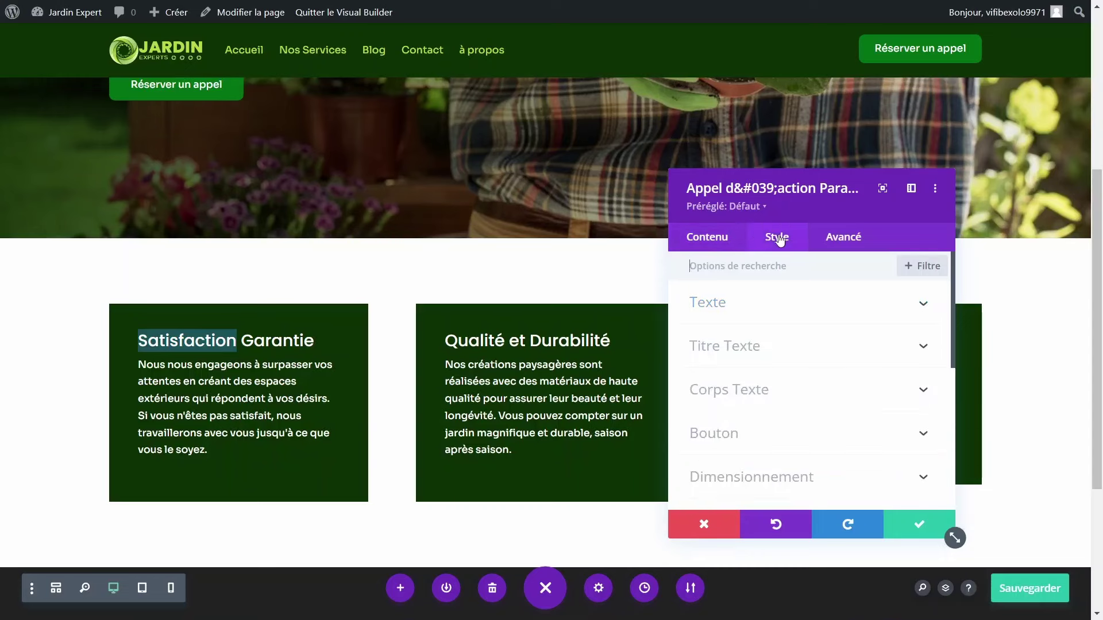
left_click(744, 348)
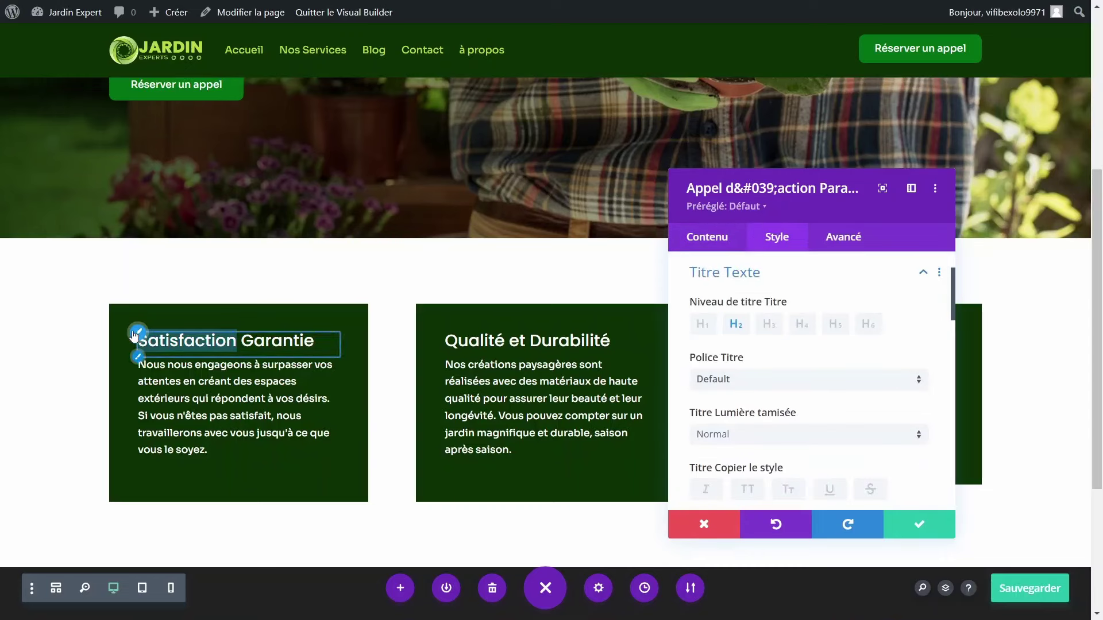
scroll(816, 409, "down", 2)
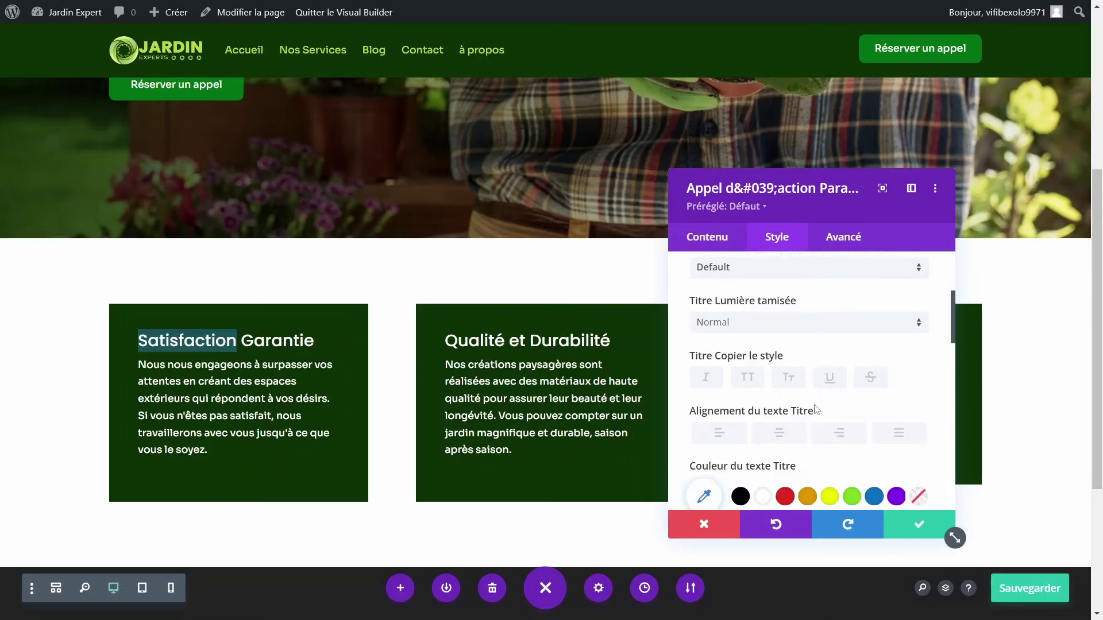
scroll(817, 409, "down", 4)
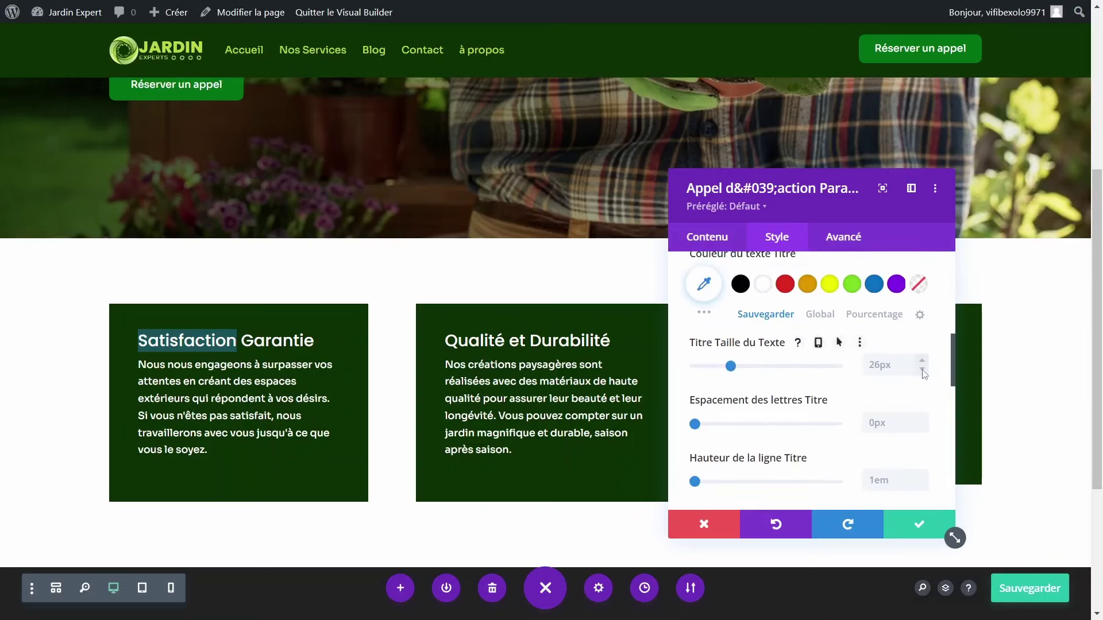
double_click(923, 370)
left_click(922, 369)
left_click(922, 369)
left_click(923, 370)
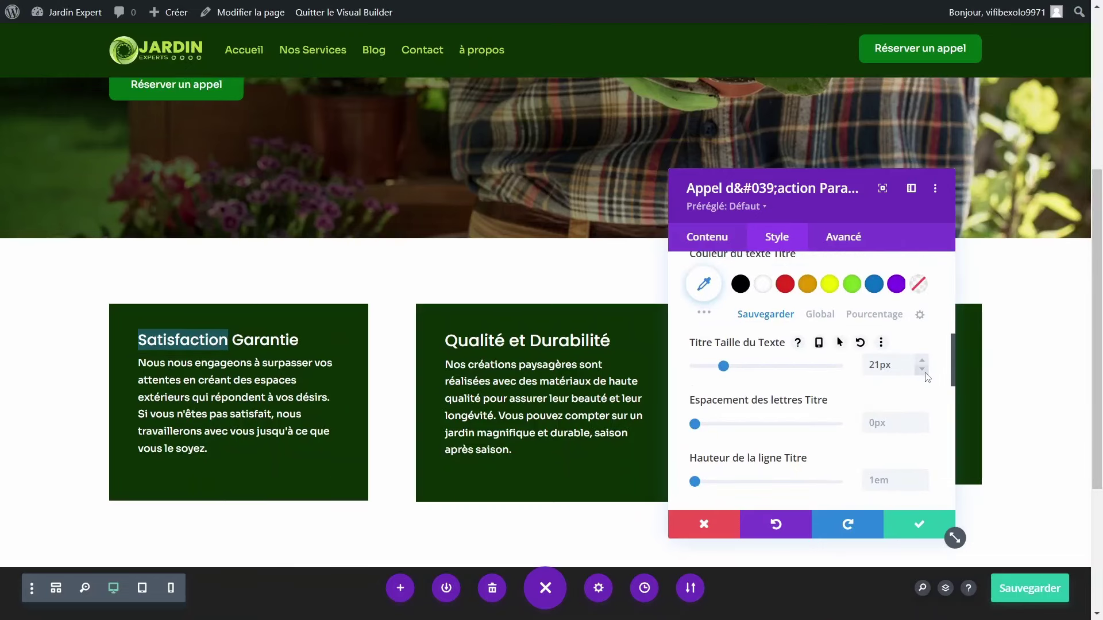
left_click(922, 369)
left_click(922, 369)
key("ctrl+s")
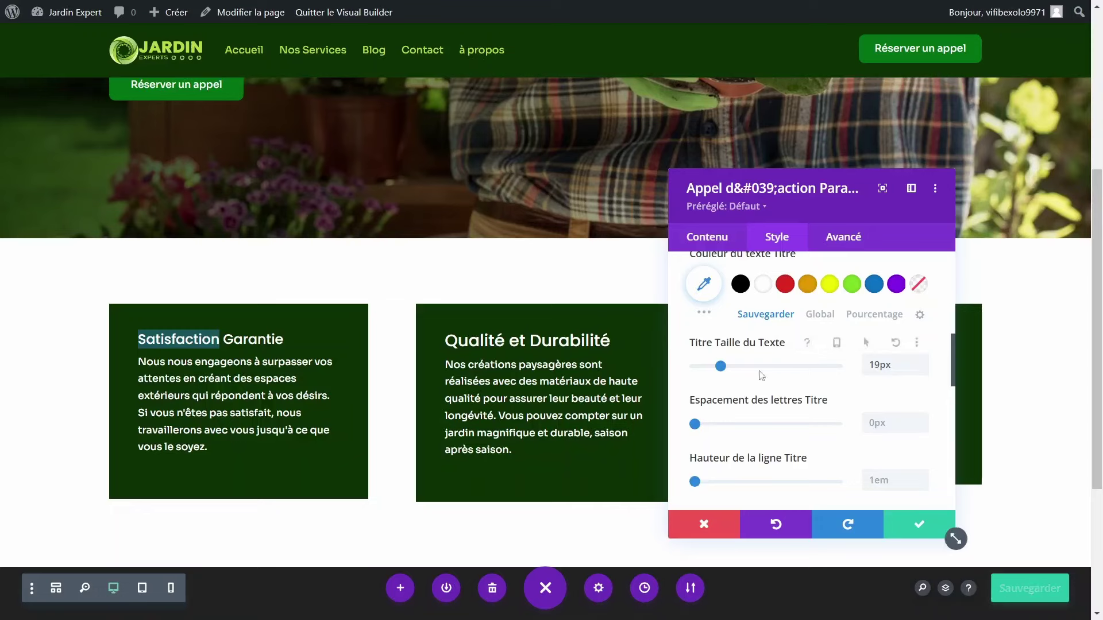
left_click(918, 530)
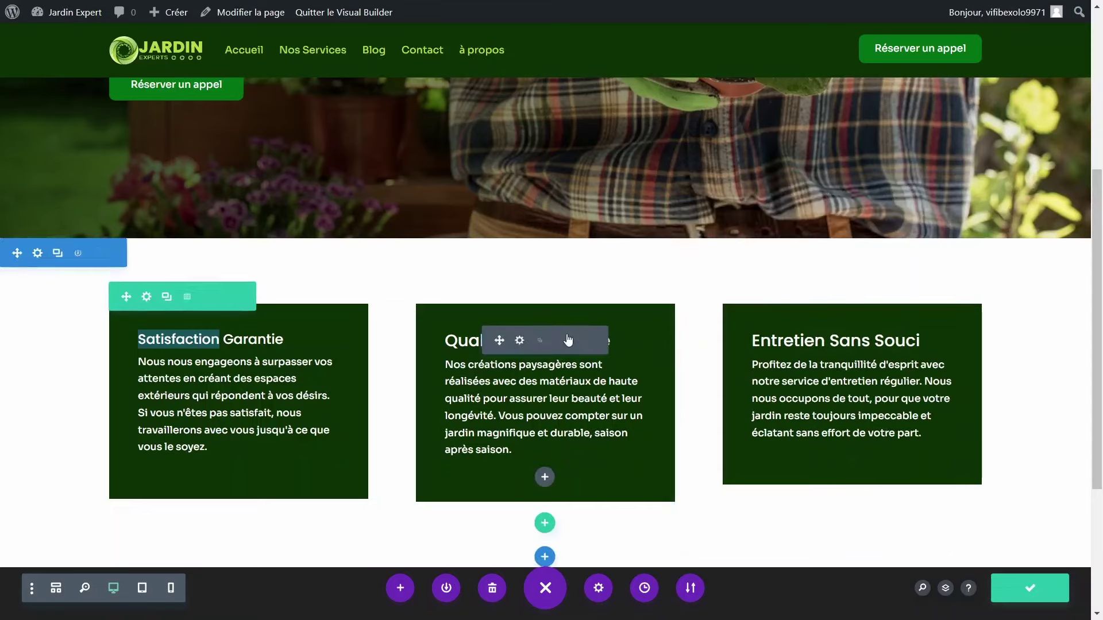
Step: Apply the same 19px title size to the "Qualité et Durabilité" and "Entretien Sans Souci" cards and save the page
left_click(521, 340)
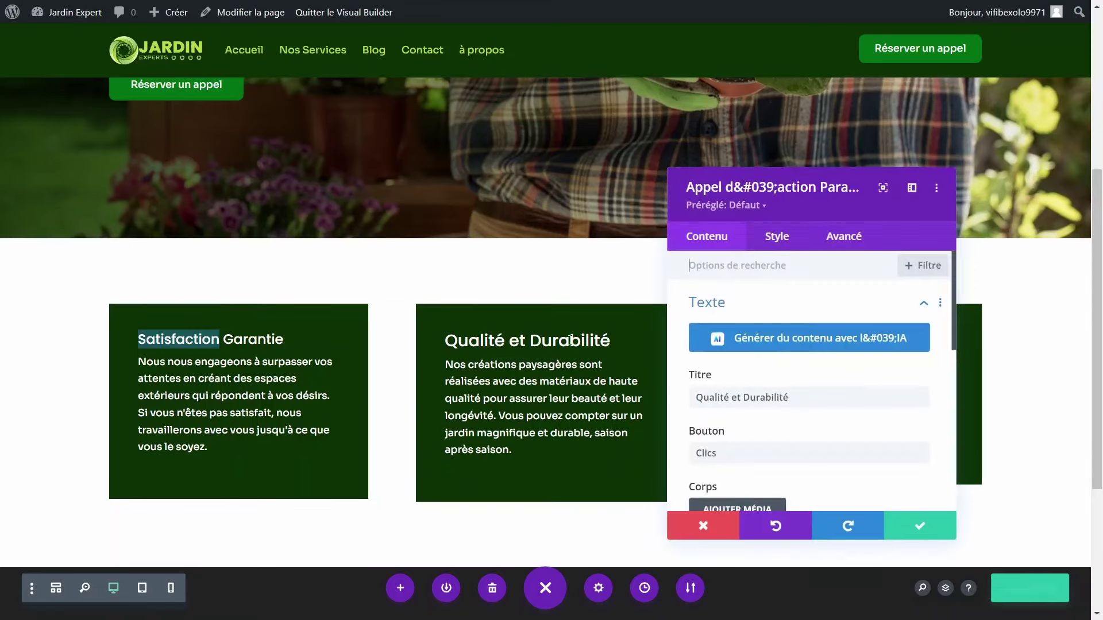
left_click(450, 339)
left_click(950, 530)
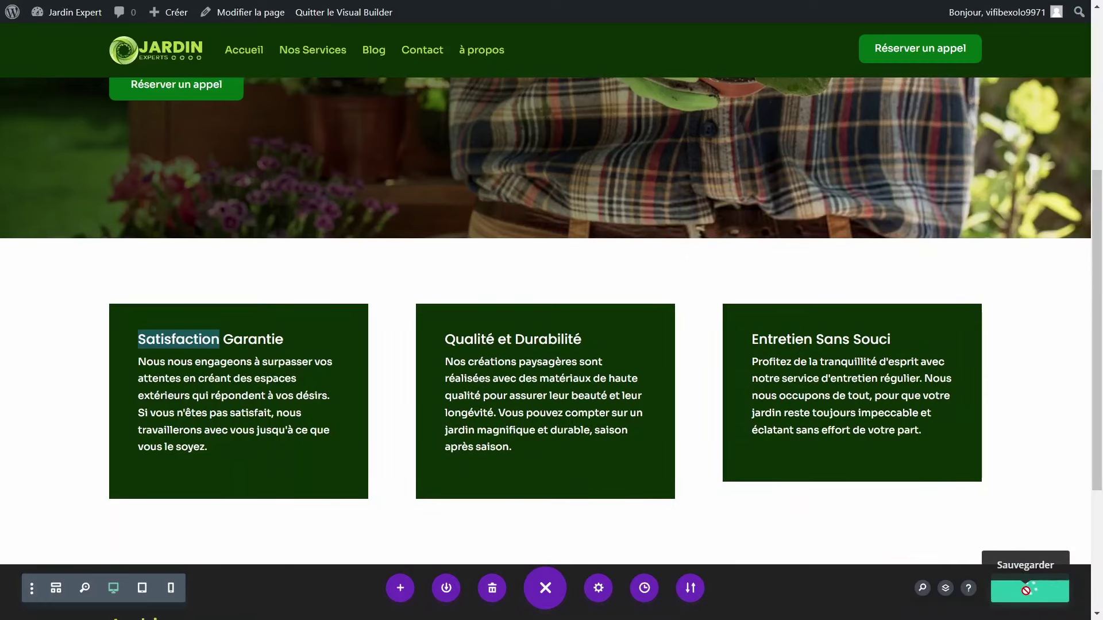
Step: Insert a single-column row below the three cards and add a Texte module to it
left_click(545, 510)
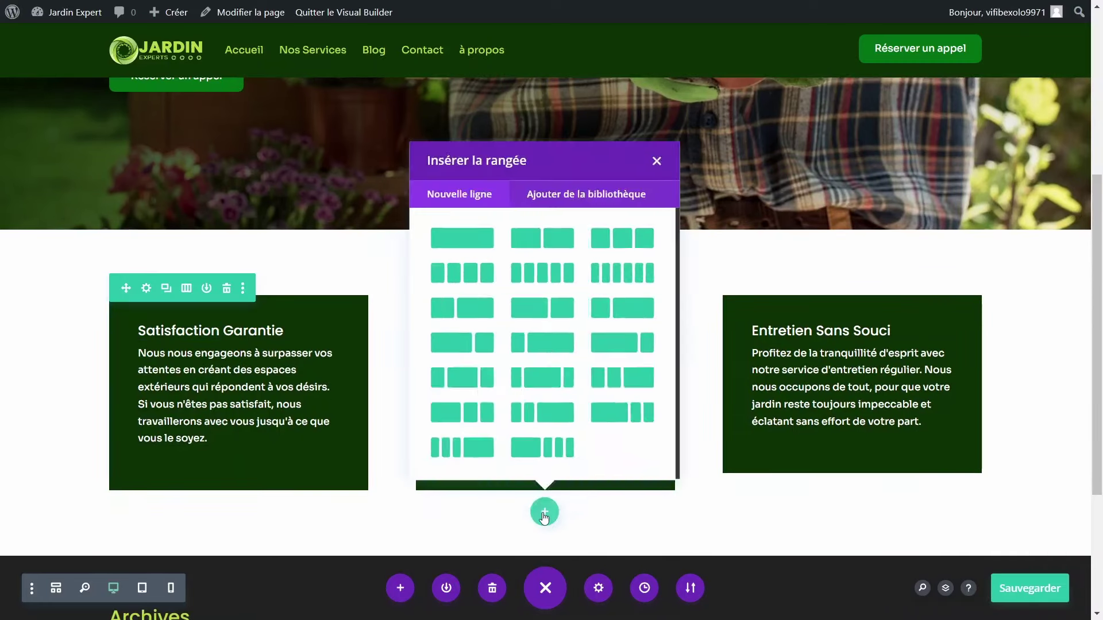
left_click(478, 246)
type("text")
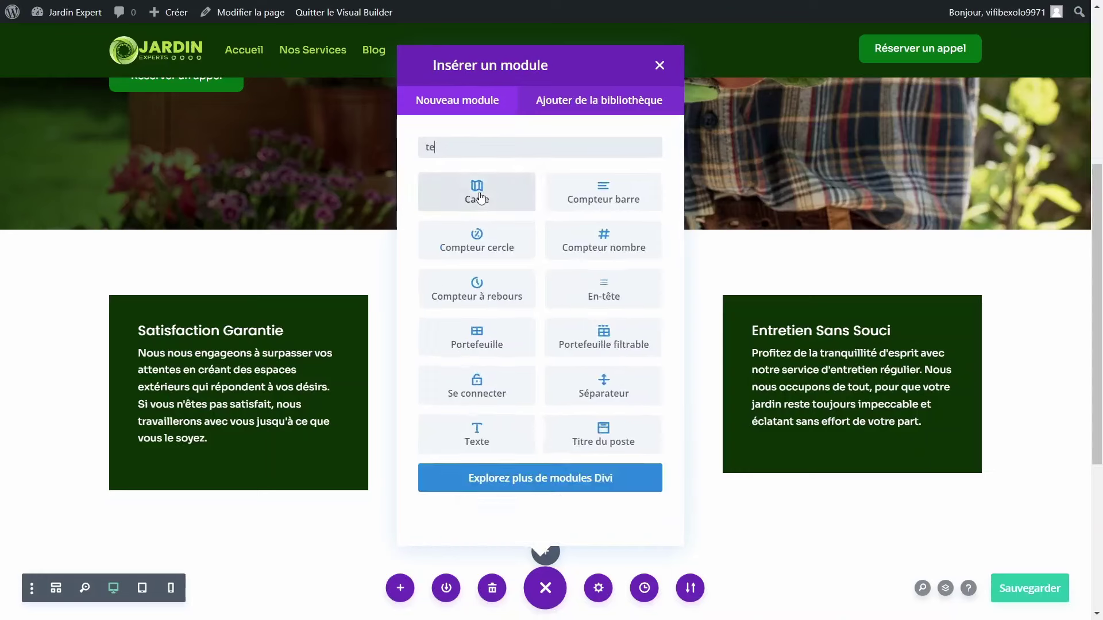
left_click(476, 193)
Step: Replace the text module's placeholder content with "Nos Garanties de Confiance" as a Heading 3 and confirm its settings
scroll(444, 479, "down", 3)
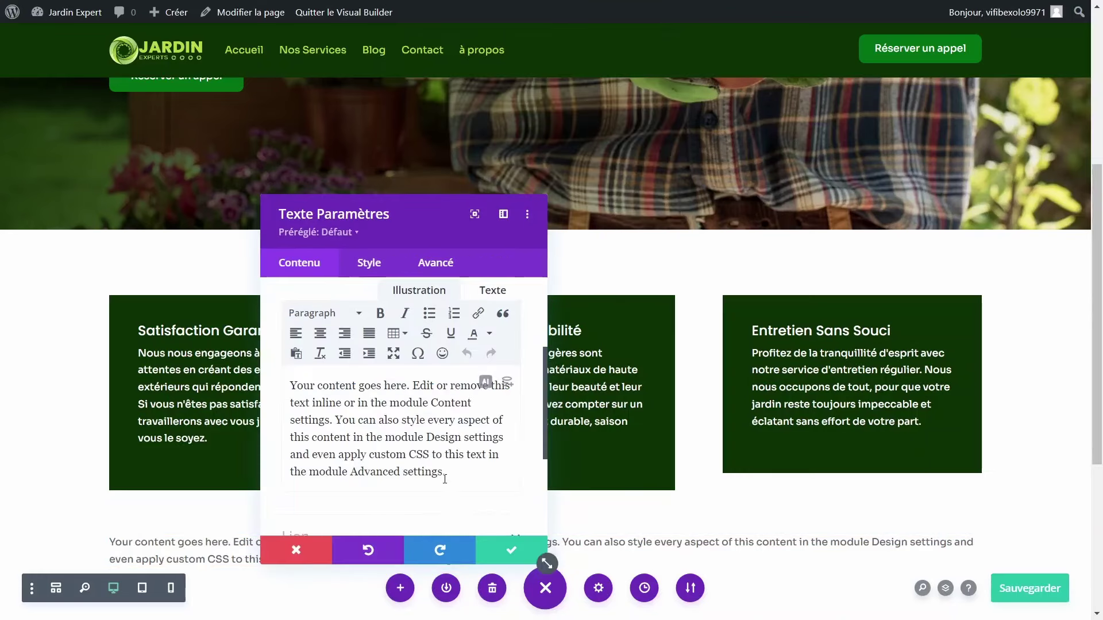
left_click_drag(452, 473, 238, 331)
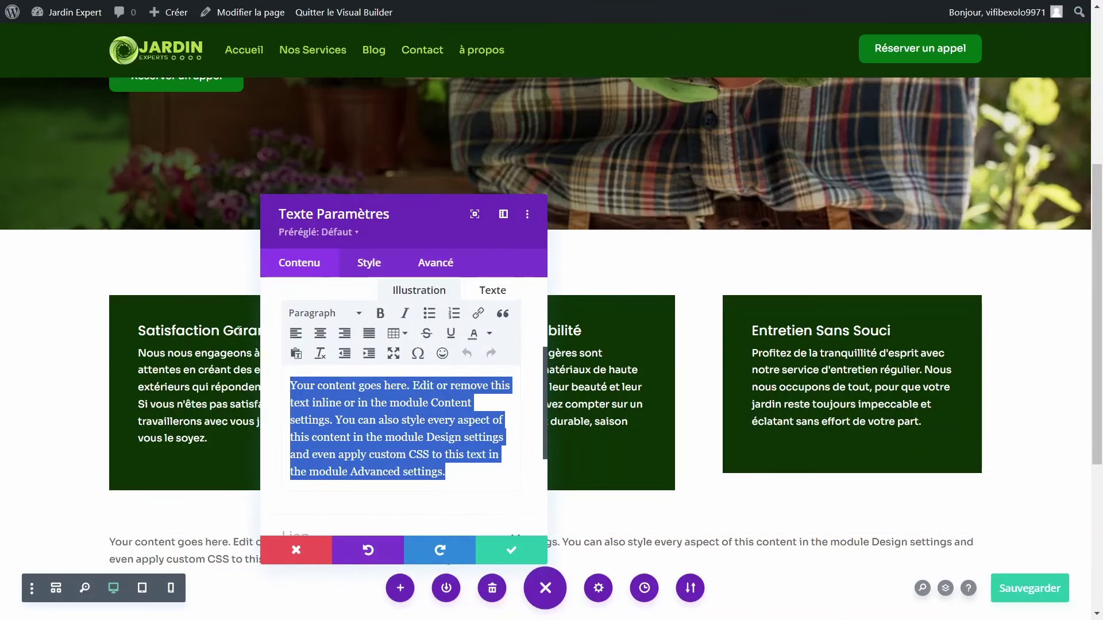
type("Nos Garanties de Confiance")
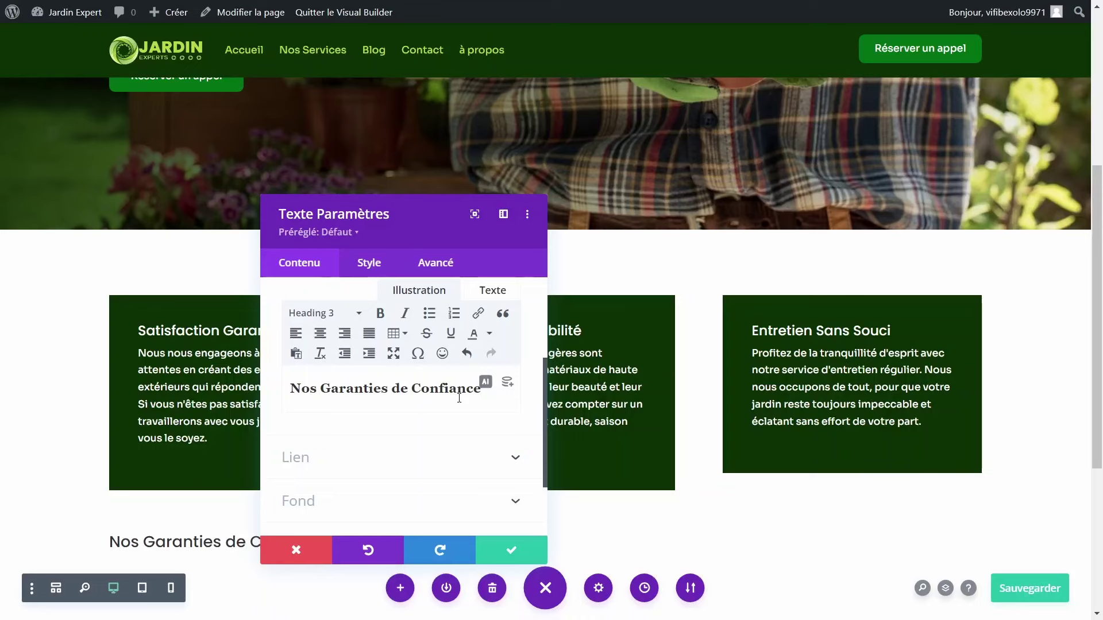
scroll(385, 406, "up", 1)
left_click(324, 376)
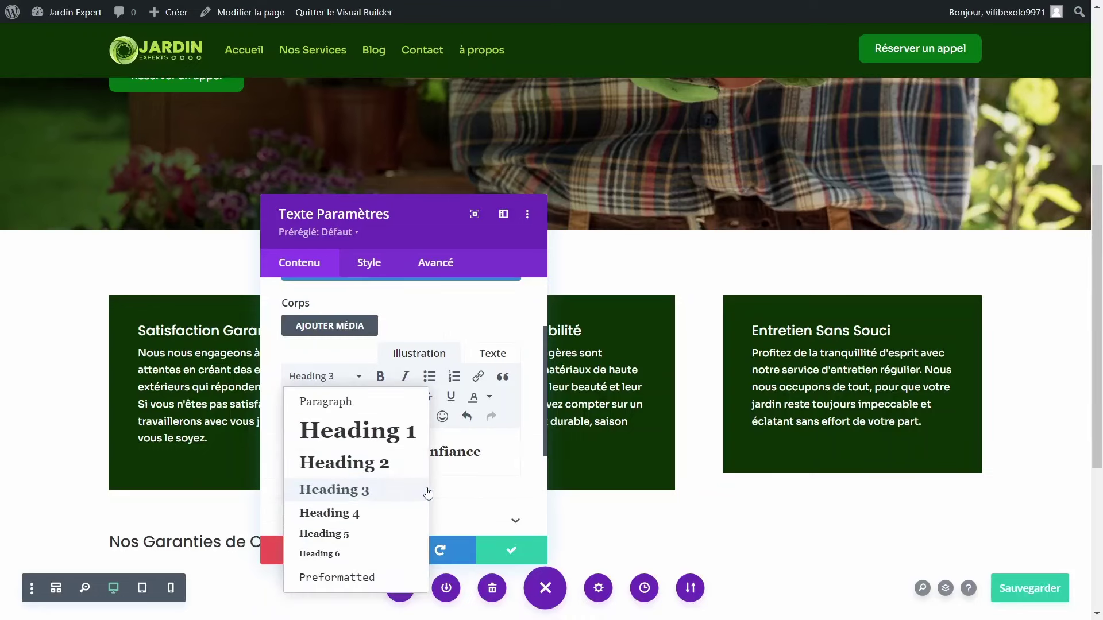
left_click(511, 551)
Step: Move the "Nos Garanties de Confiance" row above the cards and set its top and bottom inner margins to 0px
left_click_drag(126, 542, 130, 288)
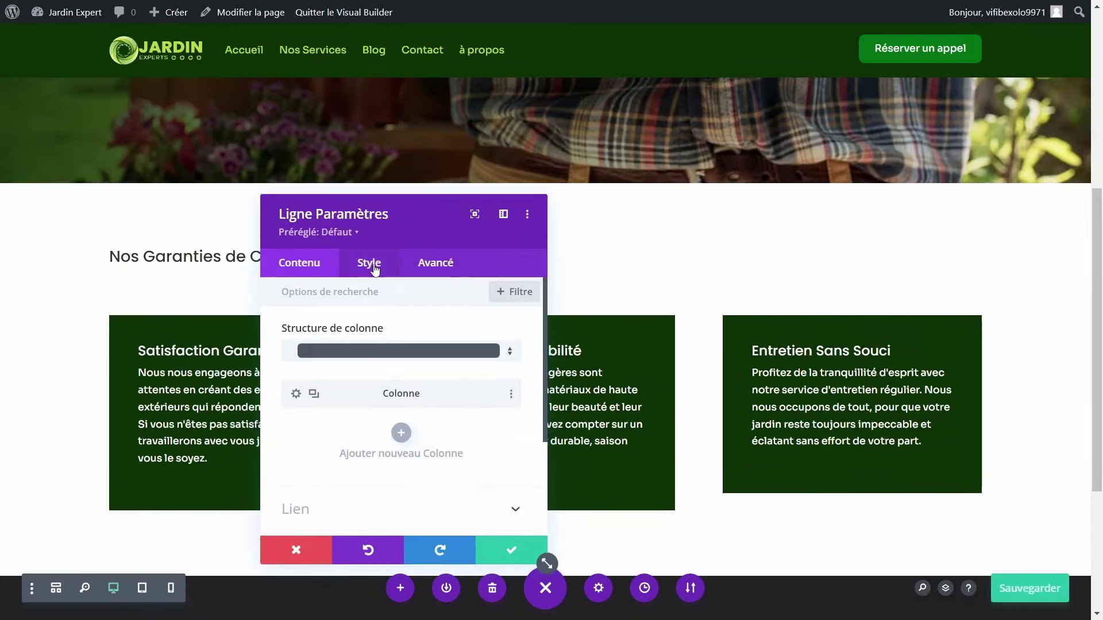
left_click(376, 266)
left_click(327, 372)
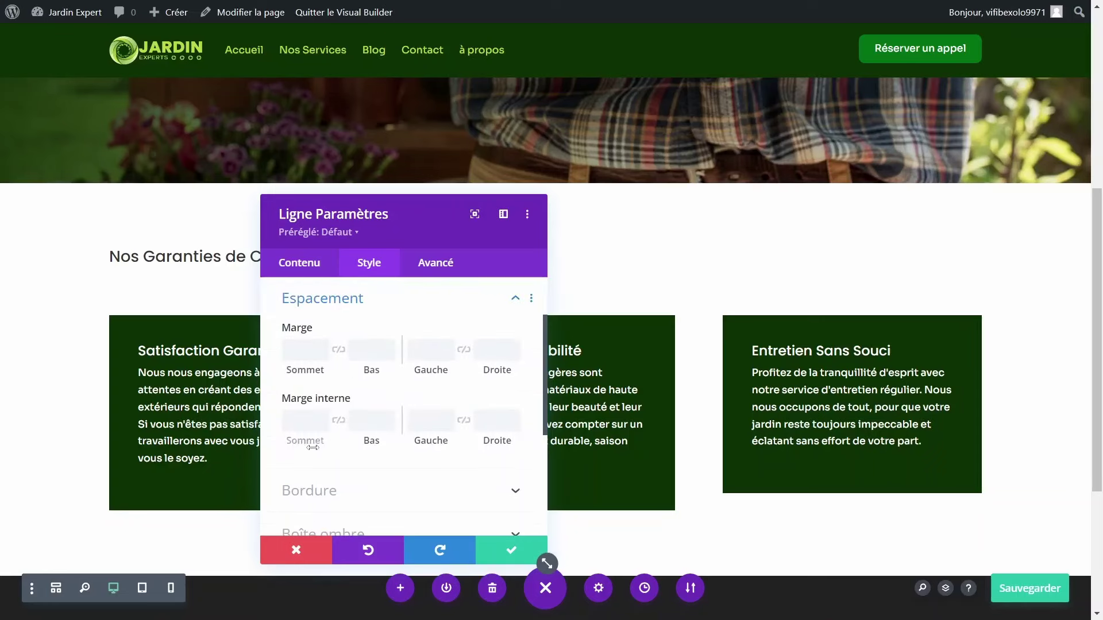
left_click(338, 422)
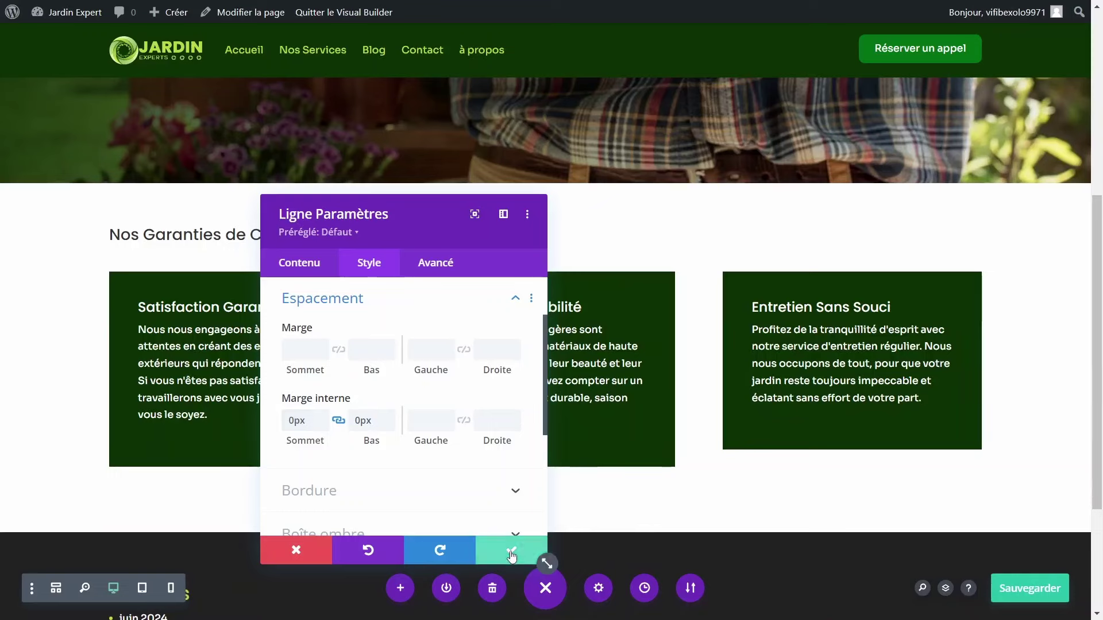
left_click(511, 554)
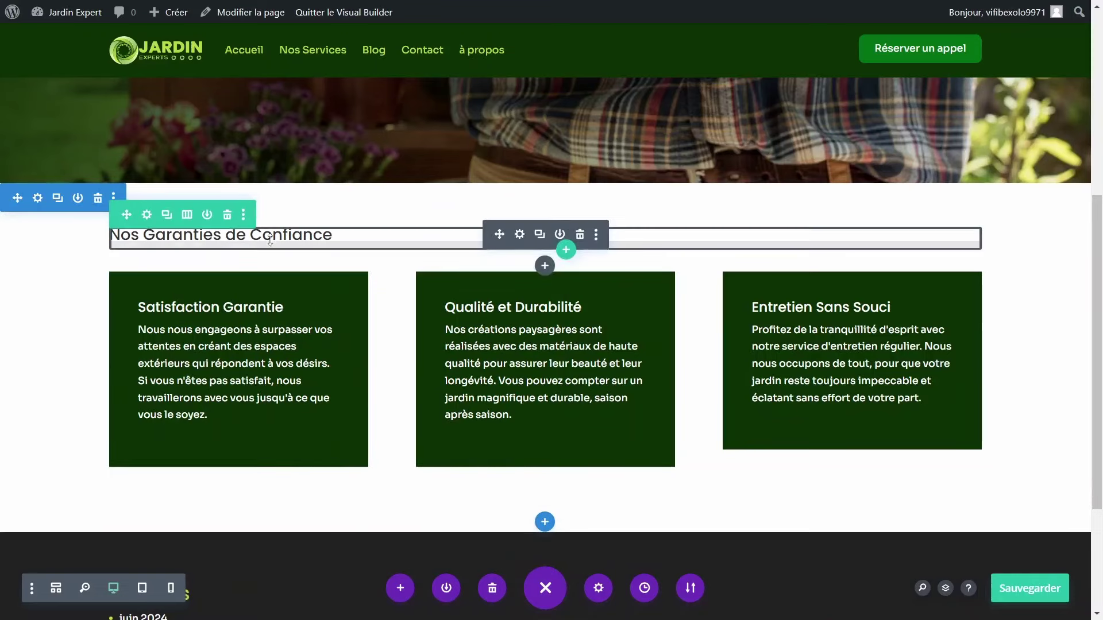
Step: Change the "Nos Garanties de Confiance" title to Heading 2 and confirm the text module's settings
left_click(519, 234)
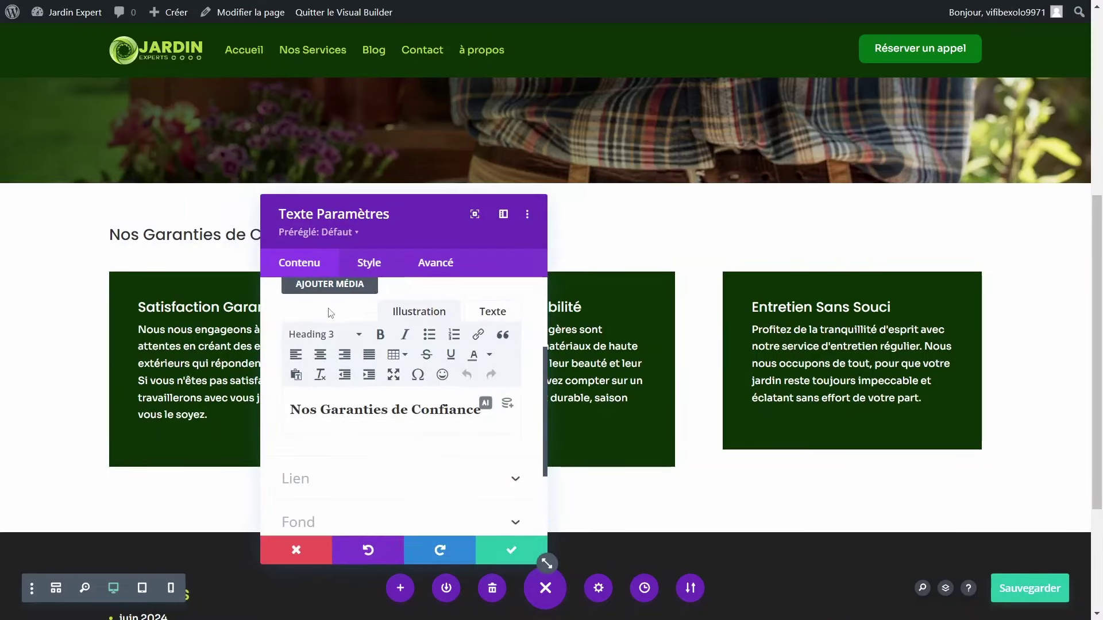
left_click(319, 335)
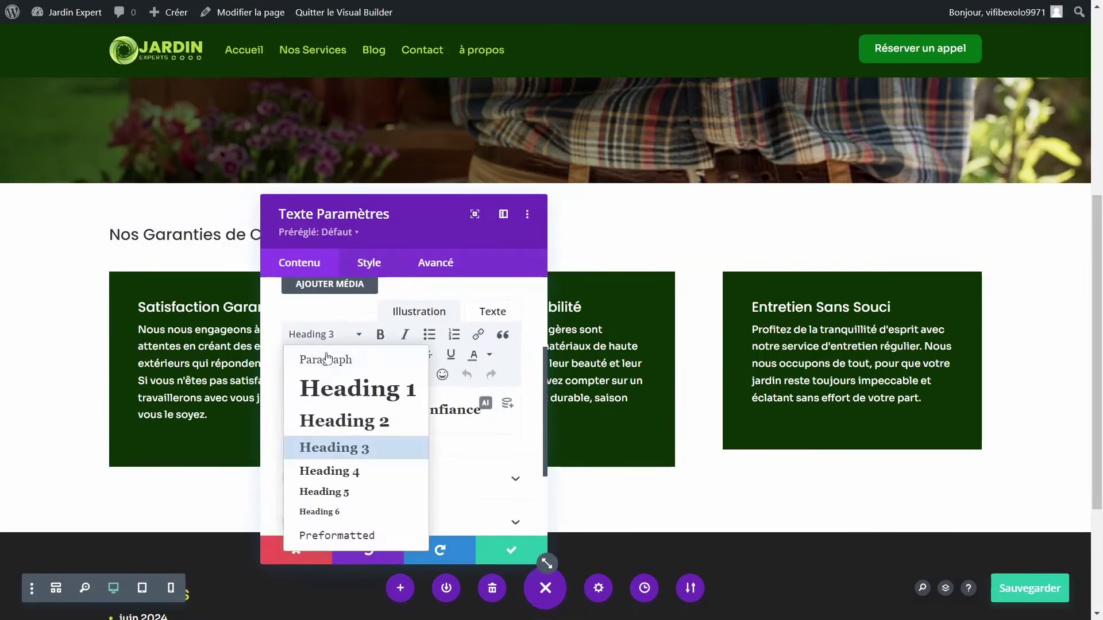
left_click(340, 428)
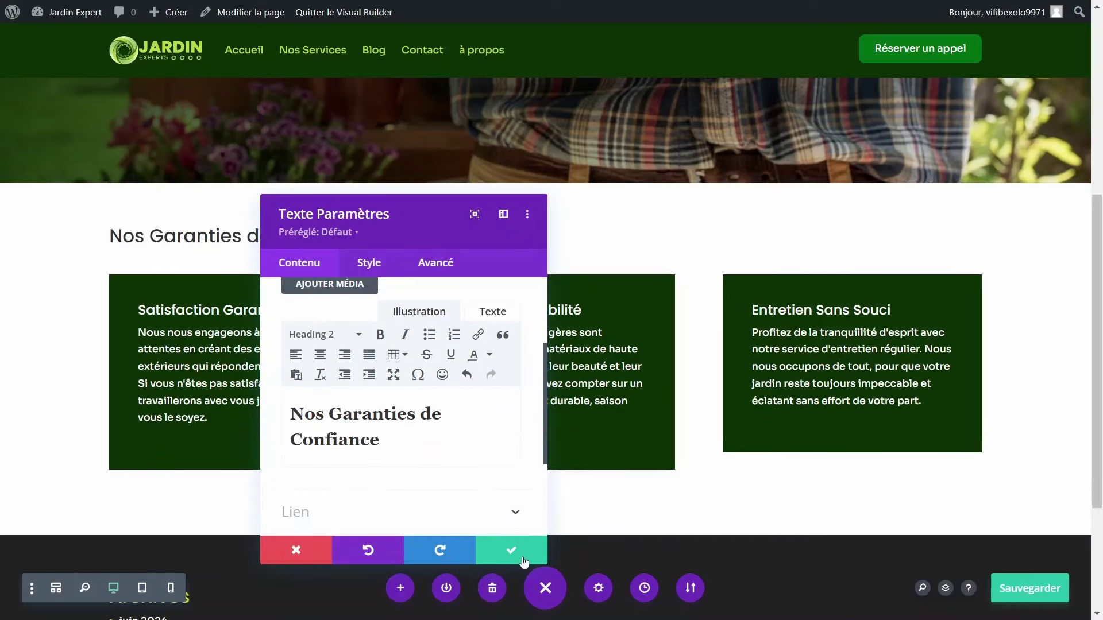
left_click(523, 560)
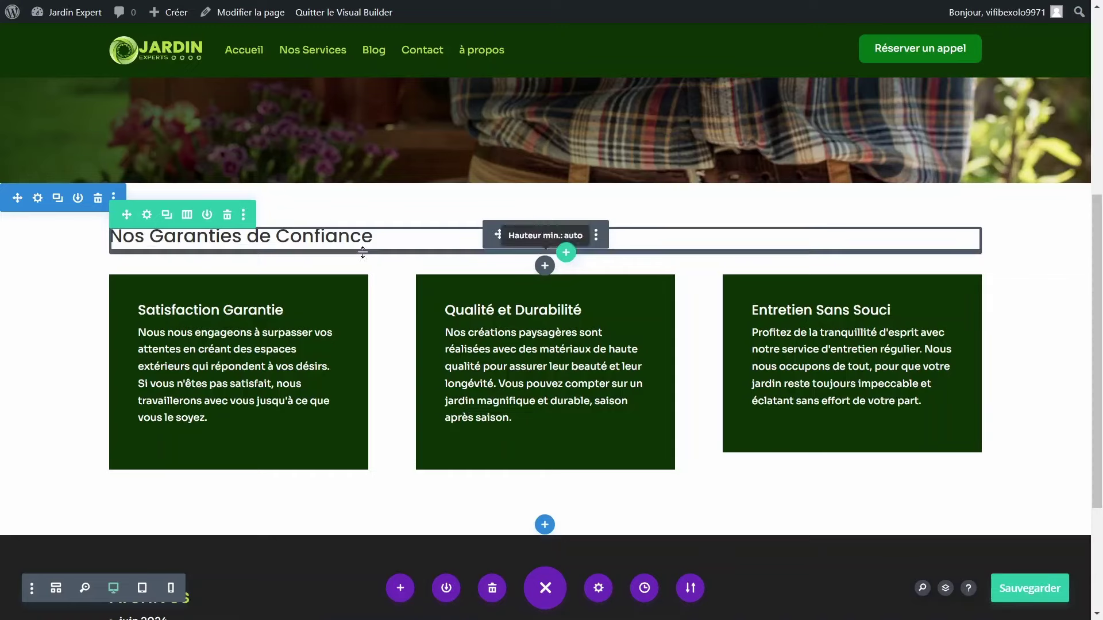
scroll(423, 397, "up", 6)
scroll(423, 399, "down", 2)
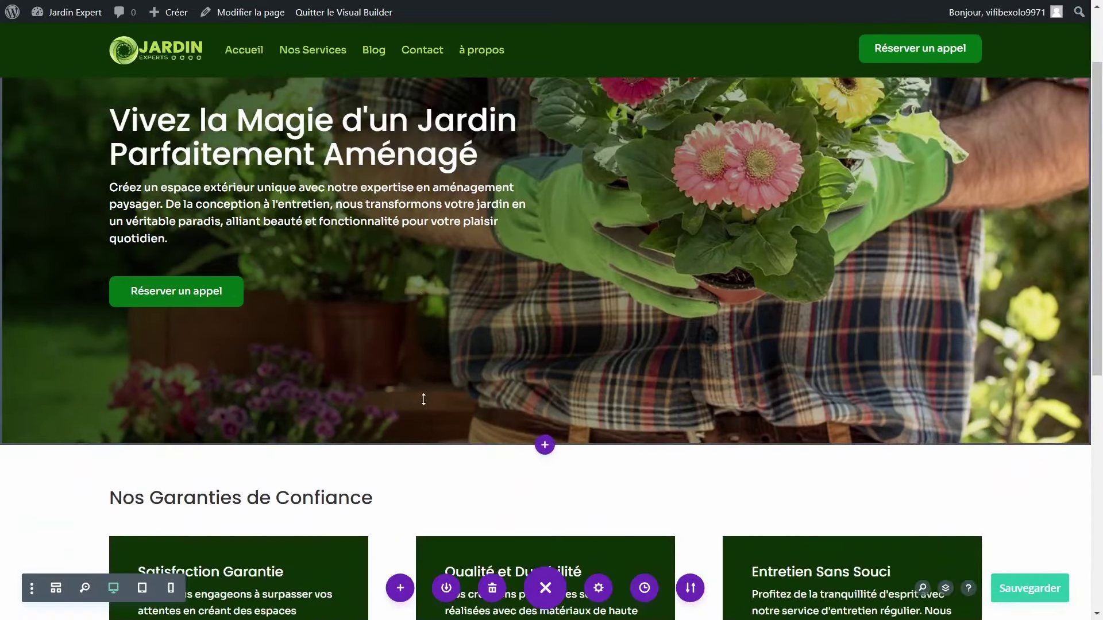
scroll(423, 399, "up", 2)
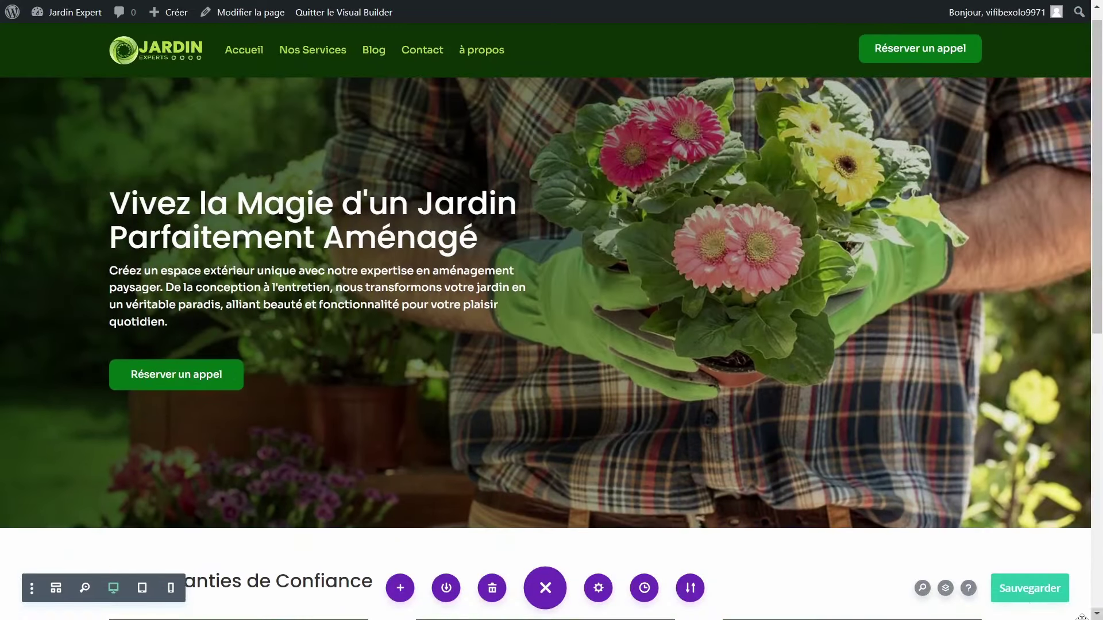
Step: Save the page, set the "Nos Garanties de Confiance" Heading 2 weight to Semi Gras, and confirm the text module's settings
left_click(1026, 591)
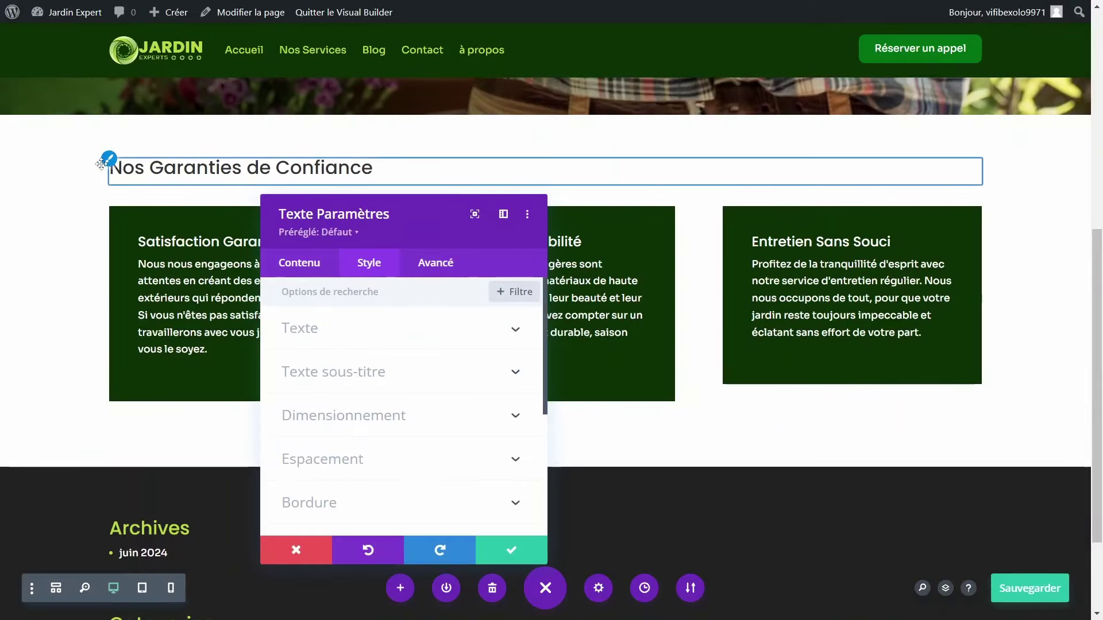
left_click(333, 372)
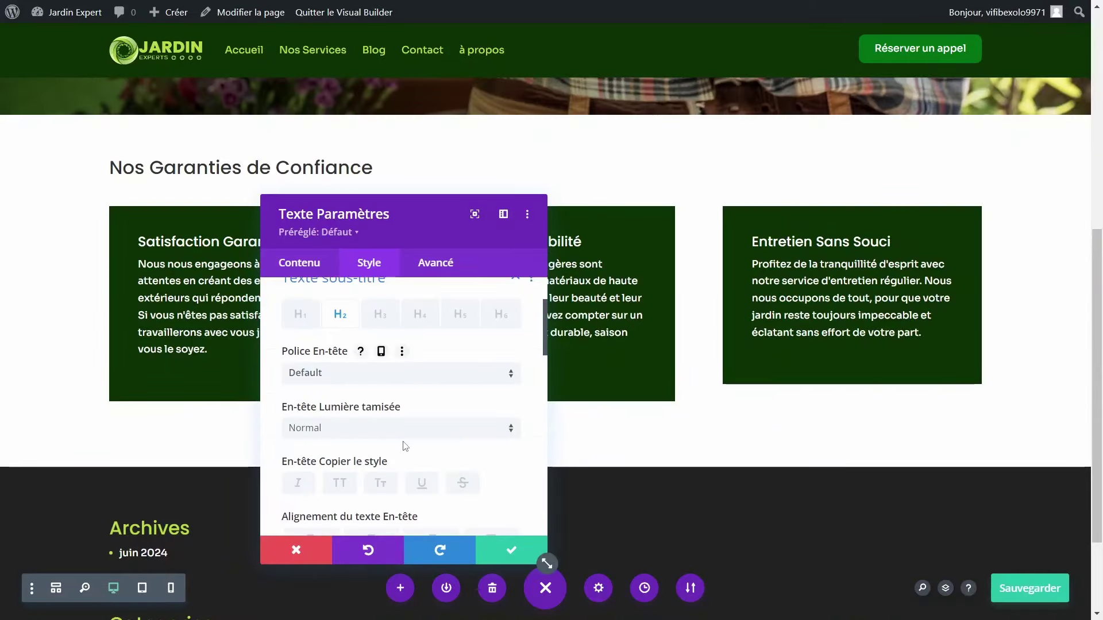
left_click(379, 437)
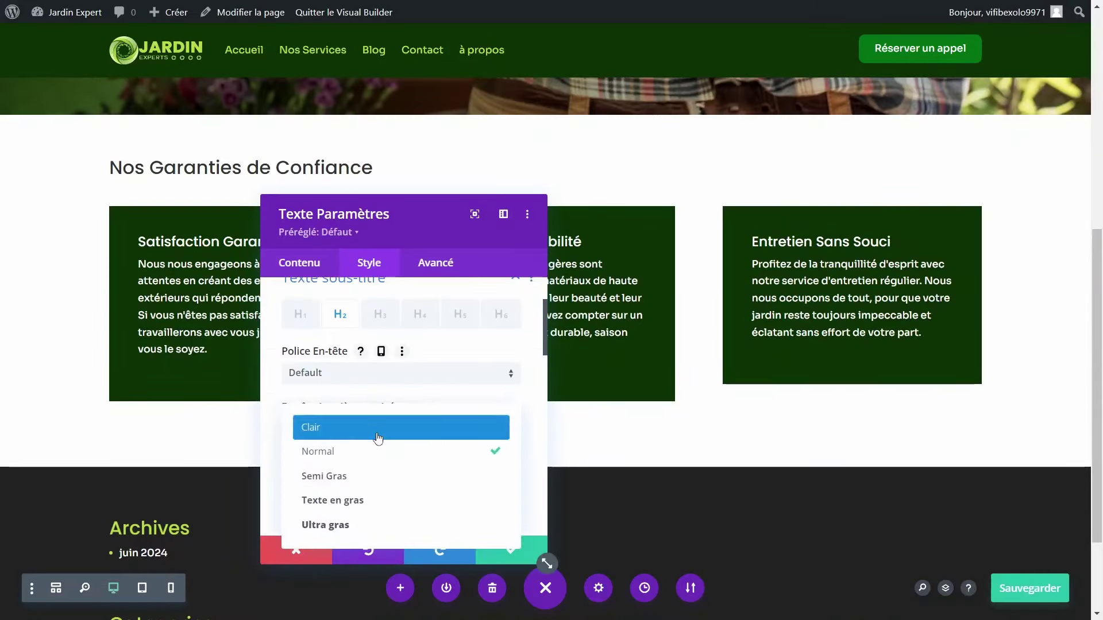
left_click(348, 482)
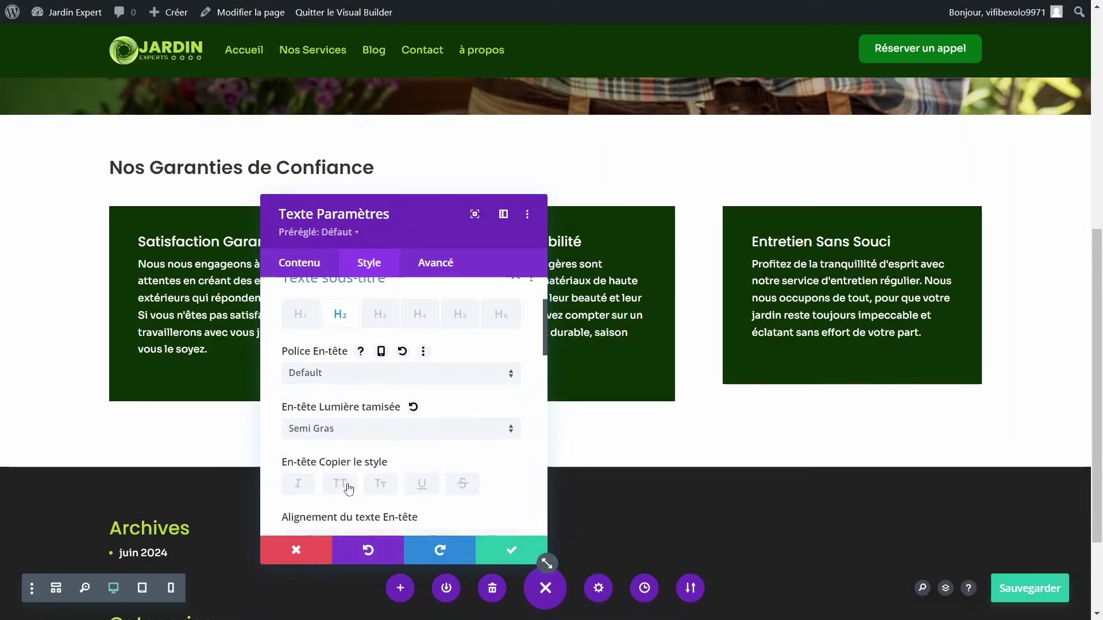
left_click(511, 550)
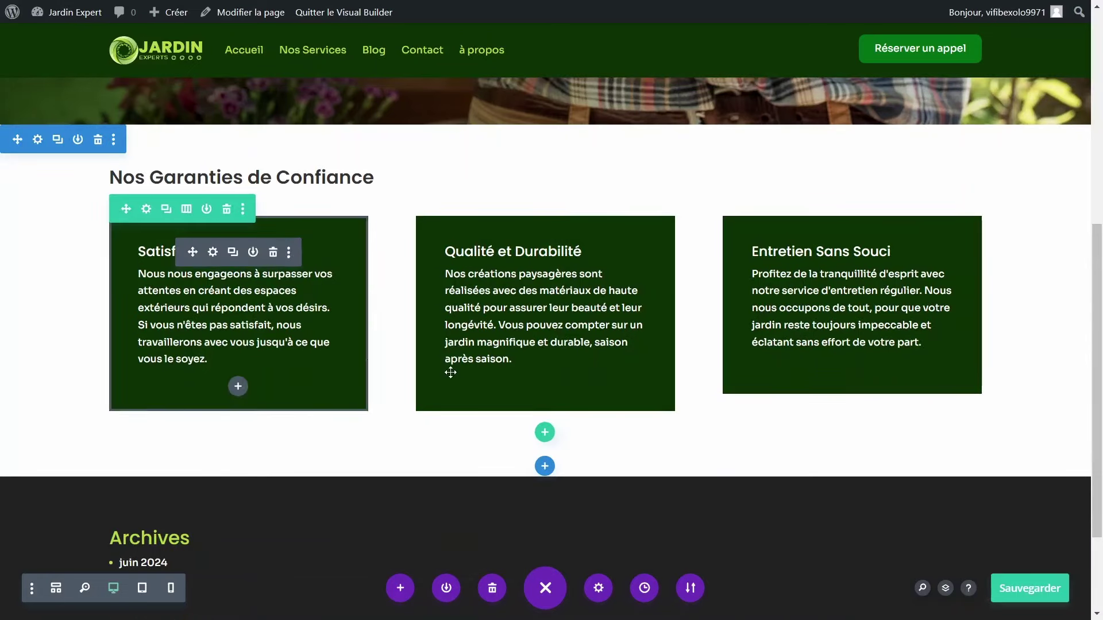
Step: Duplicate the whole "Nos Garanties de Confiance" section, including its title and three cards, directly below the original
left_click(57, 140)
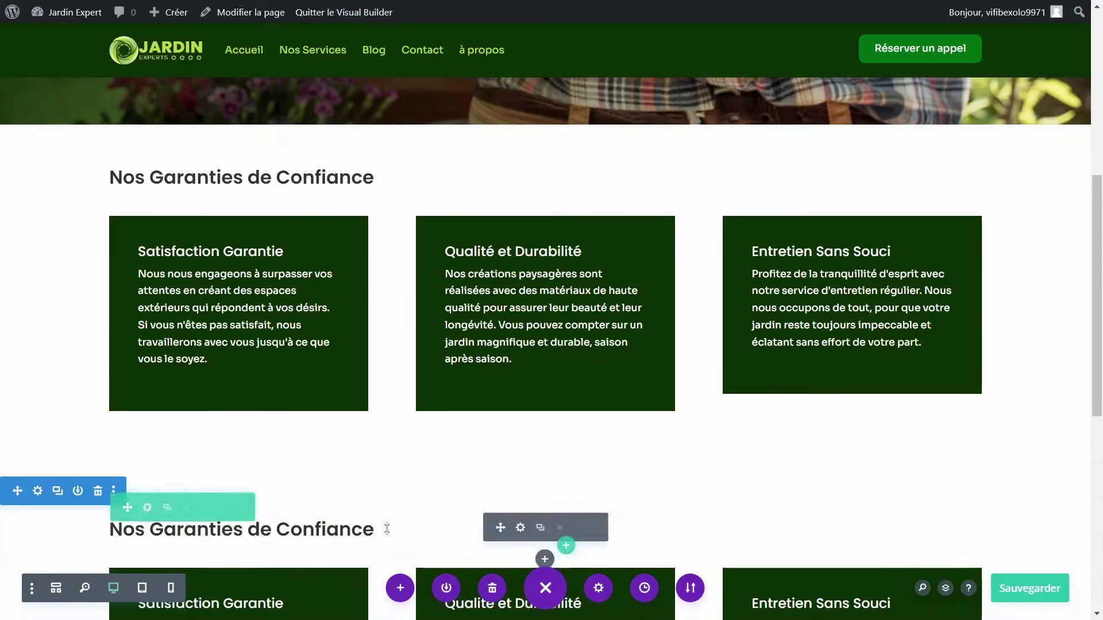
left_click(146, 506)
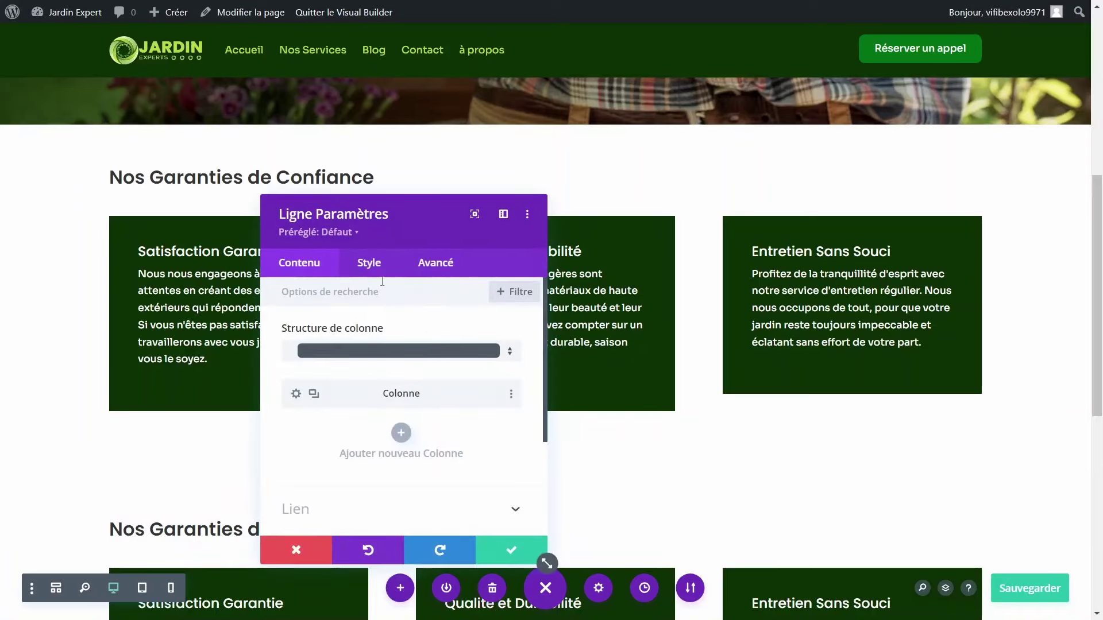
left_click(370, 263)
left_click(511, 550)
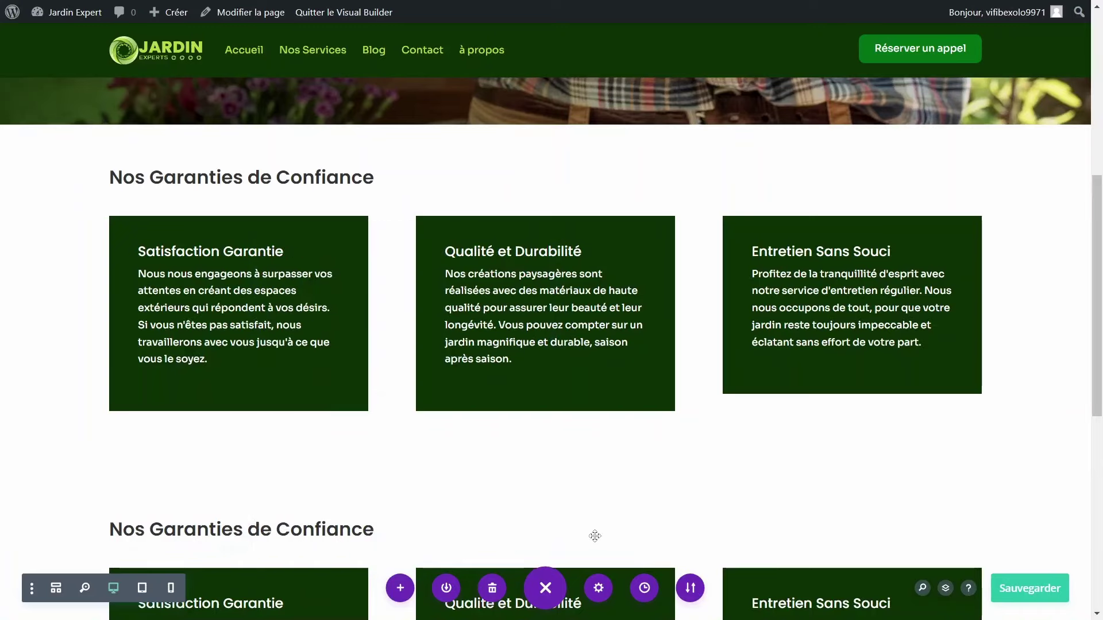
Step: Align the Heading 2 text of the duplicated section's title to the right
left_click(499, 521)
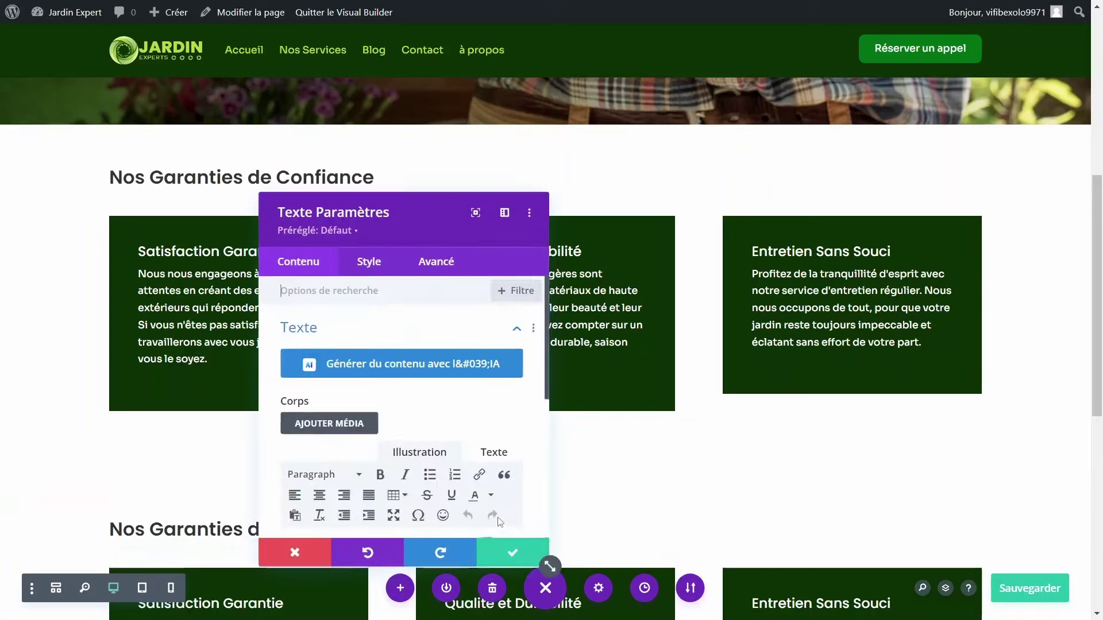
left_click(365, 269)
left_click(330, 328)
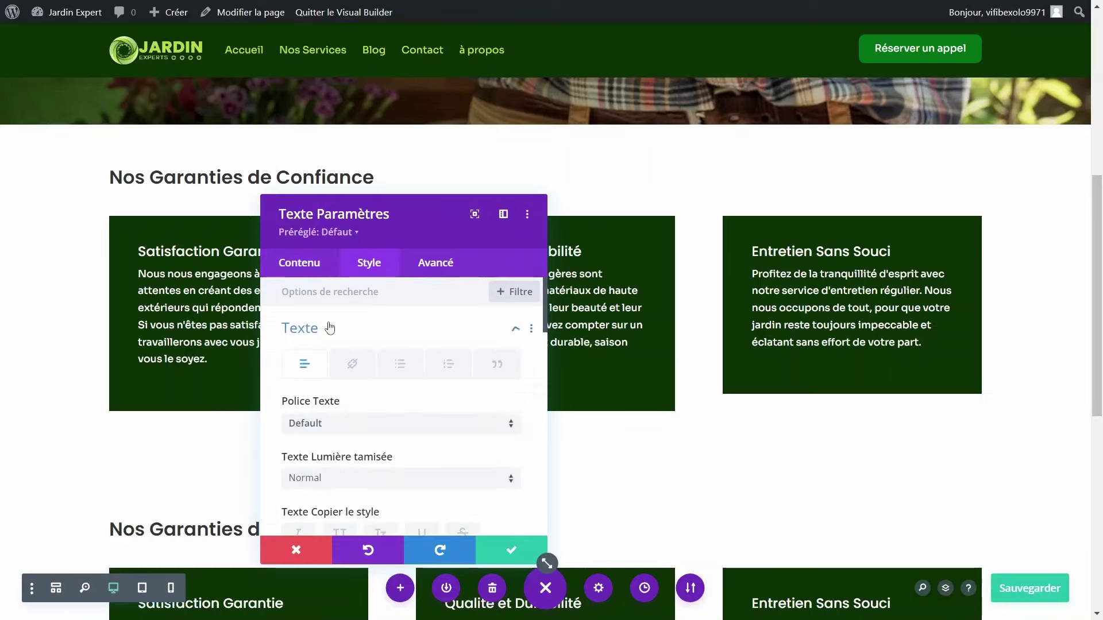
left_click(330, 328)
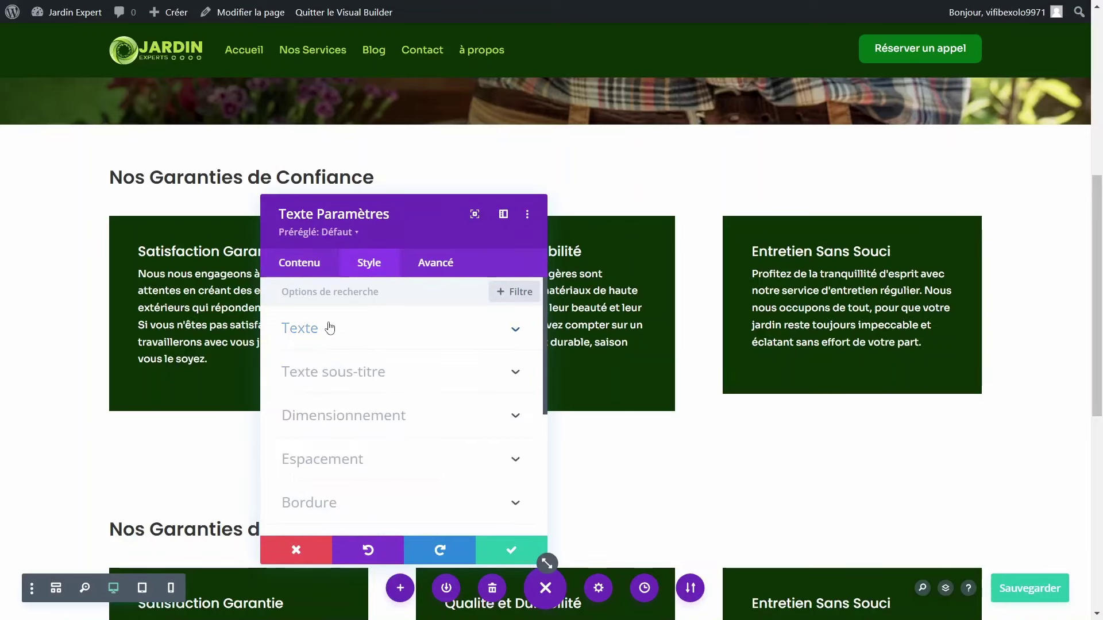
left_click(370, 378)
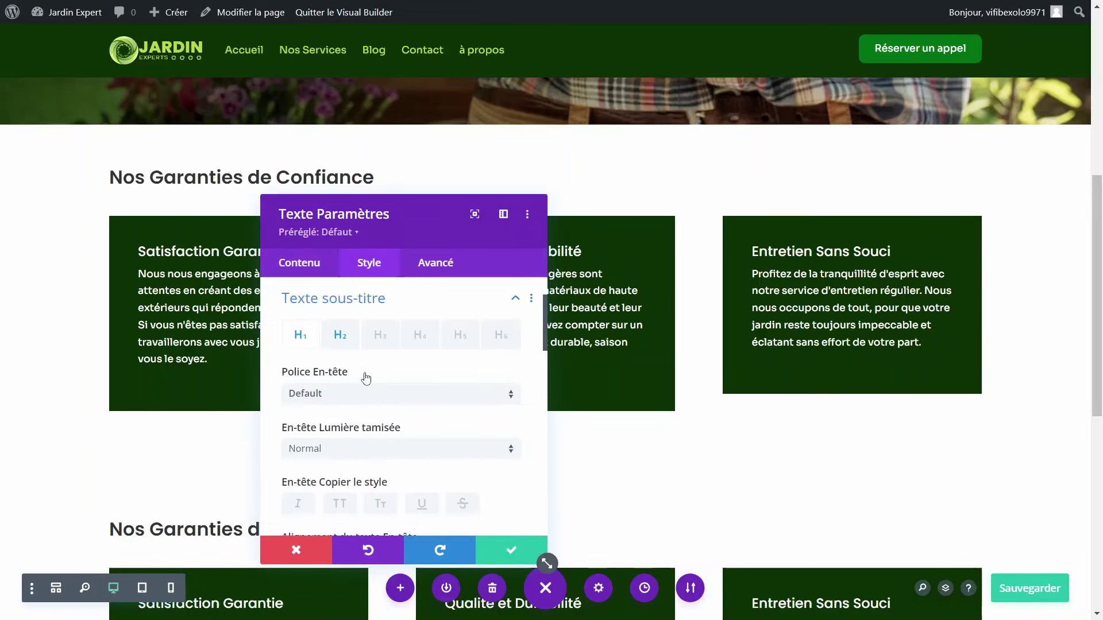
left_click(352, 338)
scroll(423, 398, "down", 3)
scroll(465, 446, "down", 1)
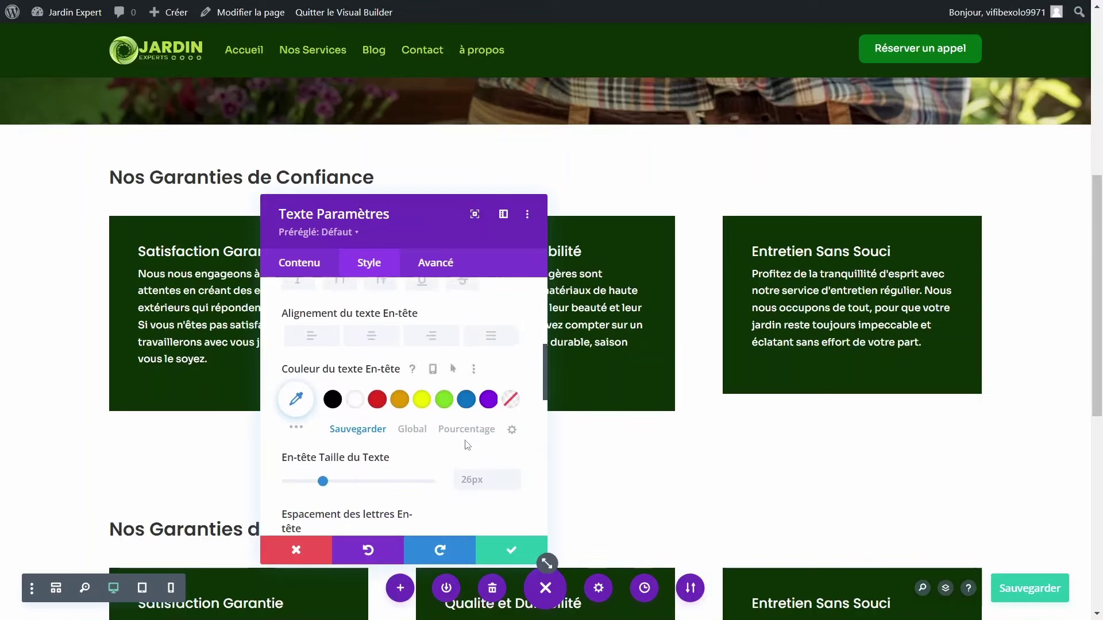
left_click(430, 335)
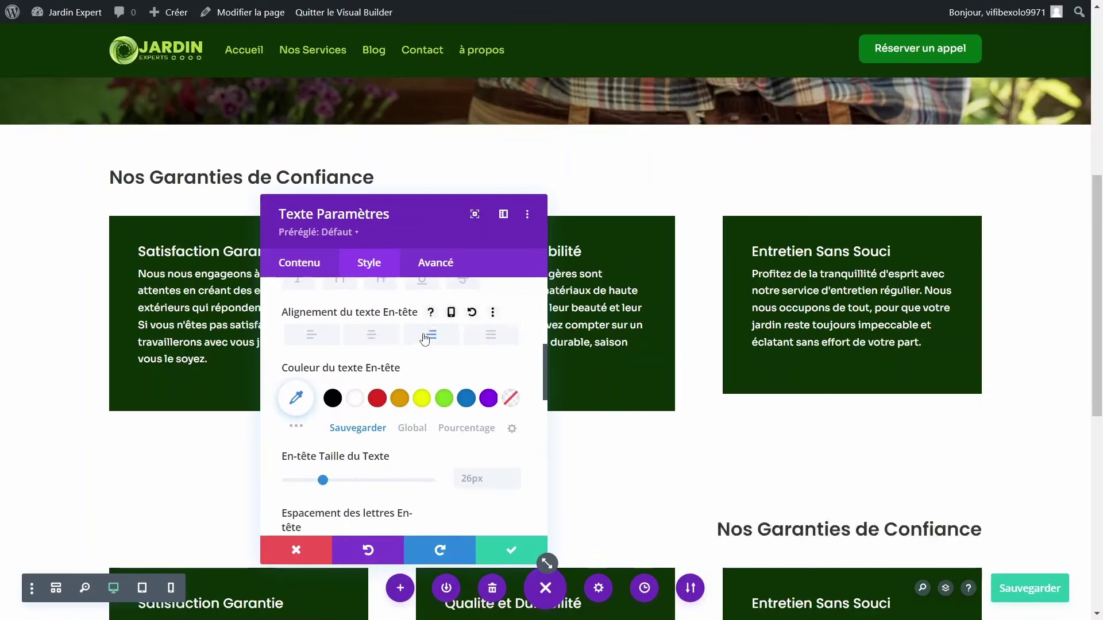
Step: Change the duplicated title's text to "Nos domaines d'expertises" and confirm the text module's settings
left_click(300, 263)
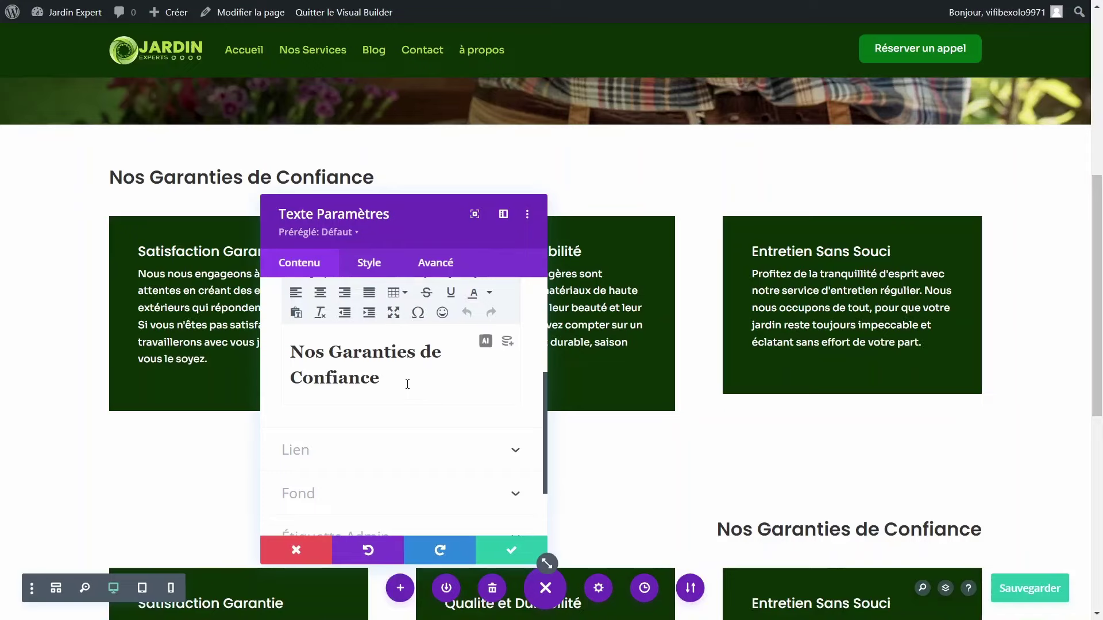
left_click_drag(407, 384, 329, 351)
type("domai")
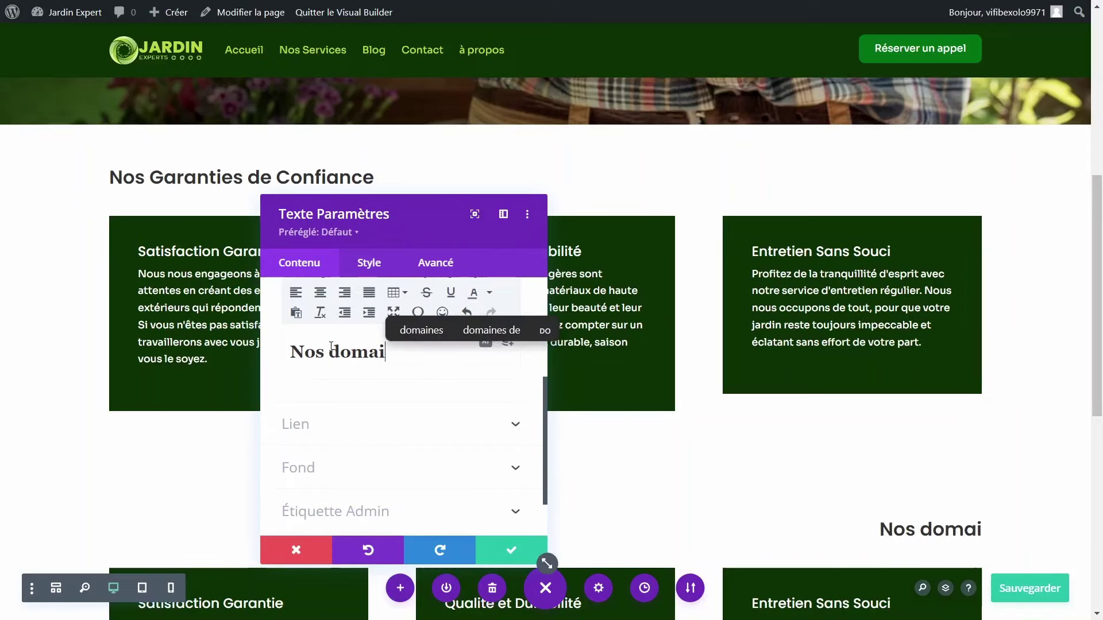
type("nes d'expertises")
left_click(511, 549)
Step: Switch the card row under "Nos domaines d'expertises" to two equal columns and delete its "Entretien Sans Souci" card
scroll(582, 404, "down", 5)
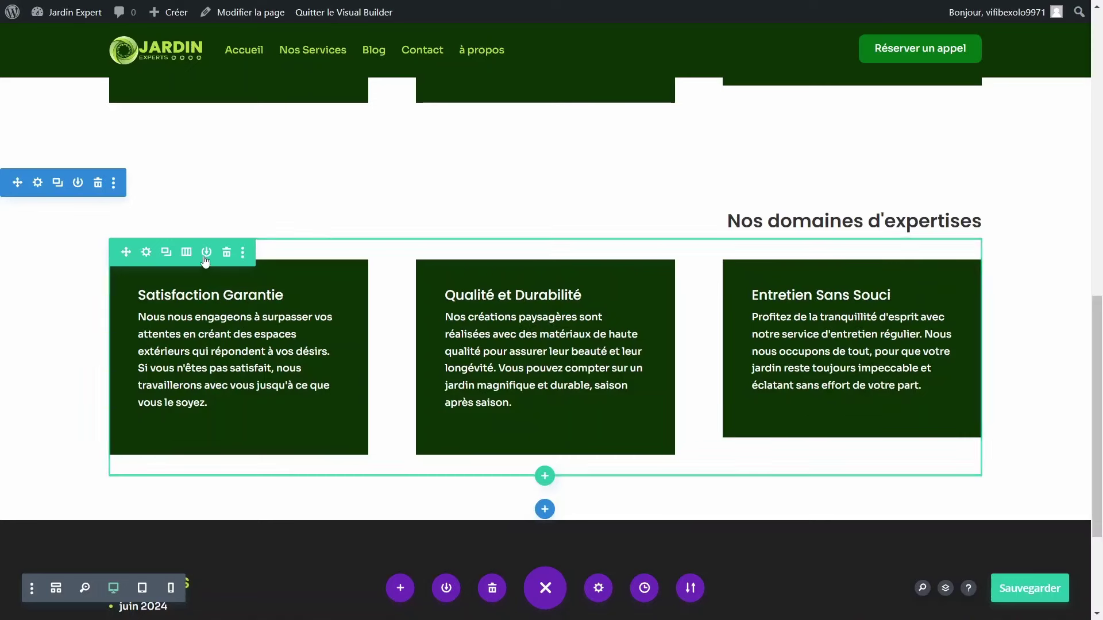
left_click(185, 253)
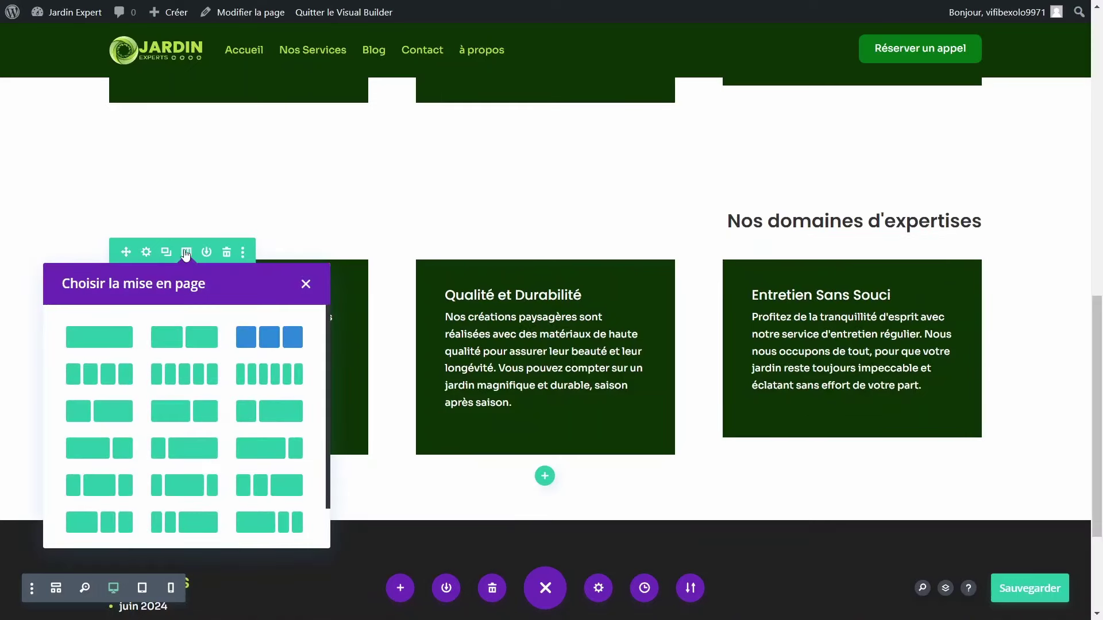
left_click(207, 339)
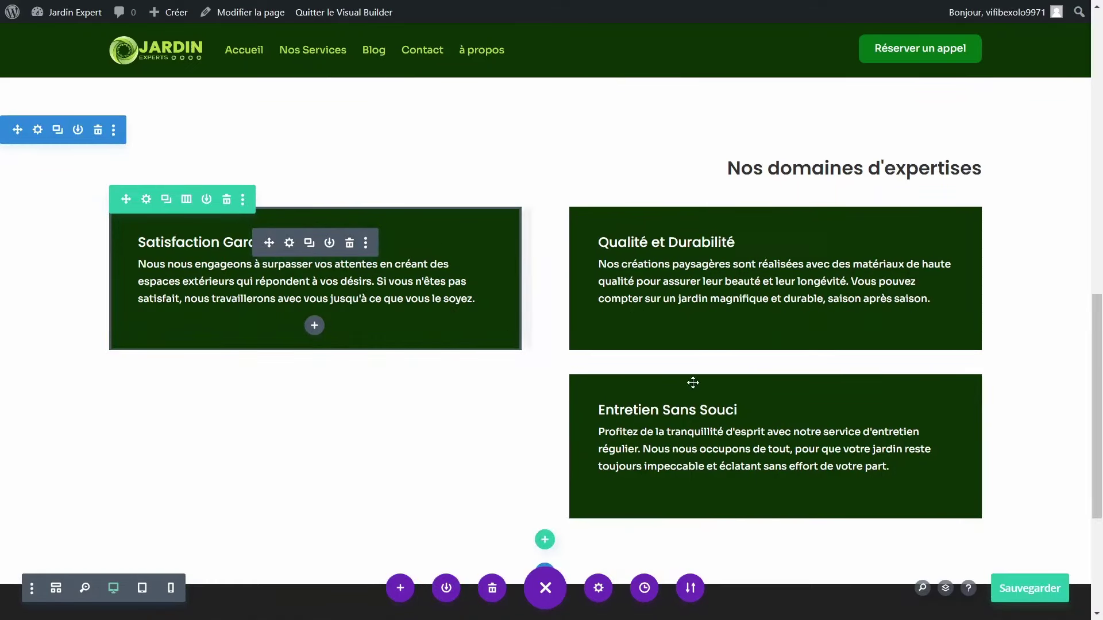
mouse_move(783, 406)
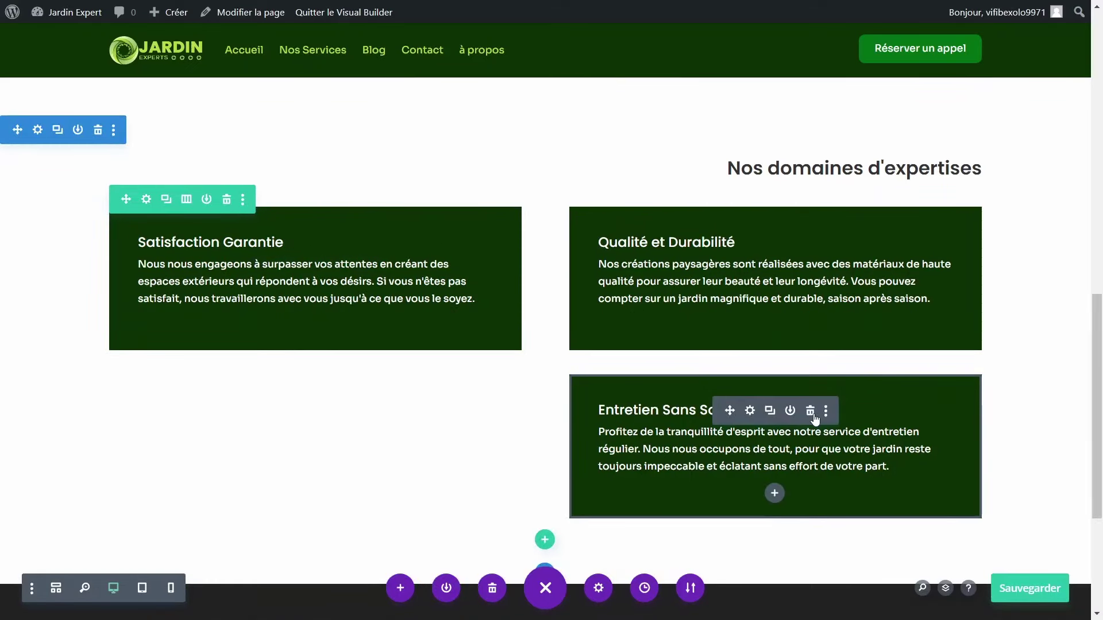
left_click(810, 411)
Step: Delete the "Satisfaction Garantie" and "Qualité et Durabilité" cards from the two-column row under "Nos domaines d'expertises"
scroll(670, 337, "up", 5)
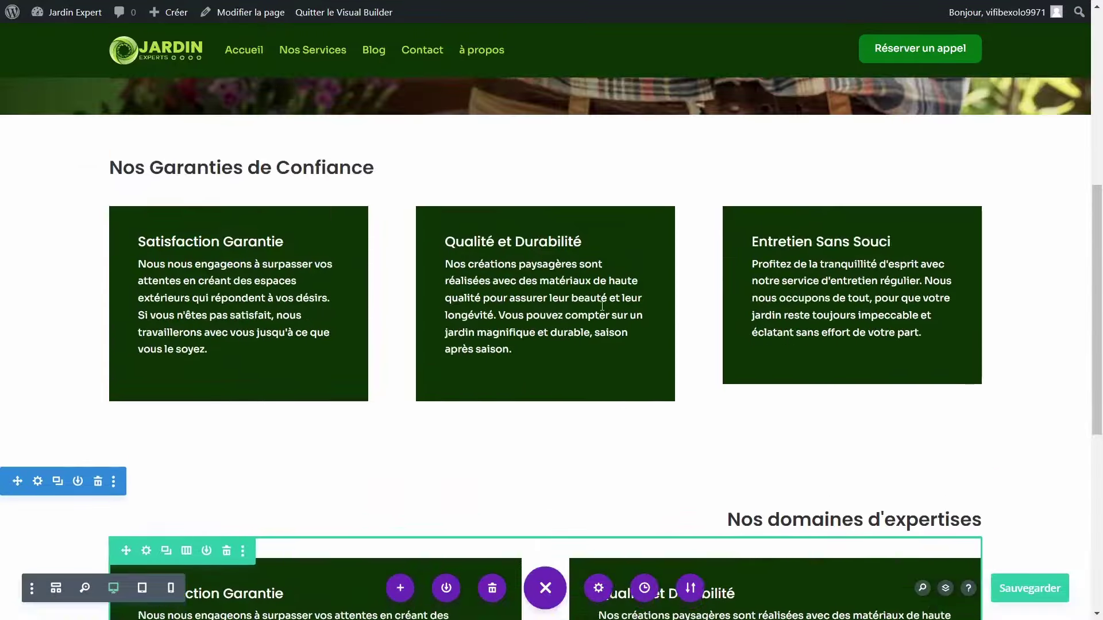
scroll(601, 305, "down", 3)
scroll(601, 305, "up", 2)
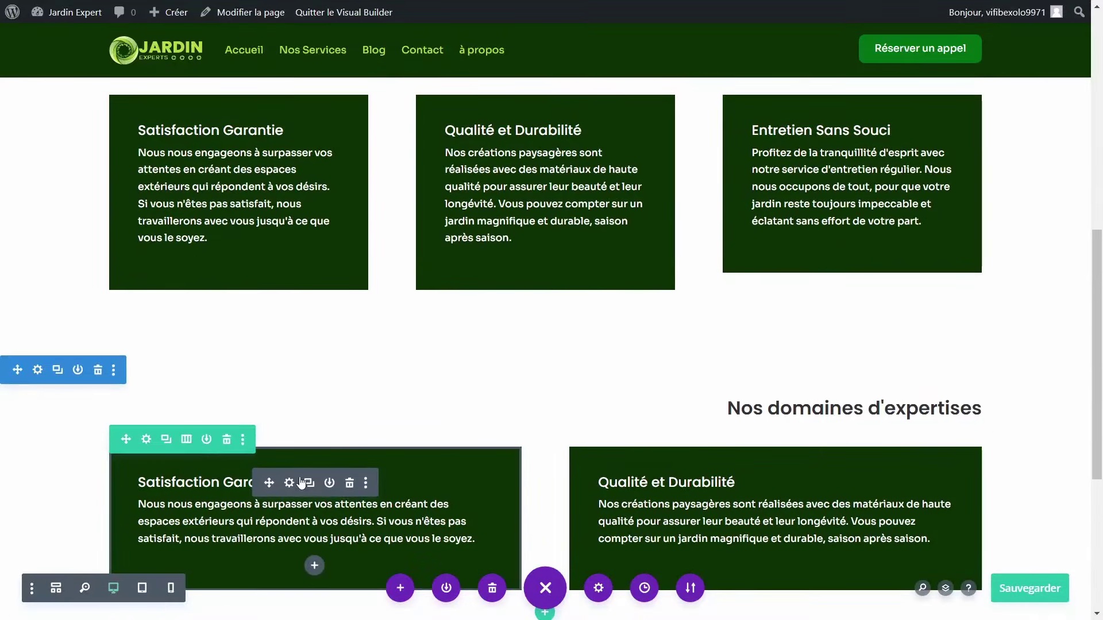
left_click(331, 484)
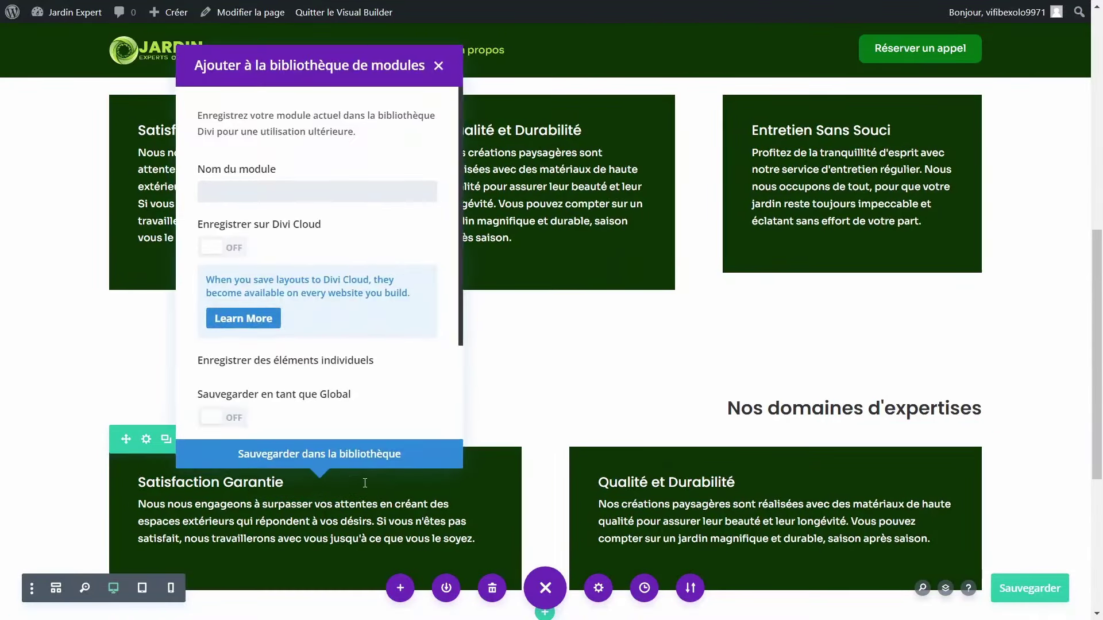
left_click(377, 521)
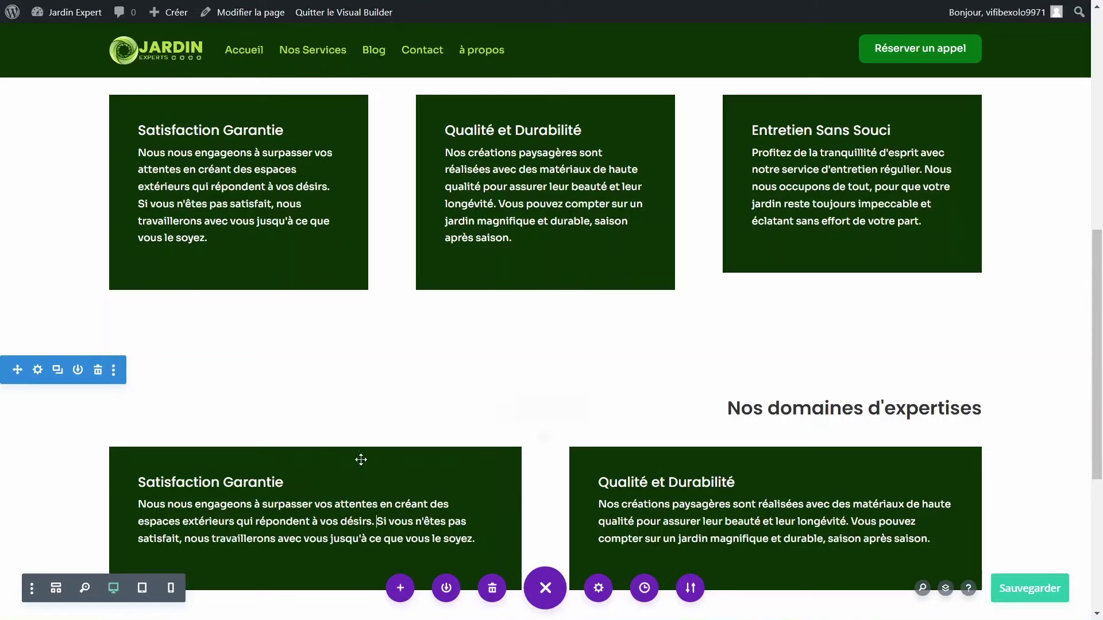
left_click(349, 484)
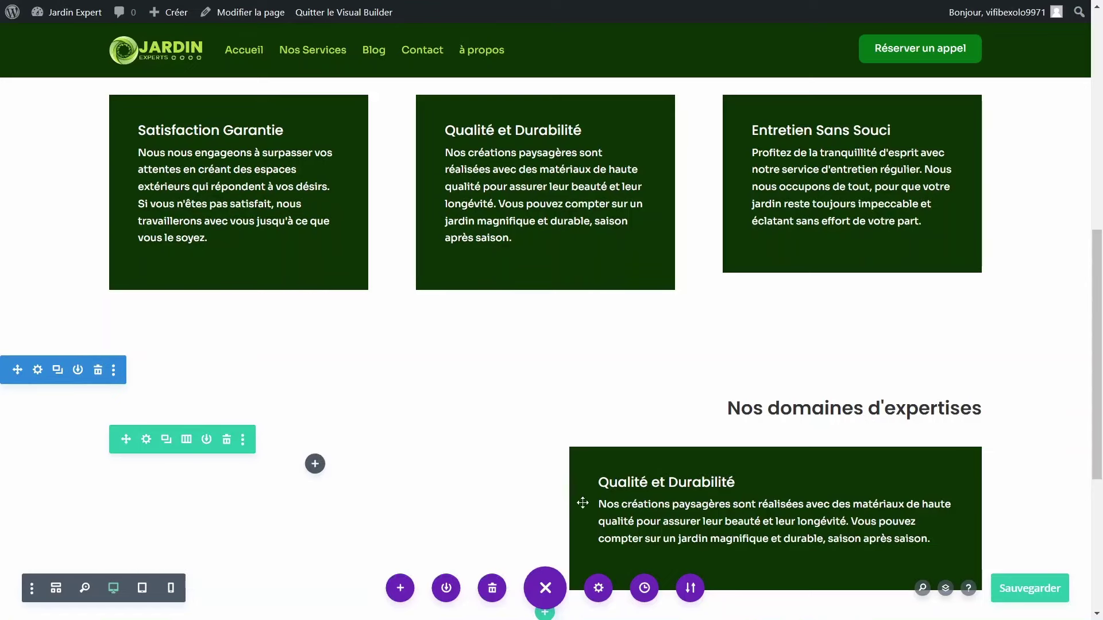
mouse_move(745, 485)
left_click(811, 484)
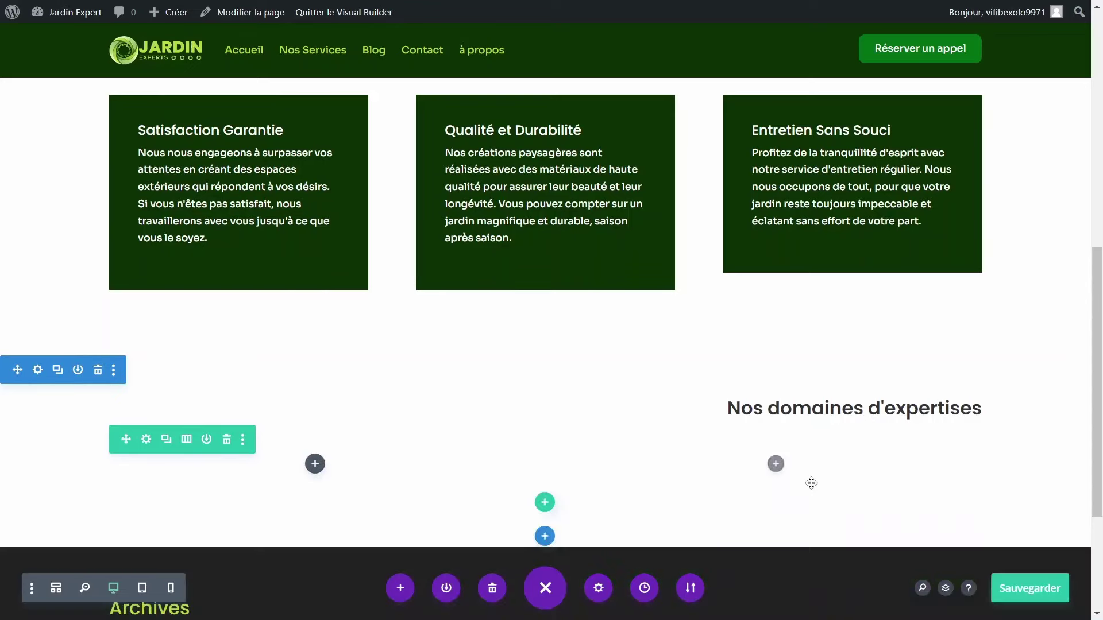
scroll(632, 387, "up", 5)
scroll(632, 386, "down", 8)
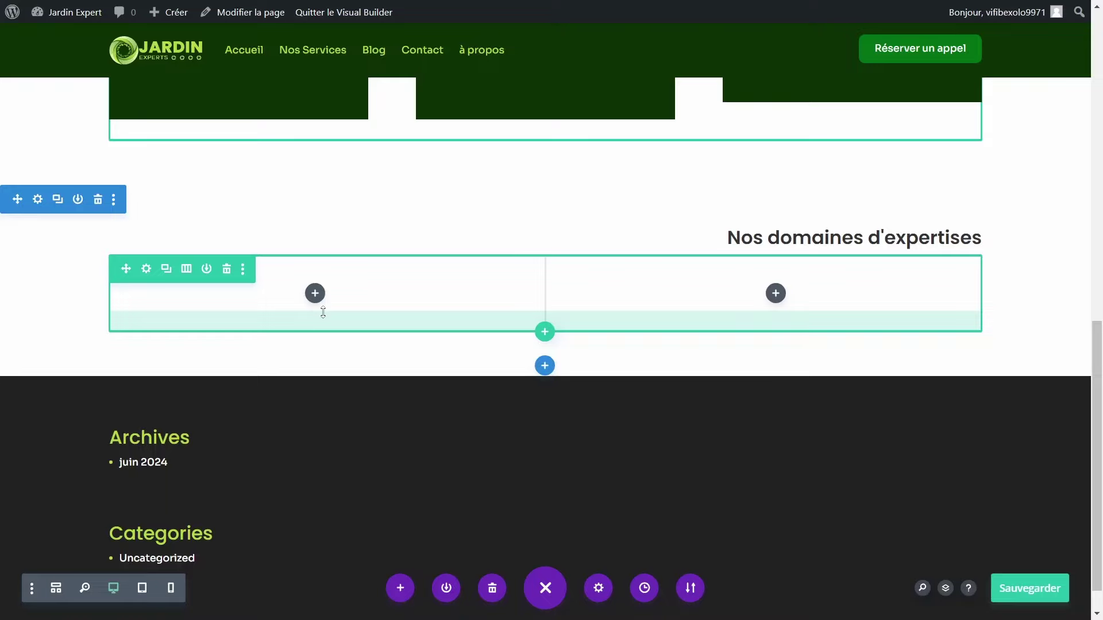
scroll(782, 279, "up", 4)
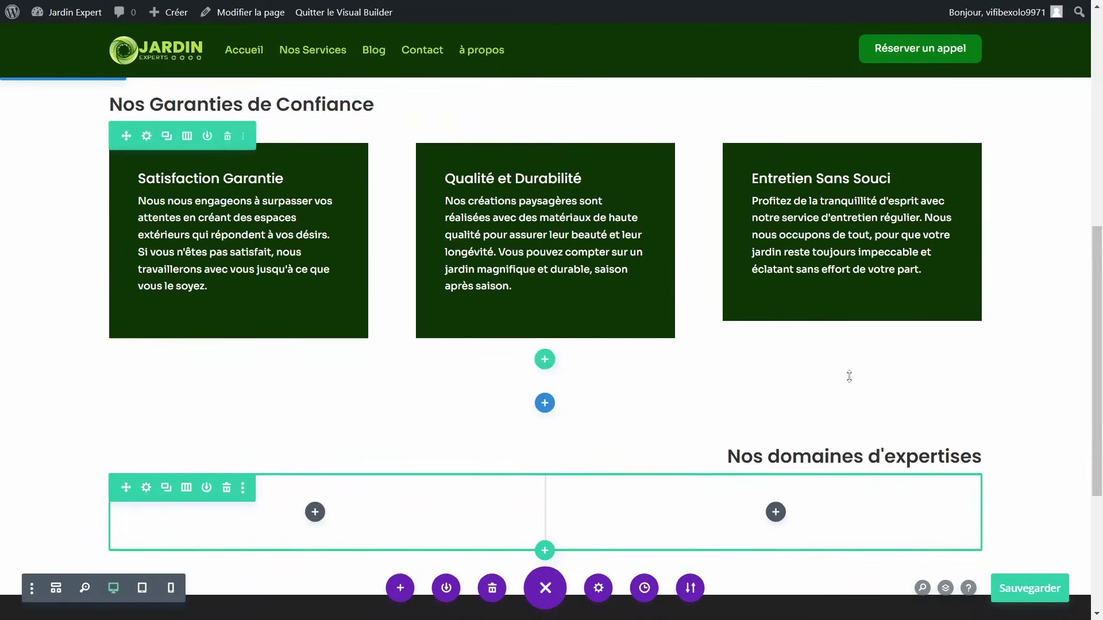
triple_click(889, 458)
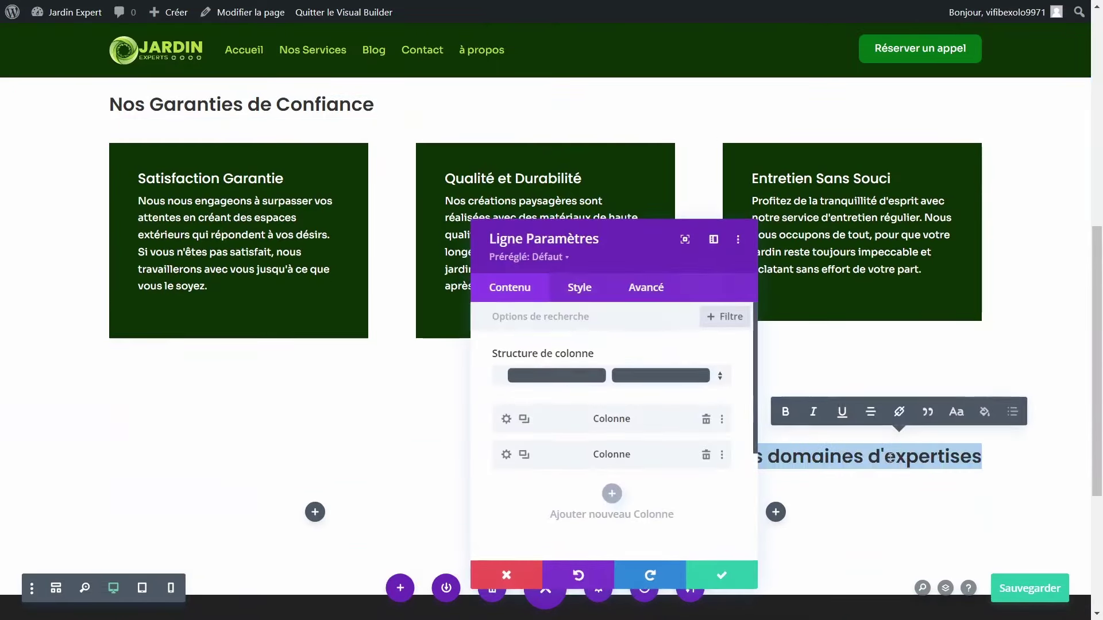
double_click(889, 458)
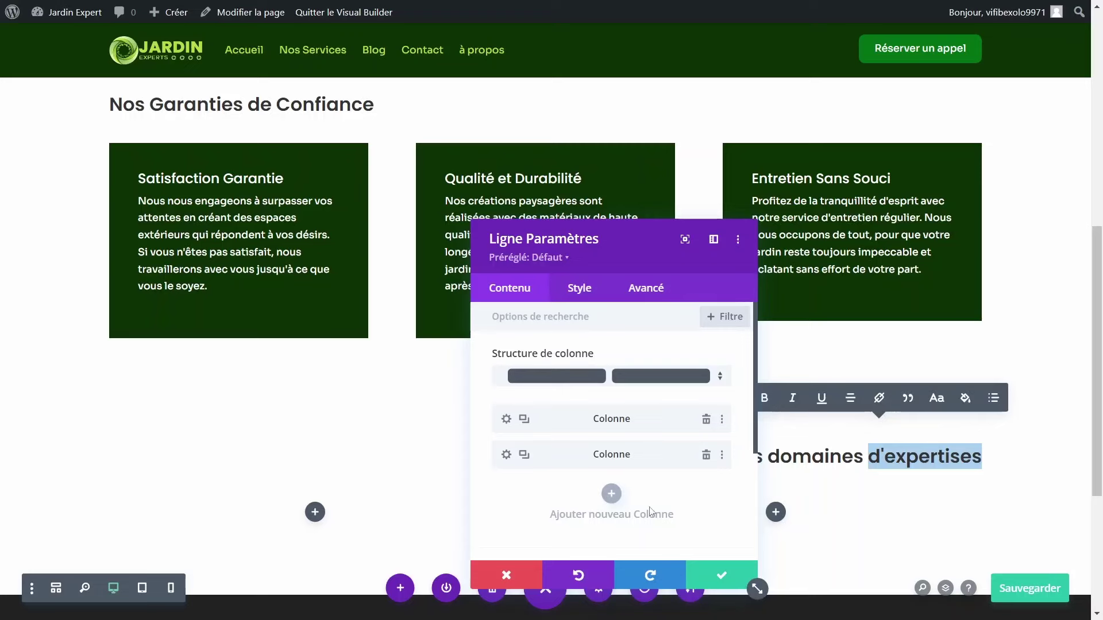
left_click(513, 576)
Step: Set the Heading 2 weight of the "Nos Garanties de Confiance" title to Texte en gras
scroll(394, 300, "up", 4)
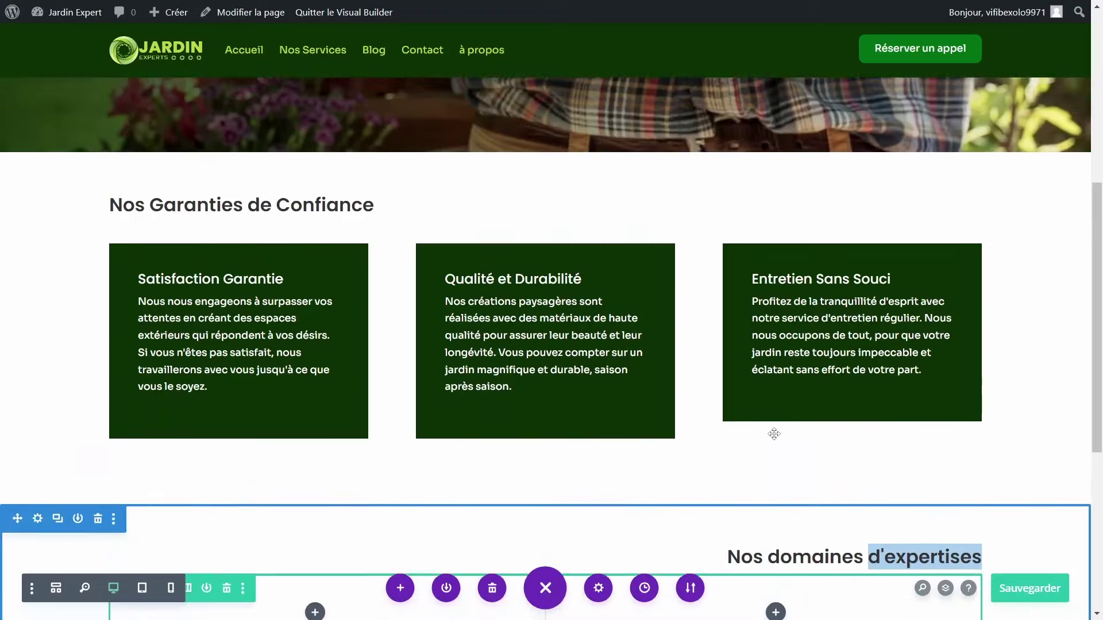
left_click(547, 310)
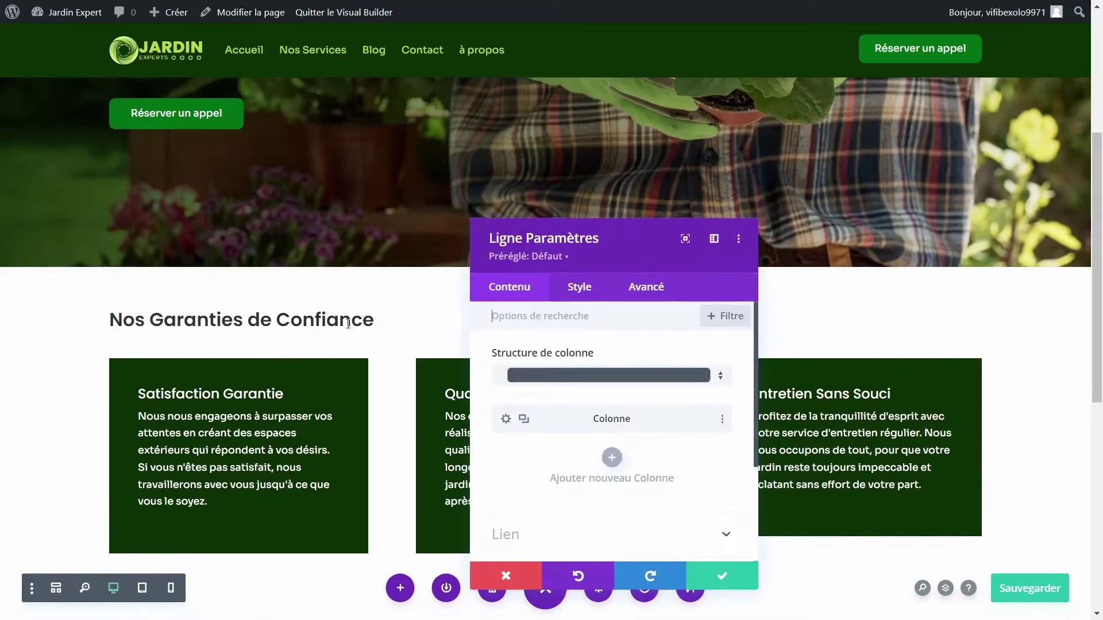
left_click(580, 288)
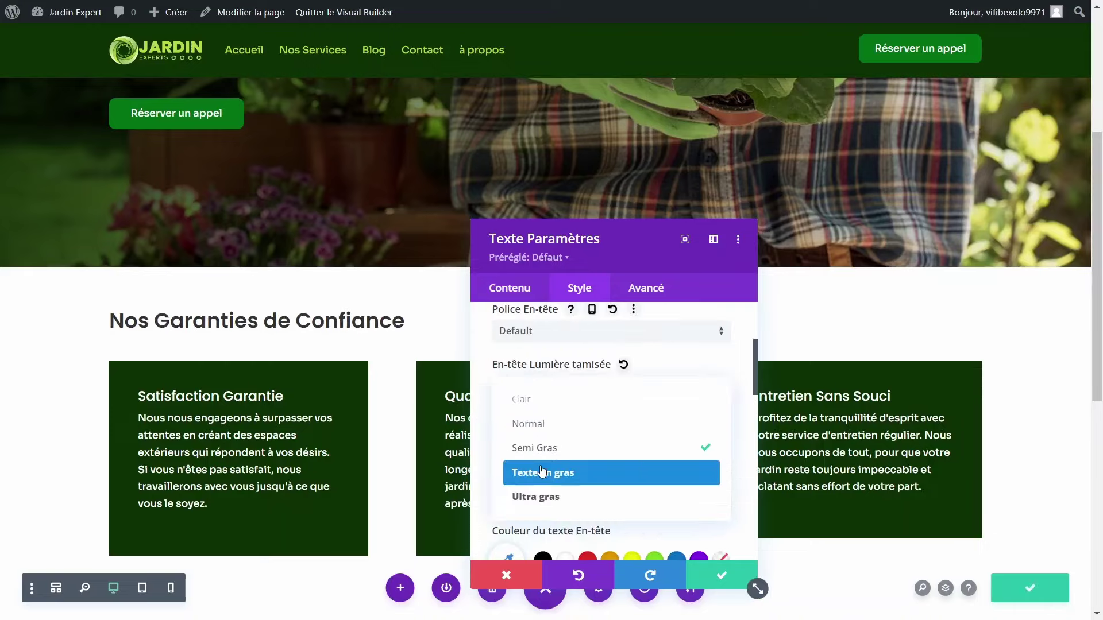
left_click(542, 471)
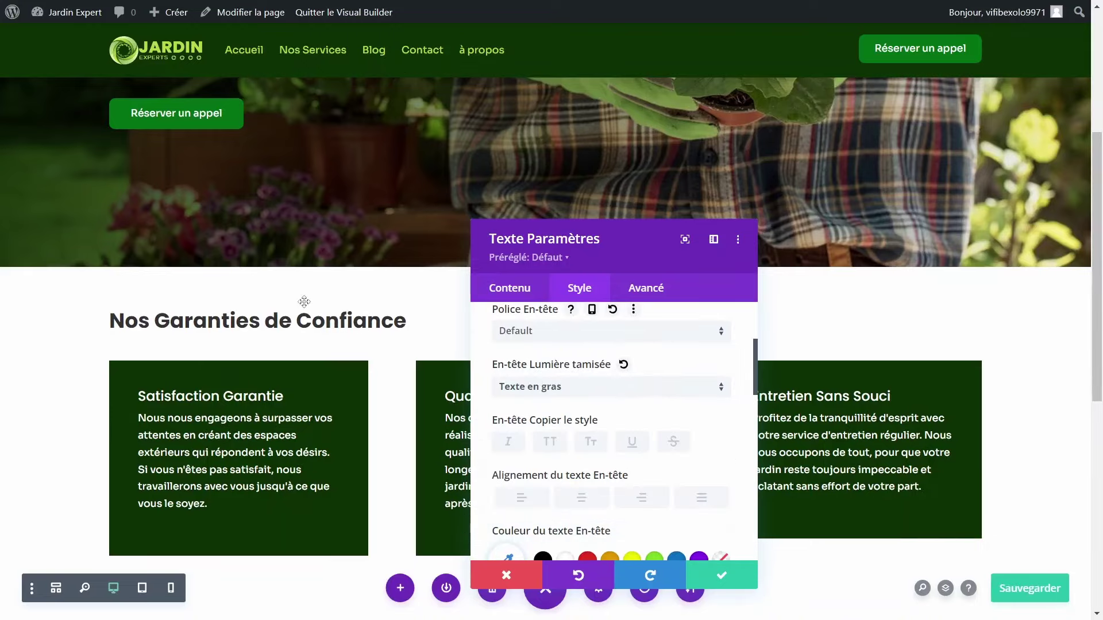
scroll(304, 301, "up", 4)
scroll(322, 270, "down", 3)
scroll(335, 235, "up", 3)
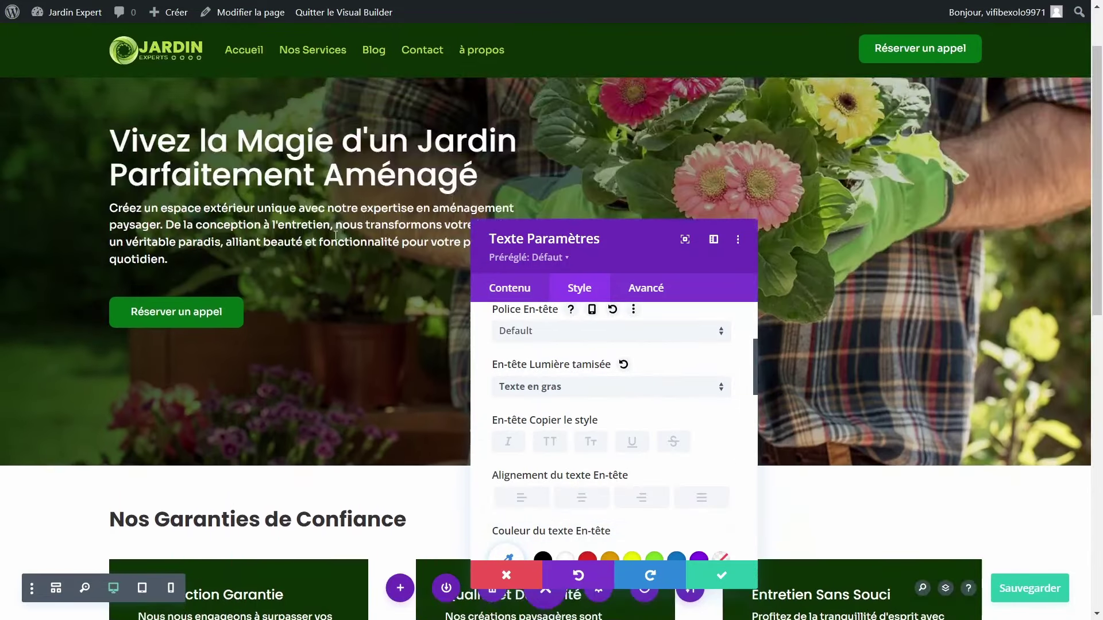
Step: Confirm the text settings of the "Nos Garanties de Confiance" title
scroll(470, 445, "down", 5)
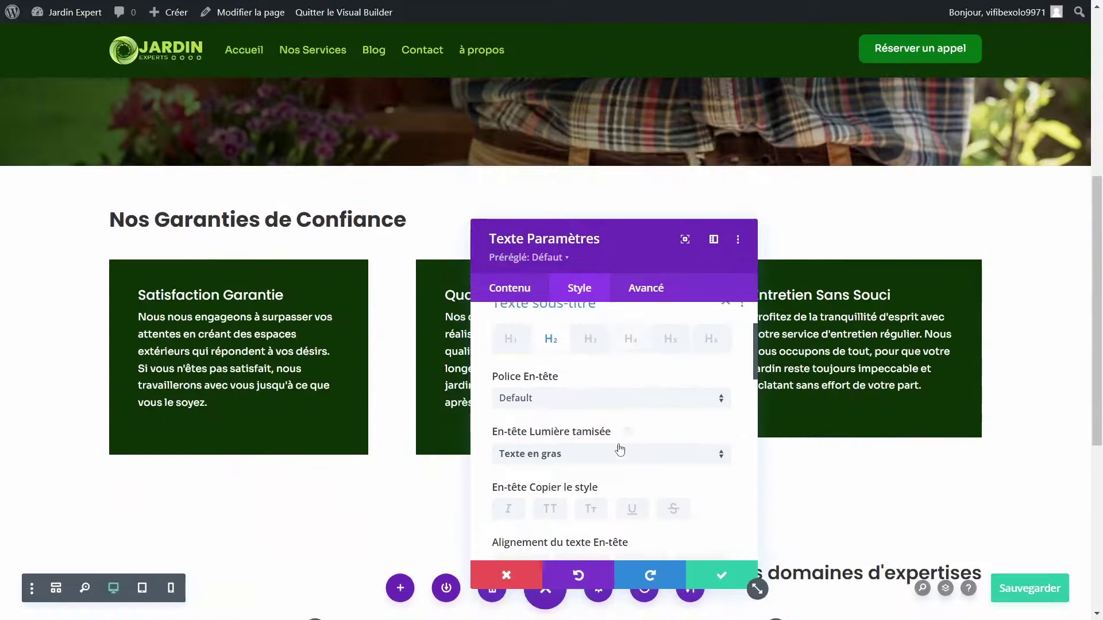
scroll(621, 447, "down", 4)
scroll(620, 448, "down", 1)
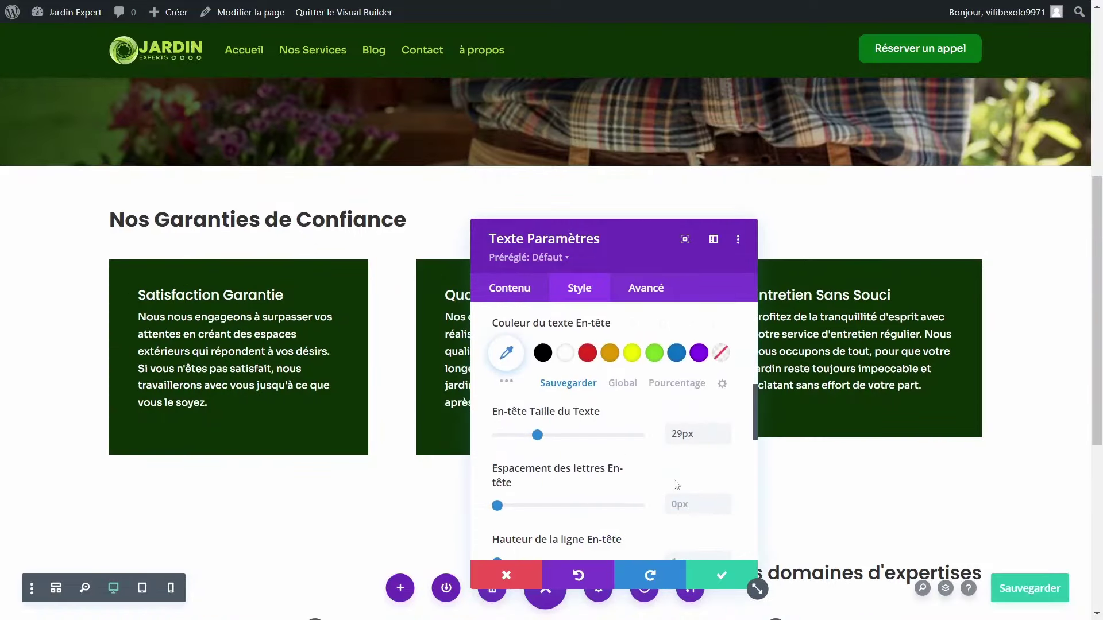
left_click(719, 576)
Step: Make the "Nos domaines d'expertises" title bold and confirm its settings
left_click(146, 545)
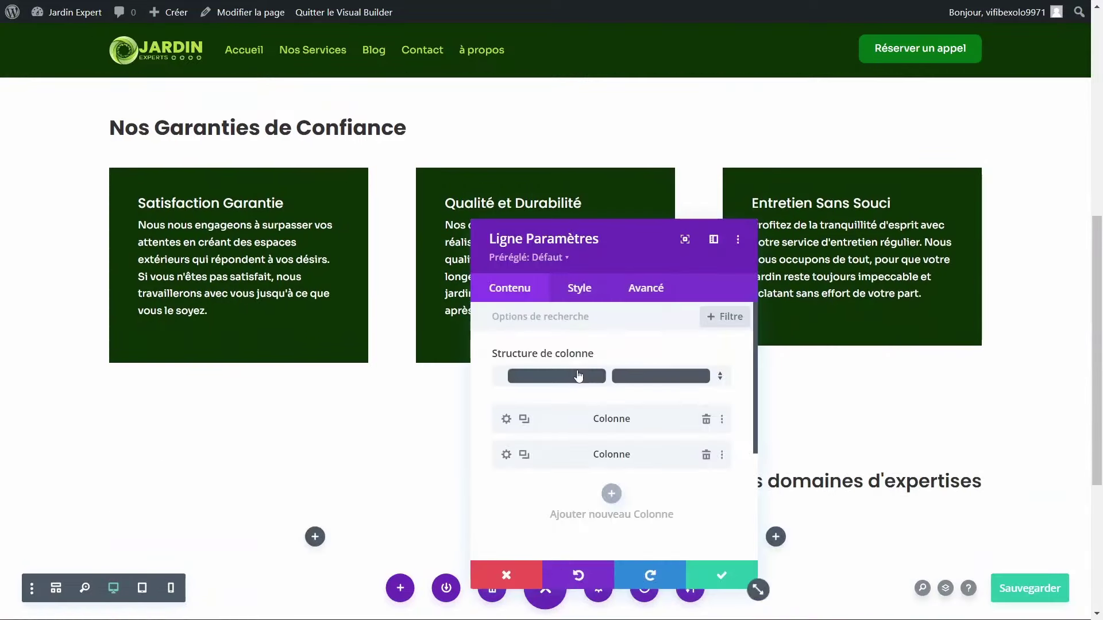
left_click(570, 287)
left_click(721, 575)
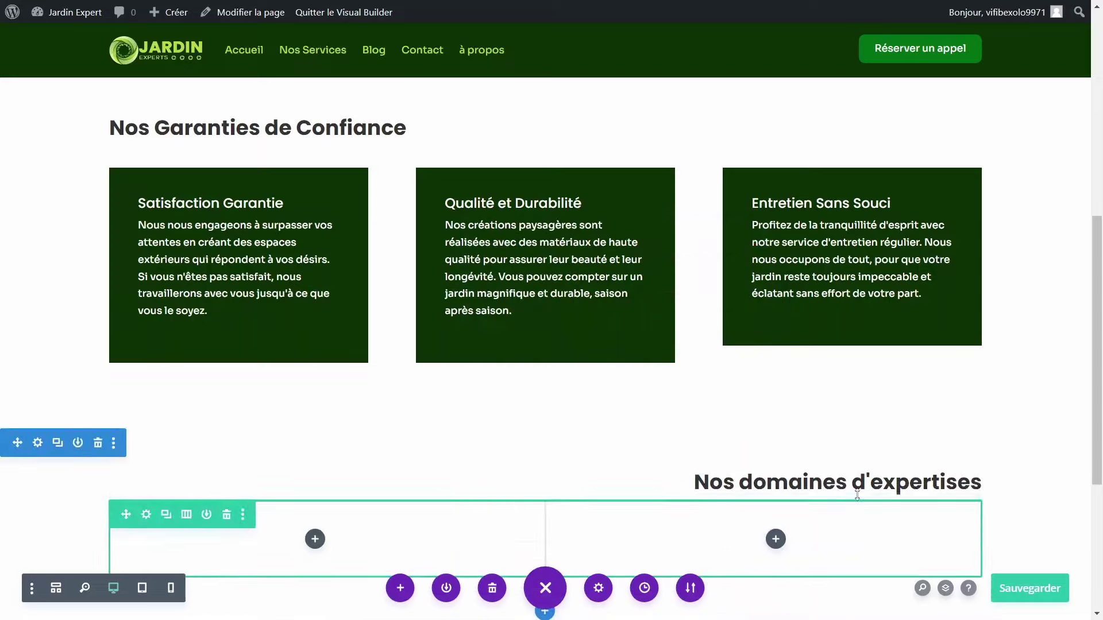
Step: Set the title weight of the hero header "Vivez la Magie d'un Jardin Parfaitement Aménagé" to Texte en gras
scroll(856, 494, "up", 7)
scroll(857, 494, "down", 3)
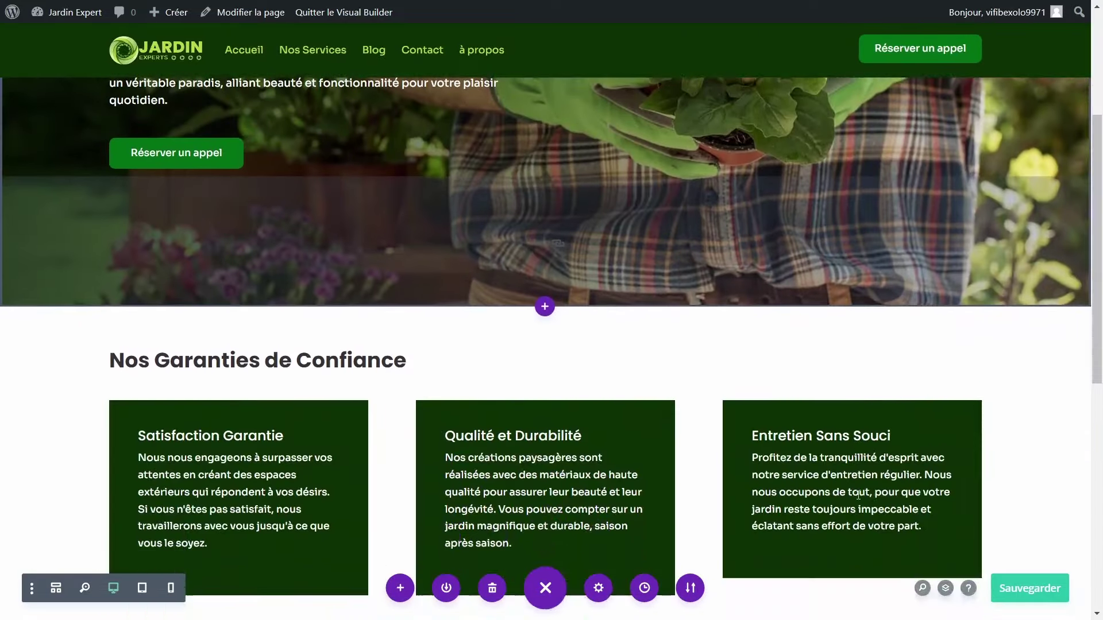
scroll(470, 244, "up", 4)
left_click(432, 237)
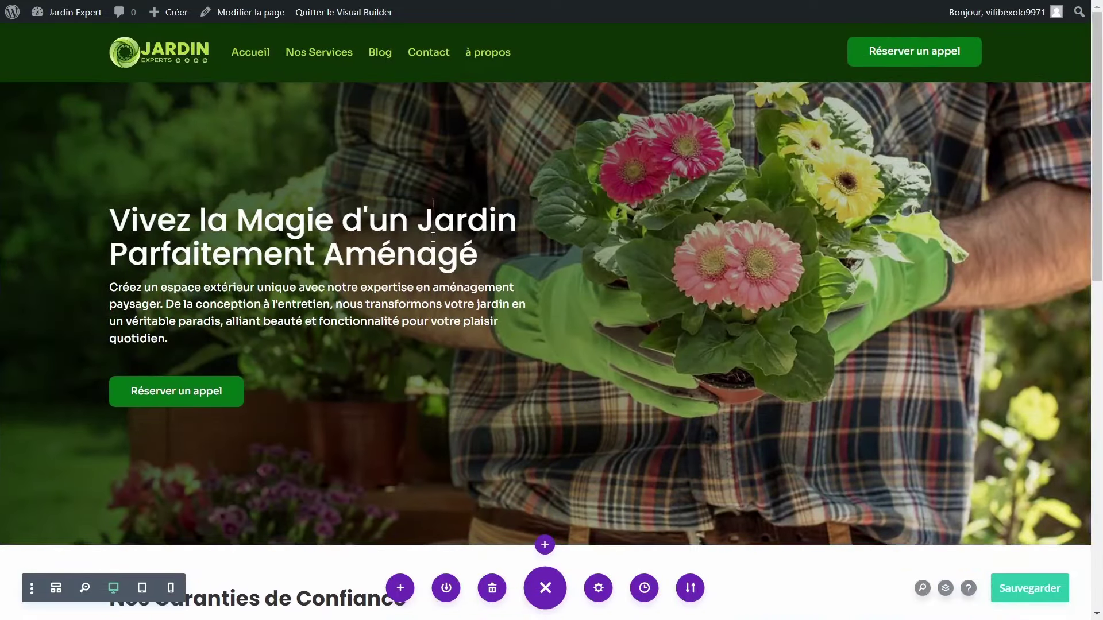
double_click(432, 236)
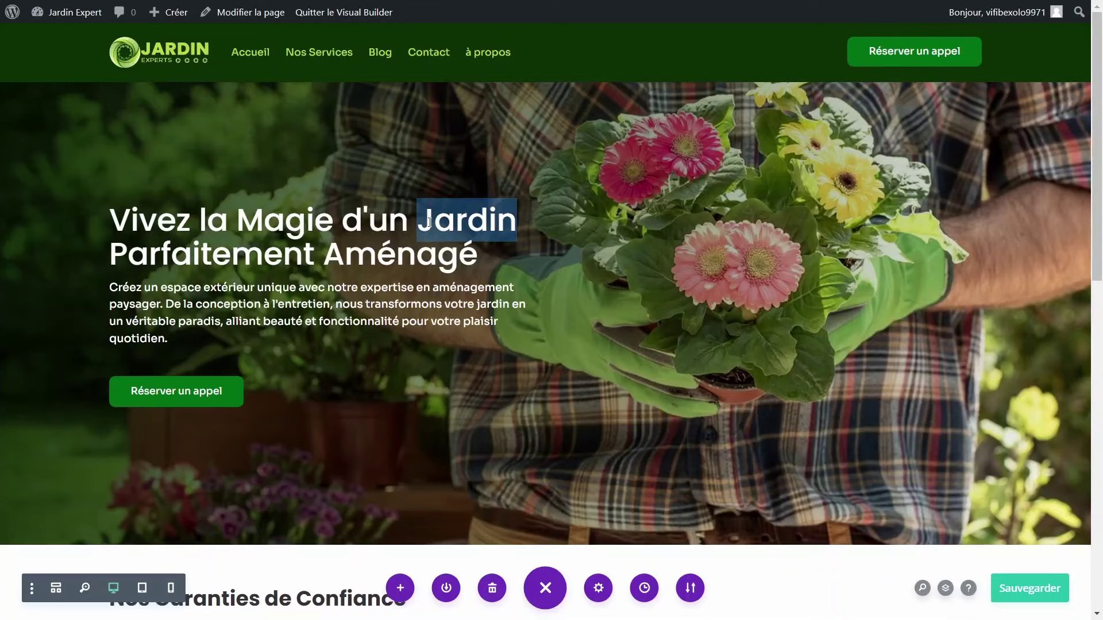
left_click(551, 144)
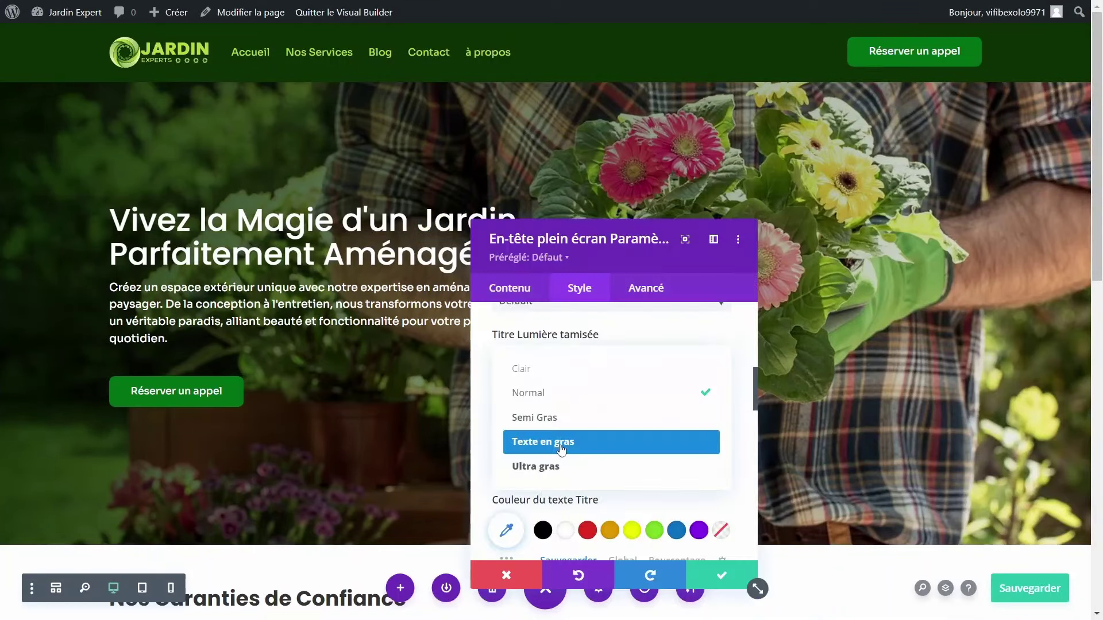
left_click(561, 446)
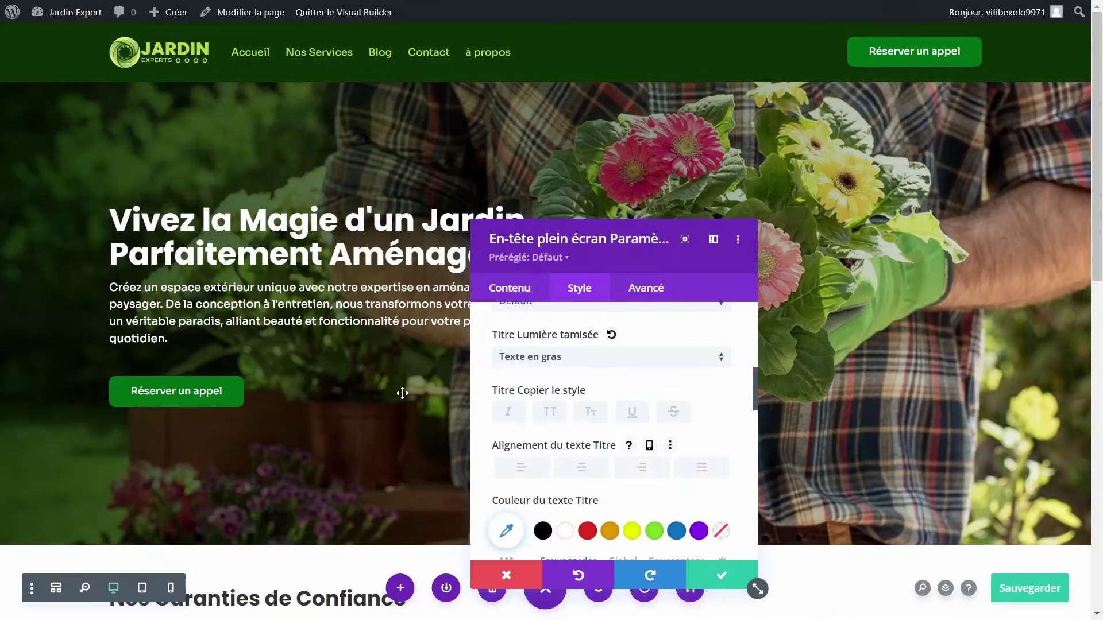
left_click_drag(609, 241, 819, 159)
scroll(829, 363, "down", 1)
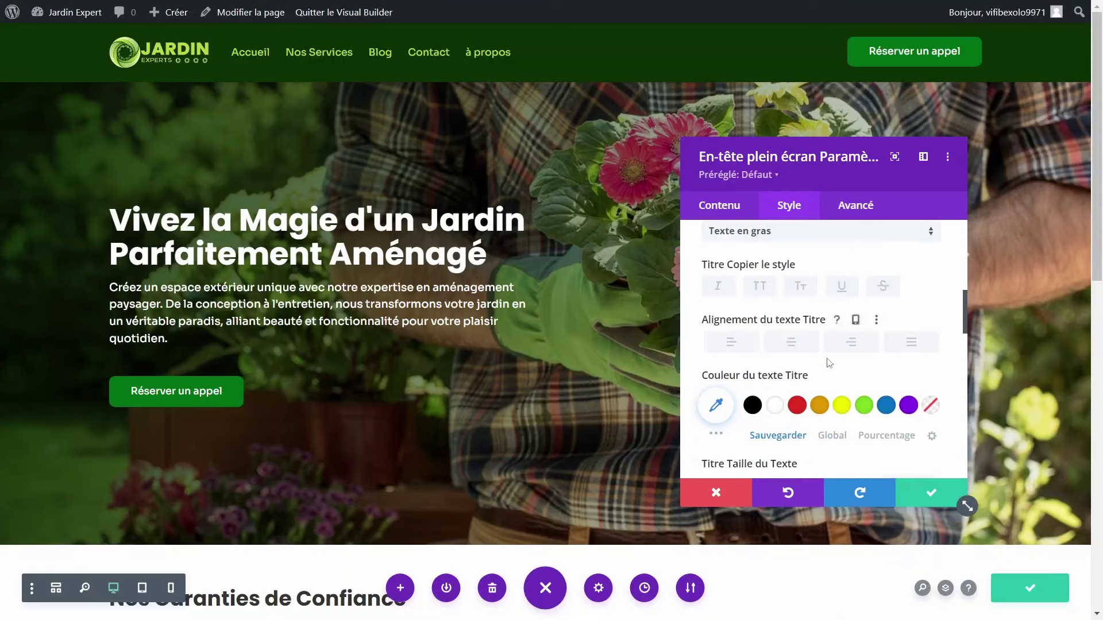
Step: Insert an Appel d'action module in the first column of the row under "Nos domaines d'expertises"
scroll(828, 362, "down", 5)
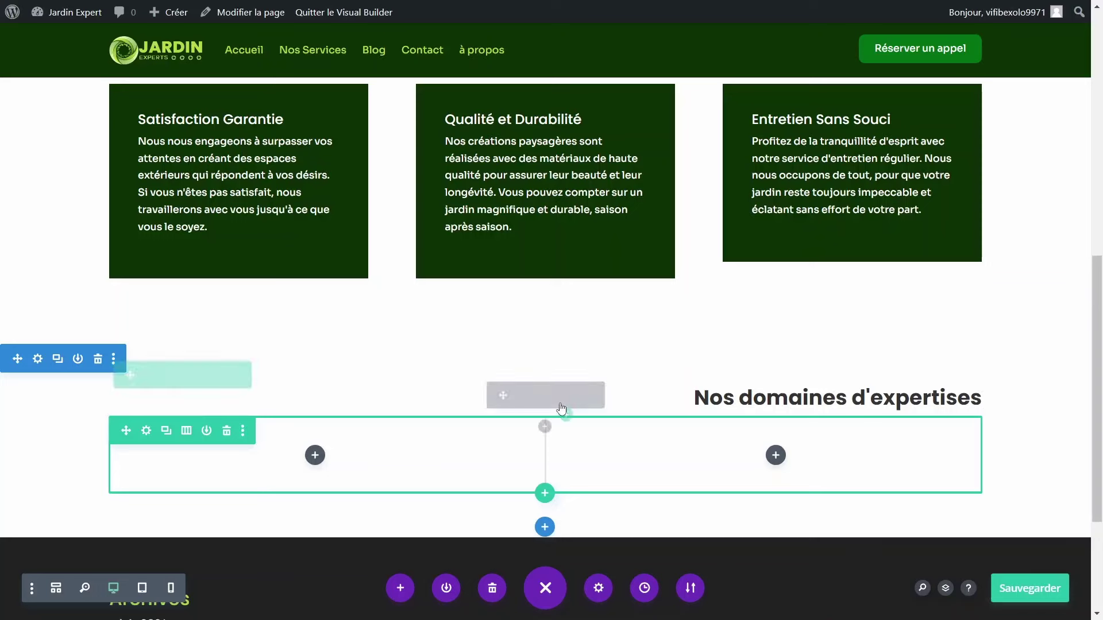
left_click(323, 469)
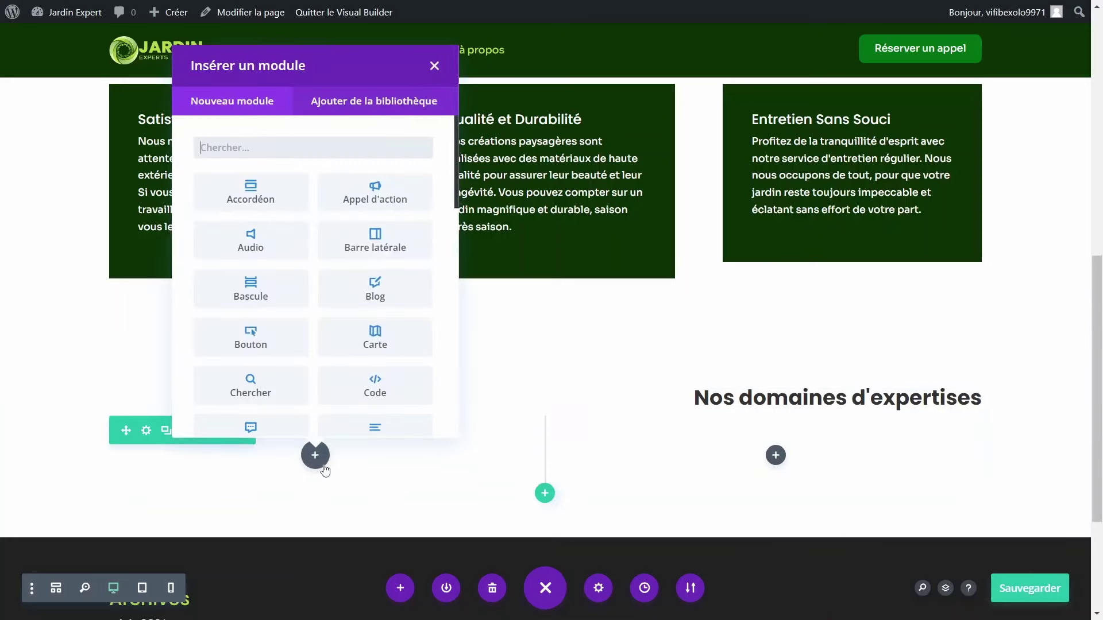
type("appel")
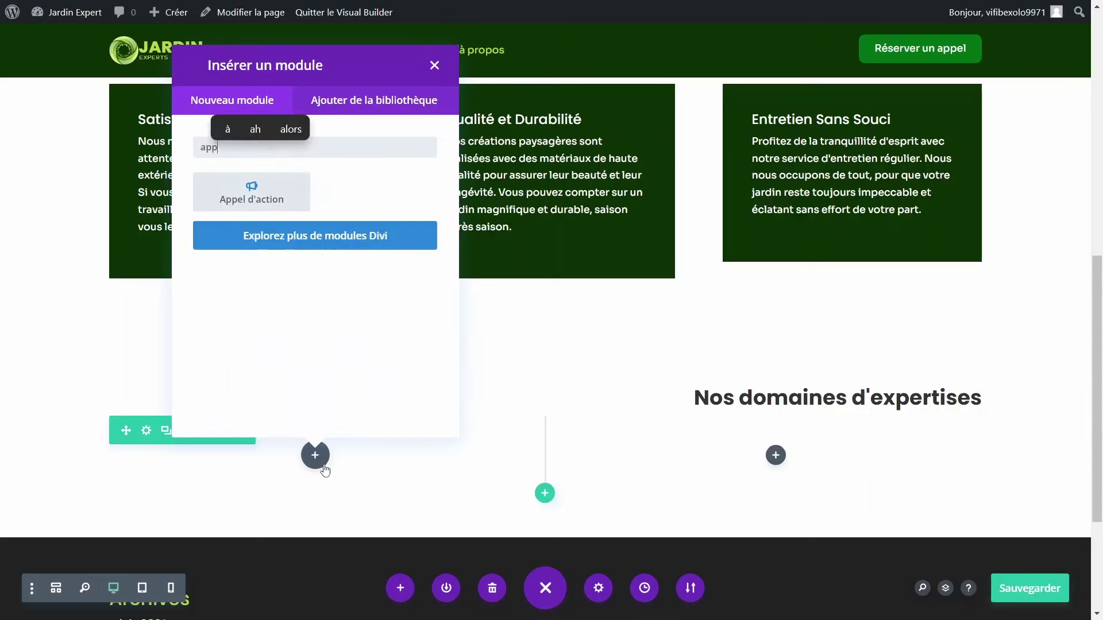
left_click(261, 198)
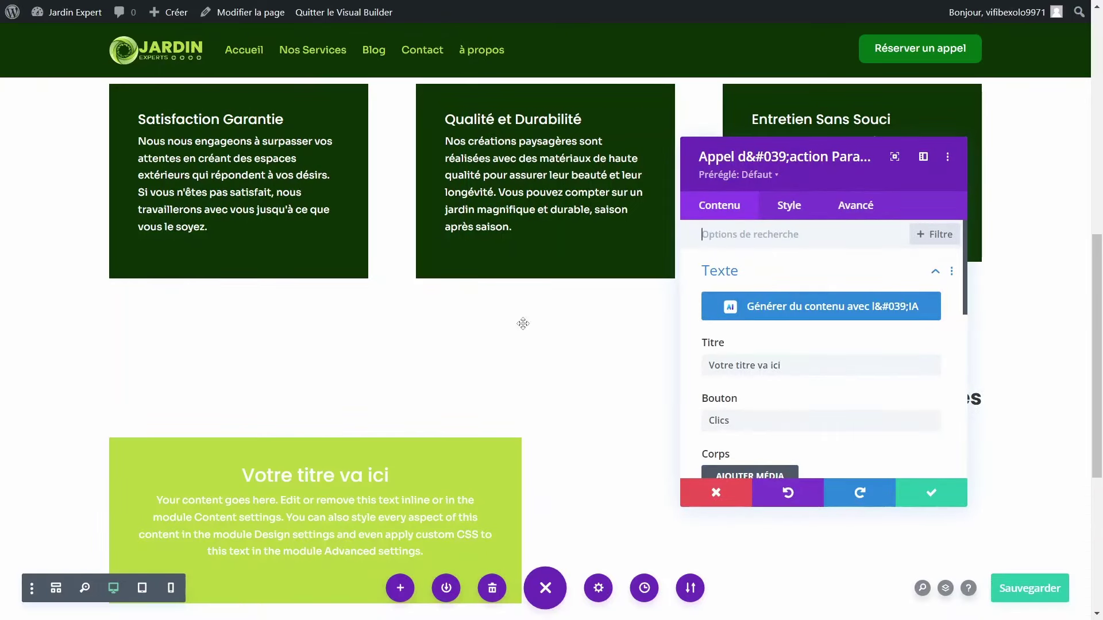
Step: Remove the lime green background colour from the new Appel d'action module
left_click(719, 271)
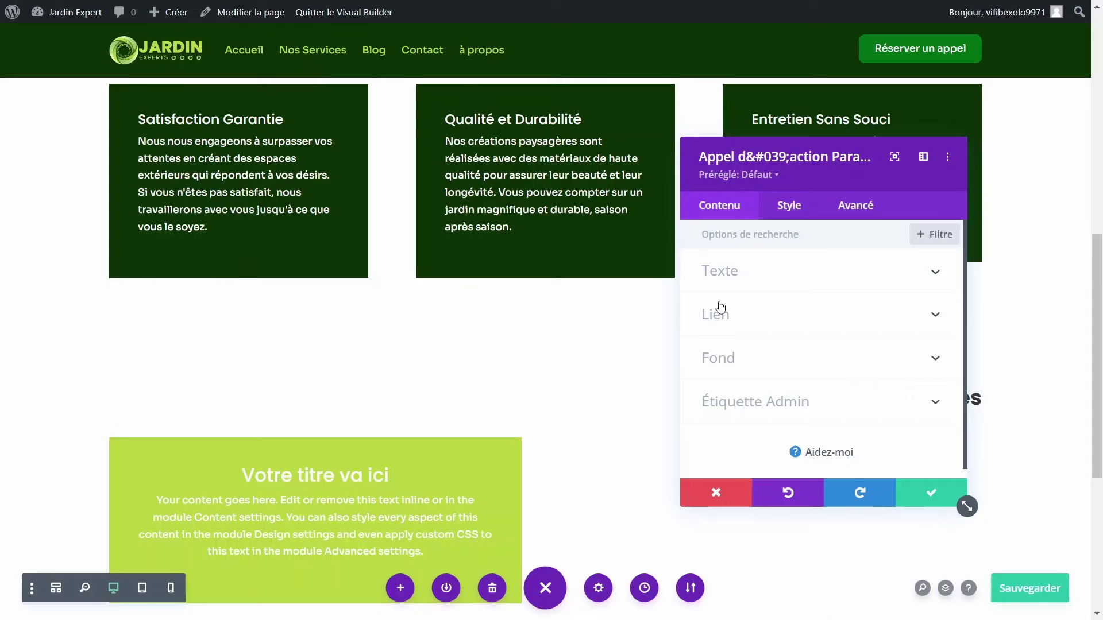
left_click(730, 368)
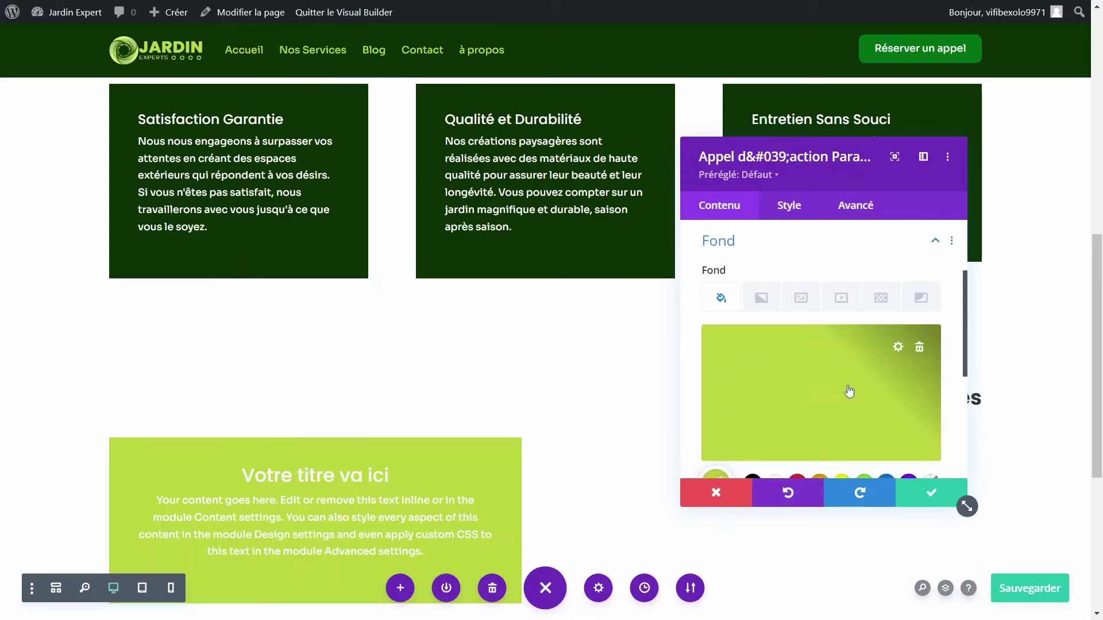
left_click(919, 347)
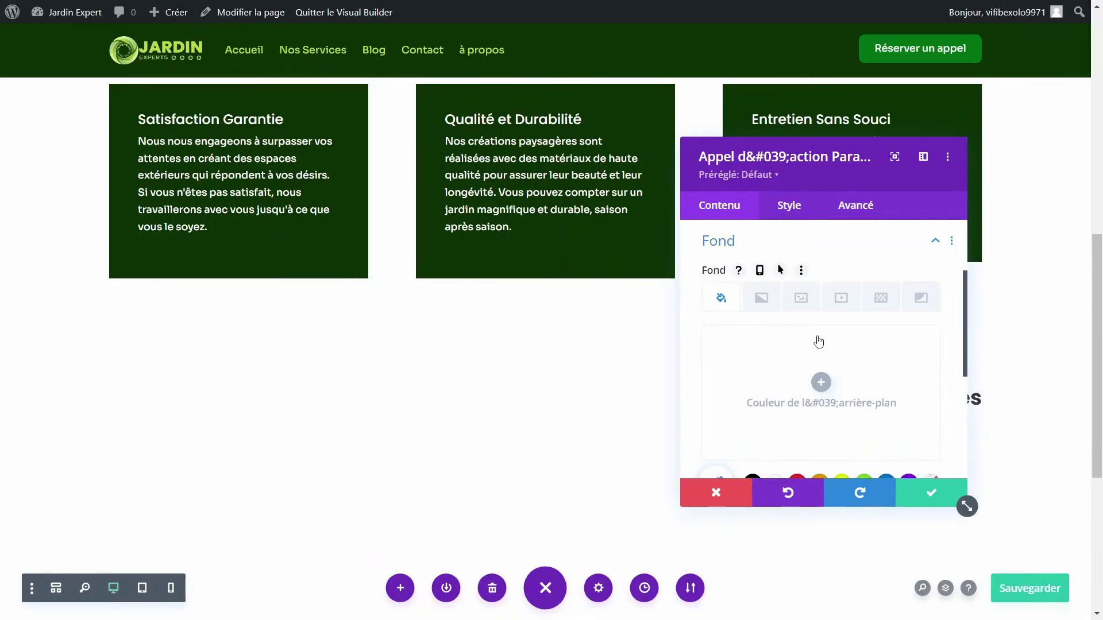
Step: Set the hedge-trimming photo 869073.jpg from the media library as the call-to-action module's background image
left_click(810, 305)
left_click(805, 386)
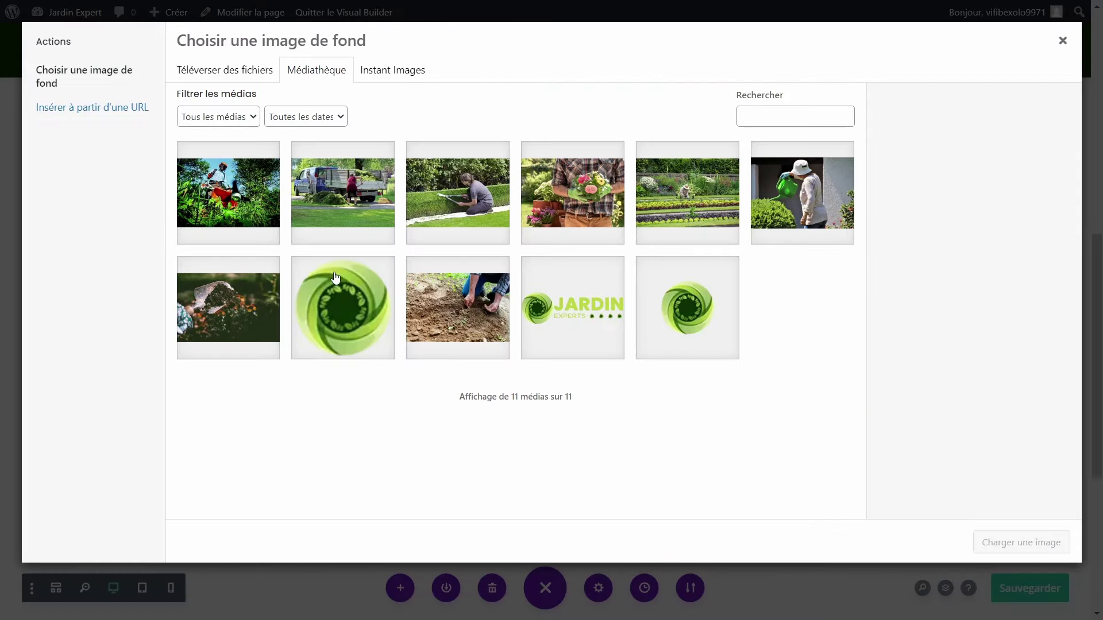
left_click(235, 211)
left_click(433, 222)
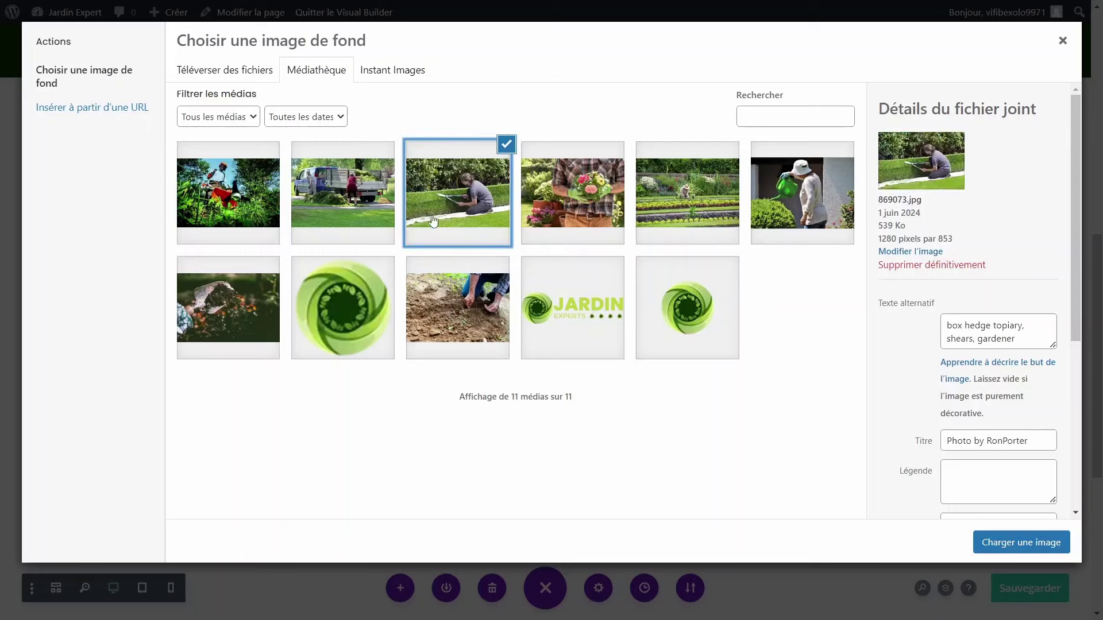
left_click(1015, 544)
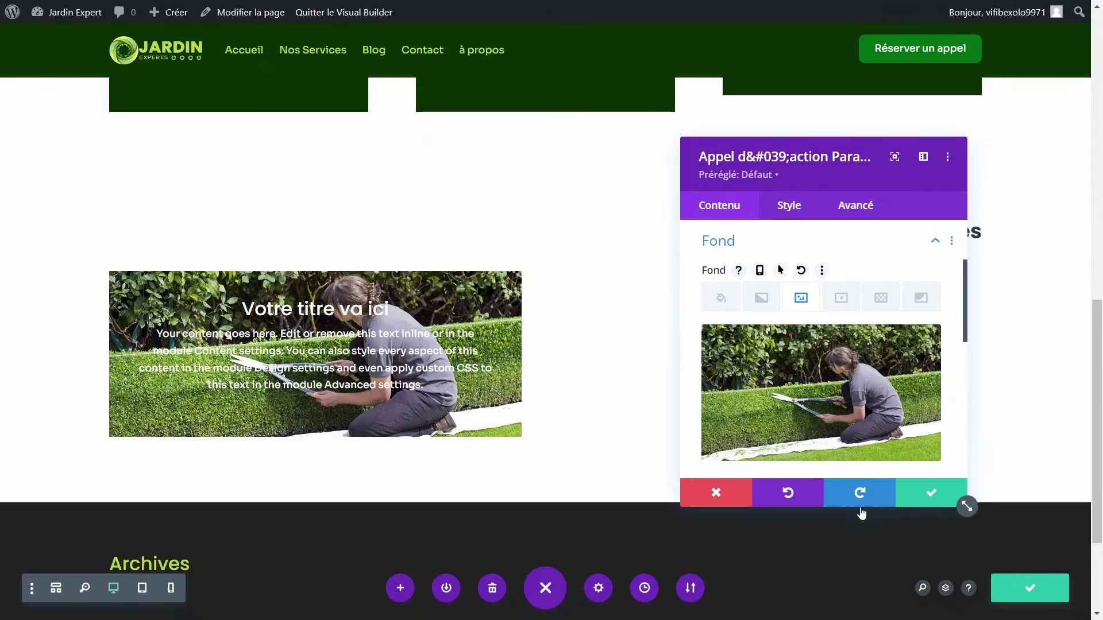
Step: Set the background image blend (Fondu de l'image de fond) of the call-to-action module to Multiplié
scroll(837, 424, "down", 2)
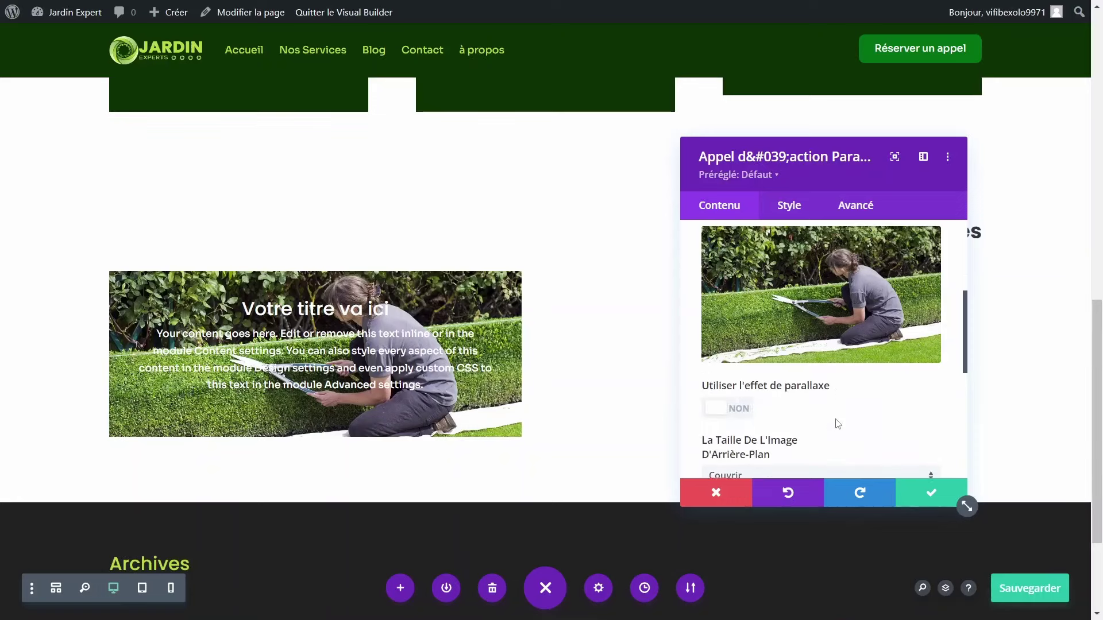
scroll(838, 424, "up", 5)
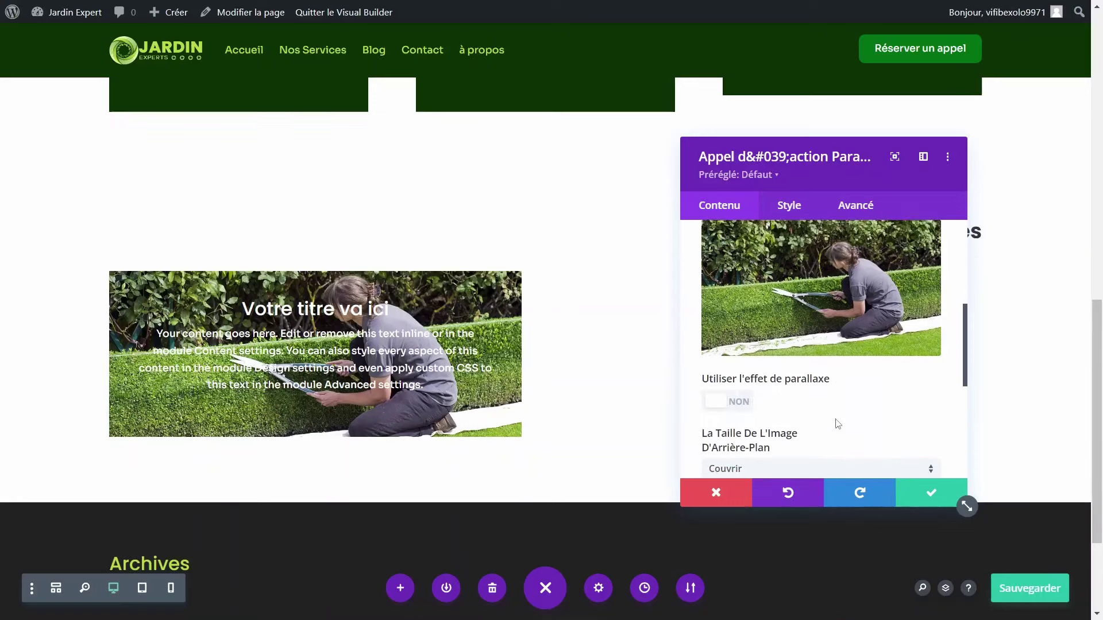
left_click(786, 207)
scroll(756, 371, "down", 2)
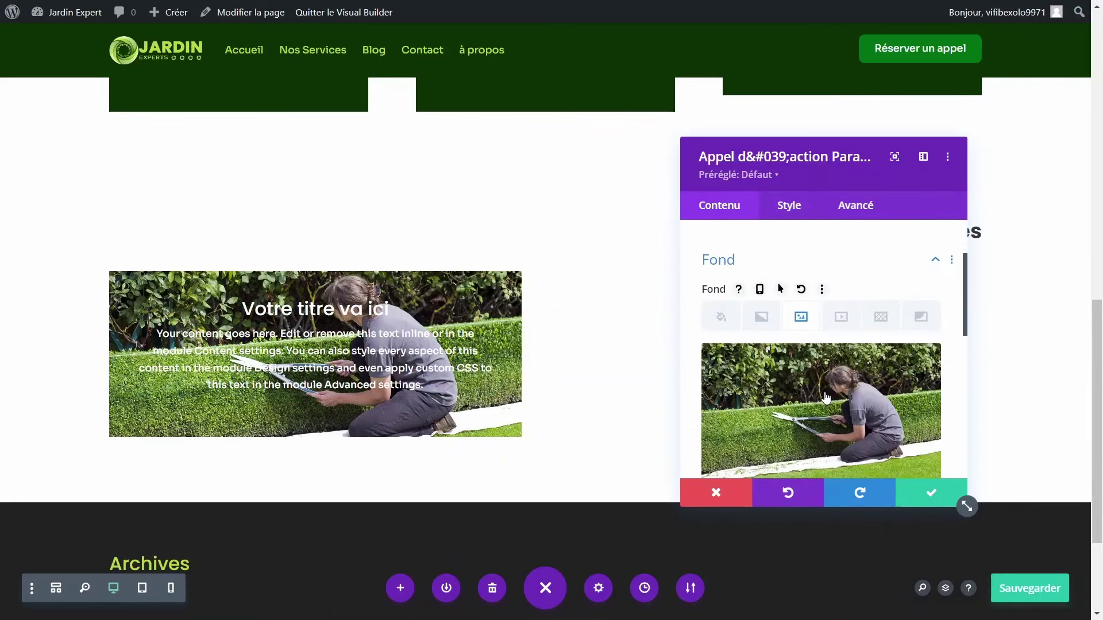
scroll(820, 406, "down", 1)
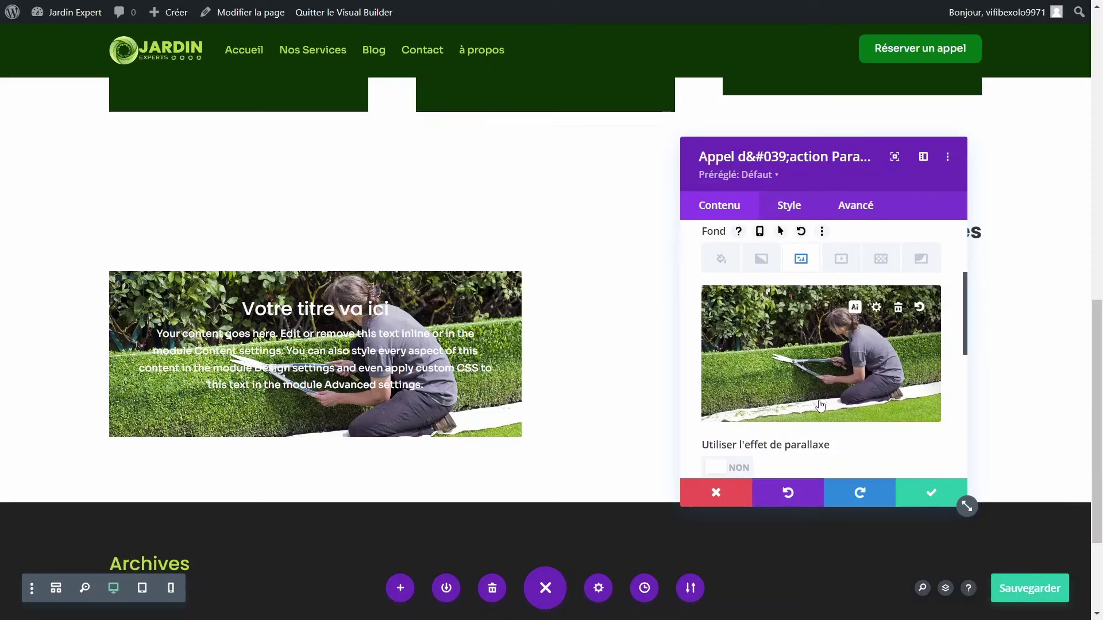
scroll(820, 405, "down", 5)
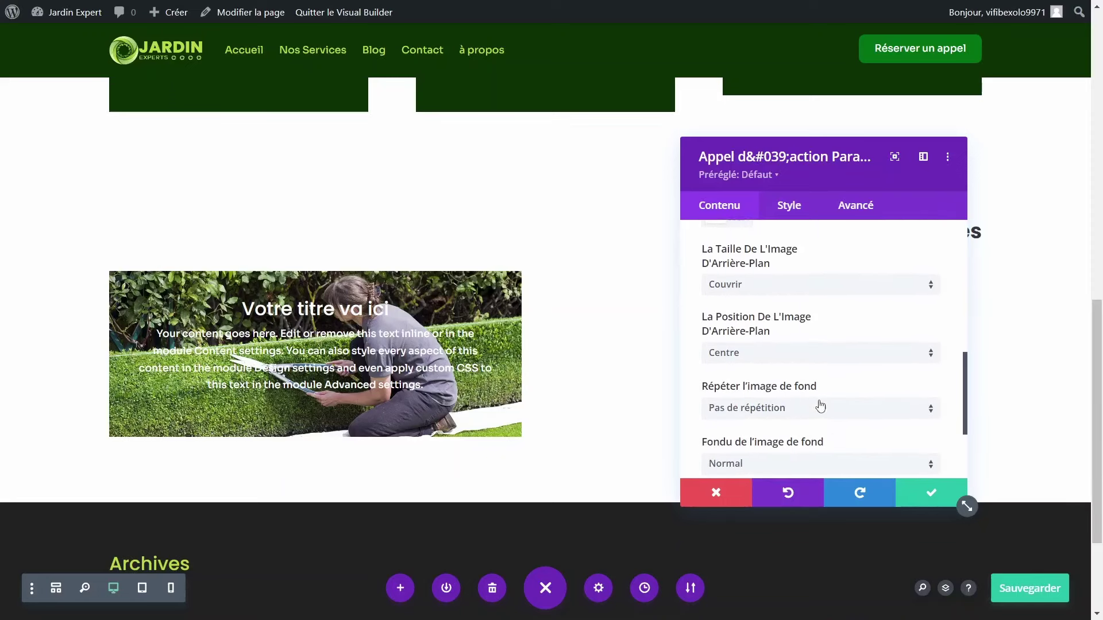
scroll(820, 405, "down", 3)
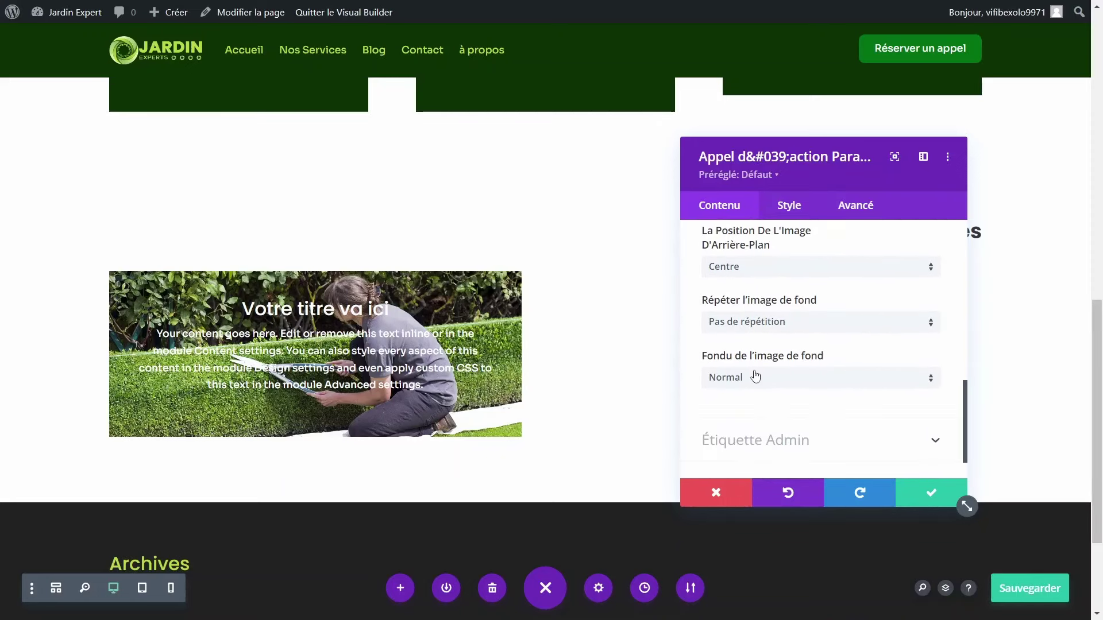
left_click(754, 376)
left_click(738, 180)
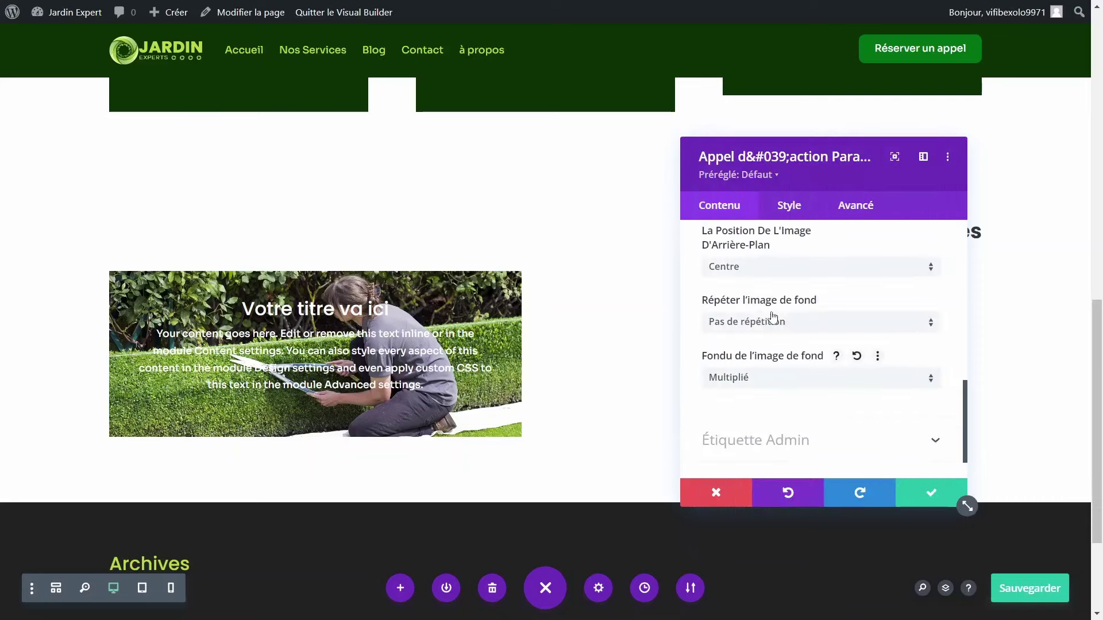
Step: Give the call-to-action module the dark green global colour as its background colour
scroll(776, 376, "up", 8)
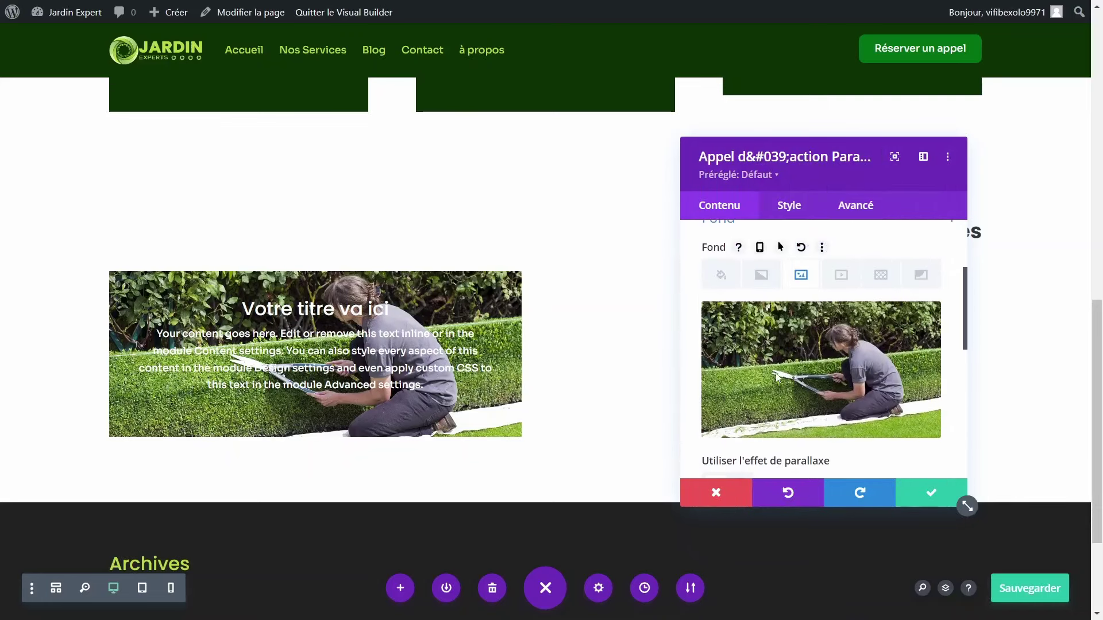
left_click(722, 342)
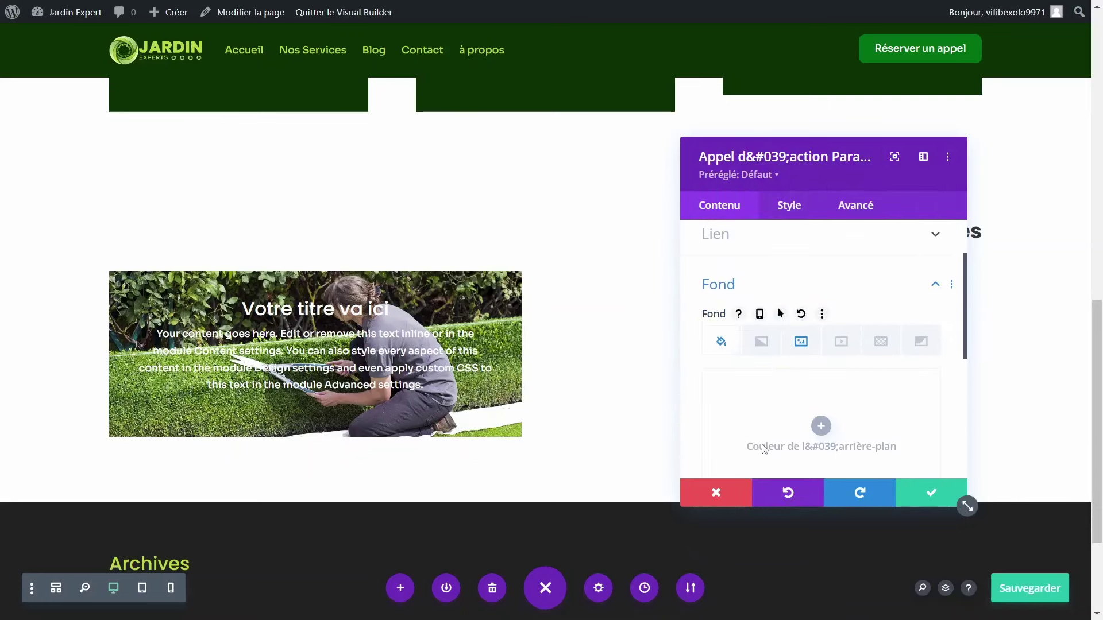
scroll(764, 449, "down", 2)
scroll(764, 449, "down", 2)
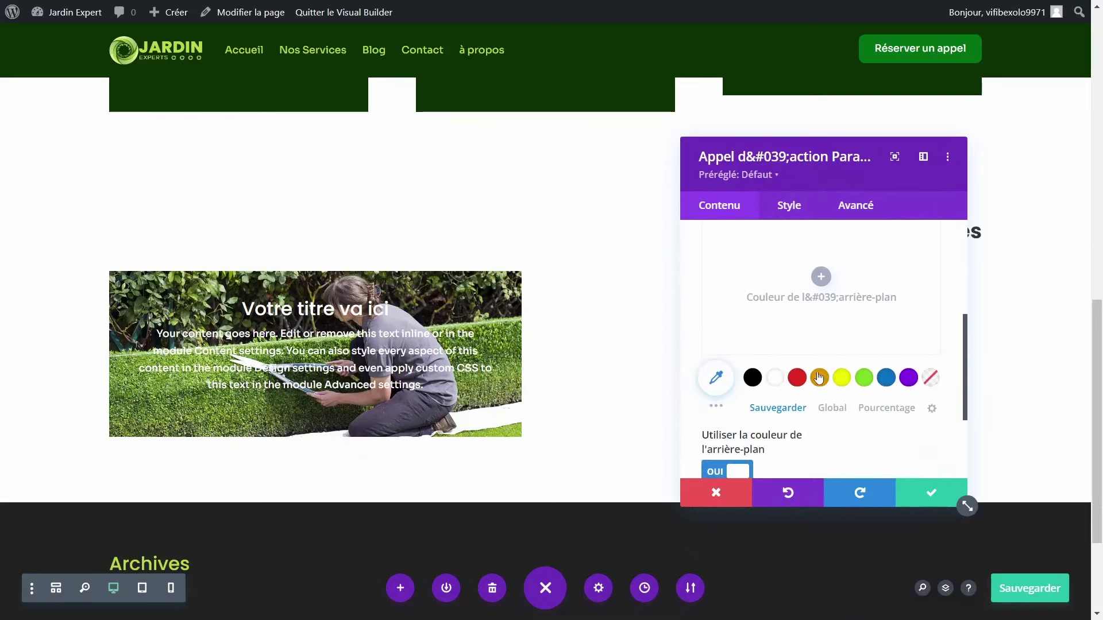
left_click(828, 408)
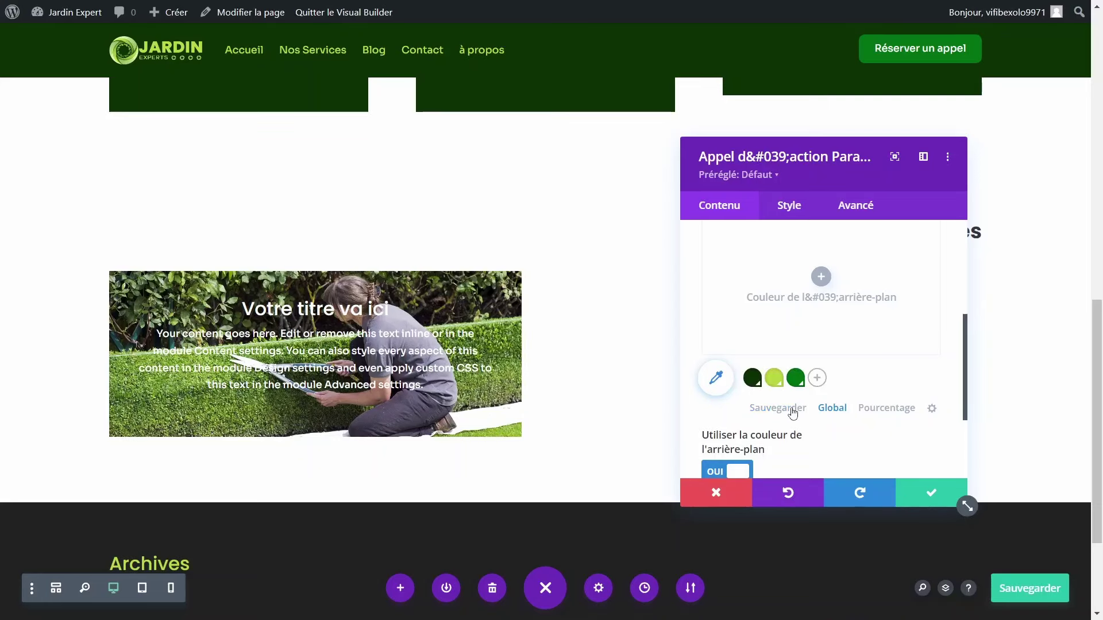
left_click(753, 379)
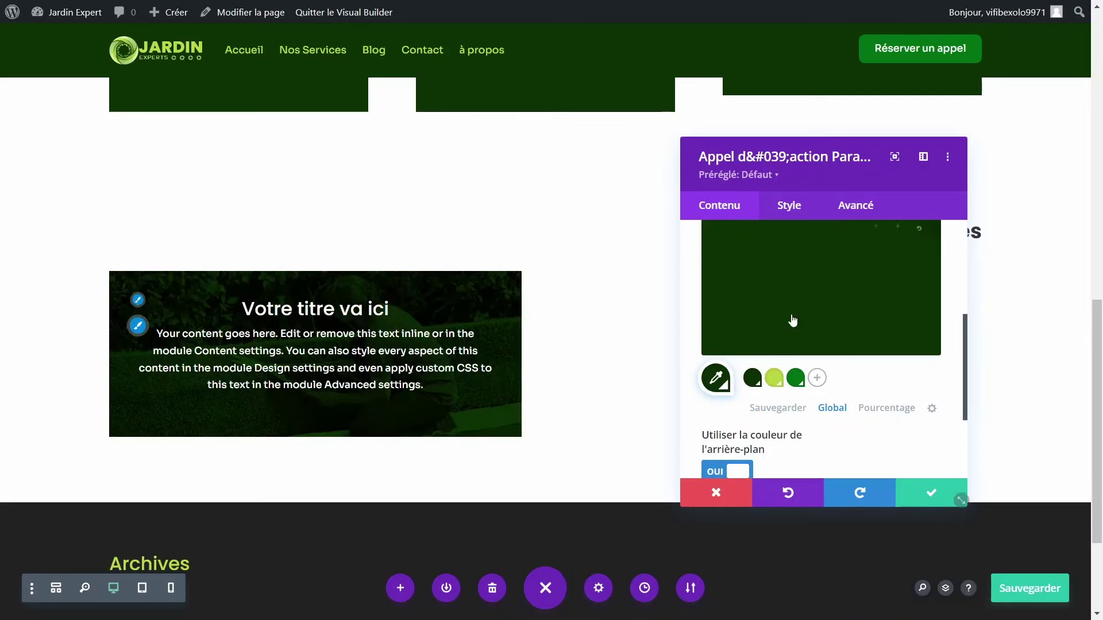
Step: Lower the opacity of the call-to-action module's dark green background colour #0d3004
scroll(867, 317, "up", 1)
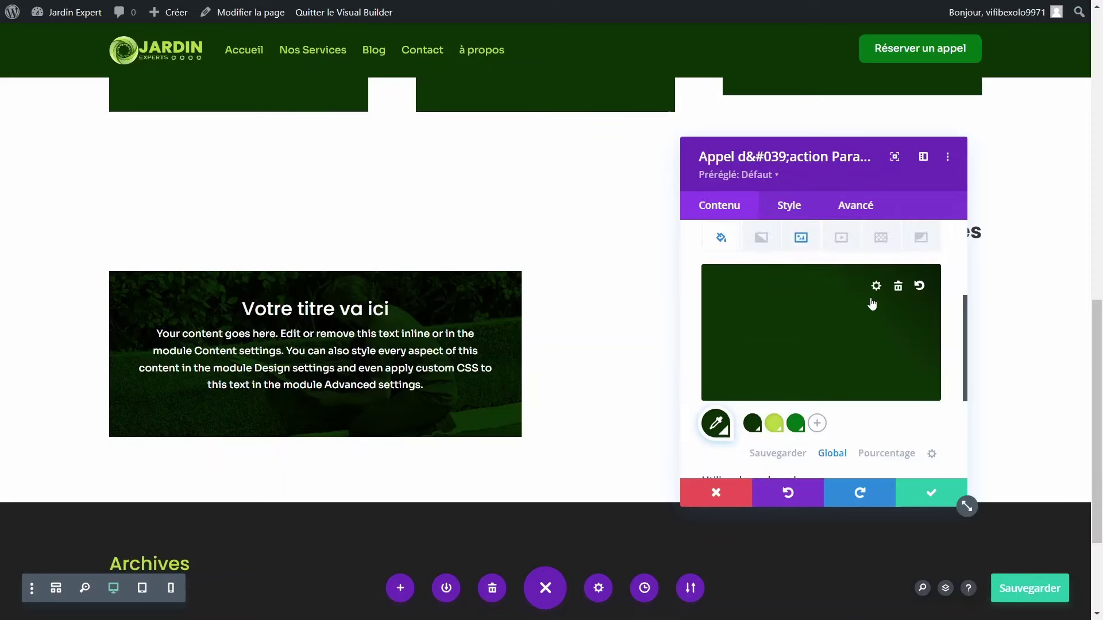
left_click(876, 286)
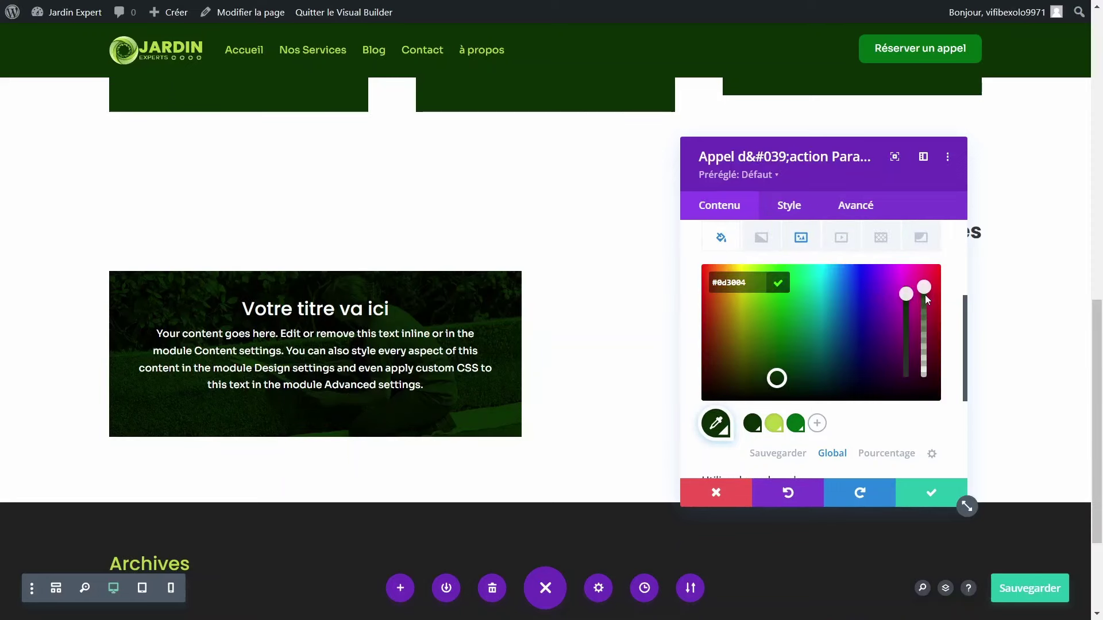
left_click_drag(925, 295, 923, 357)
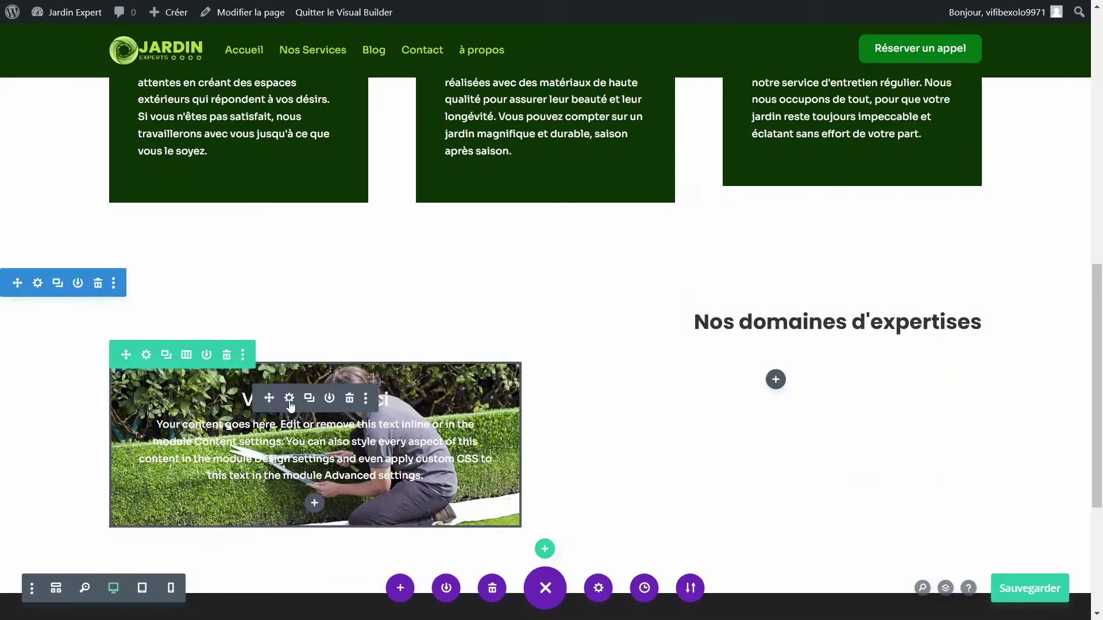
Step: Left-align the text of the hedge-trimming call-to-action module
left_click(290, 395)
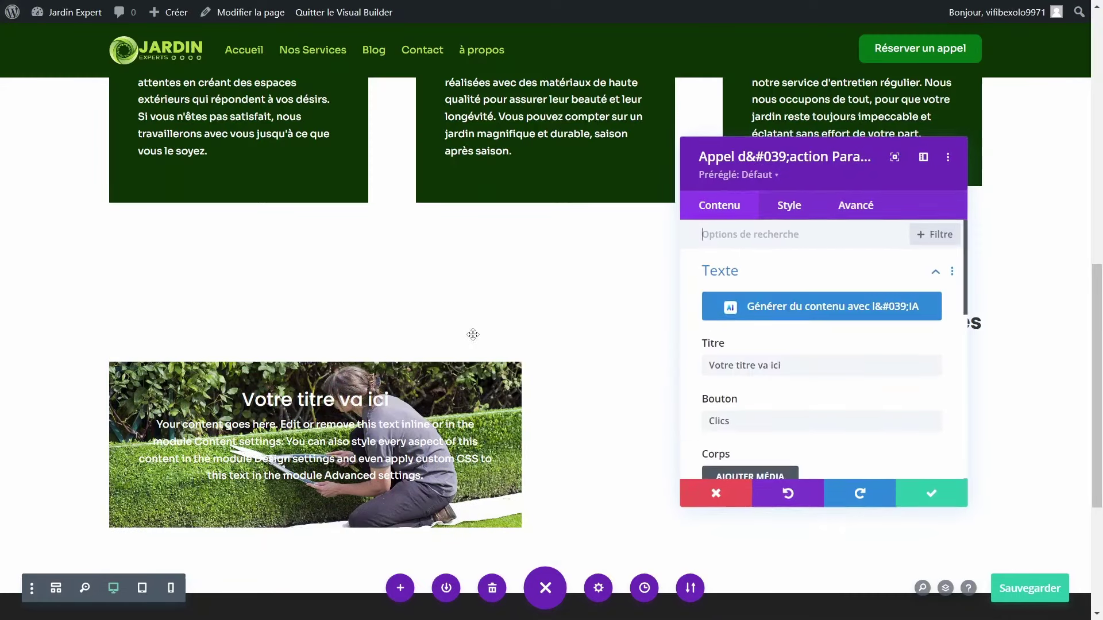
left_click(790, 206)
left_click(747, 276)
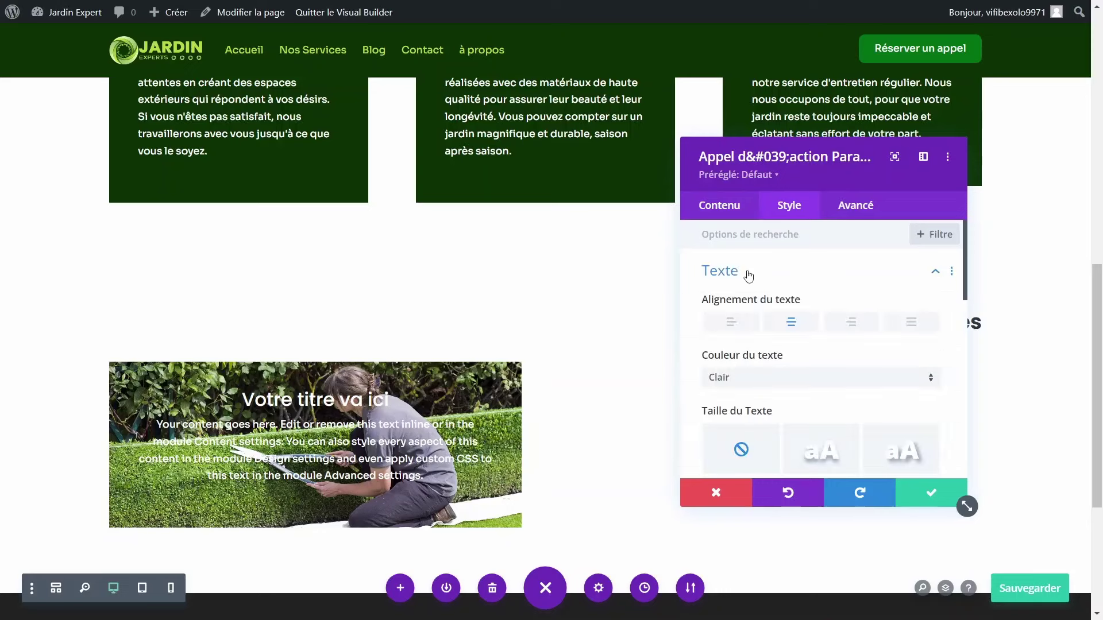
left_click(733, 323)
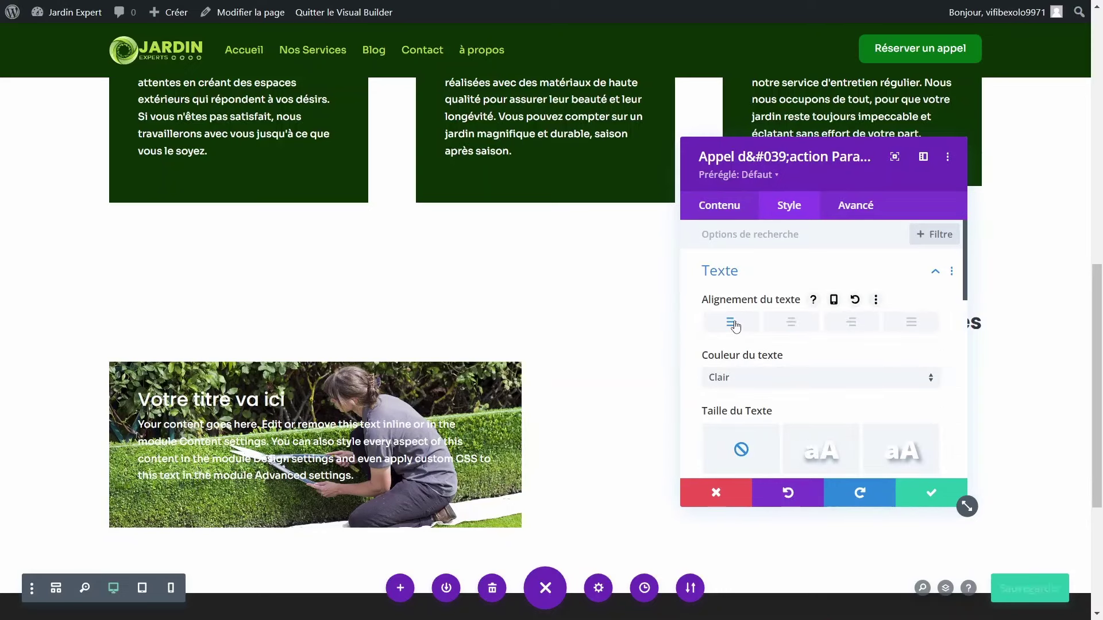
scroll(769, 395, "down", 1)
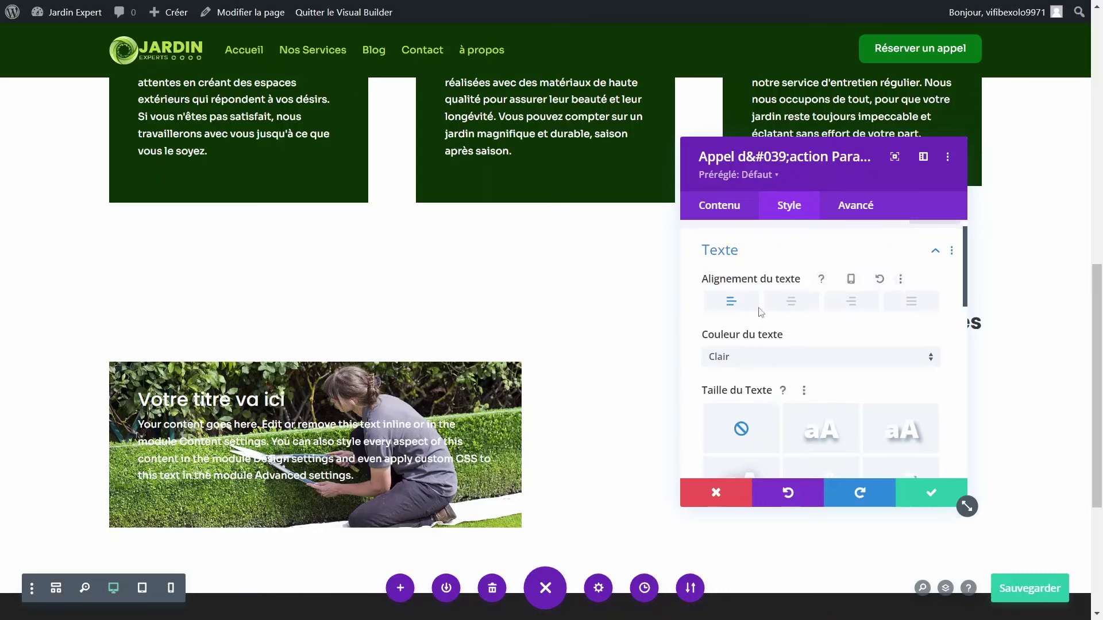
left_click(728, 251)
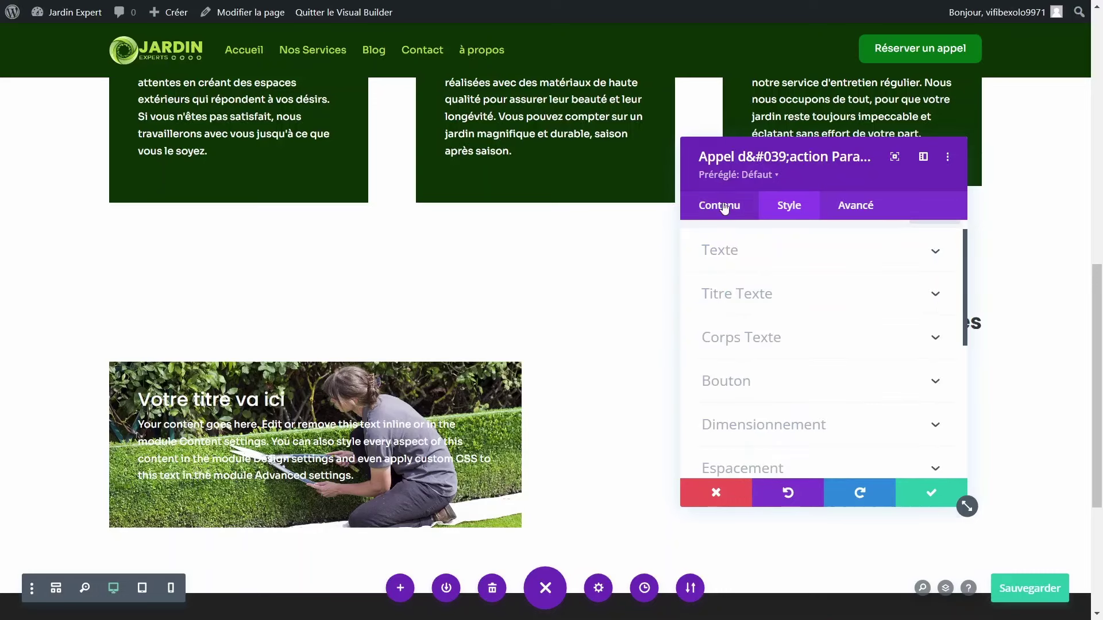
Step: Set the background image blend (Fondu de l'image de fond) of the call-to-action module to Multiplié
left_click(724, 207)
left_click(738, 374)
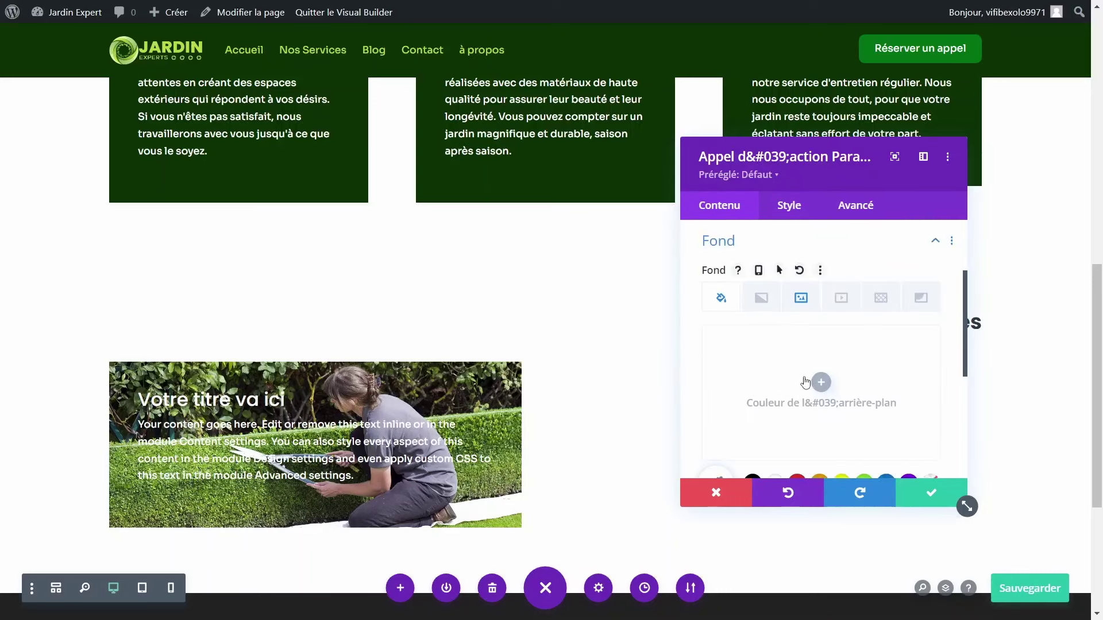
left_click(801, 299)
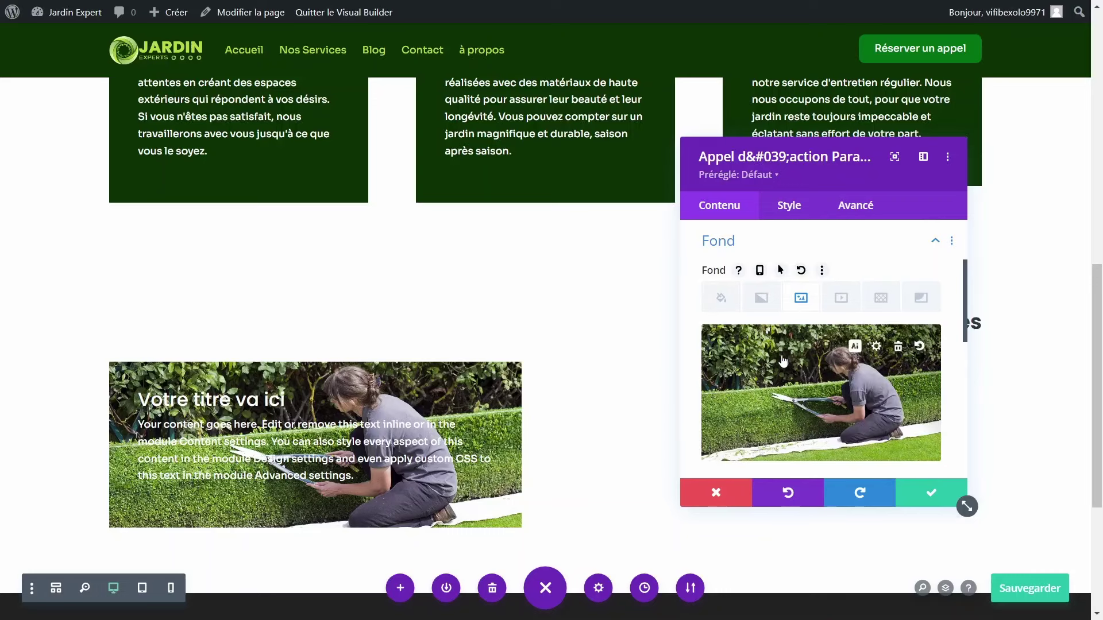
scroll(782, 359, "down", 5)
scroll(782, 359, "down", 3)
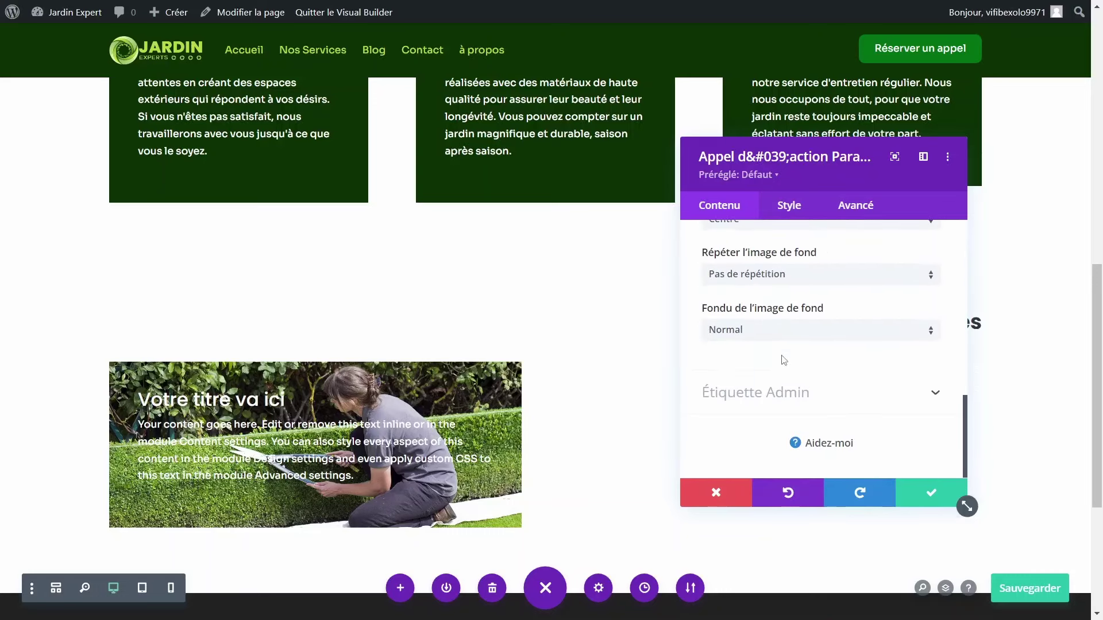
left_click(729, 333)
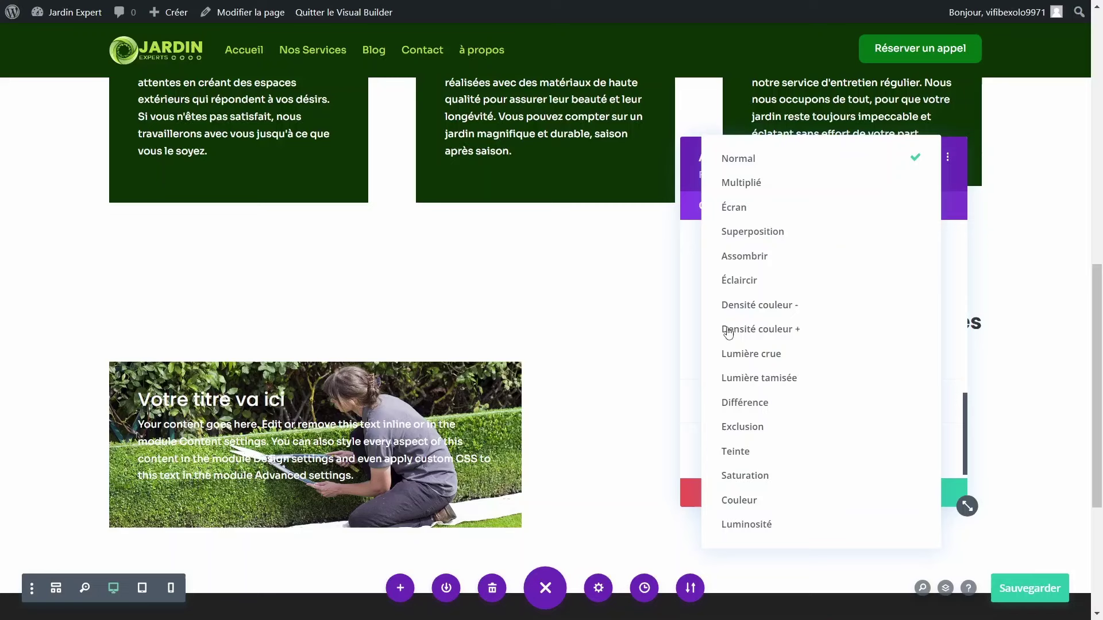
left_click(757, 191)
scroll(795, 366, "up", 8)
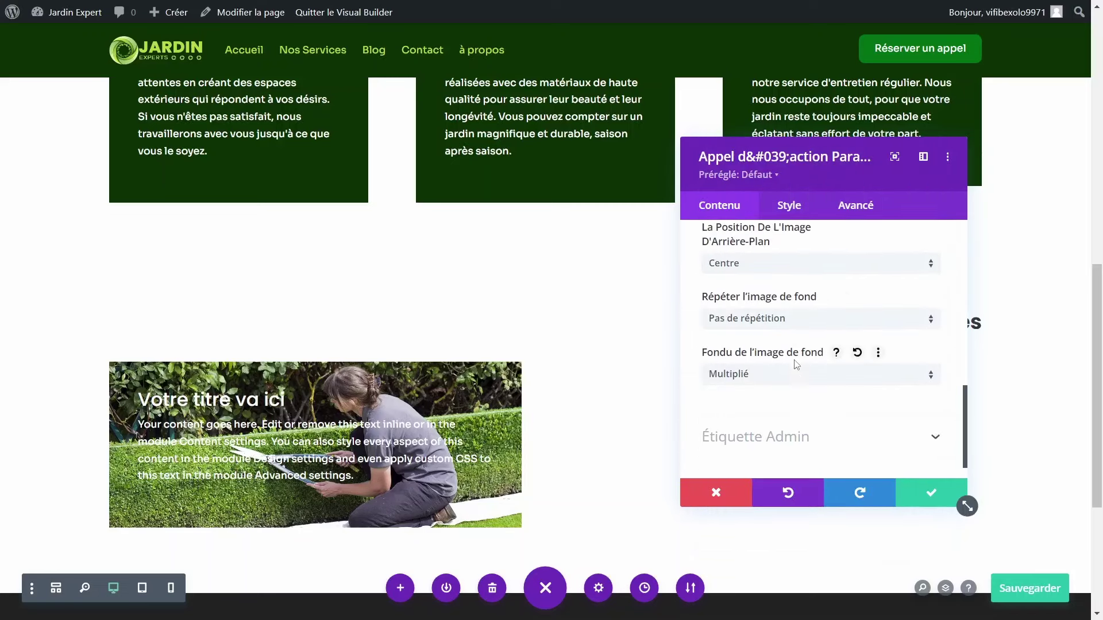
scroll(795, 365, "down", 1)
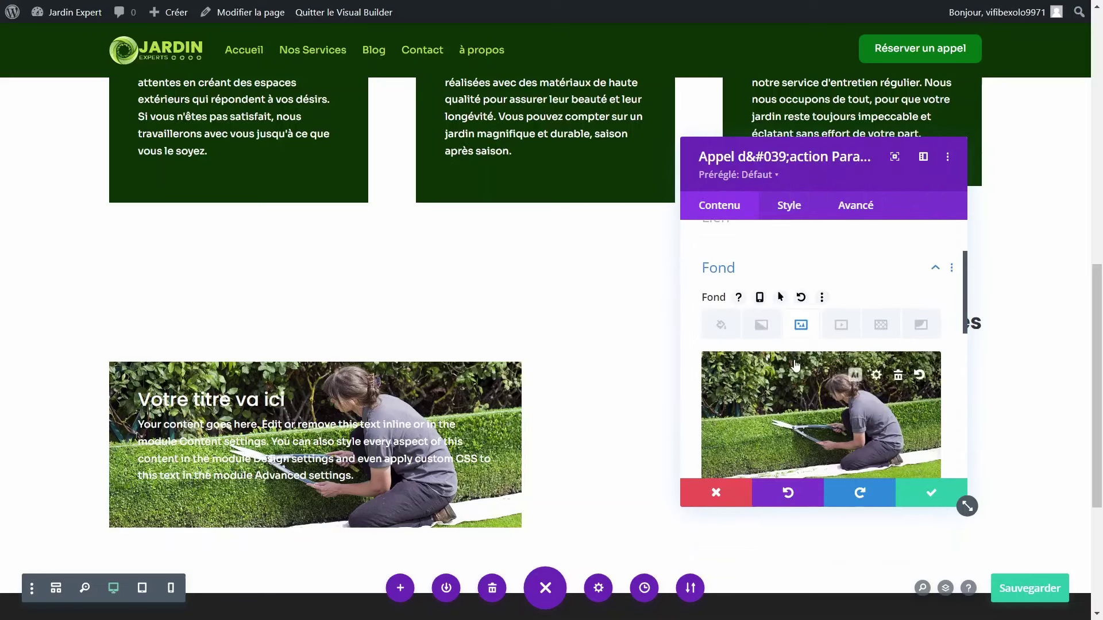
Step: Add a linear background gradient to the call-to-action module and set its direction to 120deg
left_click(761, 325)
scroll(823, 390, "down", 3)
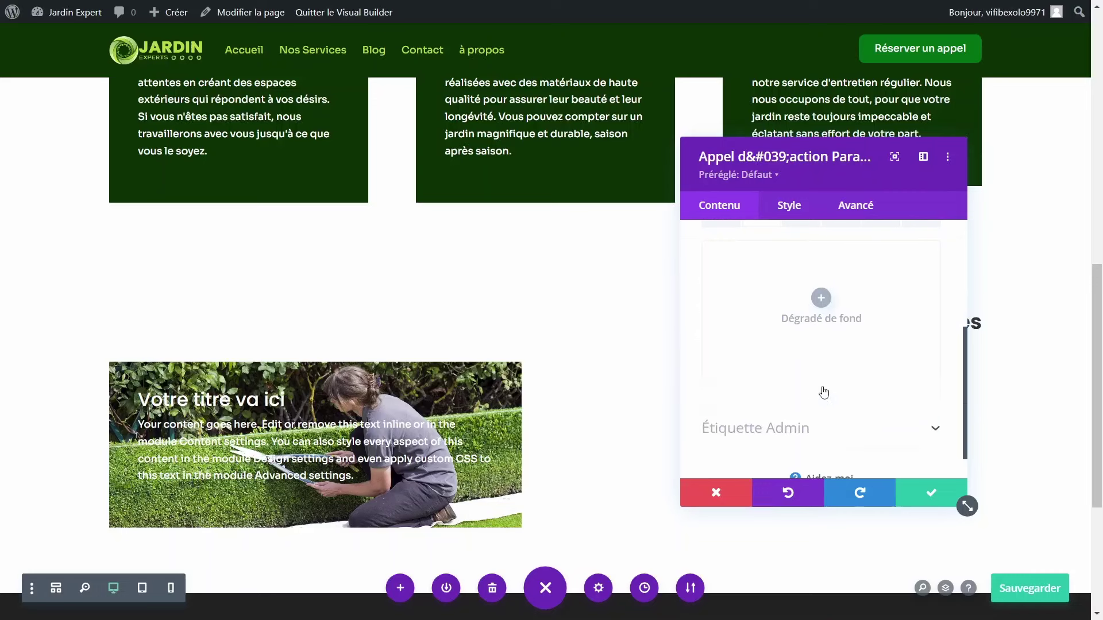
scroll(823, 390, "up", 1)
left_click(821, 302)
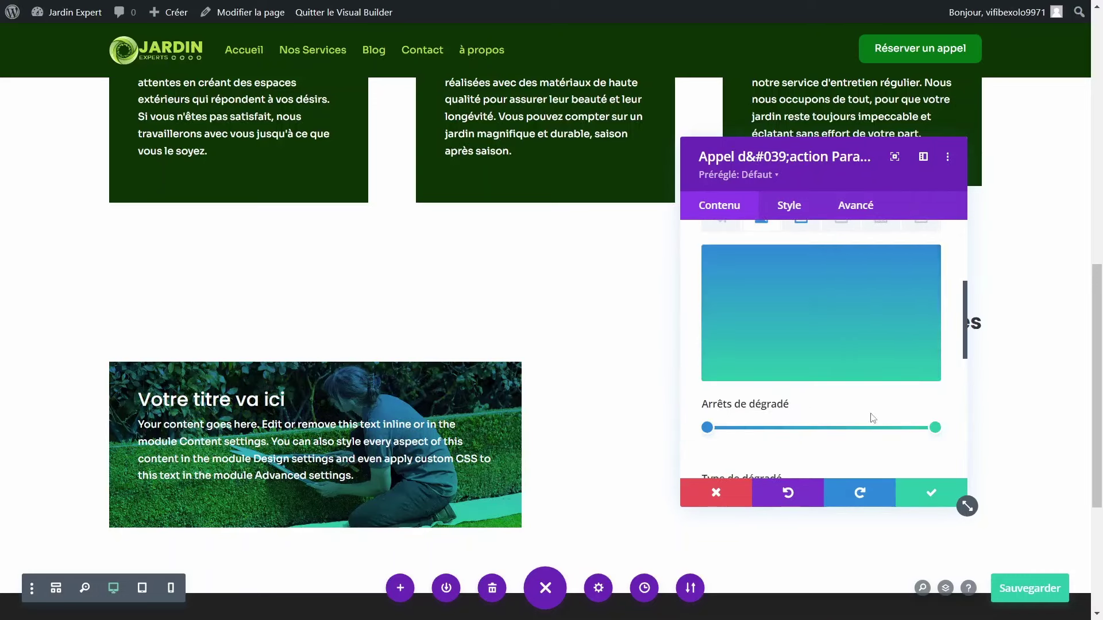
left_click(707, 428)
left_click(707, 427)
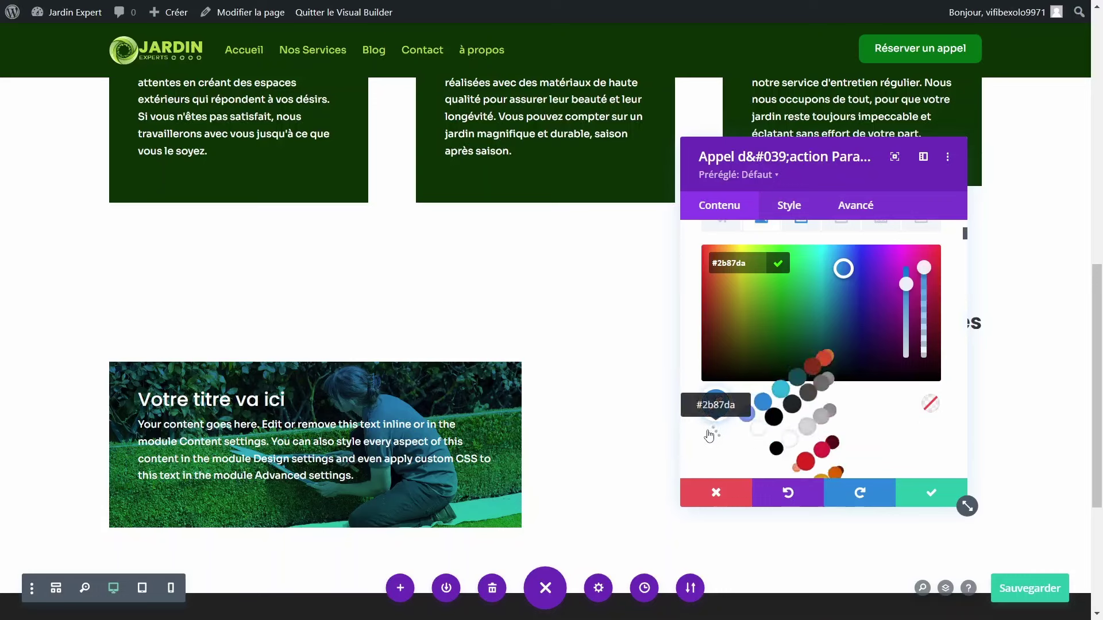
scroll(741, 429, "down", 3)
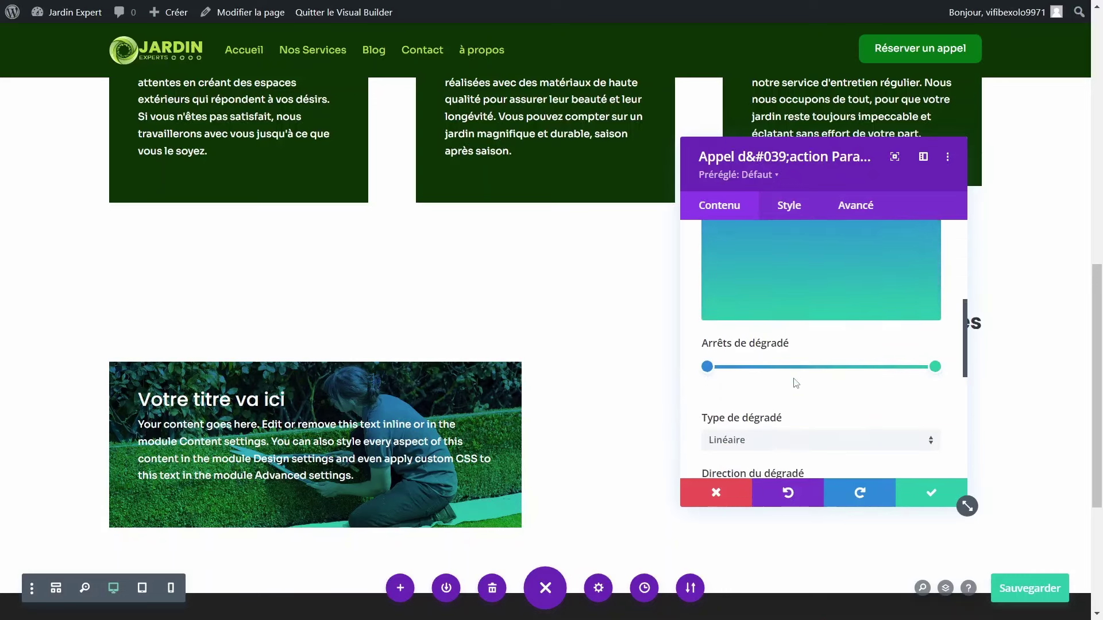
mouse_move(766, 430)
left_mouse_down()
mouse_move(778, 428)
mouse_move(759, 428)
left_mouse_up()
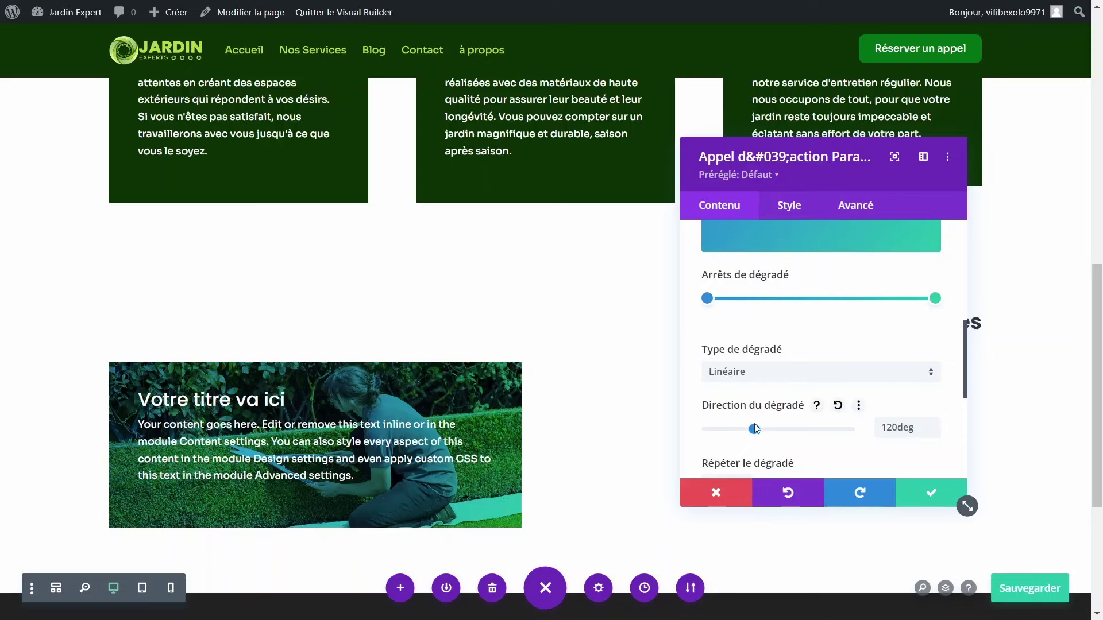
Step: Make the gradient's 100% colour stop fully transparent, rgba(41,196,169,0), and save the page
scroll(803, 351, "up", 3)
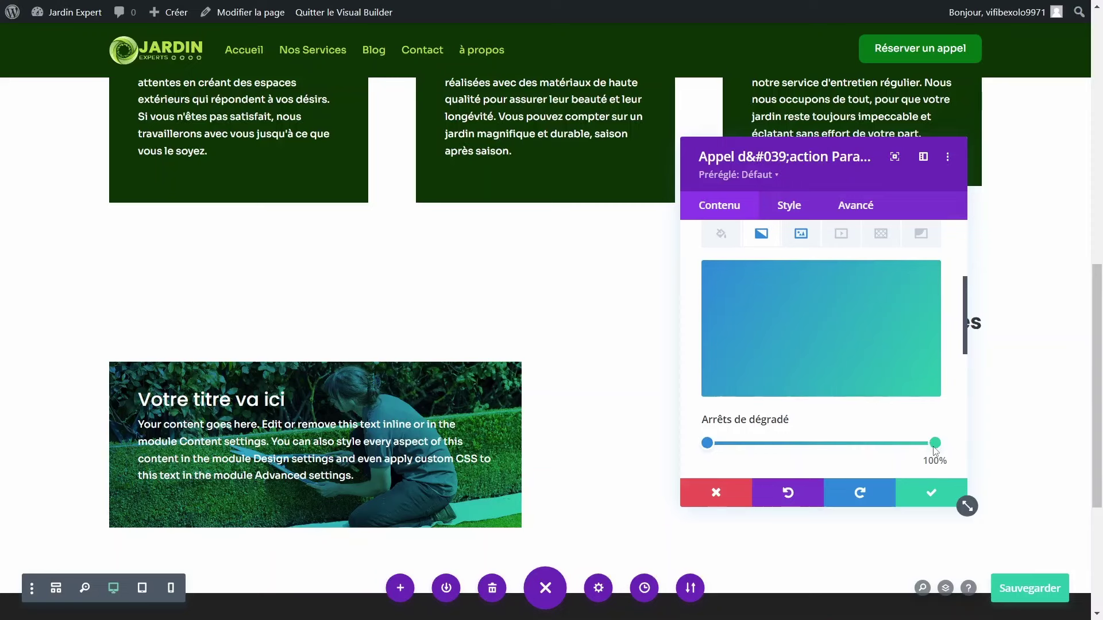
left_click(935, 443)
left_click_drag(933, 290, 925, 389)
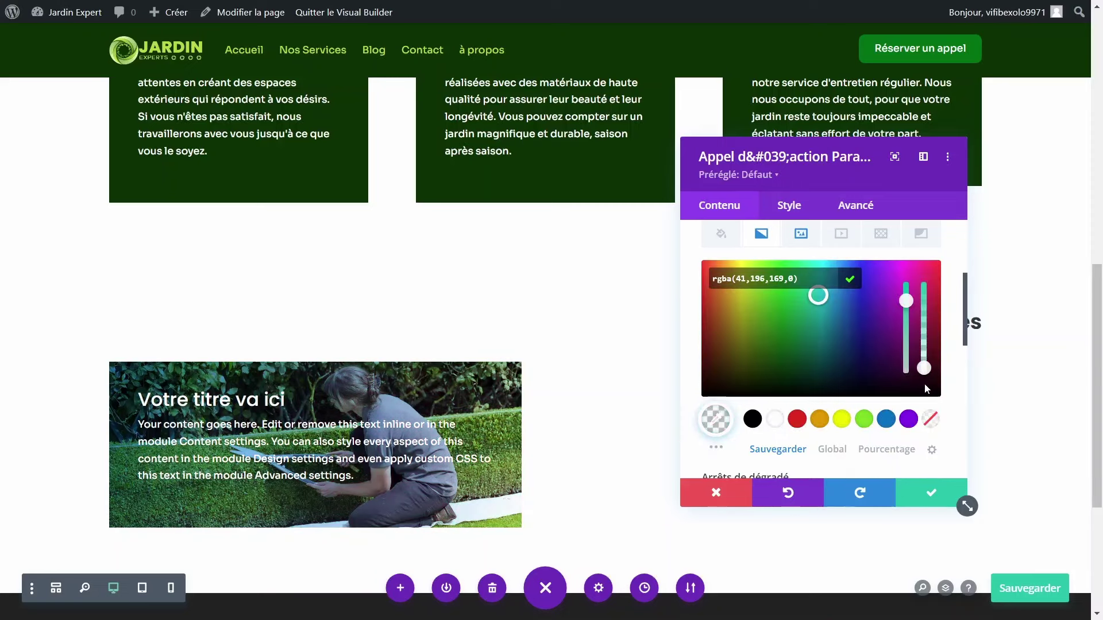
key("ctrl+s")
Step: Give the gradient's starting colour stop the dark green global colour and apply the call-to-action module's settings
left_click(715, 419)
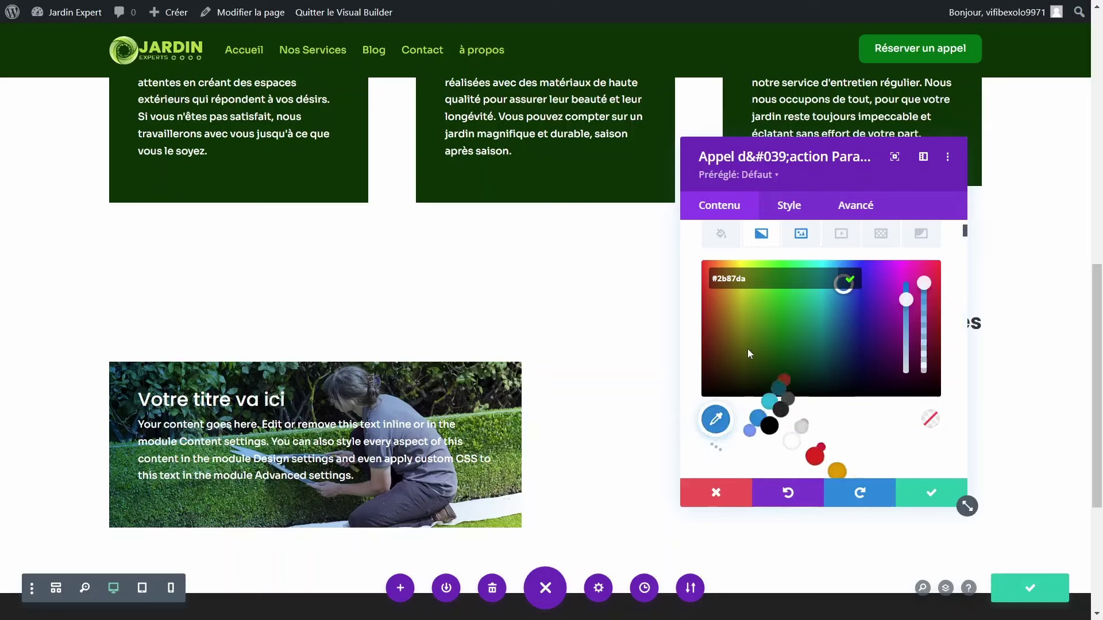
scroll(726, 390, "down", 5)
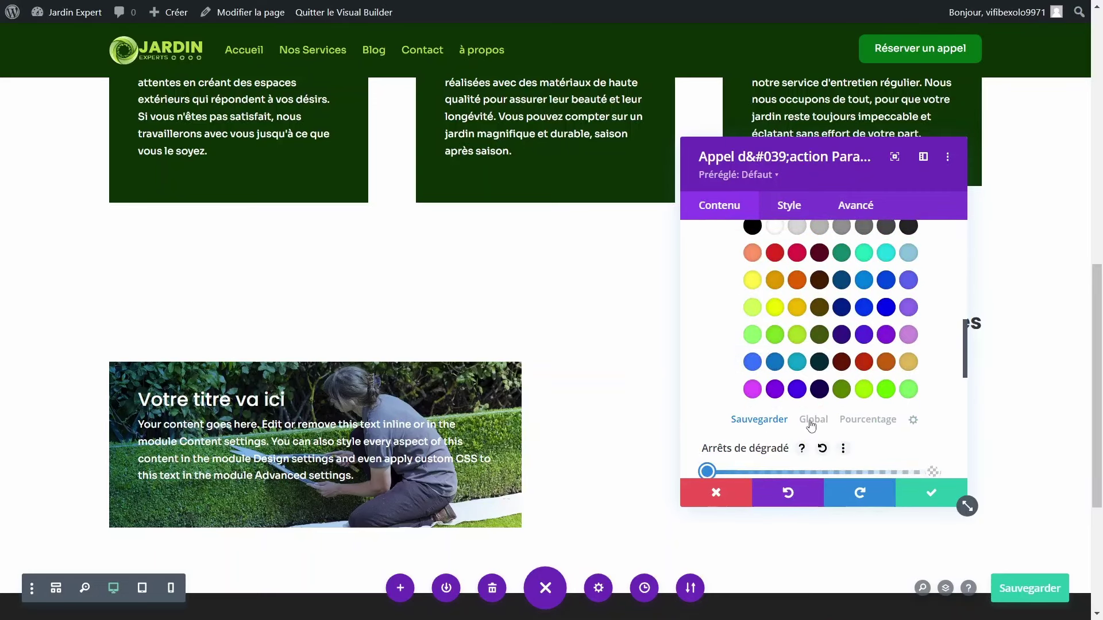
scroll(808, 408, "down", 3)
scroll(741, 292, "up", 3)
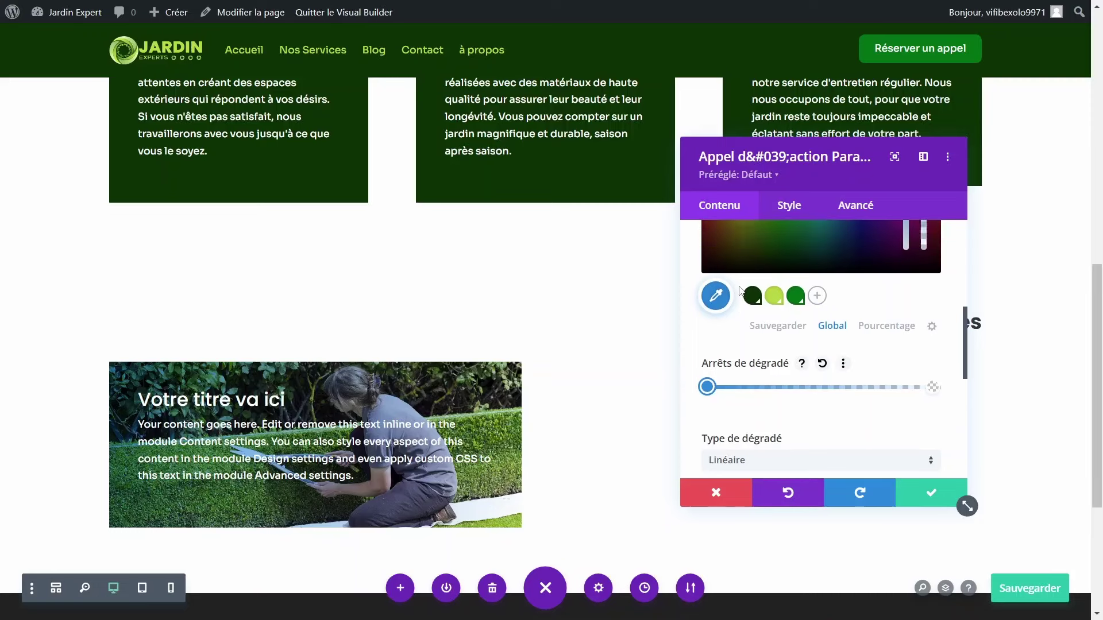
left_click(753, 298)
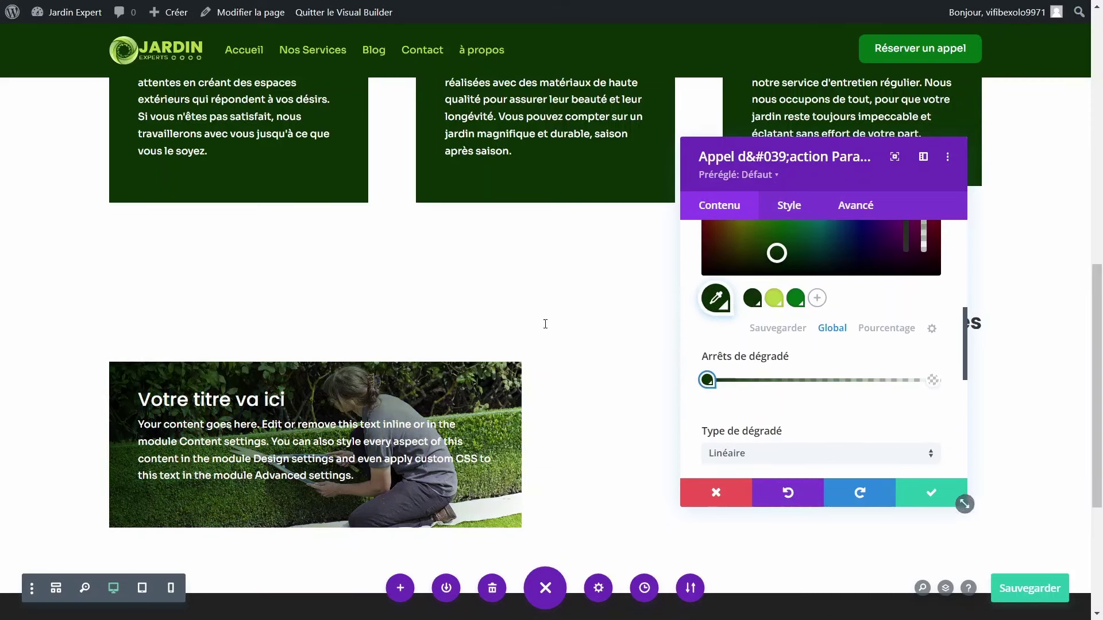
left_click(913, 495)
left_click(845, 494)
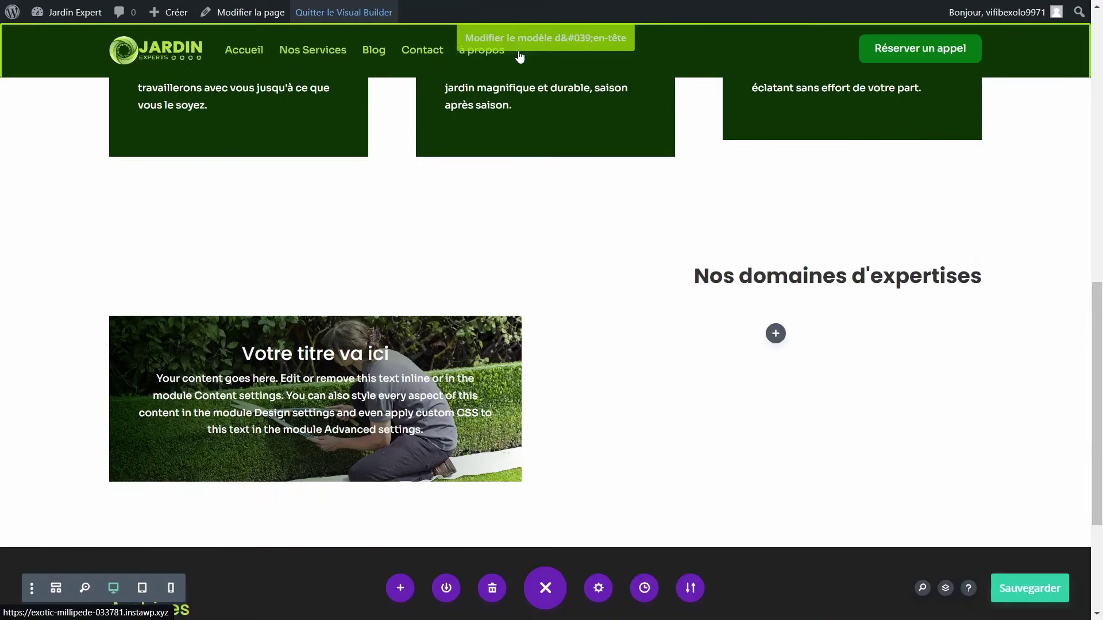
Step: Reopen the homepage in the Visual Builder and left-align the call-to-action module's text
scroll(495, 367, "up", 10)
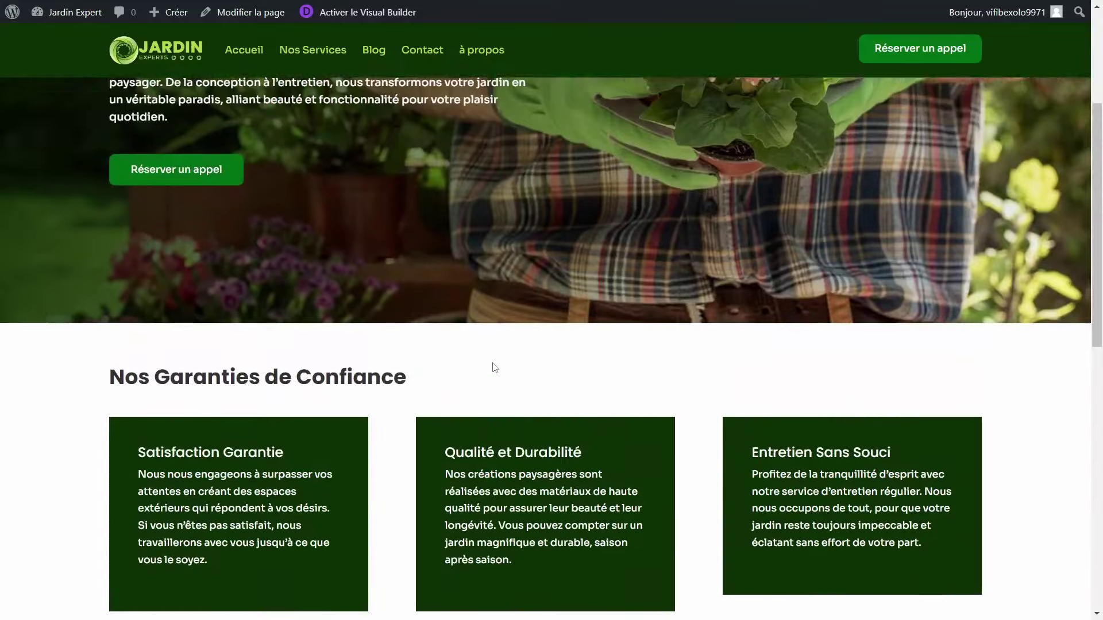
left_click(351, 17)
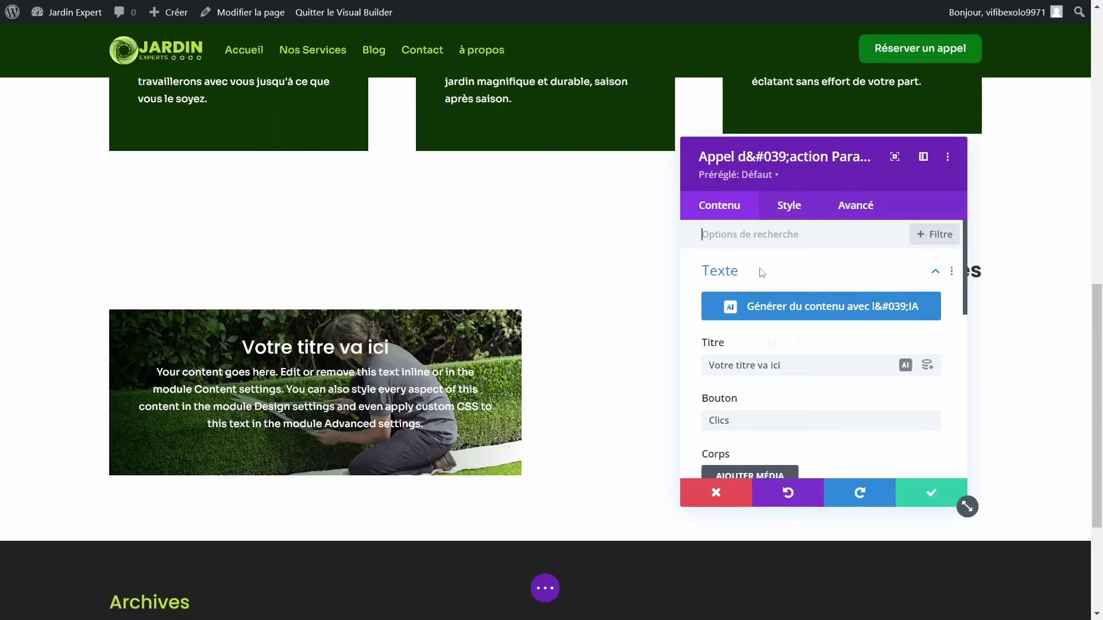
left_click(789, 208)
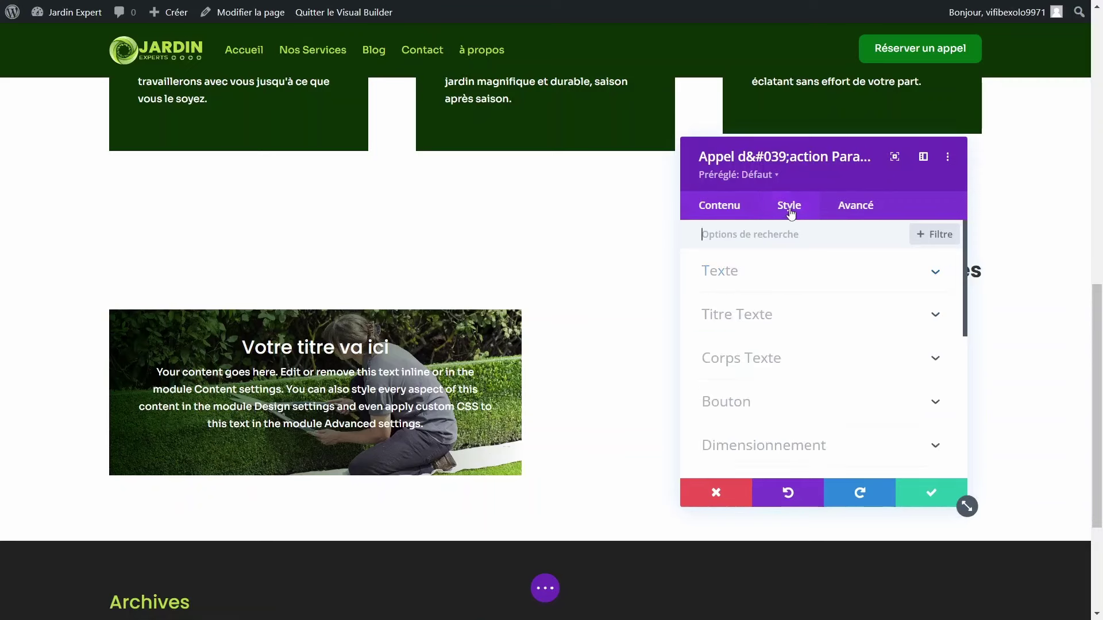
left_click(716, 270)
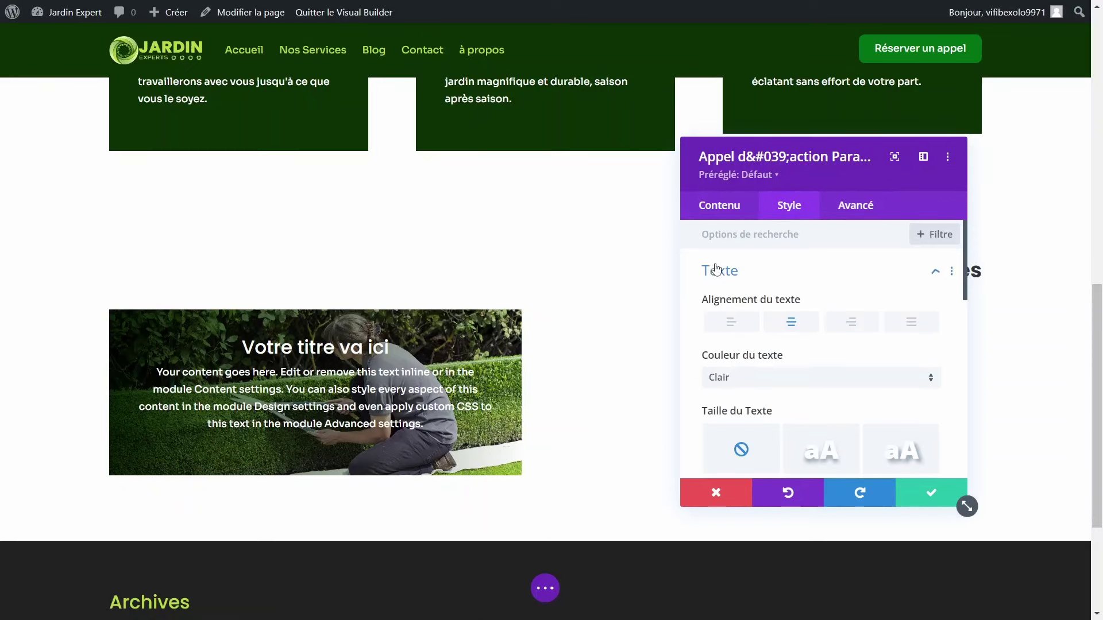
left_click(743, 329)
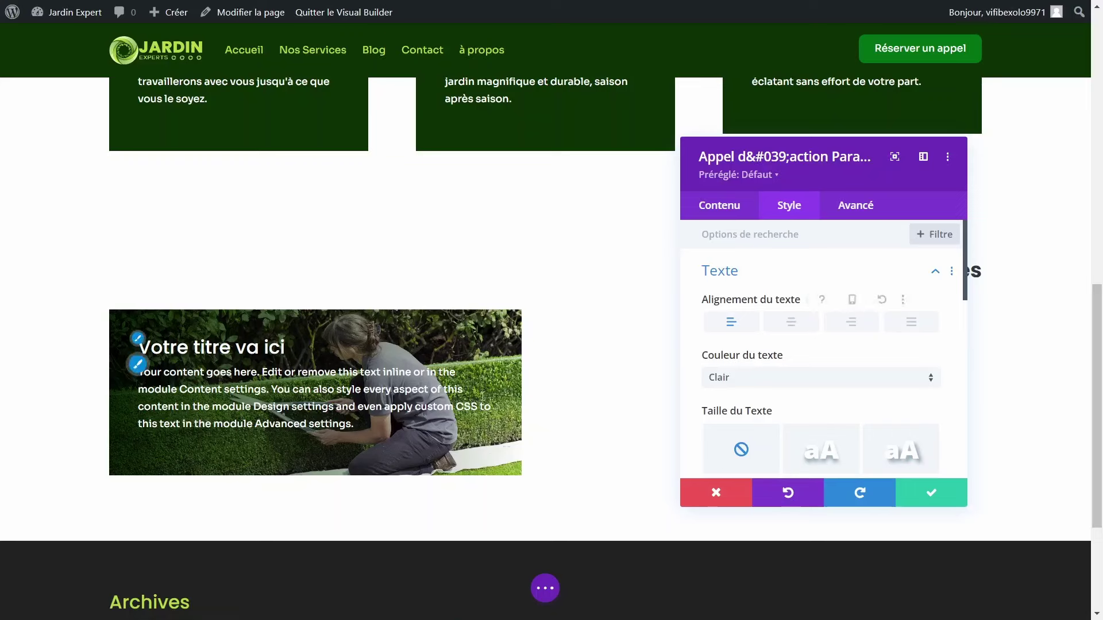
Step: Set the call-to-action module's button link URL (URL du lien du bouton) to #
left_click(726, 208)
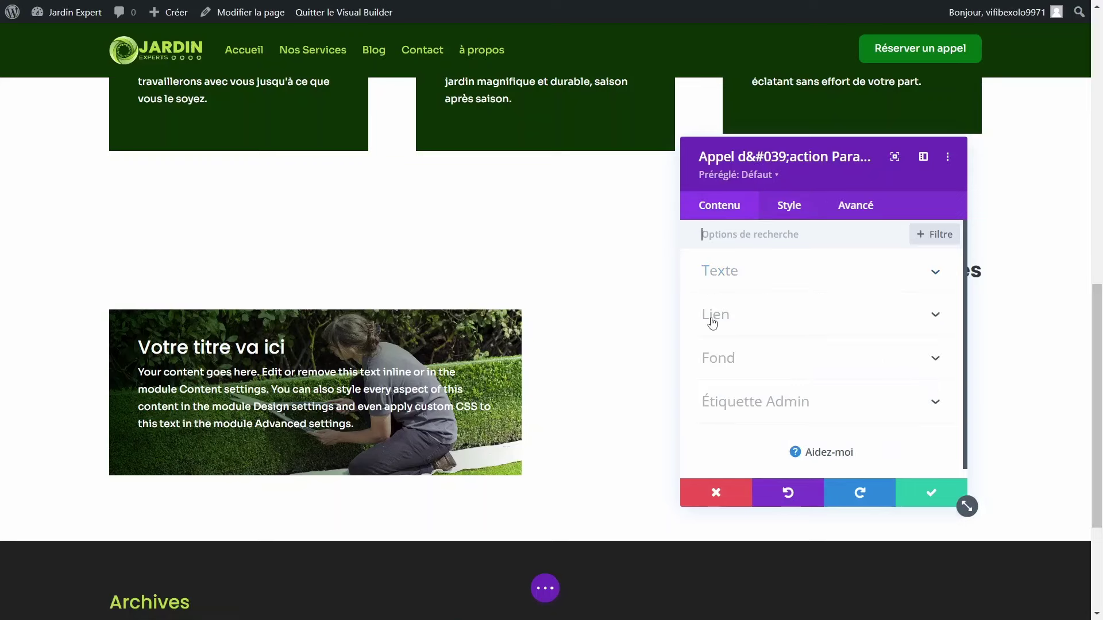
left_click(738, 320)
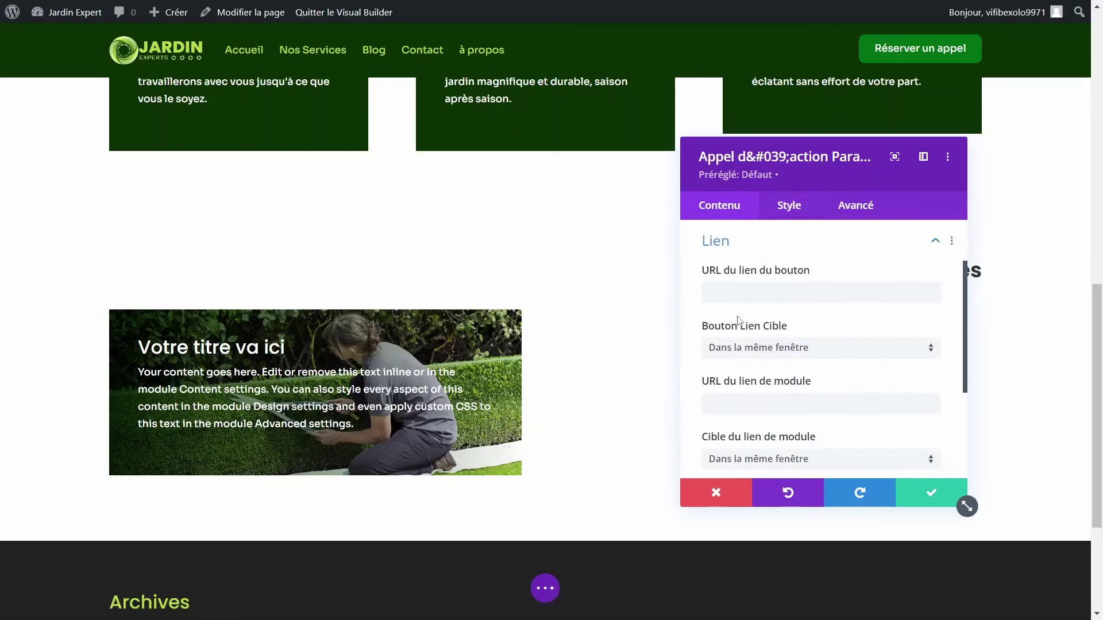
left_click(757, 301)
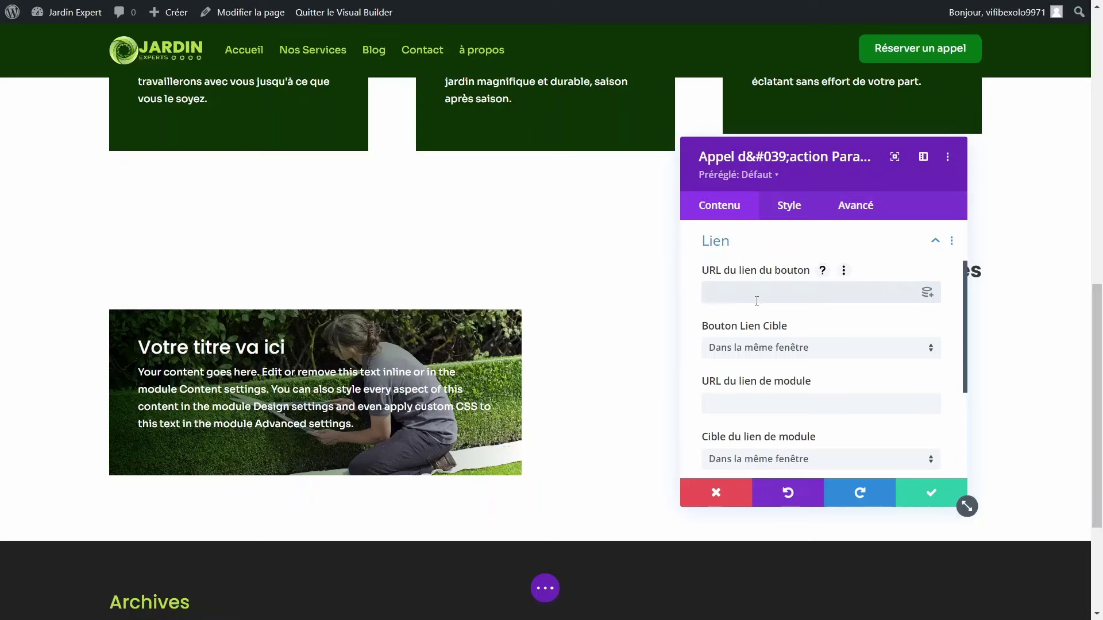
type("#")
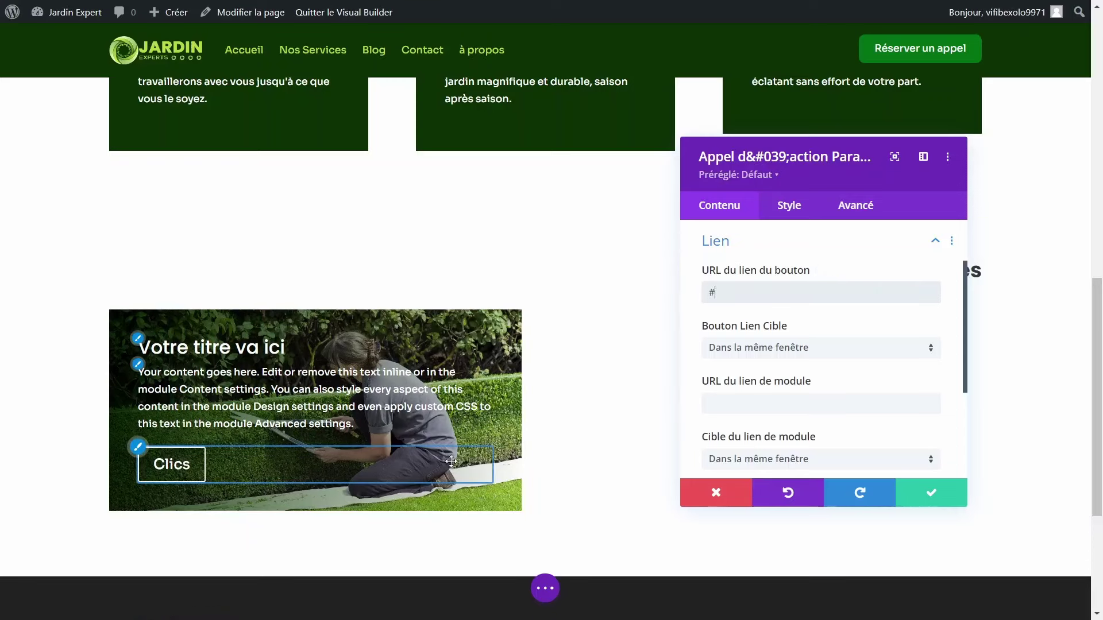
Step: Replace the call-to-action module's button text with "Réserver"
scroll(882, 359, "up", 3)
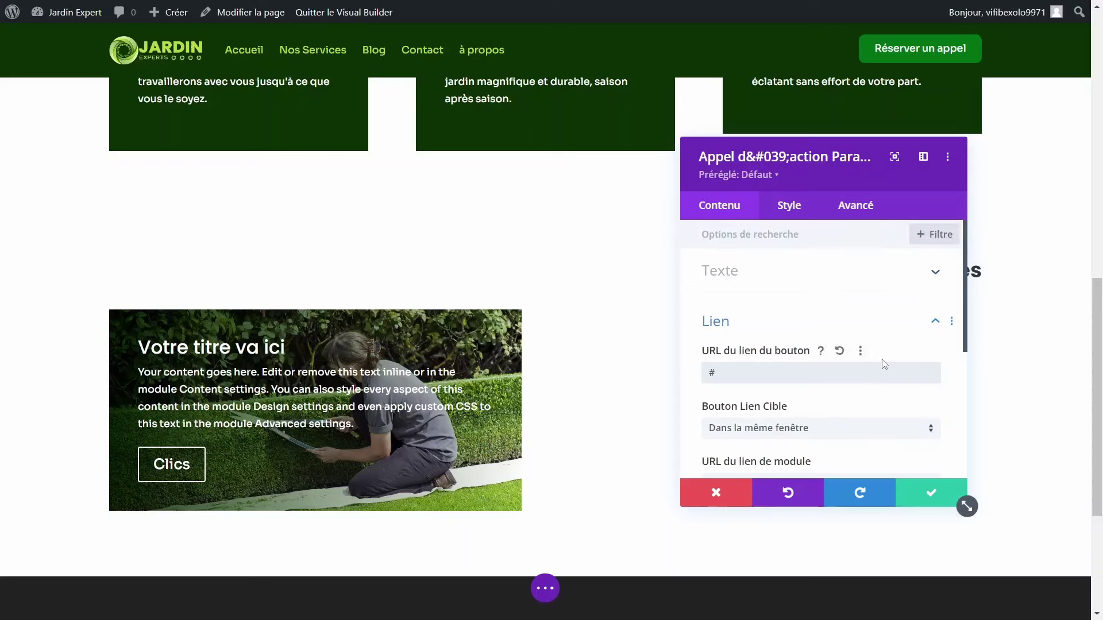
scroll(884, 364, "down", 1)
scroll(870, 351, "up", 1)
left_click(754, 272)
scroll(778, 328, "down", 1)
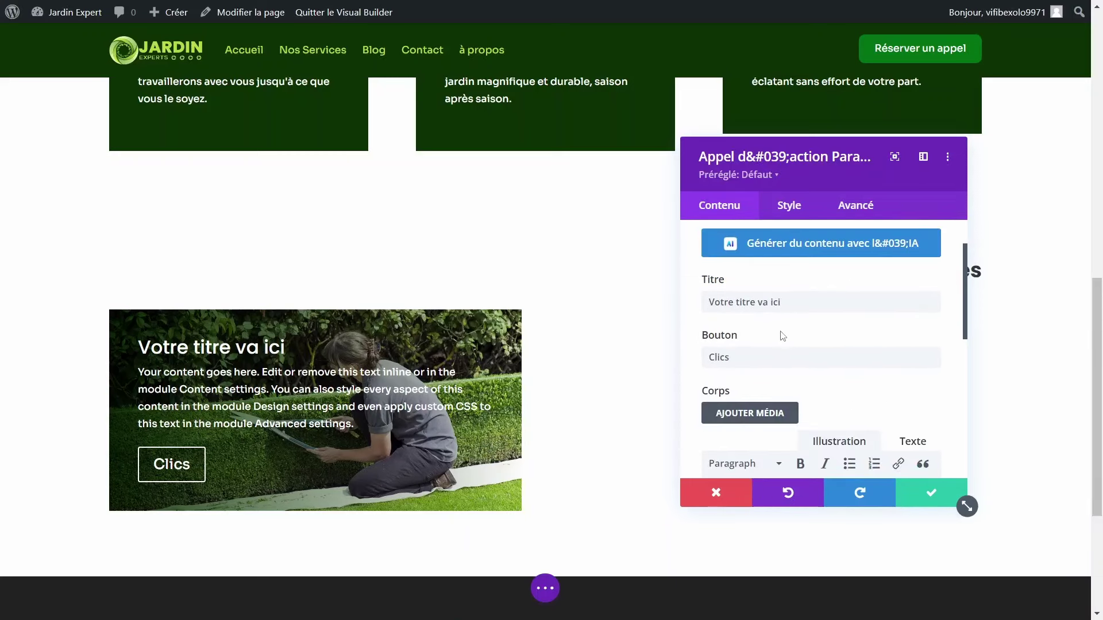
left_click_drag(750, 361, 635, 331)
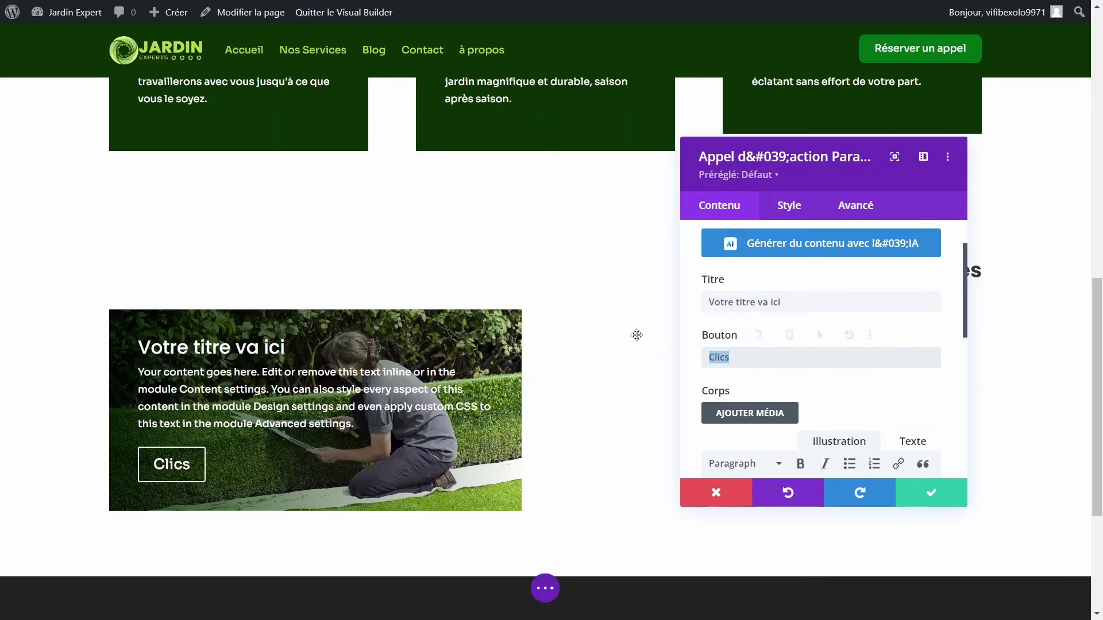
type("Rése")
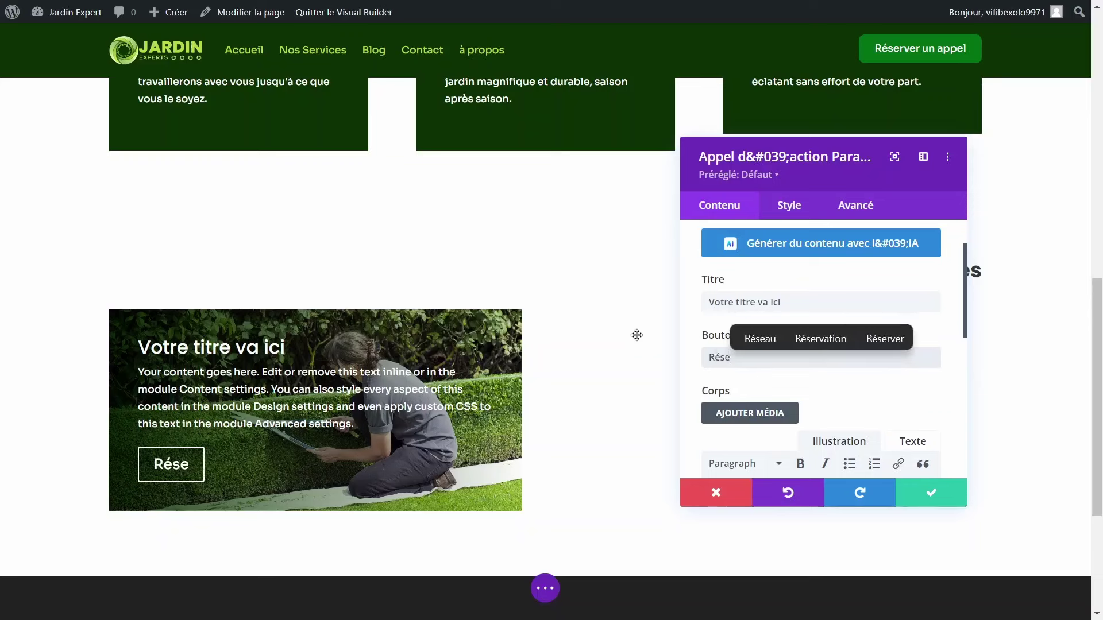
type("rver ")
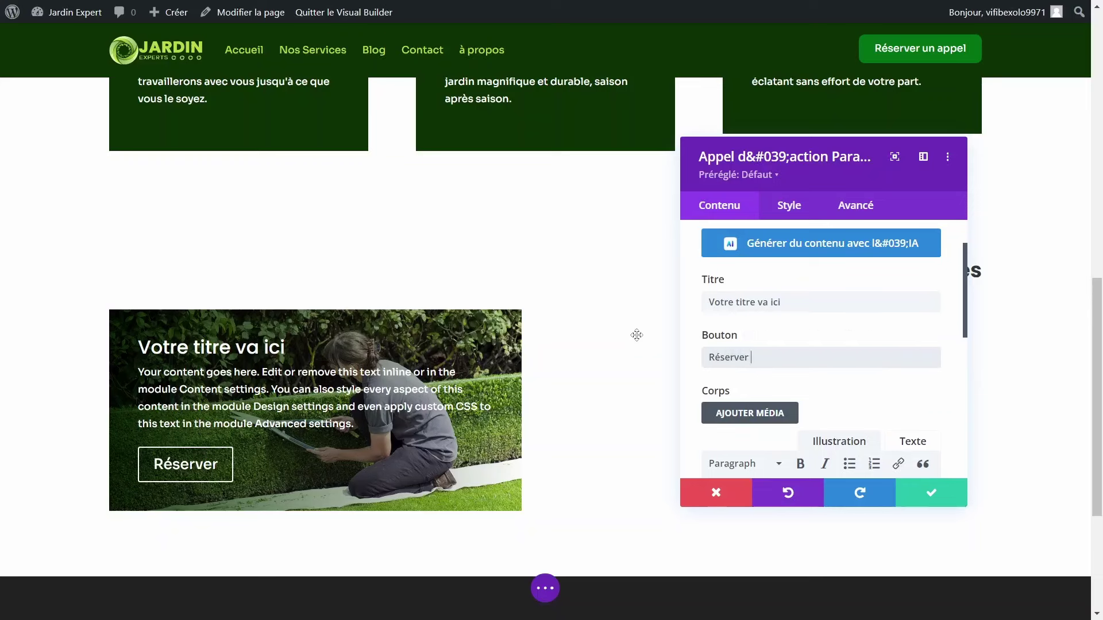
Step: Complete the call-to-action module's button label as "Réserver un appel"
type("un appel")
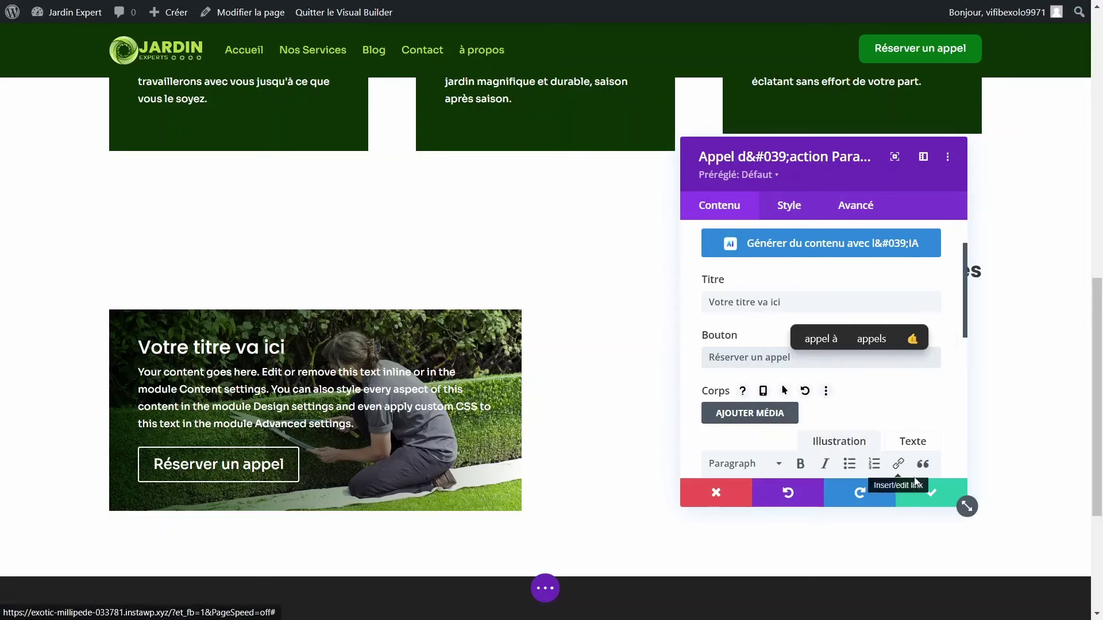
scroll(824, 392, "down", 1)
scroll(824, 392, "up", 2)
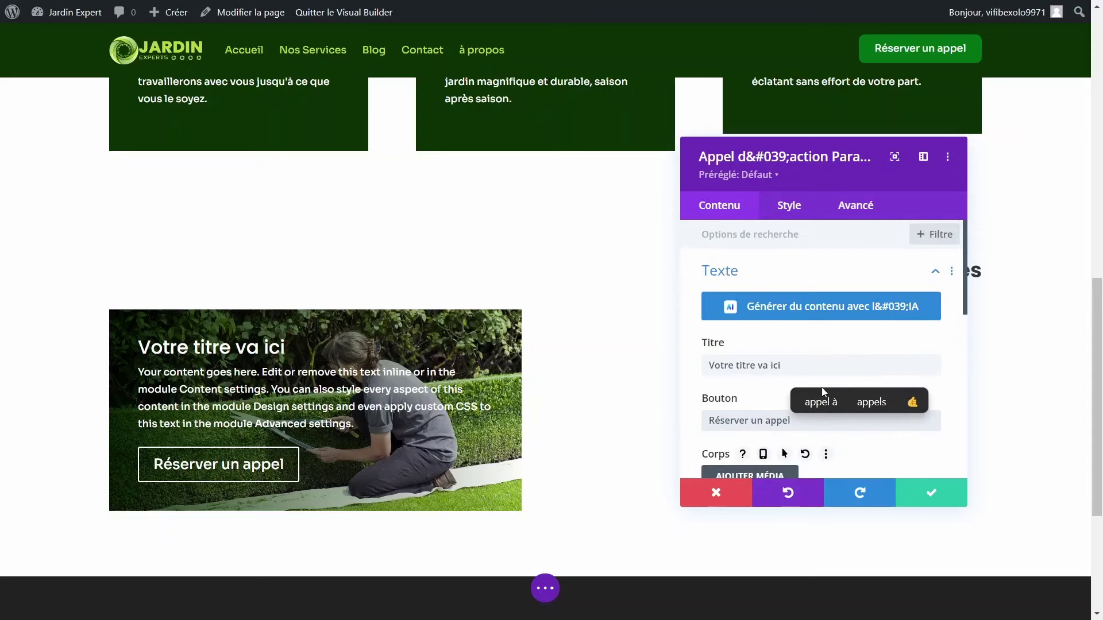
Step: Enable custom styles for the call-to-action button and set its border width to 0px
left_click(789, 207)
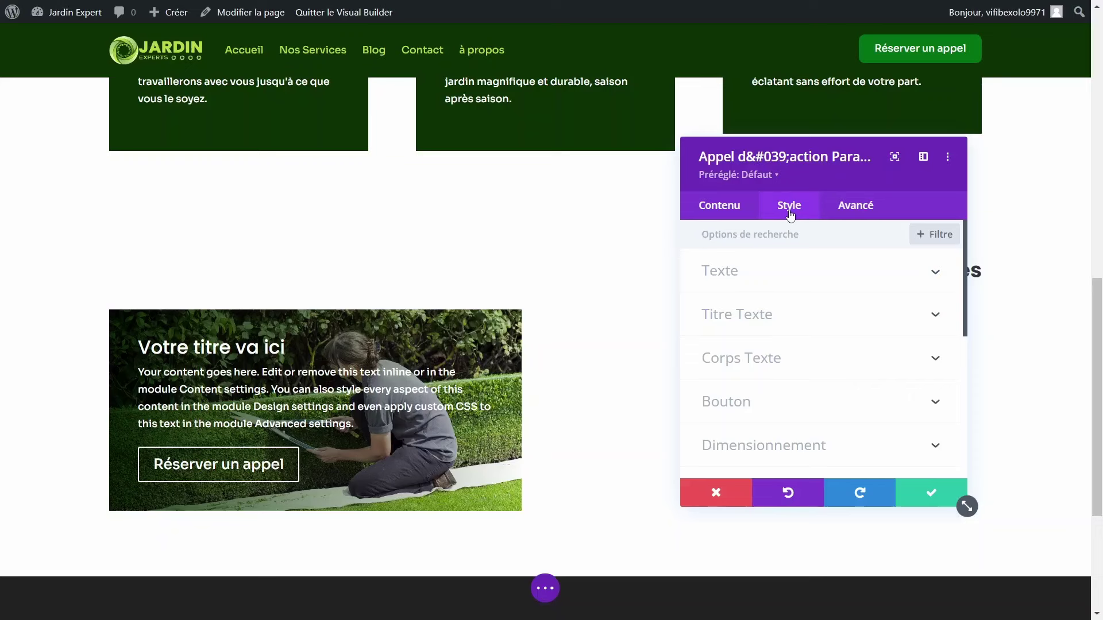
left_click(756, 402)
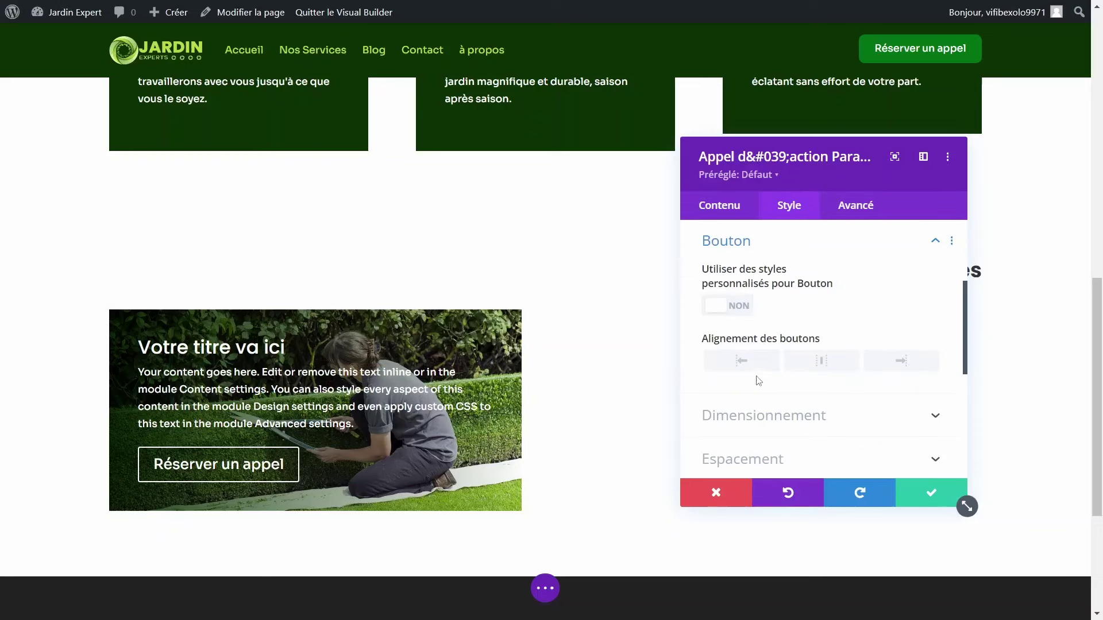
left_click(735, 308)
scroll(812, 376, "down", 3)
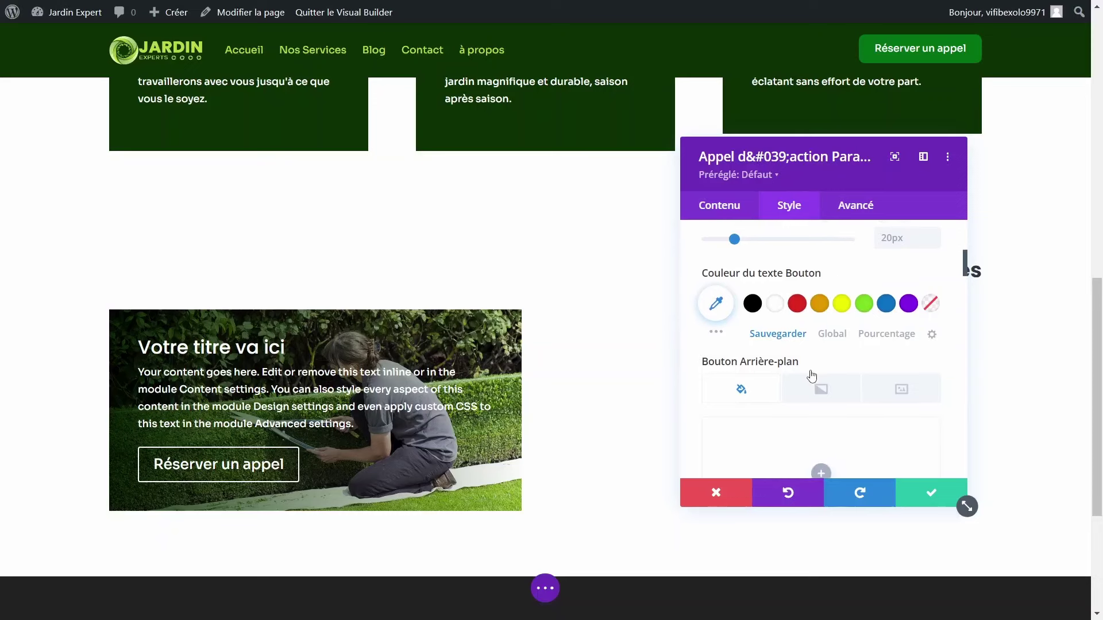
scroll(812, 376, "down", 5)
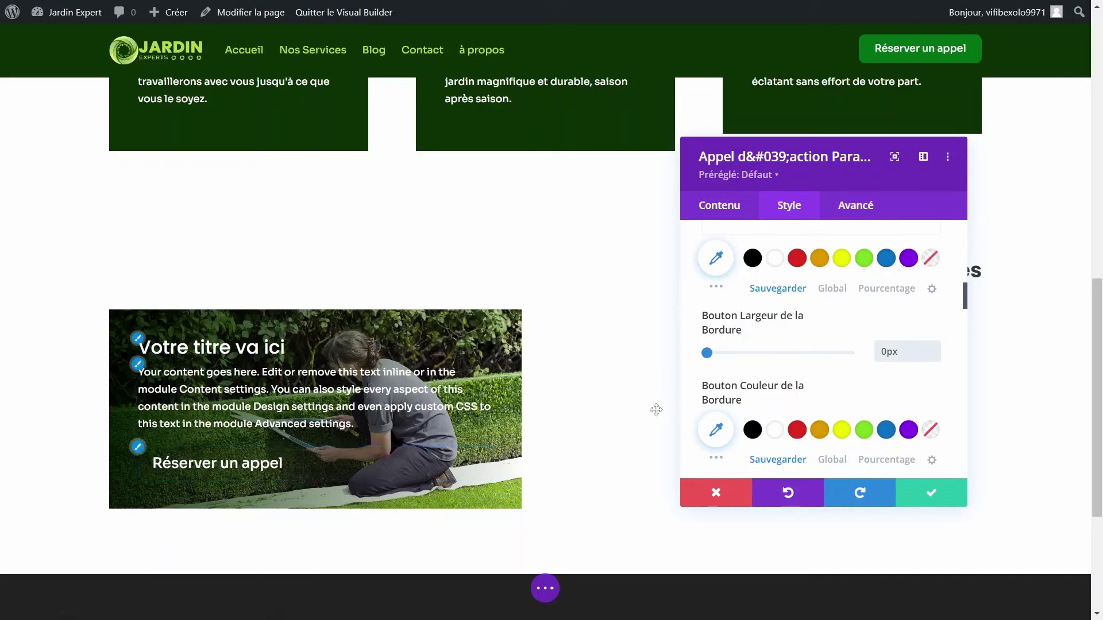
Step: Reduce the call-to-action button's text size to 15px
scroll(825, 396, "up", 2)
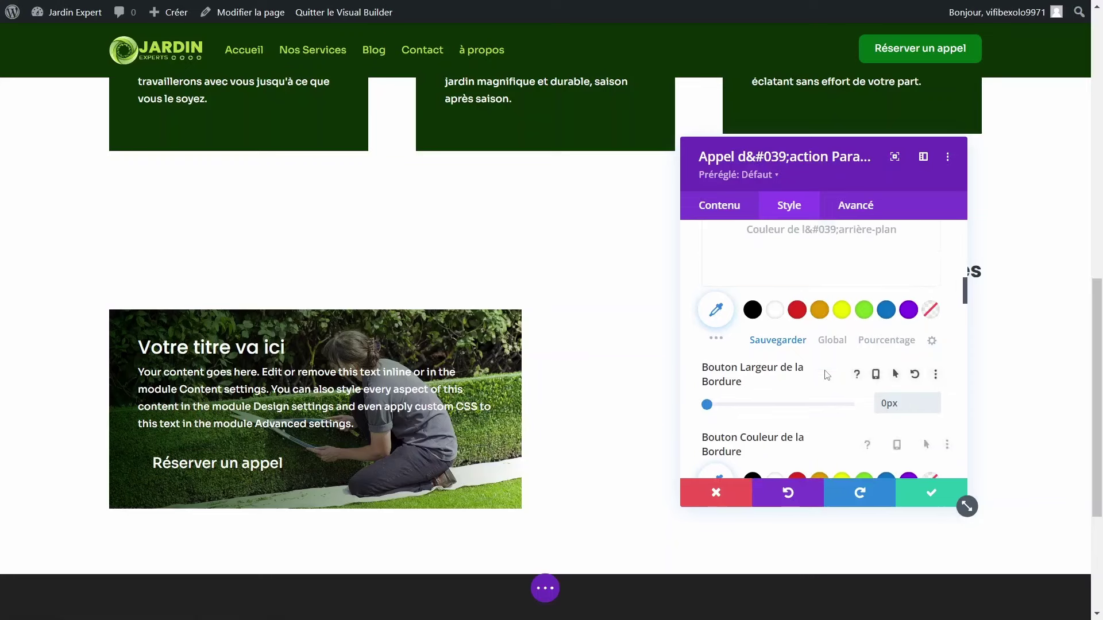
scroll(825, 374, "up", 5)
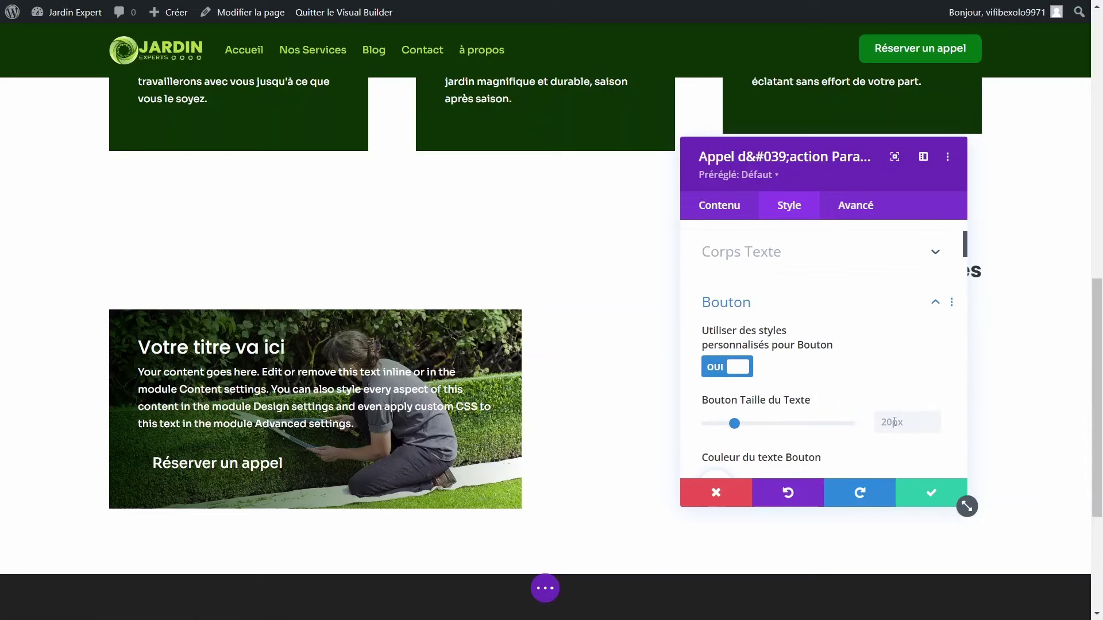
left_click(934, 427)
left_click(934, 428)
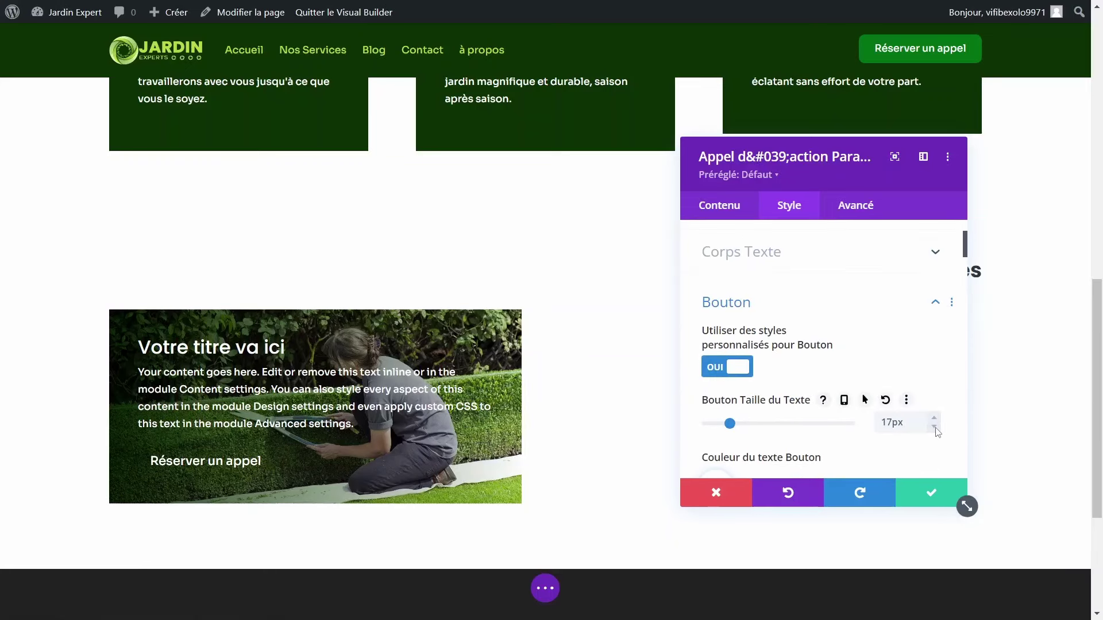
left_click(934, 428)
left_click(935, 428)
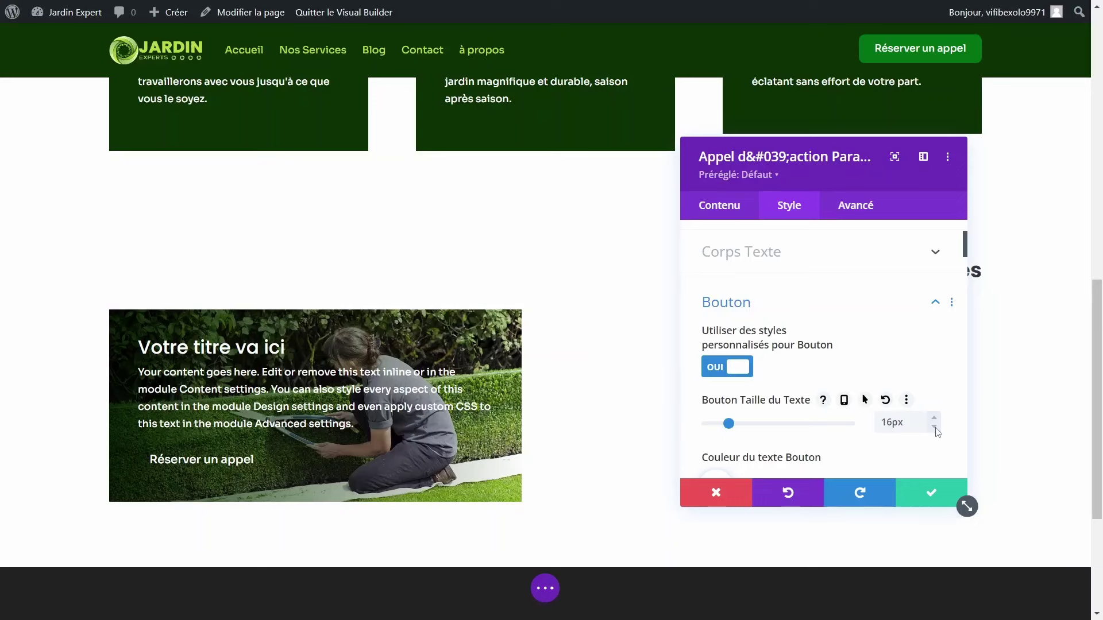
left_click(934, 428)
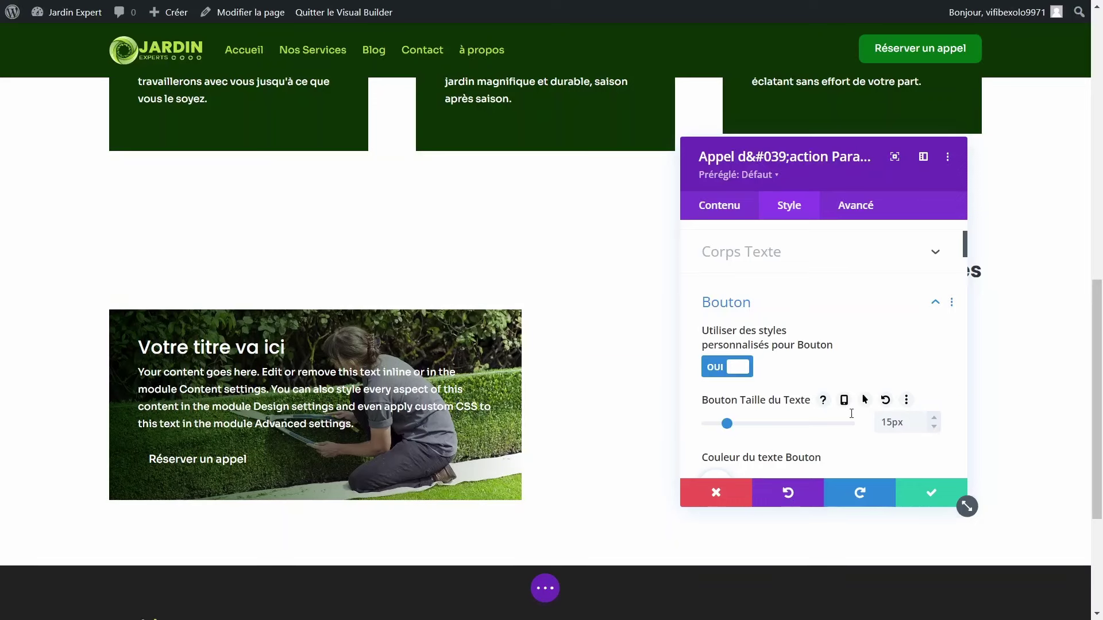
Step: Set the button's background to the medium green from the global color palette
scroll(831, 404, "down", 2)
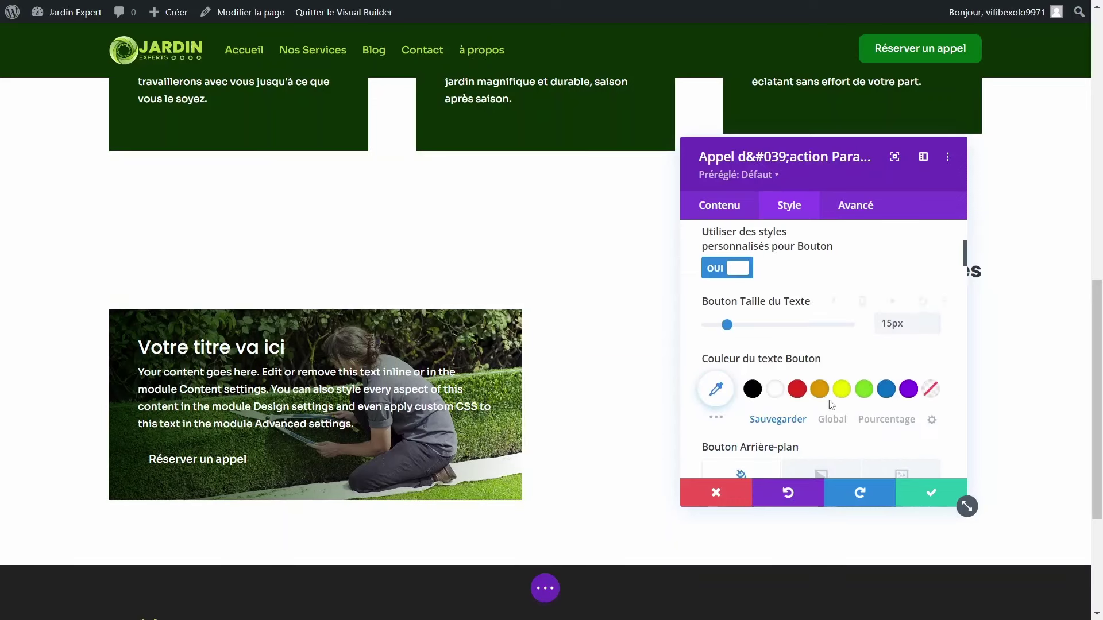
scroll(831, 403, "down", 3)
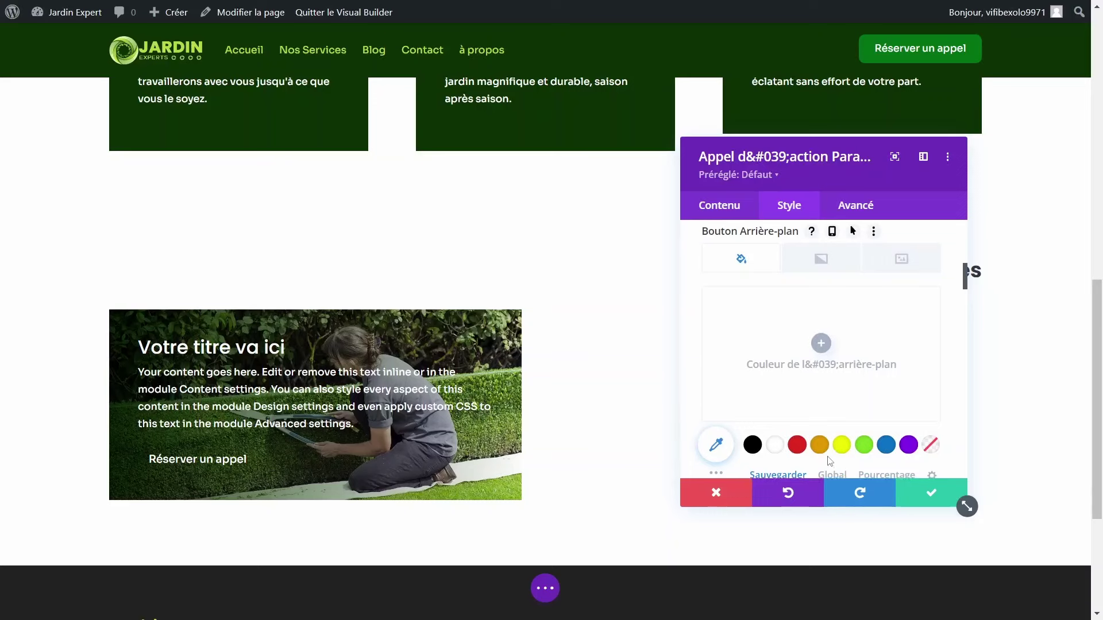
scroll(829, 461, "down", 1)
left_click(833, 426)
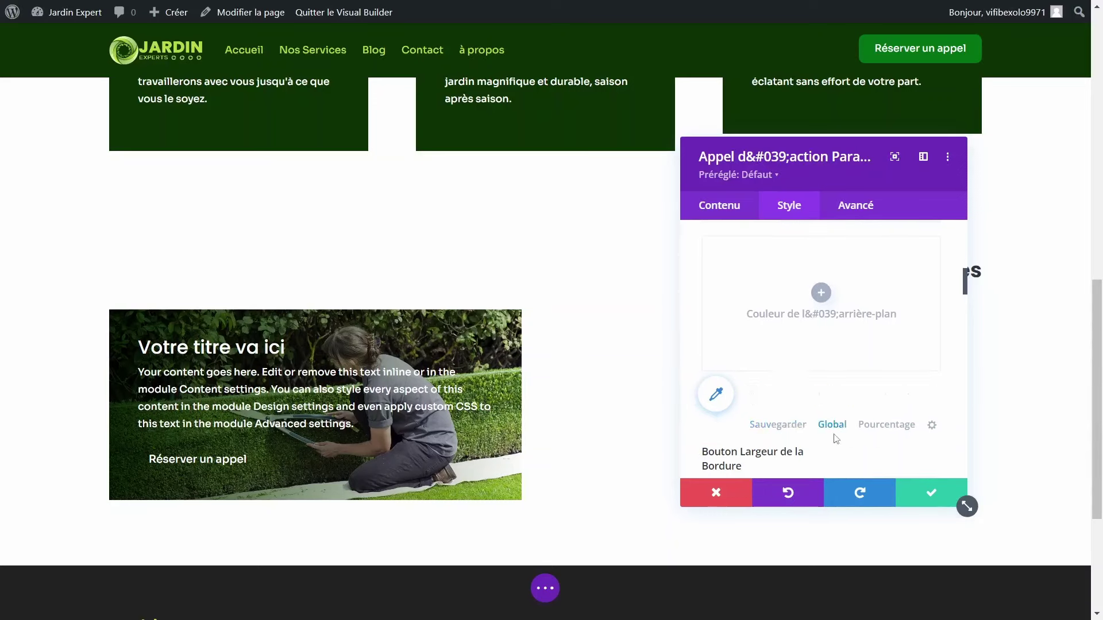
left_click(794, 395)
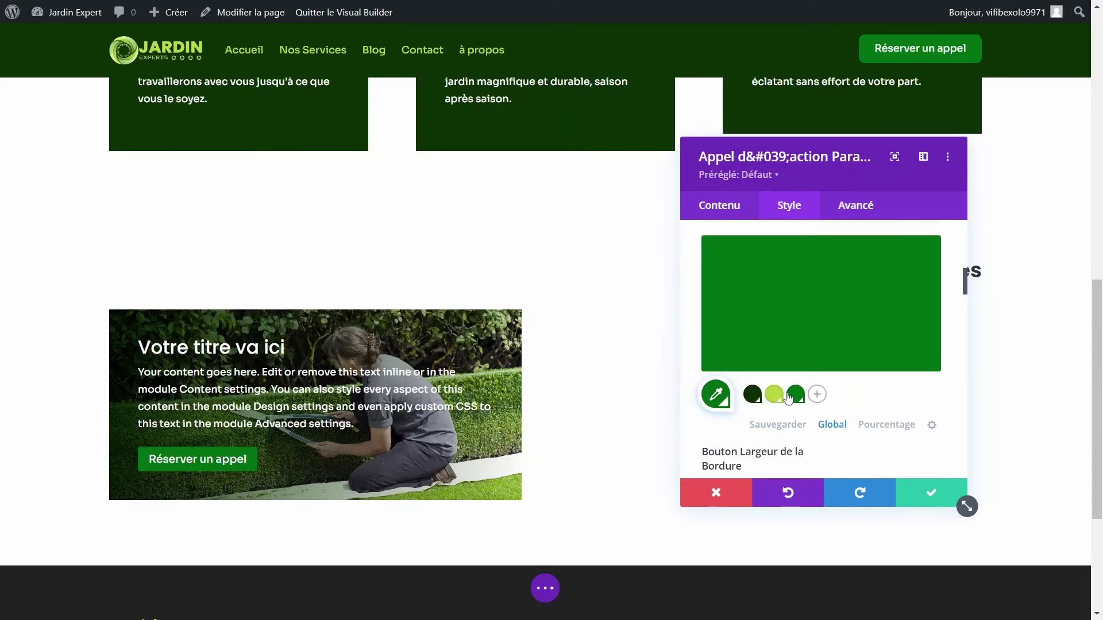
Step: Round the button's corners with a border radius of 8px
scroll(781, 395, "down", 1)
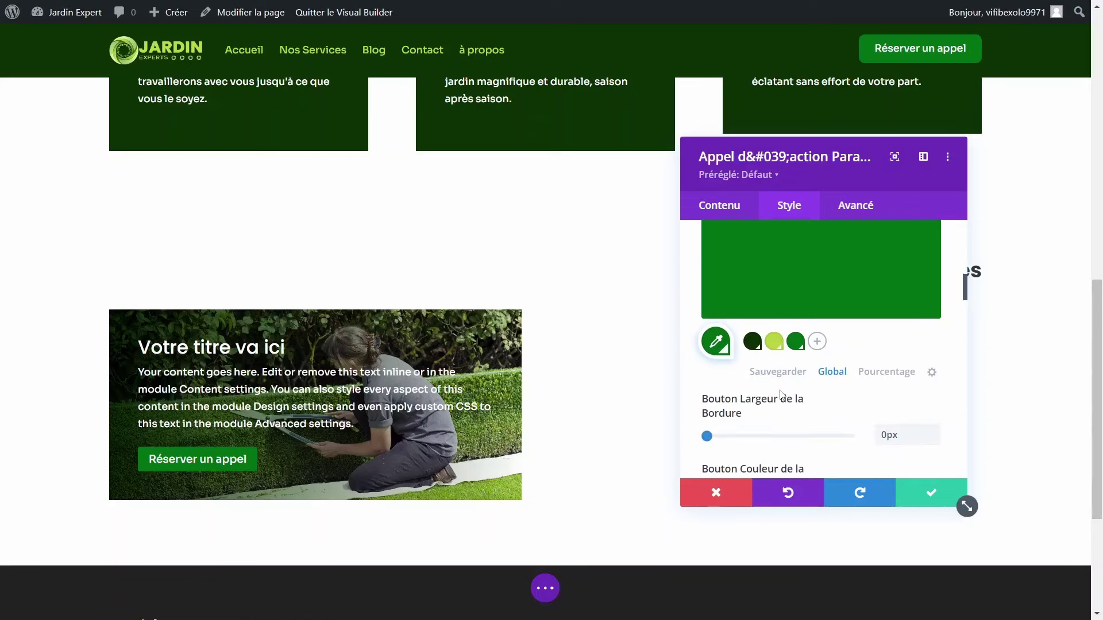
scroll(781, 395, "down", 4)
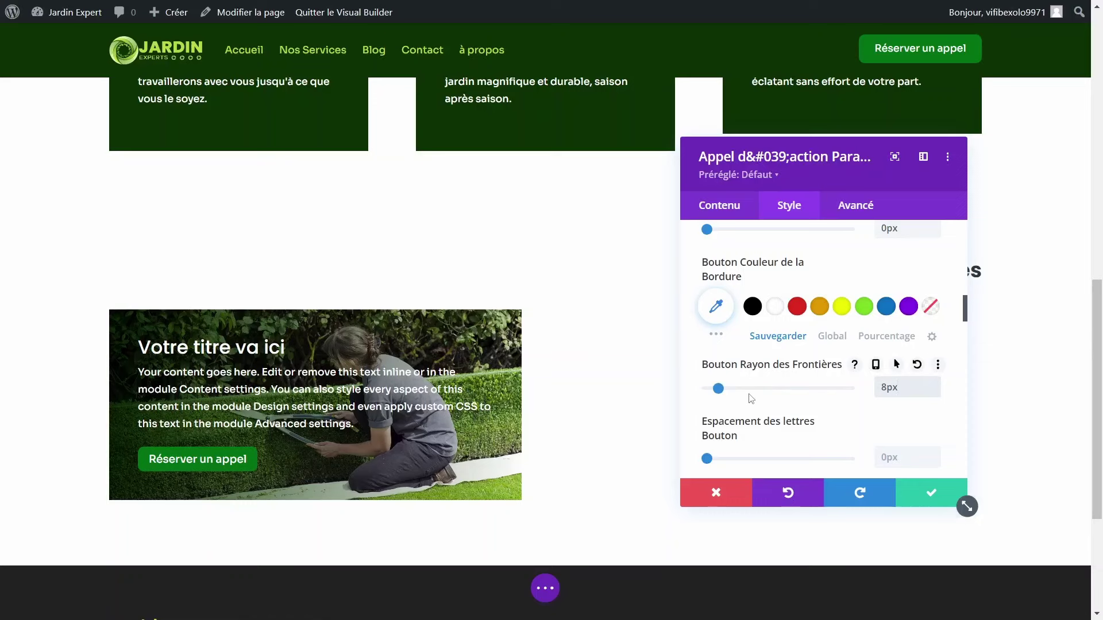
scroll(764, 397, "up", 1)
Step: Set the button's padding to 10px at top and bottom and 30px at left and right
scroll(818, 395, "down", 5)
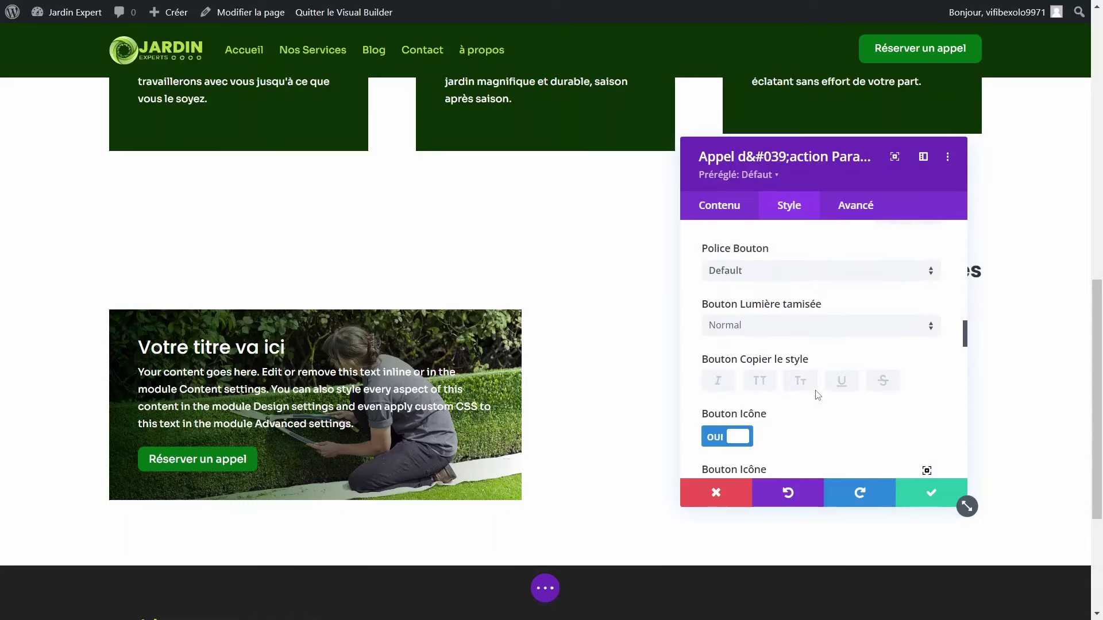
scroll(818, 395, "down", 5)
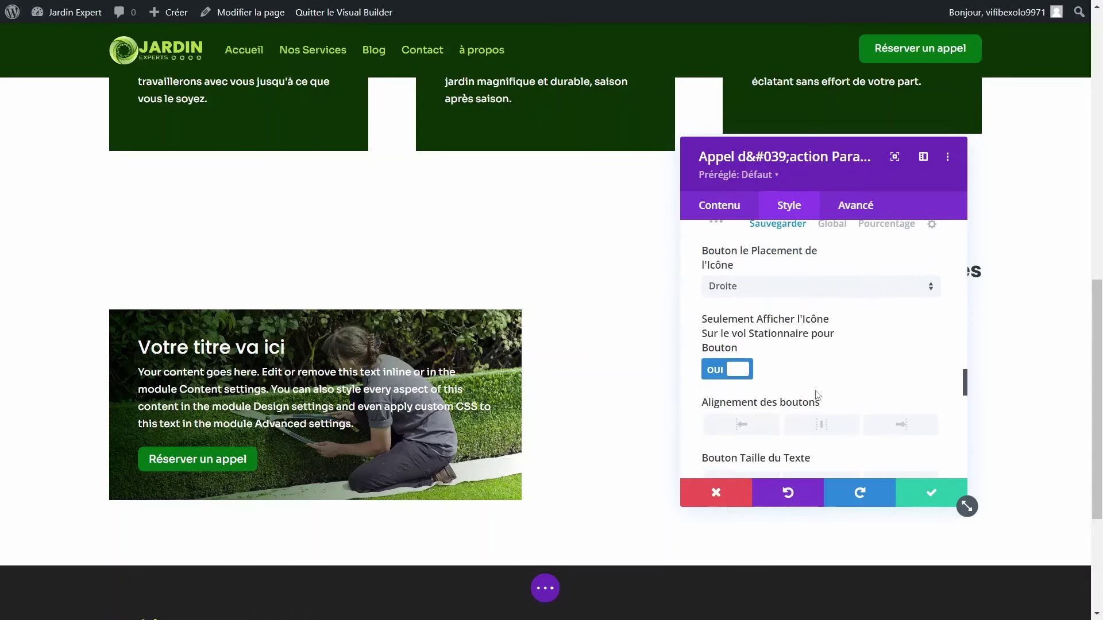
scroll(818, 396, "down", 5)
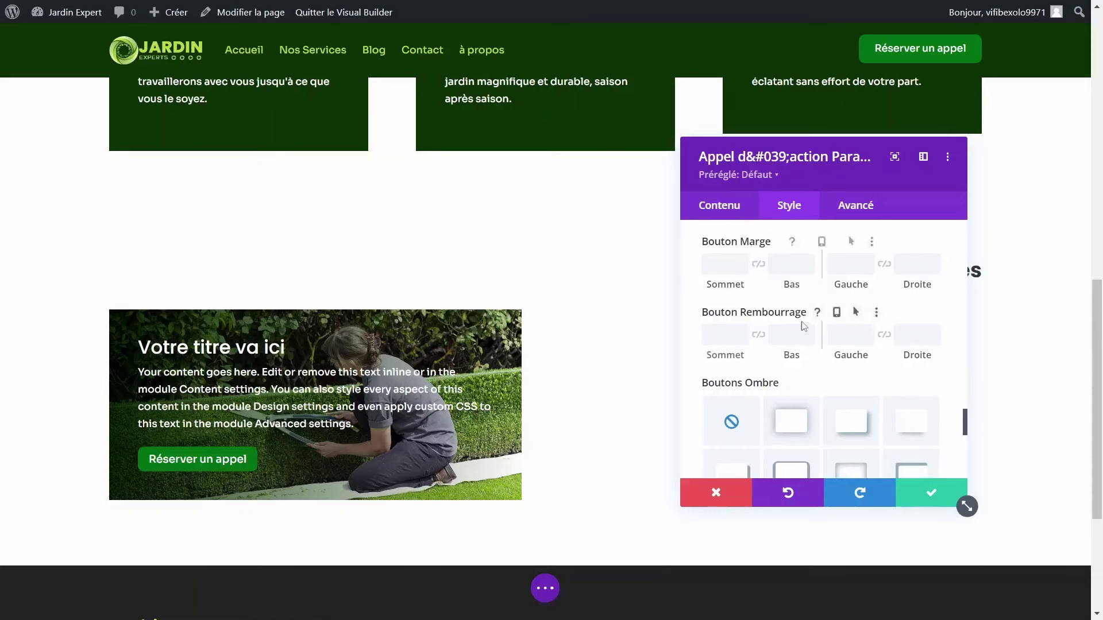
left_click(733, 334)
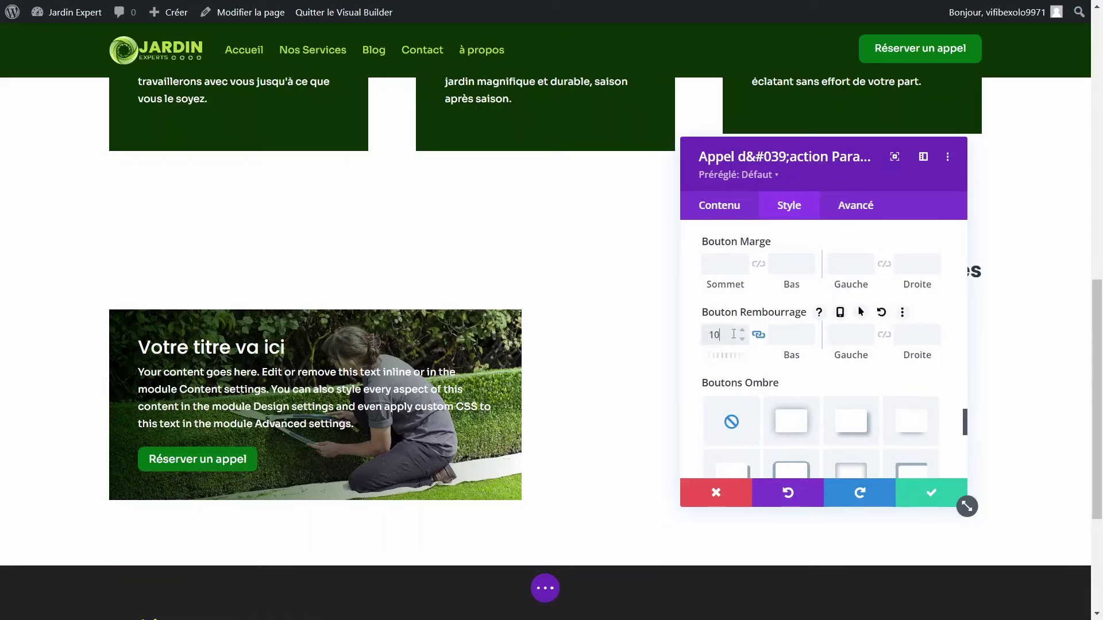
type("10")
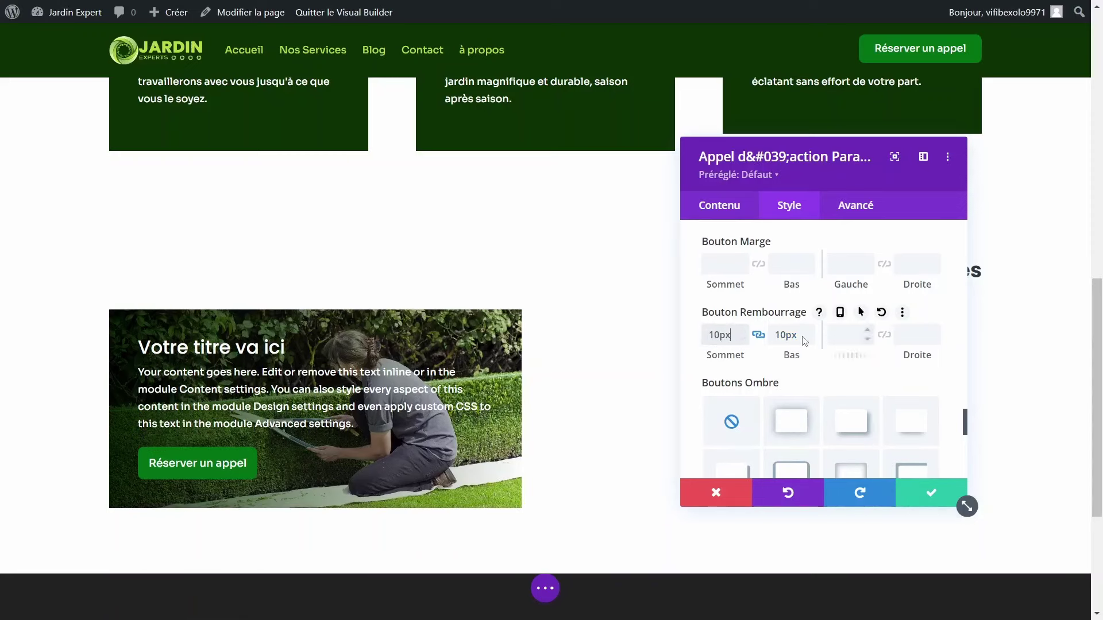
left_click(847, 335)
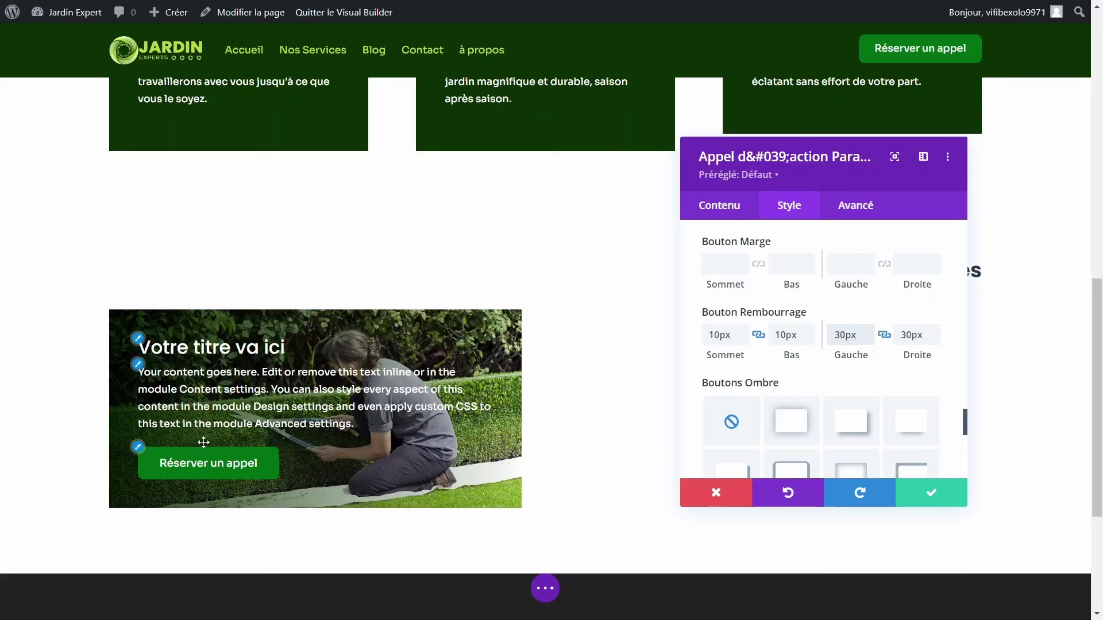
Step: Set the call-to-action title's font weight to Semi Gras
left_click(138, 340)
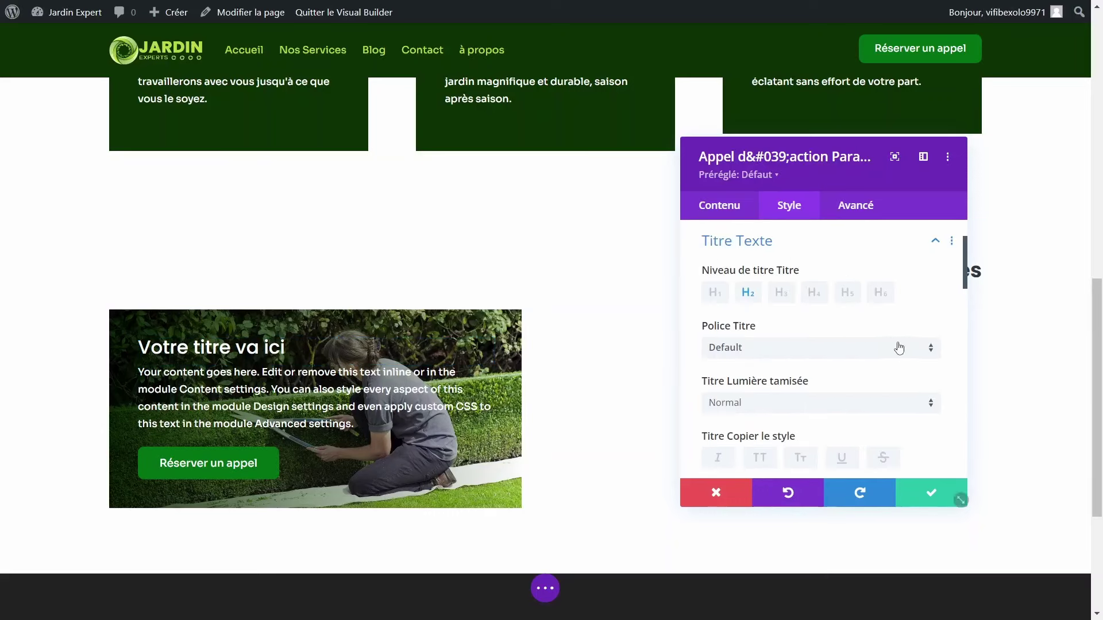
left_click(774, 326)
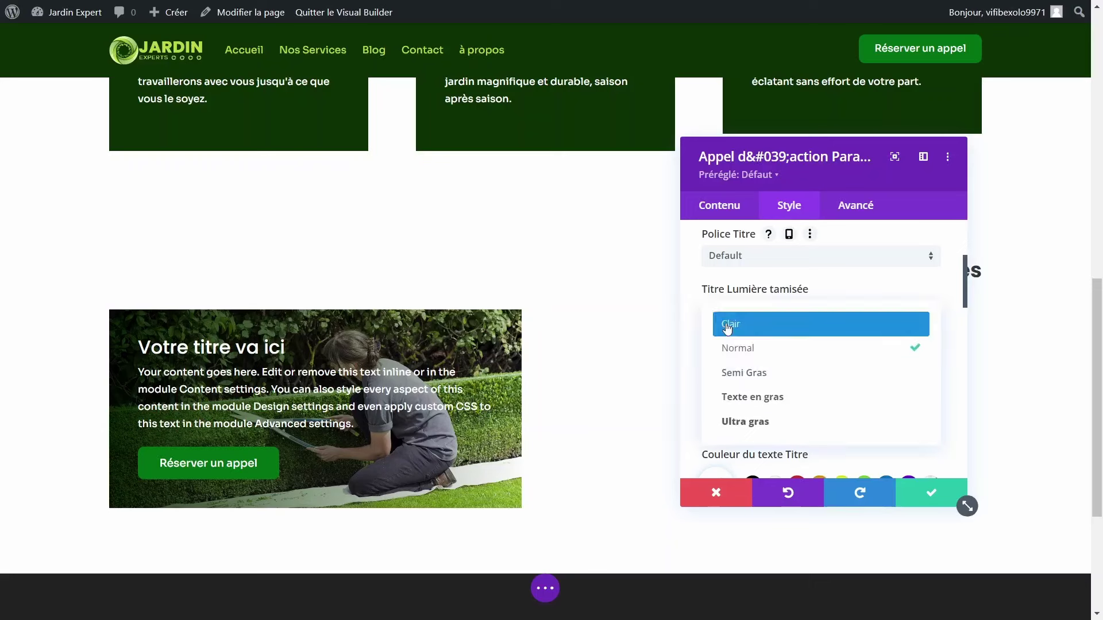
left_click(778, 373)
scroll(792, 322, "up", 3)
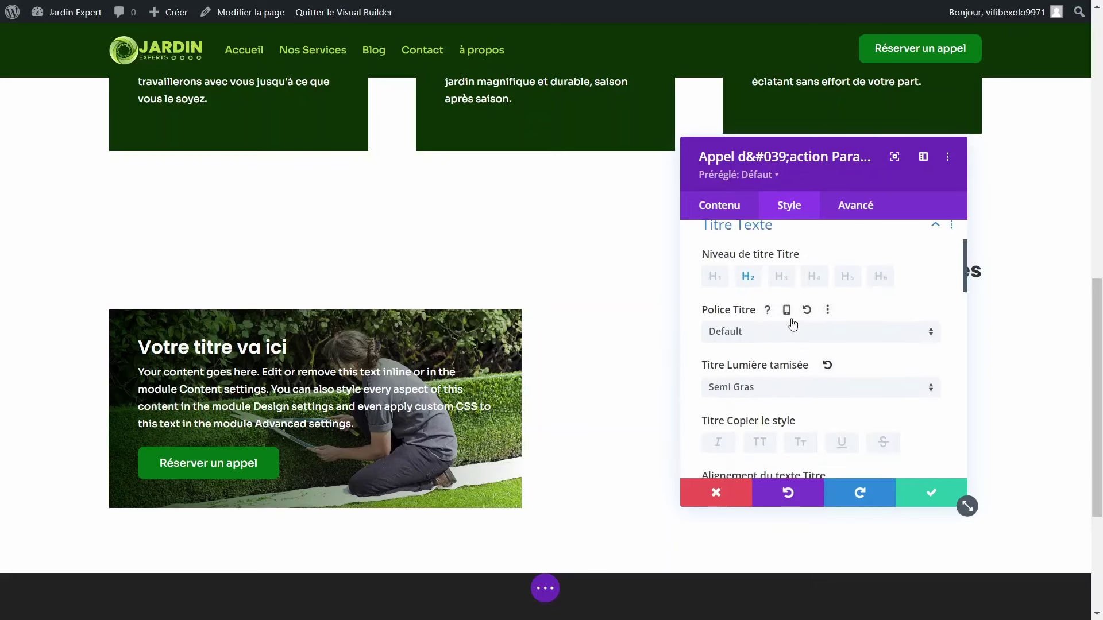
Step: Reduce the title's text size to 23px and save the module settings
scroll(792, 323, "down", 3)
scroll(793, 323, "down", 3)
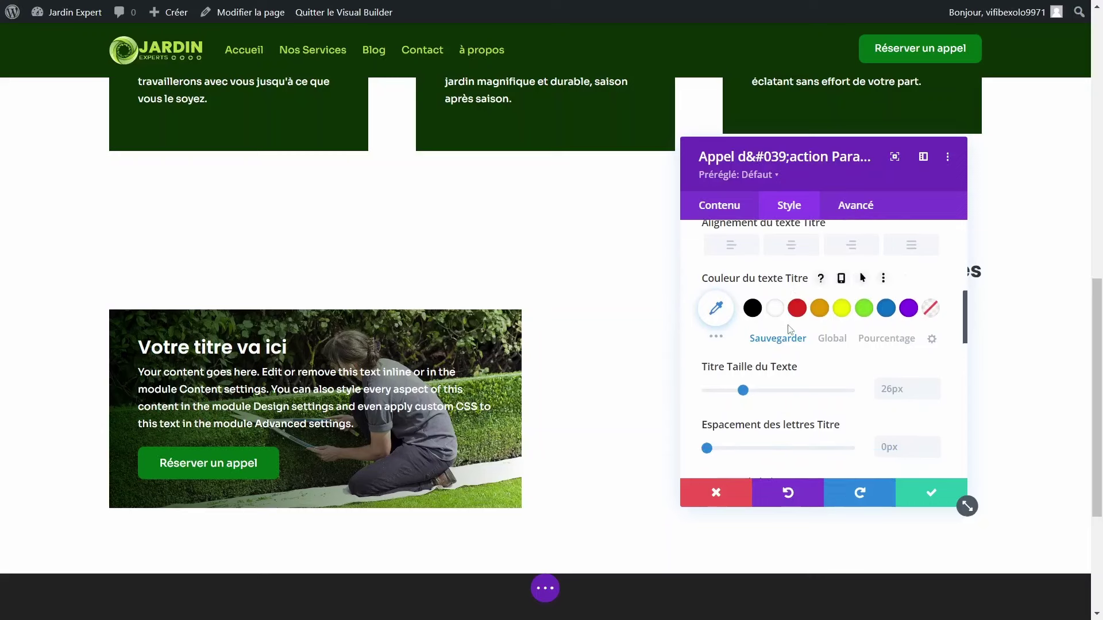
left_click_drag(743, 390, 741, 395)
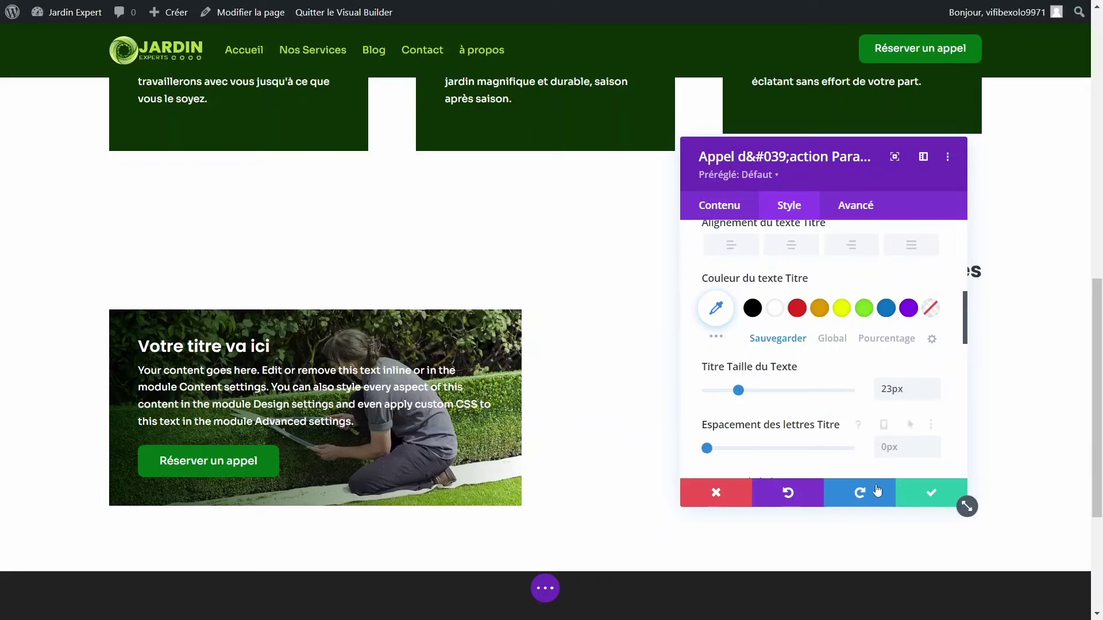
left_click(918, 495)
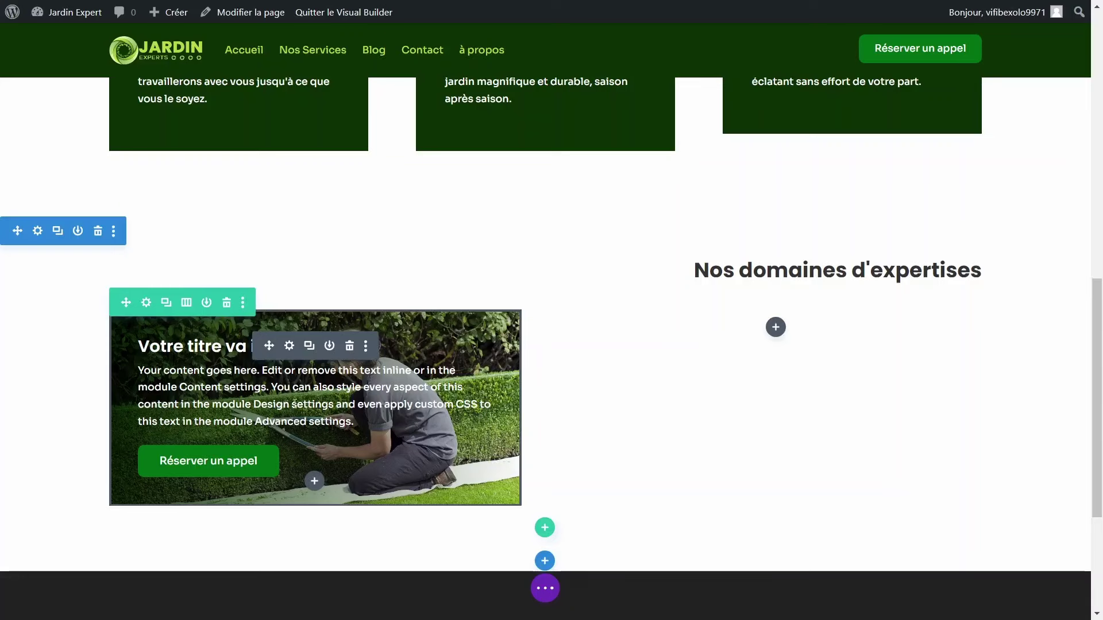
Step: Duplicate the call-to-action module three times and arrange the four cards in two rows across both columns
left_click(309, 346)
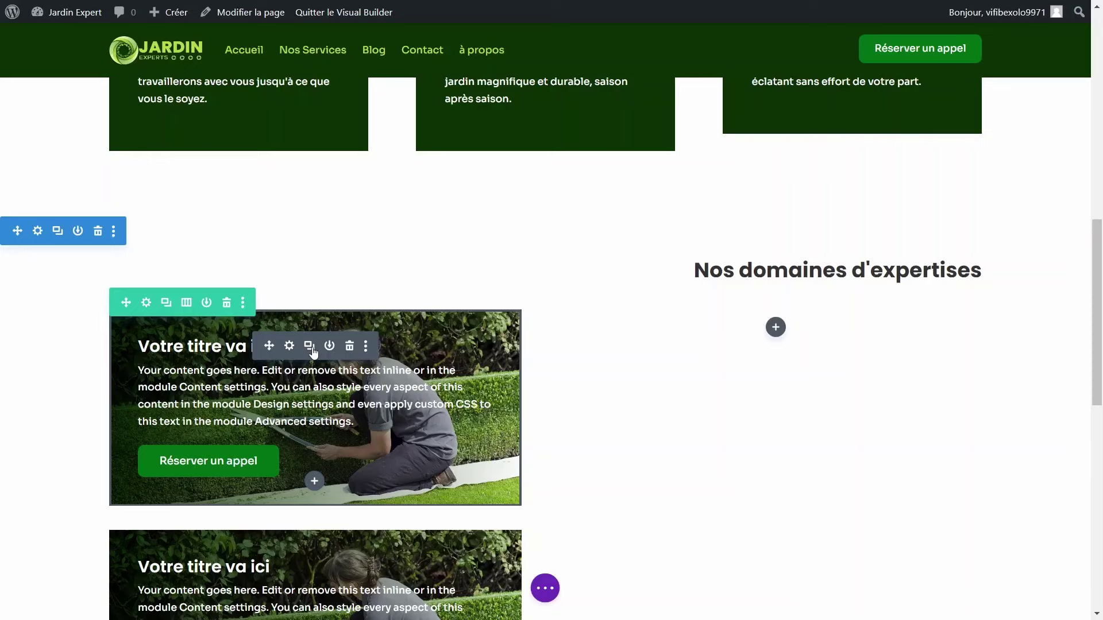
left_click_drag(496, 333, 768, 323)
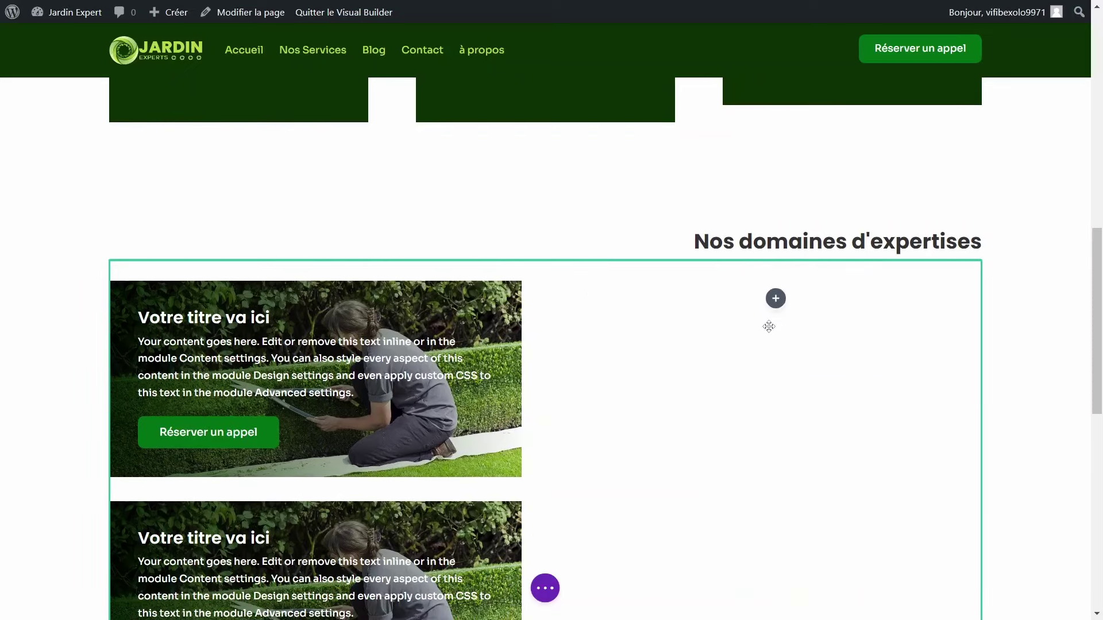
scroll(621, 395, "down", 5)
mouse_move(268, 238)
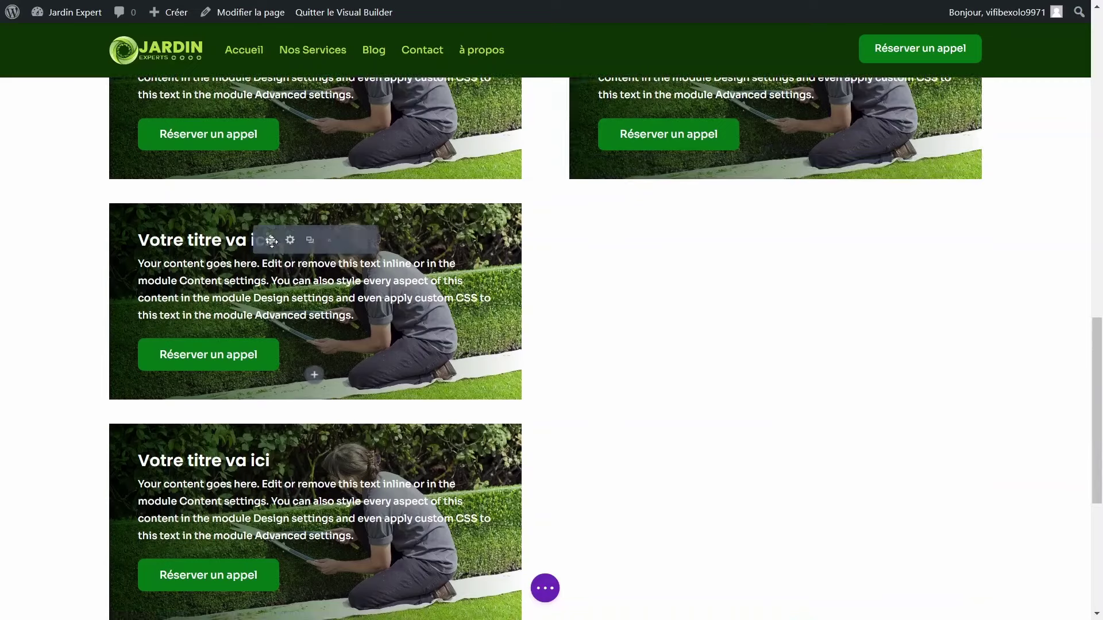
scroll(674, 222, "down", 4)
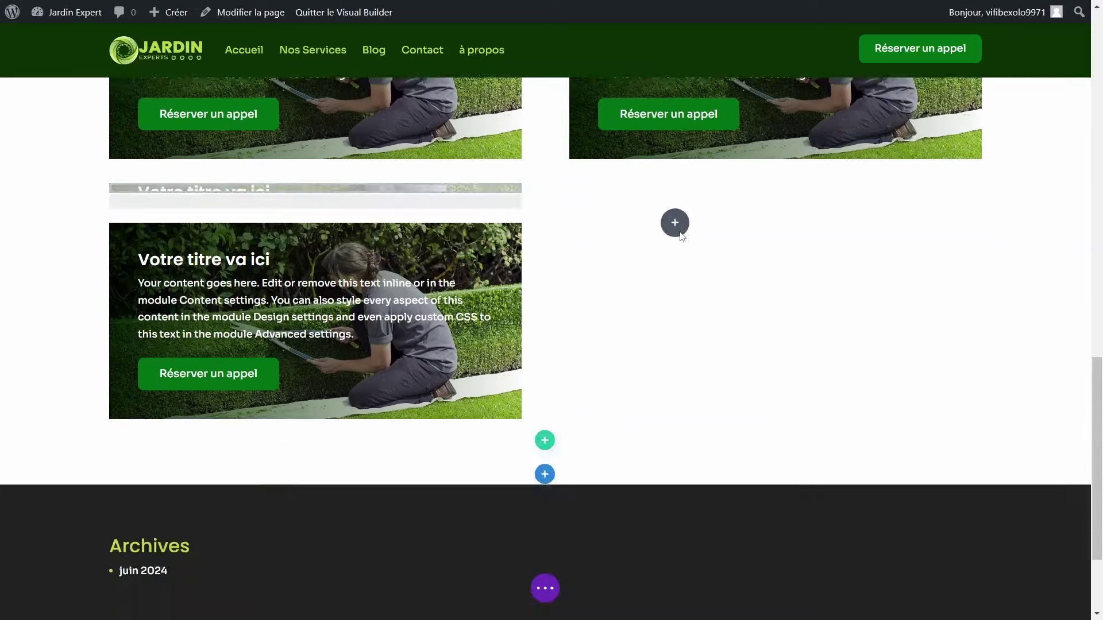
scroll(517, 296, "up", 20)
scroll(518, 298, "down", 4)
scroll(518, 298, "down", 12)
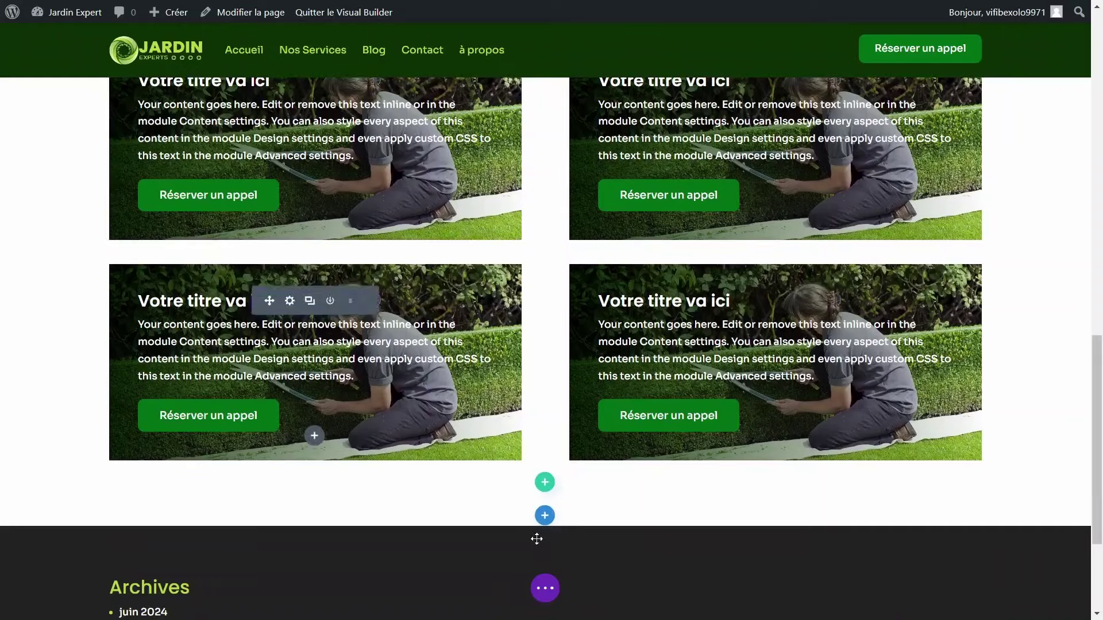
Step: Save the page with the four call-to-action cards
left_click(544, 588)
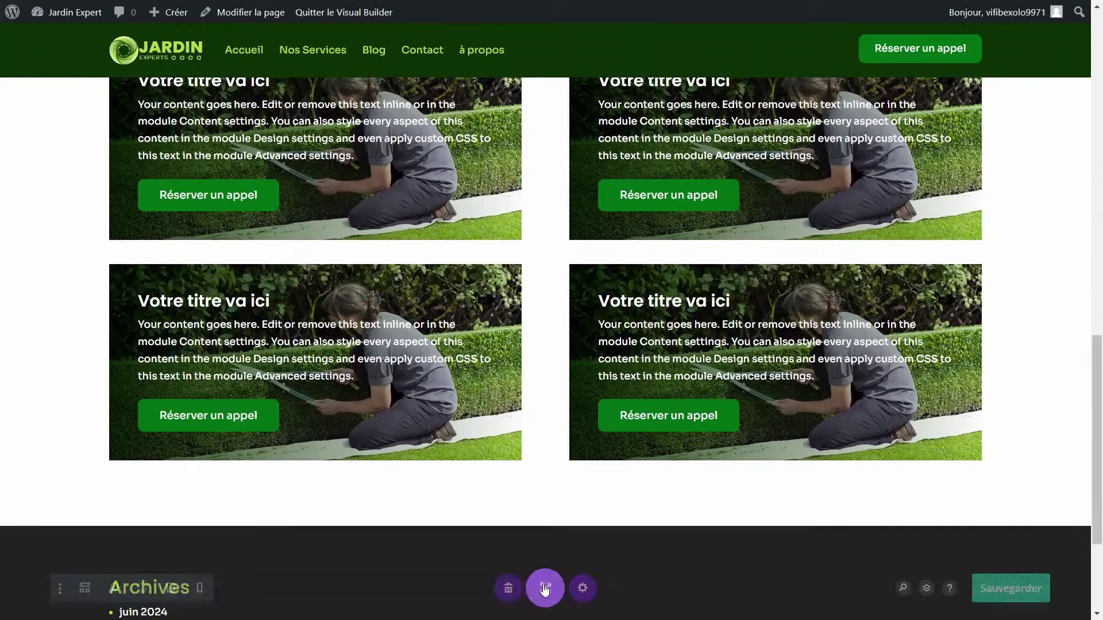
left_click(1022, 591)
Step: Replace the background image of the second, third and fourth cards with different photos: a garden with patio, a tree-lined path and a flowered house front
scroll(646, 367, "up", 4)
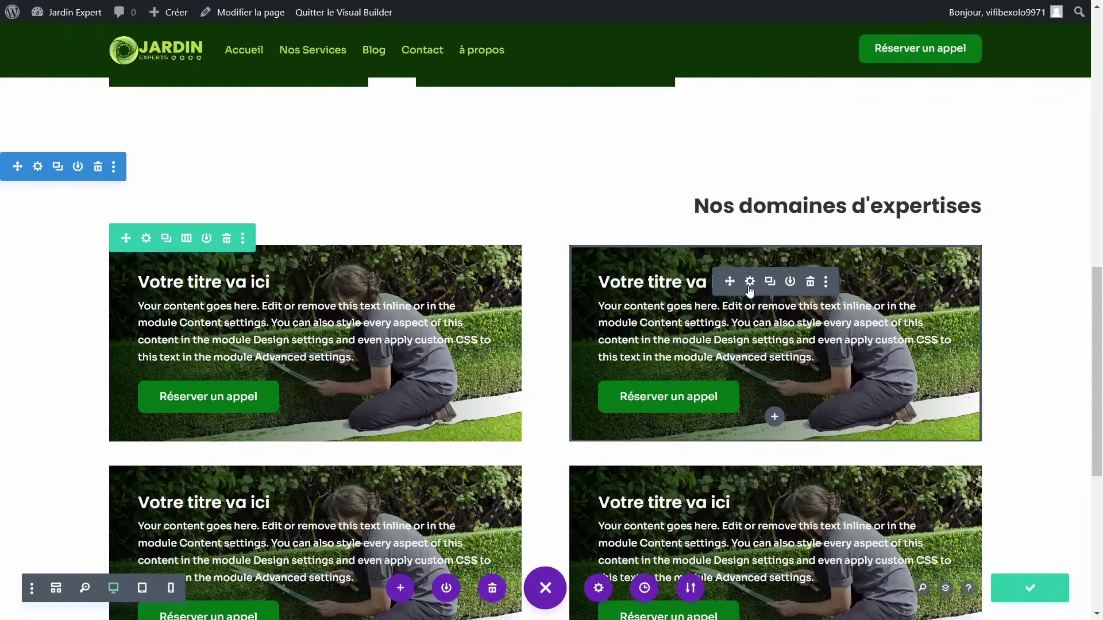
left_click(757, 283)
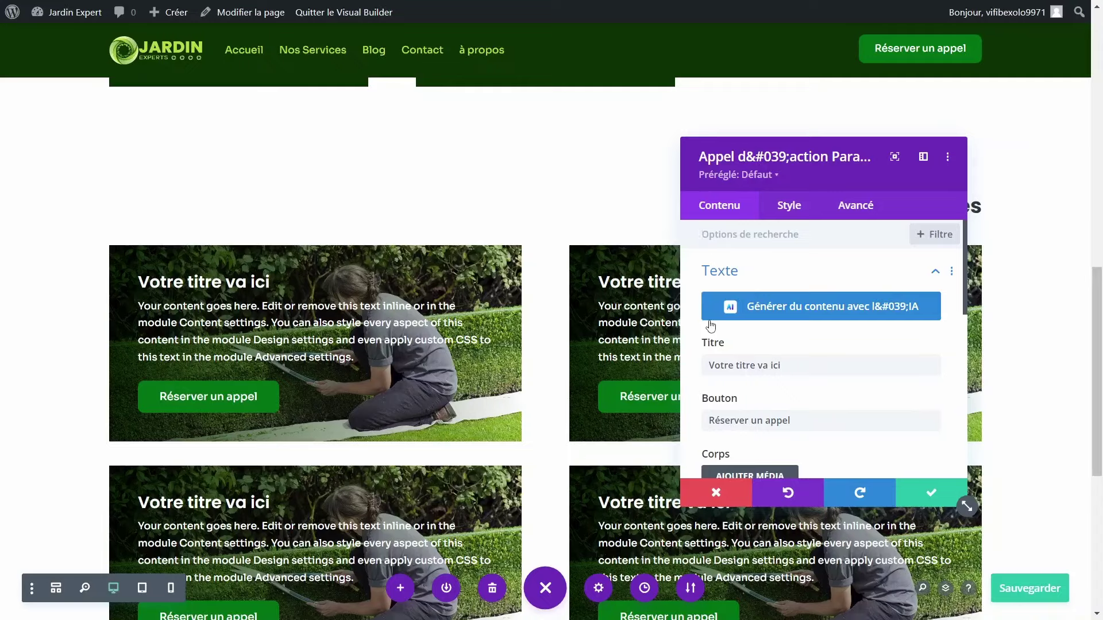
key("Escape")
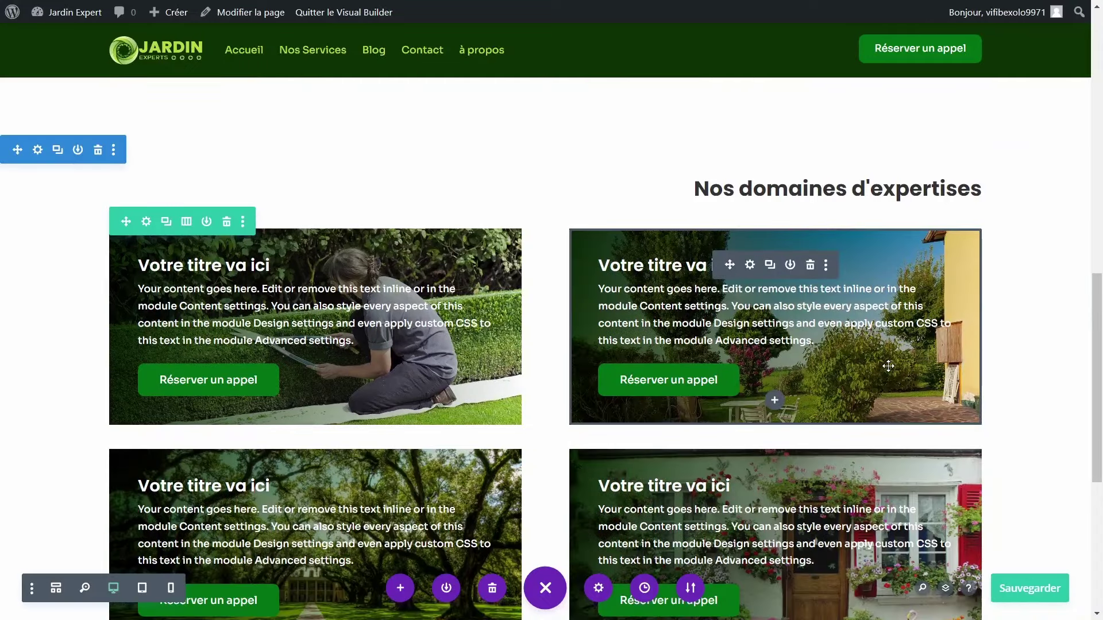
scroll(888, 365, "down", 1)
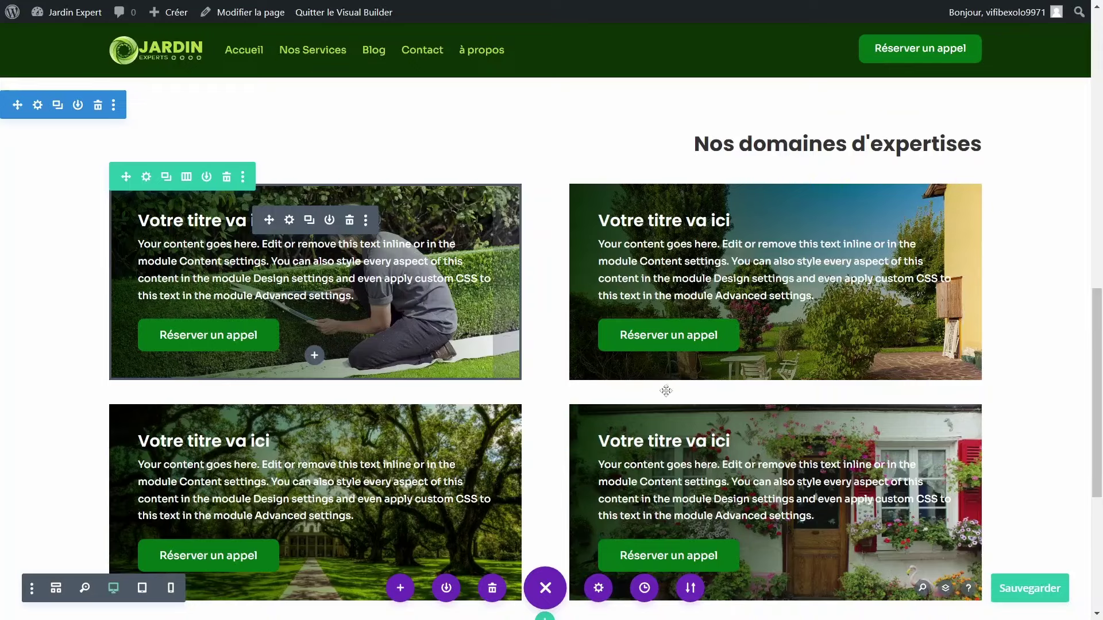
key("F11")
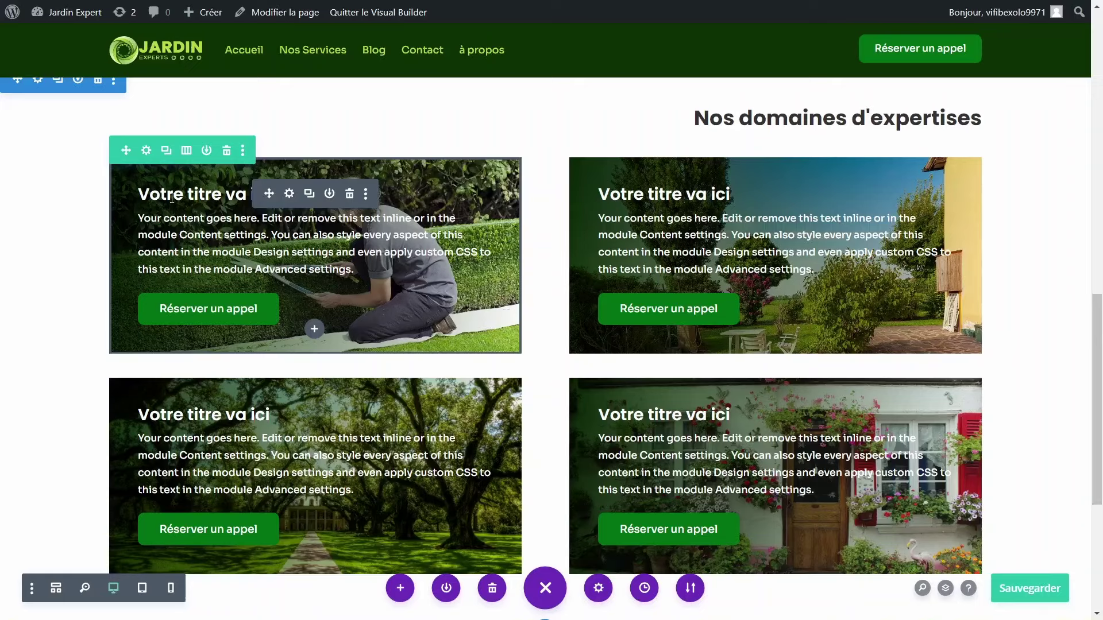
Step: Replace the four cards' placeholder titles and texts with content for Conception et Entretien de Jardins, Aménagement de Terrasses et Patios, Murs et Clôtures, and Bassins et Fontaines
left_click_drag(195, 198, 258, 196)
left_click(225, 220)
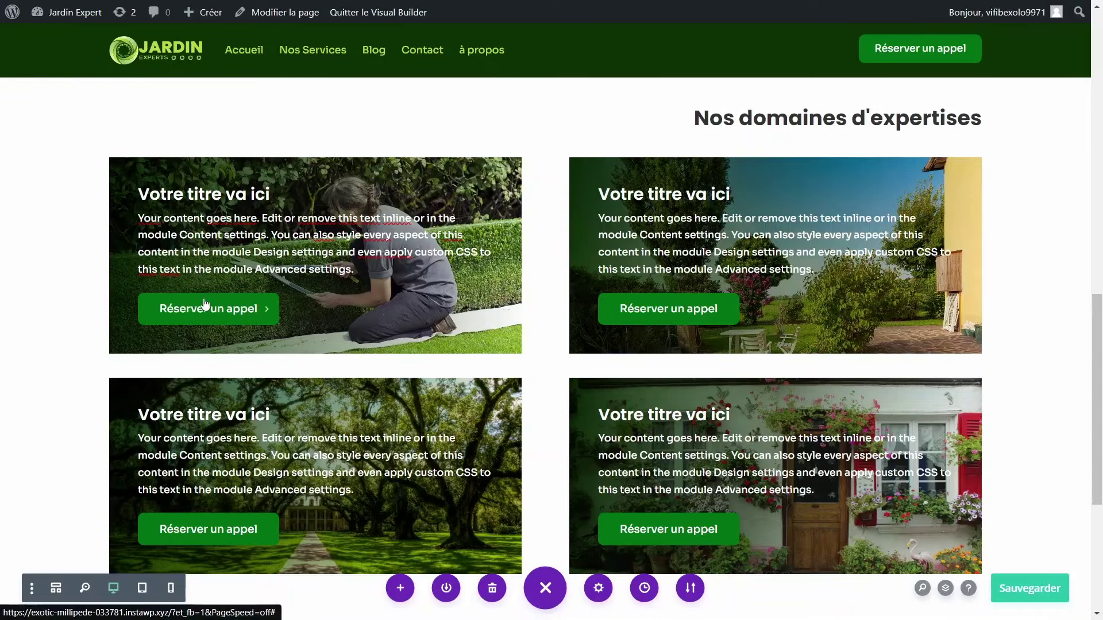
scroll(386, 273, "down", 1)
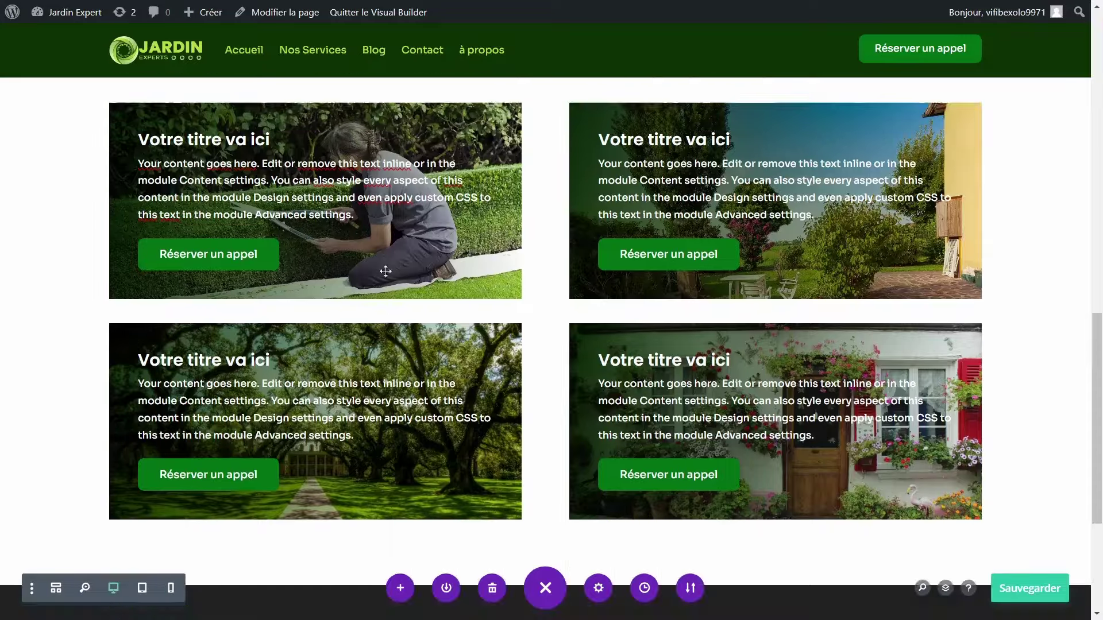
scroll(386, 272, "up", 2)
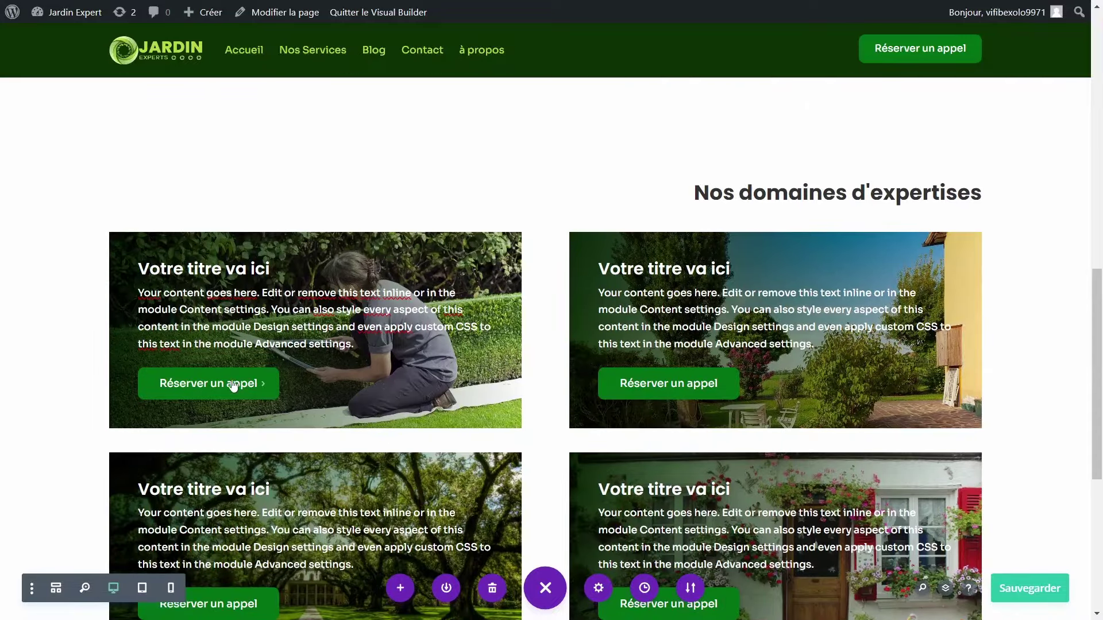
scroll(220, 383, "down", 1)
scroll(220, 384, "down", 2)
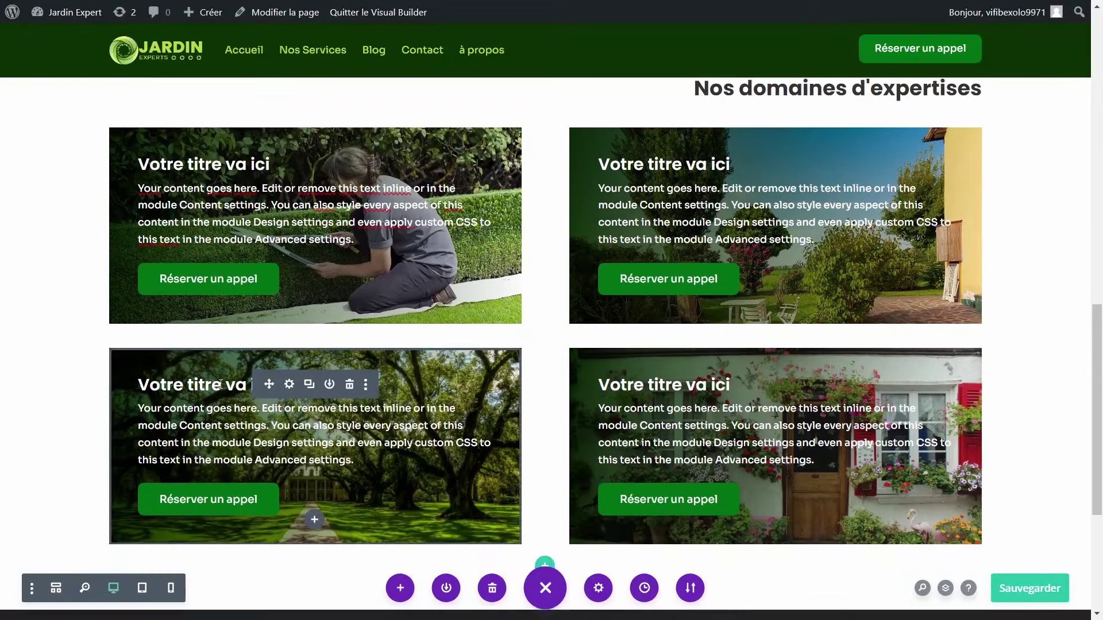
scroll(220, 385, "up", 1)
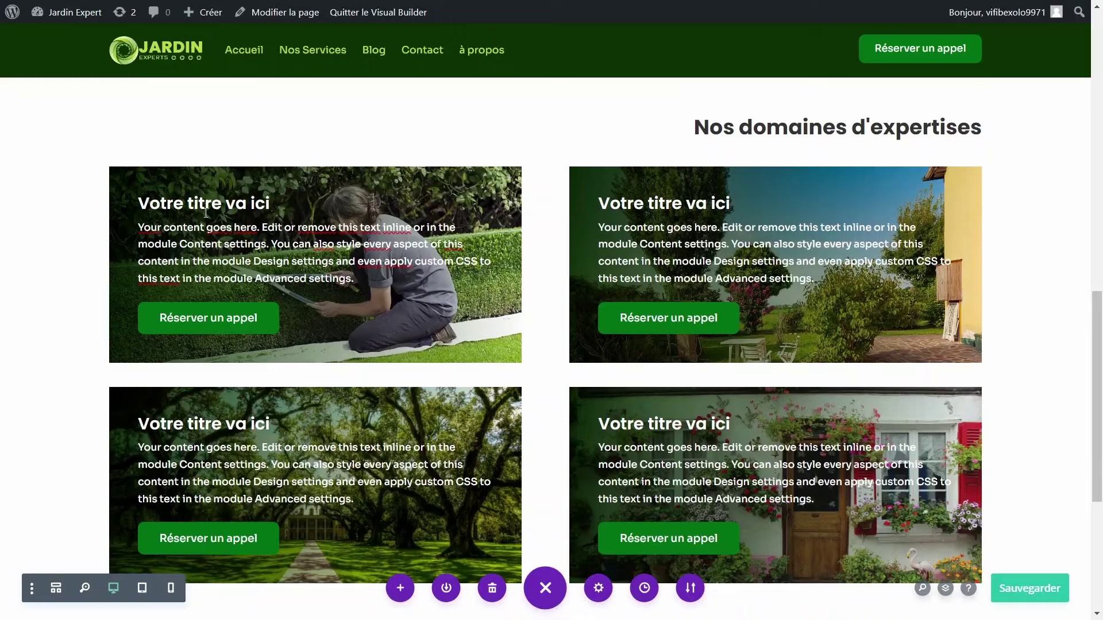
left_click(199, 208)
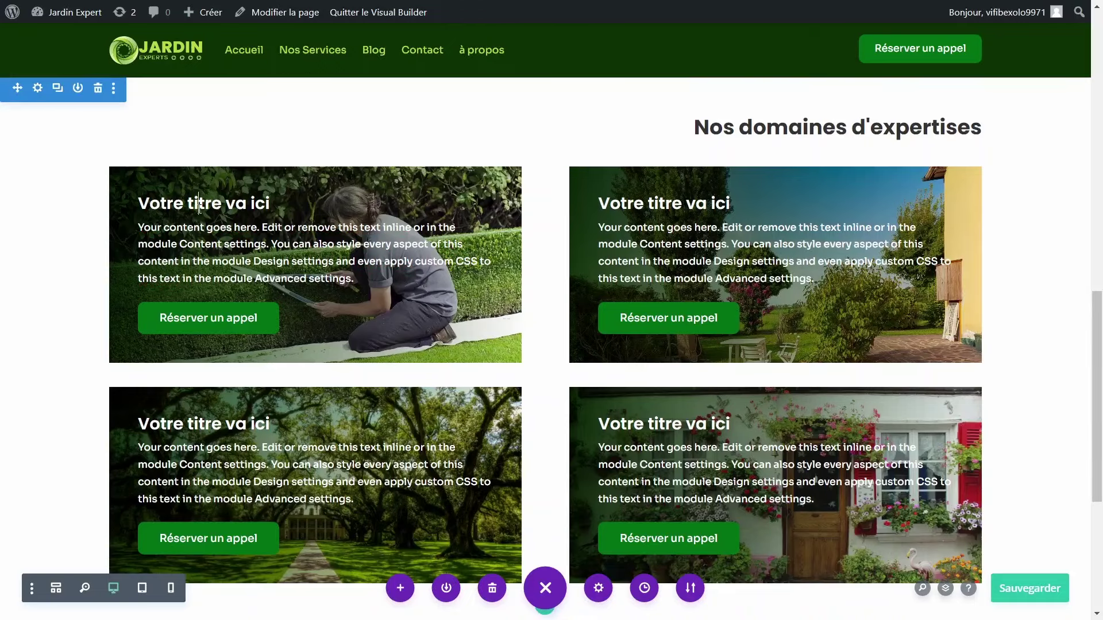
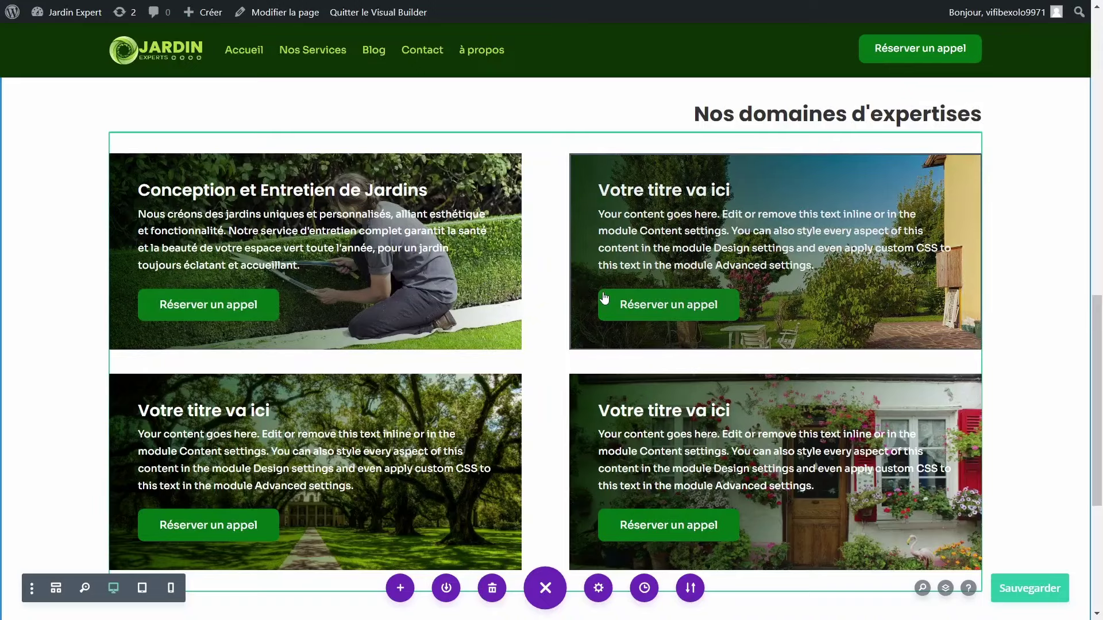
scroll(604, 298, "down", 1)
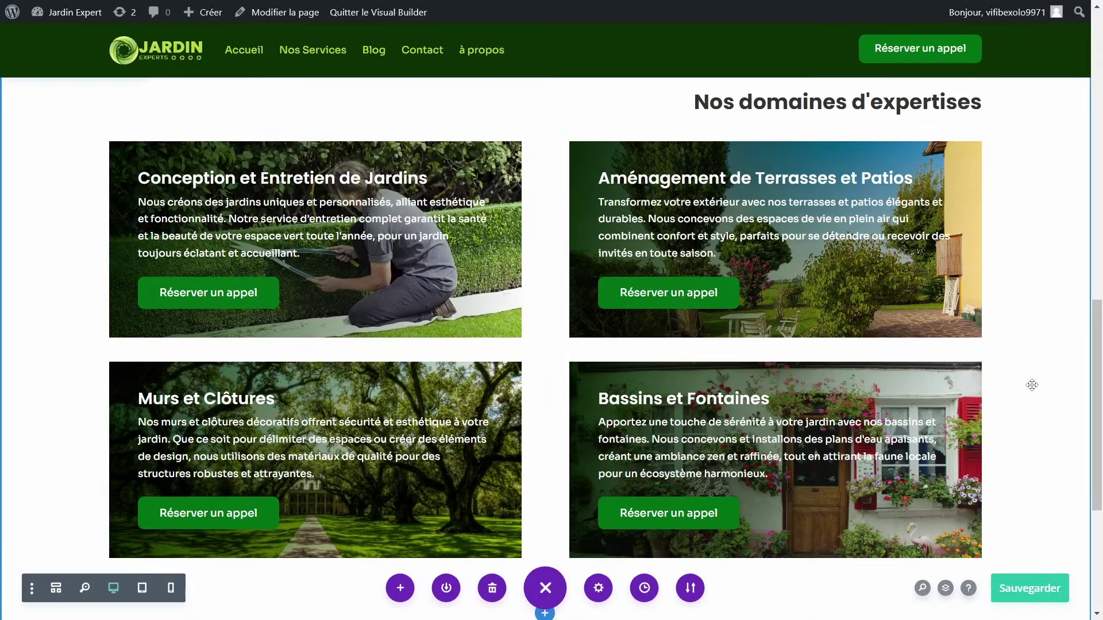
Step: Set the end stop of the Bassins et Fontaines card's background gradient to rgba(14,20,2,0.6) and save the module settings
scroll(758, 373, "down", 1)
scroll(760, 368, "up", 4)
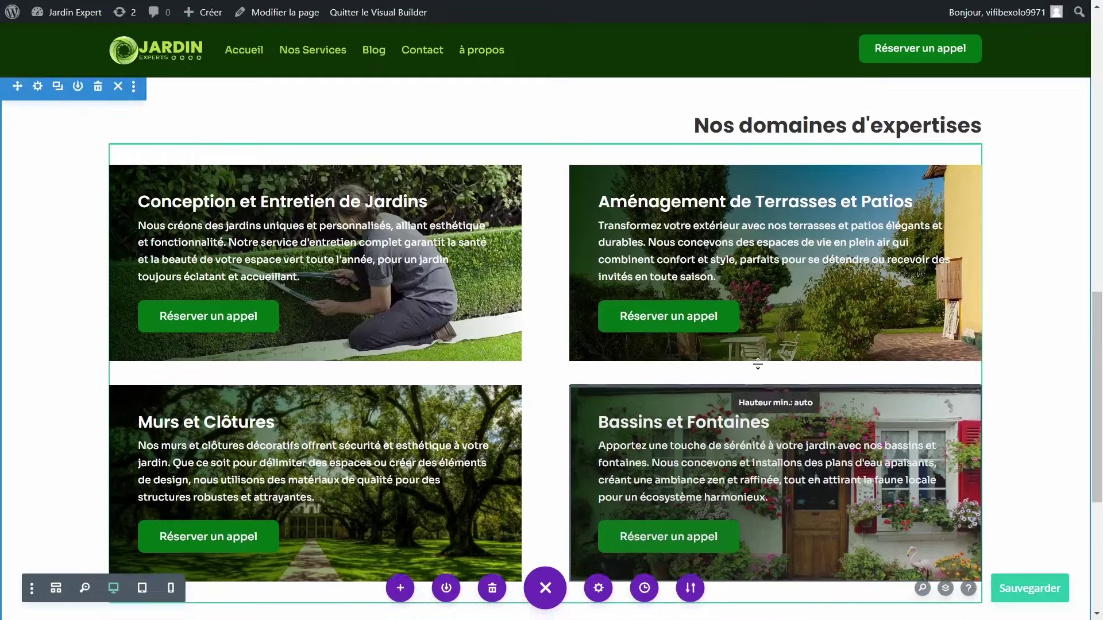
scroll(760, 369, "down", 3)
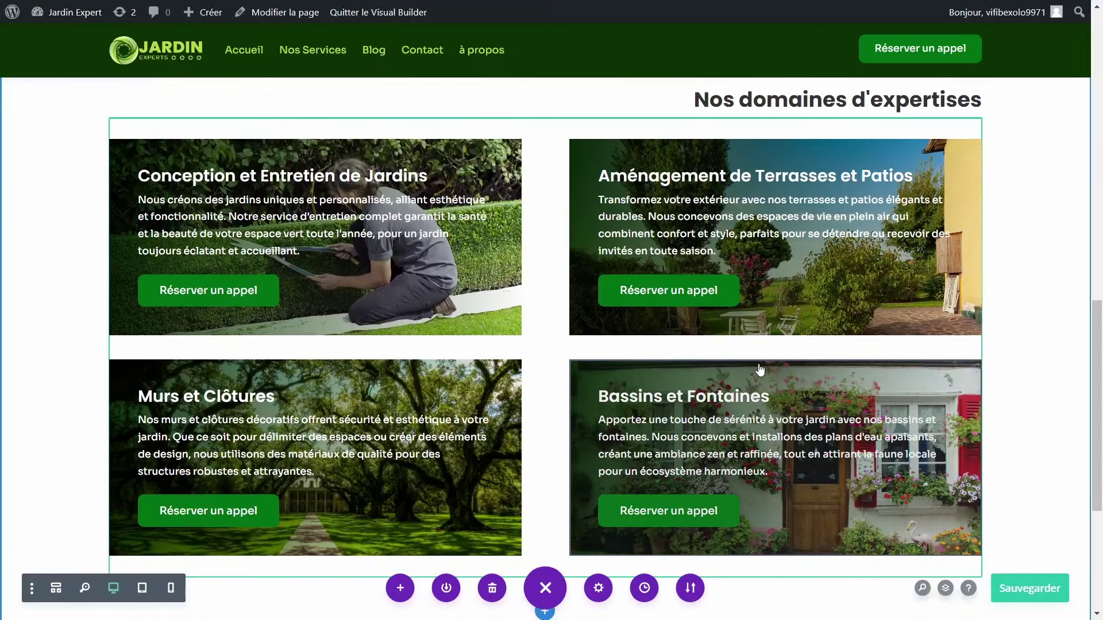
scroll(760, 369, "down", 1)
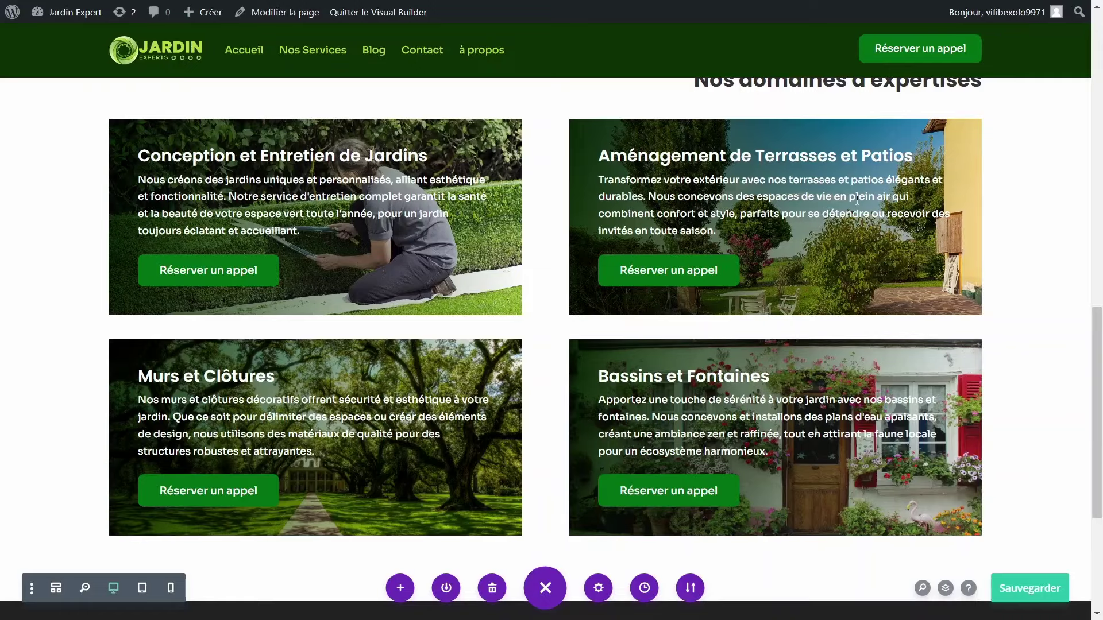
scroll(857, 199, "down", 1)
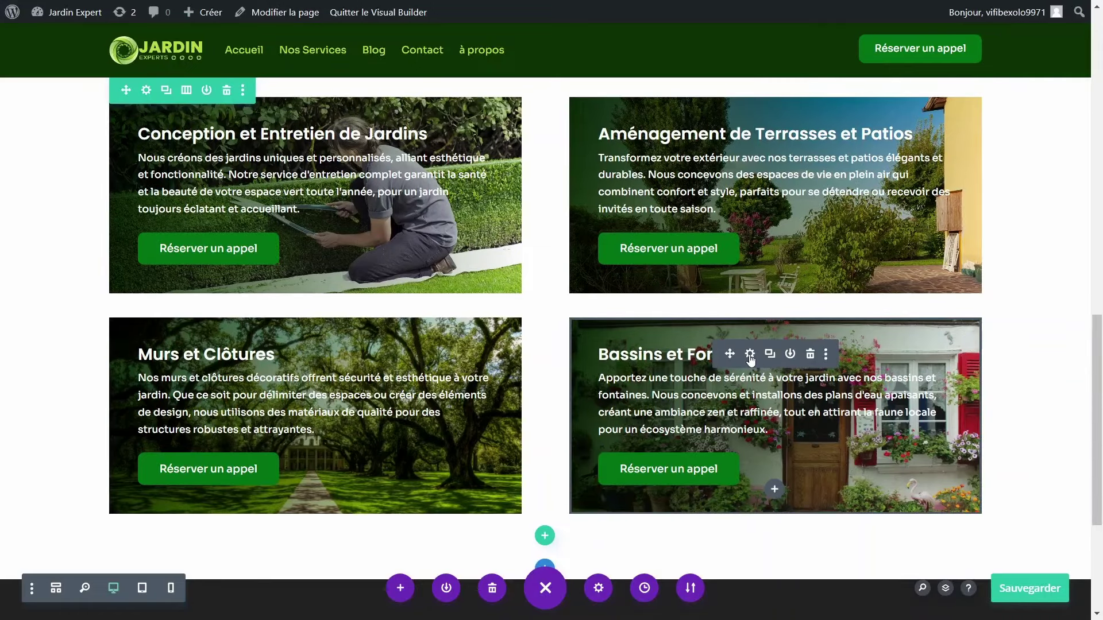
left_click(750, 354)
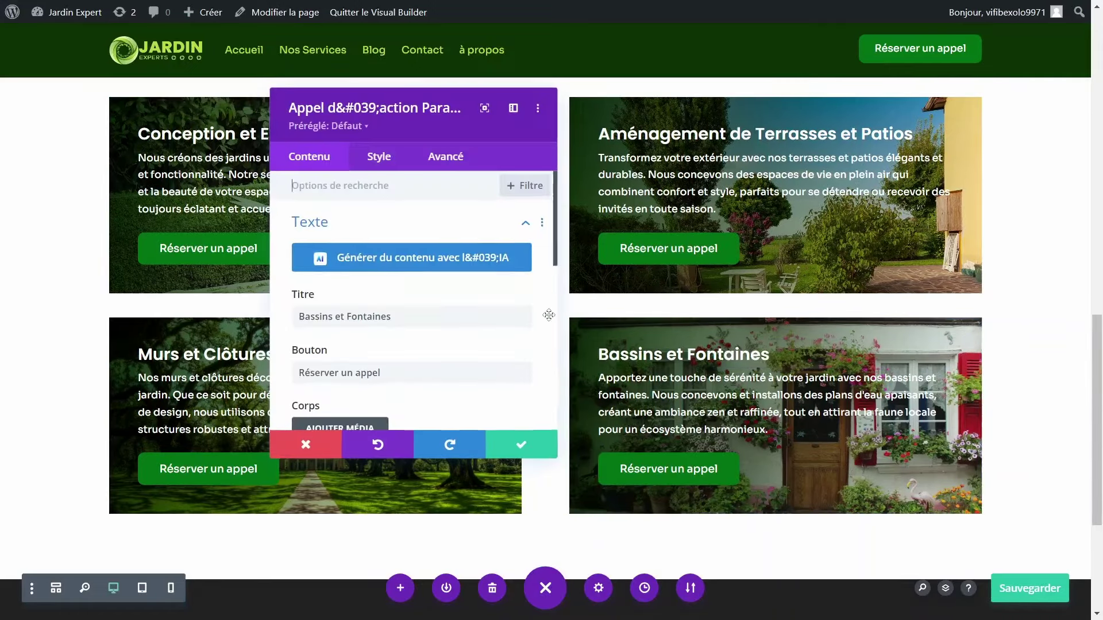
left_click(315, 235)
left_click(347, 320)
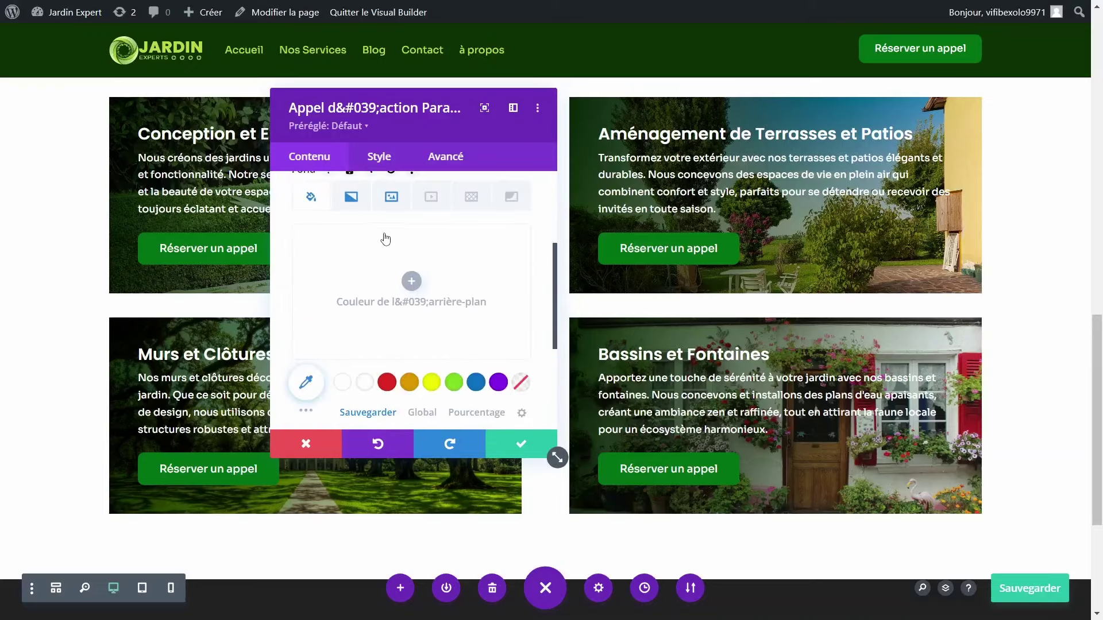
left_click(351, 193)
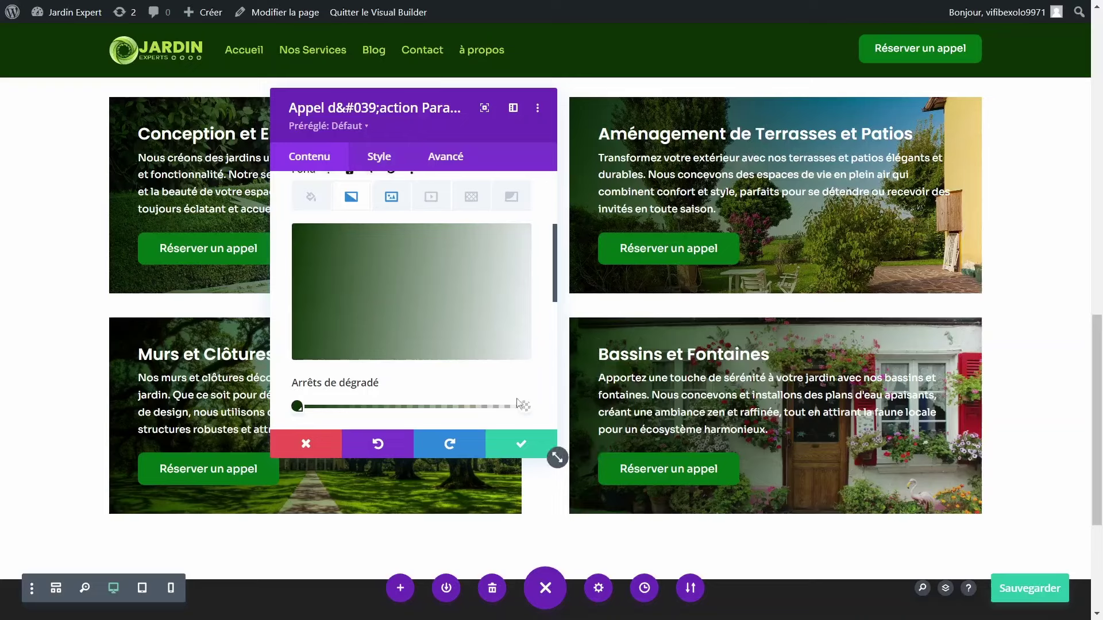
scroll(522, 405, "down", 1)
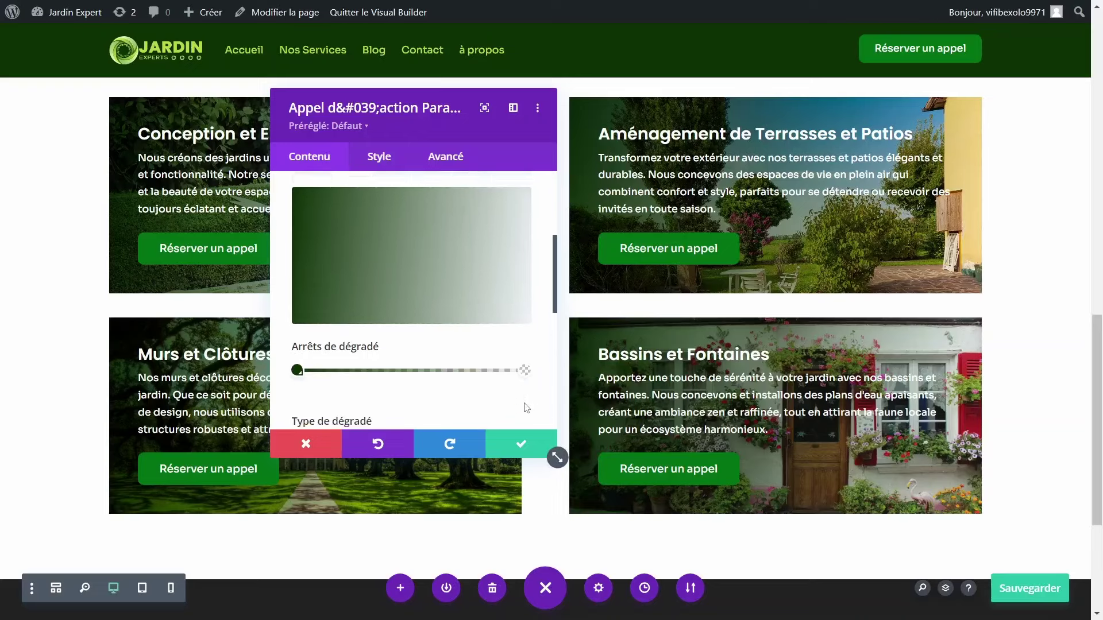
scroll(524, 406, "up", 1)
scroll(524, 406, "up", 1)
scroll(525, 408, "down", 2)
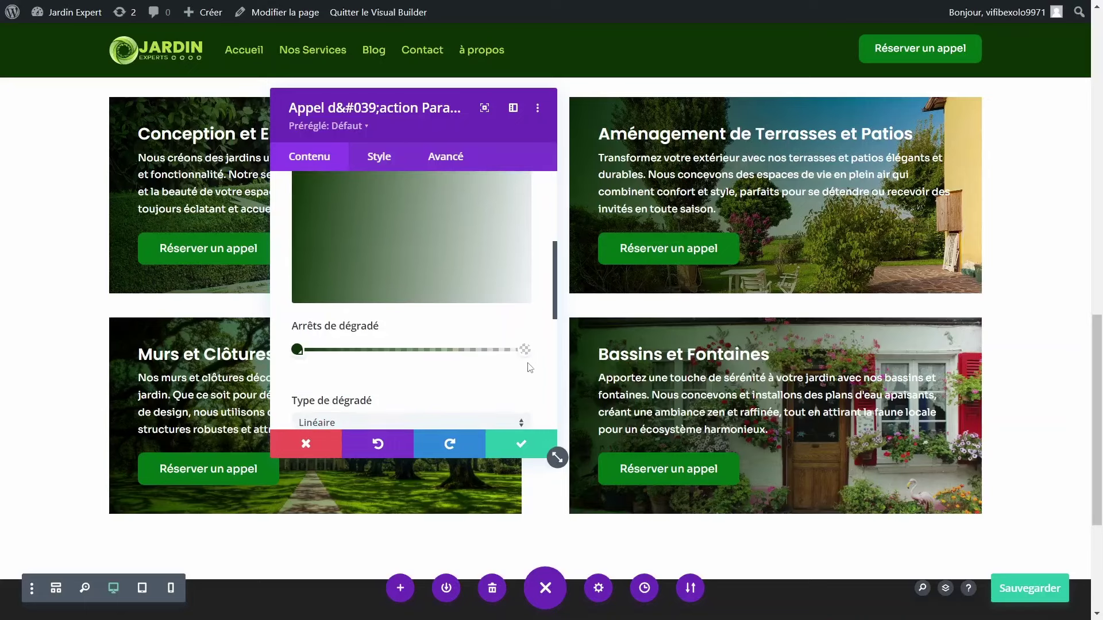
left_click(524, 349)
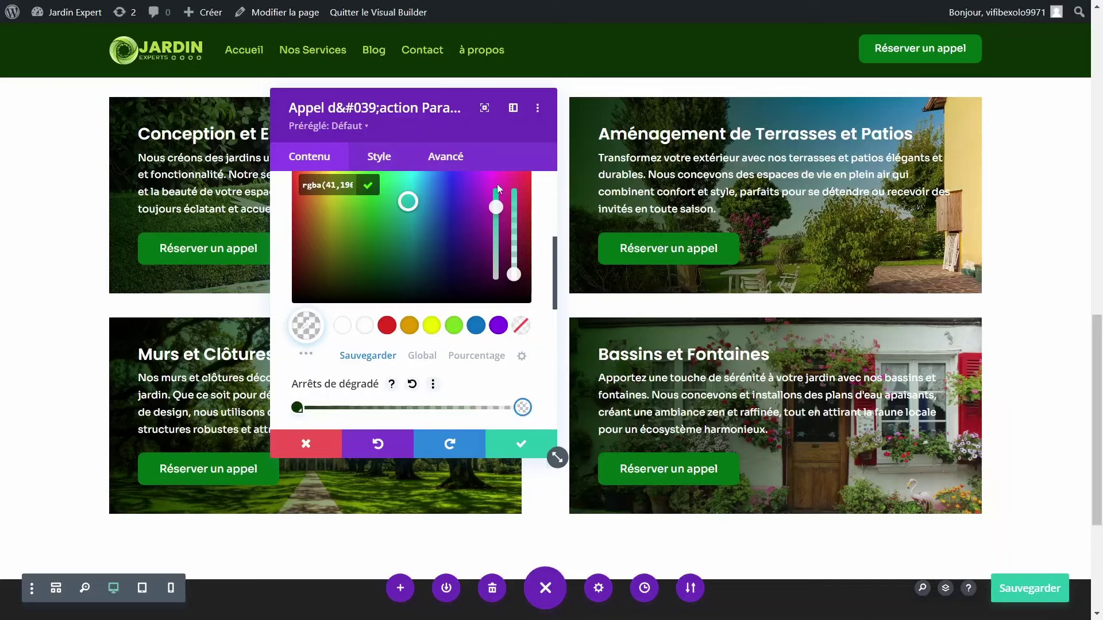
left_click_drag(402, 211, 345, 298)
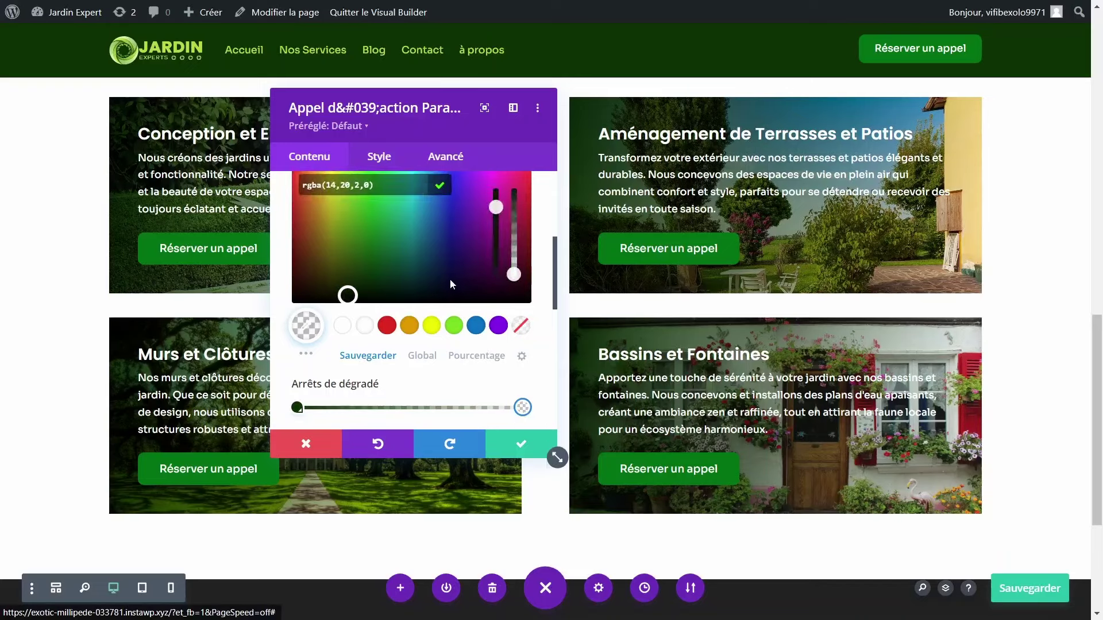
left_click_drag(514, 275, 515, 232)
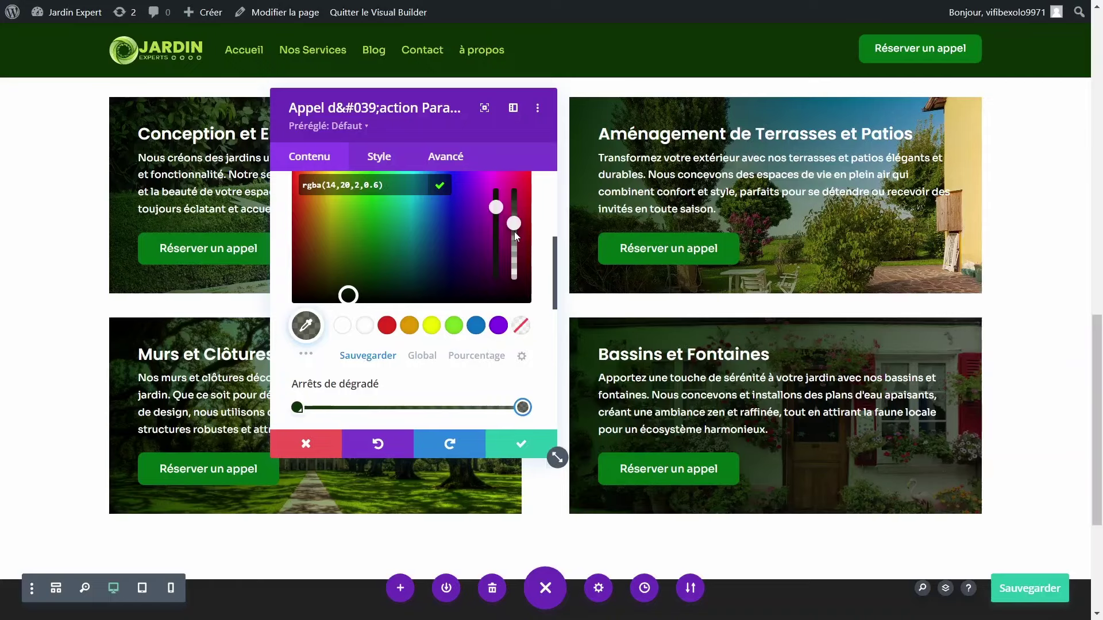
left_click(521, 443)
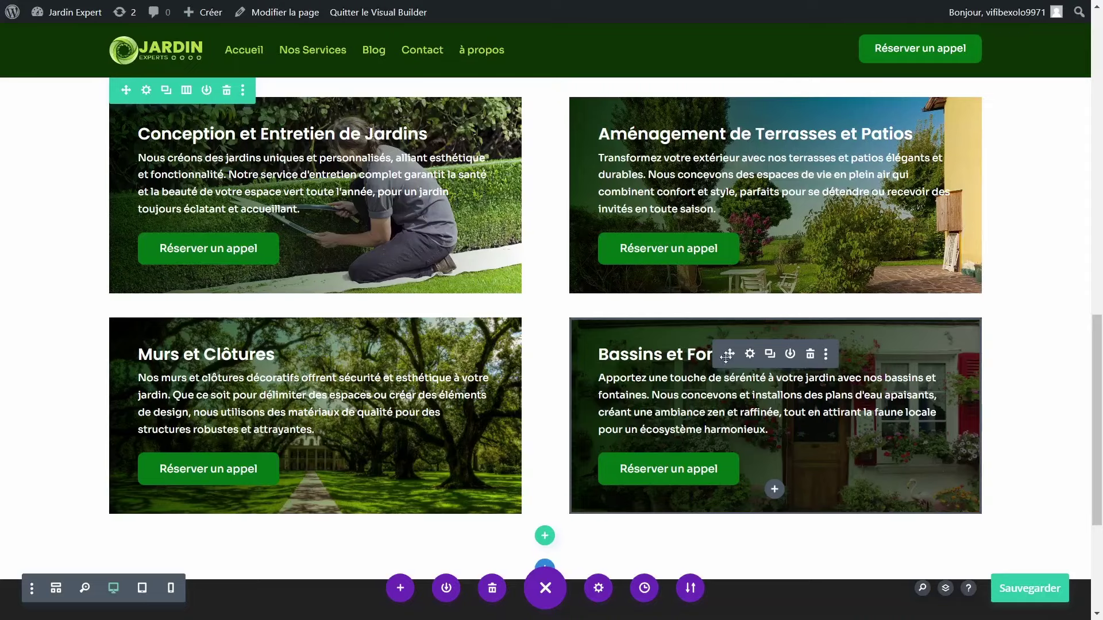
left_click(750, 354)
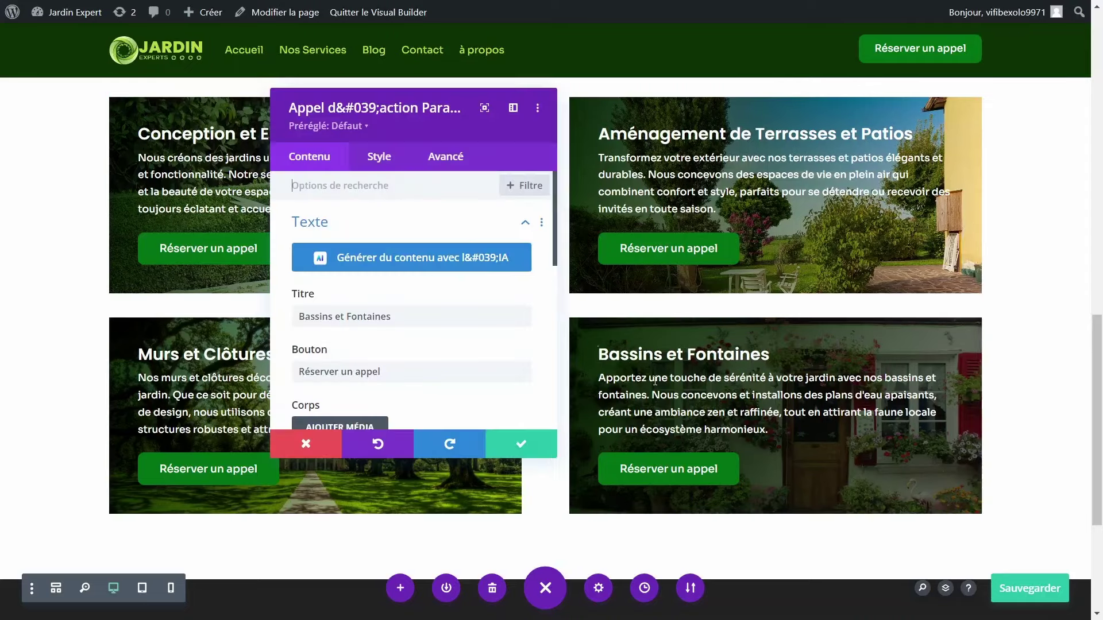
left_click(329, 222)
key("Escape")
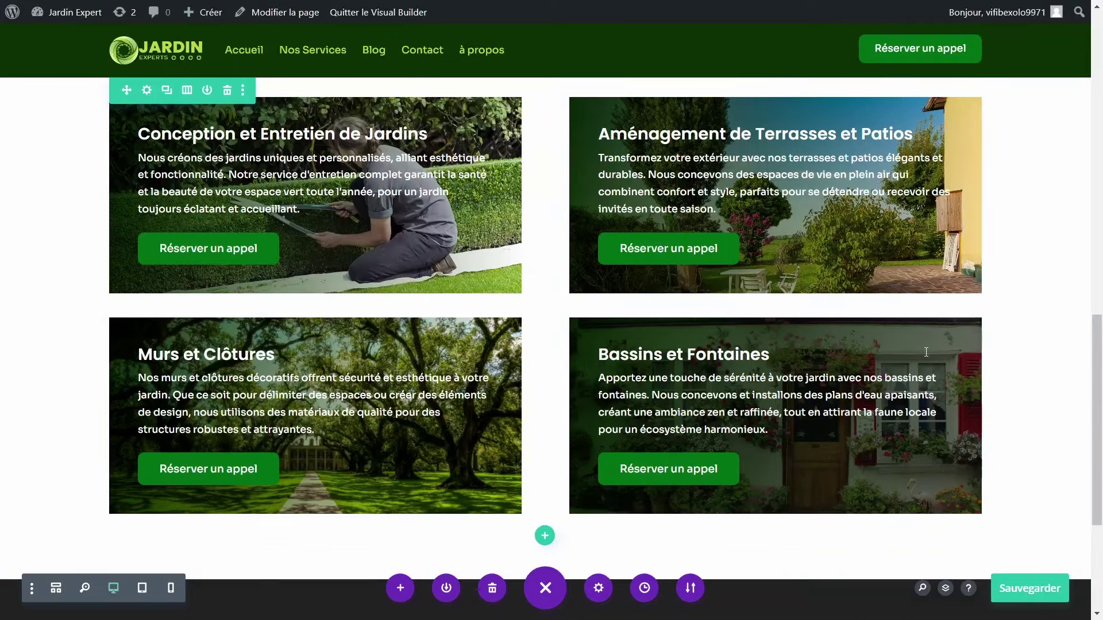
Step: Make the end stop of the Bassins et Fontaines card's background gradient fully transparent and save the module settings
left_click(749, 354)
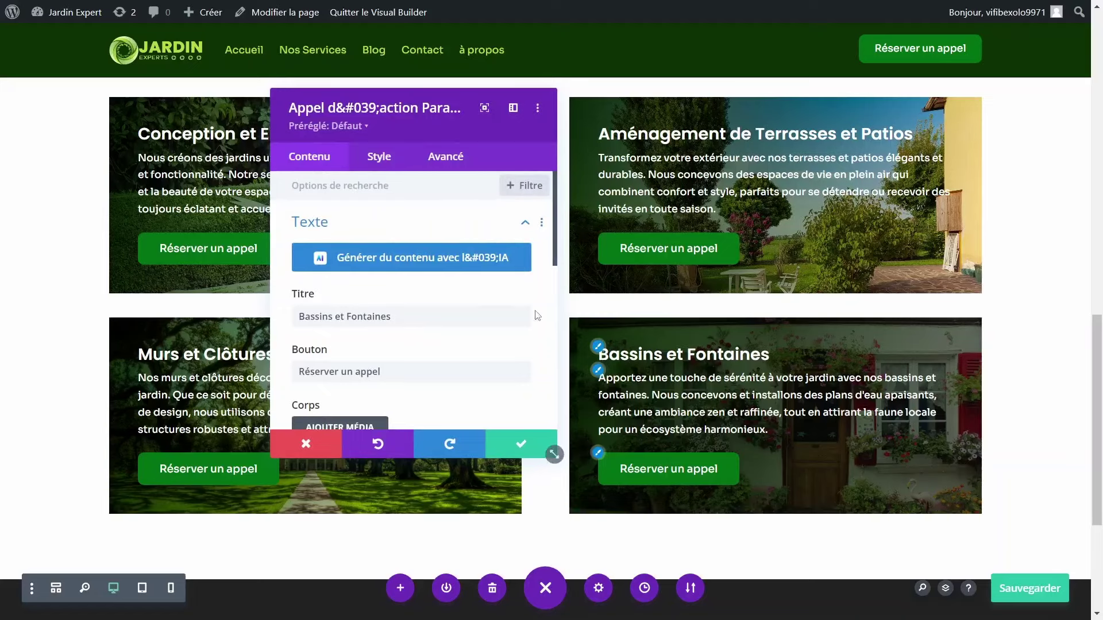
left_click(322, 221)
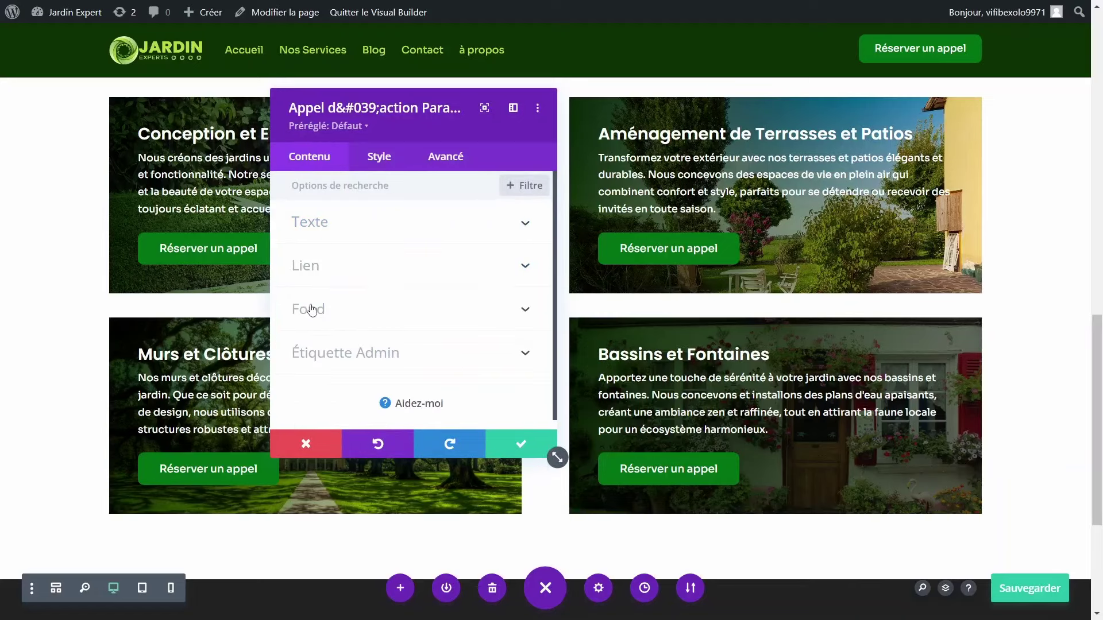
left_click(310, 307)
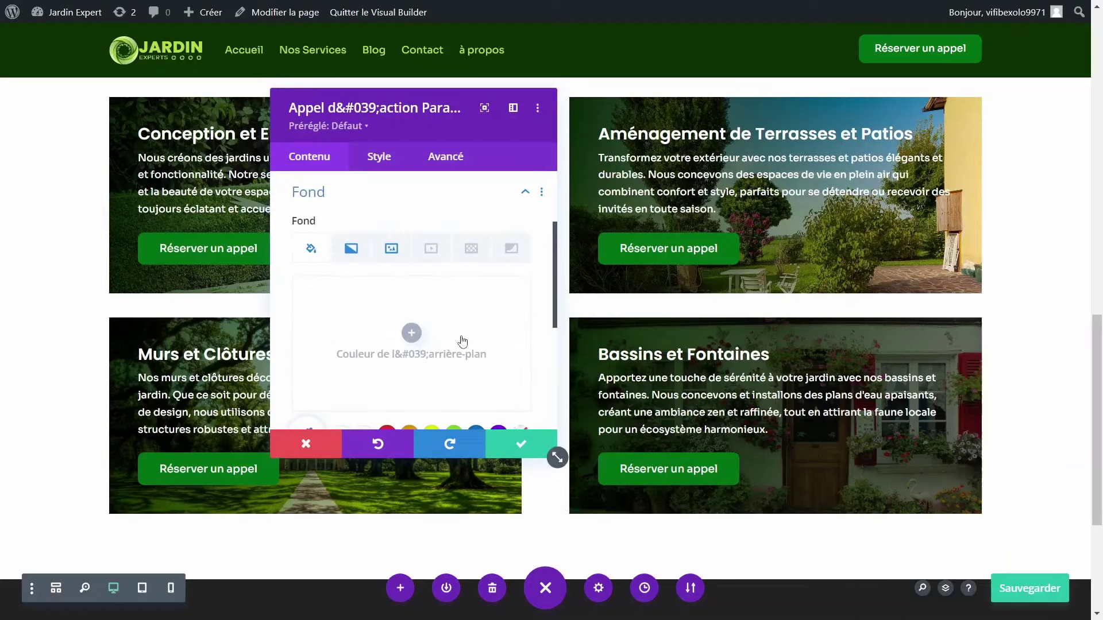
left_click(353, 252)
scroll(441, 343, "down", 3)
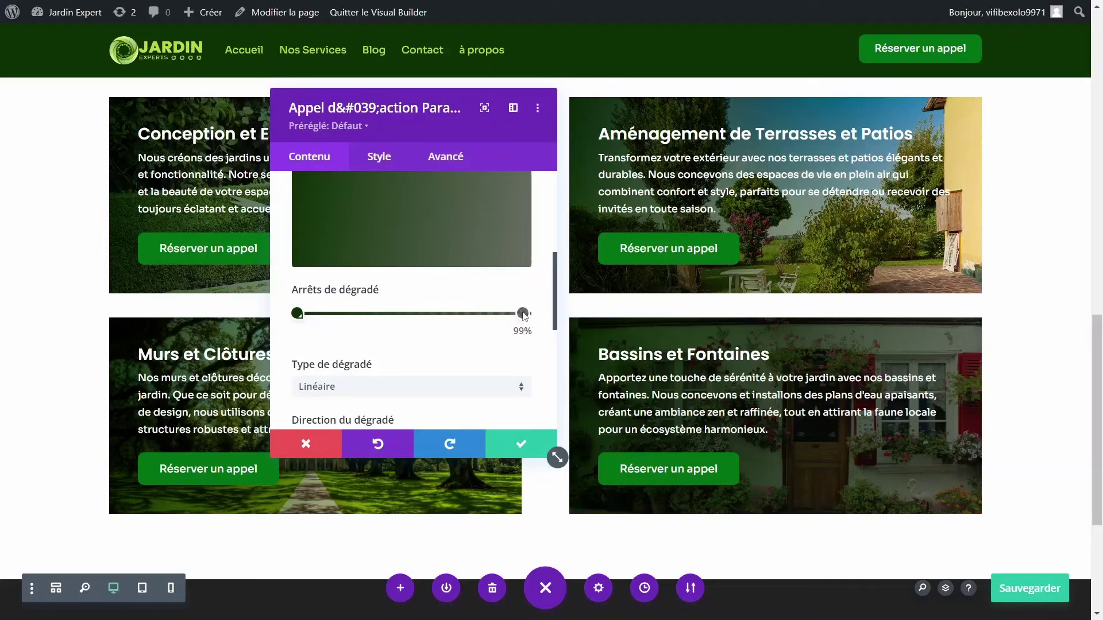
left_click(523, 314)
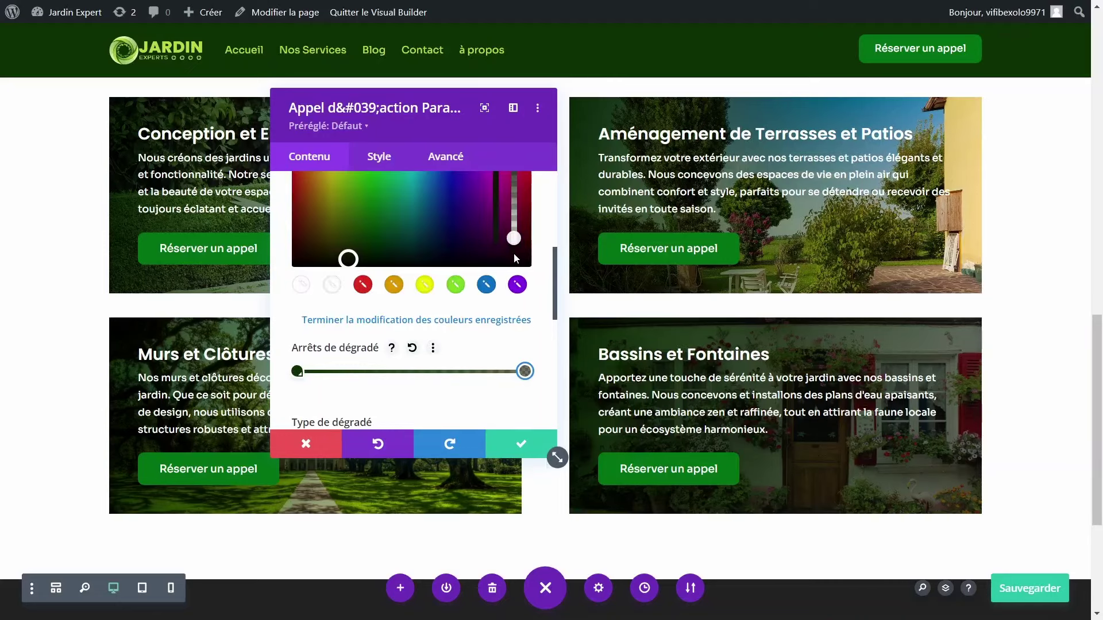
left_click(520, 448)
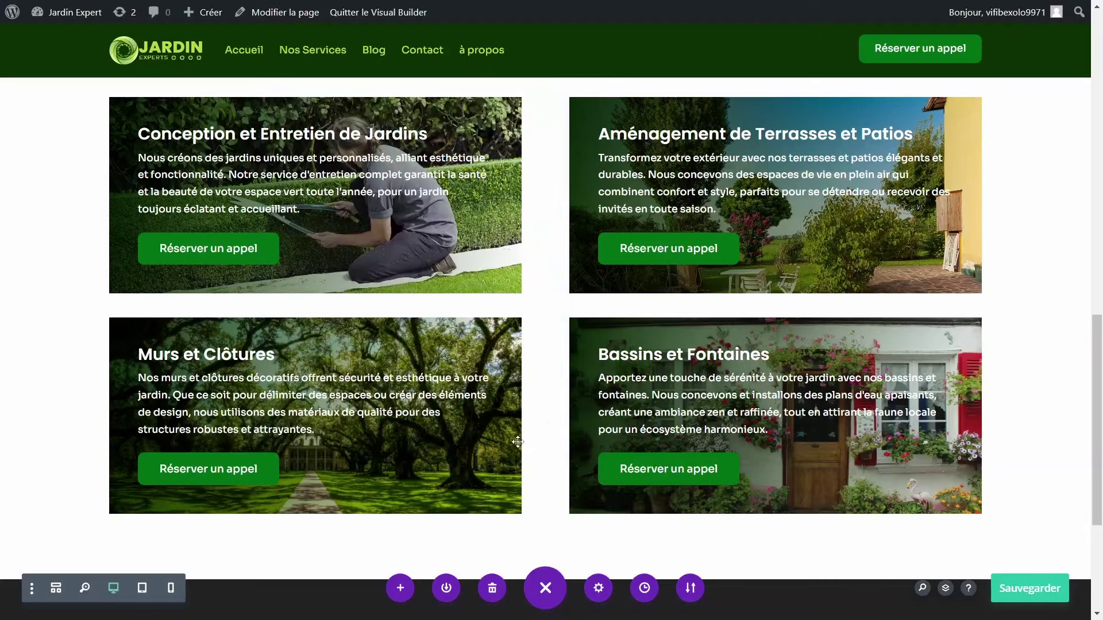
Step: Add a new normal section with a single-column row below the expertise cards section
scroll(744, 369, "down", 4)
scroll(743, 369, "up", 7)
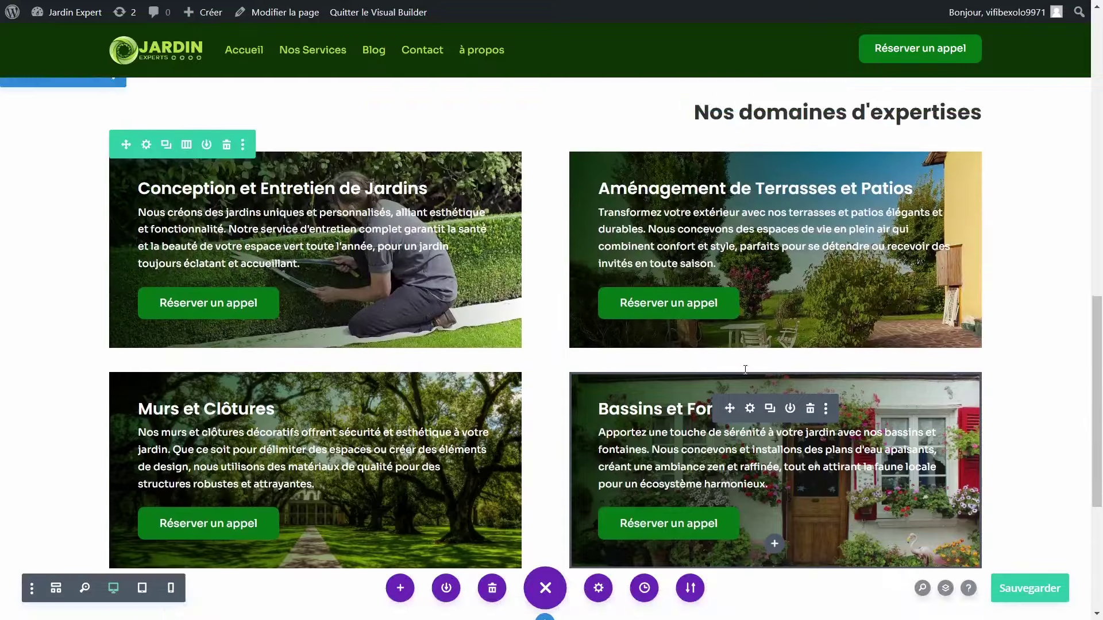
scroll(510, 378, "down", 5)
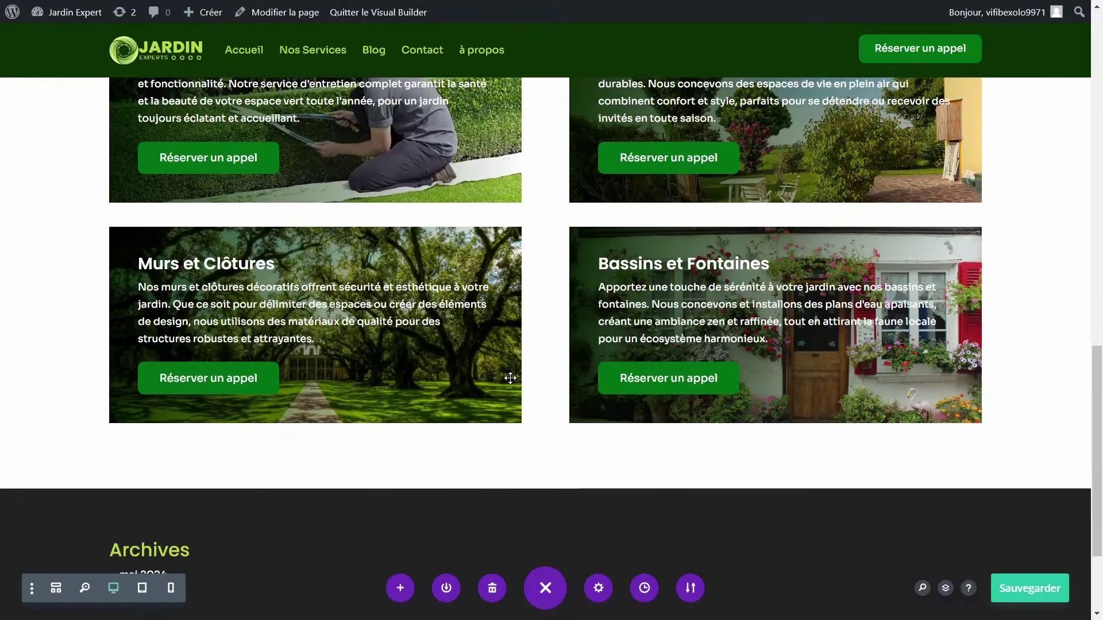
scroll(510, 378, "down", 1)
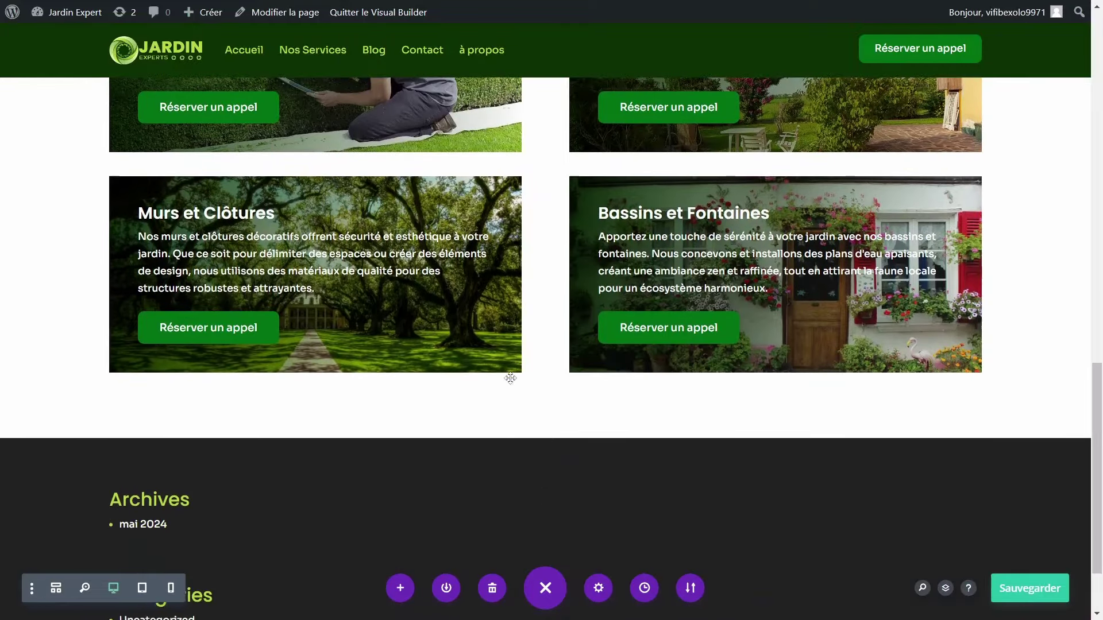
left_click(544, 429)
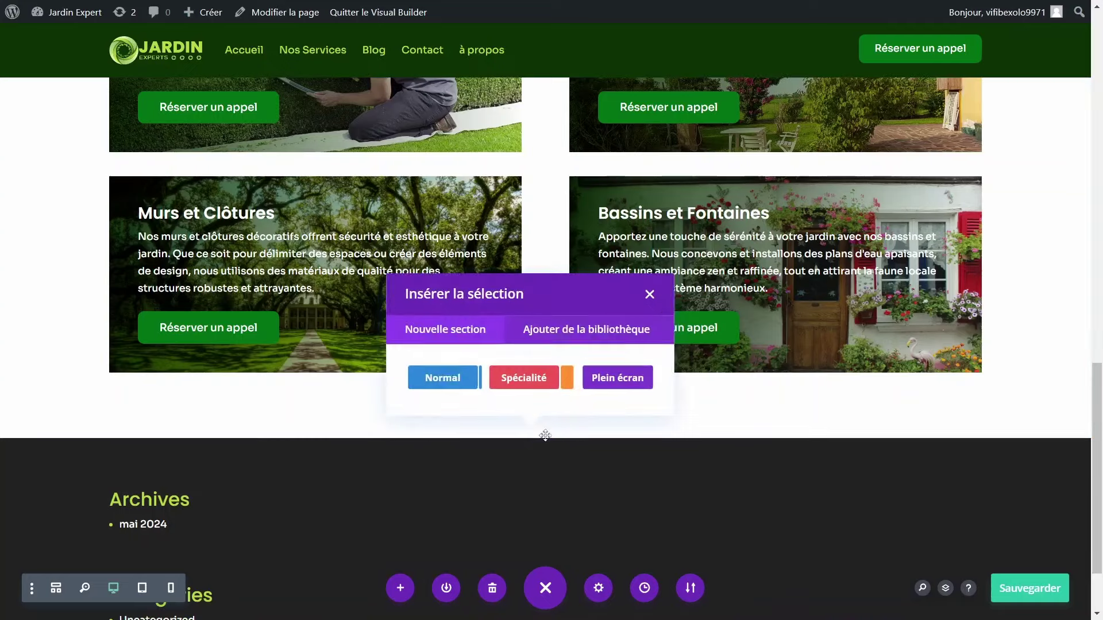
left_click(450, 381)
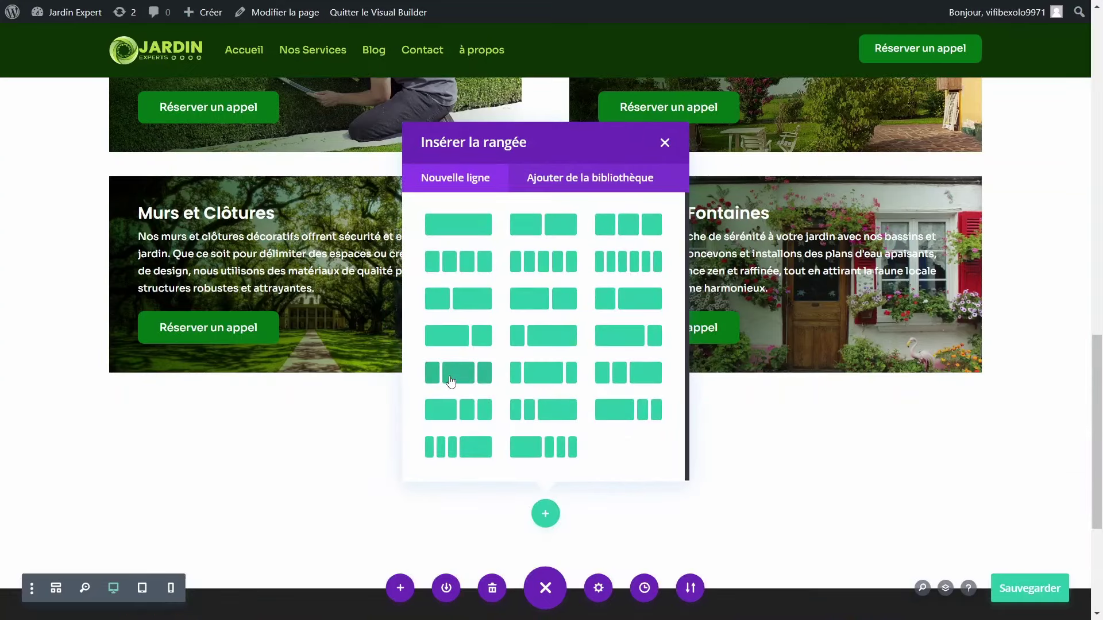
left_click(468, 225)
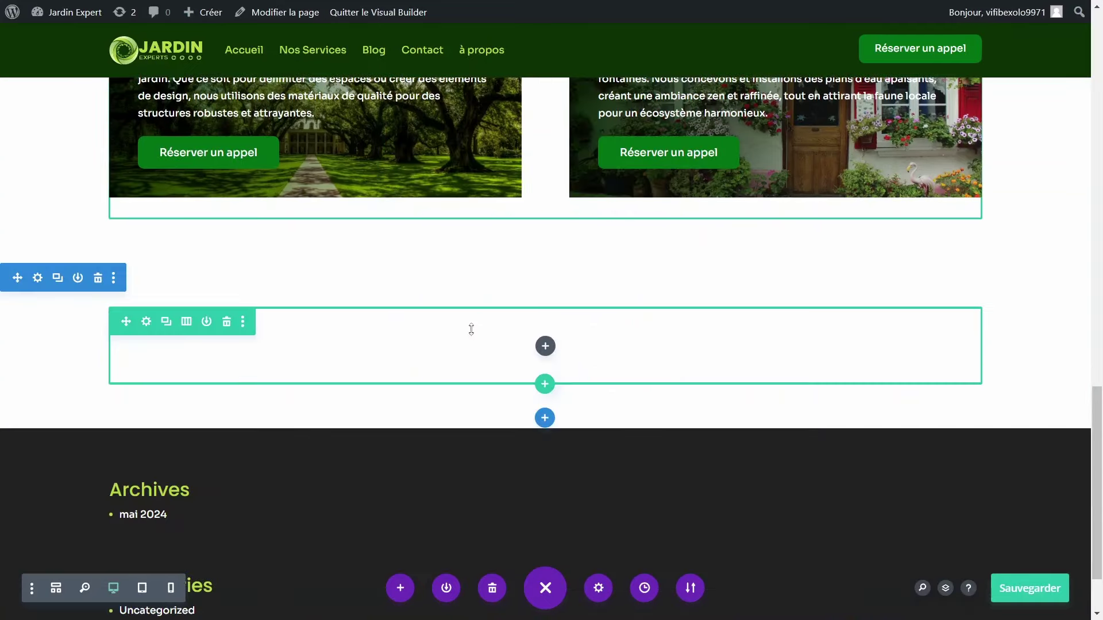
Step: Copy the heading row of "Nos domaines d'expertises" and paste it into the new section
scroll(529, 342, "up", 10)
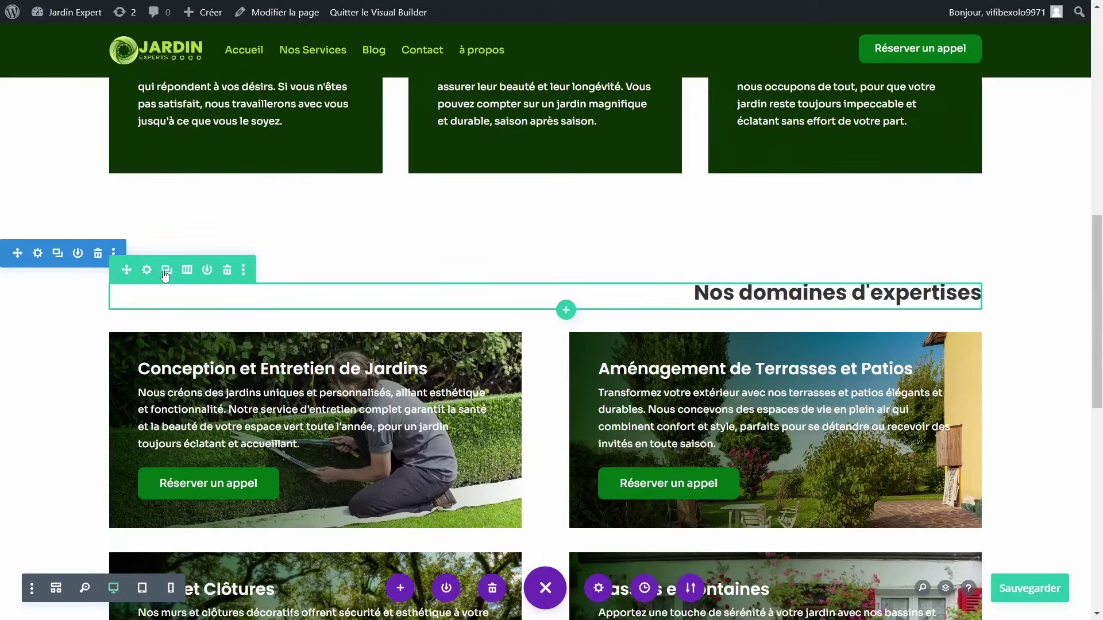
left_click(245, 281)
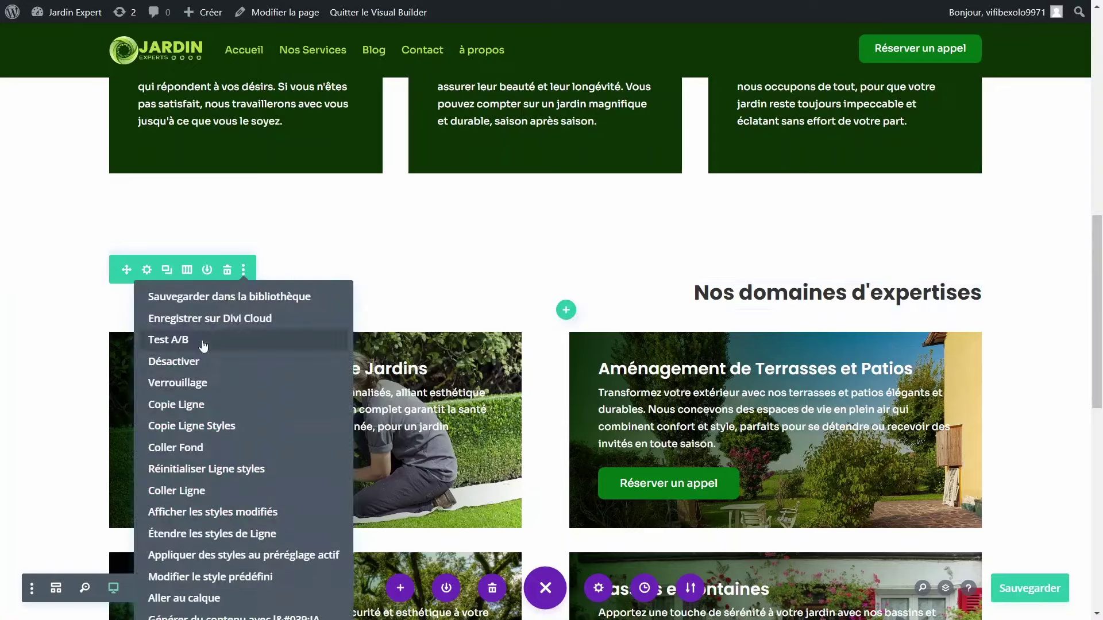
left_click(236, 425)
scroll(202, 403, "down", 5)
scroll(202, 403, "down", 3)
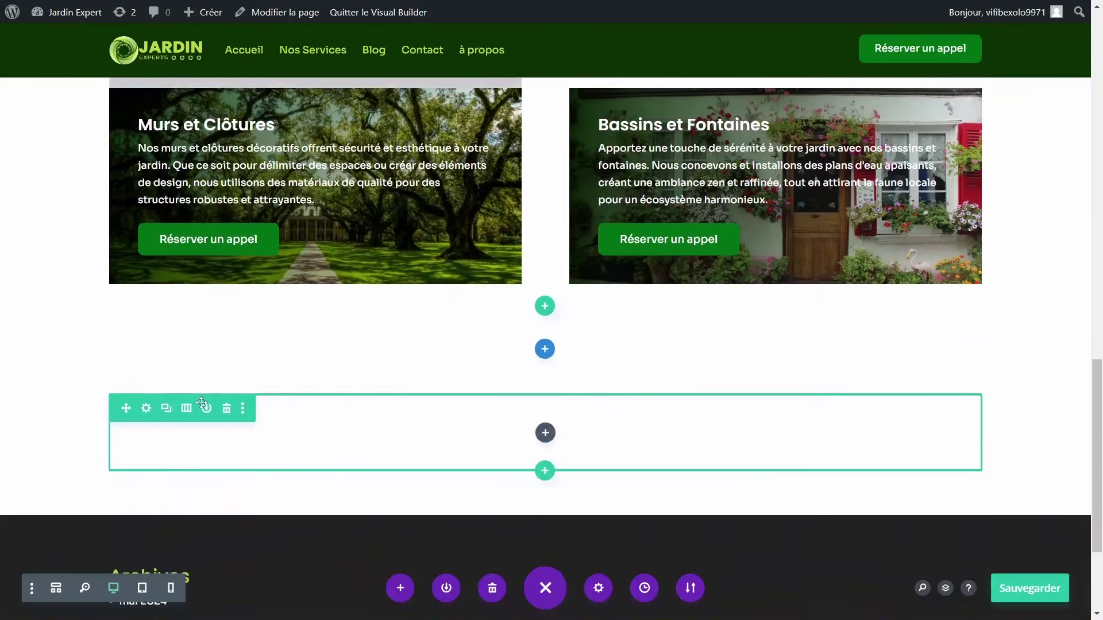
right_click(545, 426)
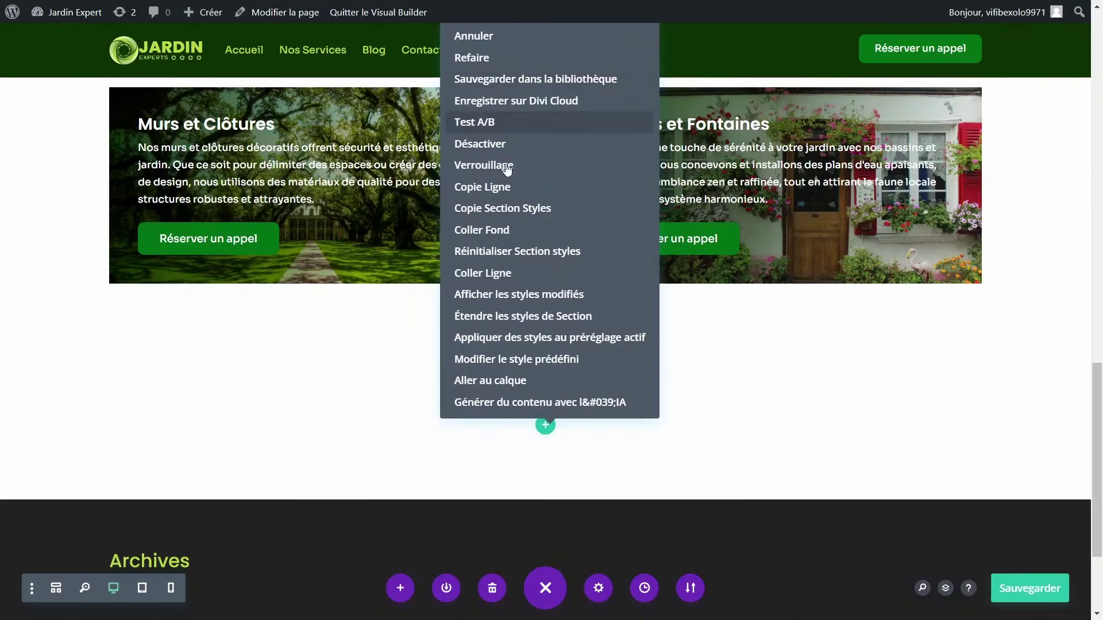
left_click(482, 273)
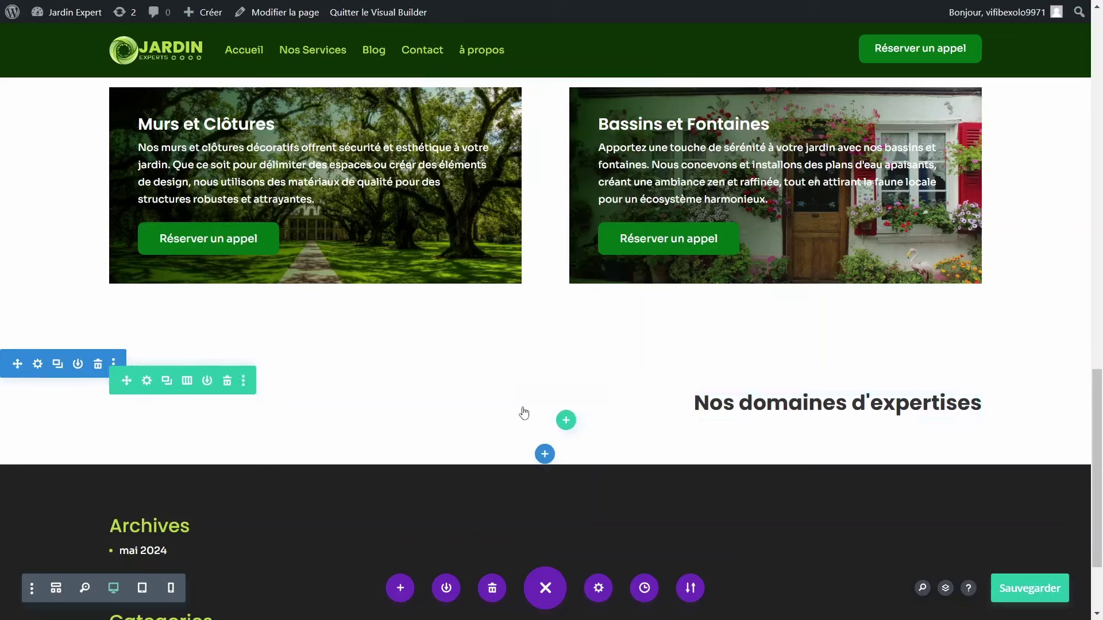
Step: Align the pasted heading's text to the left and save the text module settings
mouse_move(528, 407)
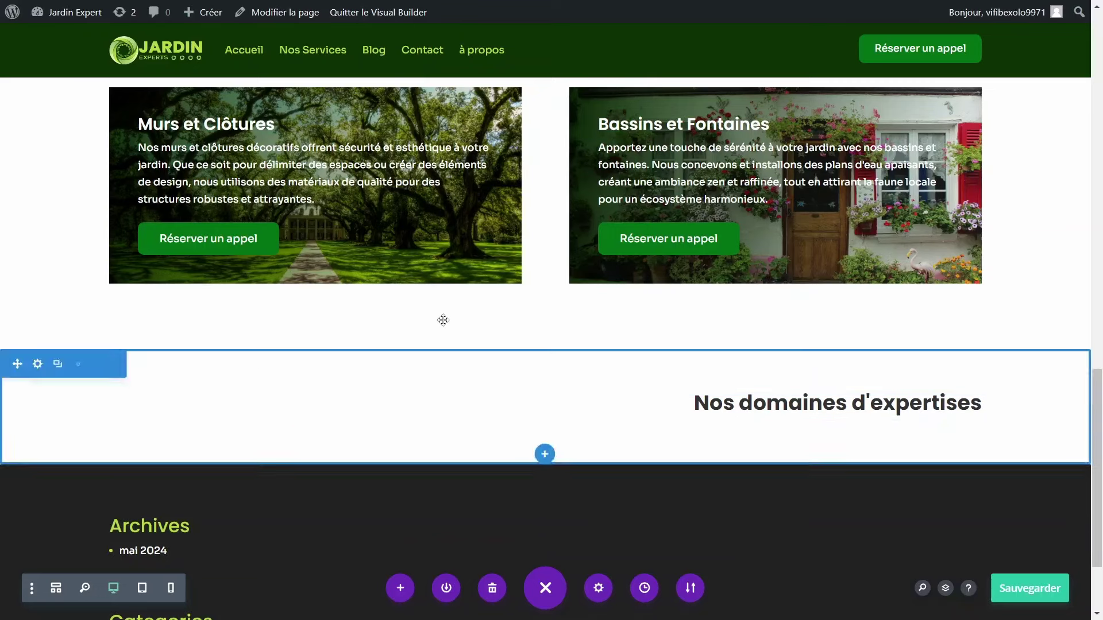
mouse_move(650, 405)
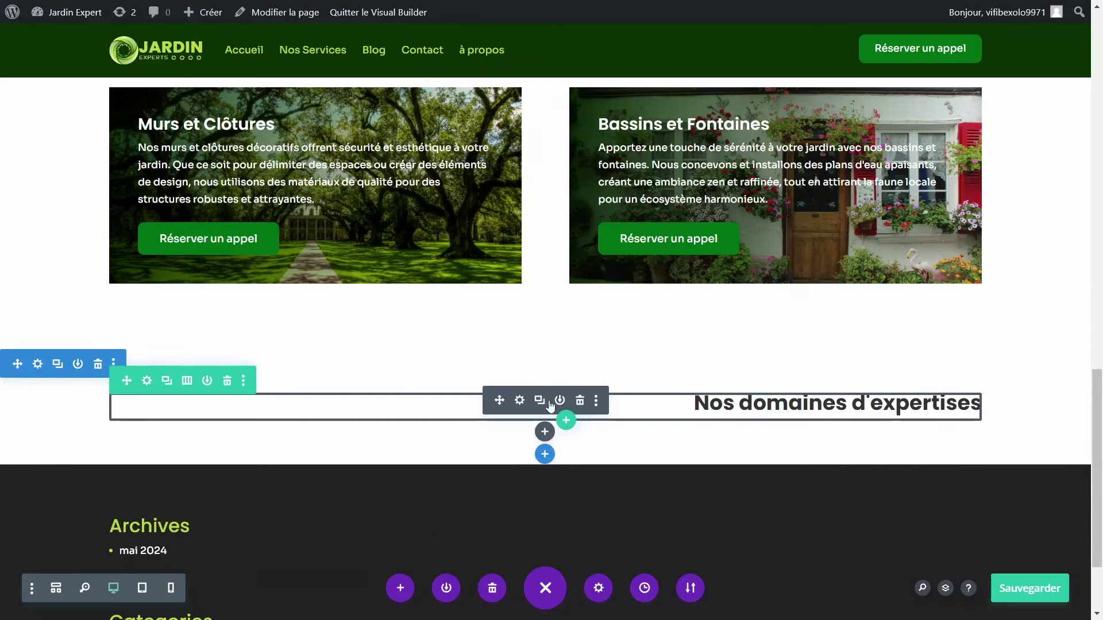
left_click(518, 400)
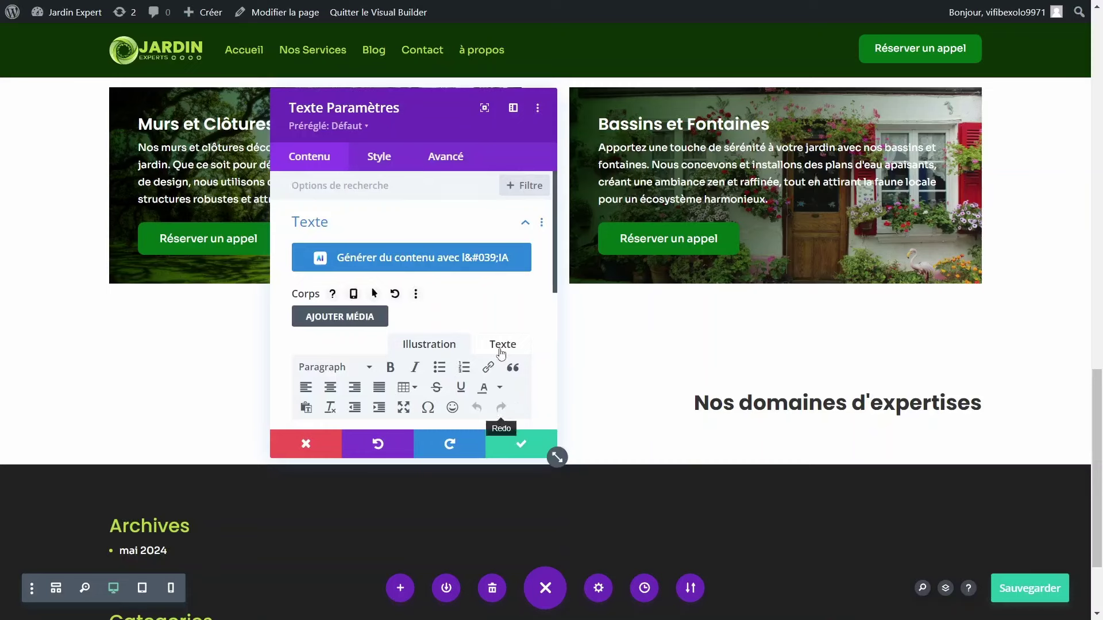
scroll(467, 317, "down", 3)
scroll(467, 317, "up", 3)
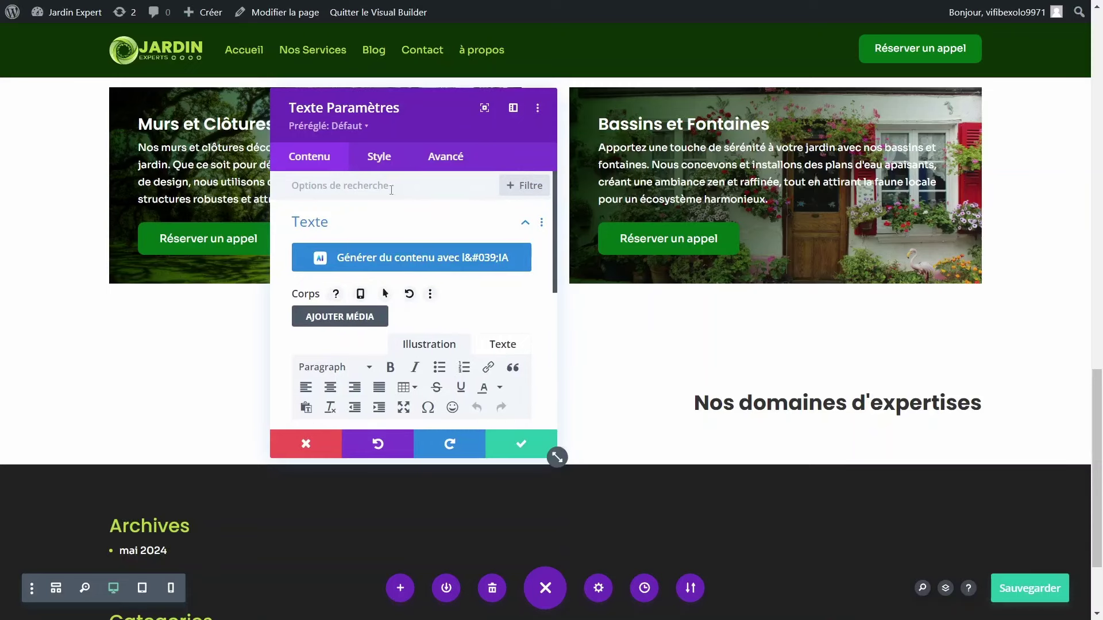
left_click(379, 161)
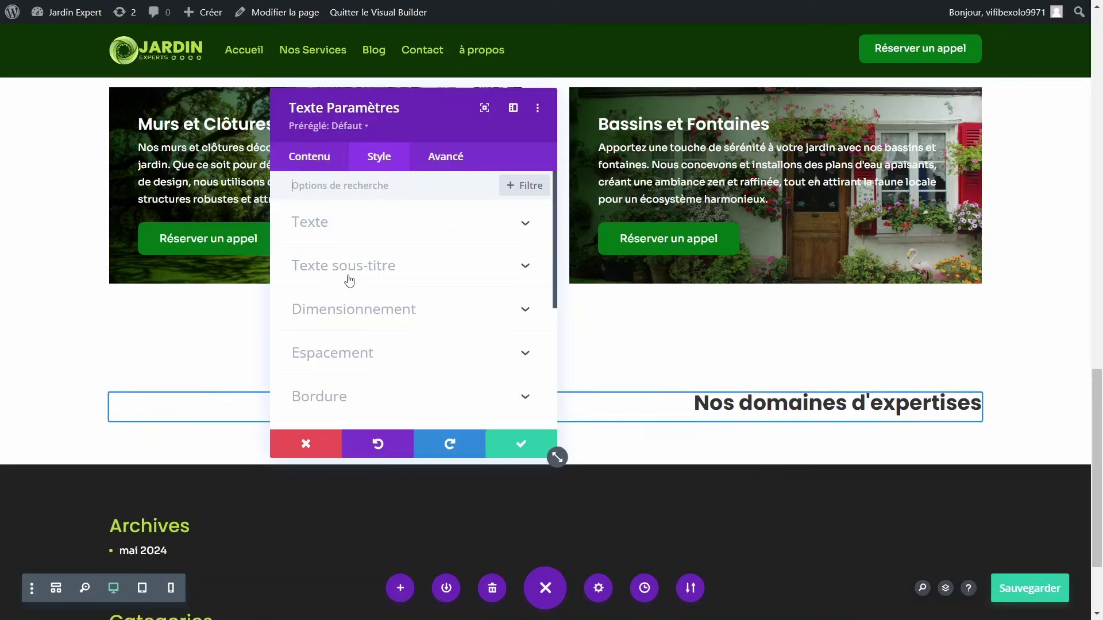
left_click(304, 265)
scroll(322, 299, "down", 3)
left_click(323, 325)
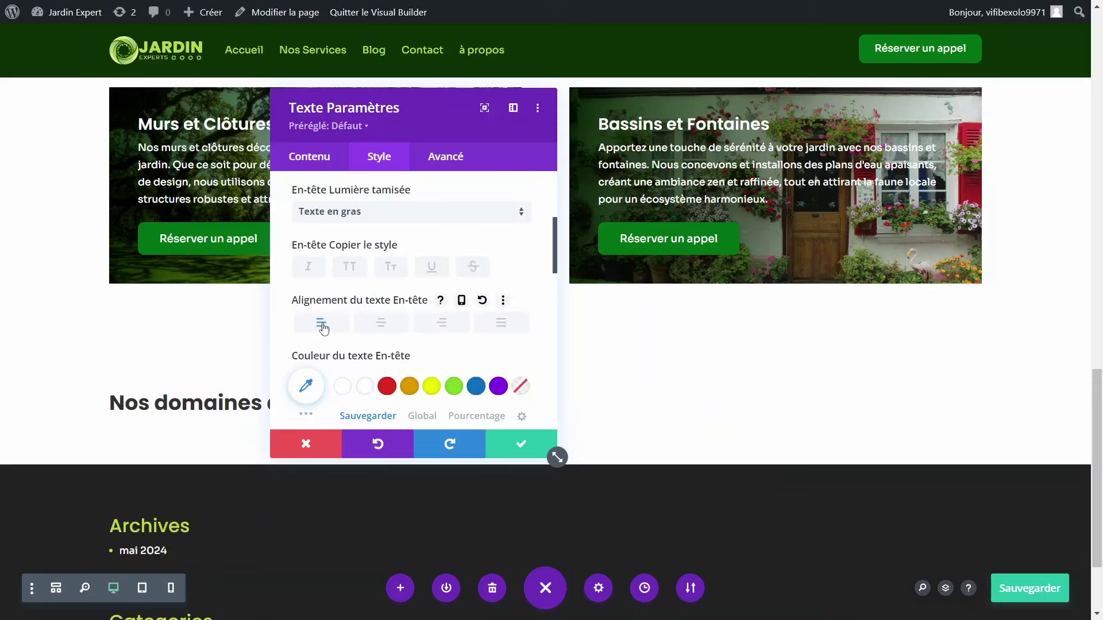
left_click(521, 443)
Step: Replace the pasted heading's text with "Quelques avis clients" and close the module settings
left_click(336, 408)
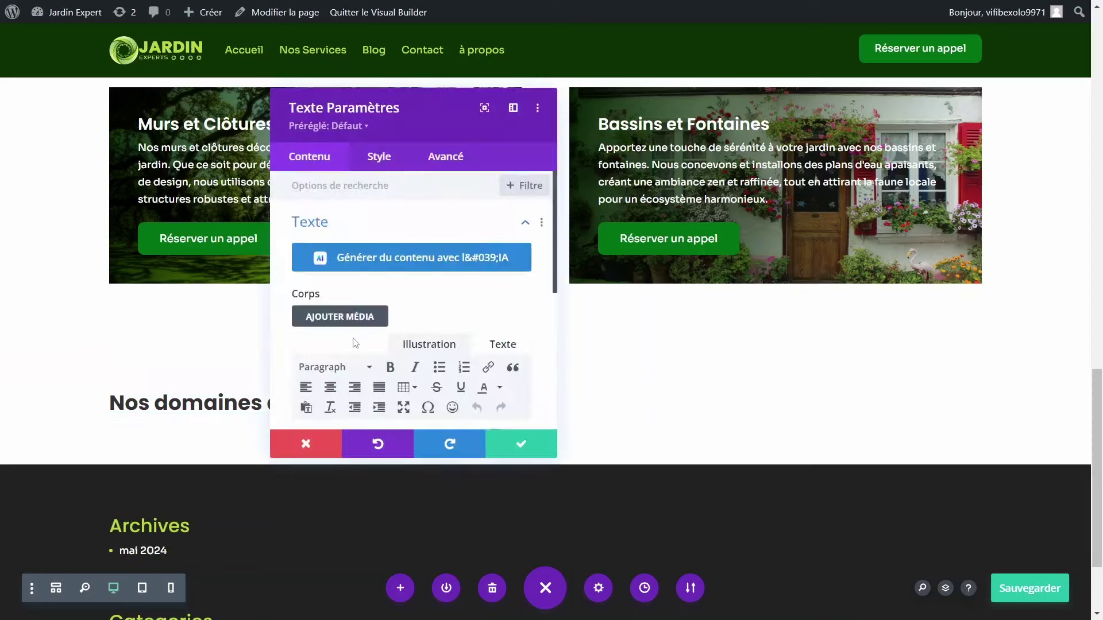
scroll(352, 345, "down", 4)
left_click_drag(437, 258, 266, 186)
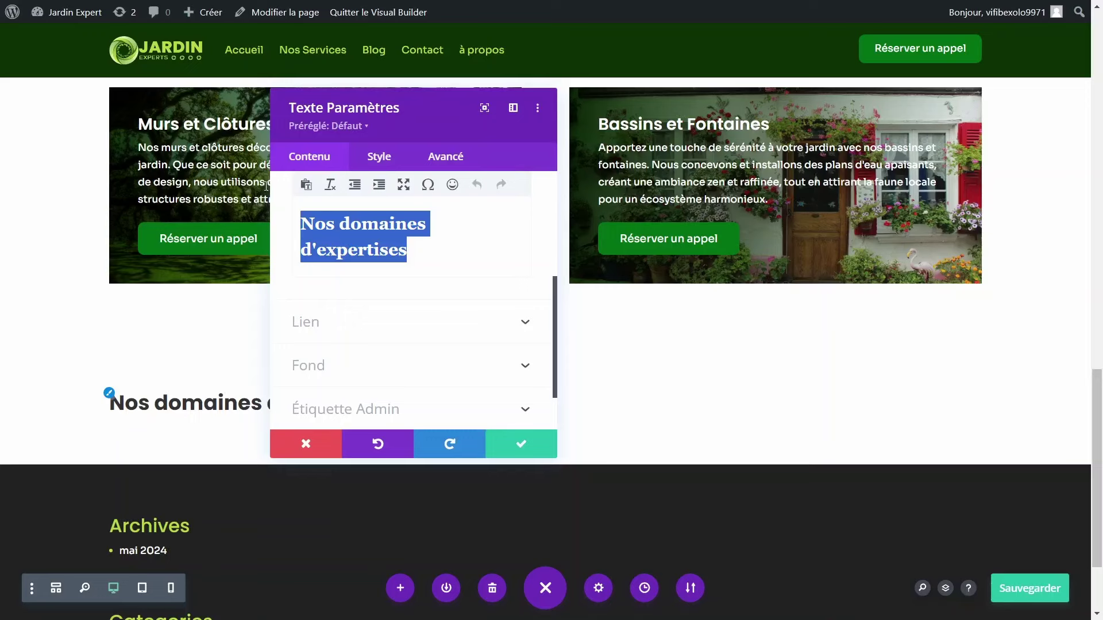
type("Quels")
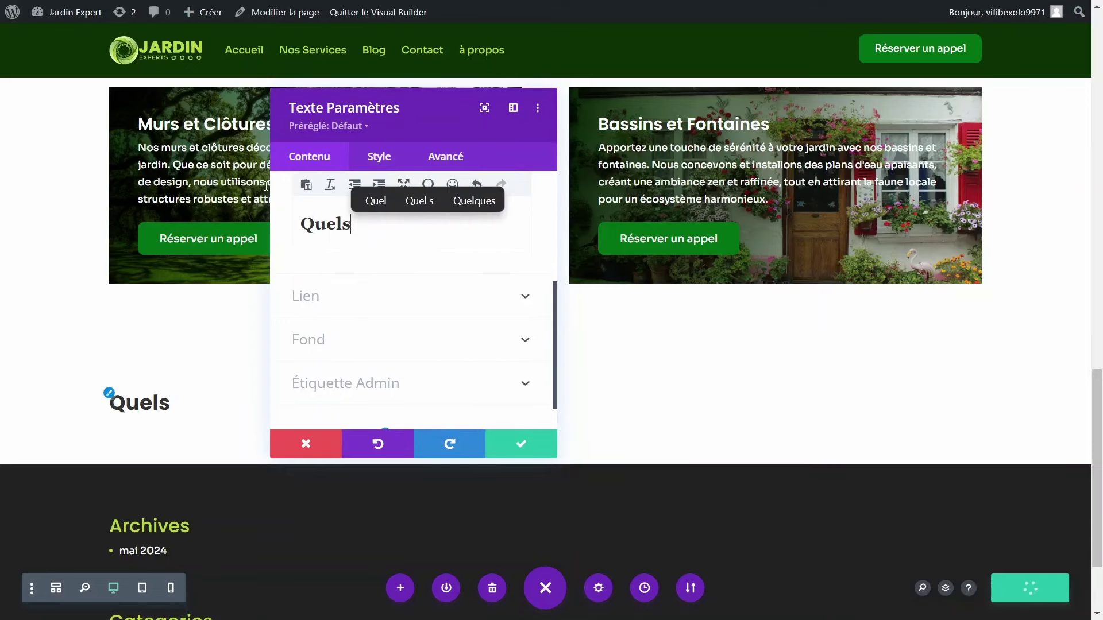
key("BackSpace")
type("ques avis clients")
key("Escape")
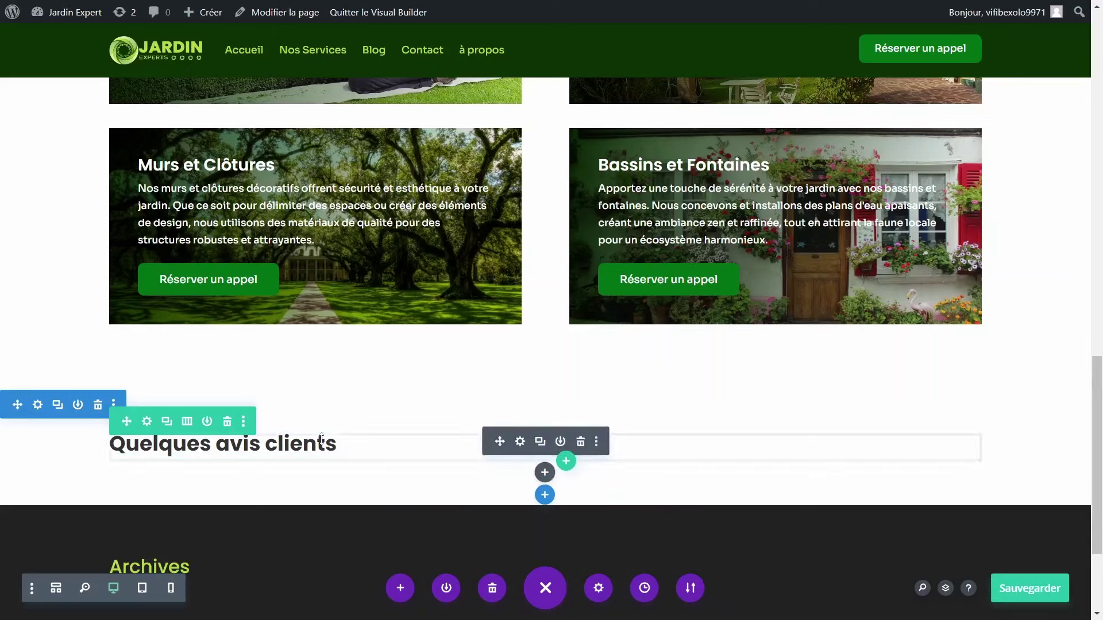
Step: Insert a Texte module beneath the "Quelques avis clients" heading
left_click(544, 471)
left_click(444, 143)
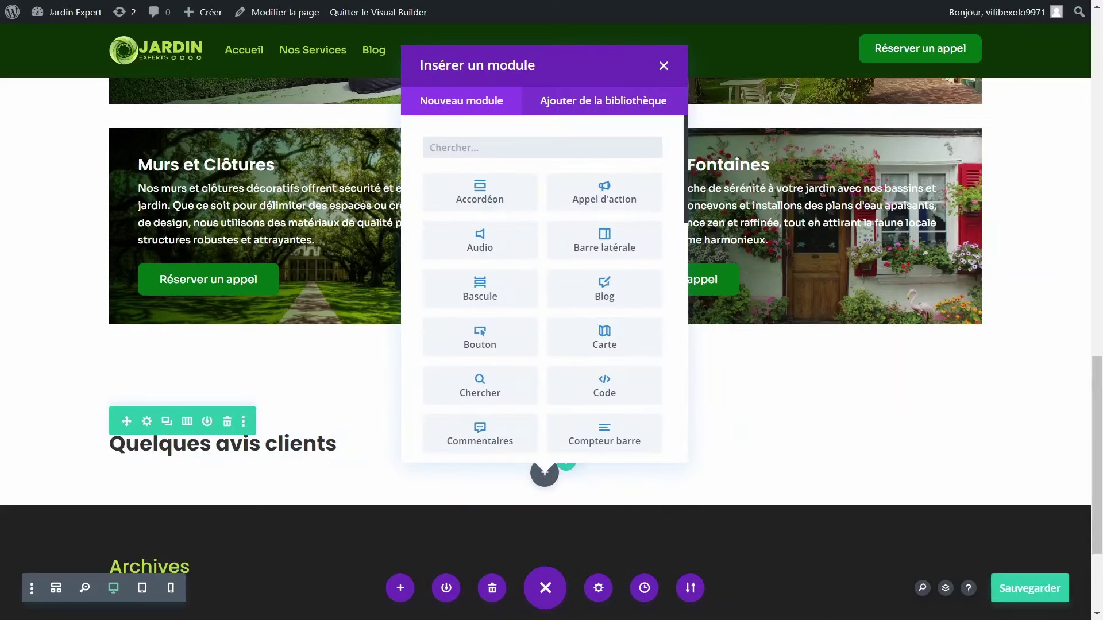
type("texte")
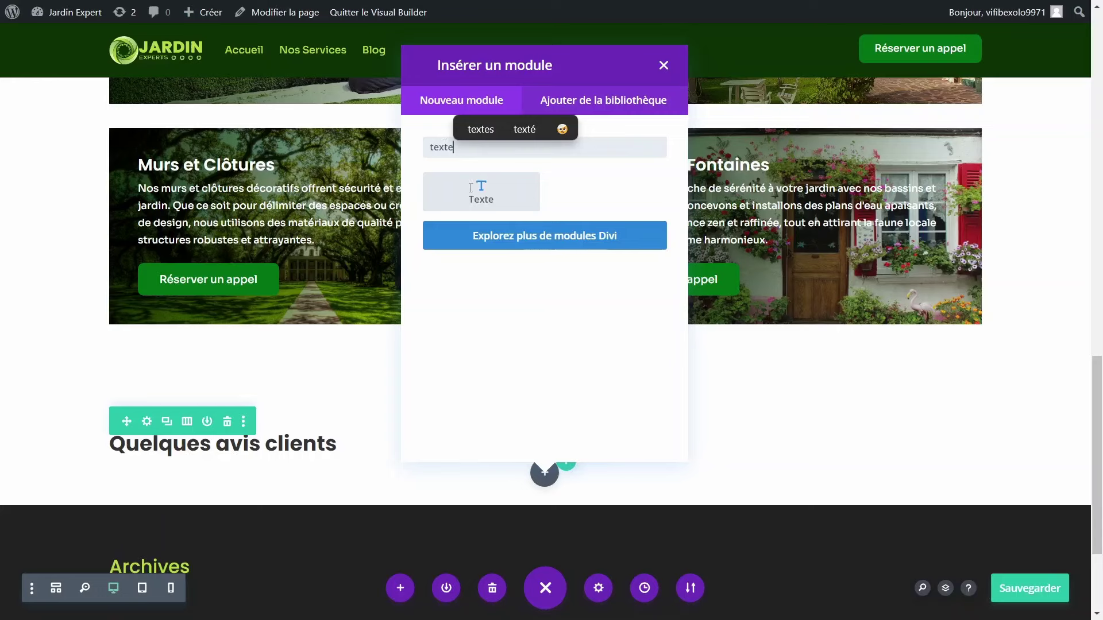
left_click(470, 188)
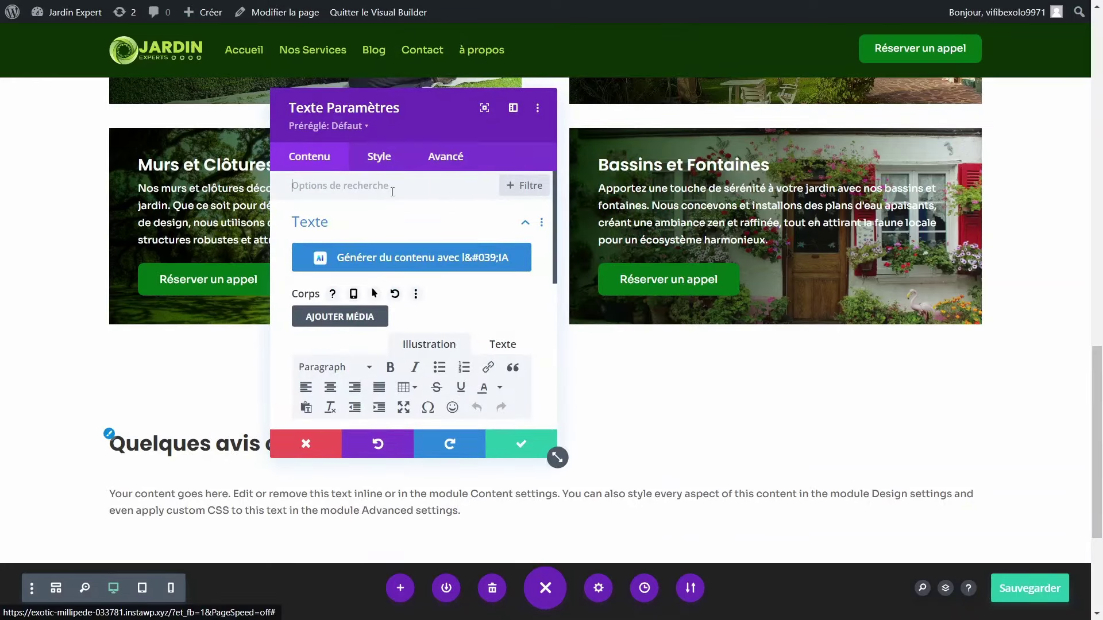
Step: Narrow the new text module to about half the row's width, save it, and reduce the gap below the heading
left_click(368, 154)
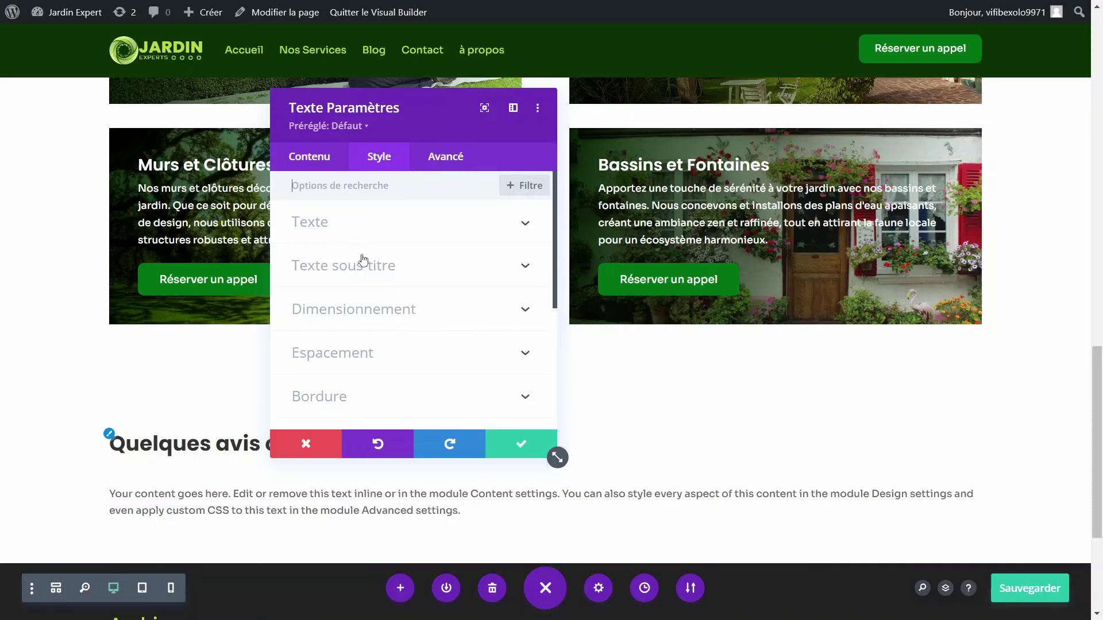
scroll(369, 313, "down", 1)
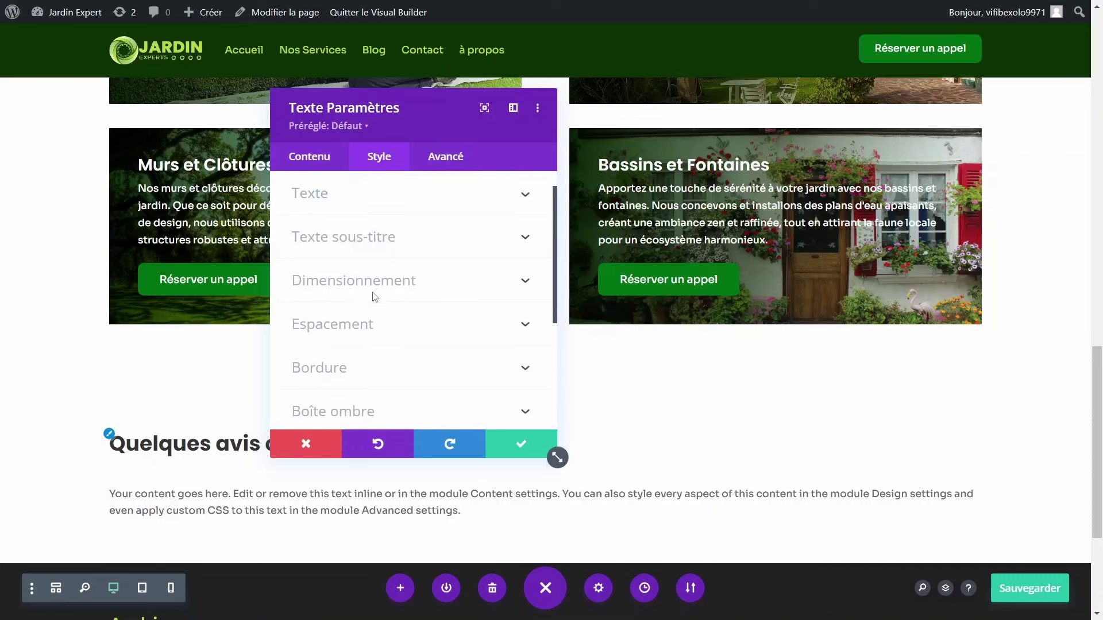
left_click(375, 294)
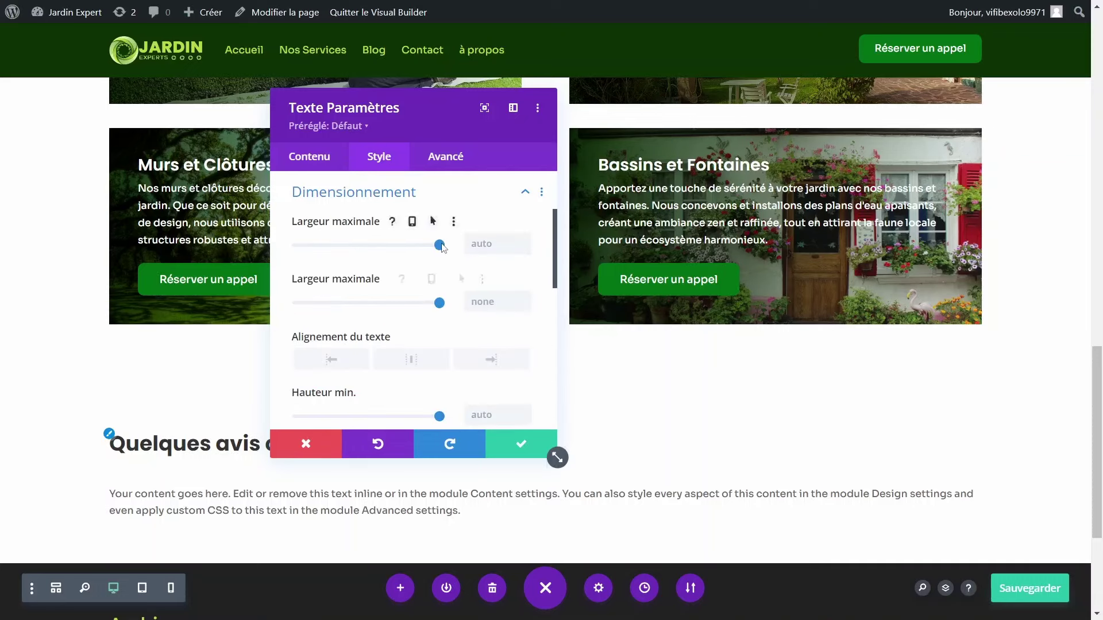
left_click_drag(439, 245, 372, 248)
key("ctrl+s")
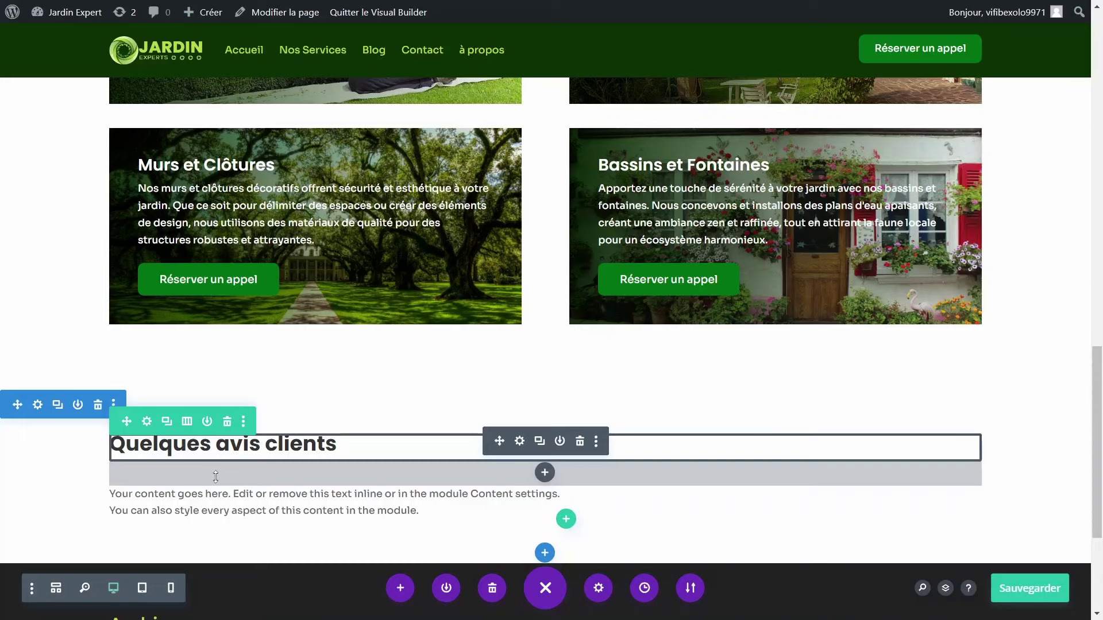
right_click(215, 477)
key("Escape")
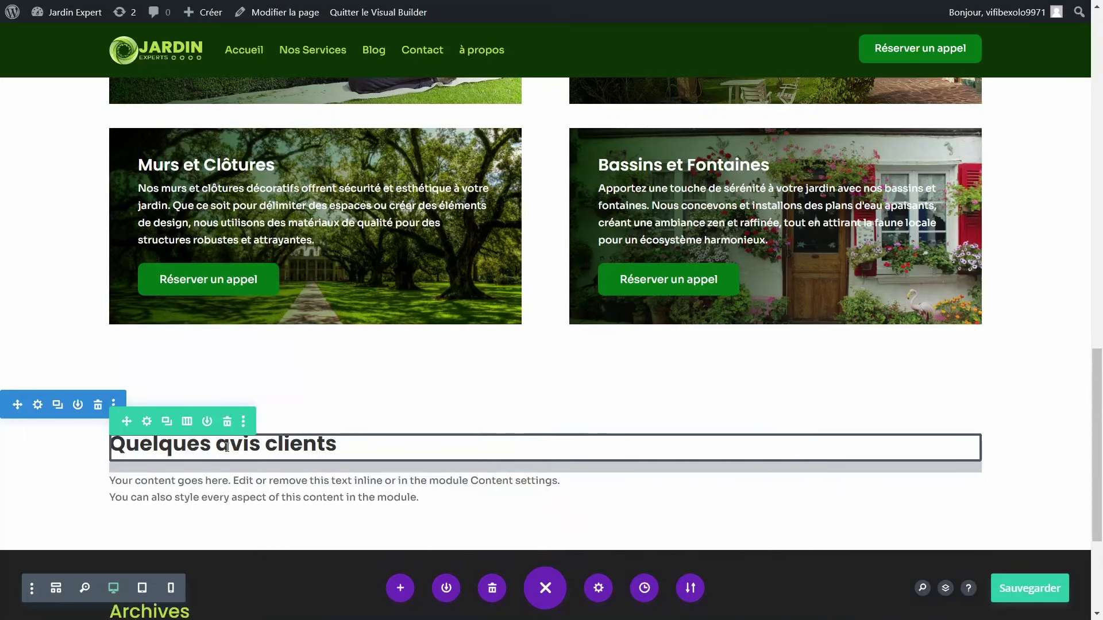
Step: Add a three-equal-column row below the text and insert a Témoignage module in its first column
scroll(574, 303, "down", 3)
left_click(566, 294)
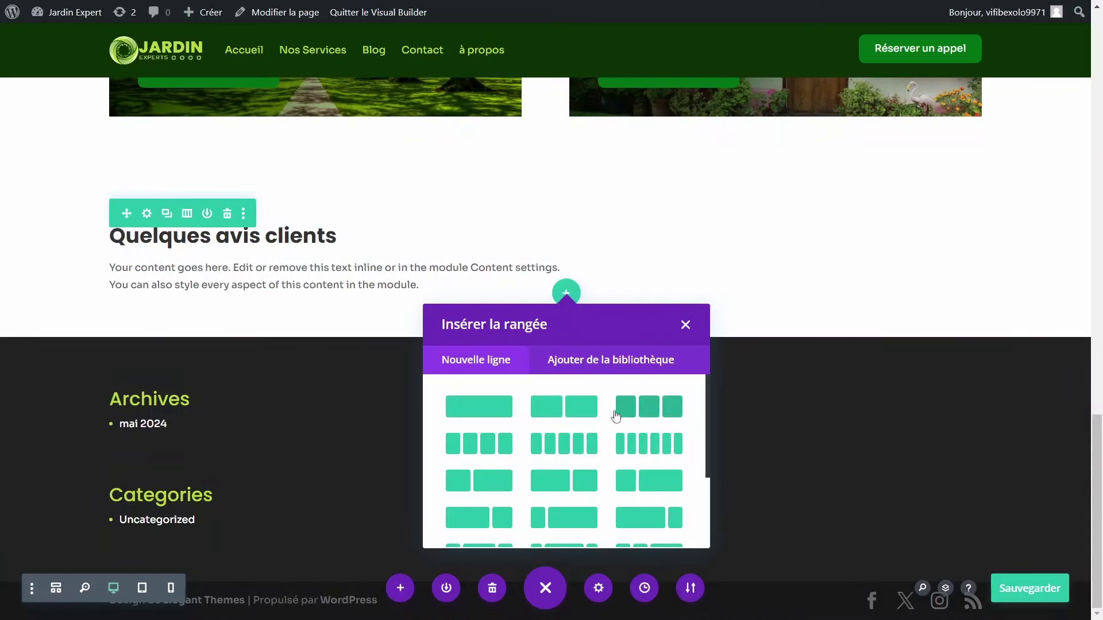
left_click(661, 409)
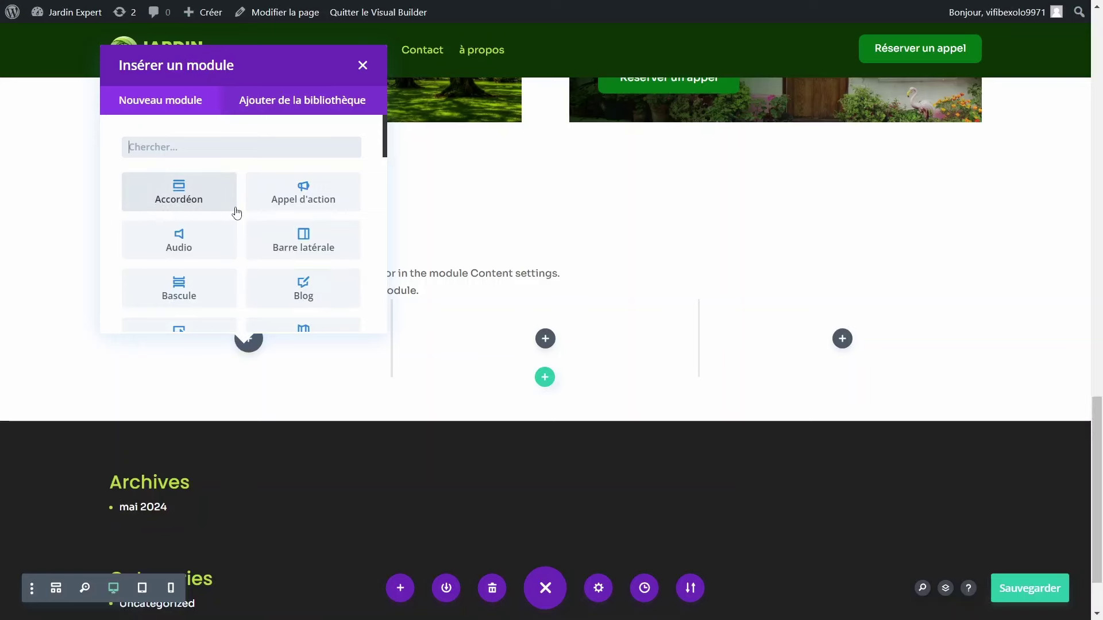
type("té")
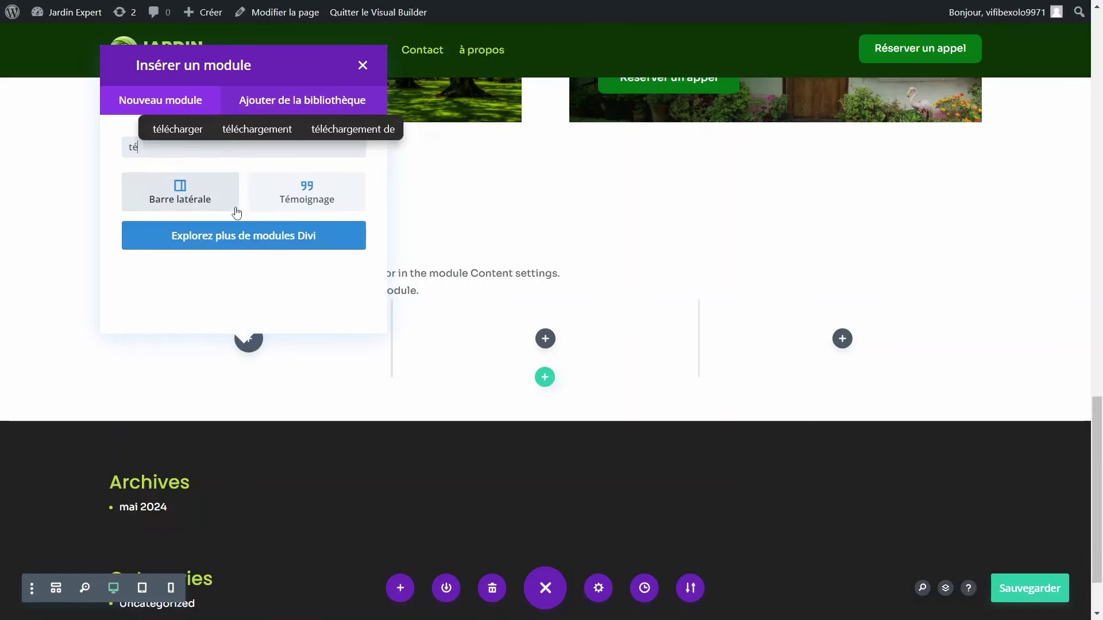
type("moi")
left_click(208, 196)
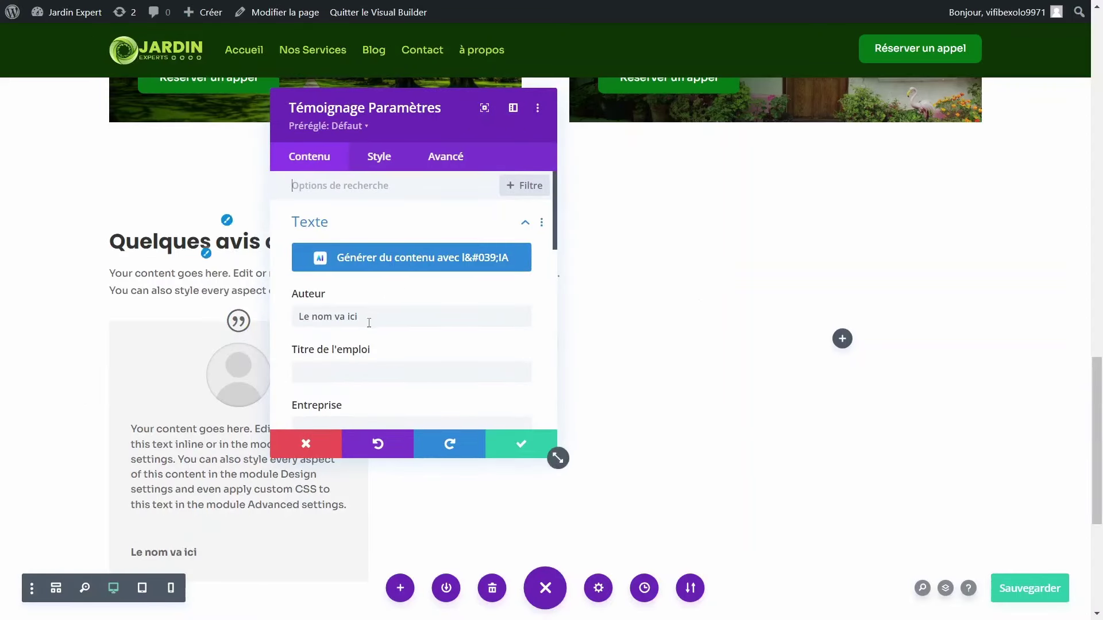
triple_click(345, 317)
left_click(405, 342)
left_click_drag(495, 317, 240, 314)
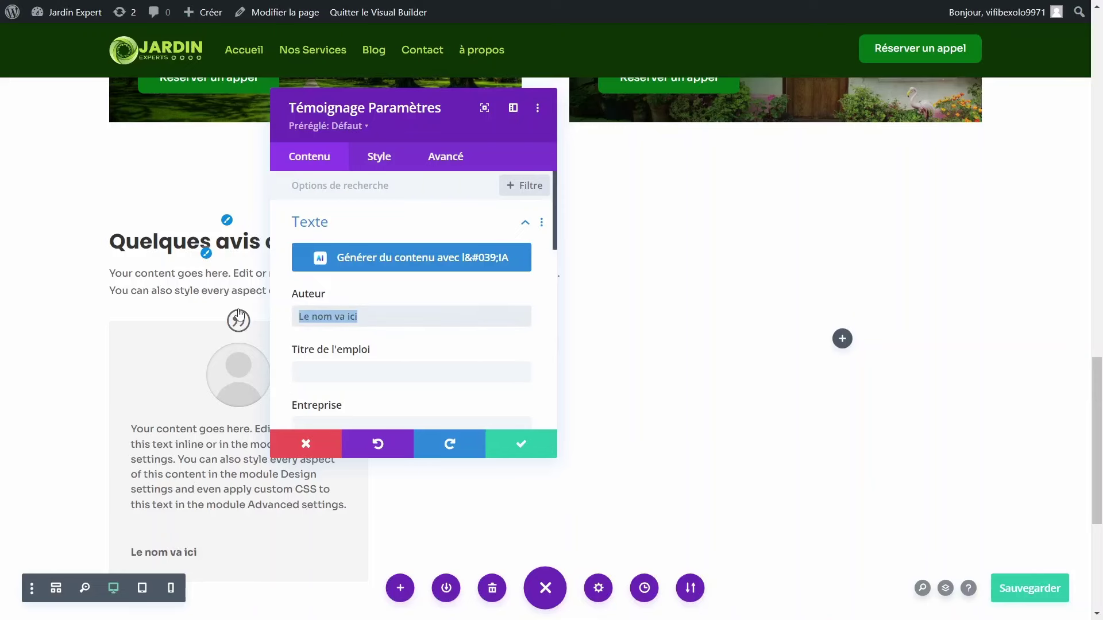
left_click(239, 314)
scroll(235, 339, "down", 2)
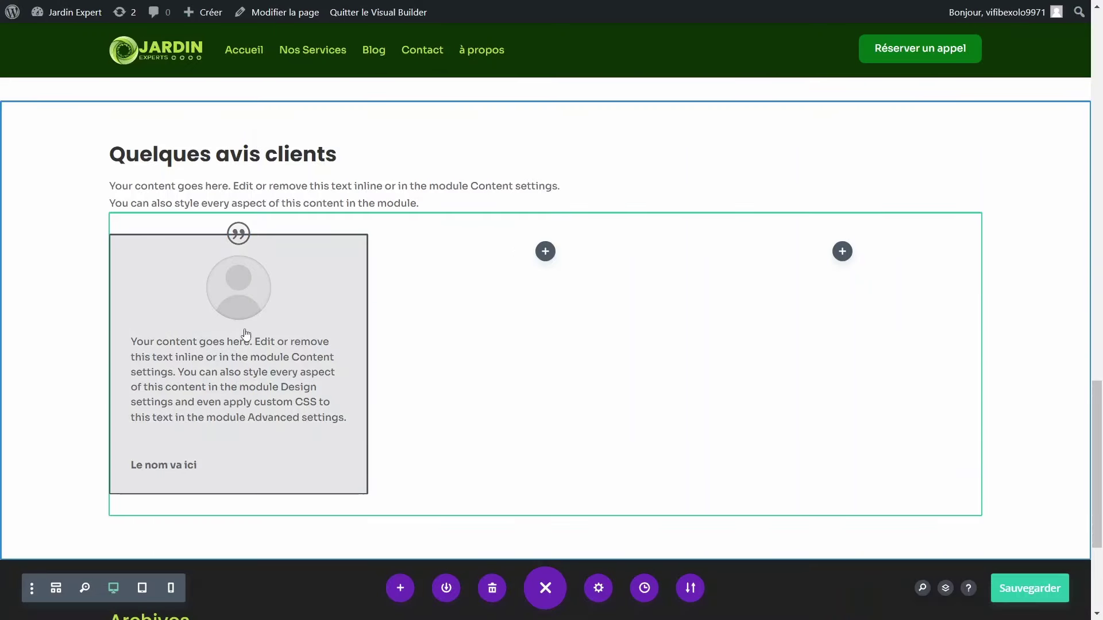
Step: Open the first testimonial's settings, enter the client's name as author and set the job title to "Cliente satisfaite"
left_click(283, 321)
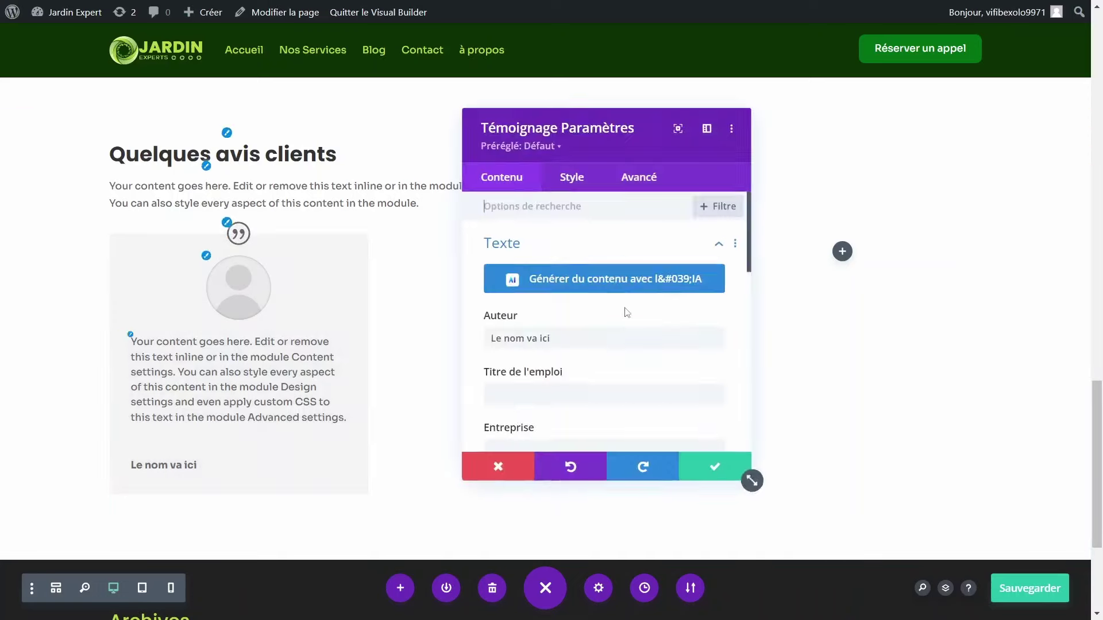
key("ctrl+a")
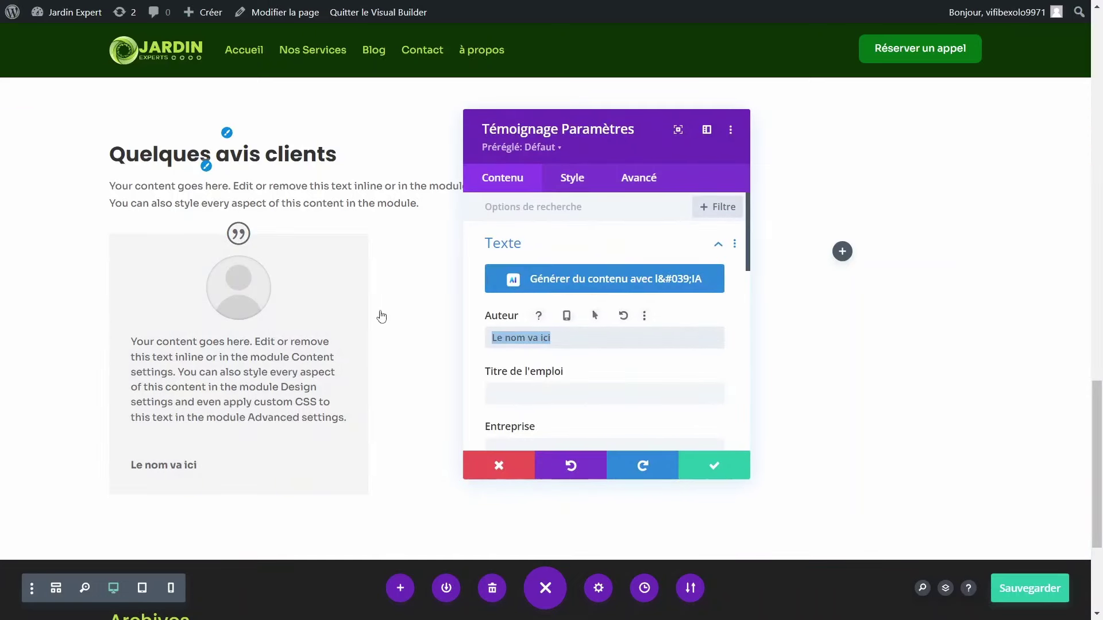
type("Mme")
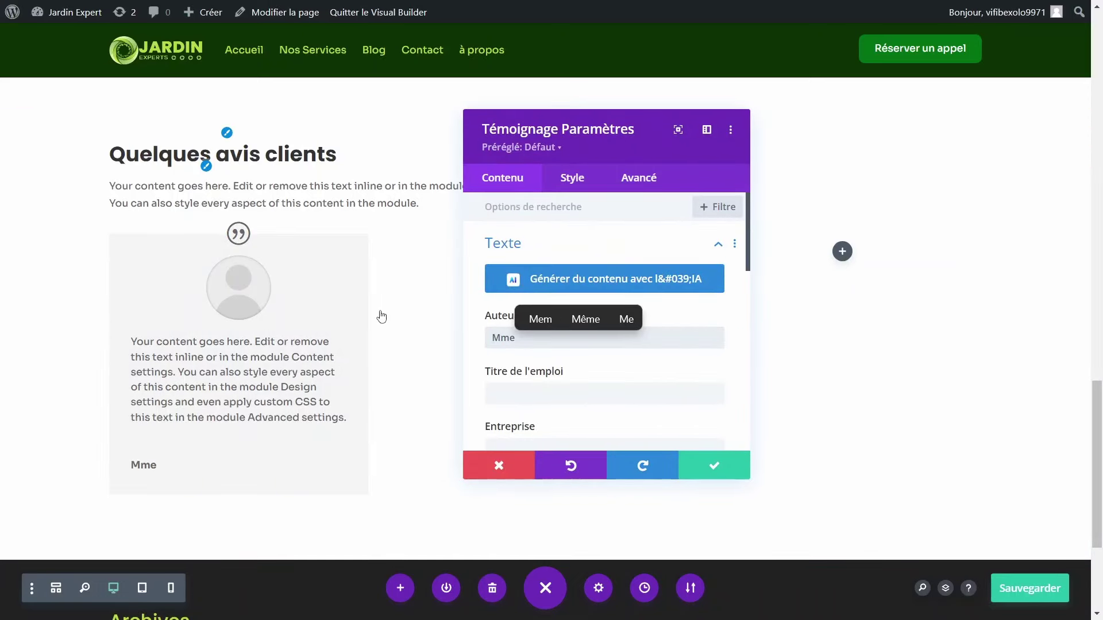
type(" Durant")
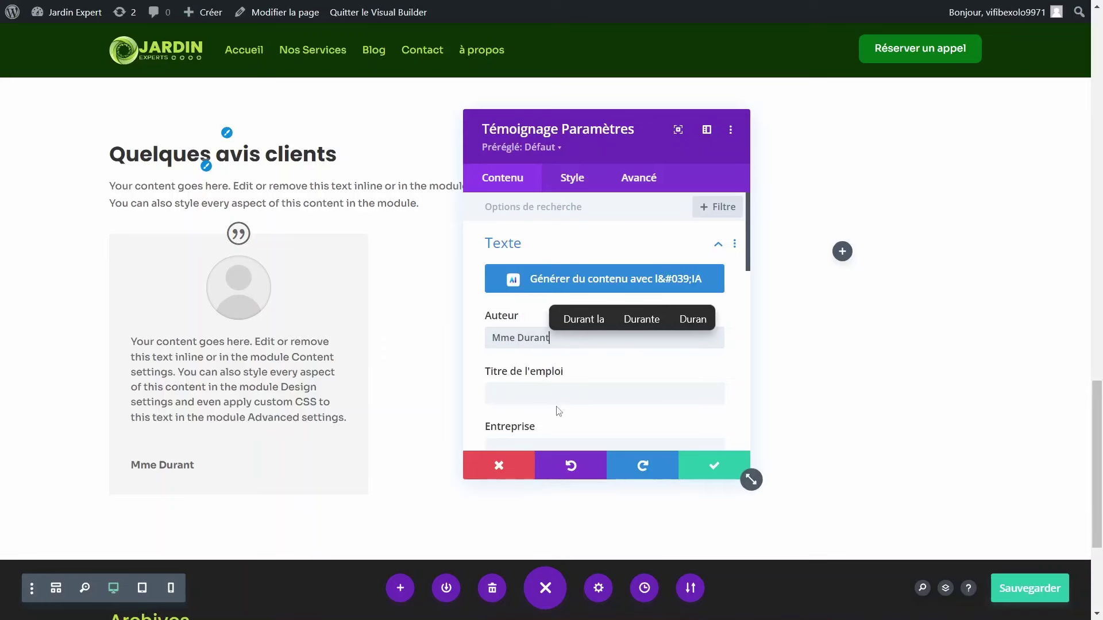
left_click(537, 394)
type("Cliente")
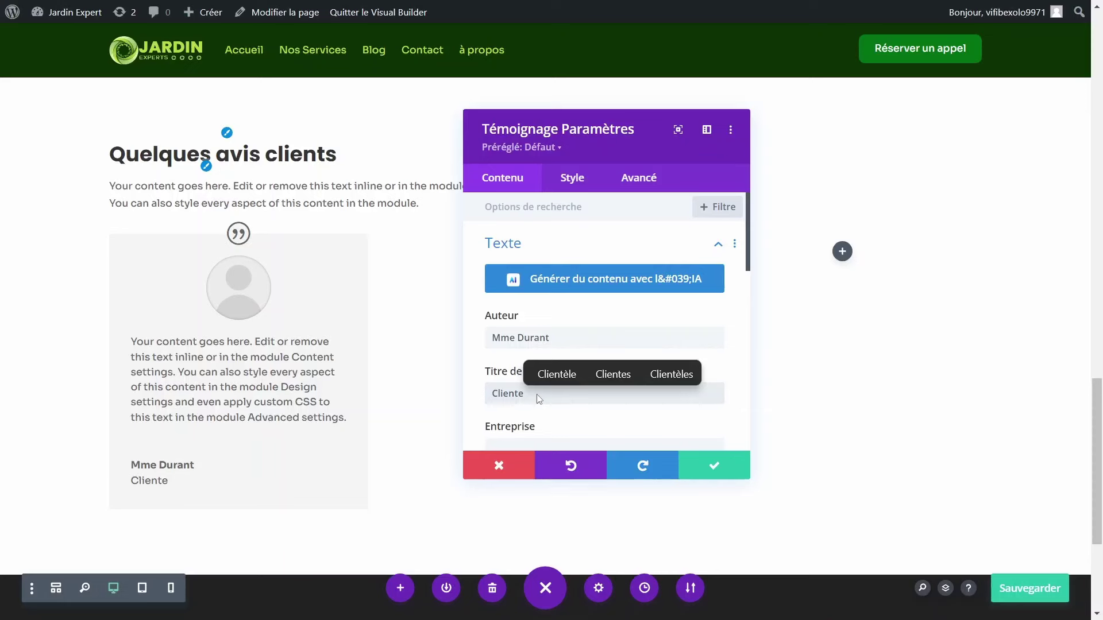
type(" satisfaite")
Step: Replace the testimonial's placeholder body with the client review beginning "Grâce à cette équipe exceptionnelle, mon jardin est devenu un véritable havre de paix."
scroll(540, 390, "down", 8)
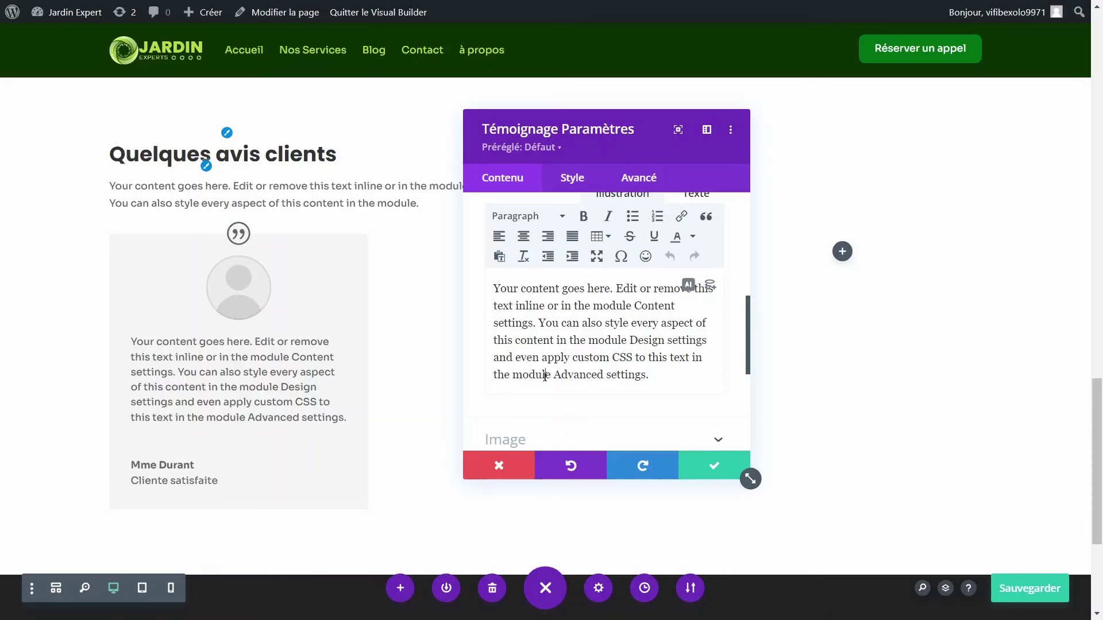
key("ctrl+a")
type("\"Grâce à cette équipe exceptionnelle, mon jardin est devenu un véritable havre de paix. Leur professionnalisme et leur souci du détail m'ont impressionnée. Je recommande vivement leurs services pour un extérieur à couper le souffle.\"")
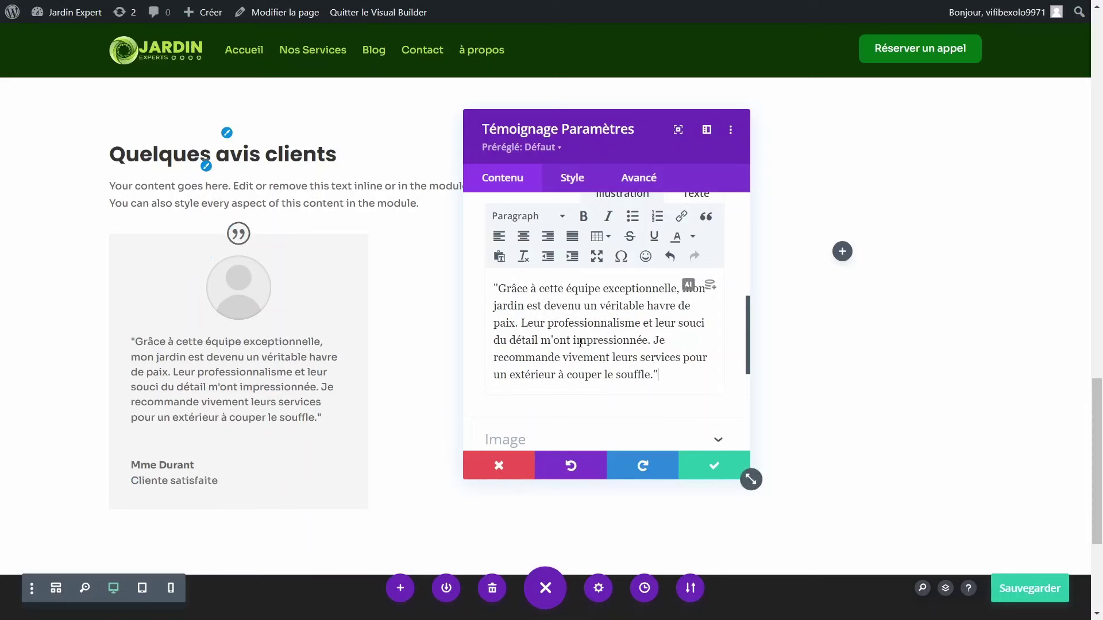
Step: Replace the testimonial's placeholder portrait with the media library photo of the smiling woman in a white and black striped top
scroll(578, 343, "up", 5)
scroll(579, 344, "up", 2)
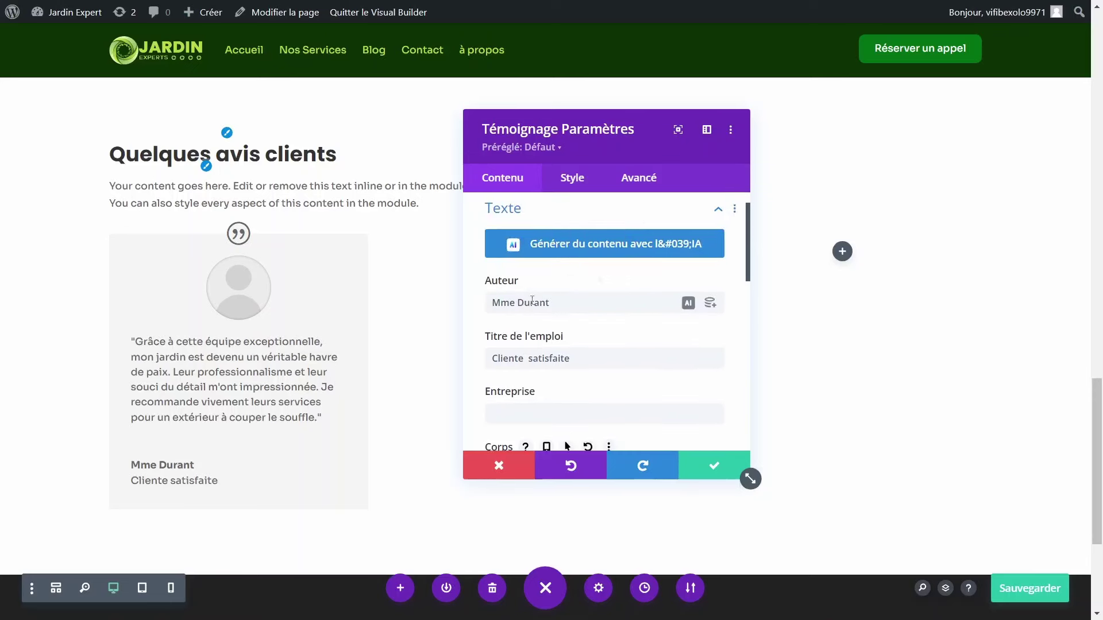
left_click(509, 220)
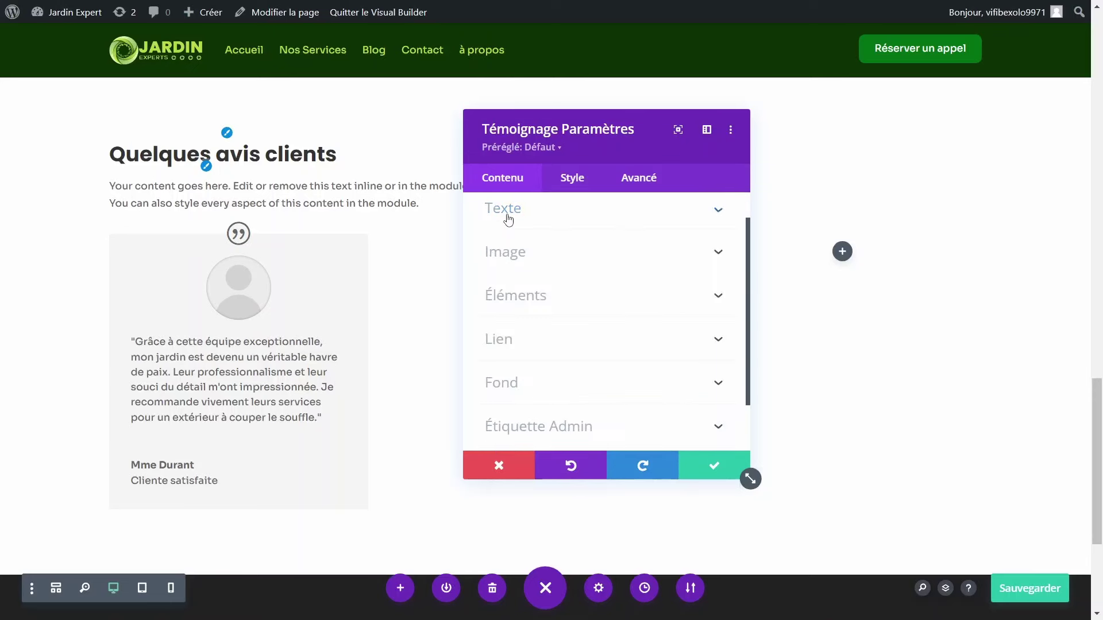
left_click(513, 252)
mouse_move(584, 311)
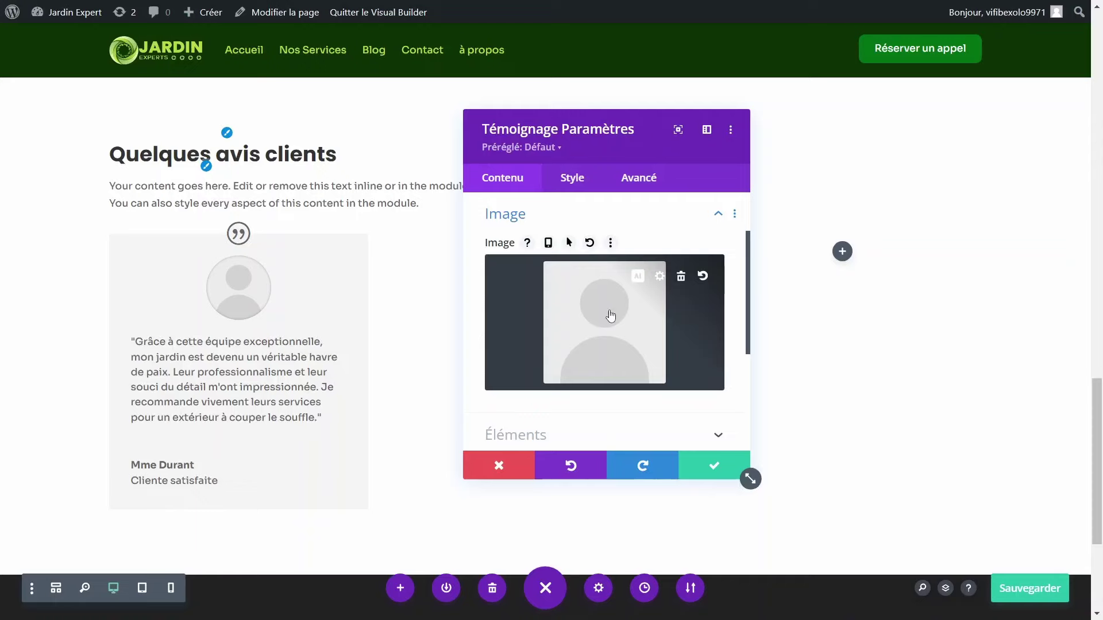
left_click(610, 316)
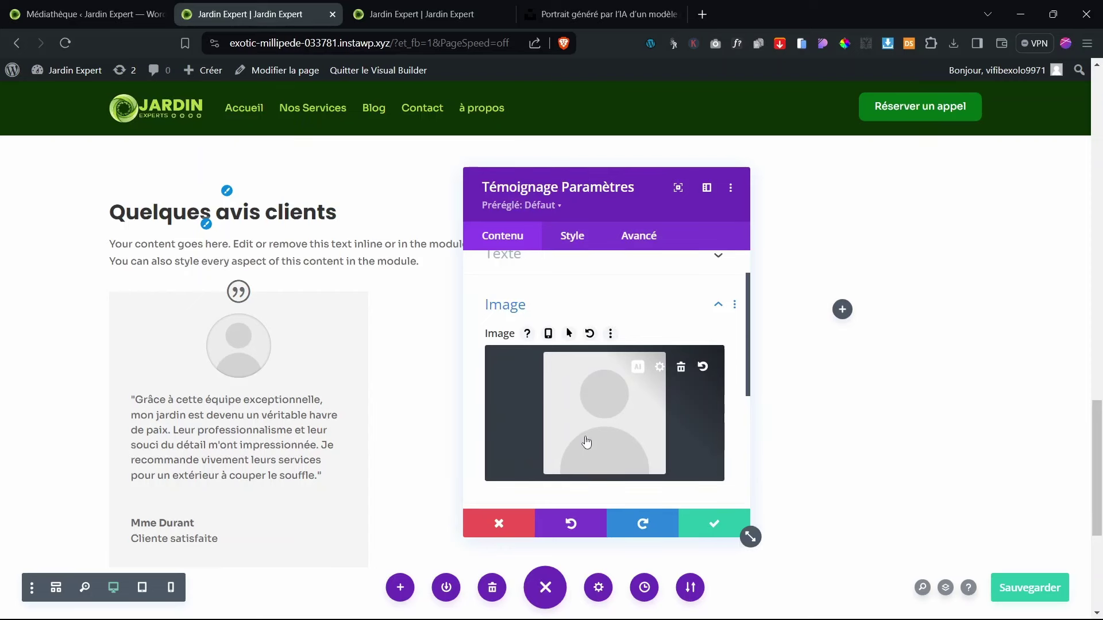
left_click(570, 431)
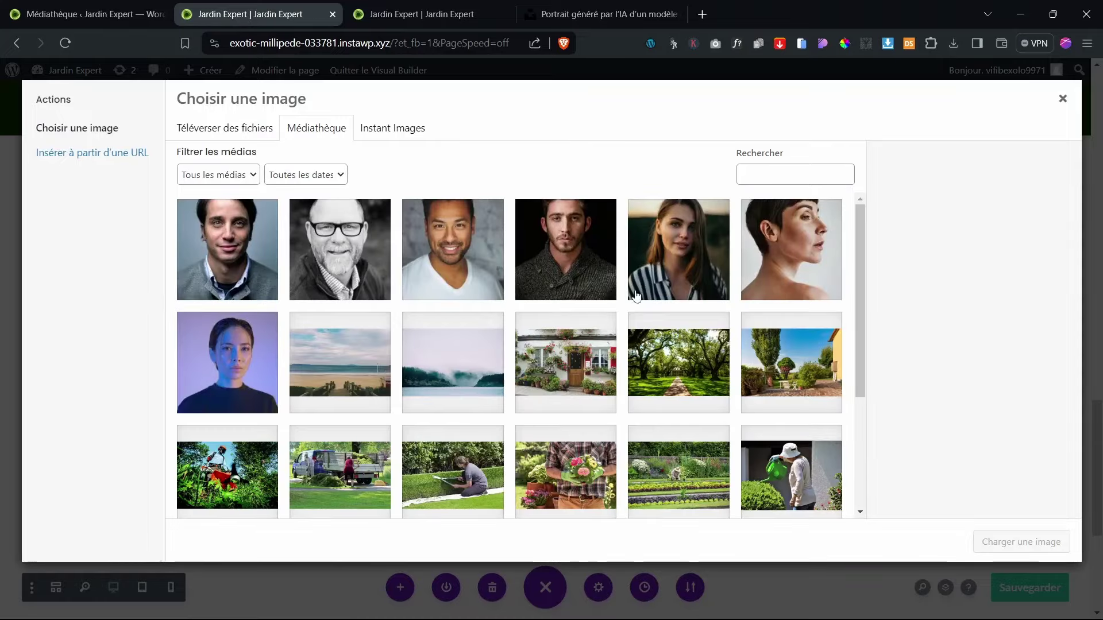
left_click(649, 279)
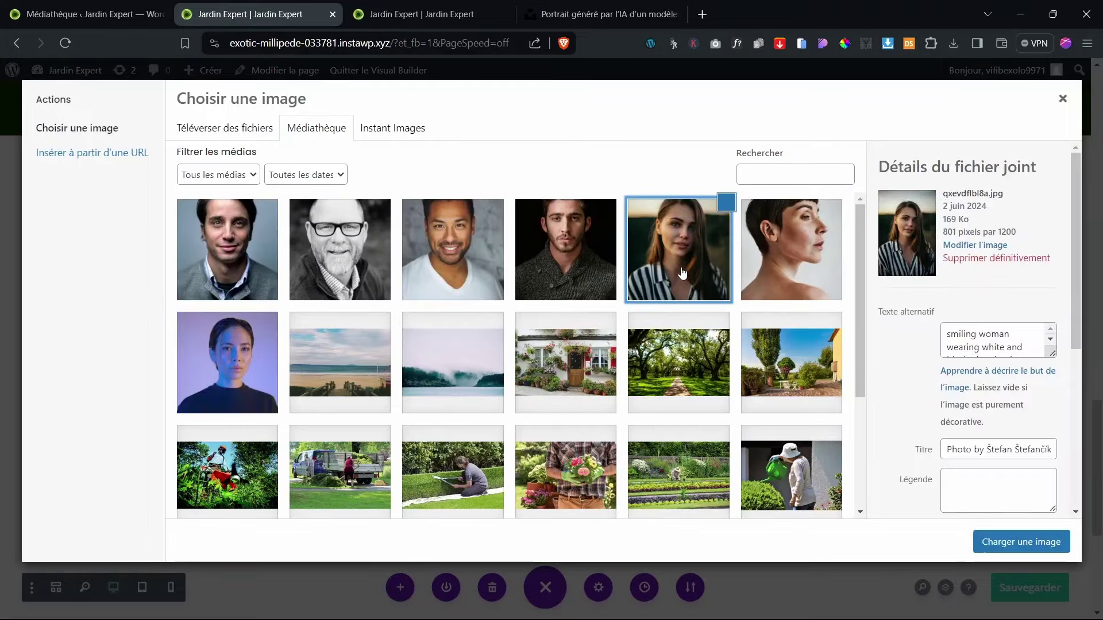
left_click(1012, 541)
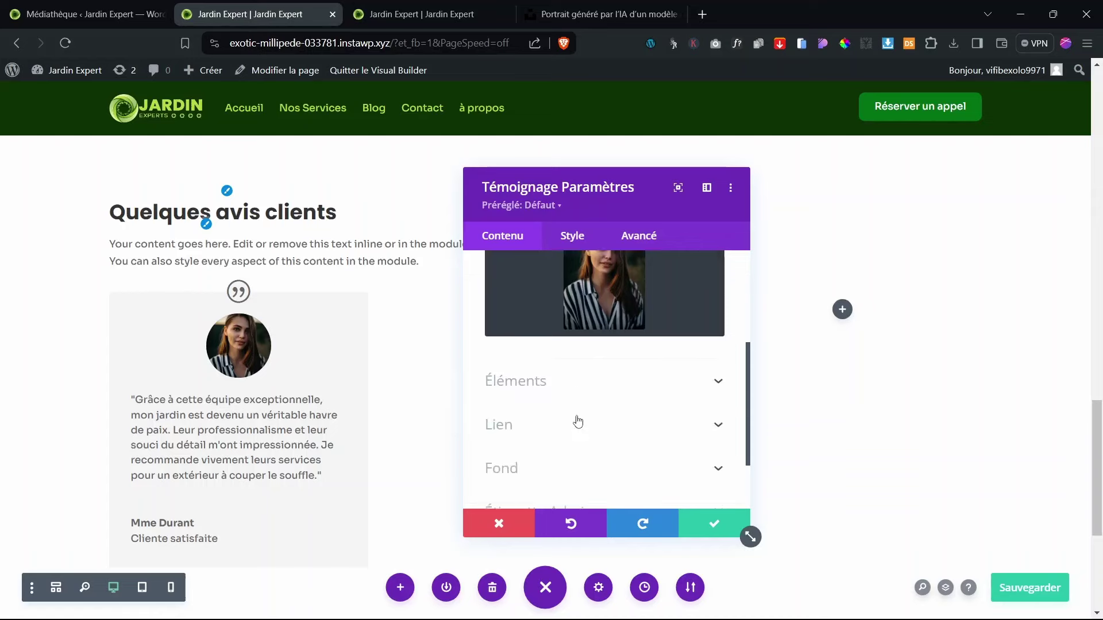
Step: Set the text size of the testimonial's author name to 15px
scroll(576, 421, "up", 3)
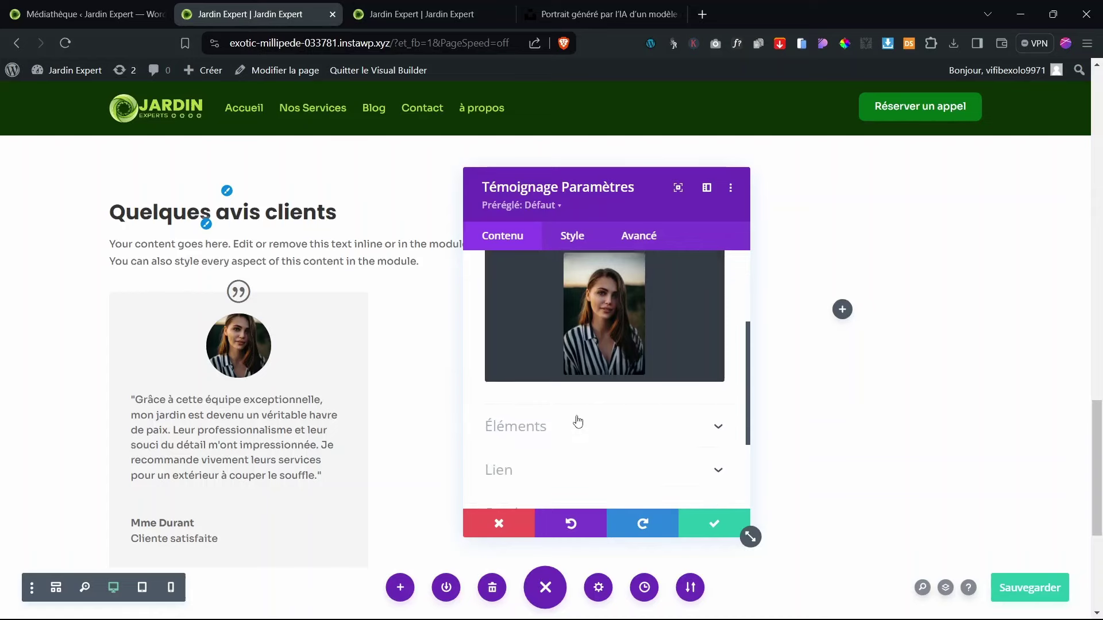
left_click(572, 235)
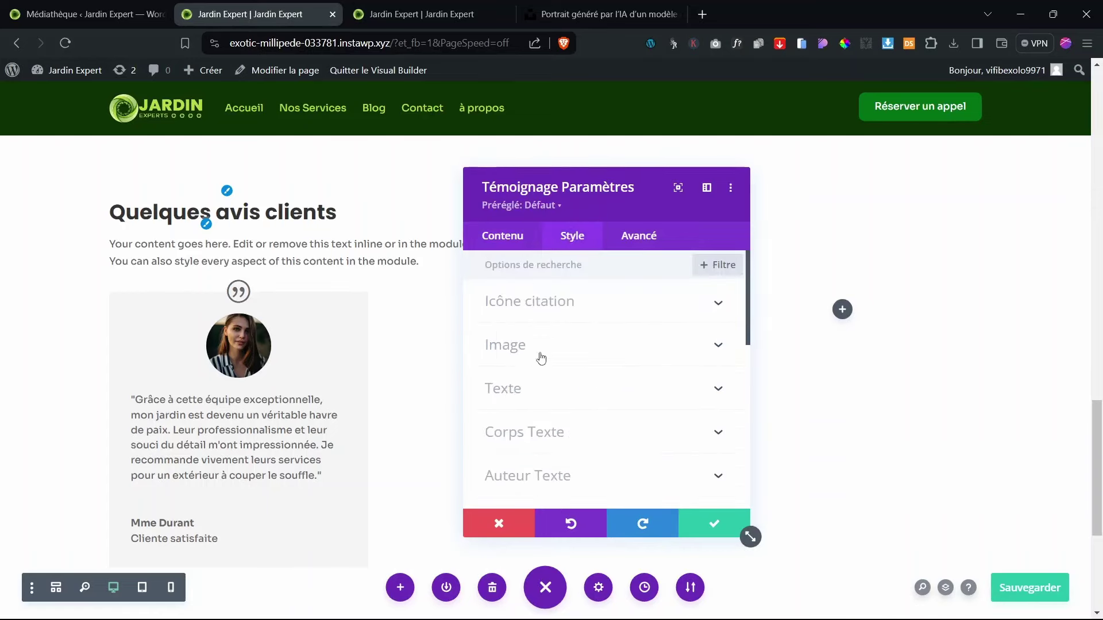
left_click(534, 476)
scroll(593, 445, "down", 2)
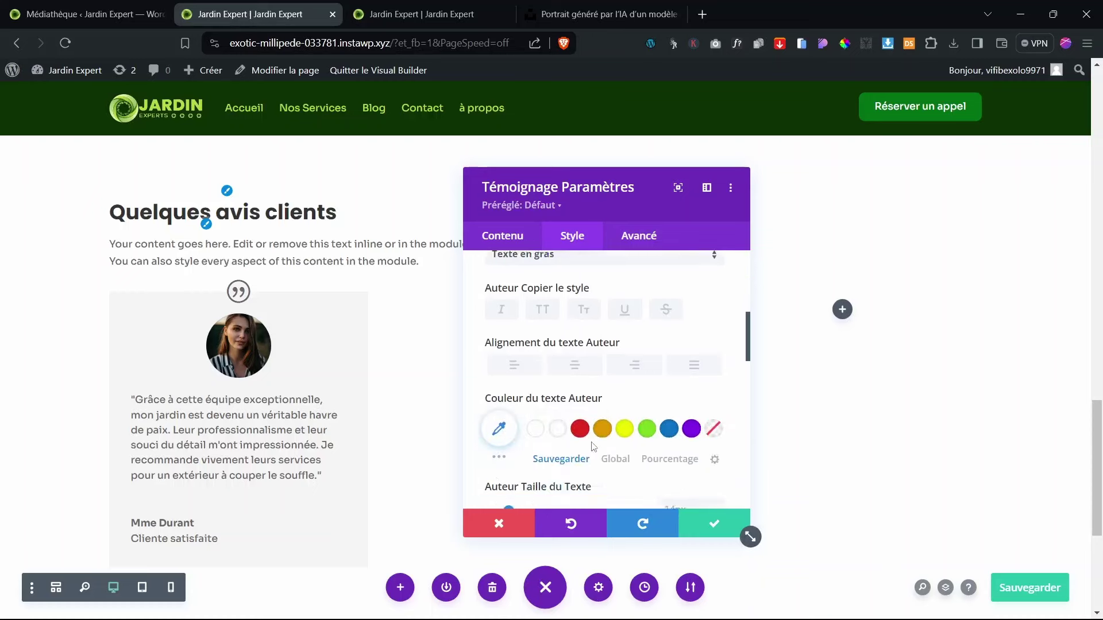
scroll(593, 446, "down", 2)
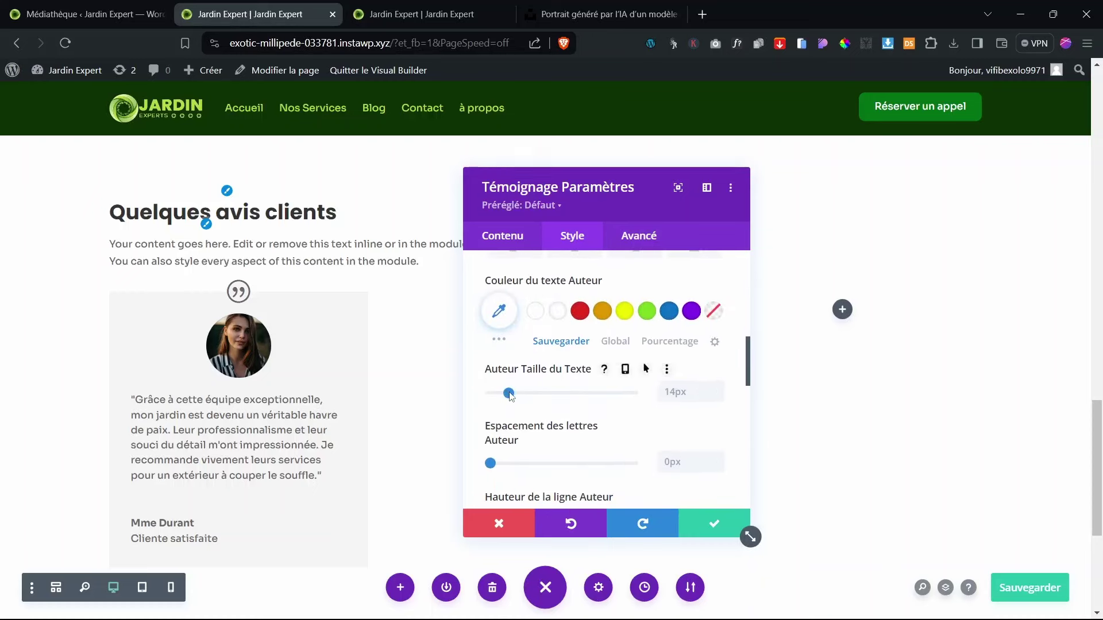
left_click_drag(508, 394, 513, 396)
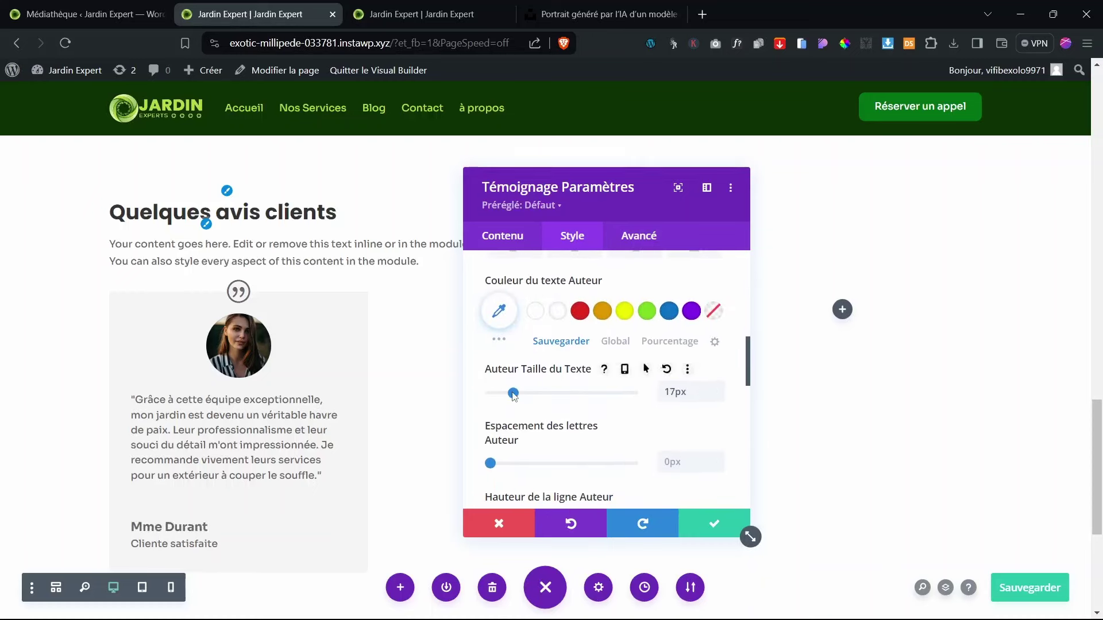
left_click(666, 369)
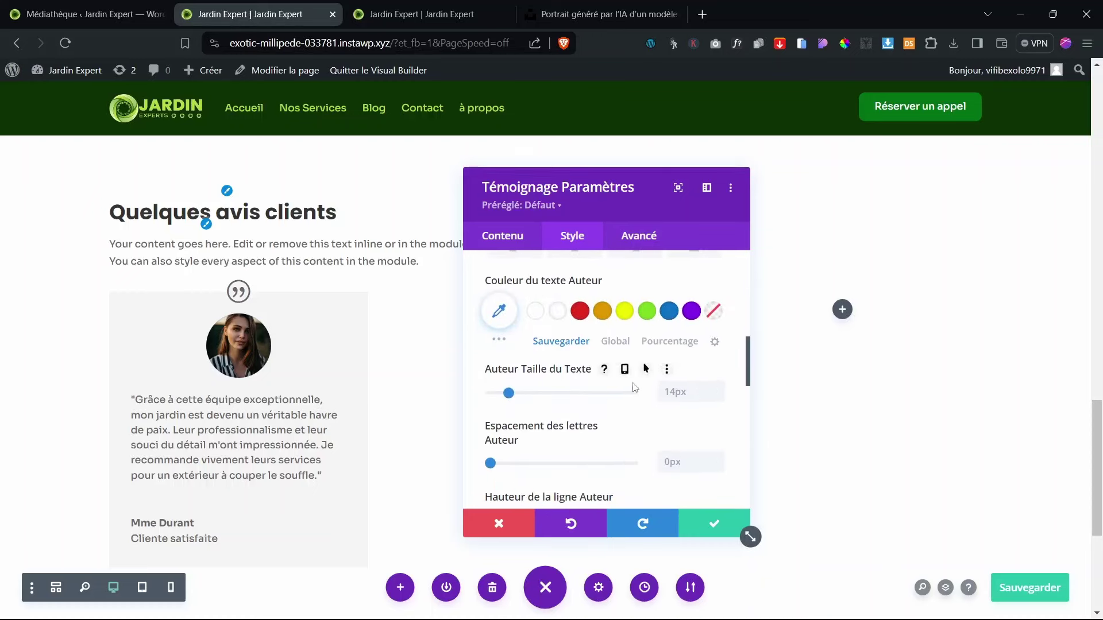
double_click(718, 390)
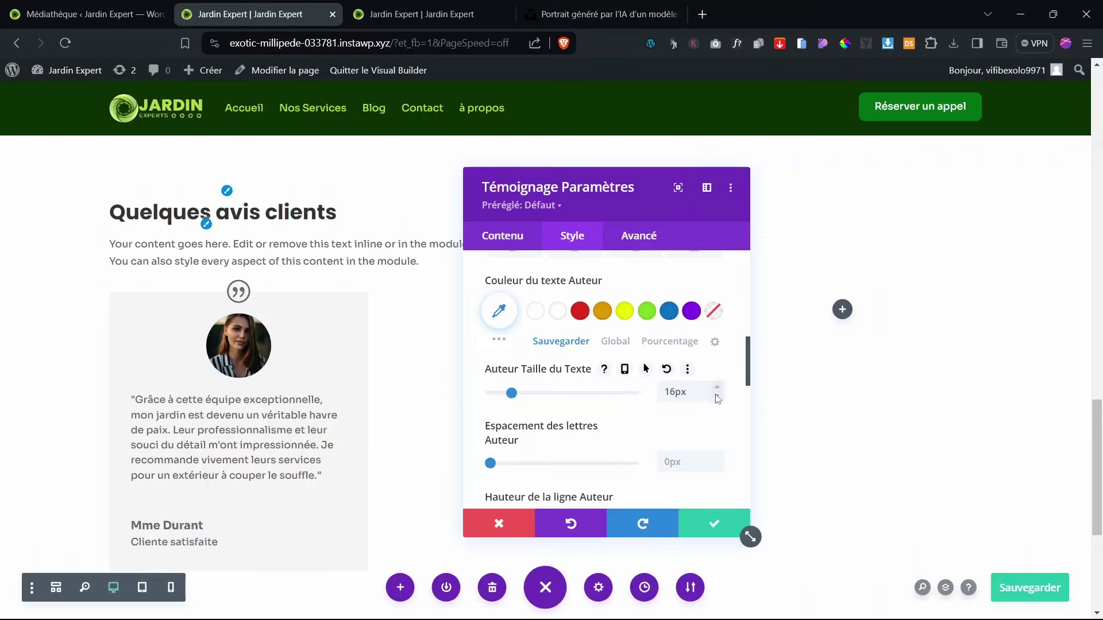
left_click(718, 397)
scroll(636, 420, "down", 2)
right_click(505, 423)
key("Escape")
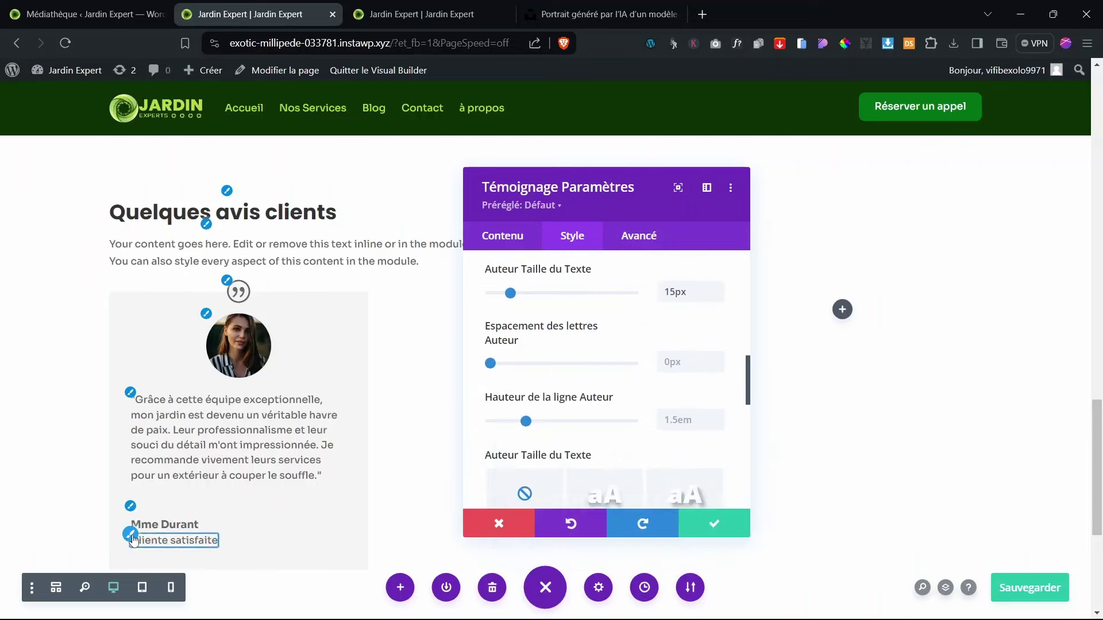
Step: Save the page and make the testimonial's job title italic in the medium green global colour
scroll(545, 352, "down", 5)
key("ctrl+s")
scroll(543, 350, "up", 2)
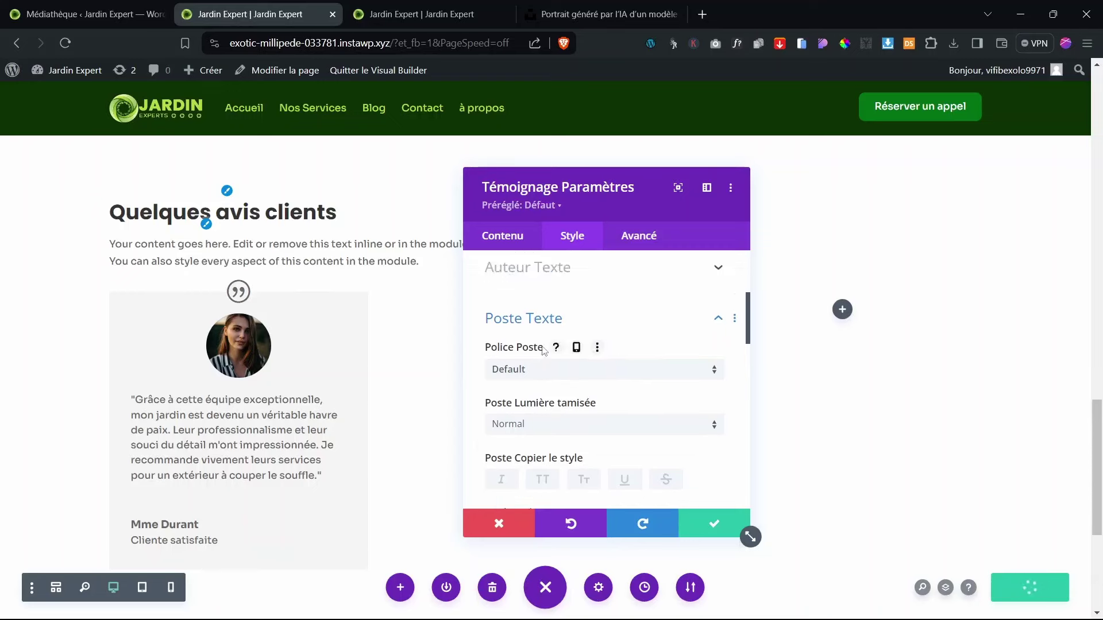
scroll(497, 382, "down", 2)
left_click(497, 380)
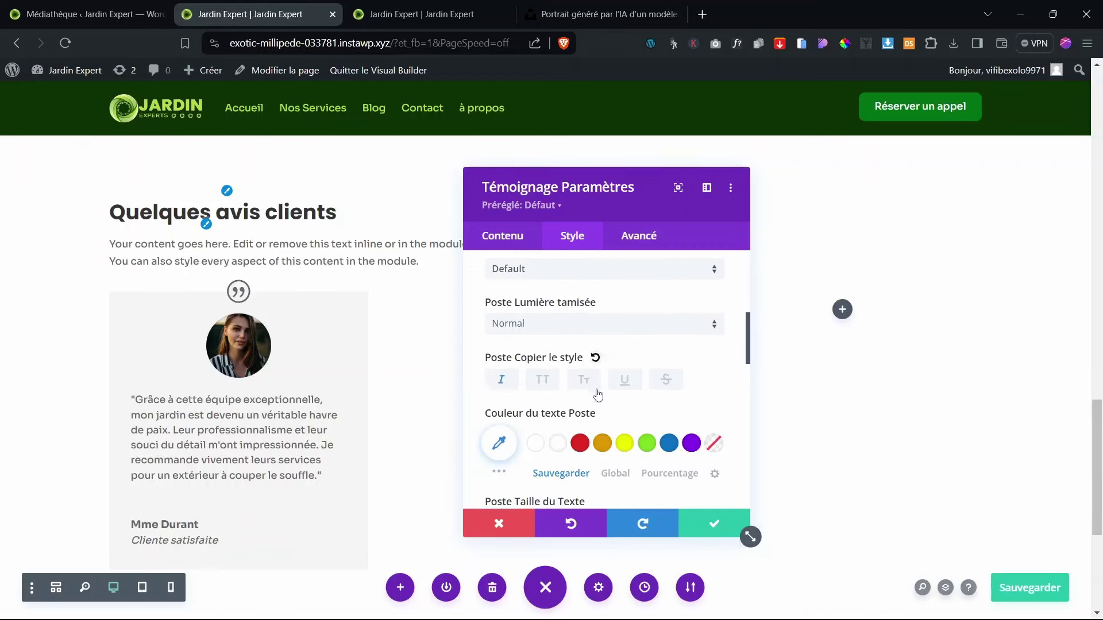
left_click(615, 473)
left_click(579, 443)
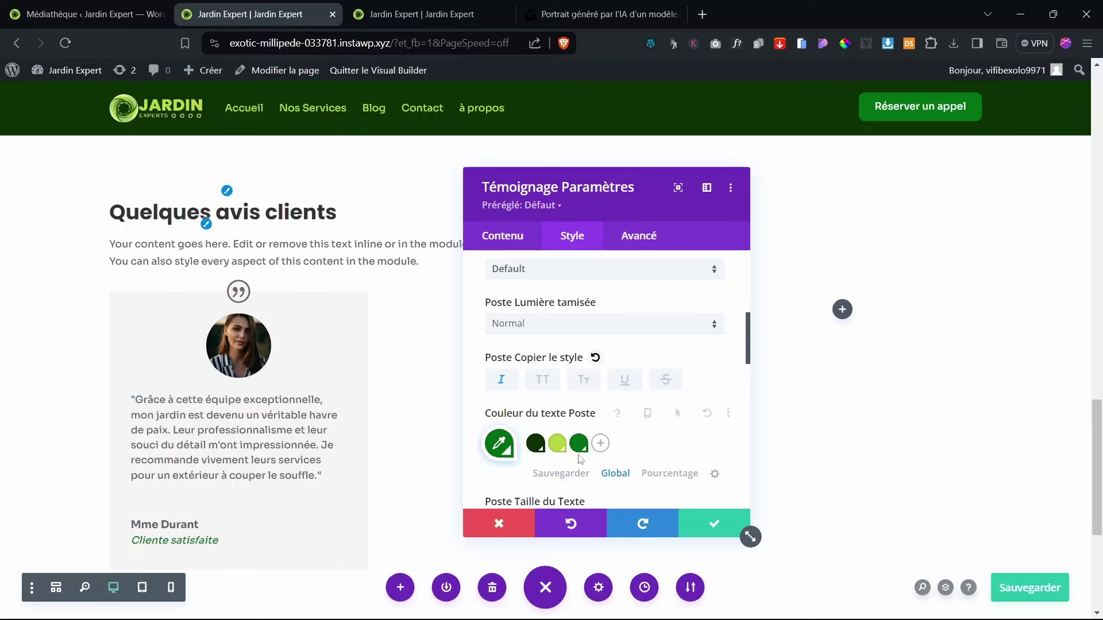
Step: Colour the testimonial's author name with the medium green global colour and leave the module settings
scroll(579, 458, "down", 5)
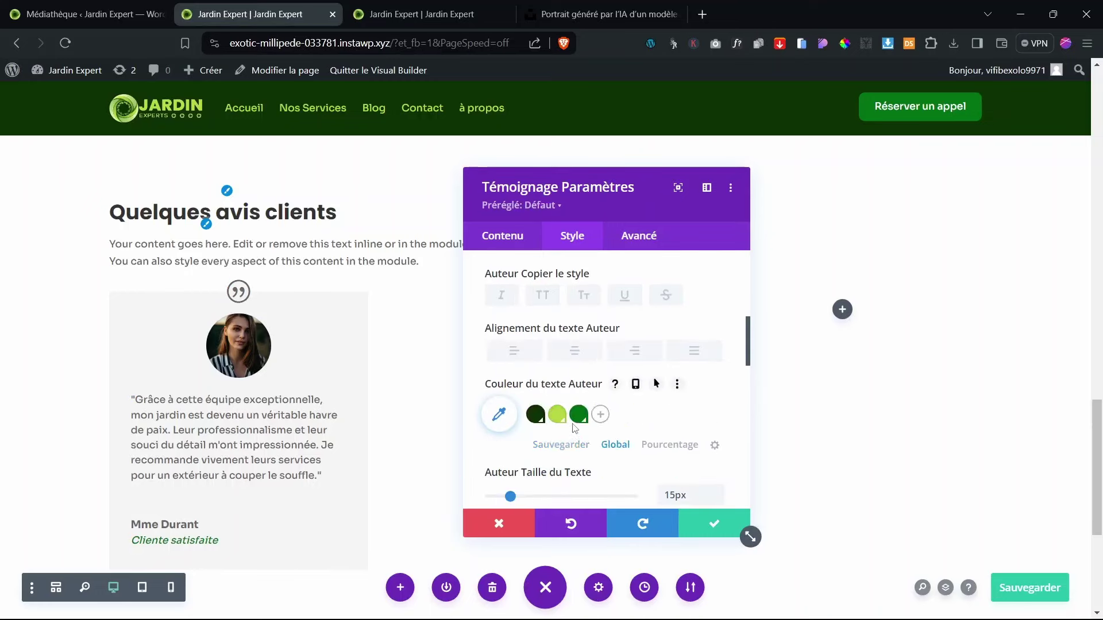
left_click(578, 418)
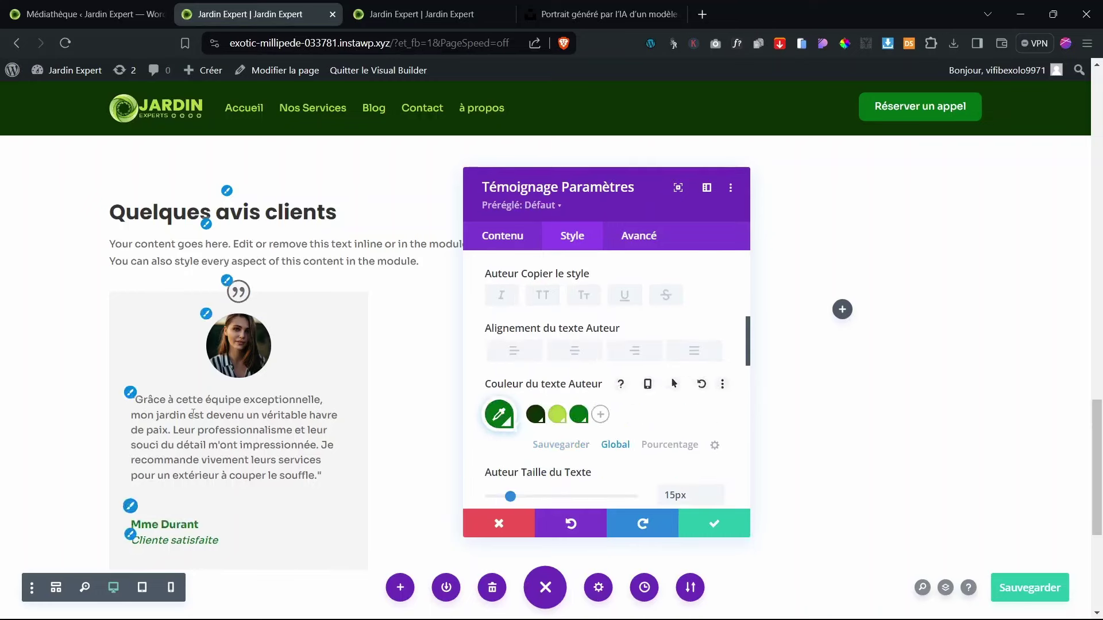
double_click(223, 399)
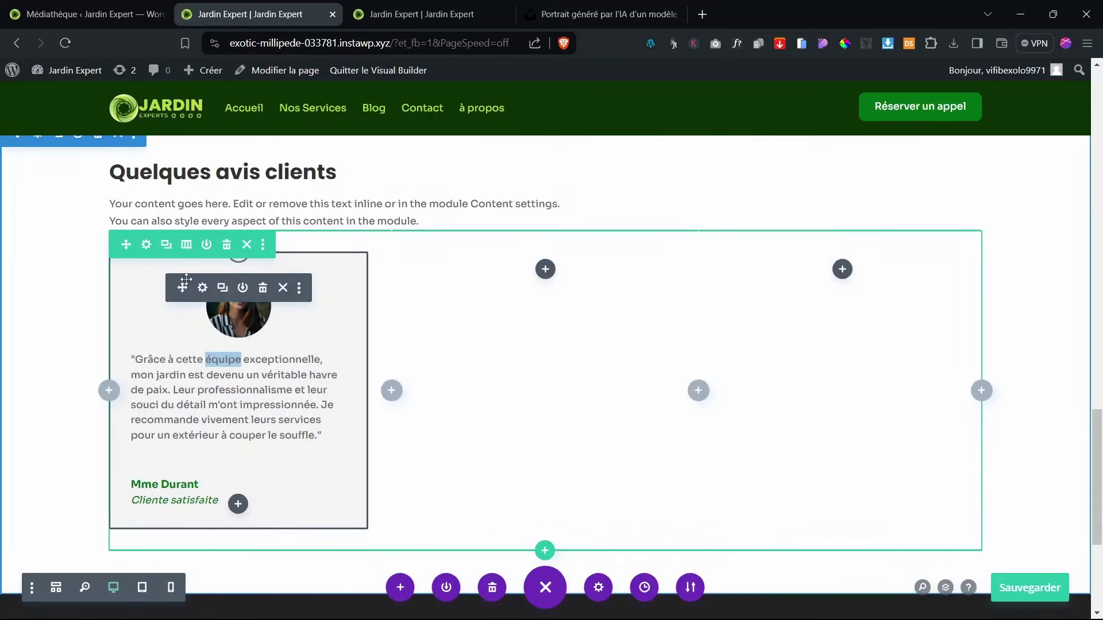
Step: Reopen the testimonial's settings and set its background to the light lime-green global colour
left_click(198, 287)
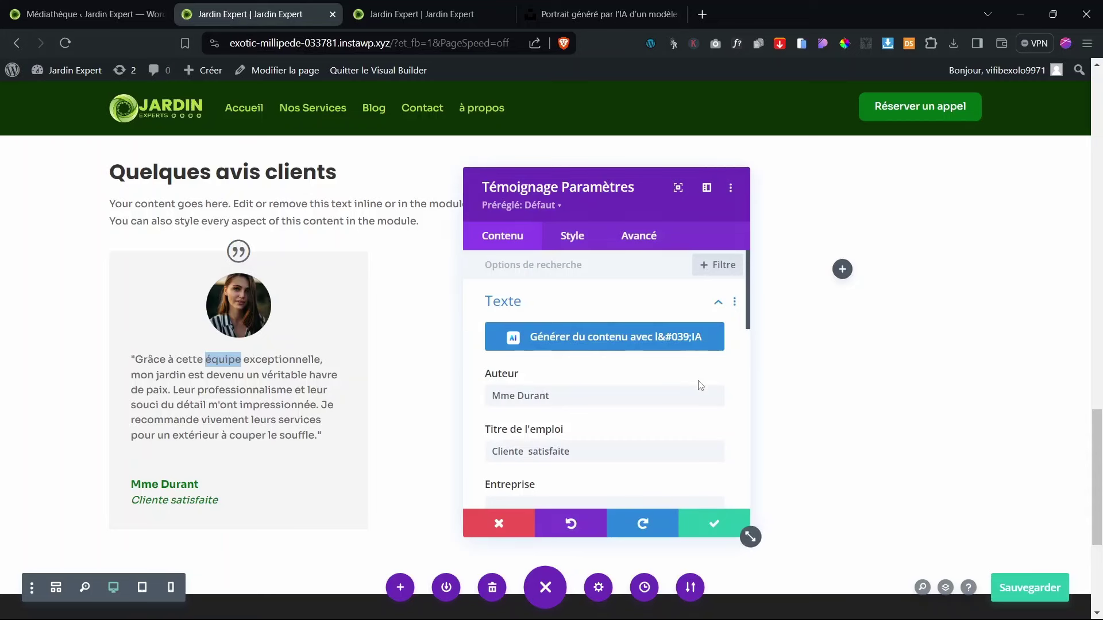
left_click(498, 302)
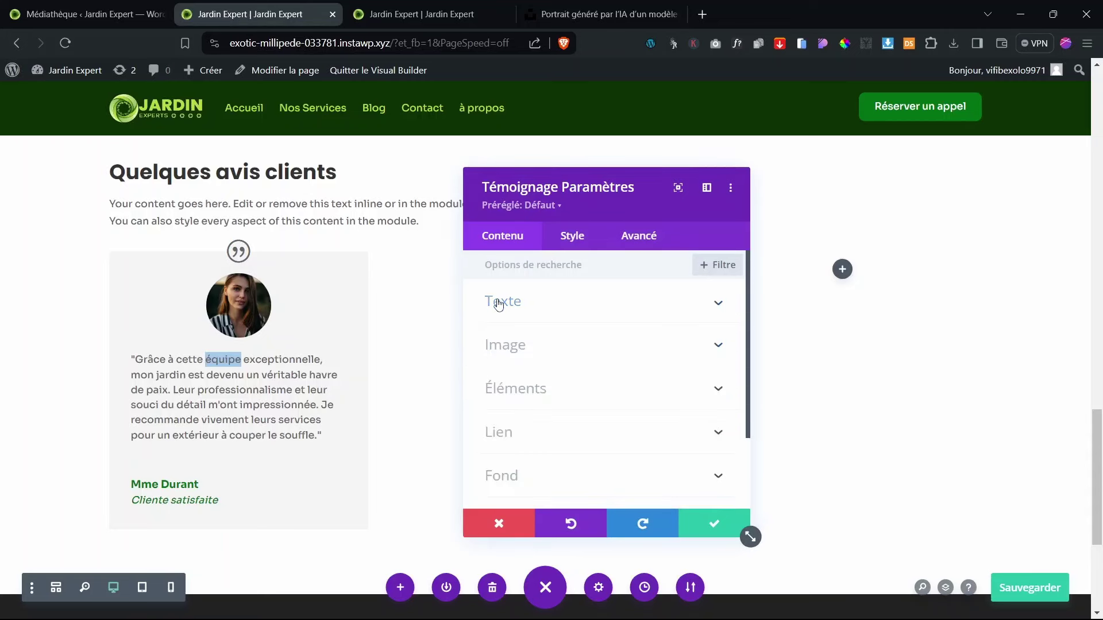
scroll(497, 301, "down", 3)
left_click(505, 378)
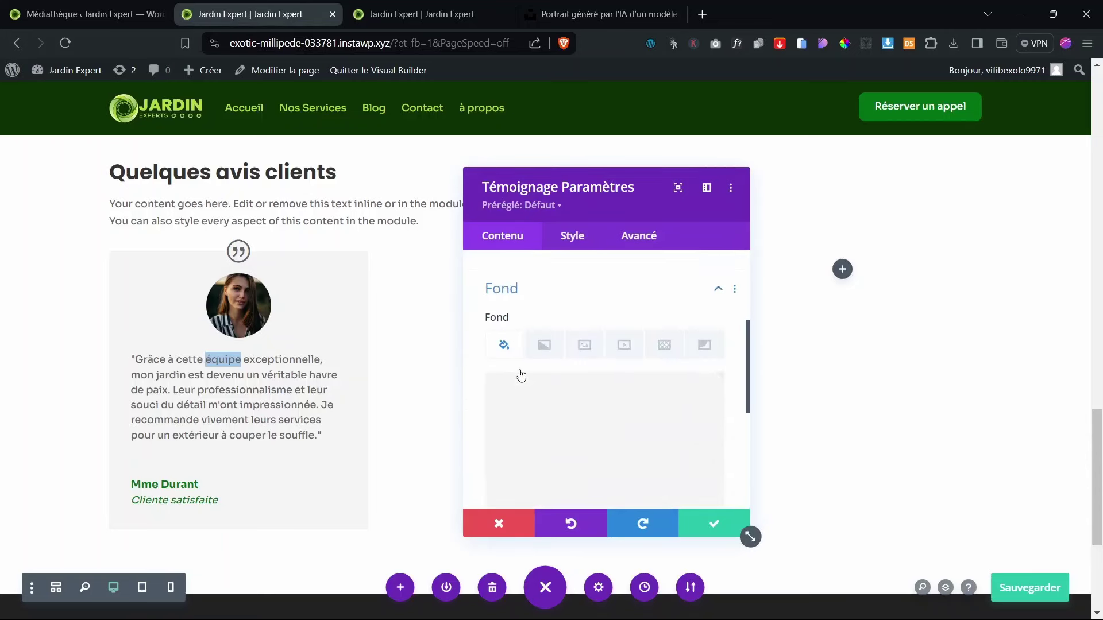
scroll(581, 379, "down", 1)
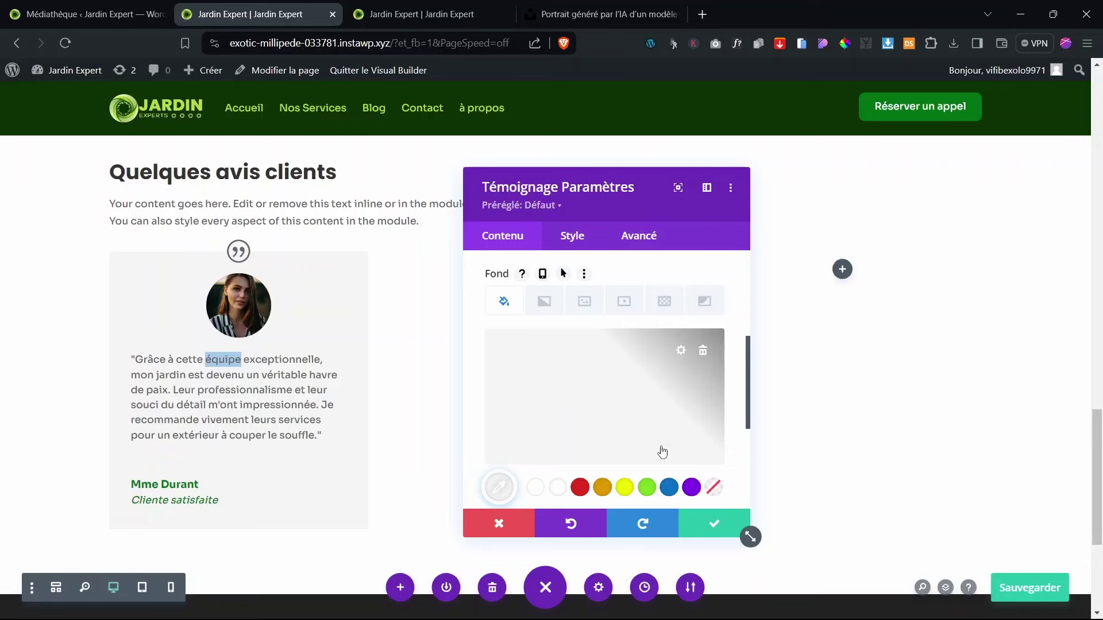
scroll(608, 446, "down", 4)
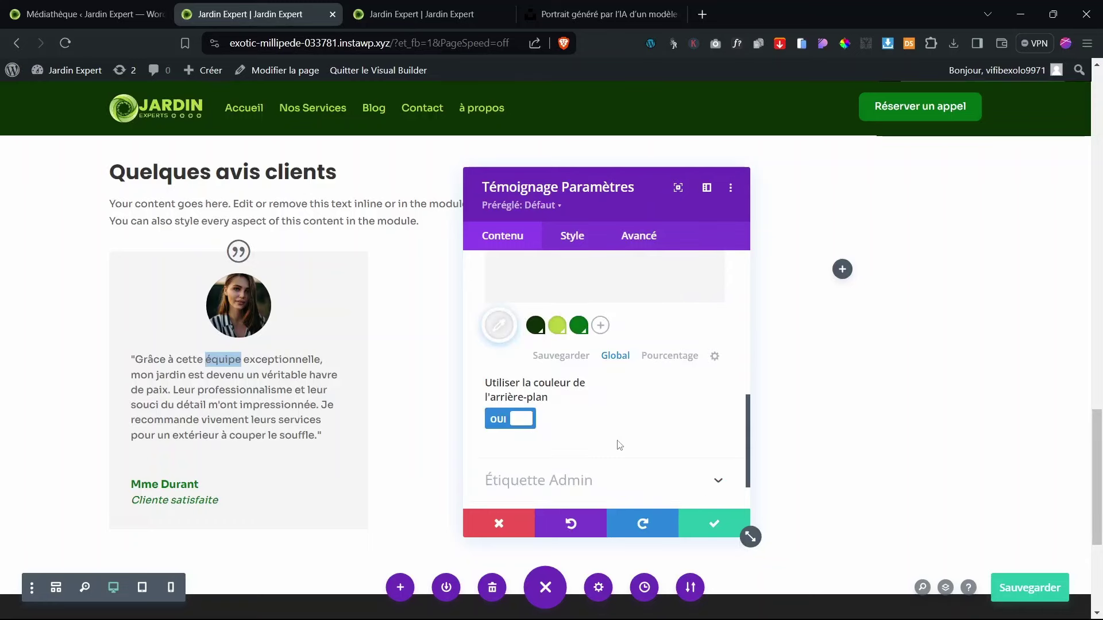
left_click(556, 325)
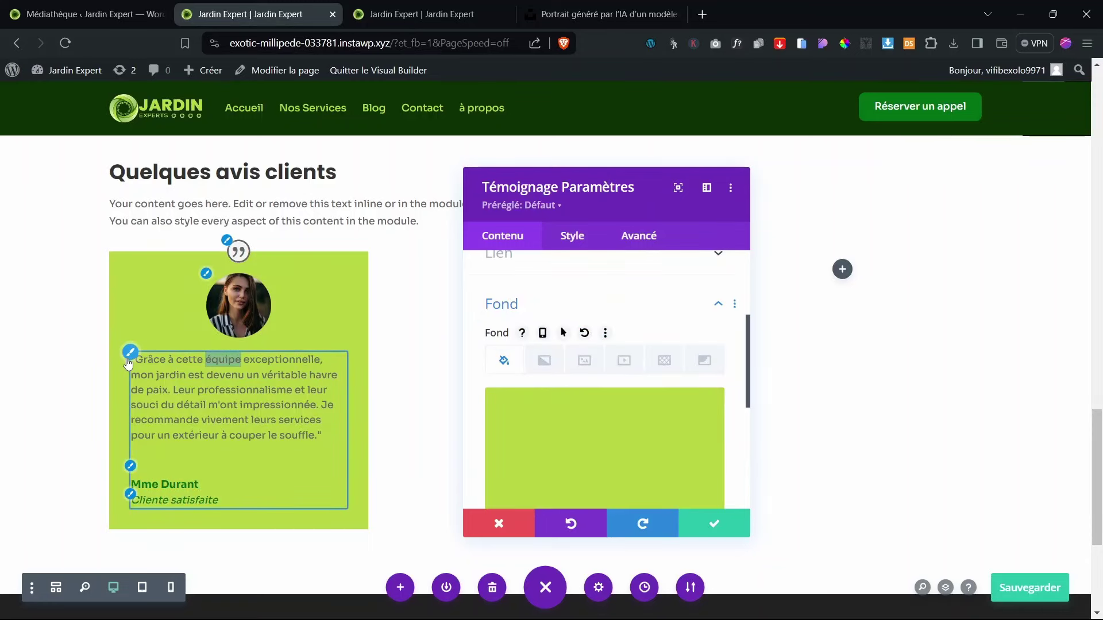
Step: Set the testimonial's body text colour to white and apply the module settings
left_click(129, 355)
scroll(585, 379, "down", 3)
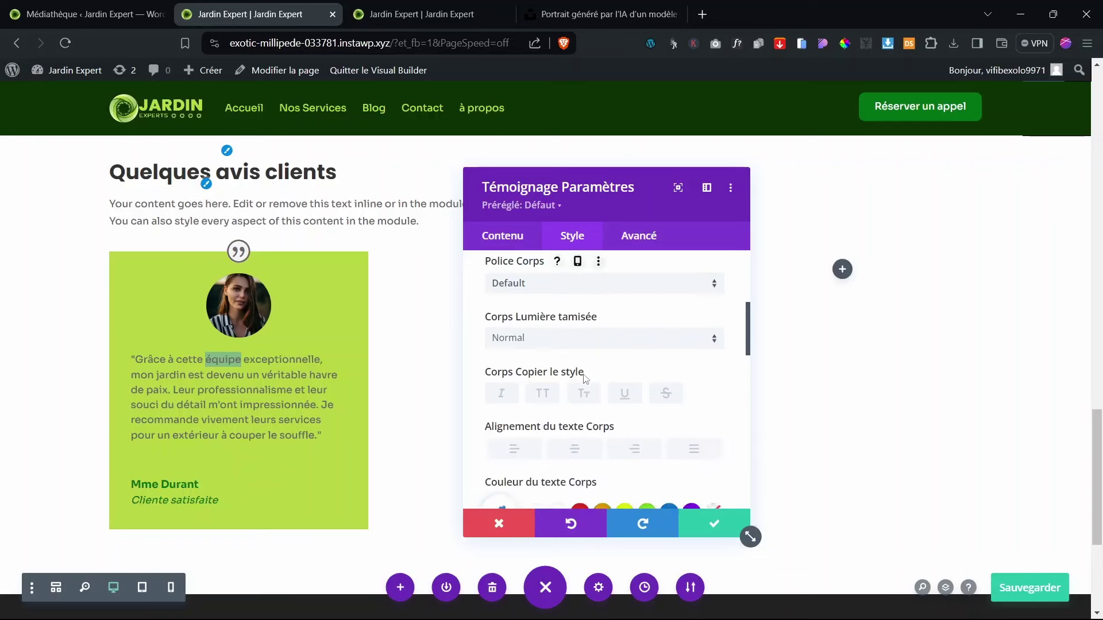
scroll(586, 378, "down", 1)
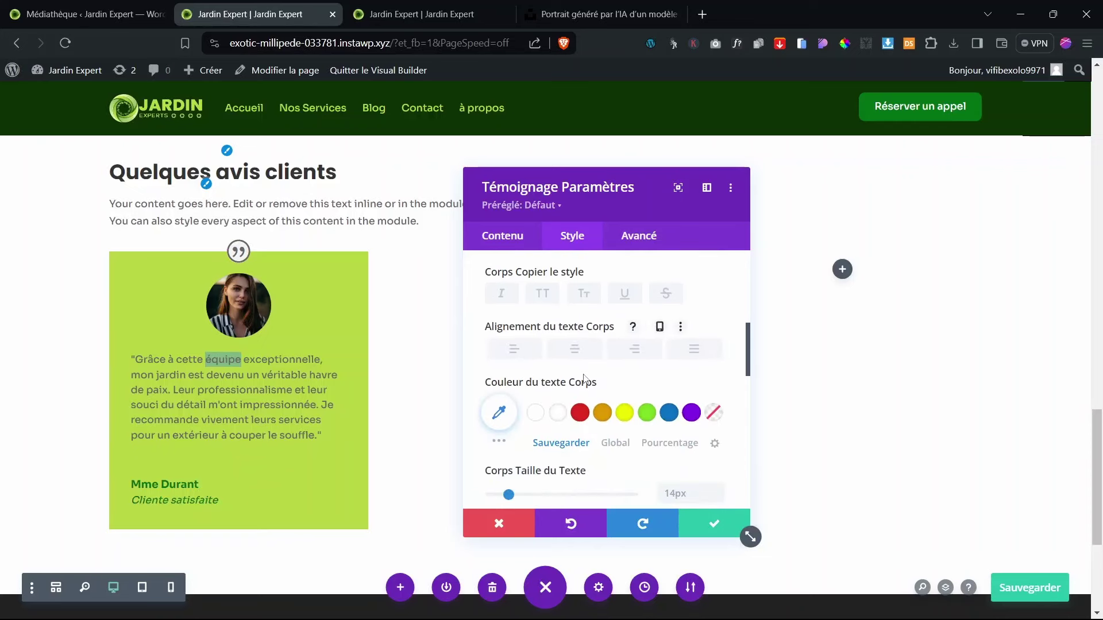
left_click(556, 409)
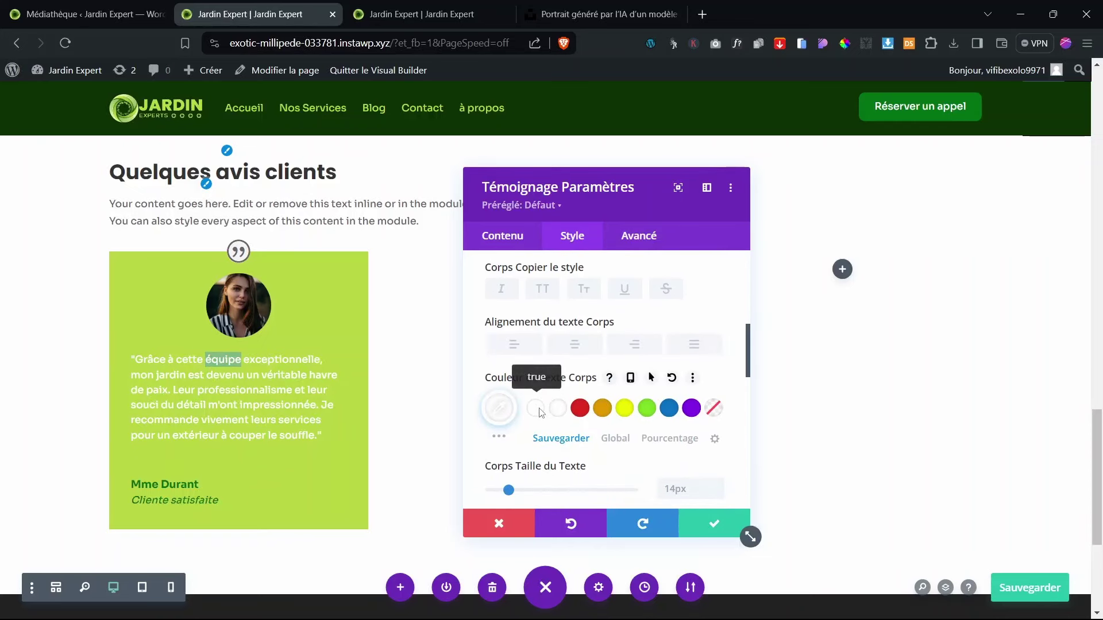
scroll(295, 448, "down", 2)
scroll(297, 450, "up", 2)
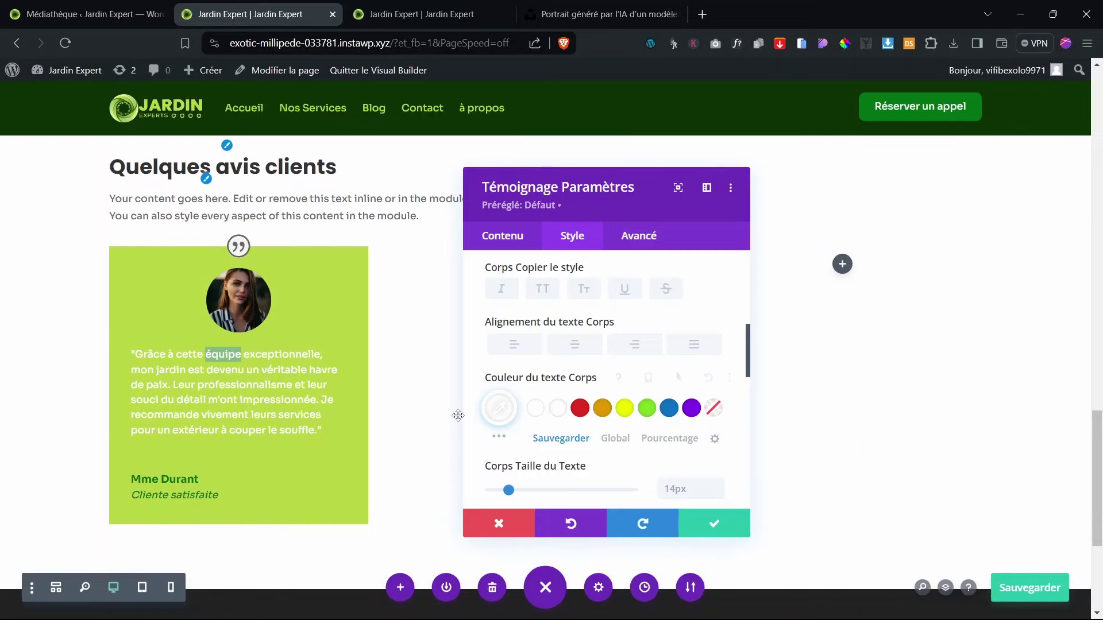
scroll(223, 395, "down", 2)
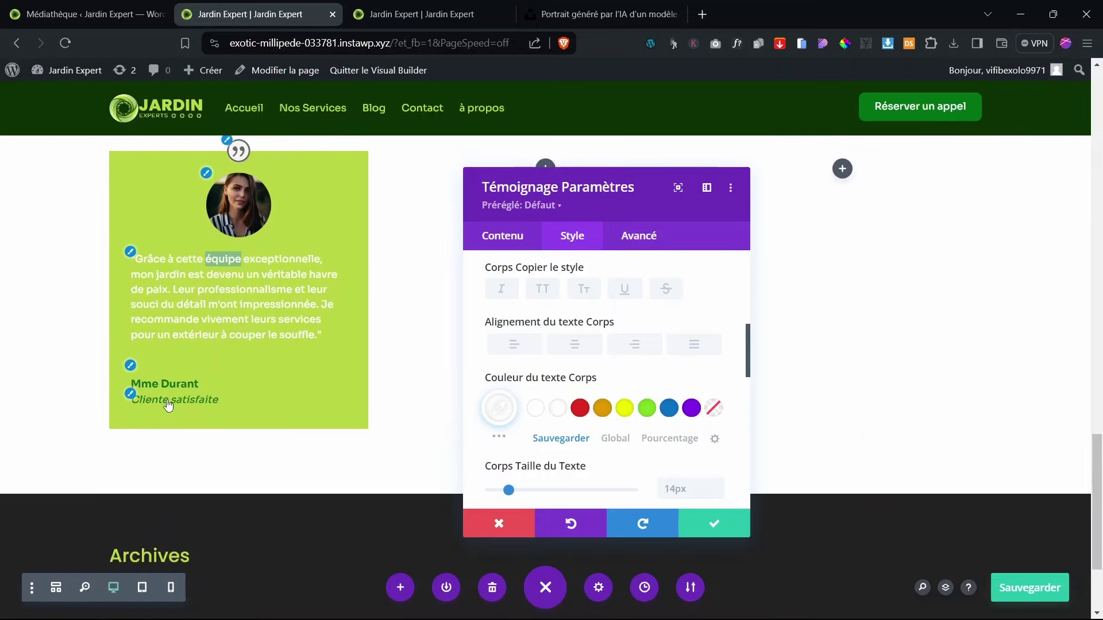
scroll(168, 406, "up", 1)
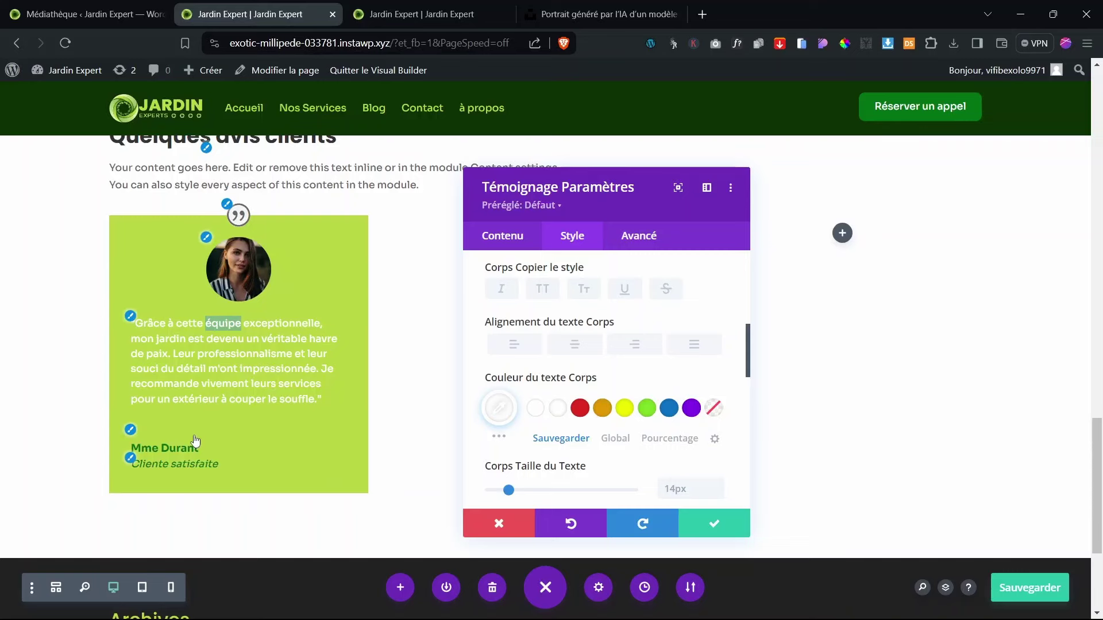
left_click(713, 522)
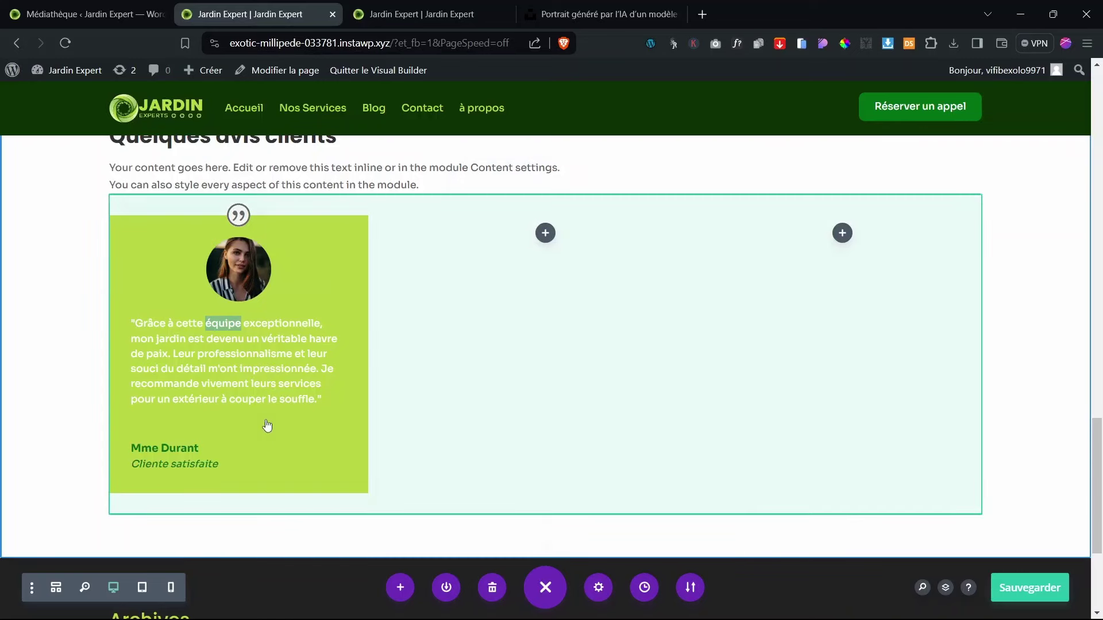
scroll(561, 465, "up", 2)
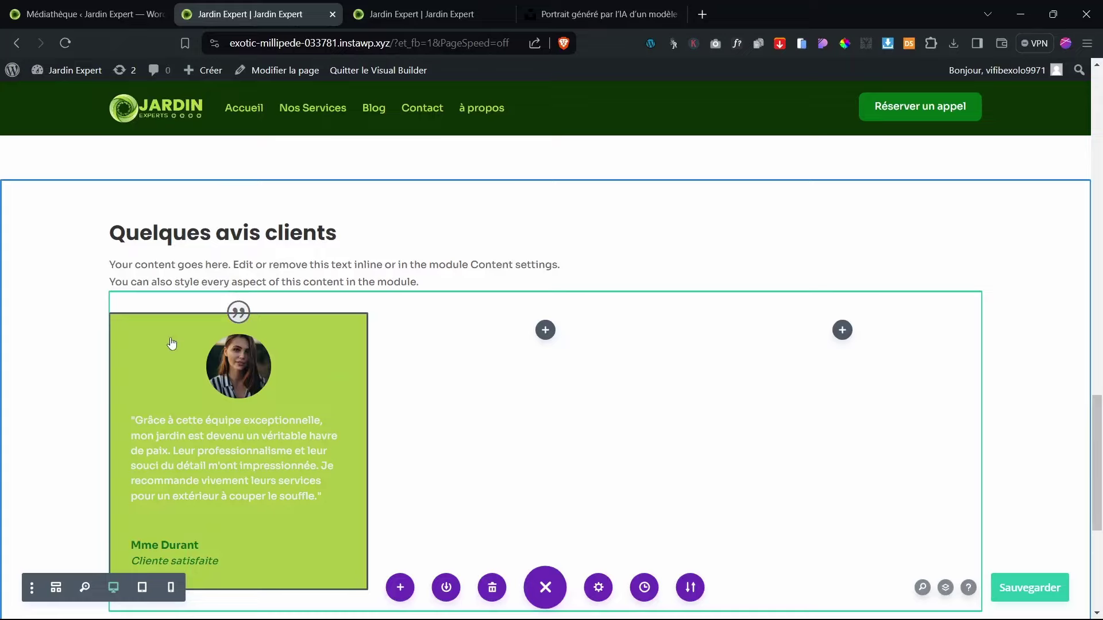
right_click(184, 350)
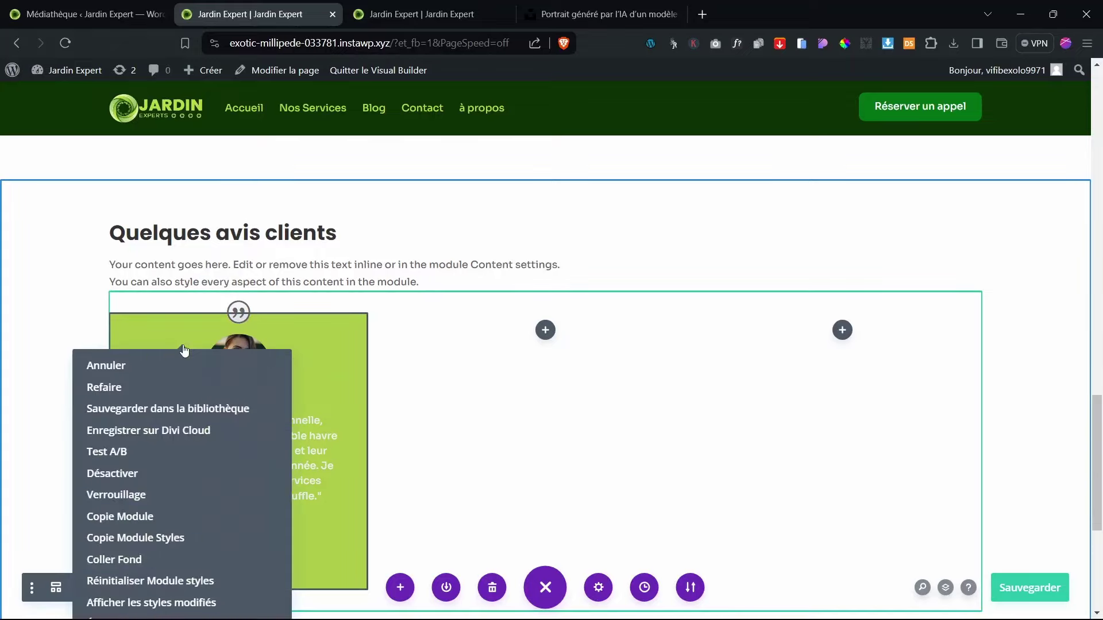
left_click(50, 456)
Step: Review the six testimonial cards in the "Quelques avis clients" section and save the page
scroll(635, 374, "down", 5)
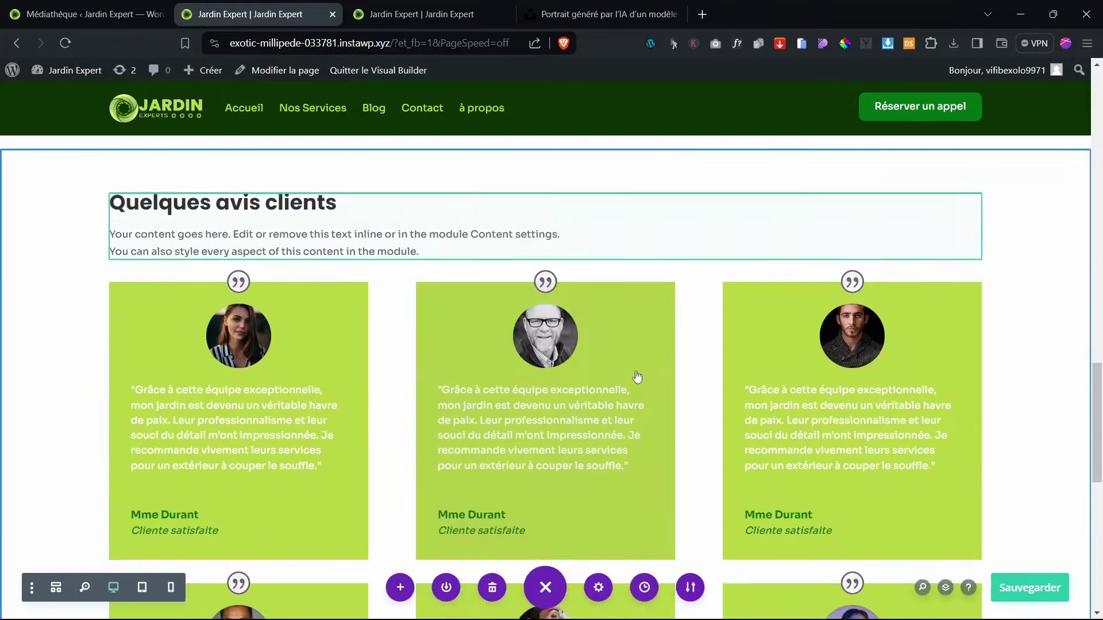
scroll(637, 376, "up", 5)
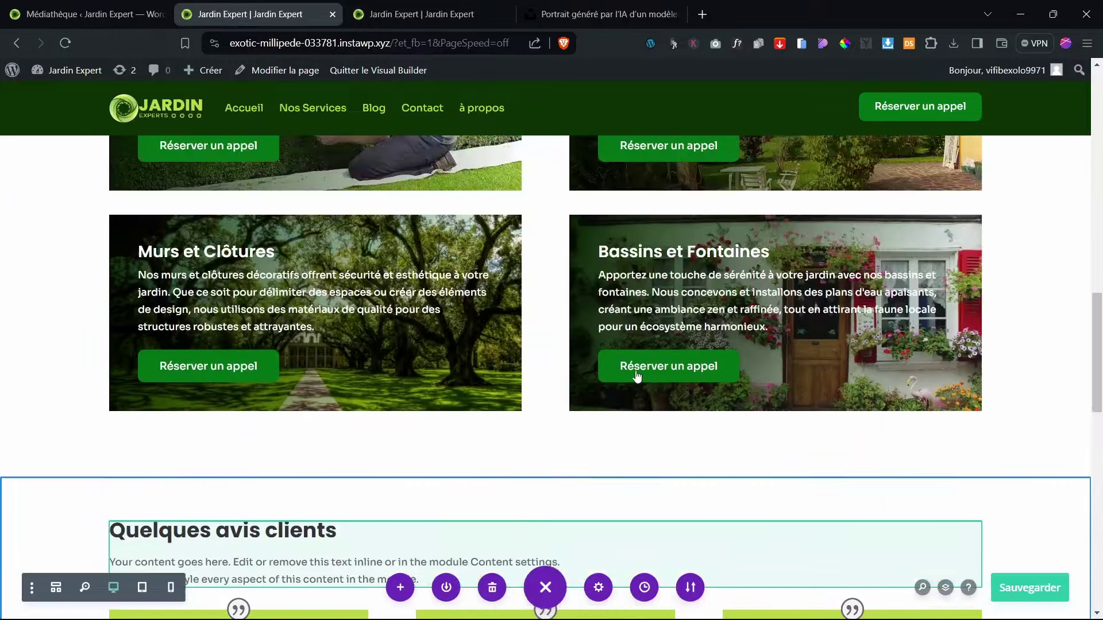
scroll(636, 376, "down", 5)
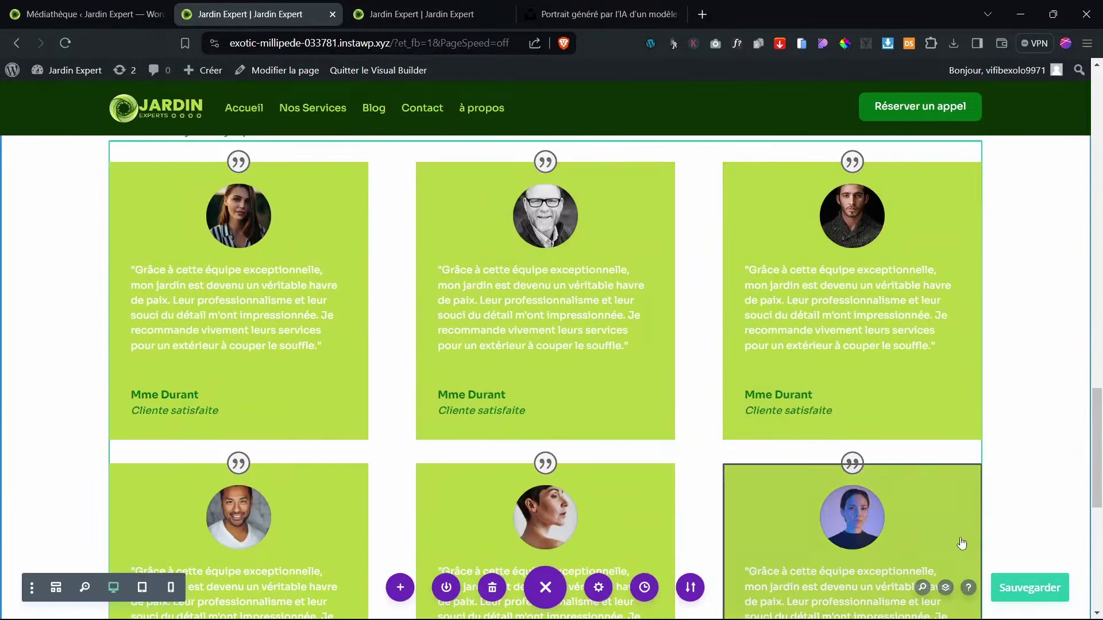
left_click(1021, 586)
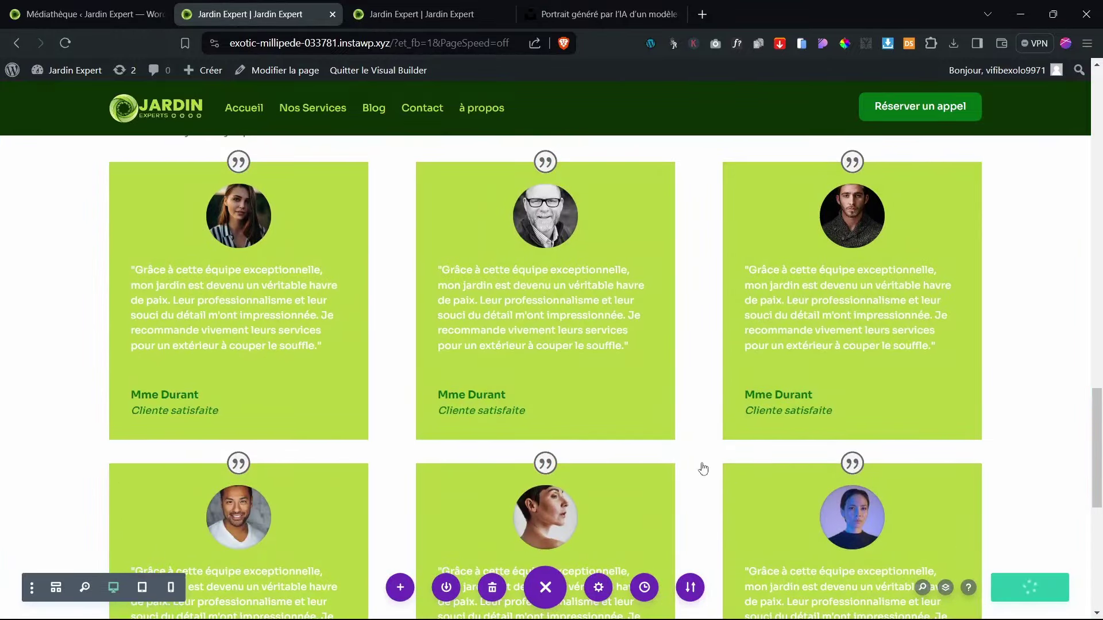
Step: Add a new section with a single-column row below the testimonials, without inserting a module
scroll(703, 468, "down", 5)
scroll(701, 463, "up", 8)
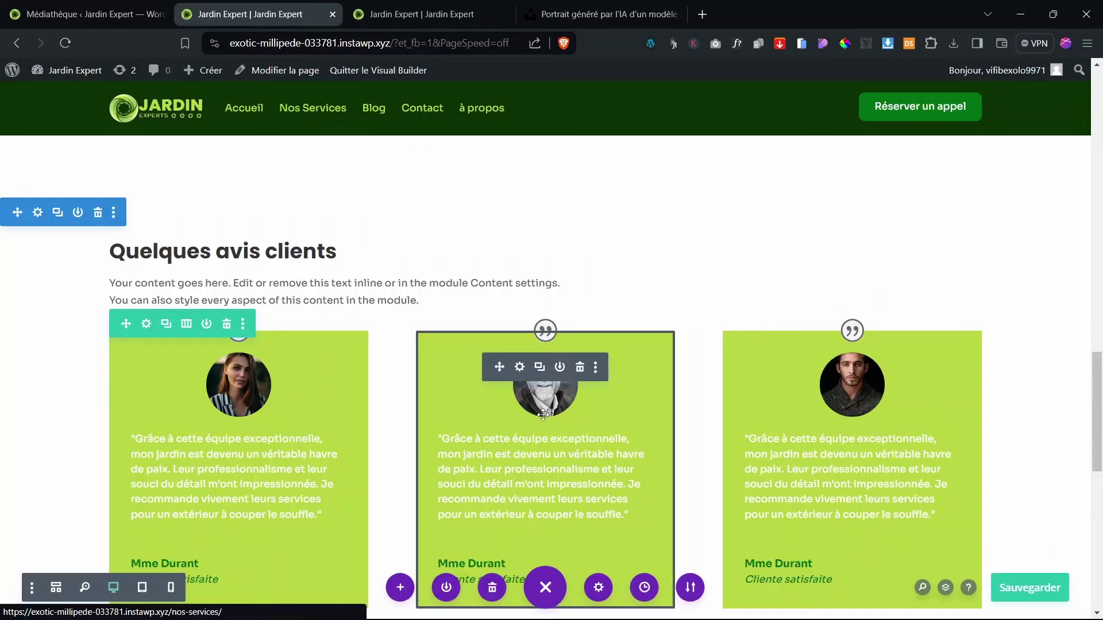
scroll(543, 415, "down", 5)
left_click(545, 412)
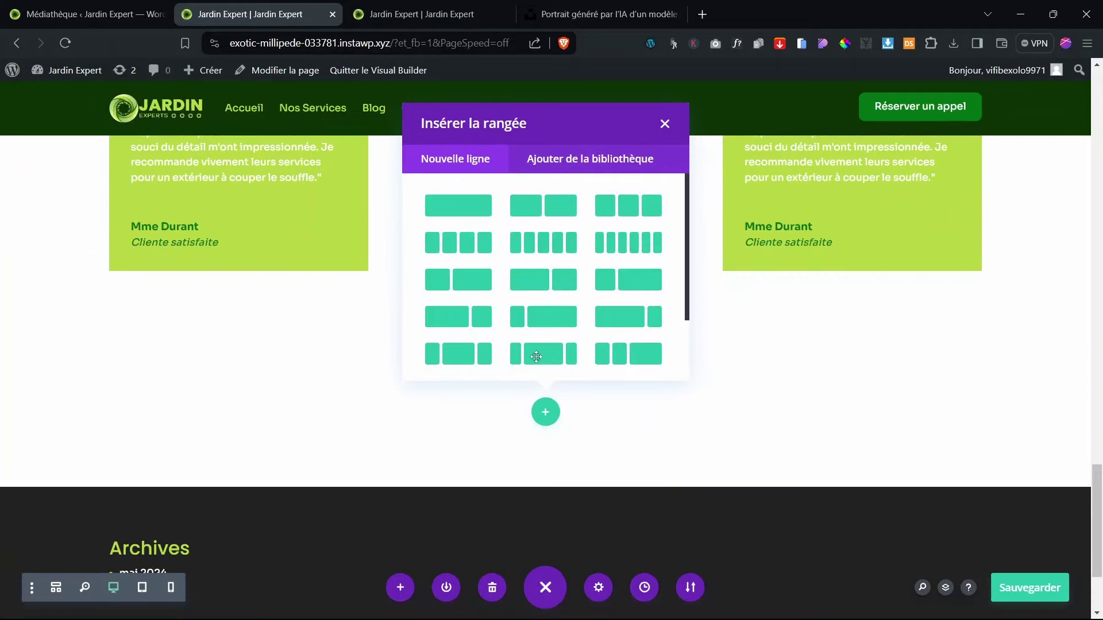
left_click(477, 206)
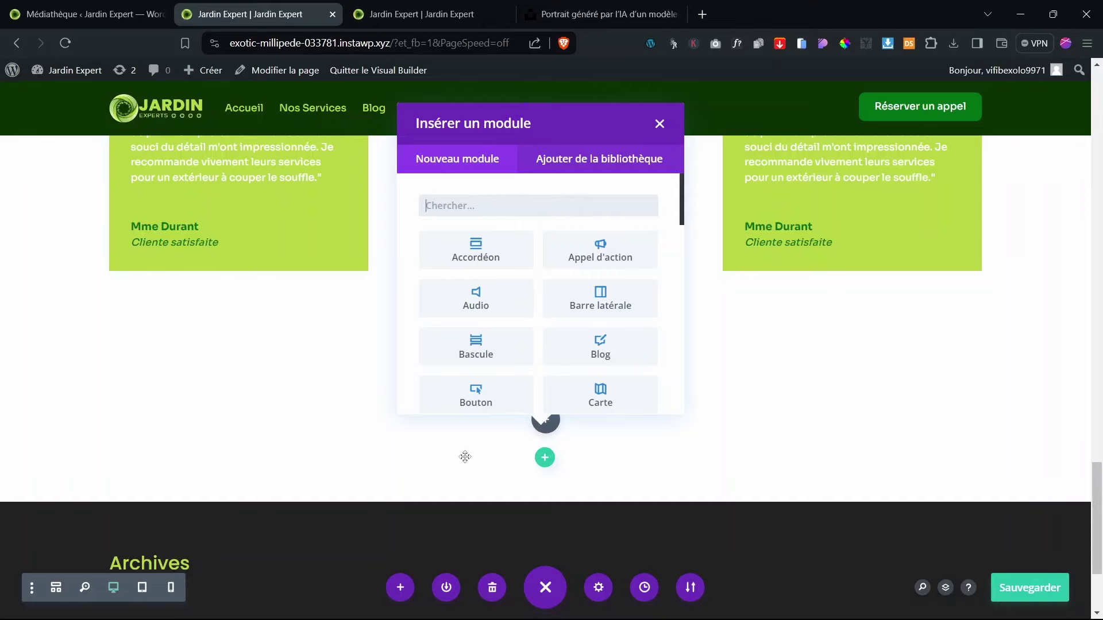
left_click(375, 455)
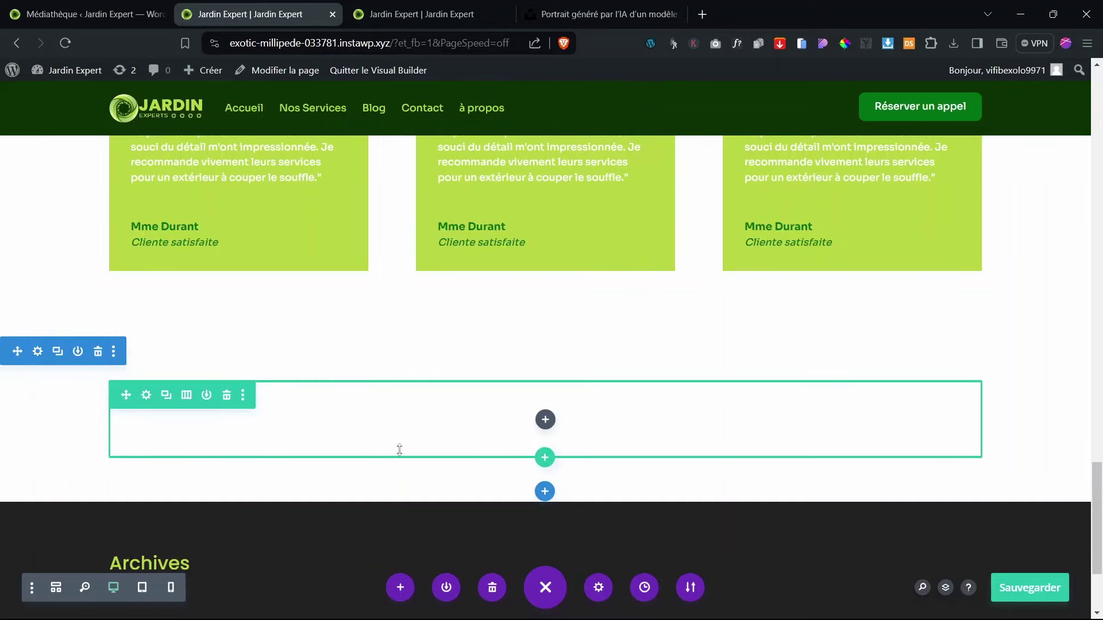
Step: Copy the row holding the "Quelques avis clients" heading and its intro paragraph
scroll(399, 449, "up", 10)
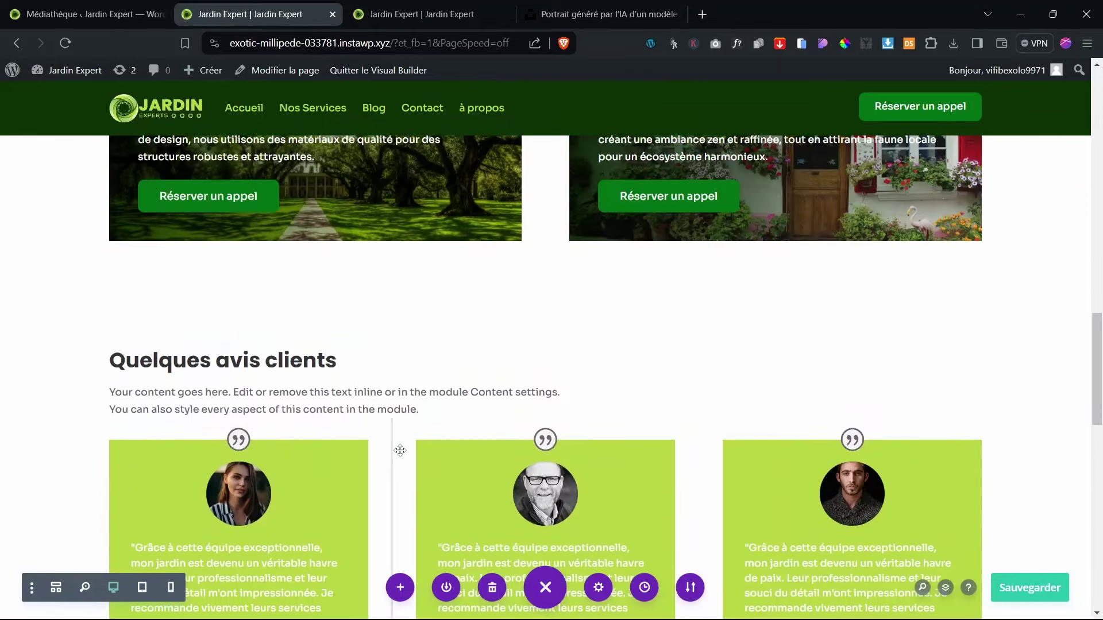
scroll(401, 451, "up", 1)
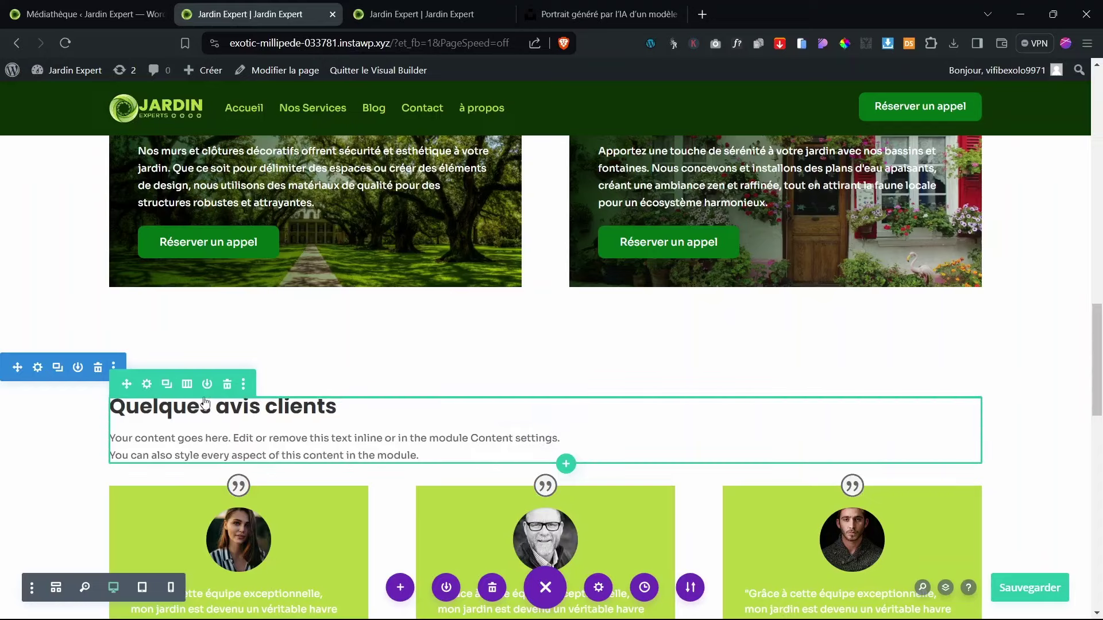
left_click(244, 384)
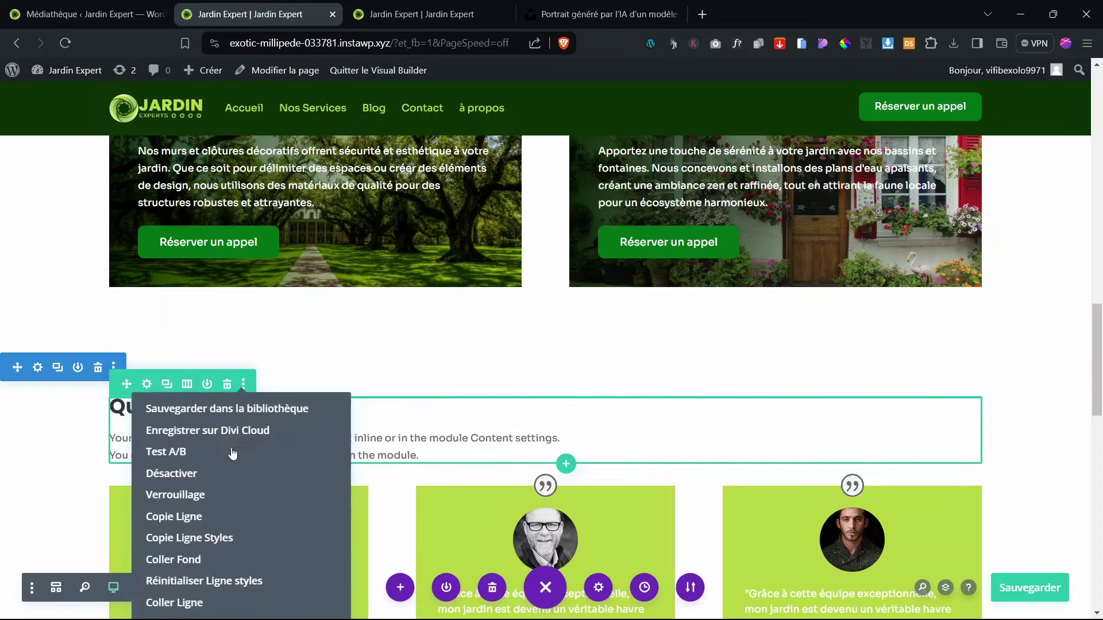
left_click(174, 517)
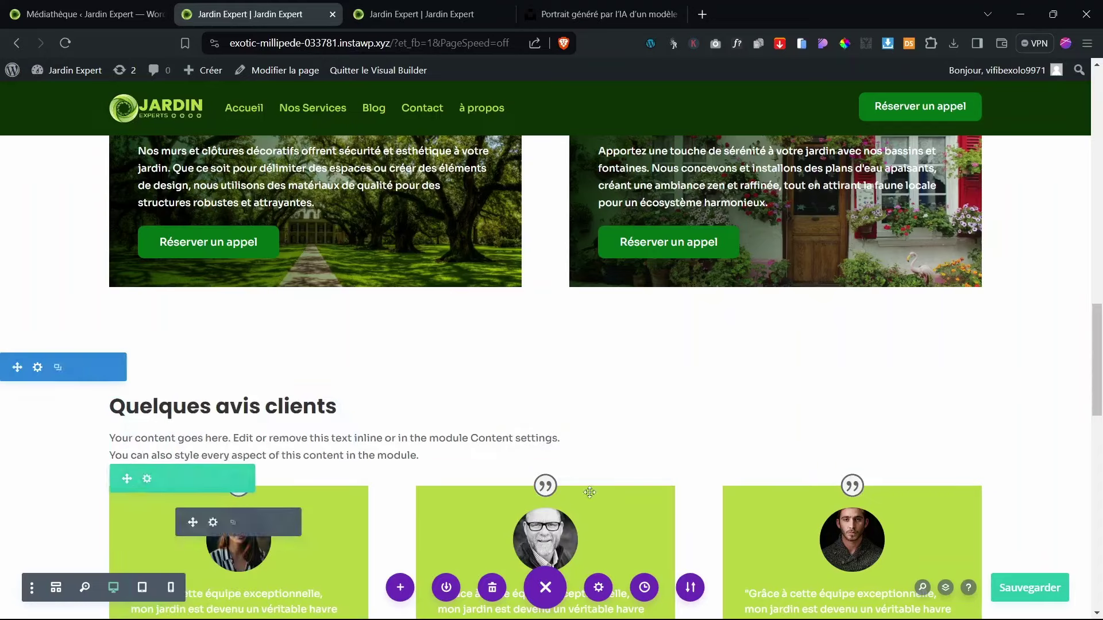
Step: Replace the empty row in the new section below the testimonials with the copied heading row
scroll(589, 492, "down", 6)
scroll(590, 492, "down", 8)
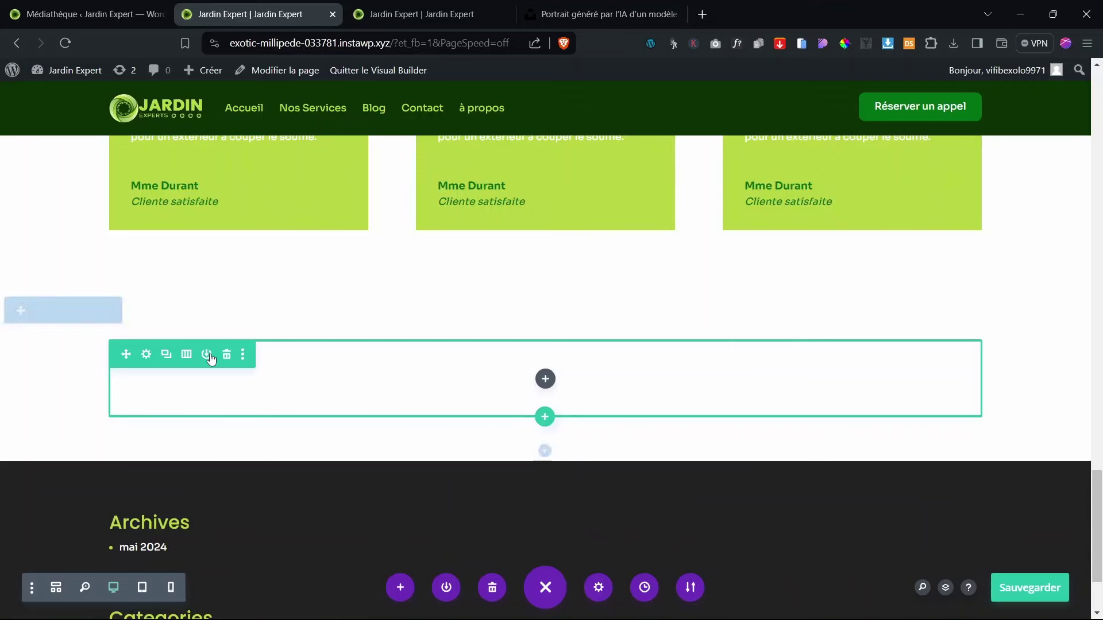
left_click(226, 355)
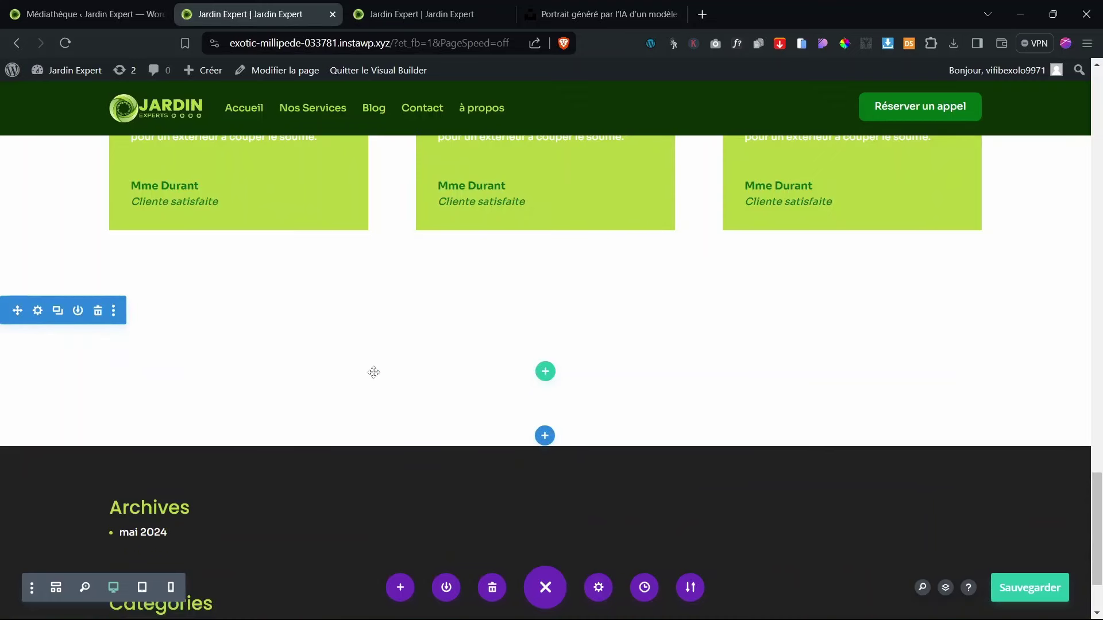
right_click(542, 370)
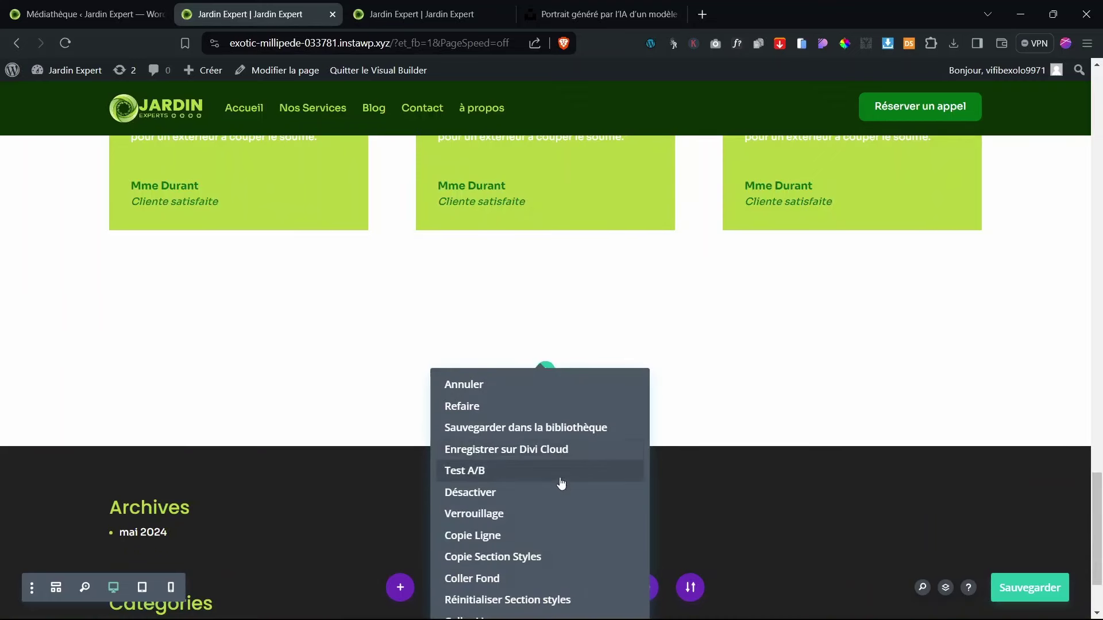
left_click(536, 568)
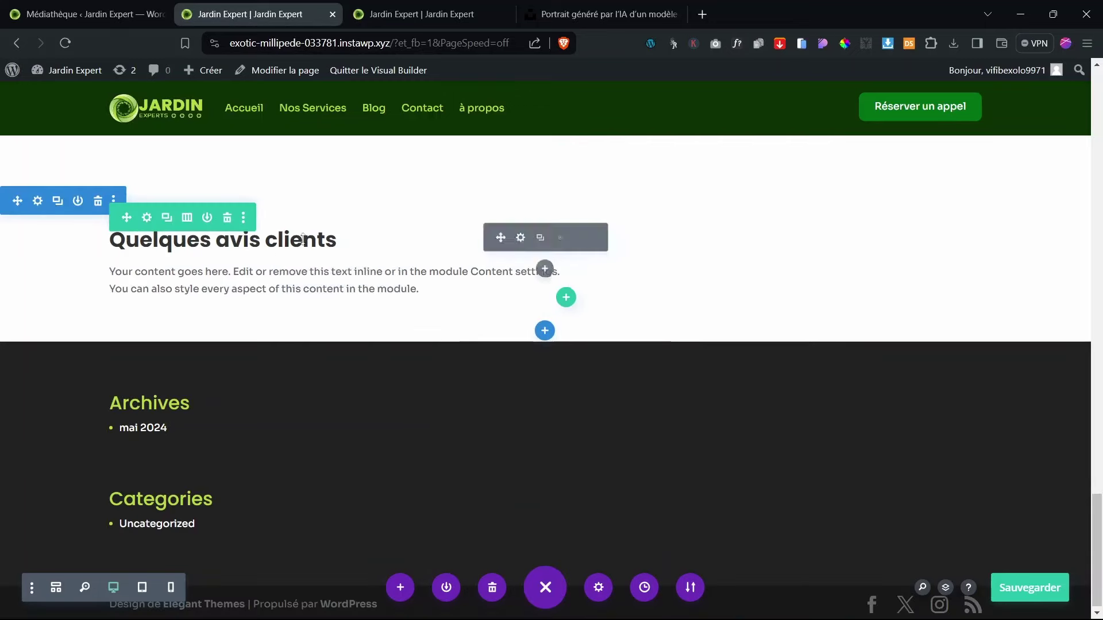
Step: Align the heading text "Quelques avis clients" to the right in the new section
left_click(520, 237)
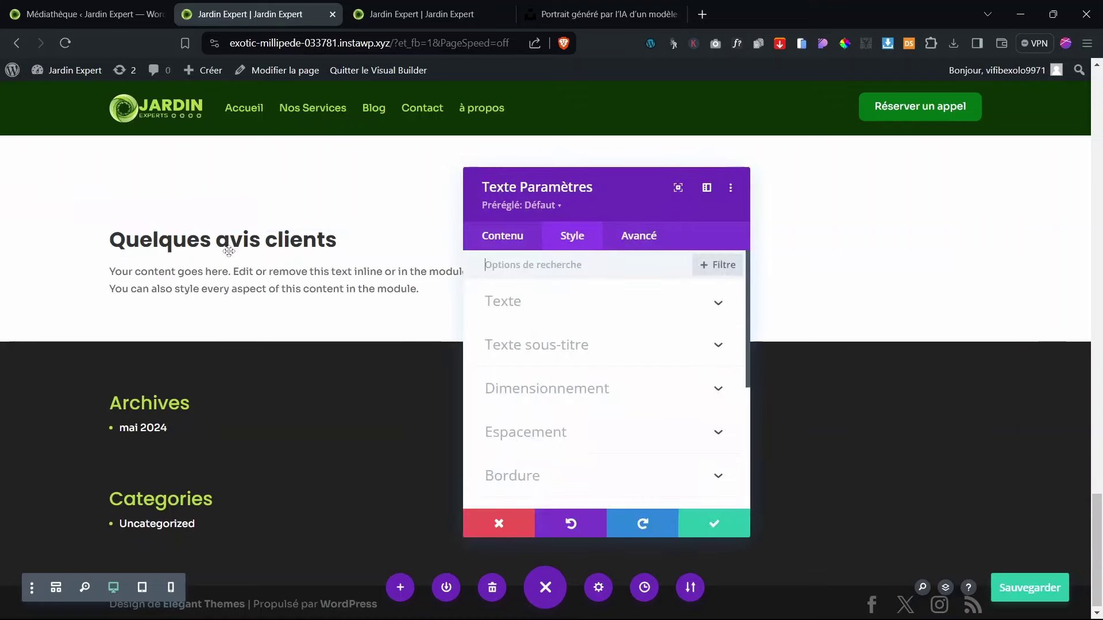
left_click(575, 344)
scroll(575, 400, "down", 3)
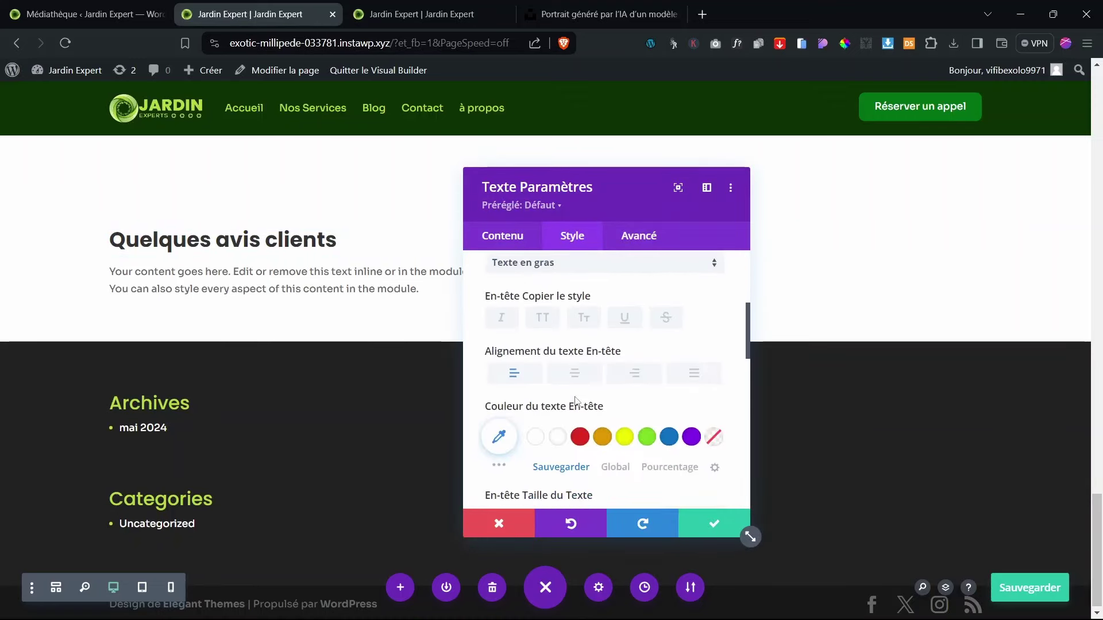
scroll(575, 400, "down", 1)
left_click(634, 361)
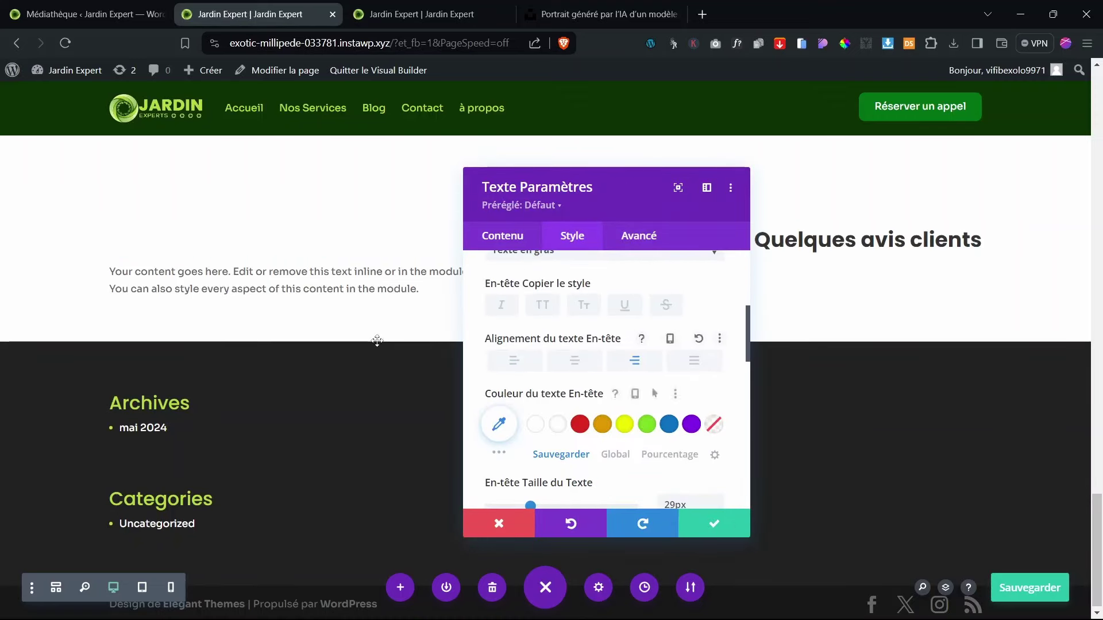
Step: Align the intro paragraph's text to the right in the new section
left_click(248, 289)
double_click(248, 289)
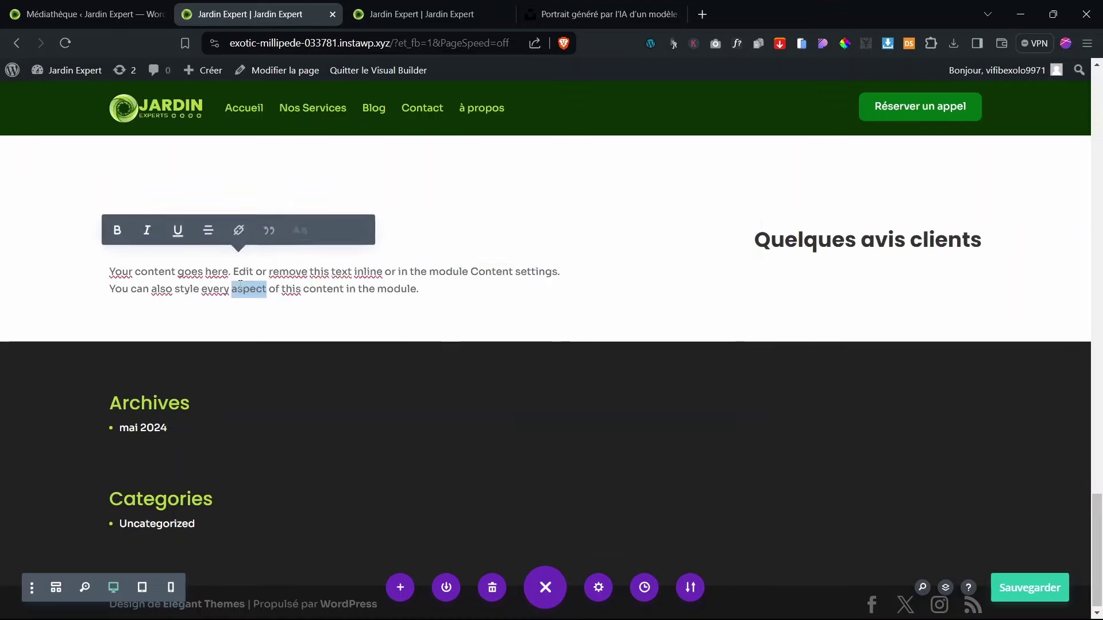
left_click(295, 318)
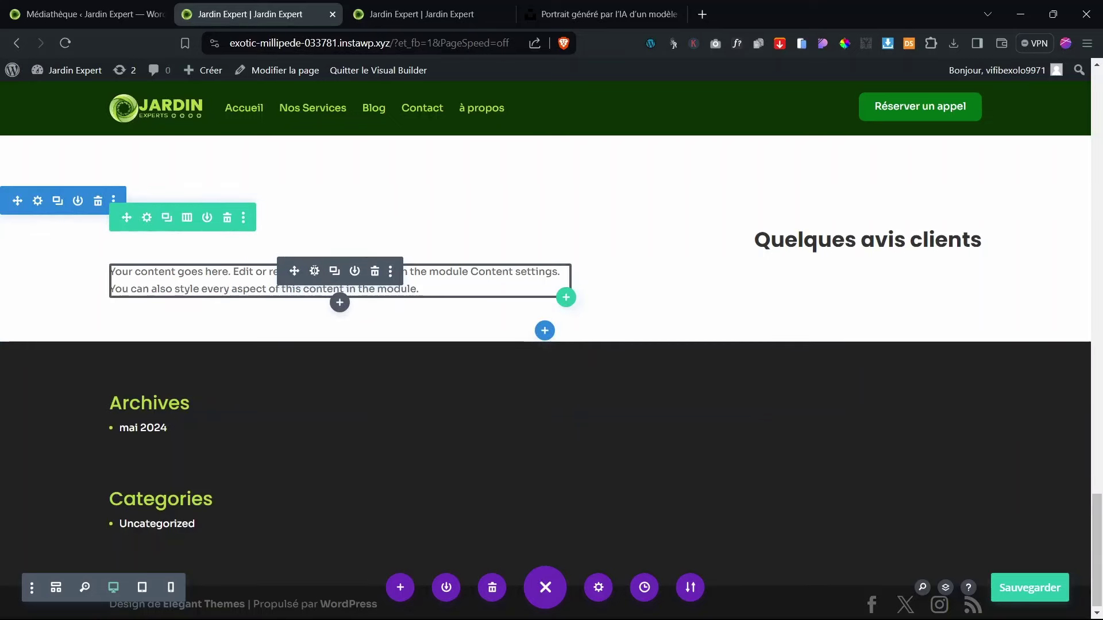
left_click(314, 271)
left_click(110, 266)
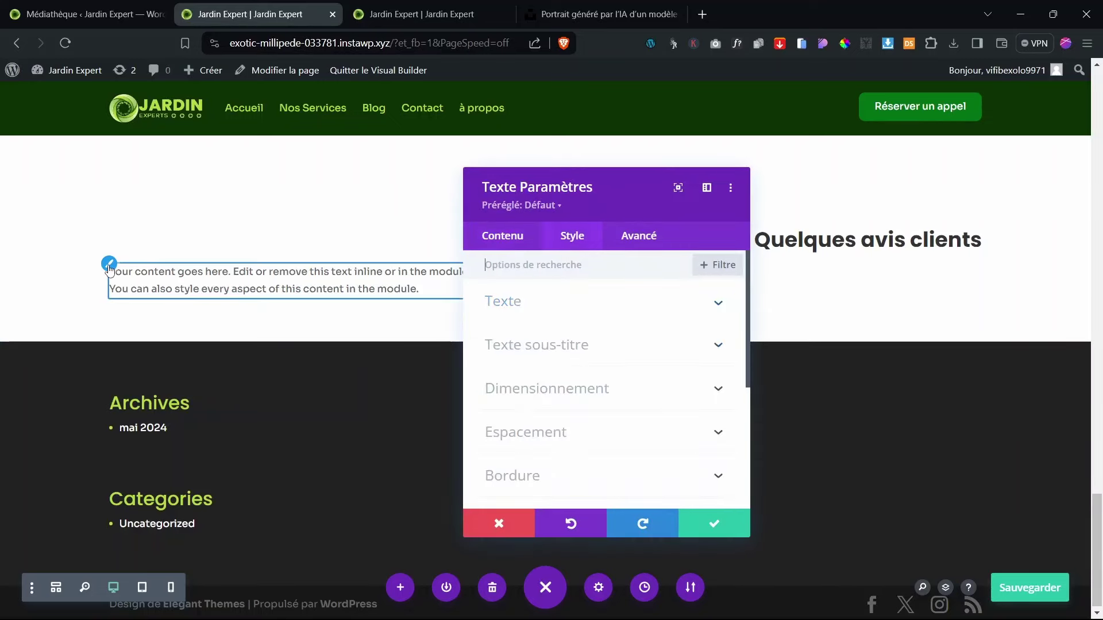
scroll(639, 413, "down", 10)
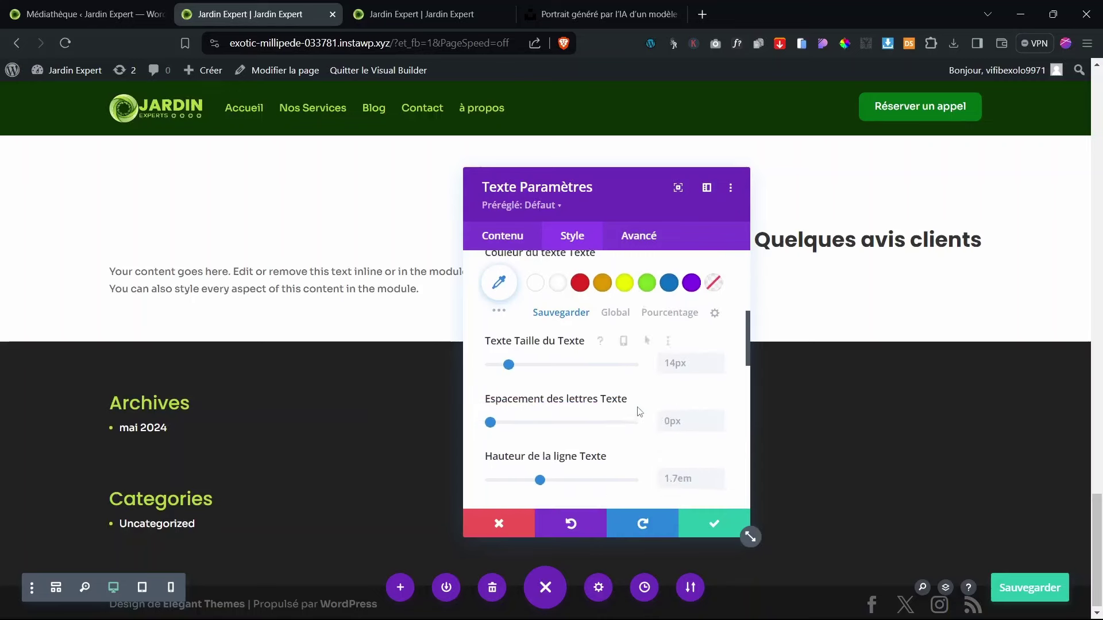
left_click(634, 333)
Step: Align the intro paragraph's module to the right in the new section and set its width to 53%
scroll(600, 386, "up", 10)
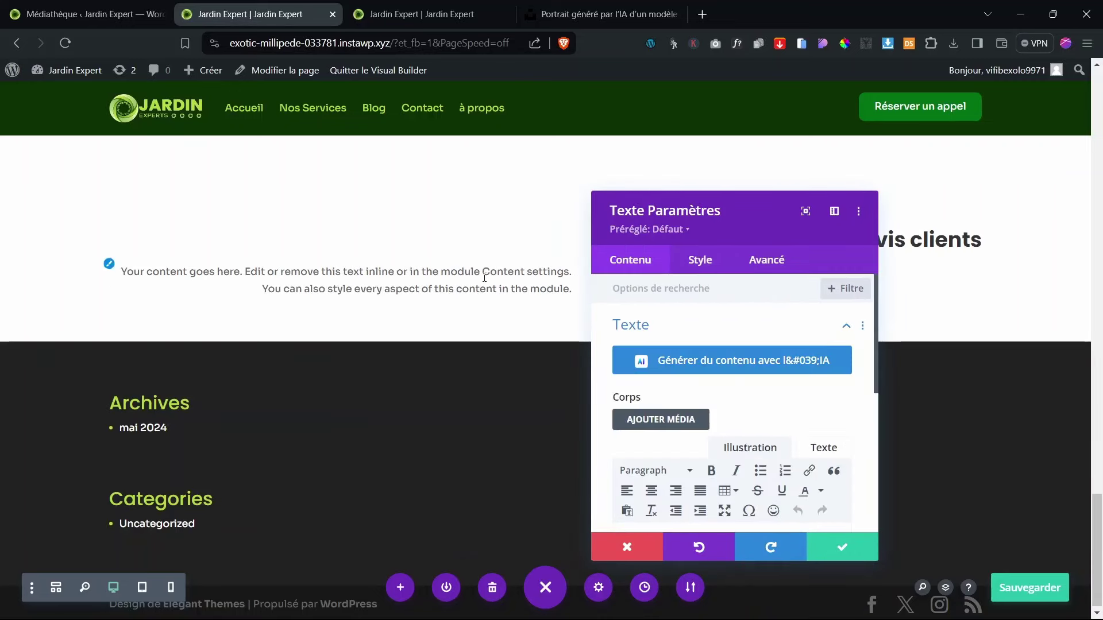
left_click(701, 261)
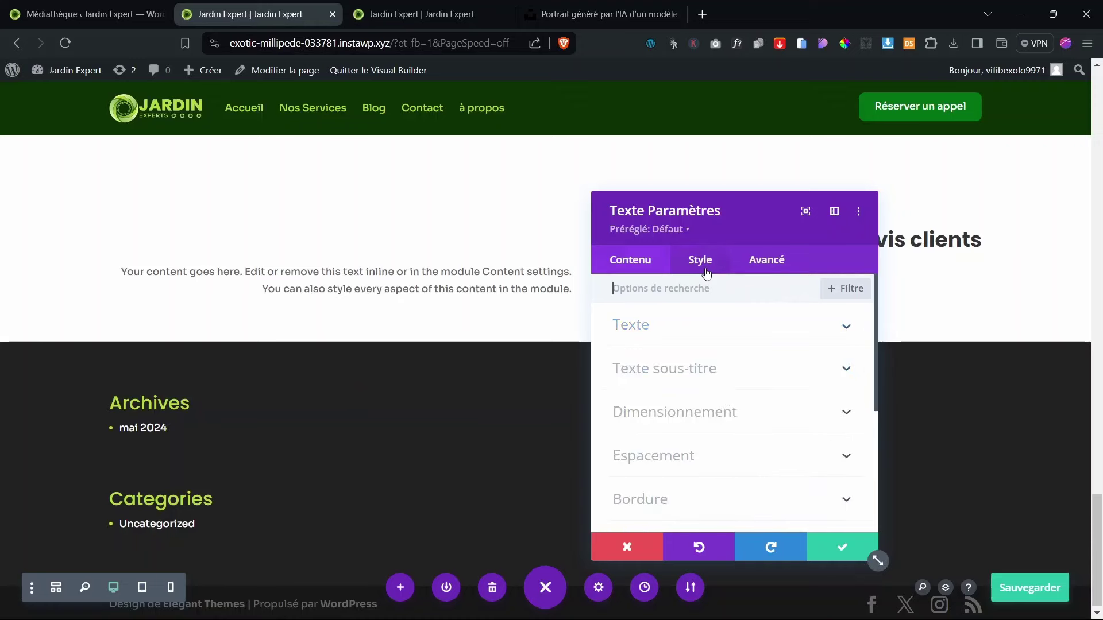
left_click(687, 414)
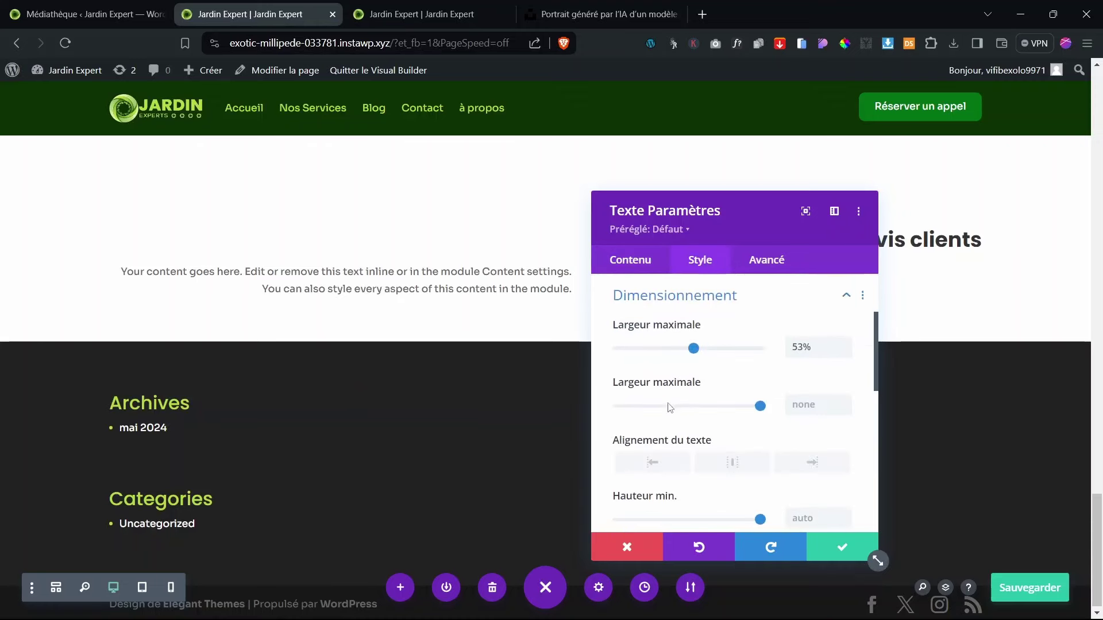
left_click_drag(814, 348, 750, 352)
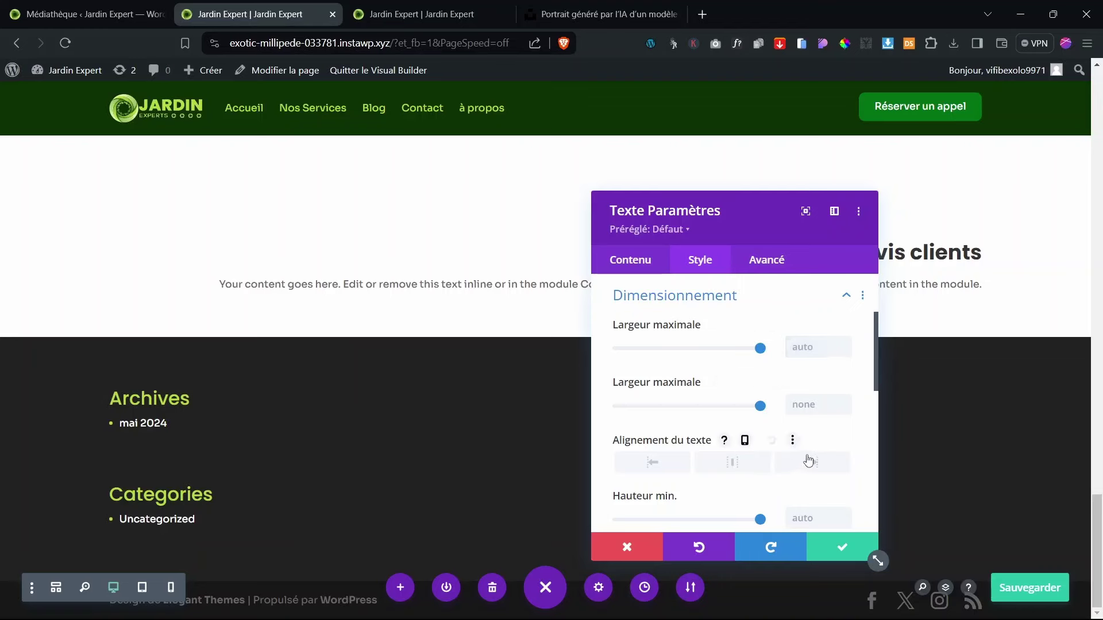
left_click_drag(760, 348, 688, 357)
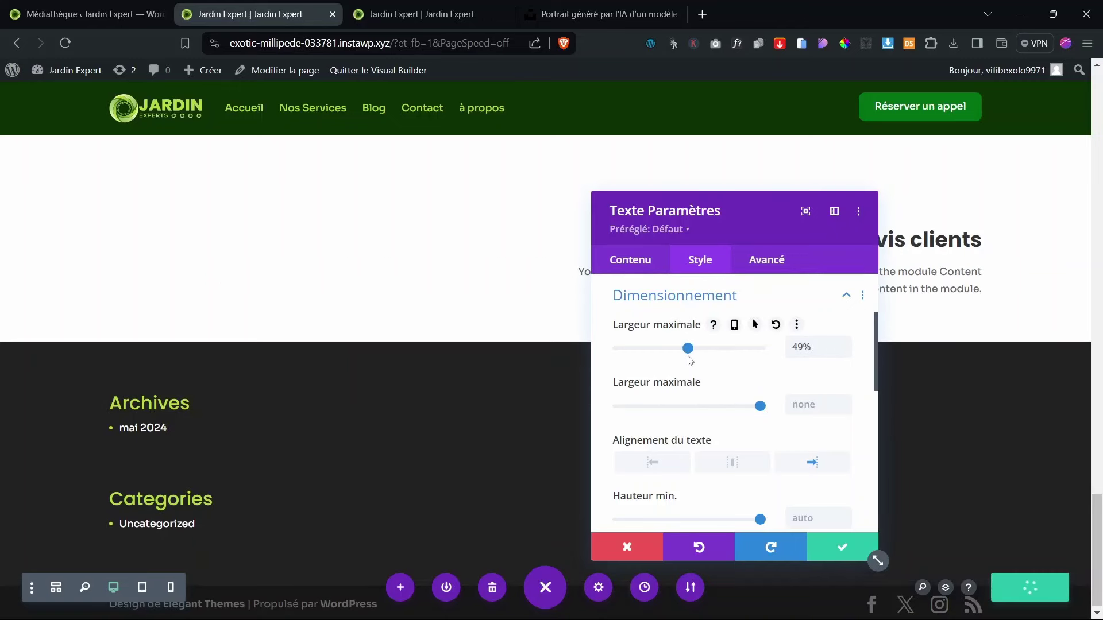
left_click_drag(803, 347, 764, 351)
type("53")
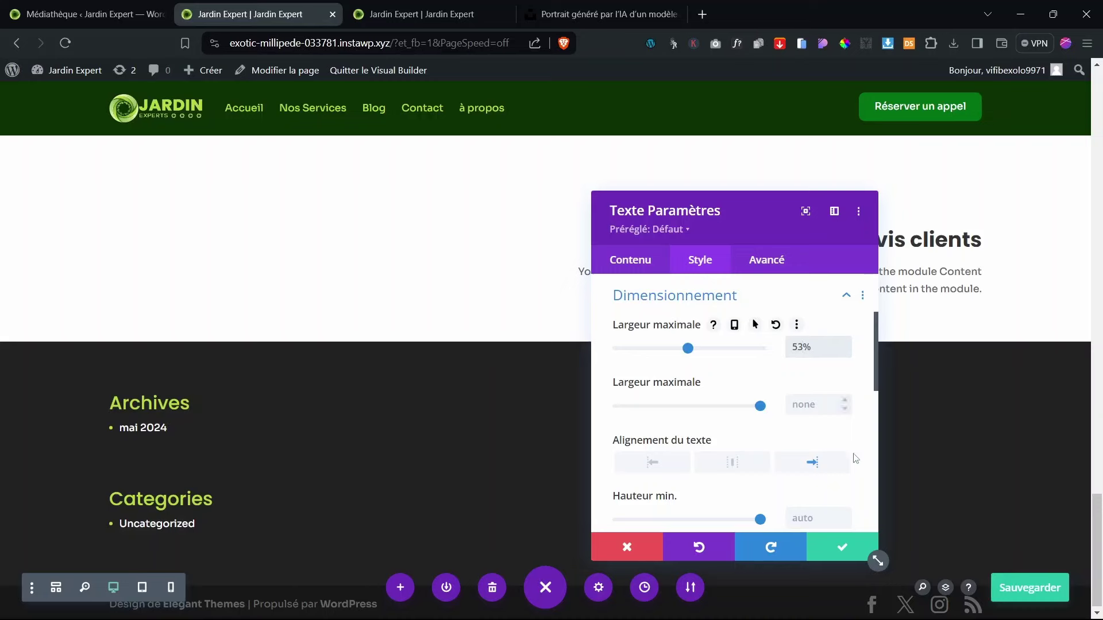
left_click(843, 551)
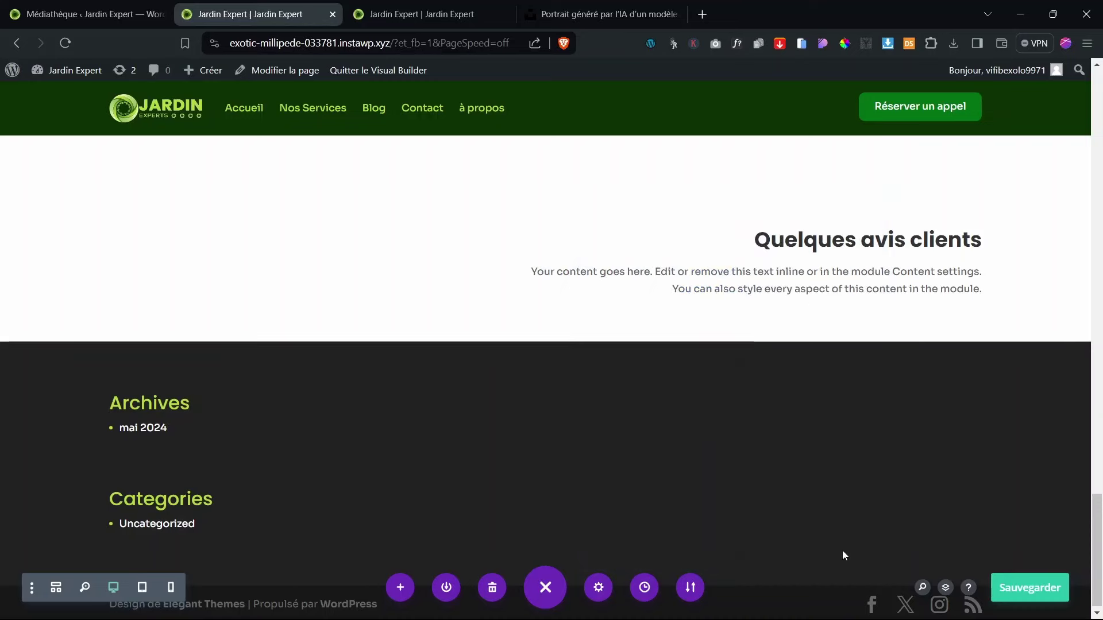
Step: Change the heading text in the new section to "Quelques de nos réalisations"
key("ctrl+z")
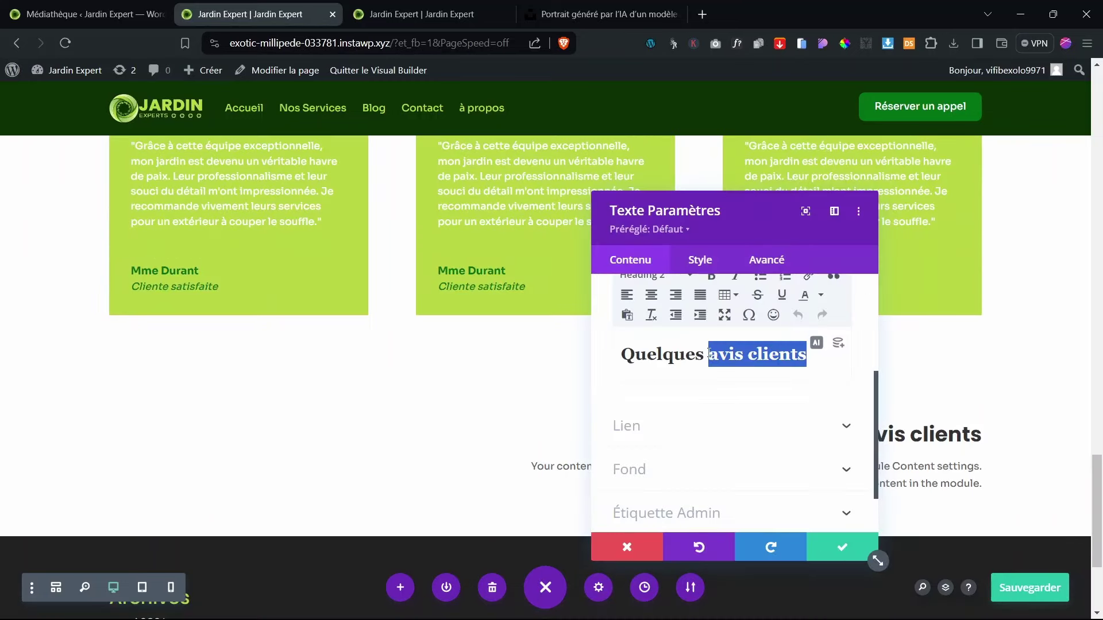
type("de nos")
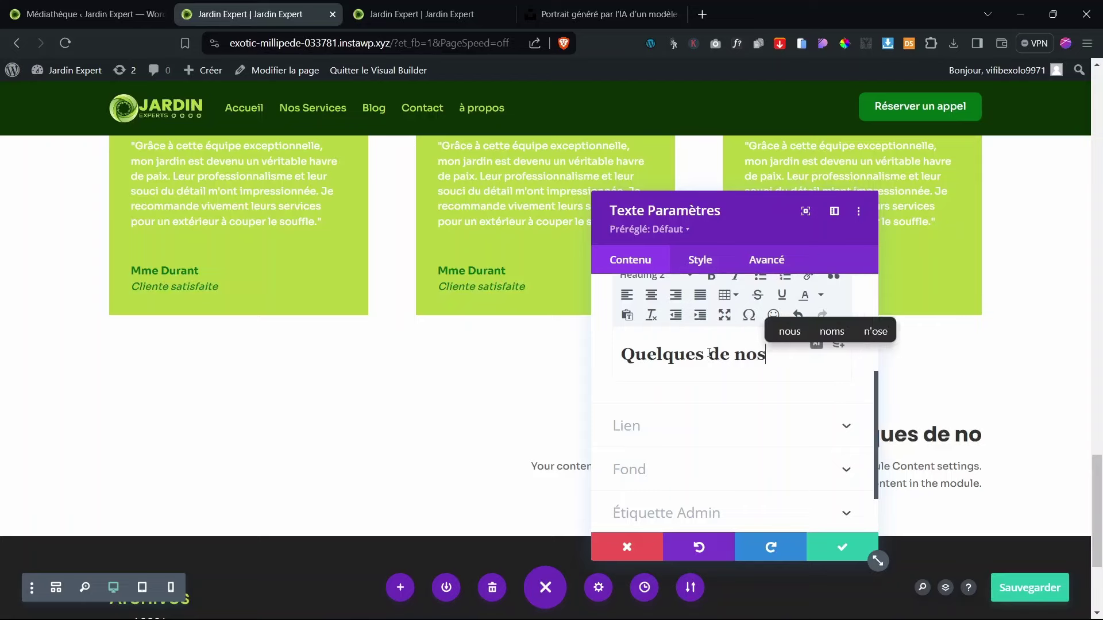
type(" réalisa")
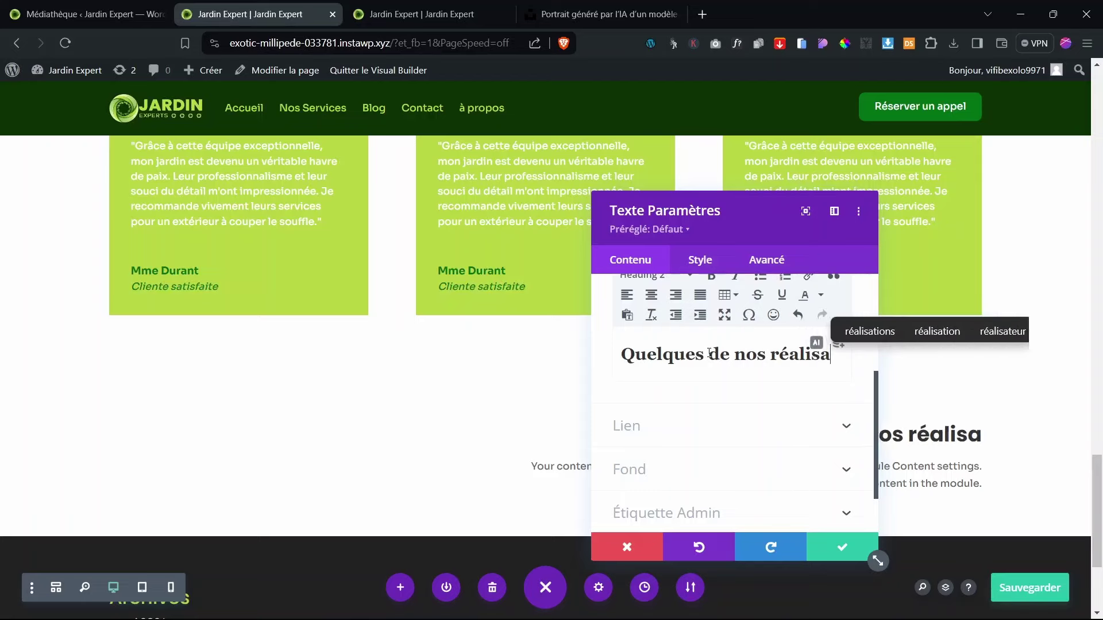
type("tions")
key("Escape")
scroll(689, 409, "up", 10)
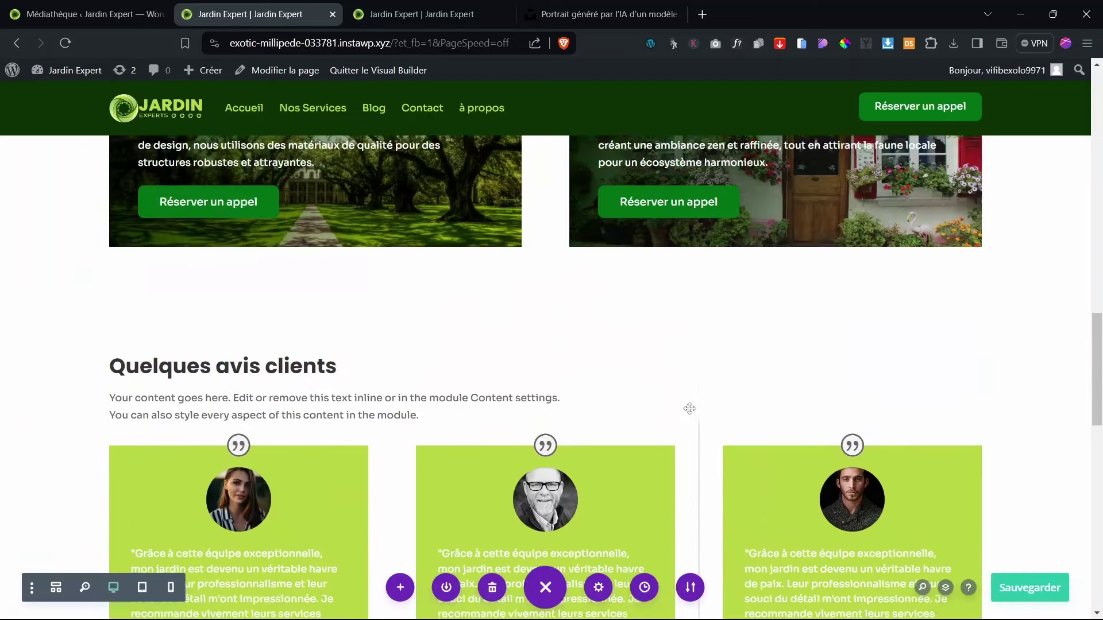
Step: Insert a single-column row below the "Quelques de nos réalisations" intro paragraph and add a Galerie module to it
scroll(689, 408, "down", 10)
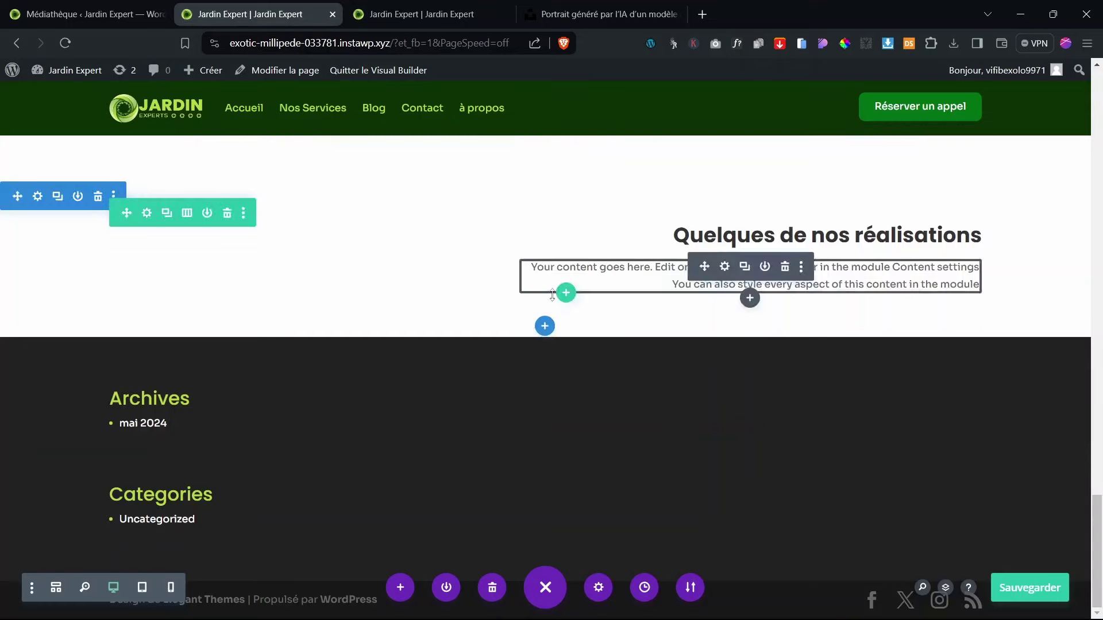
left_click(567, 294)
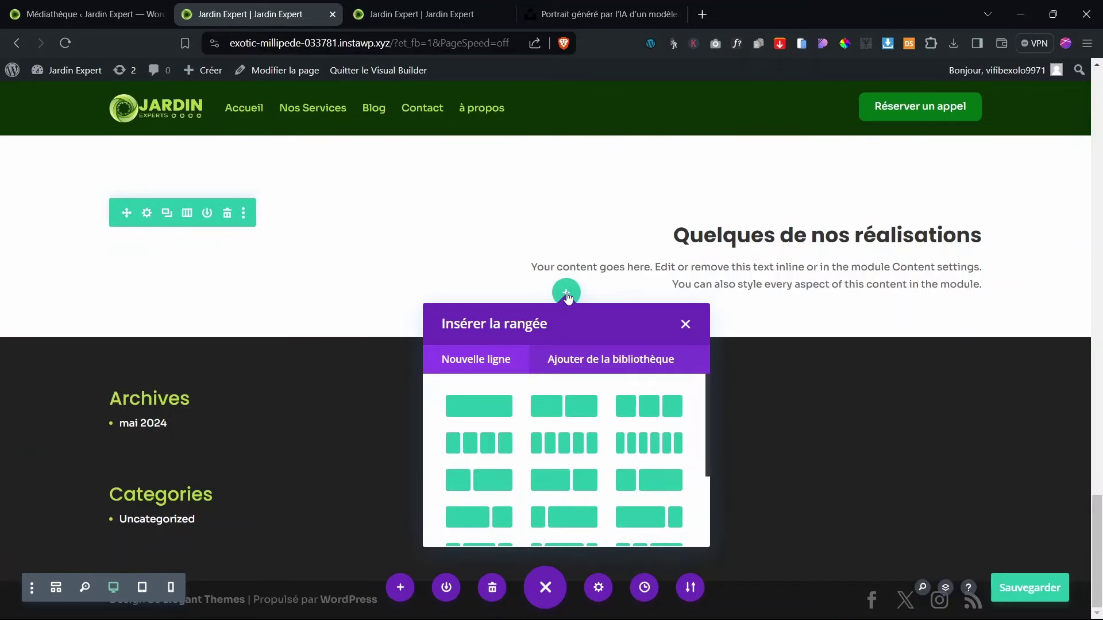
left_click(463, 413)
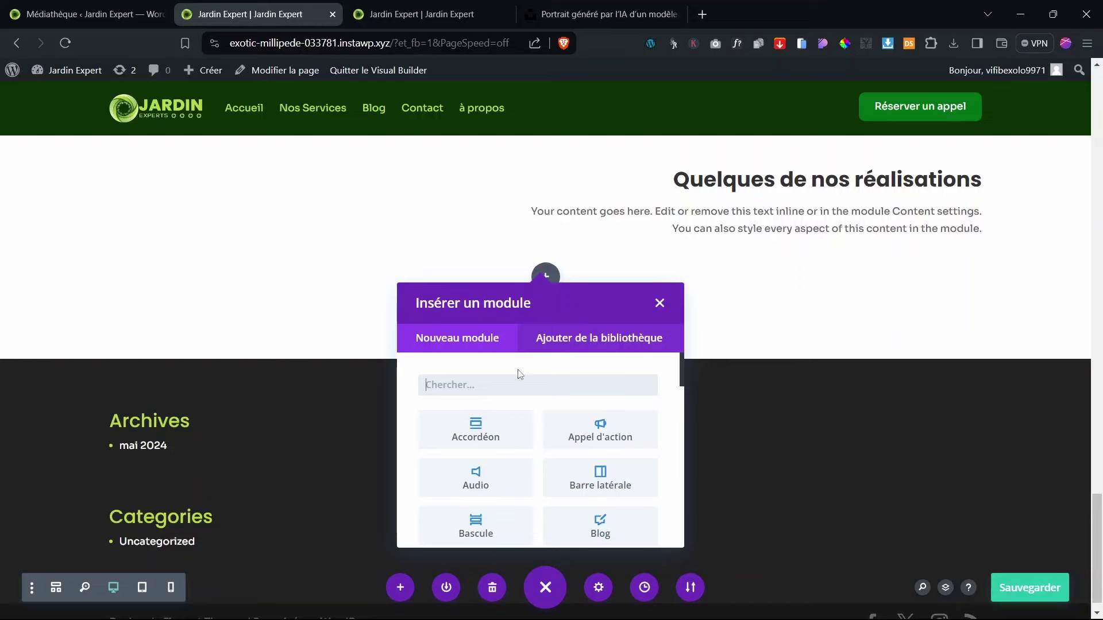
type("gale")
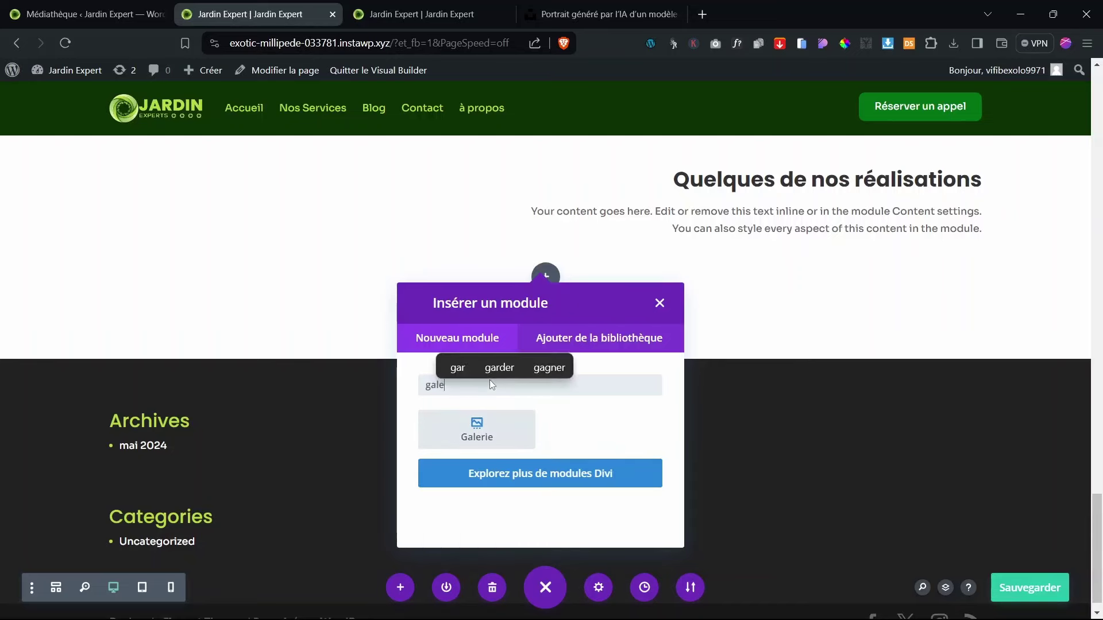
left_click(479, 434)
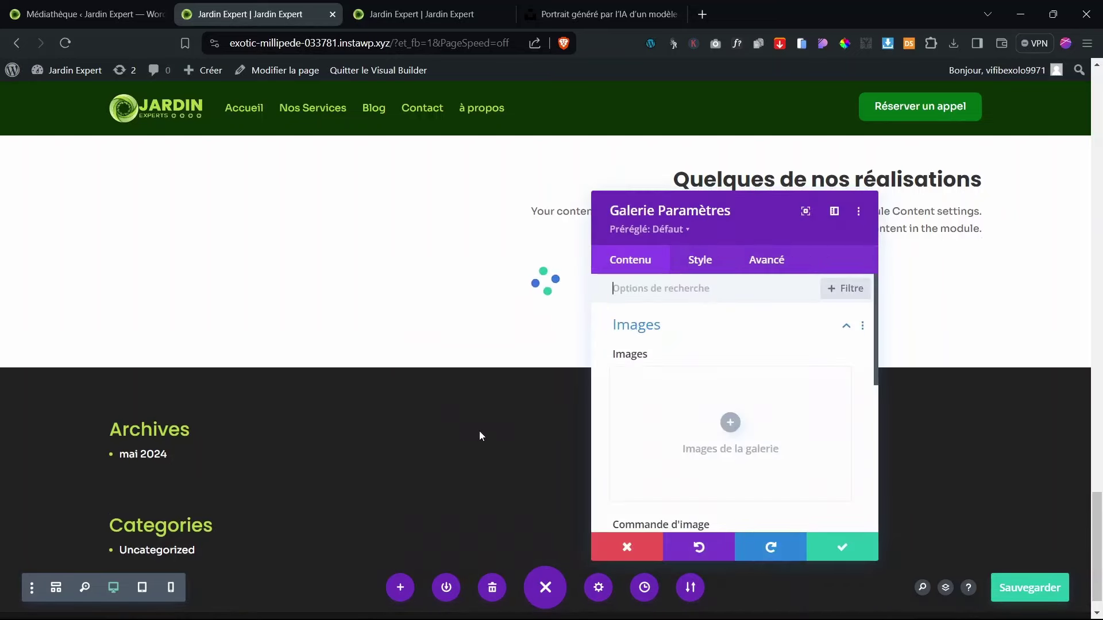
Step: Fill the gallery with six media library photos: tree-lined path, flowered house, garden, truck, hedge trimming and man with watering can
left_click(728, 425)
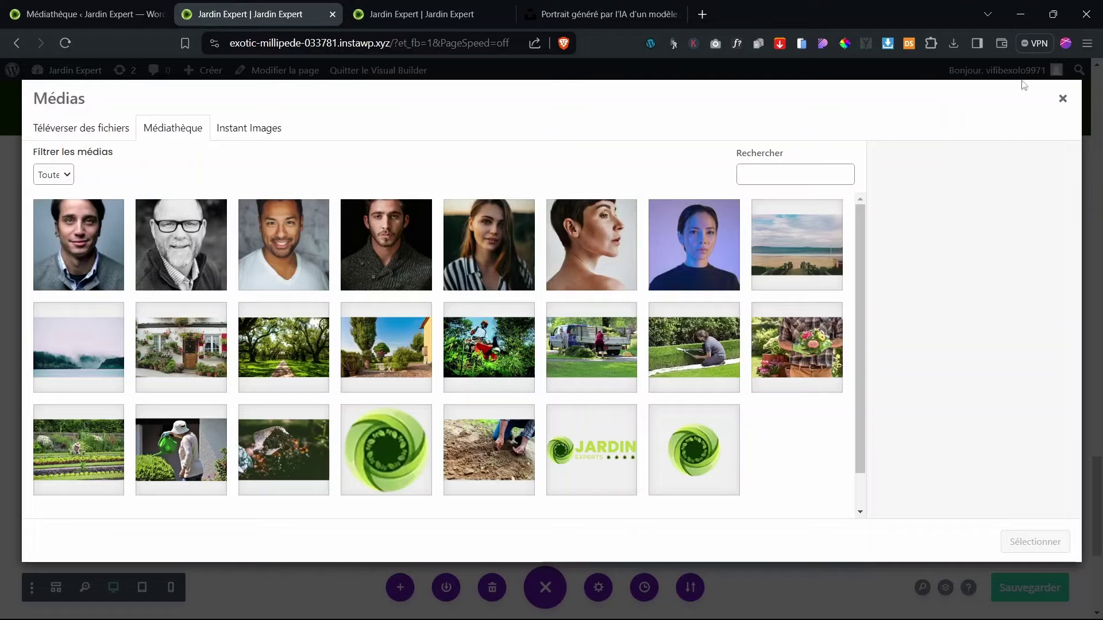
left_click(1059, 99)
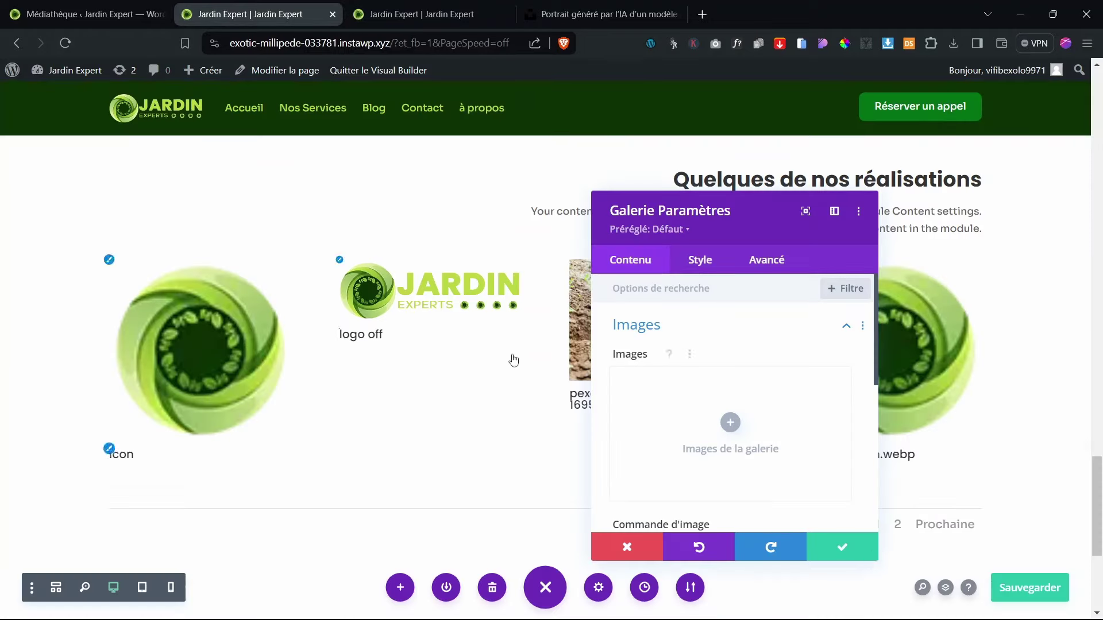
left_click(725, 427)
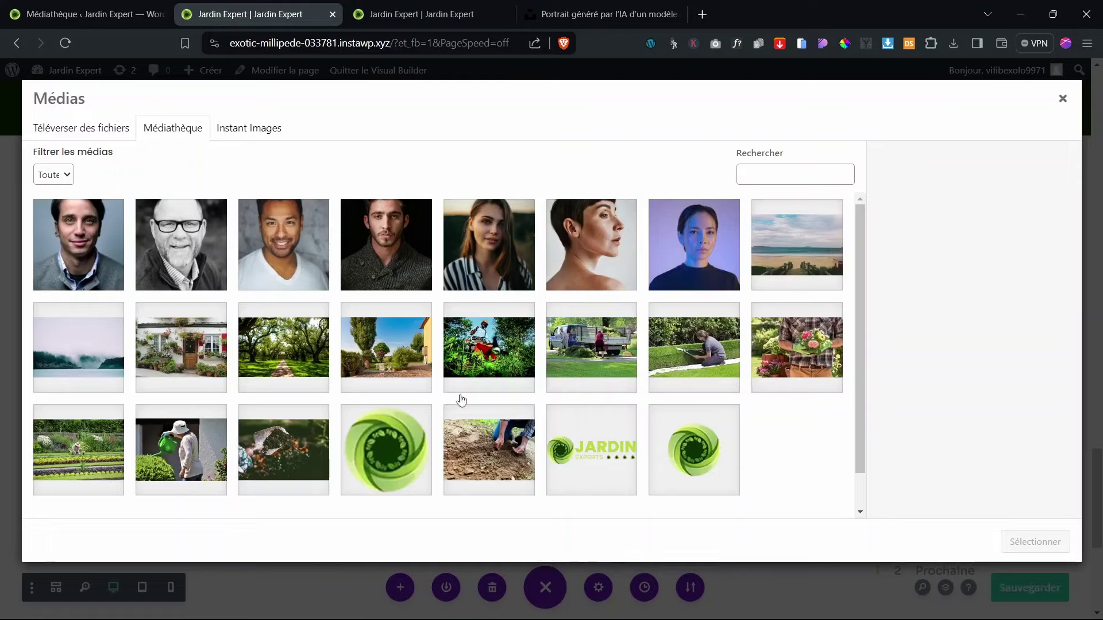
left_click(305, 355)
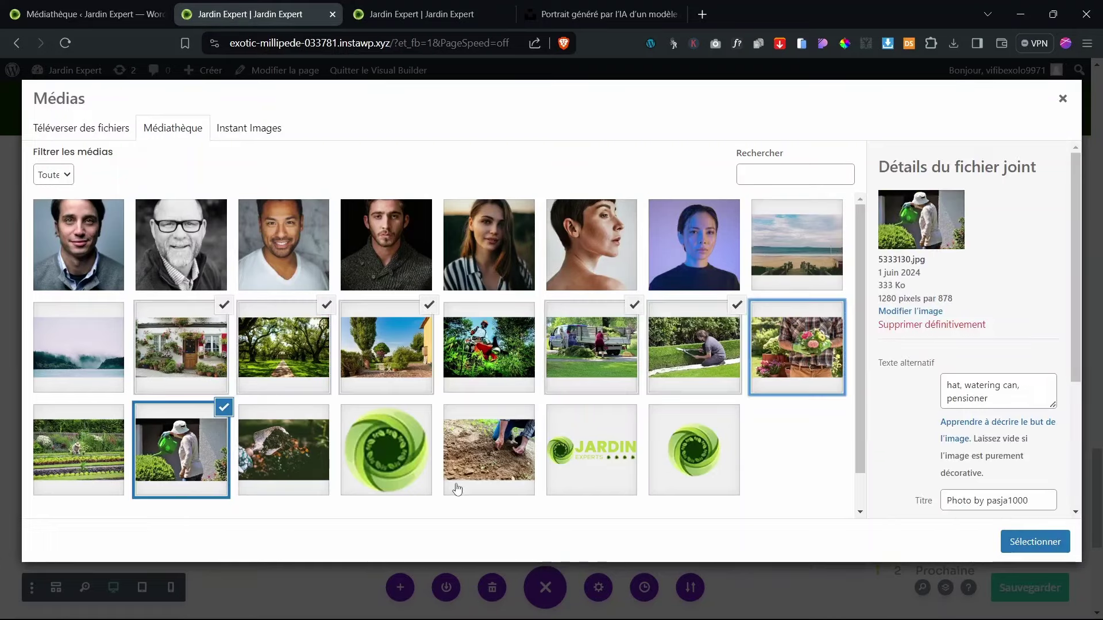
left_click(1027, 548)
left_click(1027, 547)
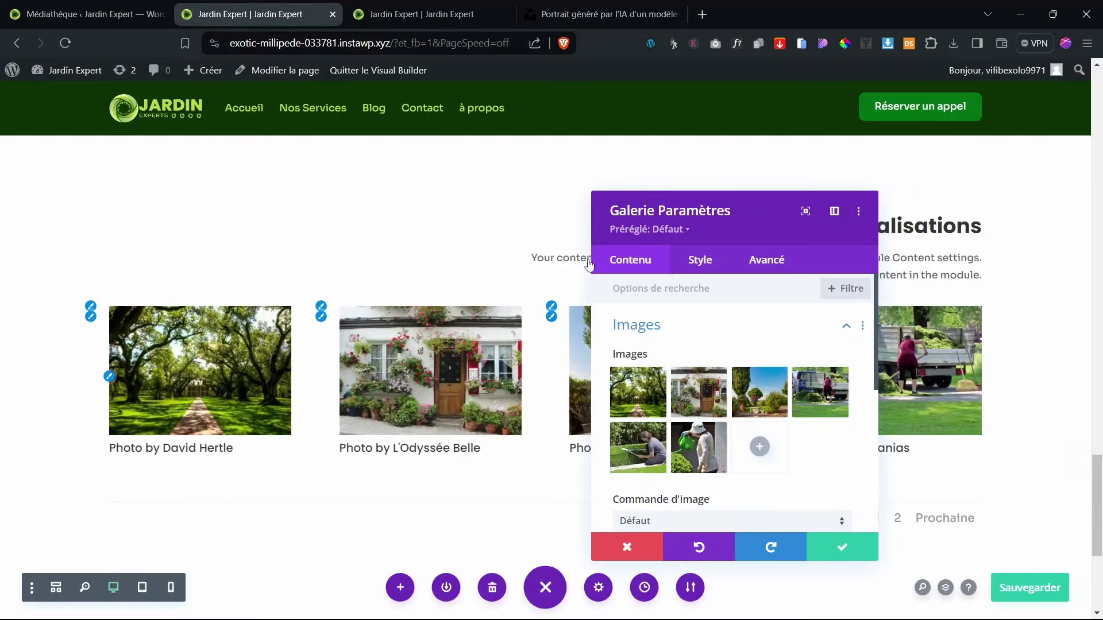
Step: Turn off the title and caption display and the pagination for the gallery
left_click_drag(742, 221, 655, 239)
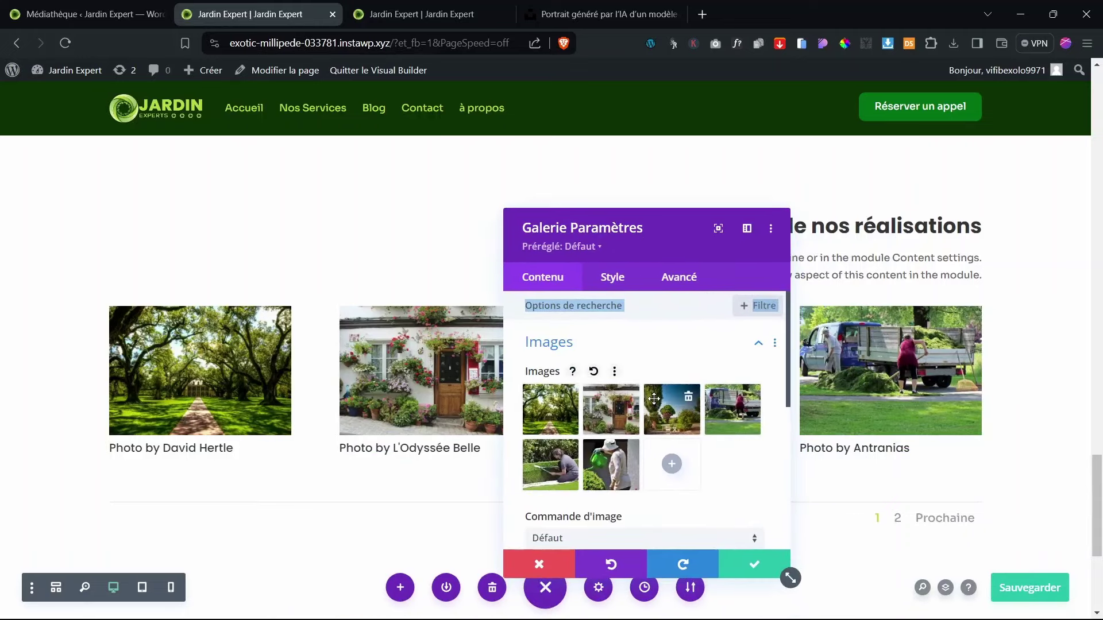
left_click(567, 343)
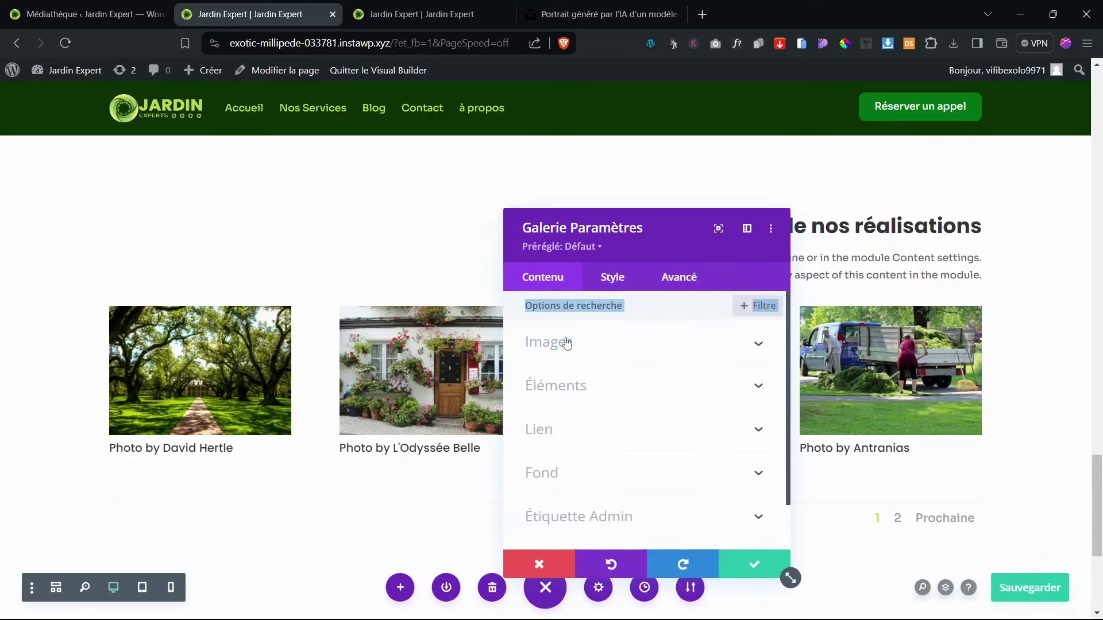
left_click(610, 348)
left_click(618, 339)
left_click(637, 317)
left_click(575, 385)
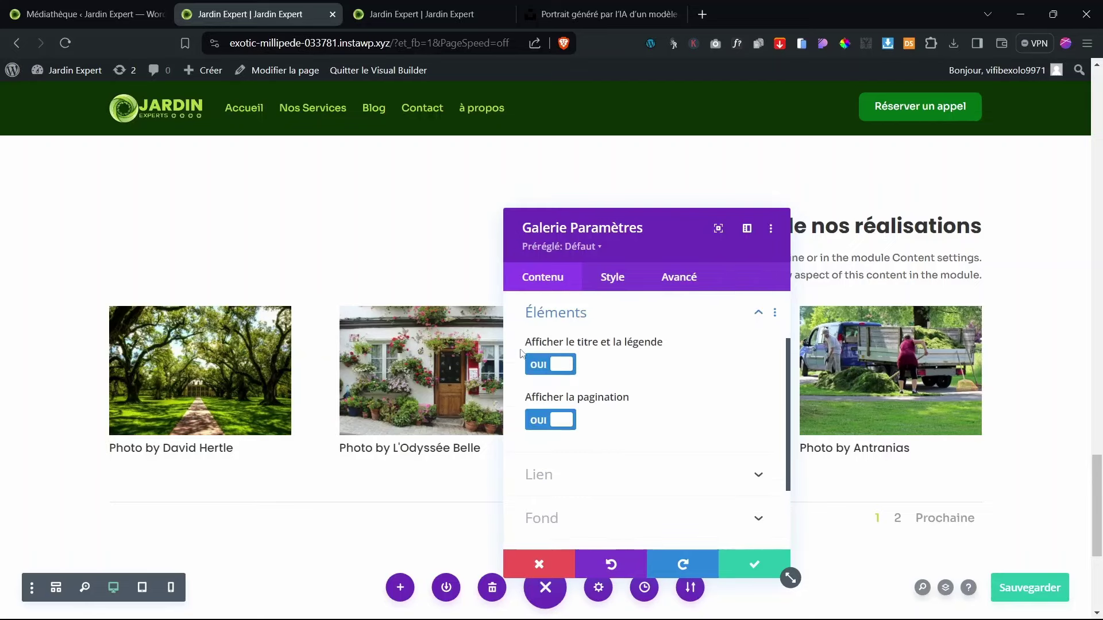
left_click(557, 371)
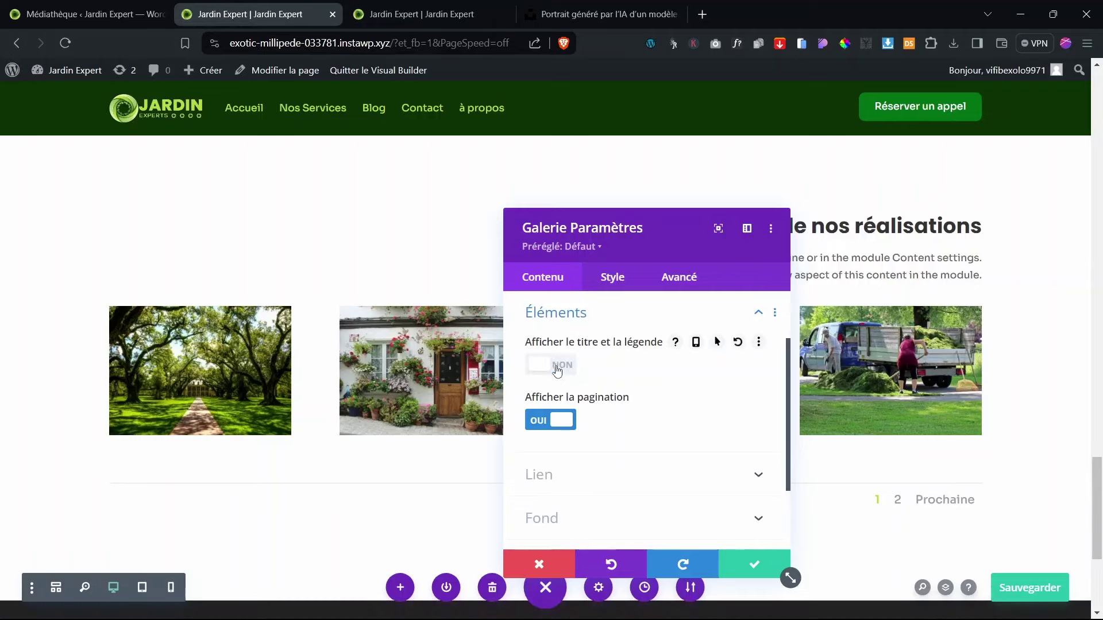
left_click(556, 429)
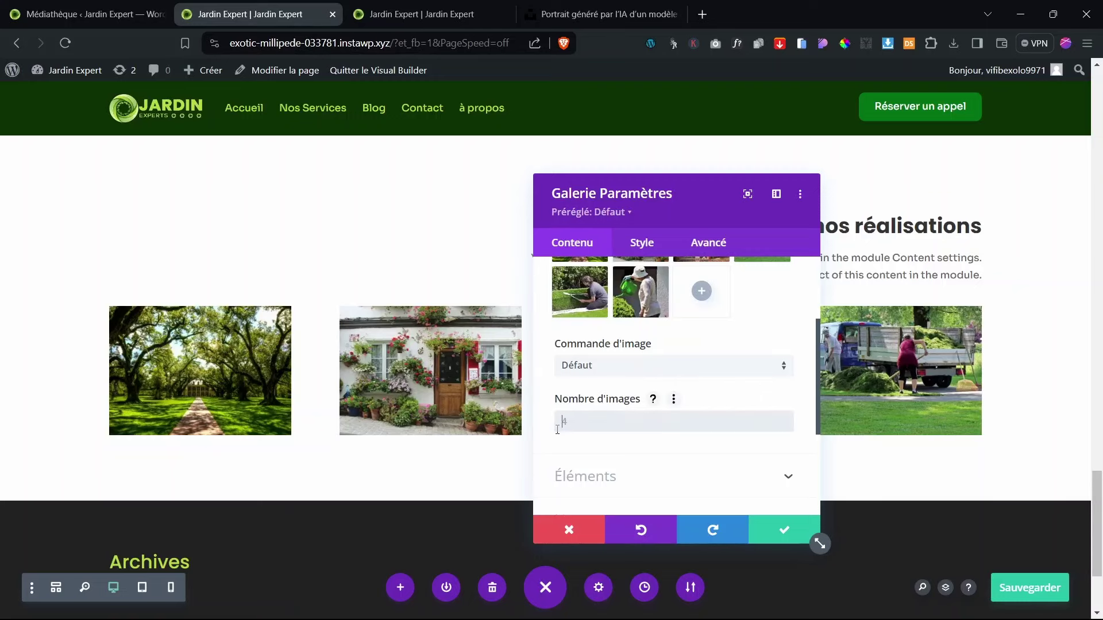
Step: Set the gallery's number of images to 8
left_click(557, 429)
type("6")
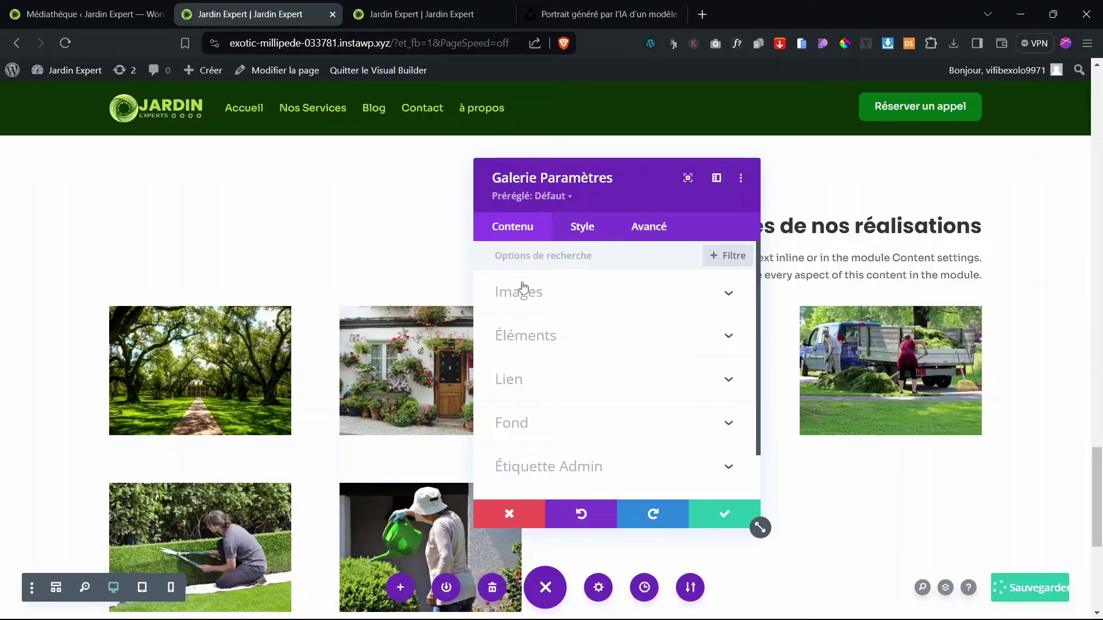
left_click(523, 286)
scroll(573, 423, "down", 3)
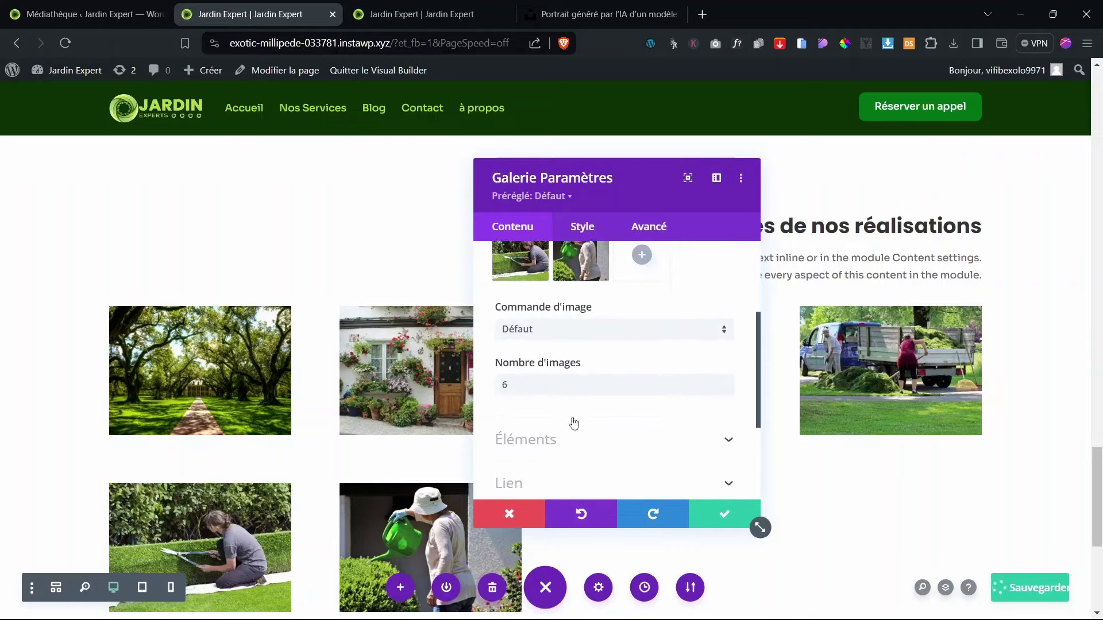
left_click_drag(517, 384, 486, 381)
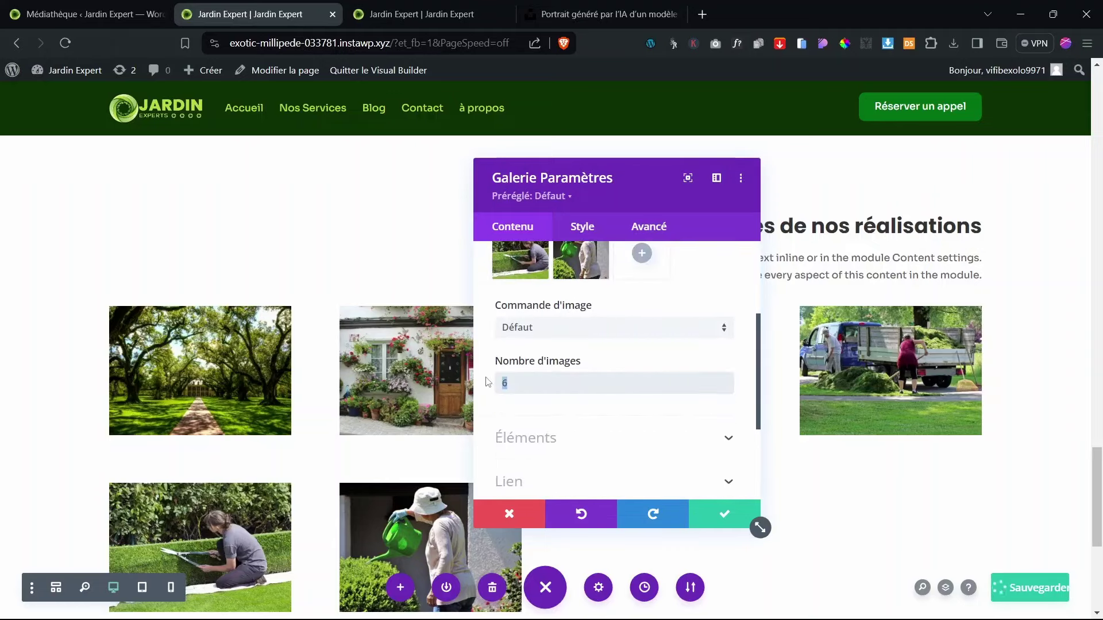
type("8")
scroll(626, 347, "up", 2)
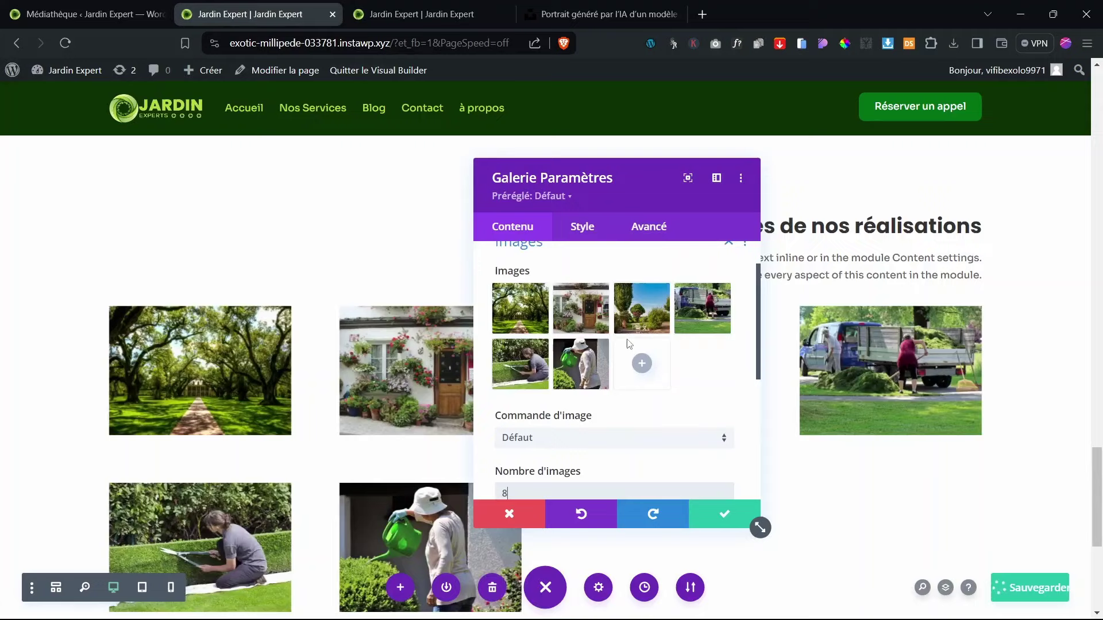
Step: Add the red-dressed grass cutter photo and the flowerbed garden photo from the media library to the gallery and apply its settings
left_click(638, 373)
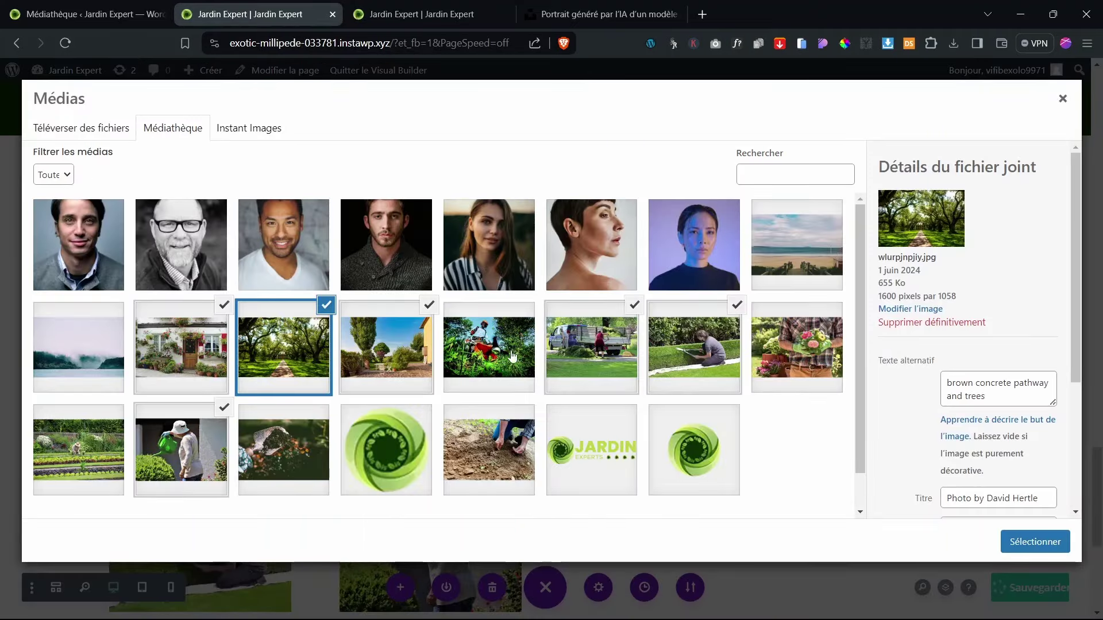
left_click(505, 348)
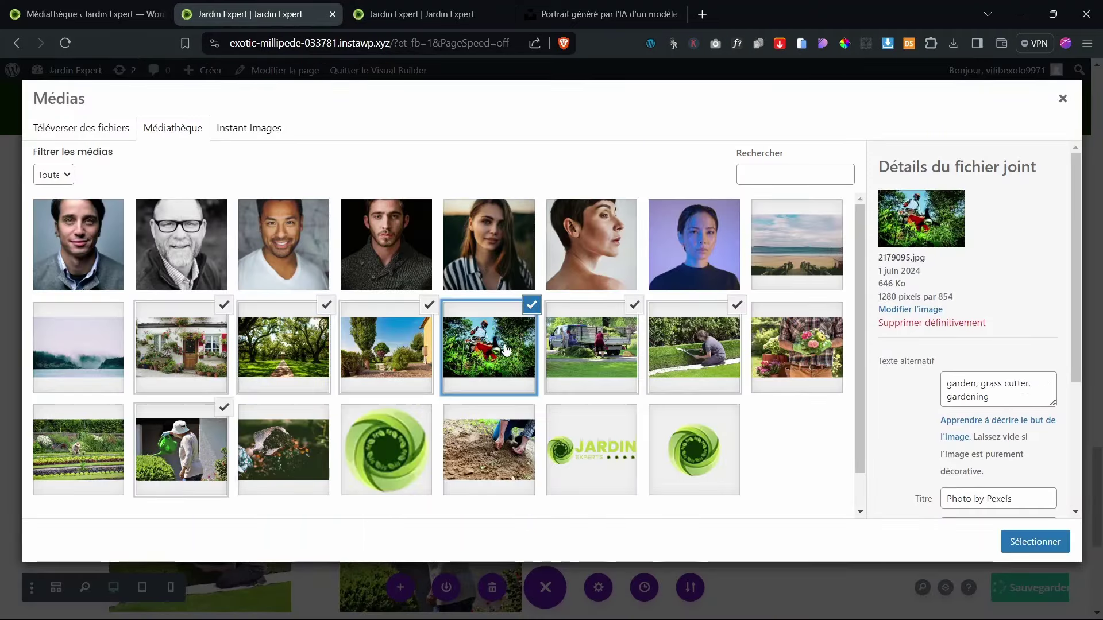
scroll(472, 410, "down", 1)
left_click(295, 407)
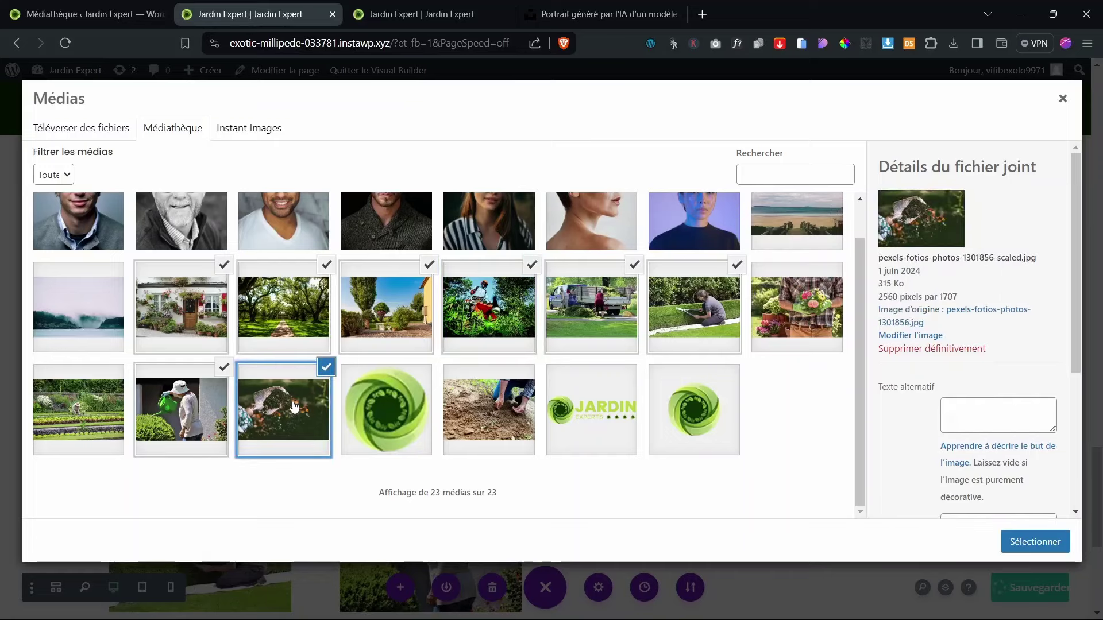
left_click(86, 410)
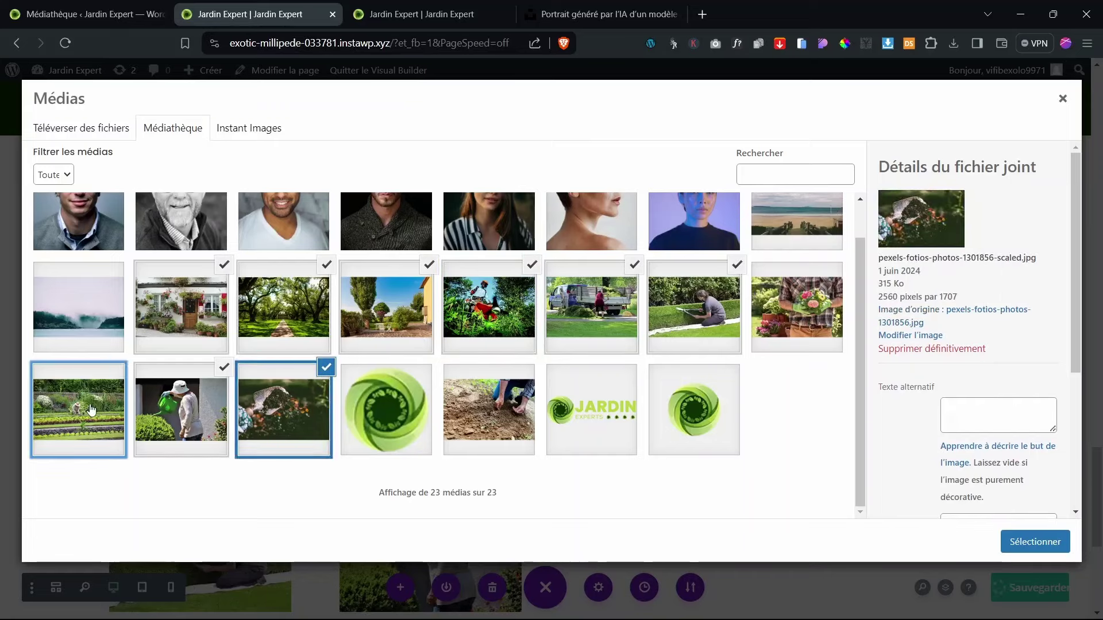
left_click(314, 375)
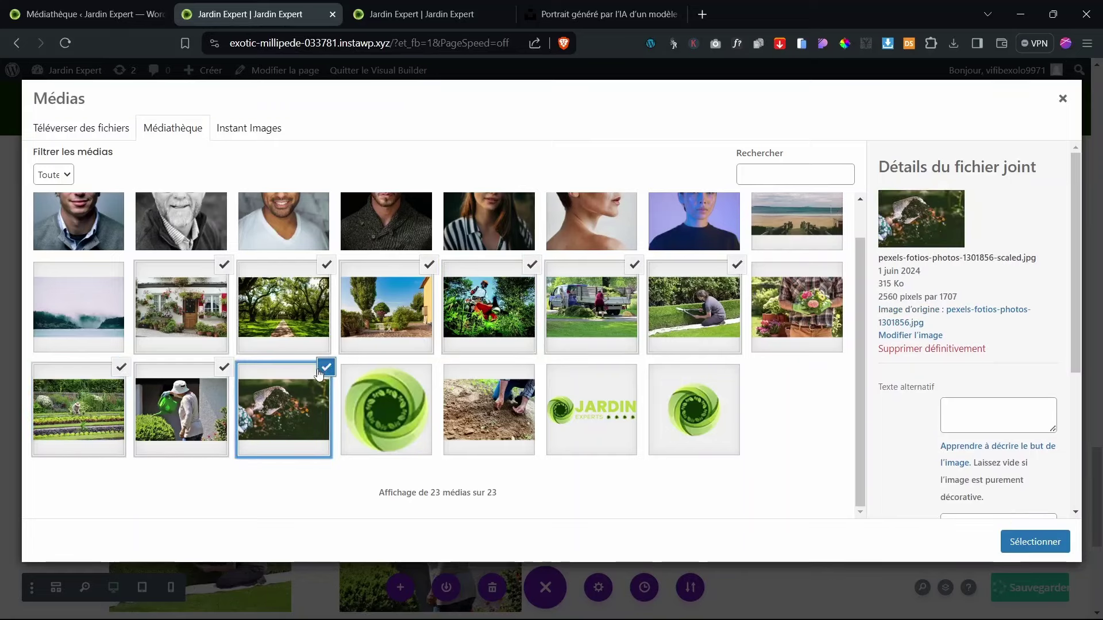
left_click(328, 374)
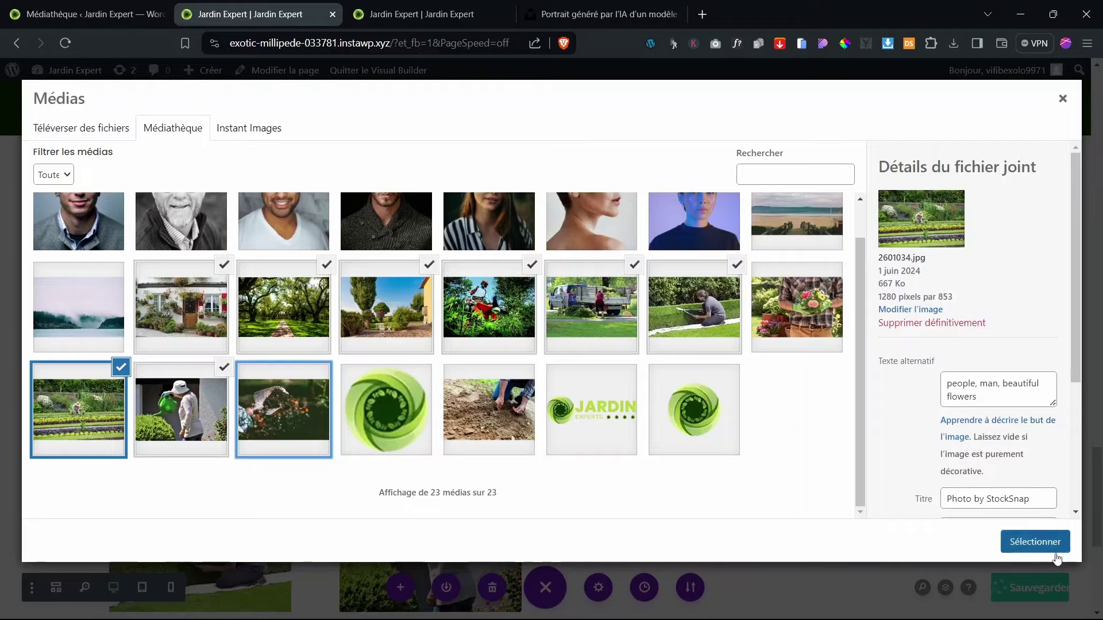
left_click(1028, 546)
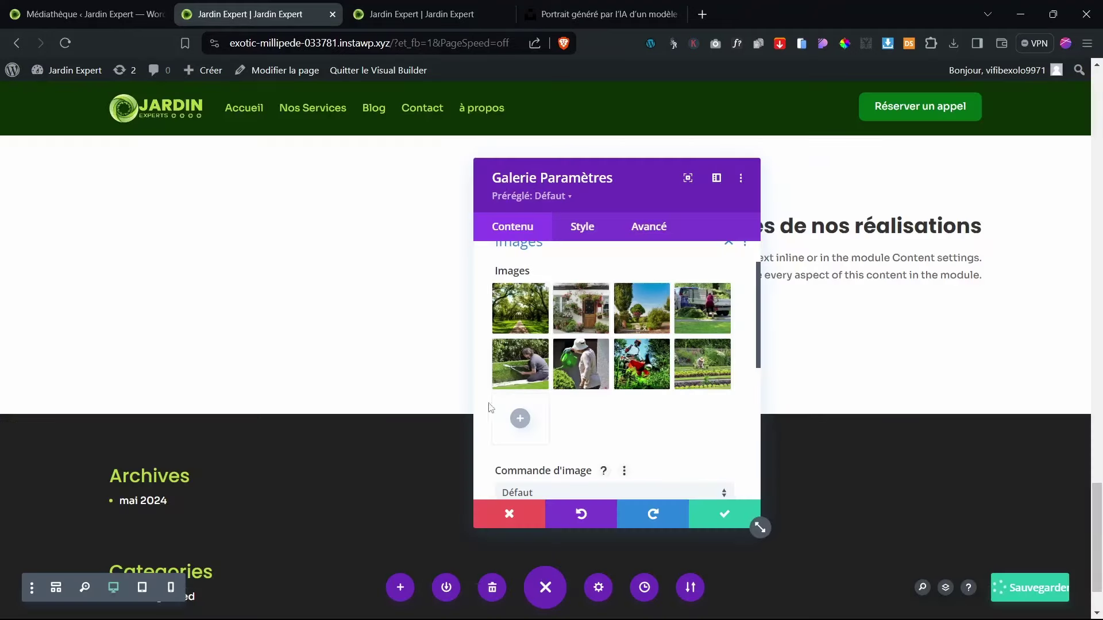
scroll(607, 370, "down", 3)
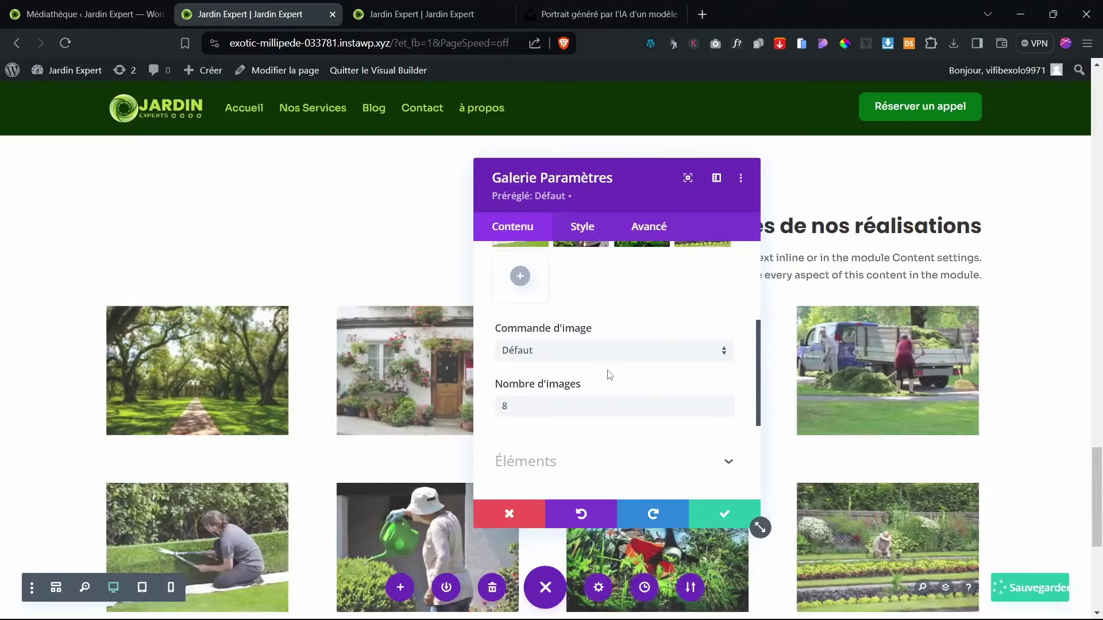
left_click(721, 512)
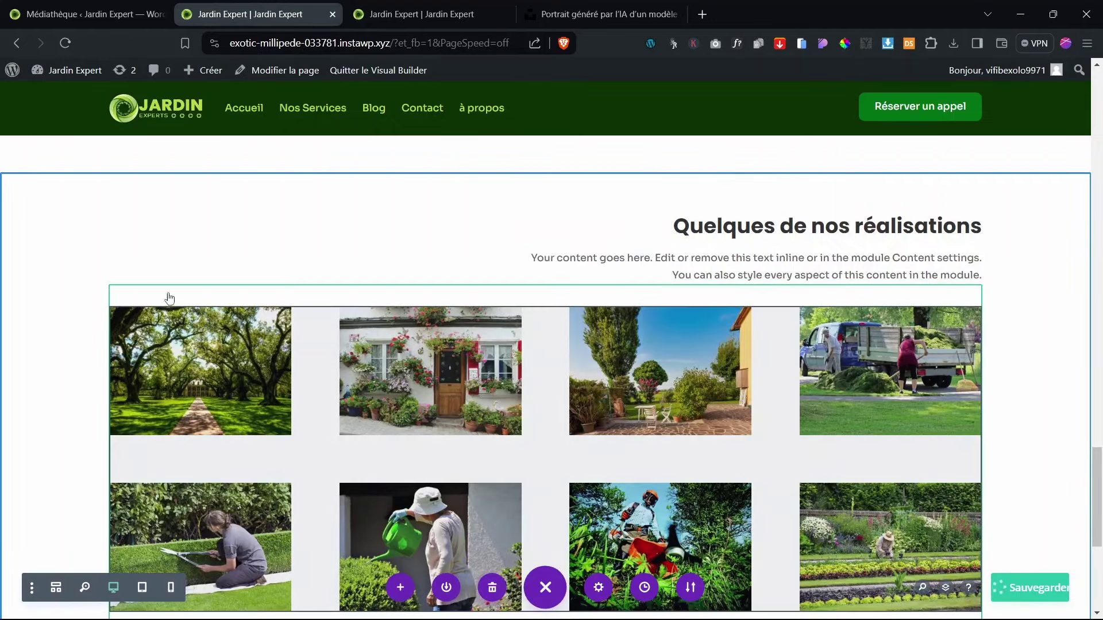
Step: Set the gallery row's custom gutter spacing to 1 with equalized column heights, and save the page
mouse_move(166, 297)
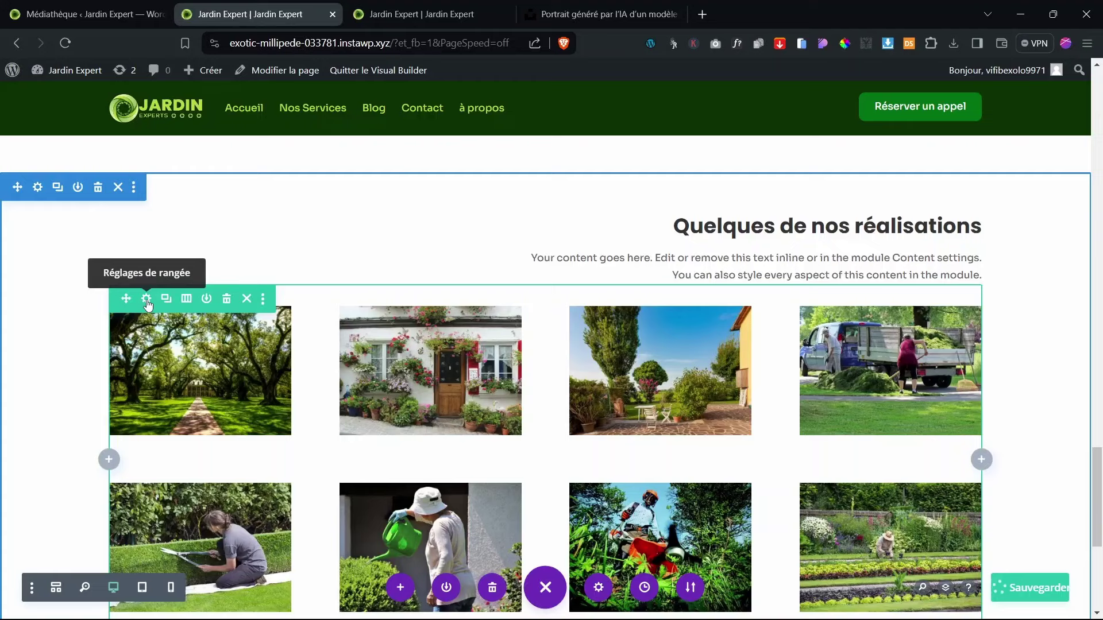
left_click(147, 299)
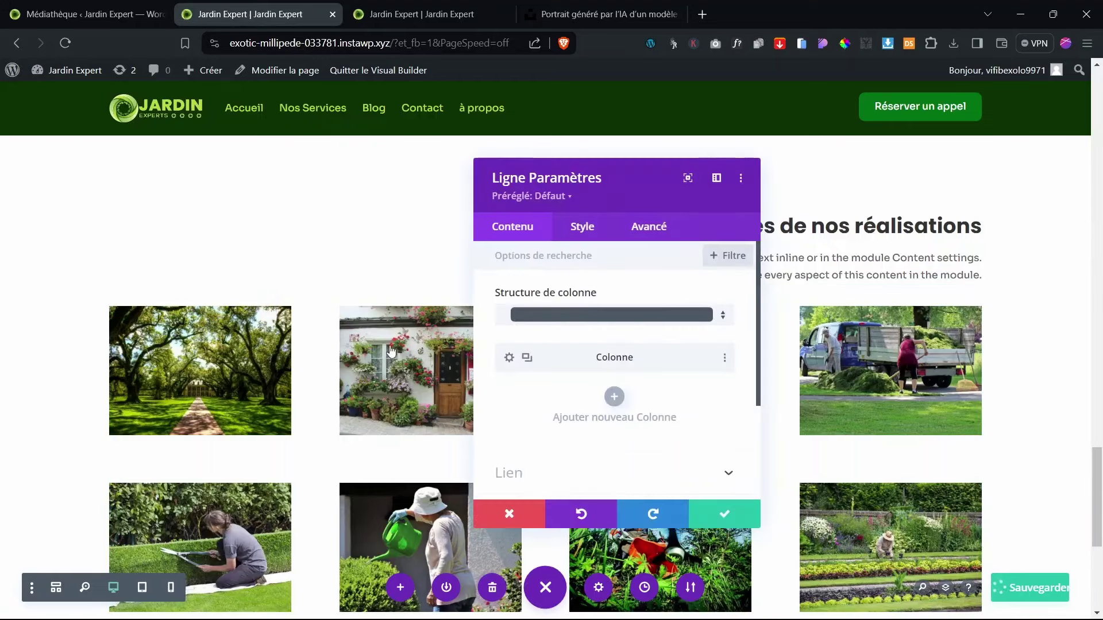
left_click(582, 229)
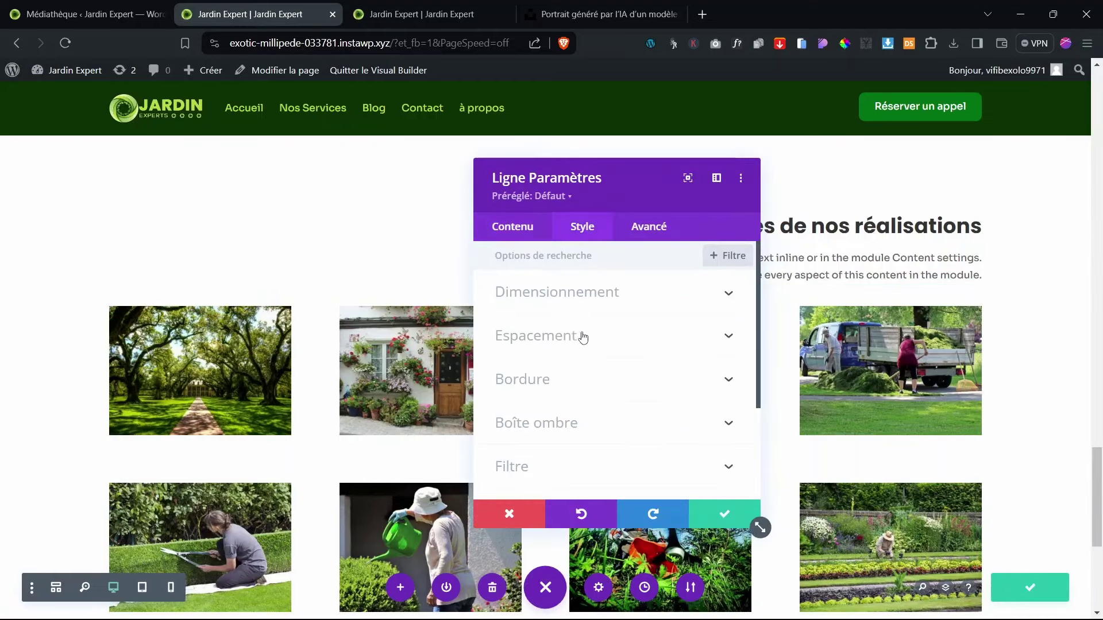
left_click(555, 294)
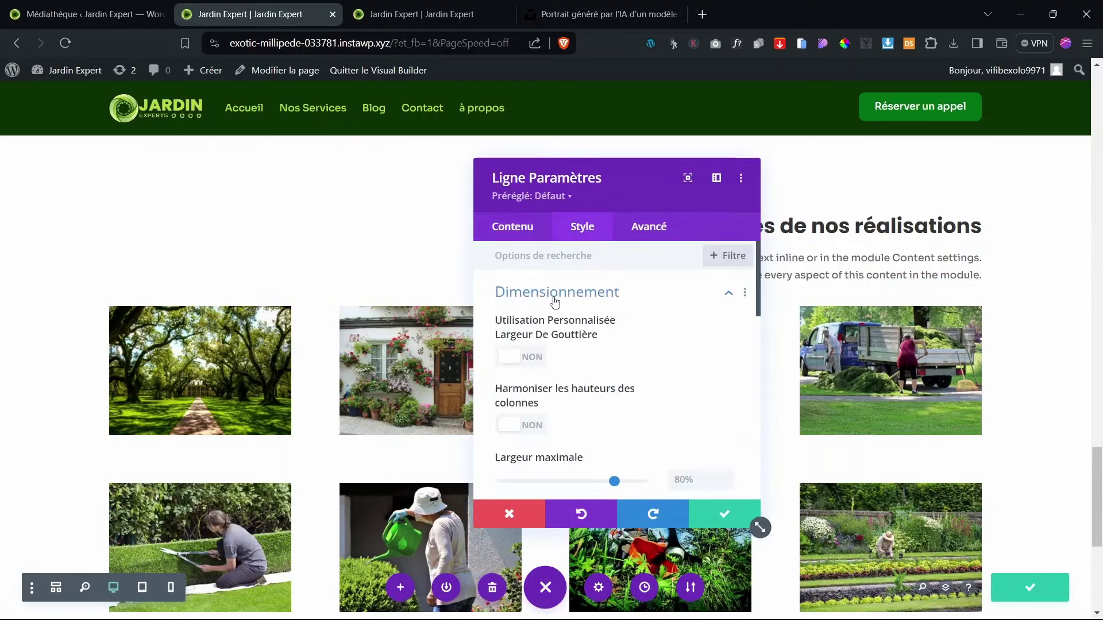
left_click(535, 361)
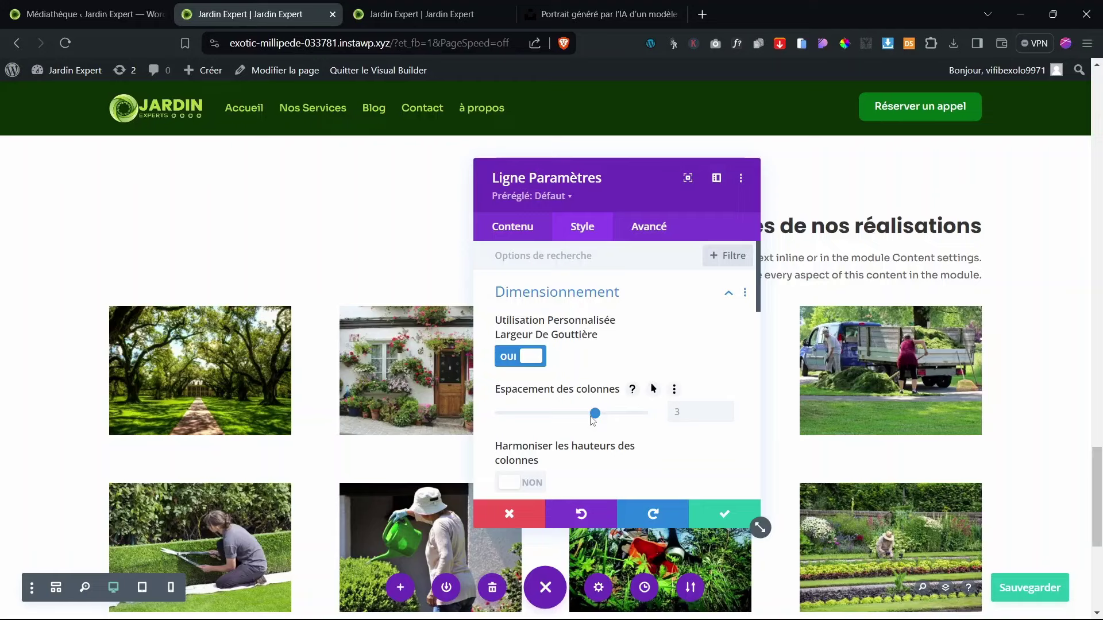
left_click_drag(555, 421, 514, 423)
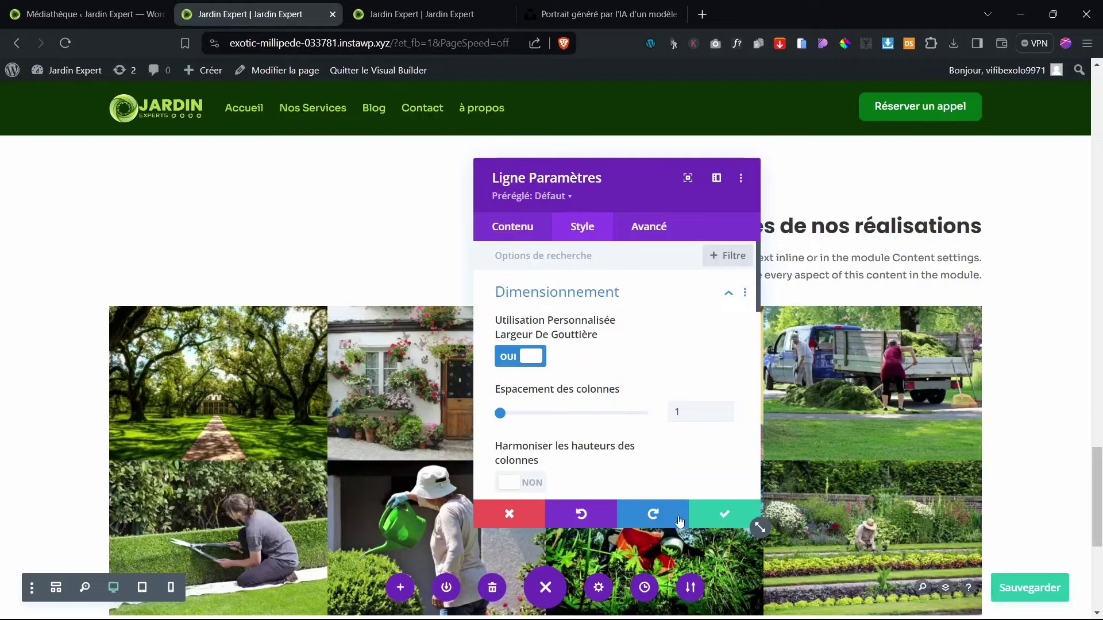
left_click(520, 483)
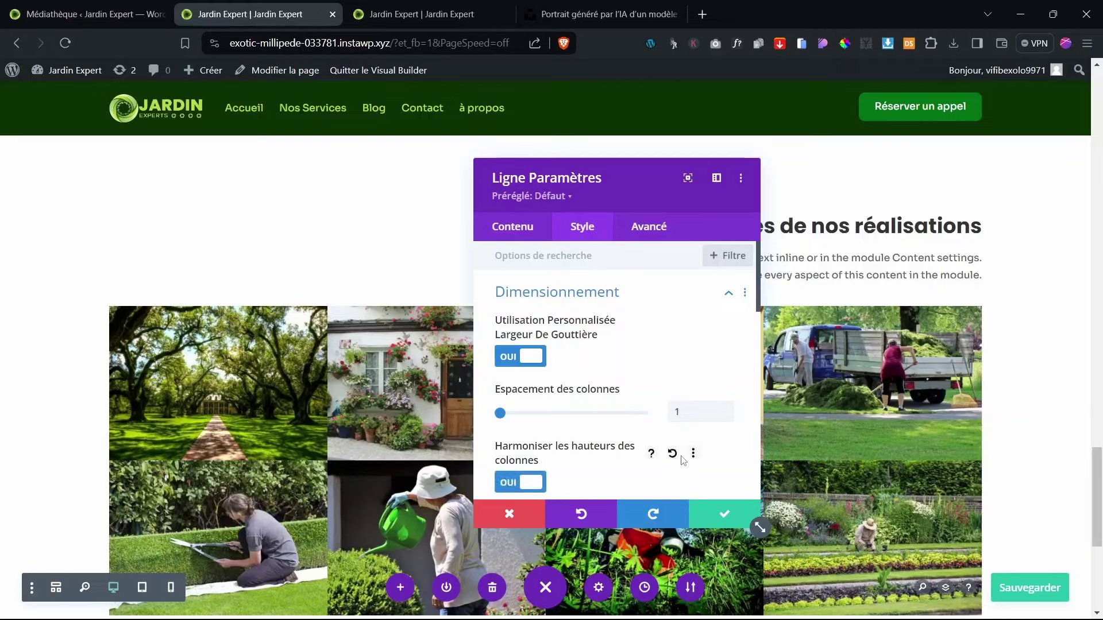
left_click(727, 523)
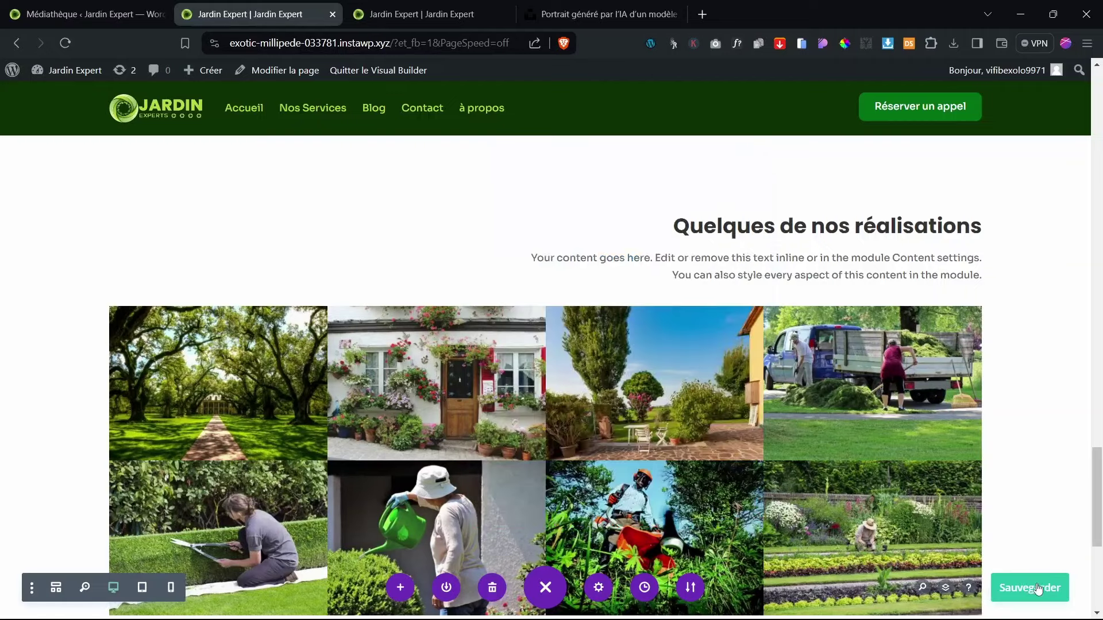
left_click(1039, 589)
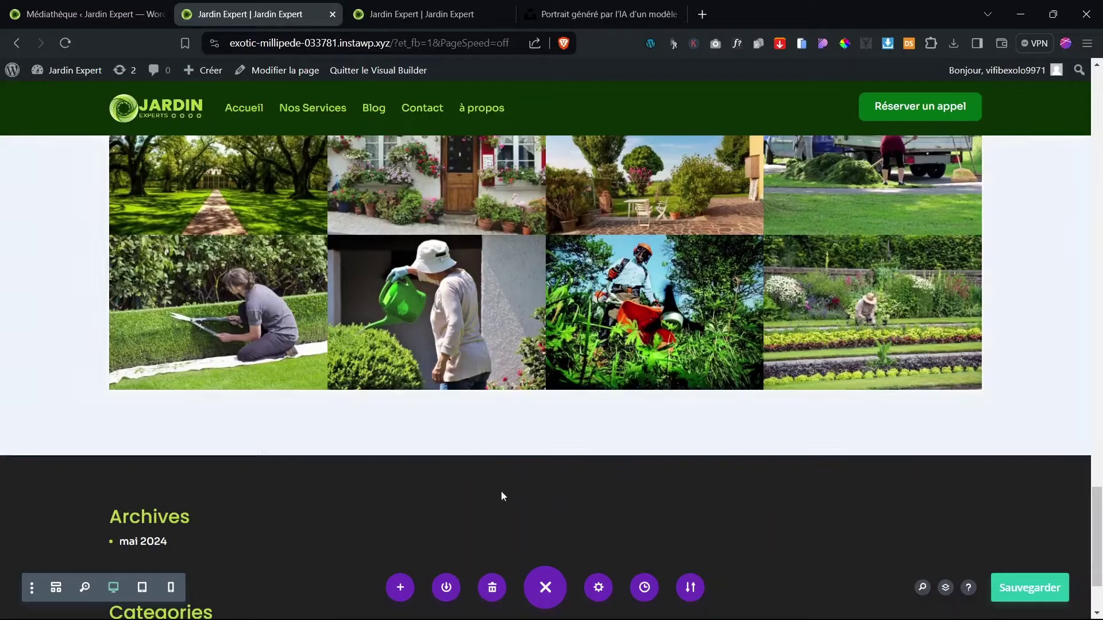
Step: Insert a new normal section below the photo gallery section, without choosing a row layout
scroll(508, 456, "up", 6)
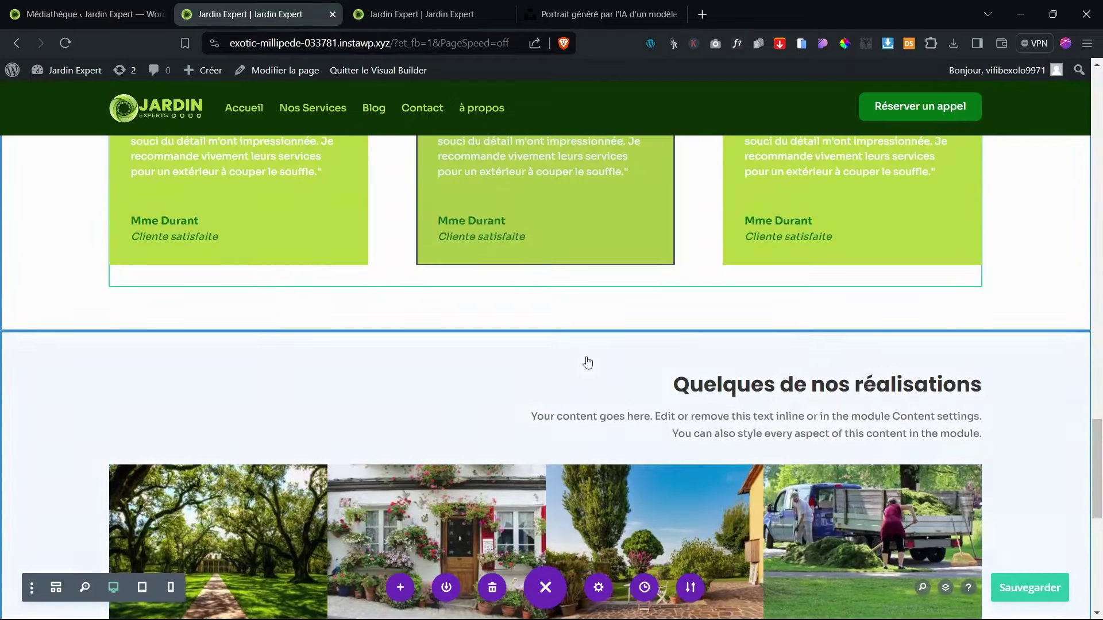
scroll(584, 406, "down", 2)
scroll(584, 406, "down", 6)
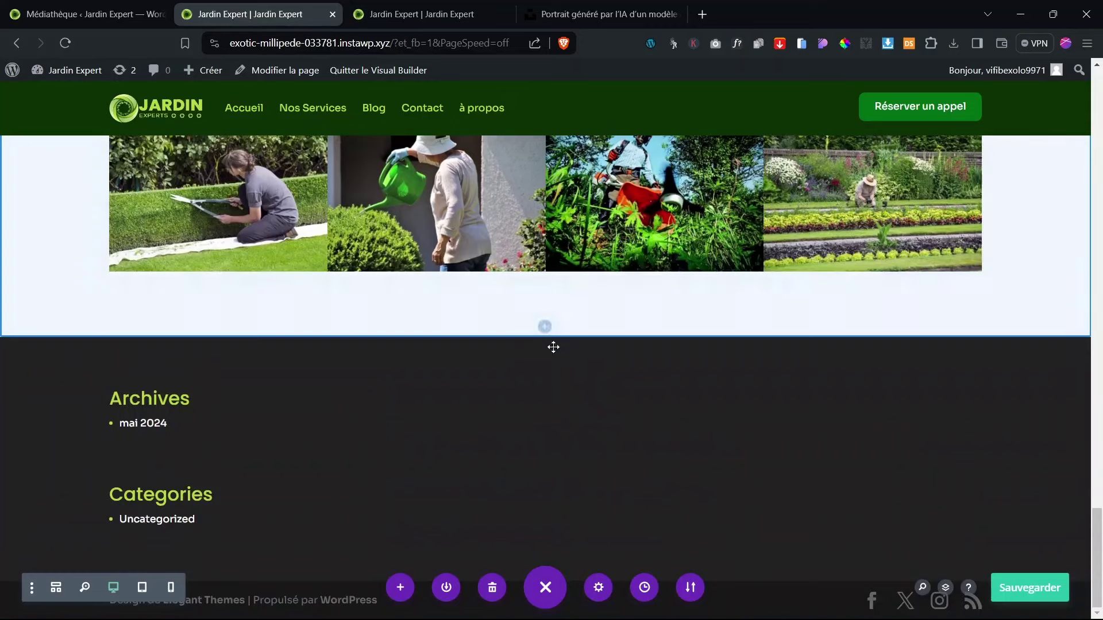
left_click(544, 326)
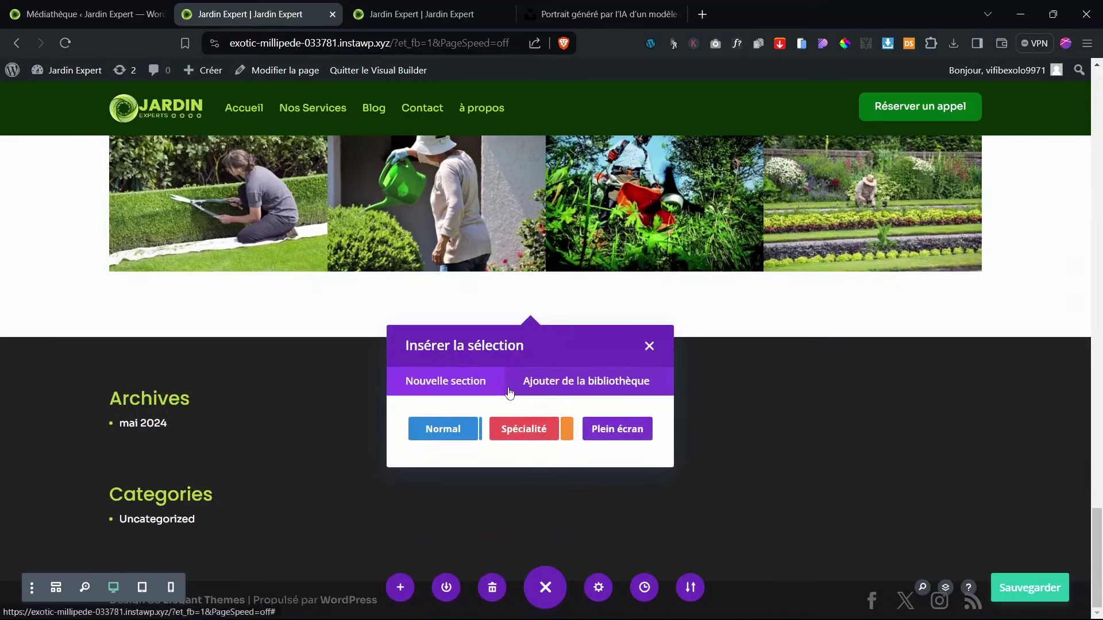
left_click(443, 430)
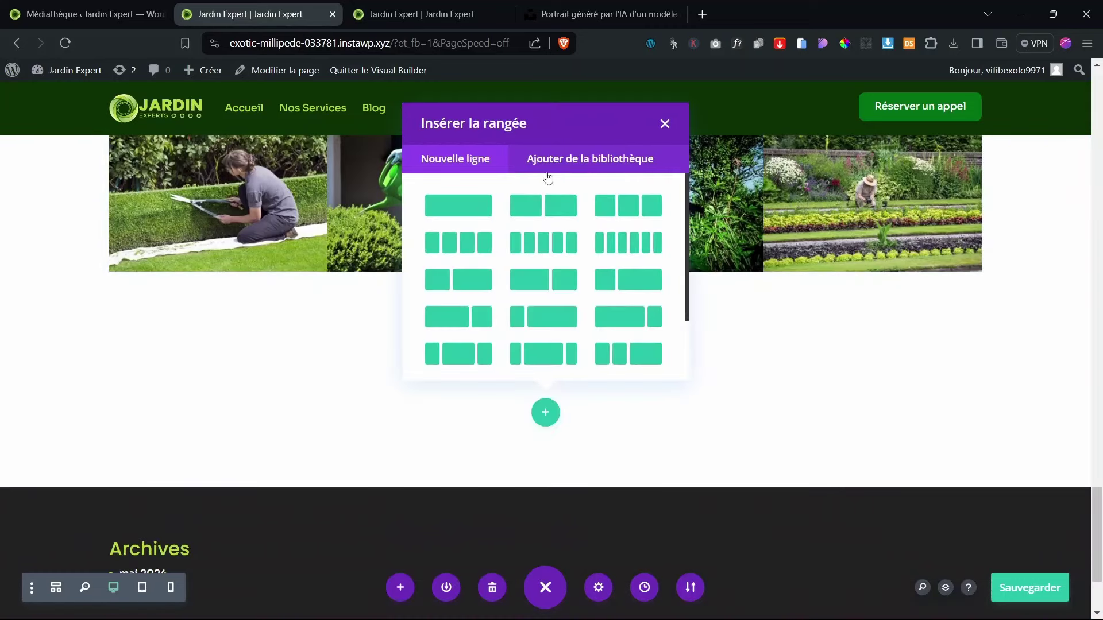
left_click(768, 458)
Step: Copy the "Quelques de nos réalisations" heading row and paste it into the empty section below the gallery
scroll(768, 452, "up", 2)
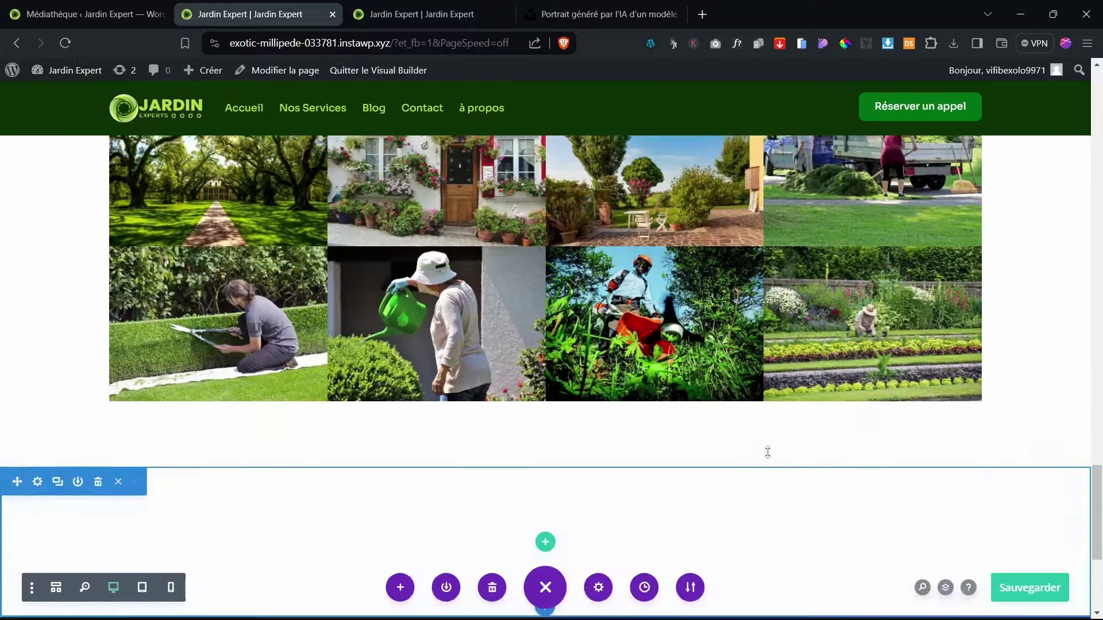
scroll(768, 452, "up", 7)
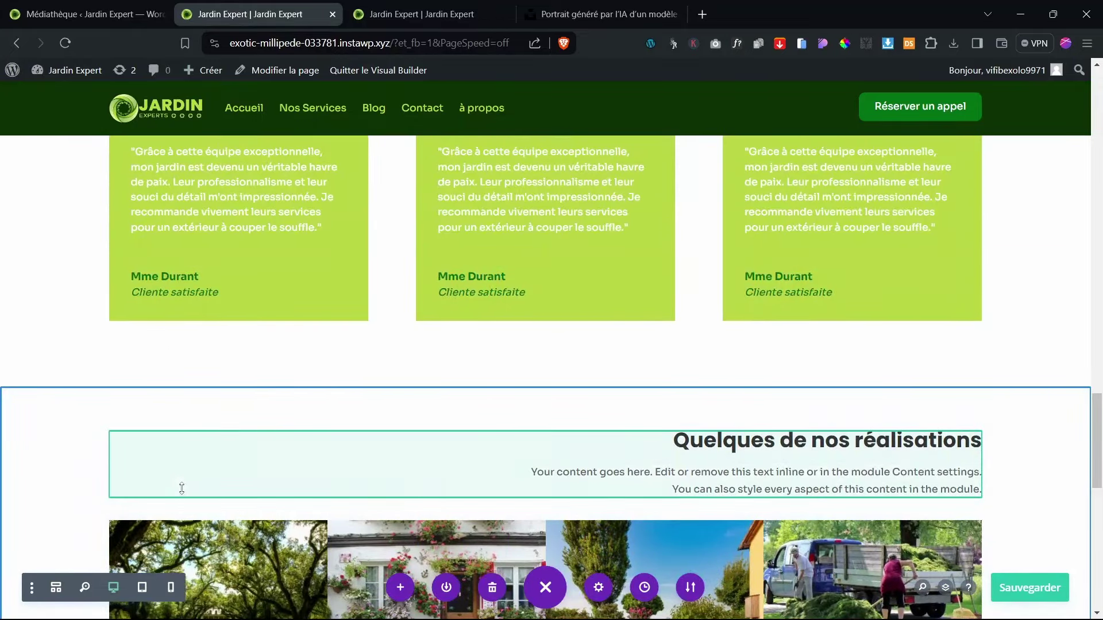
mouse_move(179, 484)
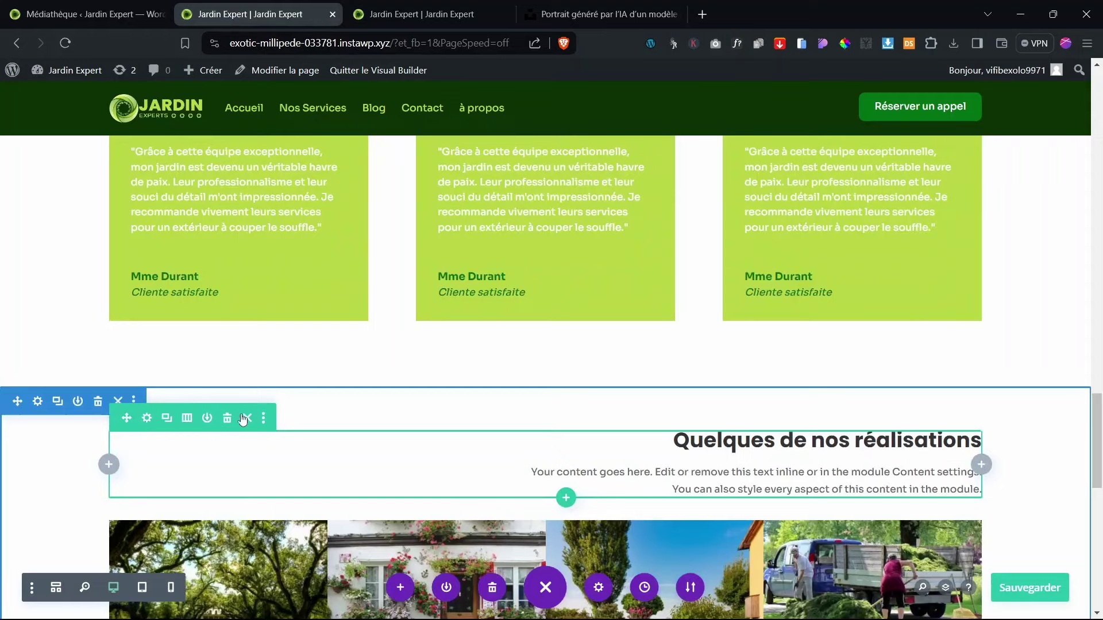
left_click(264, 422)
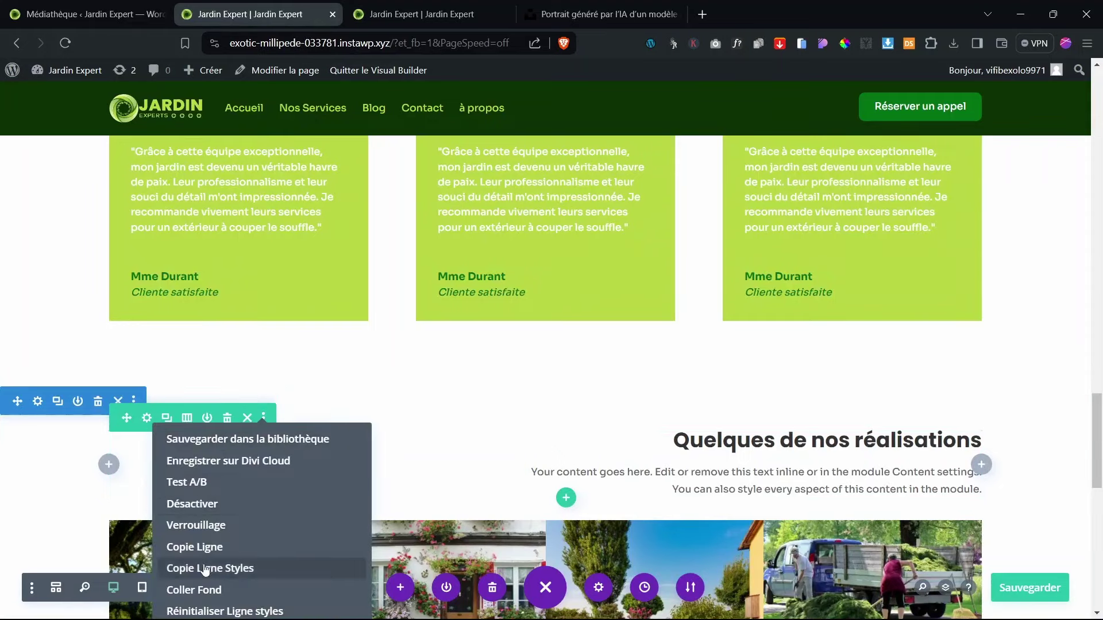
left_click(205, 547)
scroll(428, 512, "down", 10)
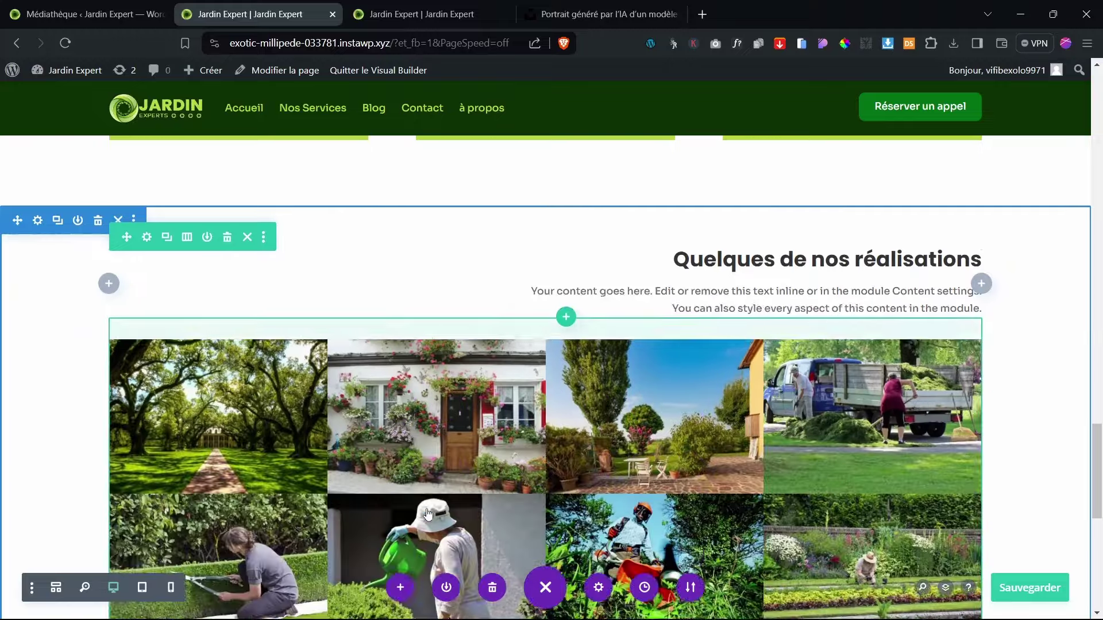
right_click(544, 341)
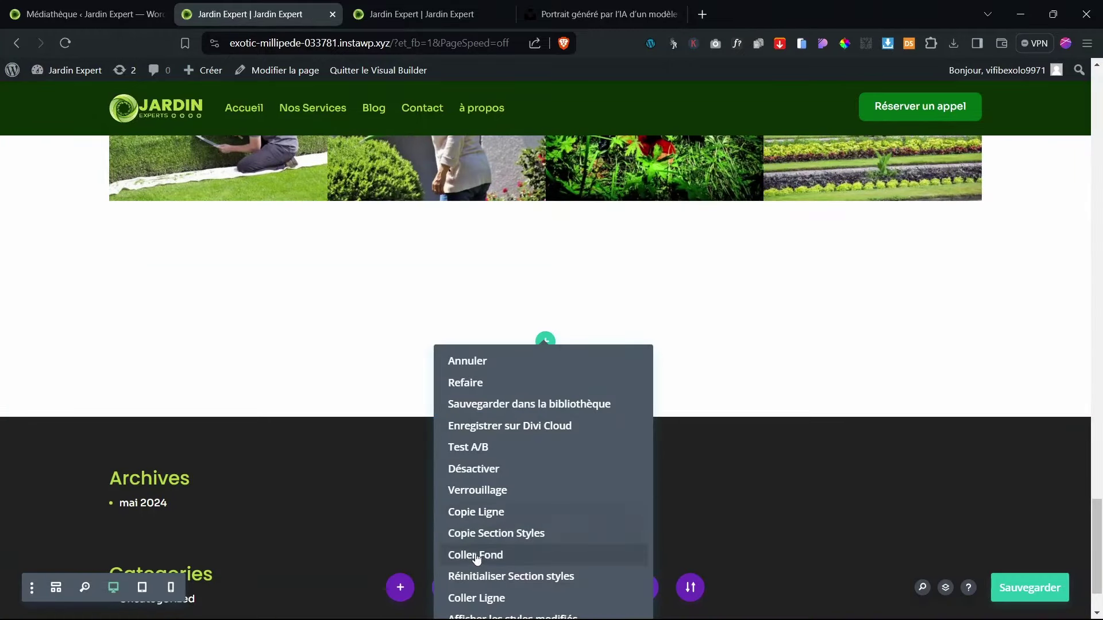
left_click(496, 599)
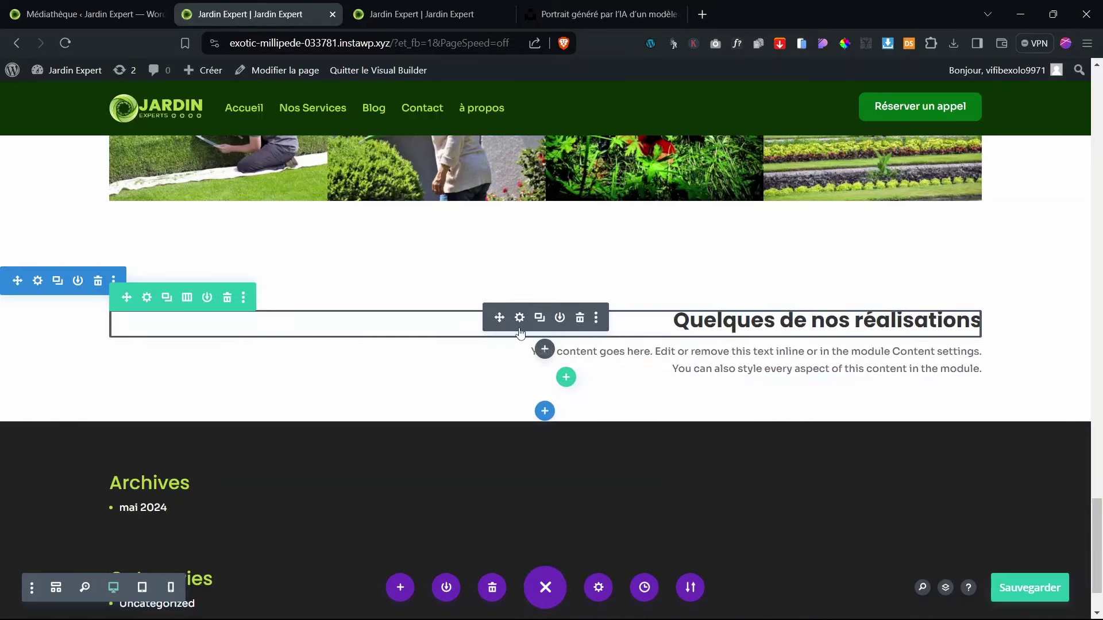
Step: Left-align the H2 heading of the pasted row in the section below the gallery
left_click(519, 320)
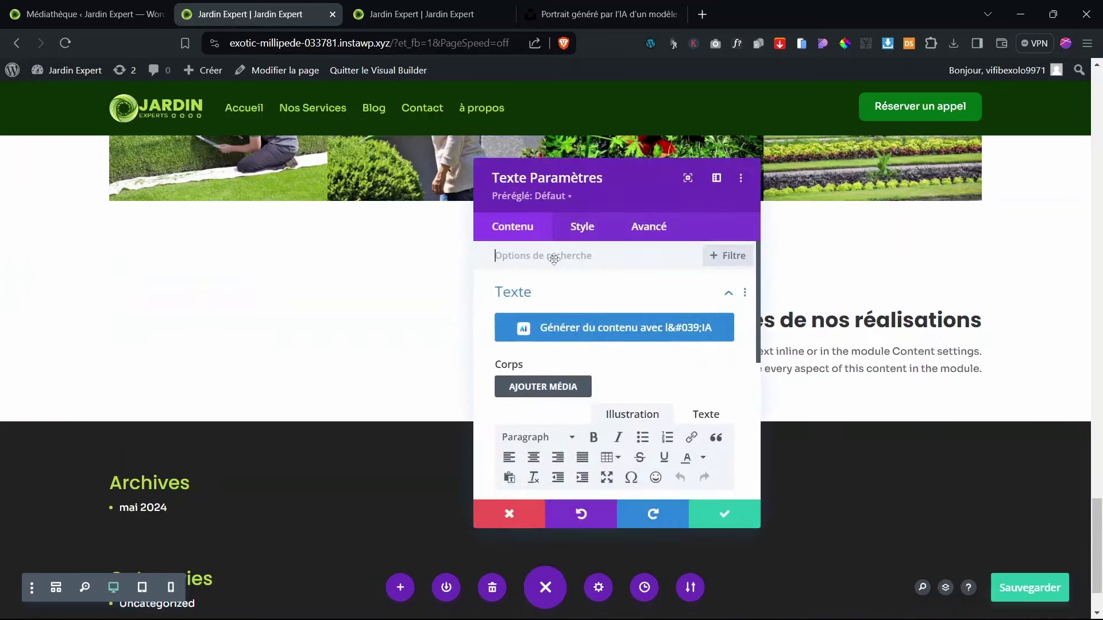
left_click(580, 228)
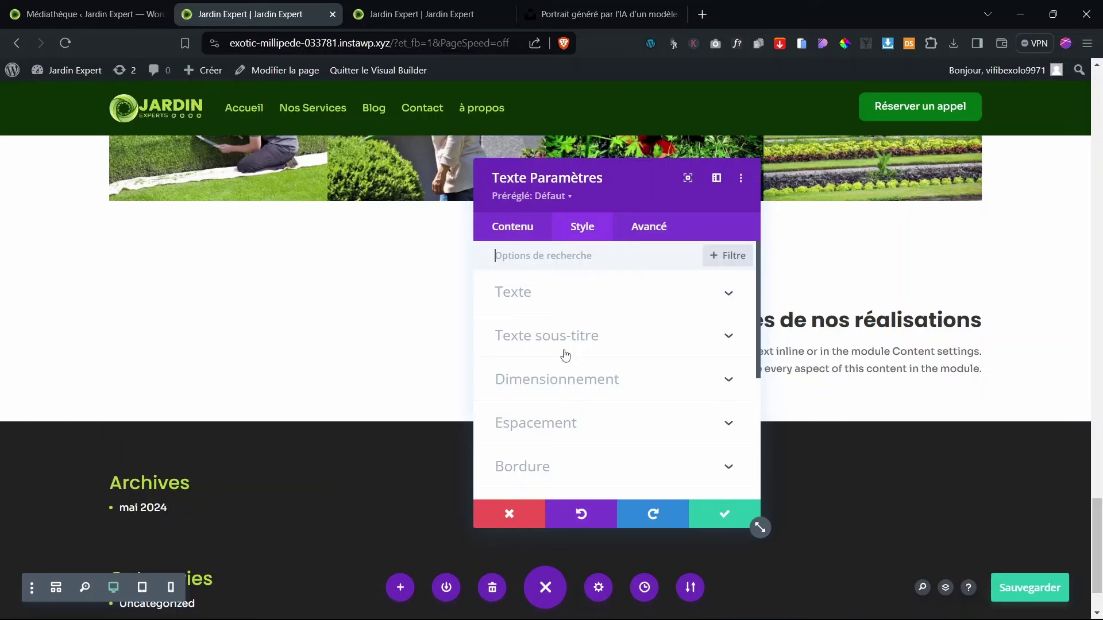
left_click(523, 336)
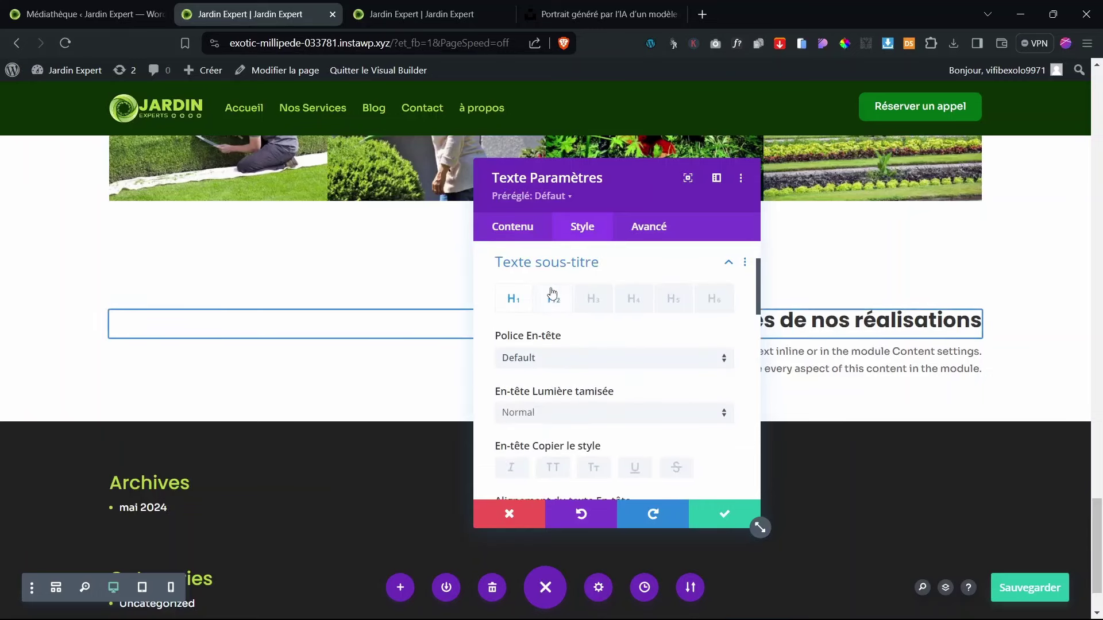
left_click(563, 314)
scroll(623, 422, "down", 4)
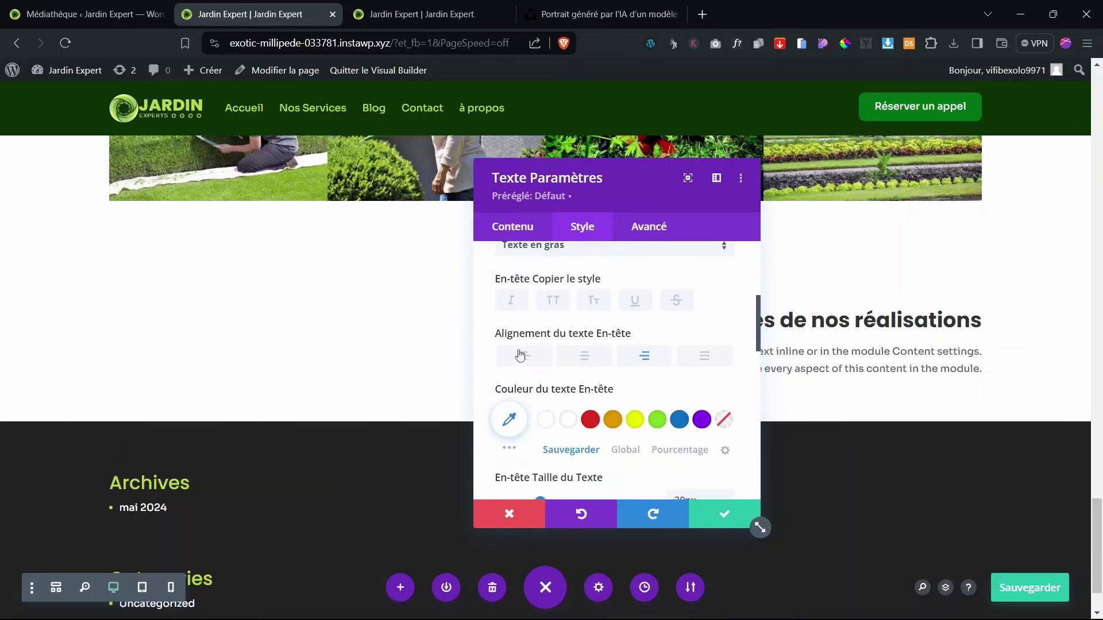
left_click(520, 354)
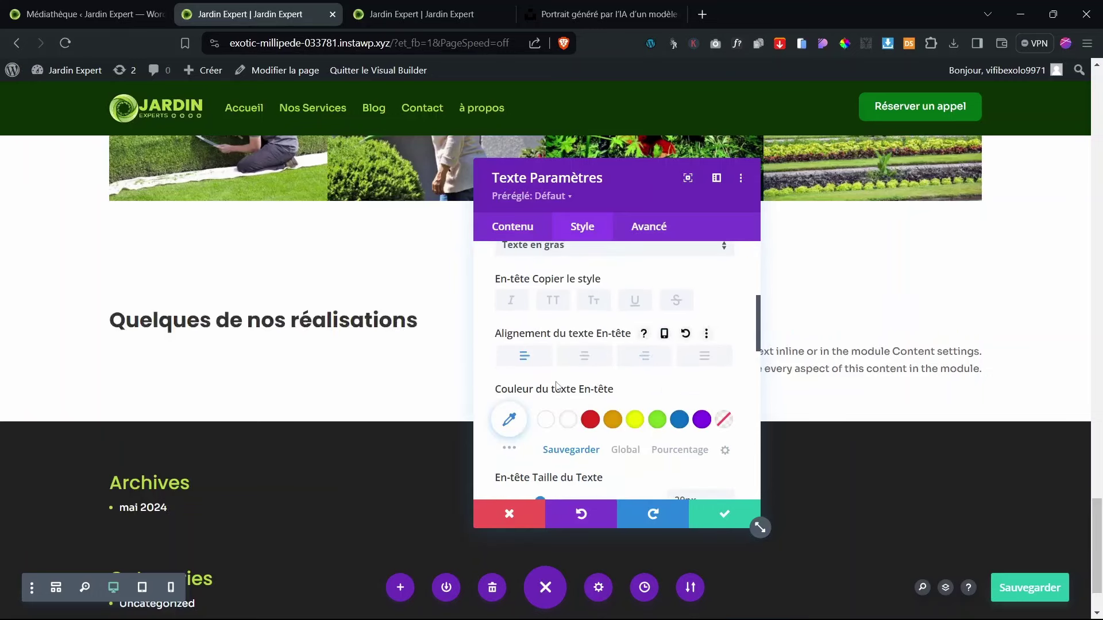
left_click(724, 514)
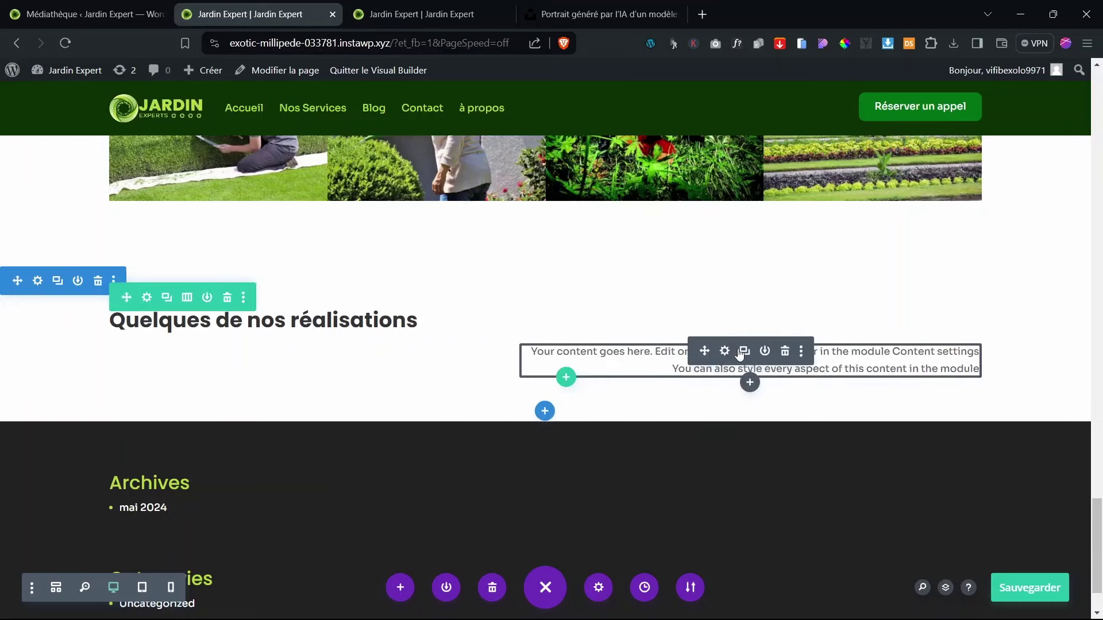
Step: Left-align the text of the placeholder paragraph under the pasted heading
left_click(725, 351)
scroll(562, 436, "down", 5)
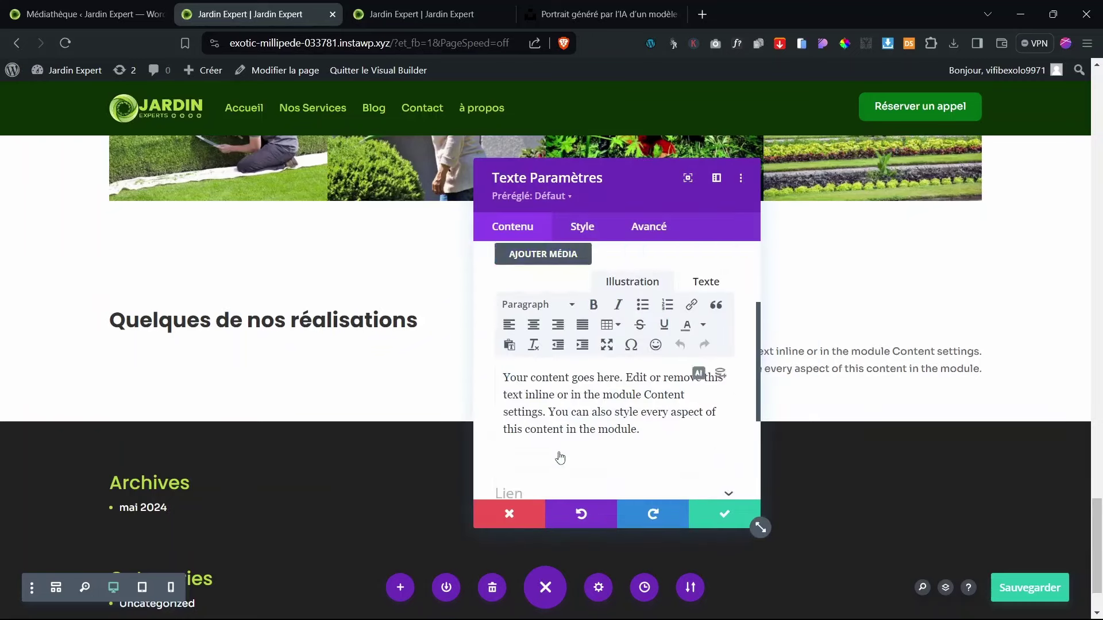
left_click(582, 227)
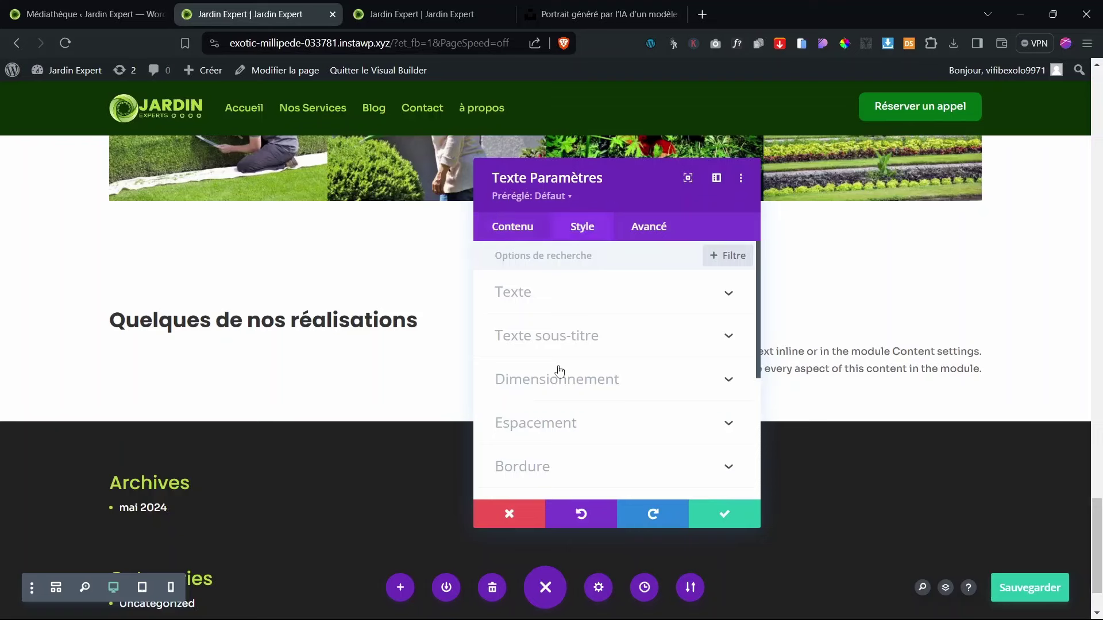
left_click(504, 337)
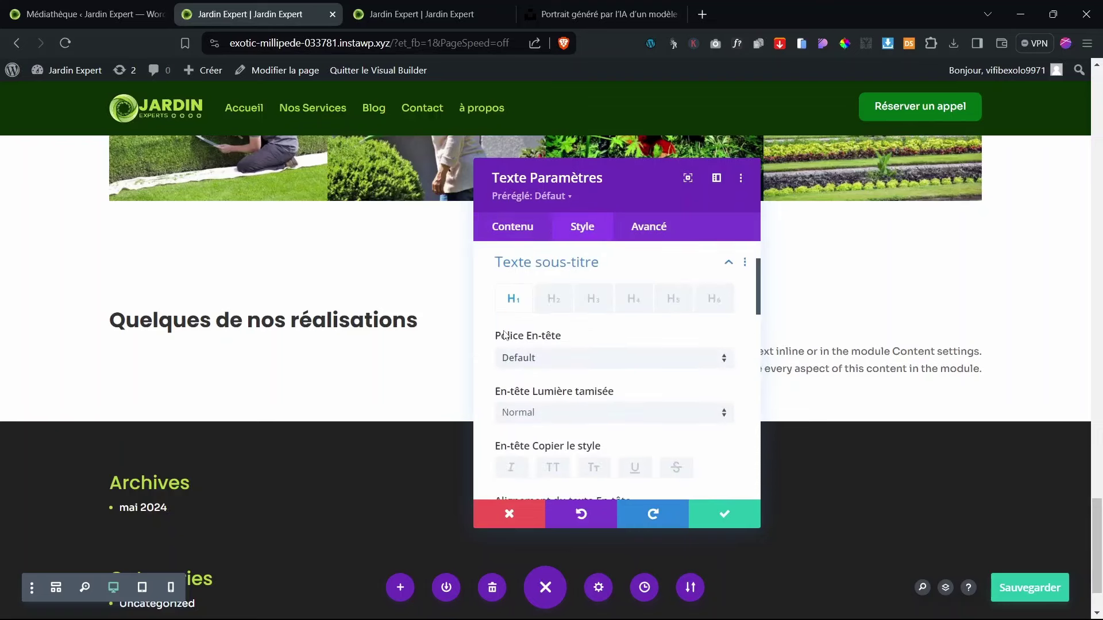
left_click(503, 261)
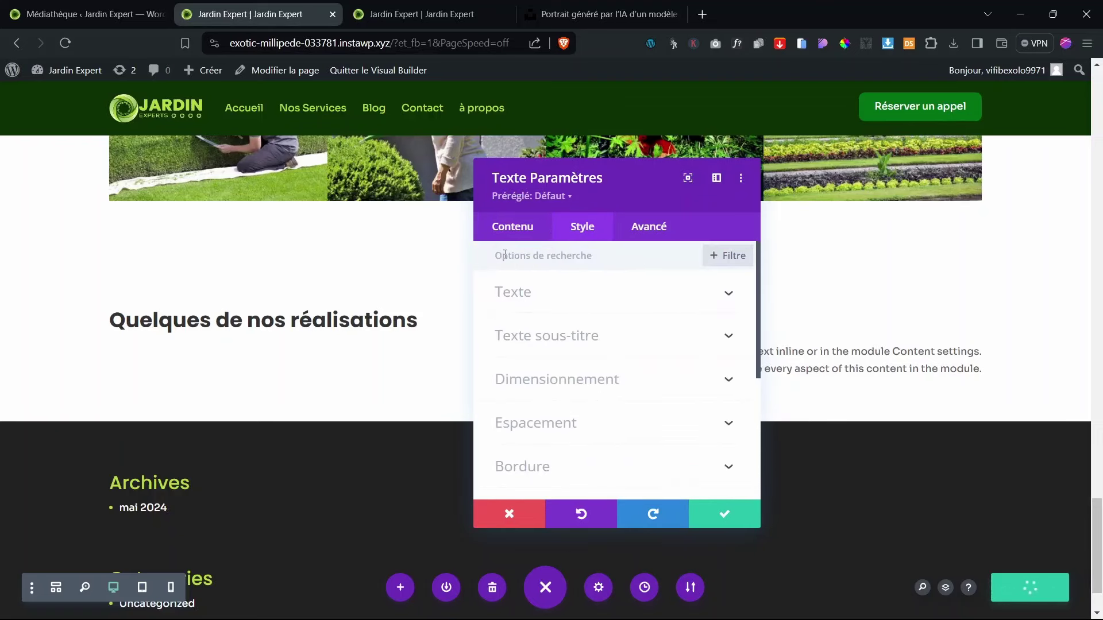
scroll(549, 356, "down", 6)
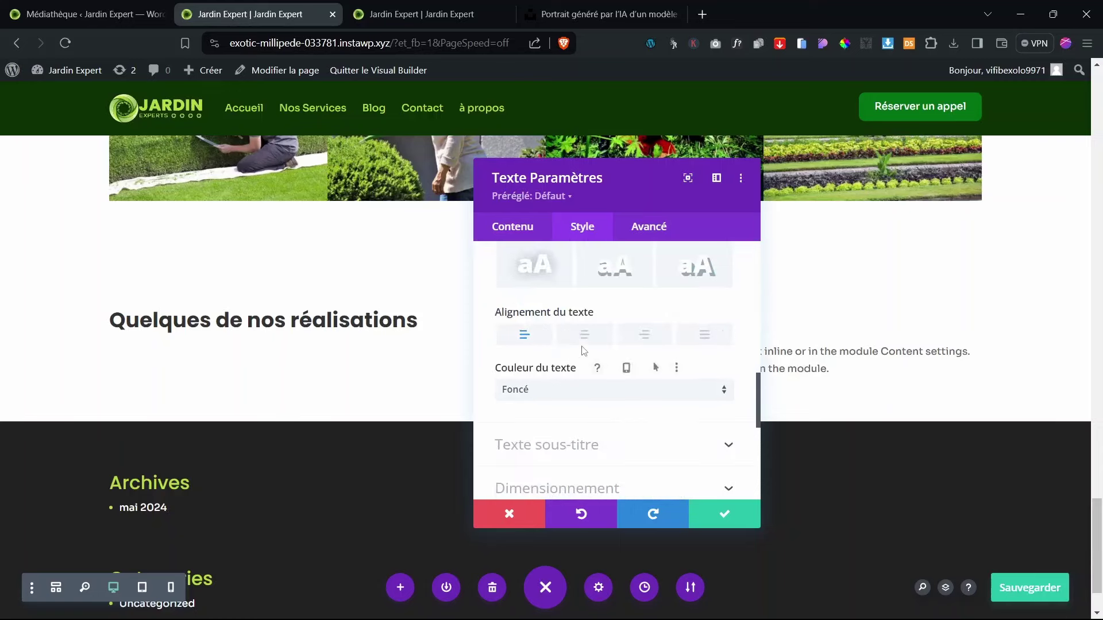
left_click_drag(364, 213, 448, 247)
scroll(442, 373, "up", 8)
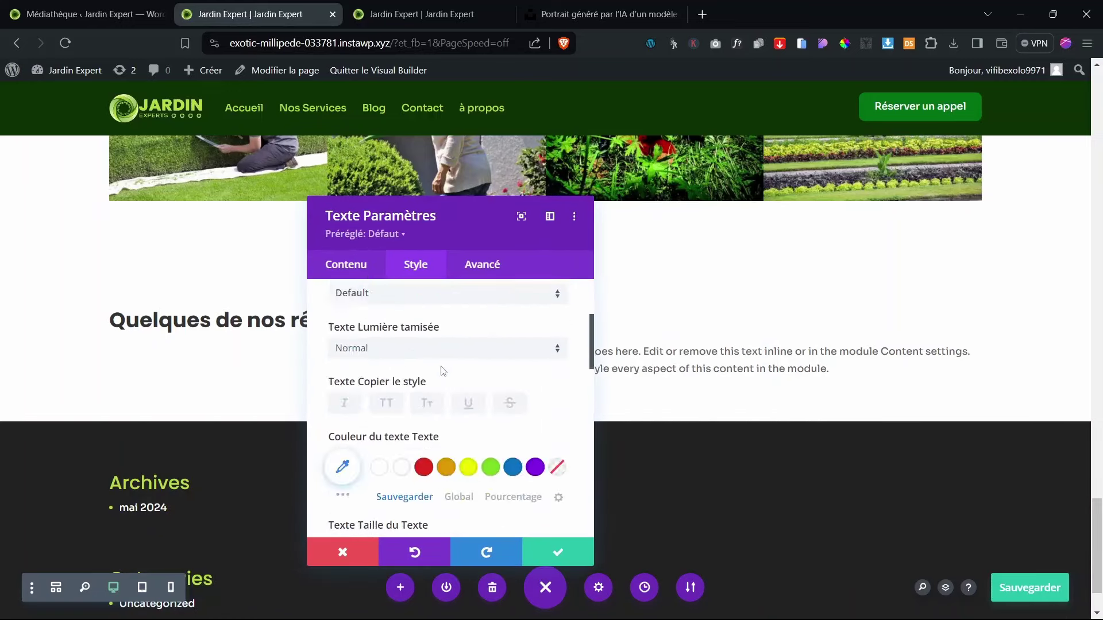
Step: Set the placeholder paragraph's module alignment to left in its sizing options and save its settings
left_click(388, 338)
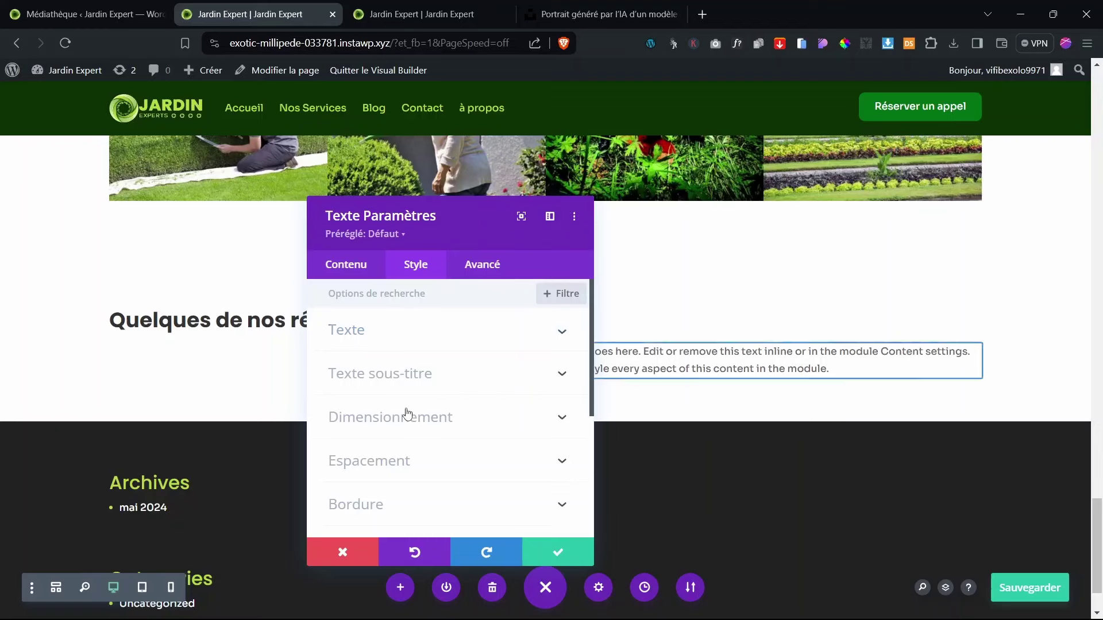
left_click(411, 440)
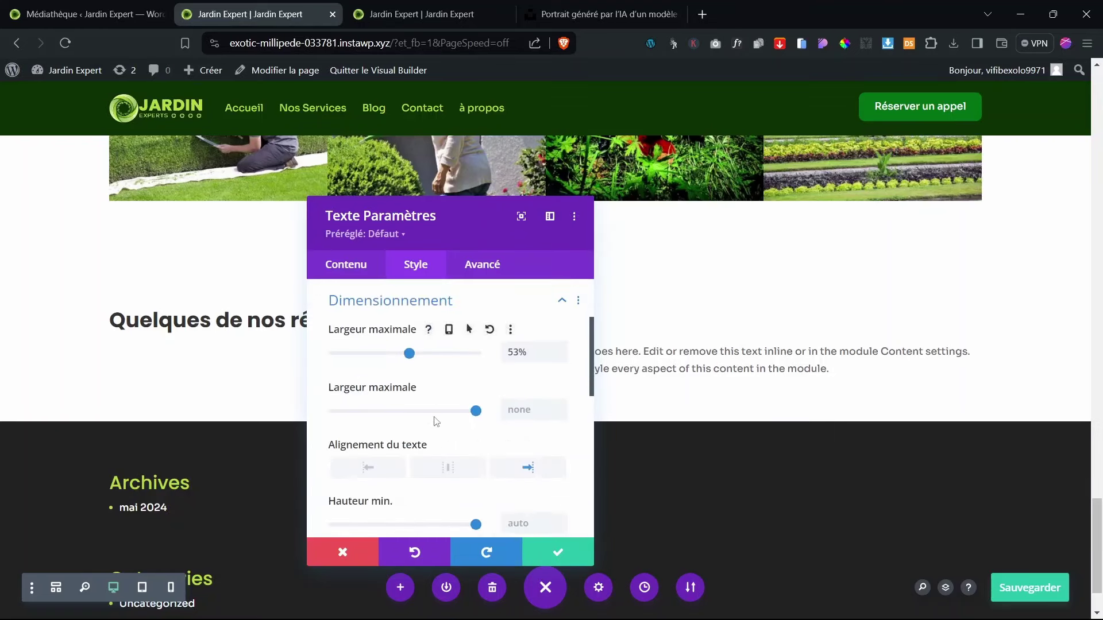
left_click(385, 479)
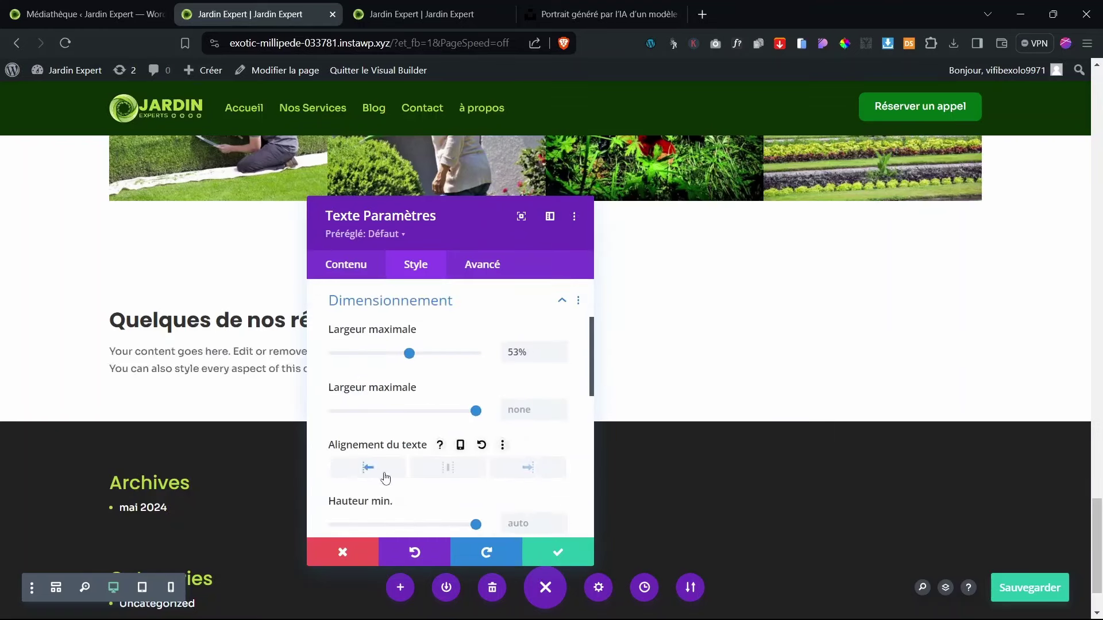
left_click(558, 553)
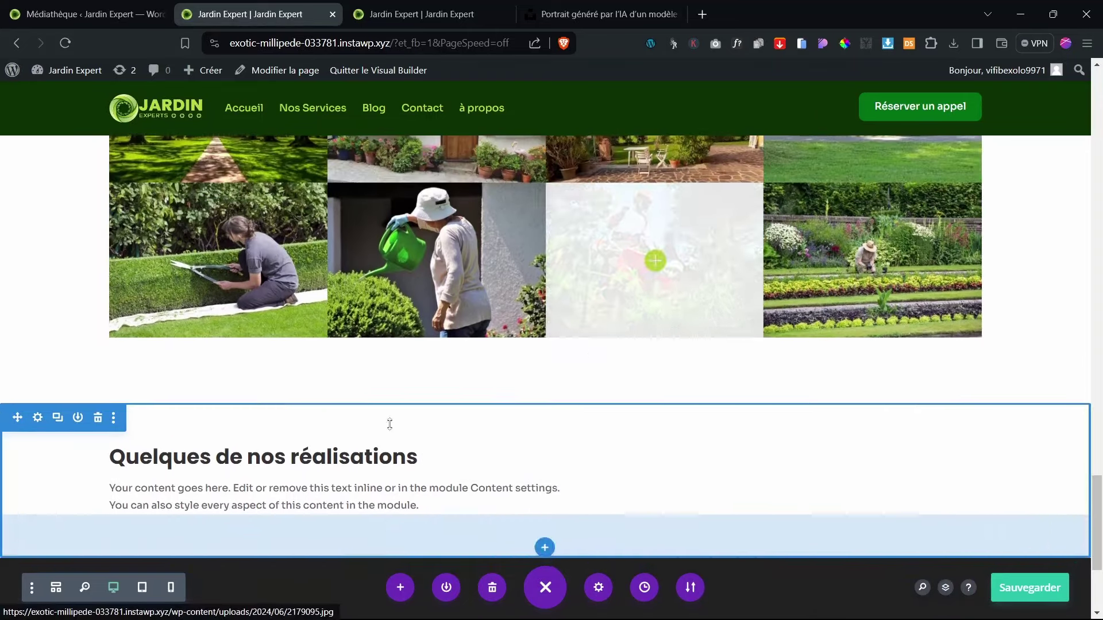
Step: Replace the text of the pasted heading below the gallery with "Nos derniers articles"
mouse_move(519, 456)
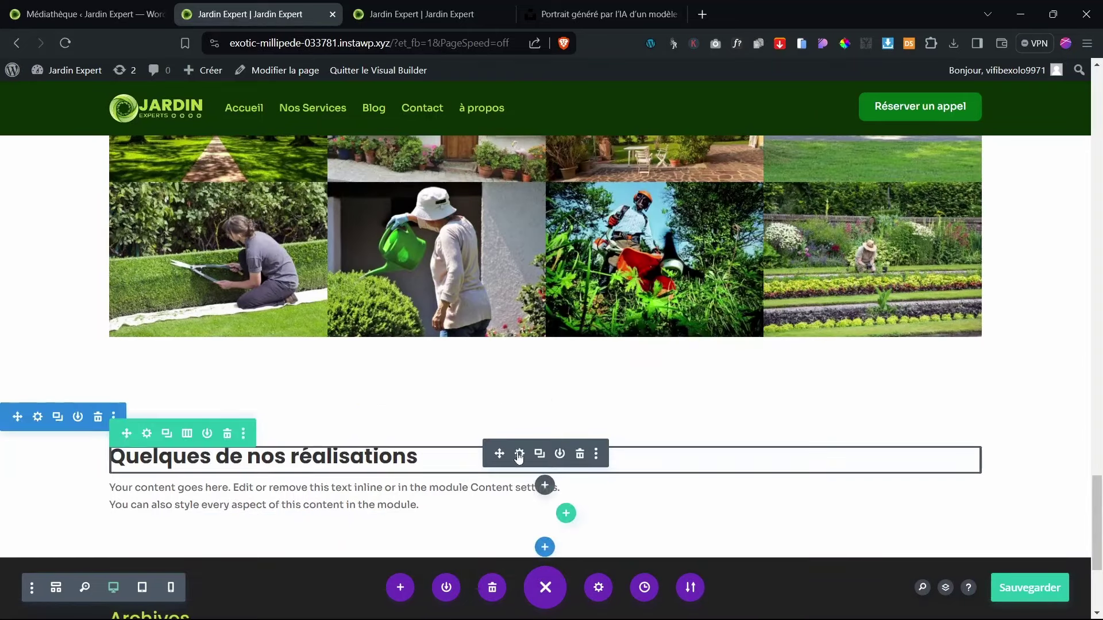
left_click(519, 455)
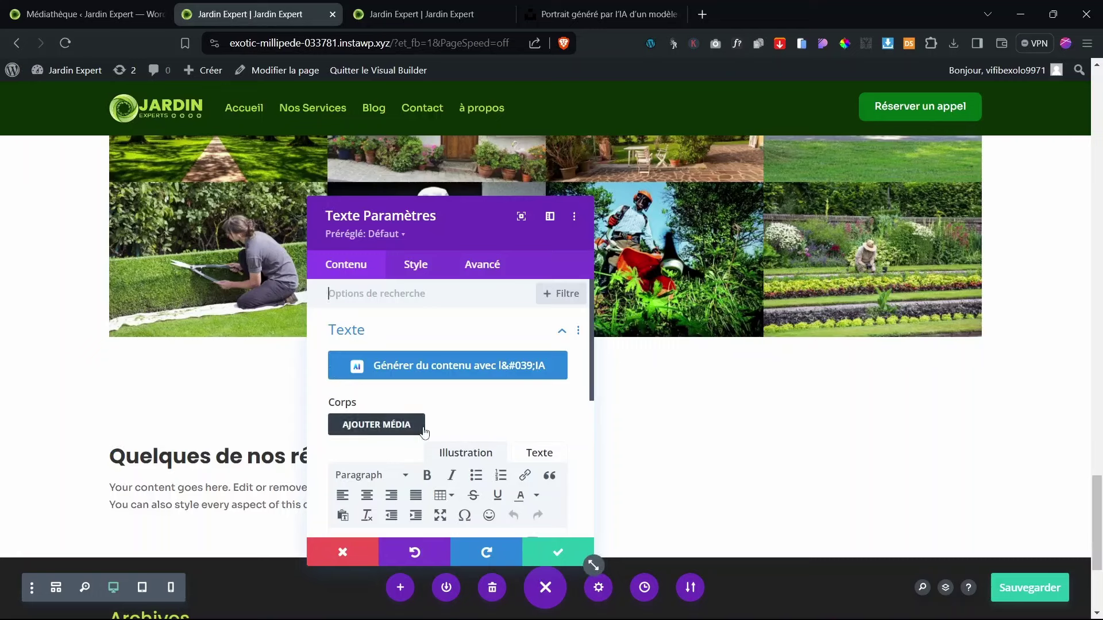
scroll(425, 433, "down", 3)
left_click_drag(475, 360, 271, 303)
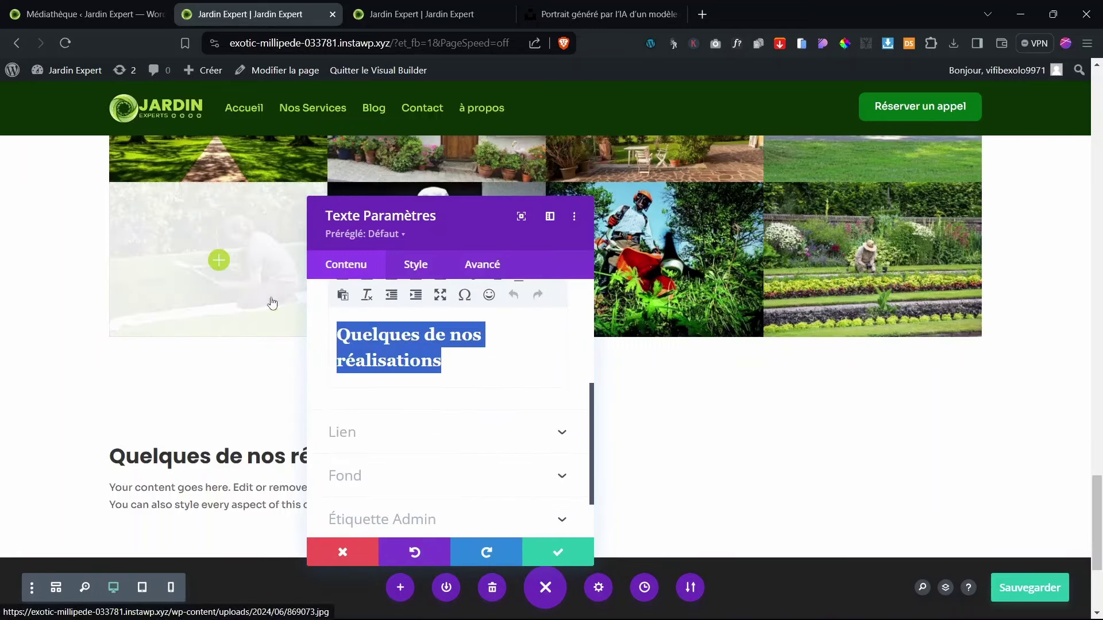
type("Nos d")
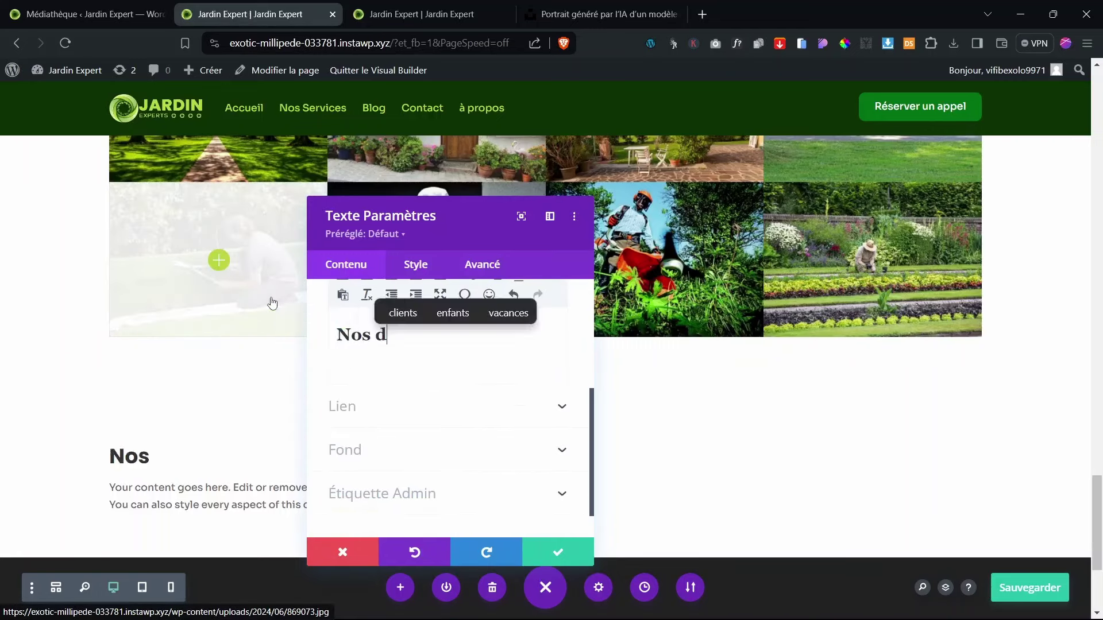
type("erniers ")
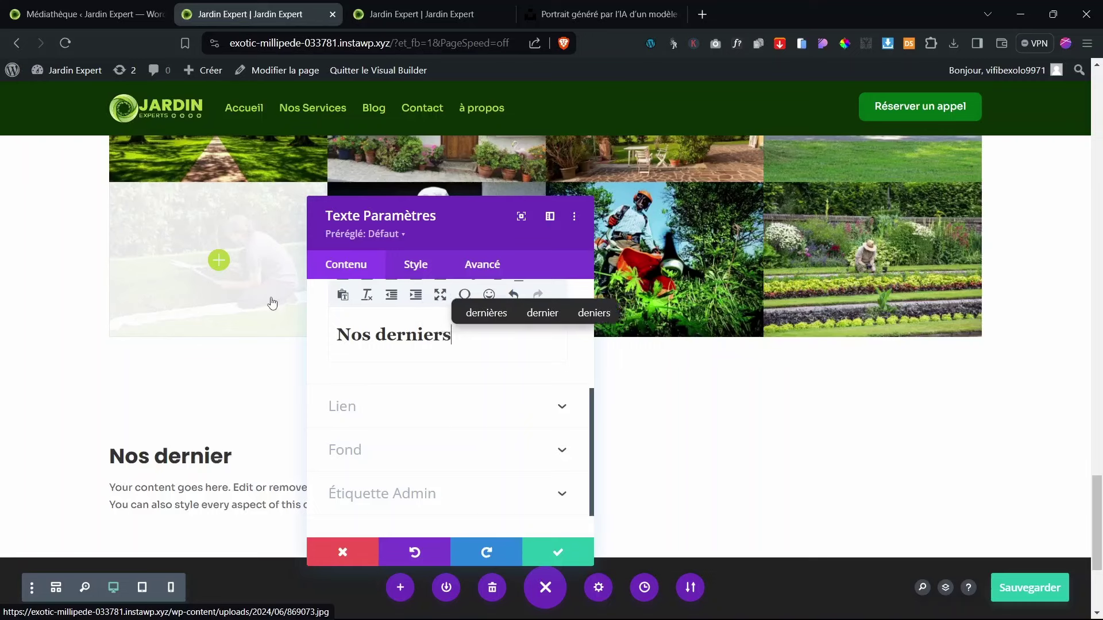
type("articles")
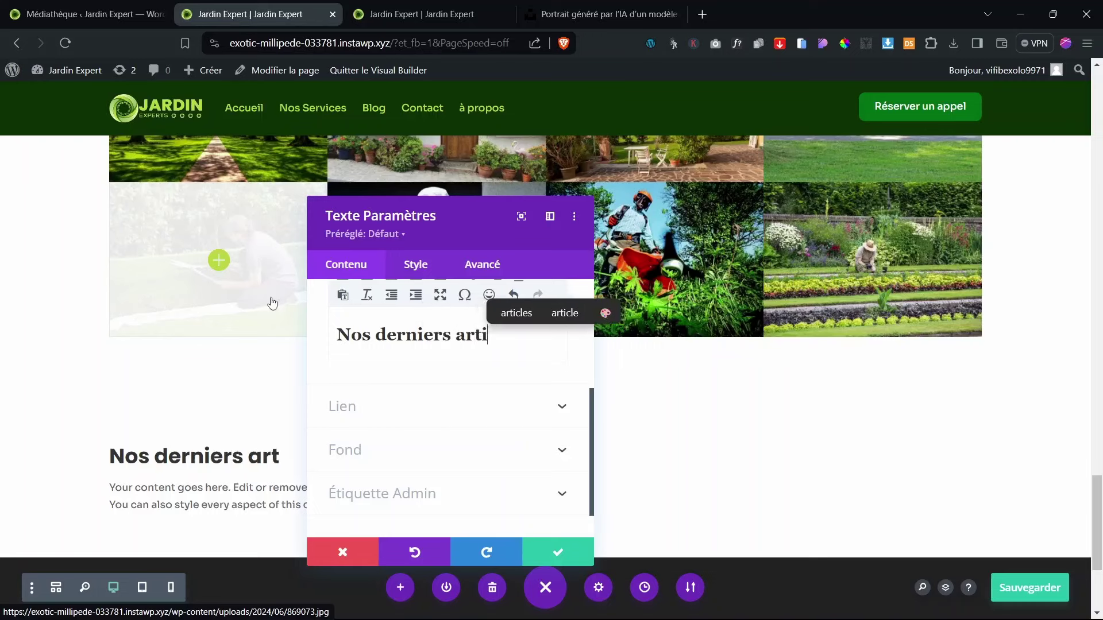
left_click(554, 560)
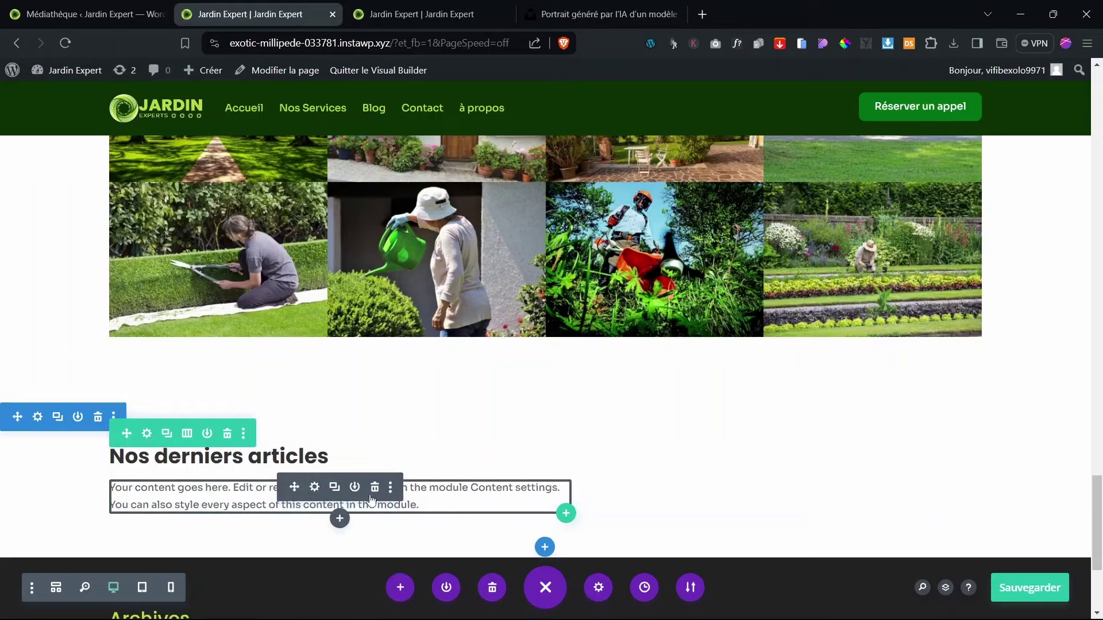
Step: Delete the placeholder paragraph under the "Nos derniers articles" heading
left_click(375, 487)
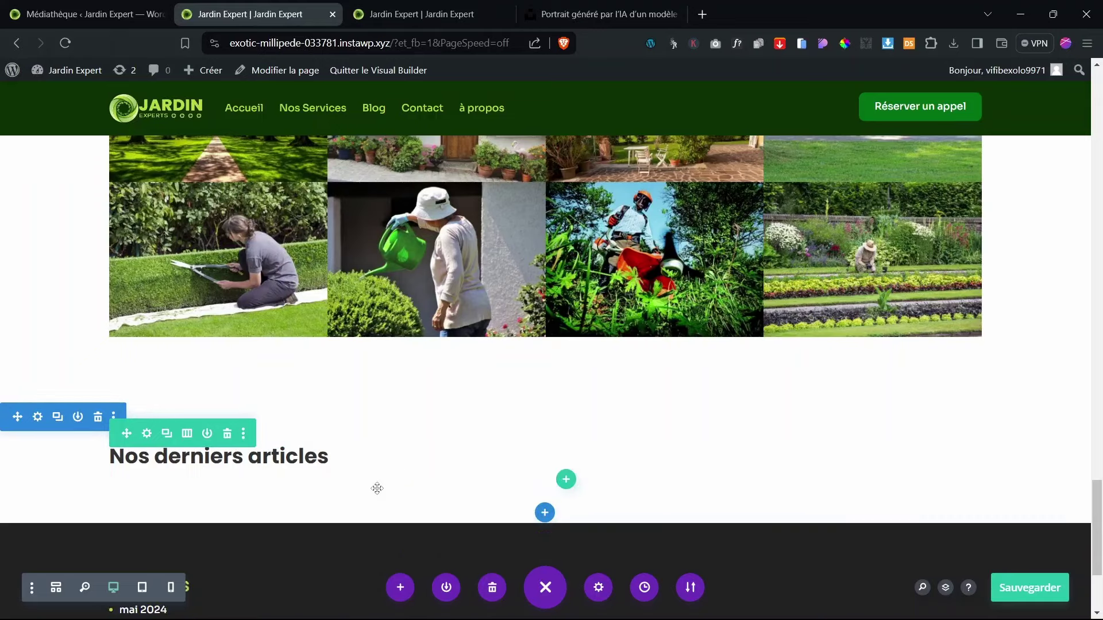
scroll(264, 454, "up", 3)
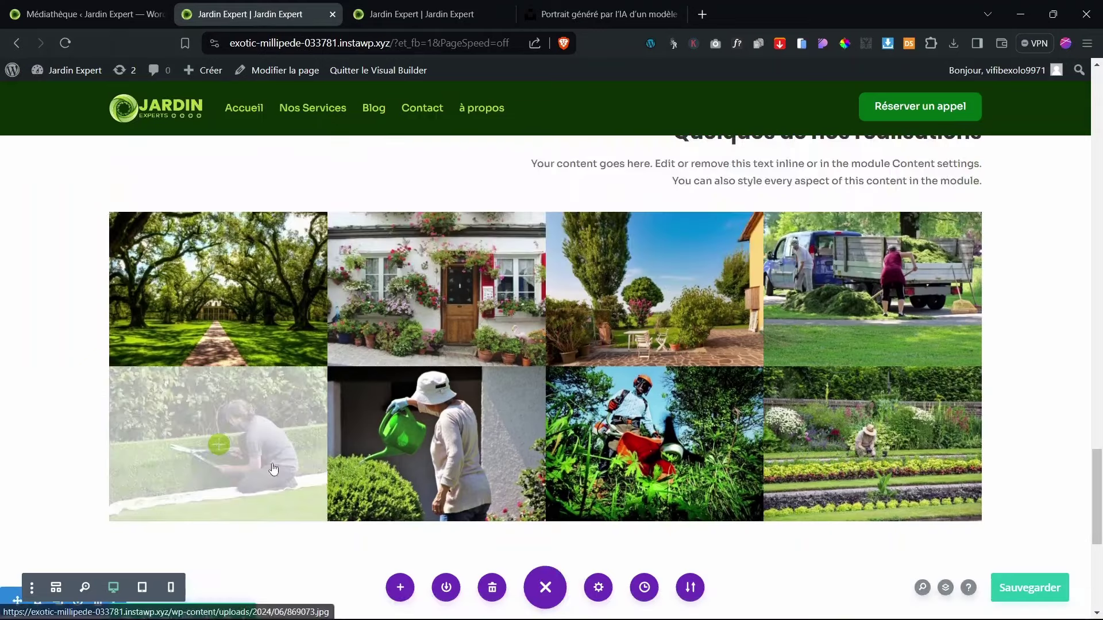
scroll(271, 466, "down", 5)
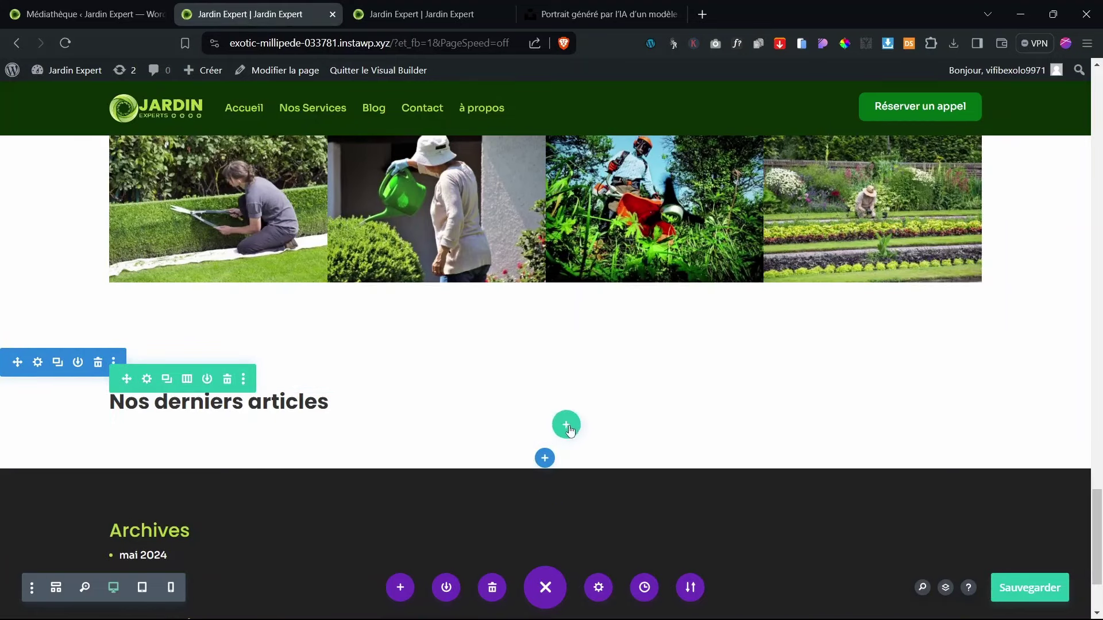
Step: Add a single-column row under the "Nos derniers articles" heading with a Blog module limited to 3 posts
left_click(567, 426)
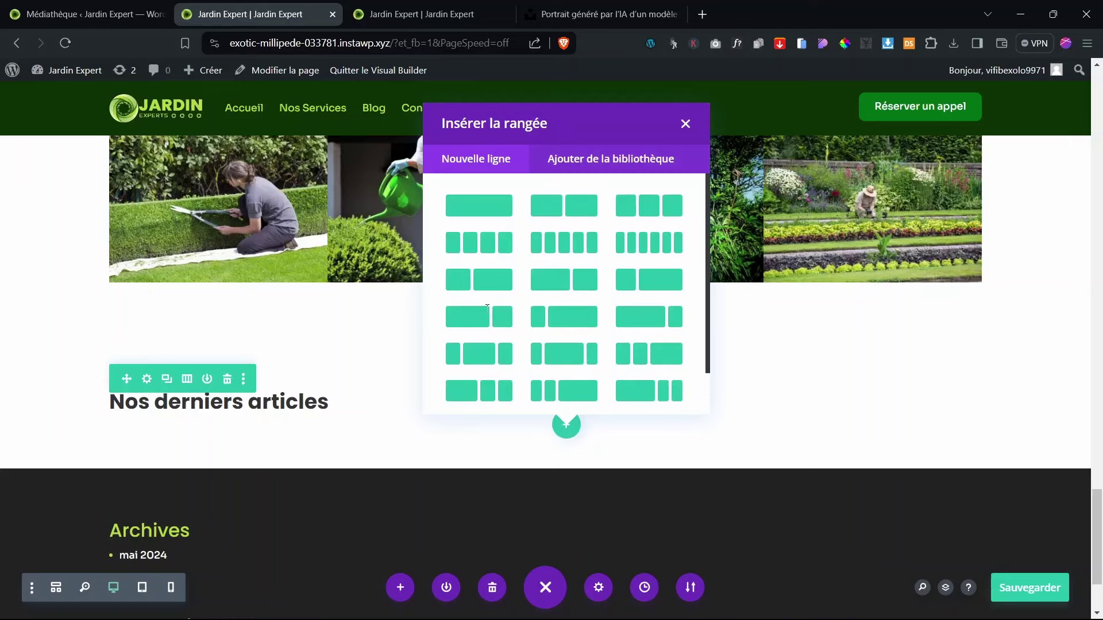
left_click(479, 207)
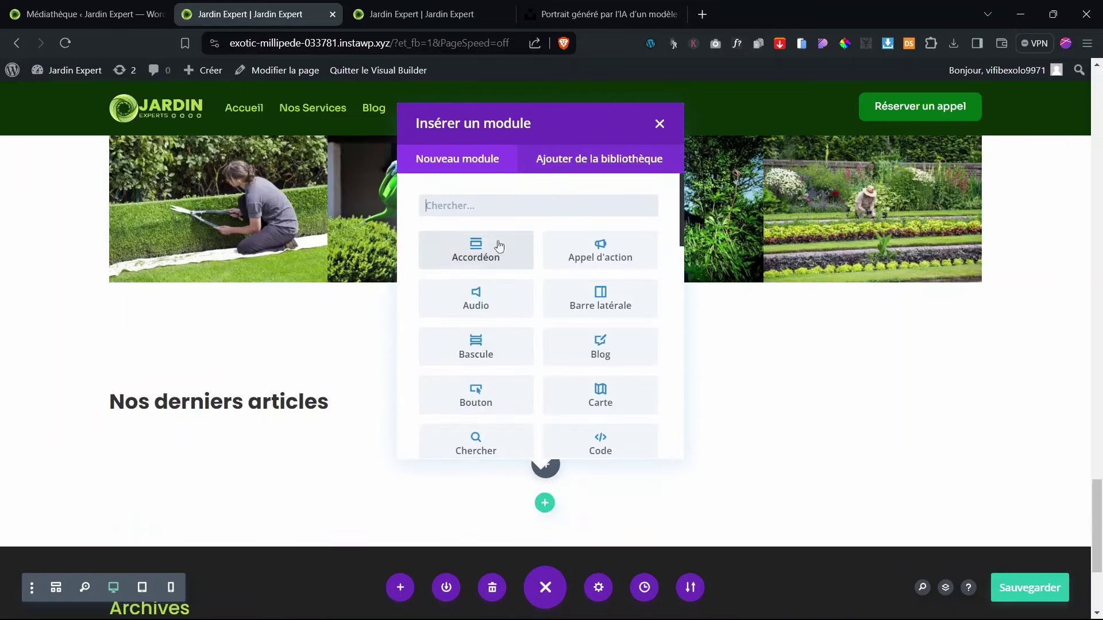
type("blo")
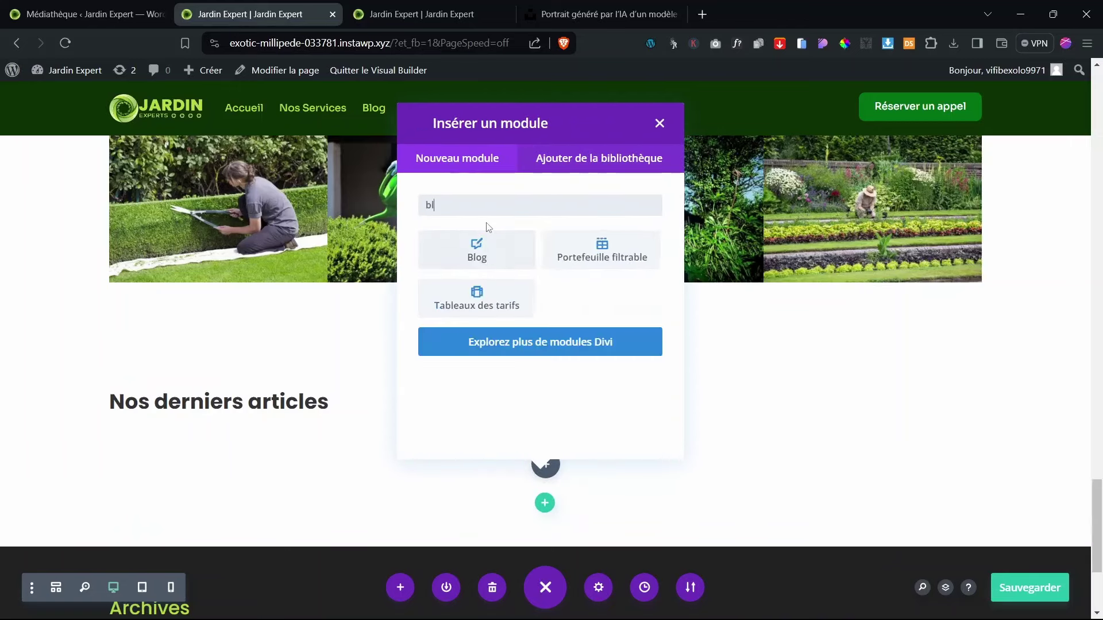
left_click(477, 244)
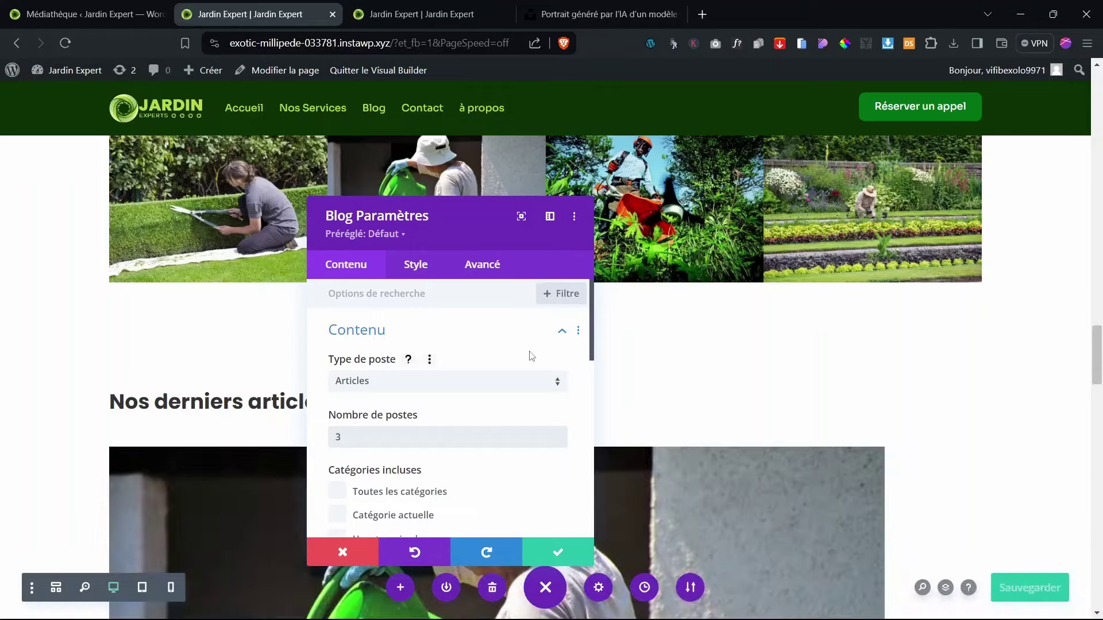
Step: Include all categories (Toutes les catégories) in the Blog module's content
scroll(823, 495, "down", 20)
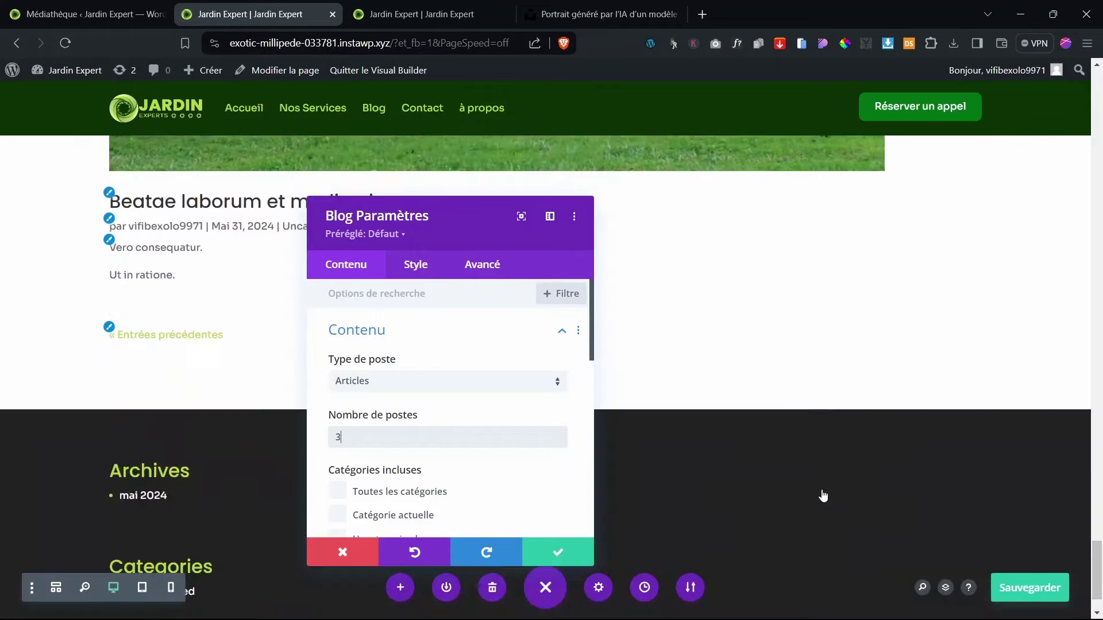
scroll(823, 495, "up", 10)
scroll(823, 495, "down", 3)
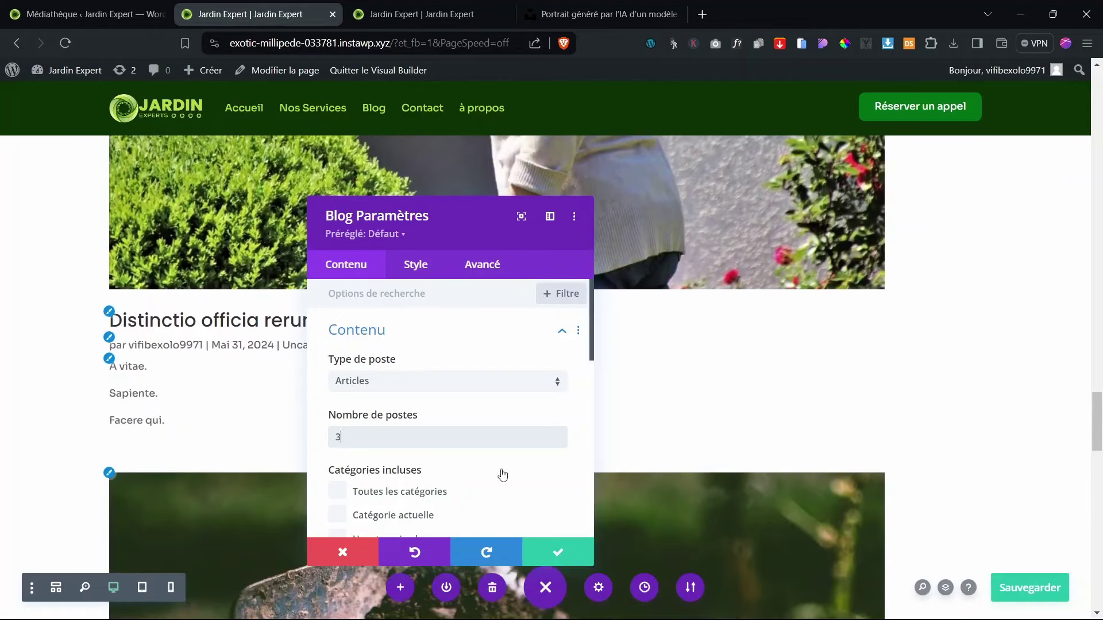
scroll(362, 468, "down", 3)
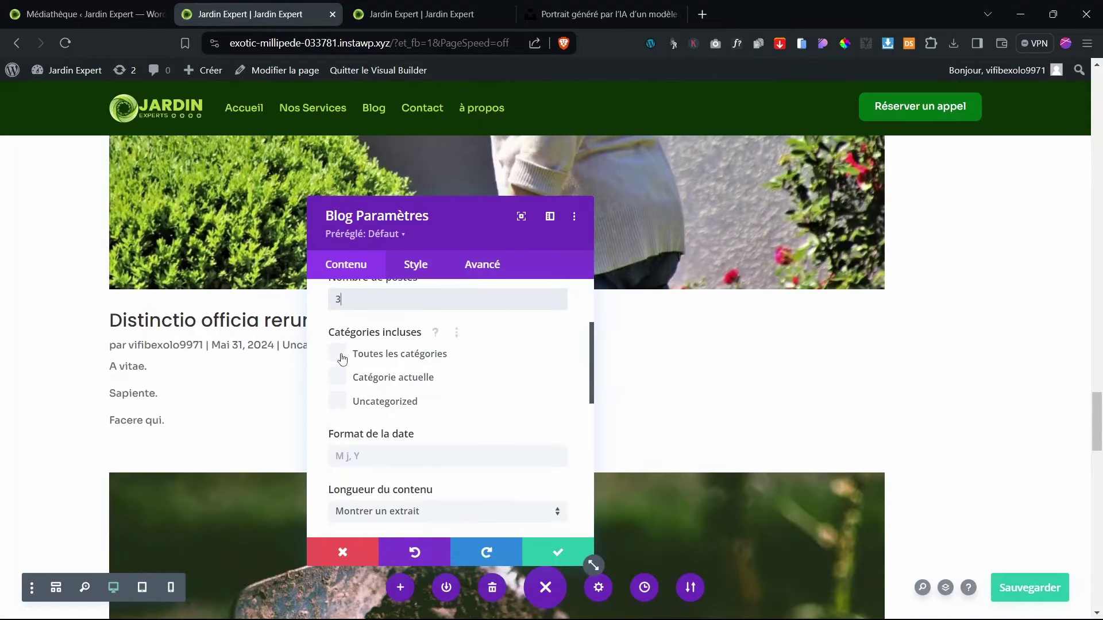
left_click(339, 354)
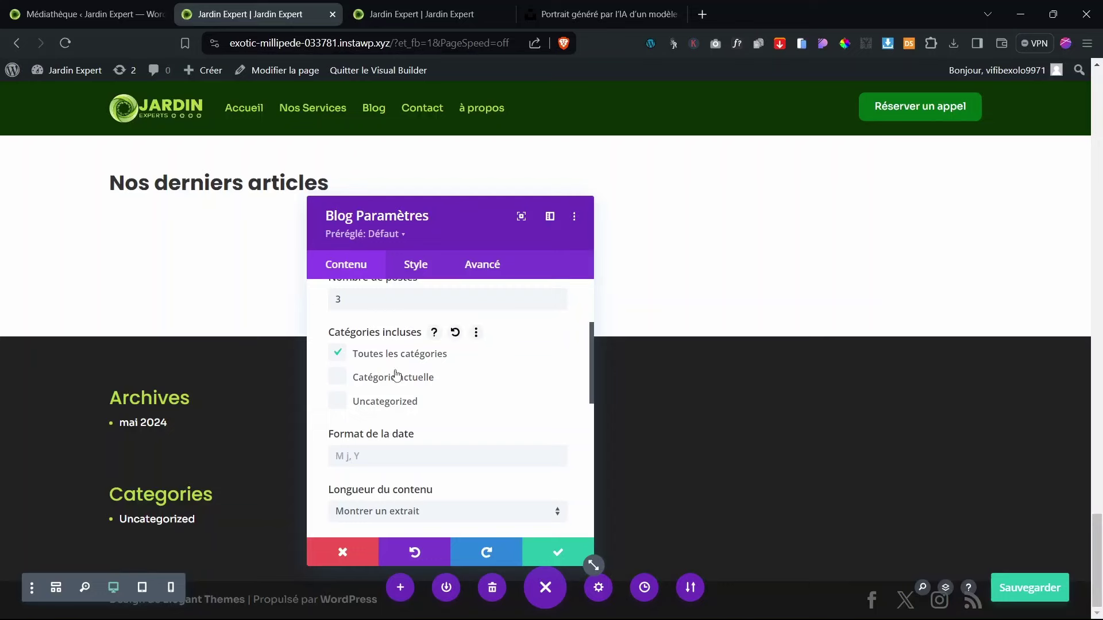
scroll(396, 374, "down", 2)
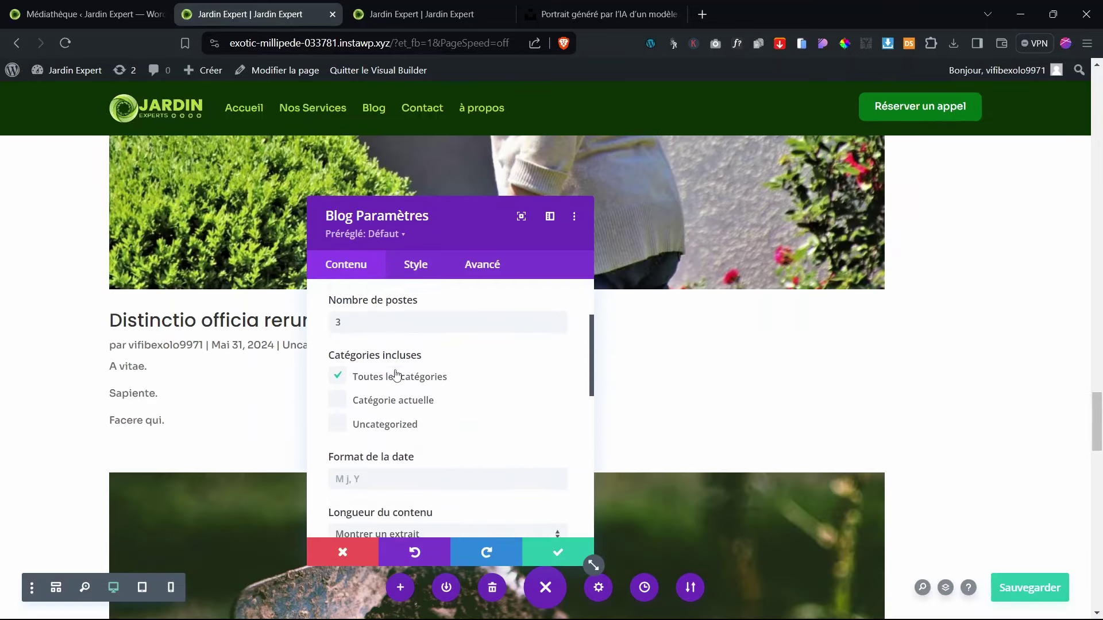
scroll(396, 374, "down", 1)
scroll(396, 375, "down", 3)
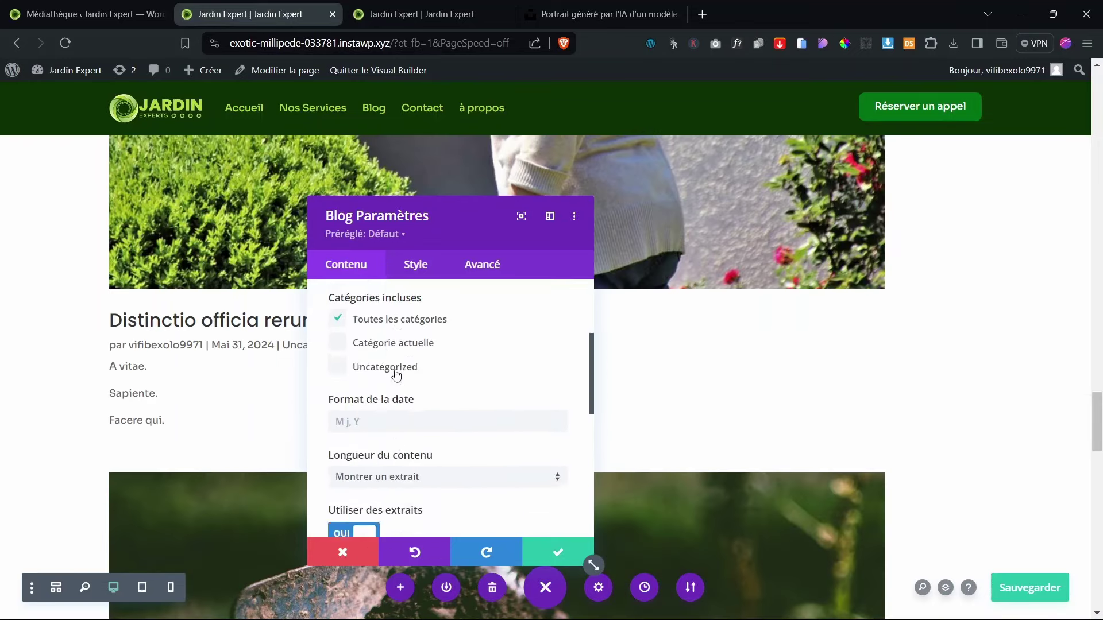
Step: Turn off the author display (Afficher l'auteur) in the Blog module's elements
scroll(396, 375, "down", 5)
left_click(384, 408)
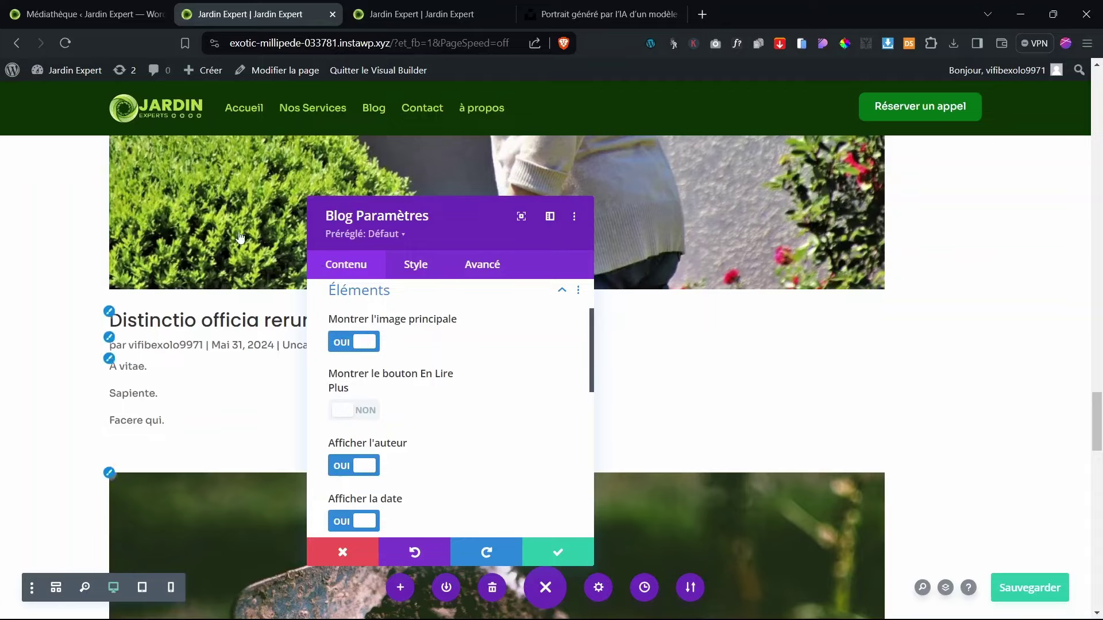
scroll(240, 237, "up", 7)
scroll(240, 237, "down", 6)
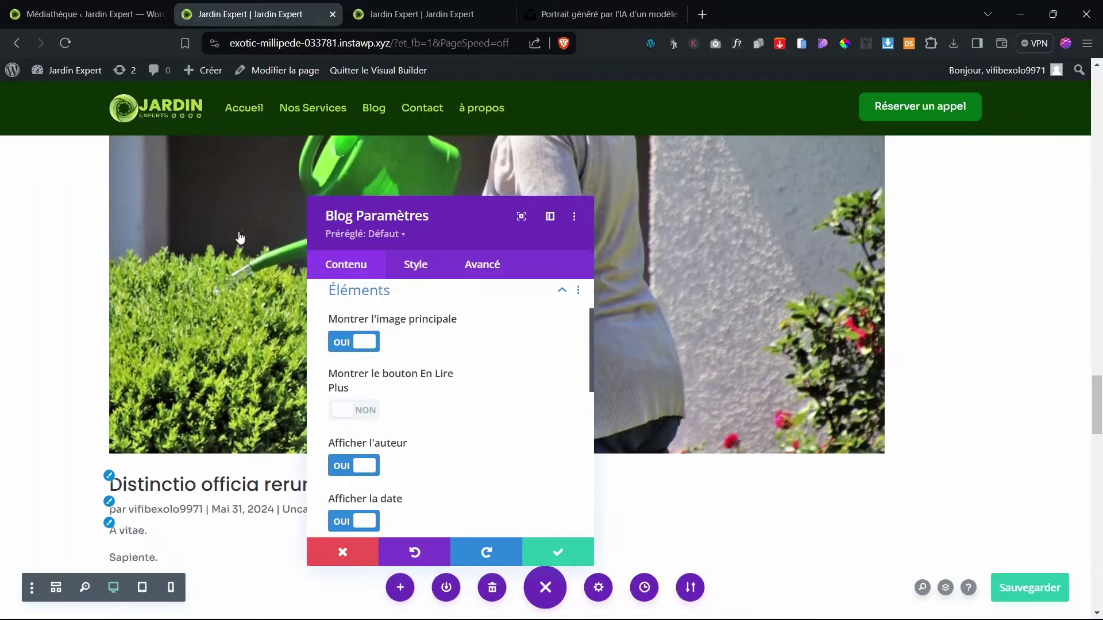
scroll(411, 457, "down", 1)
scroll(411, 458, "down", 3)
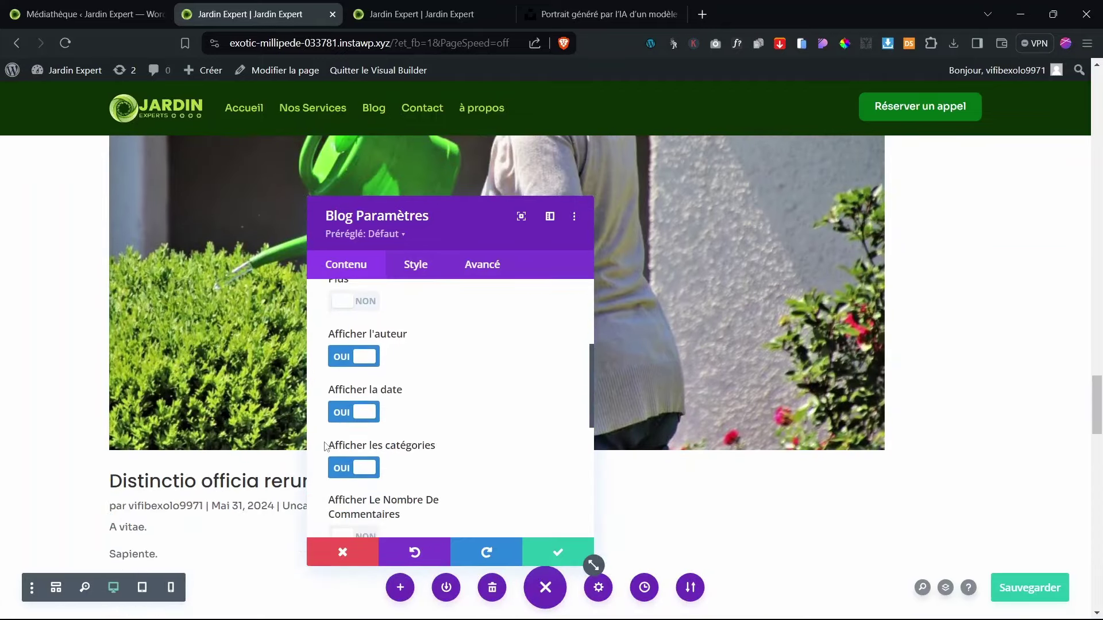
left_click(364, 356)
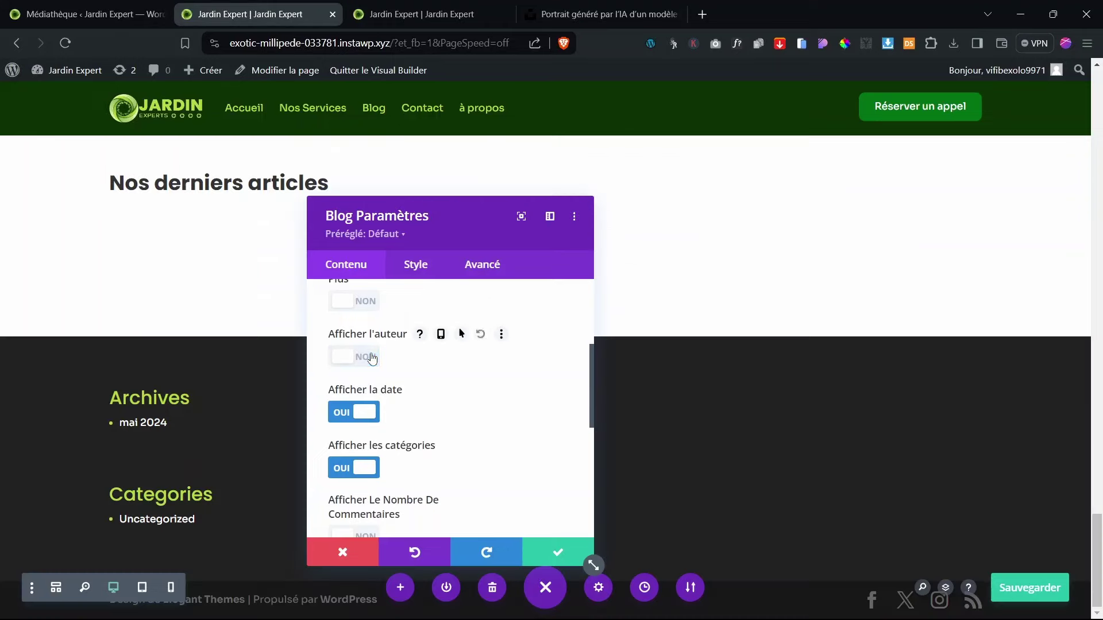
scroll(361, 425, "down", 2)
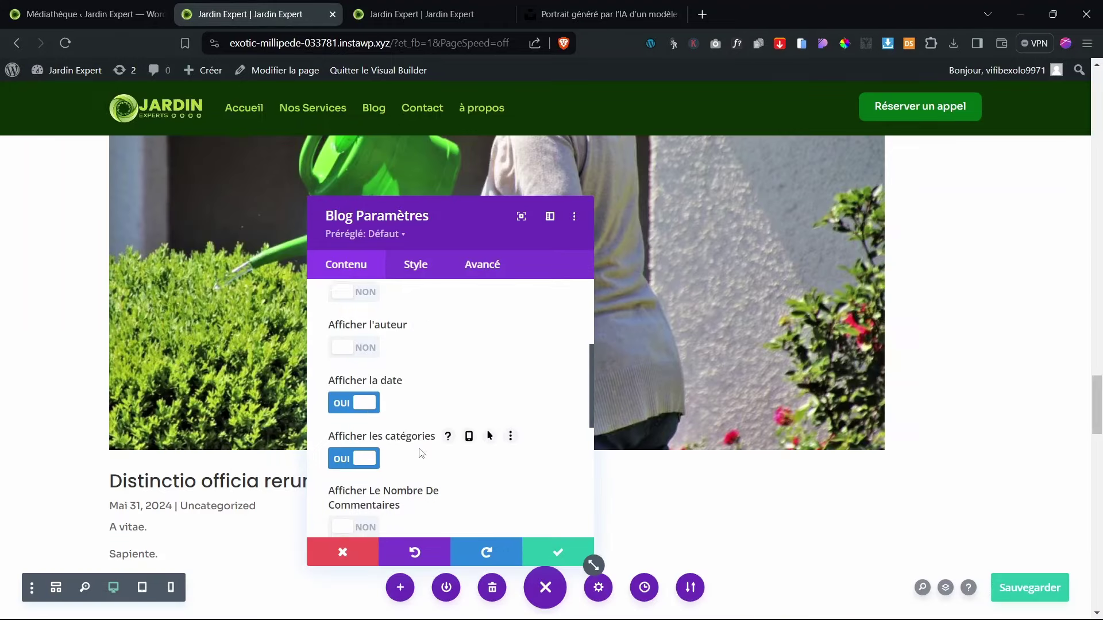
Step: Turn off the pagination display (Afficher la pagination) in the Blog module's elements, keeping the excerpt display on
scroll(376, 455, "down", 2)
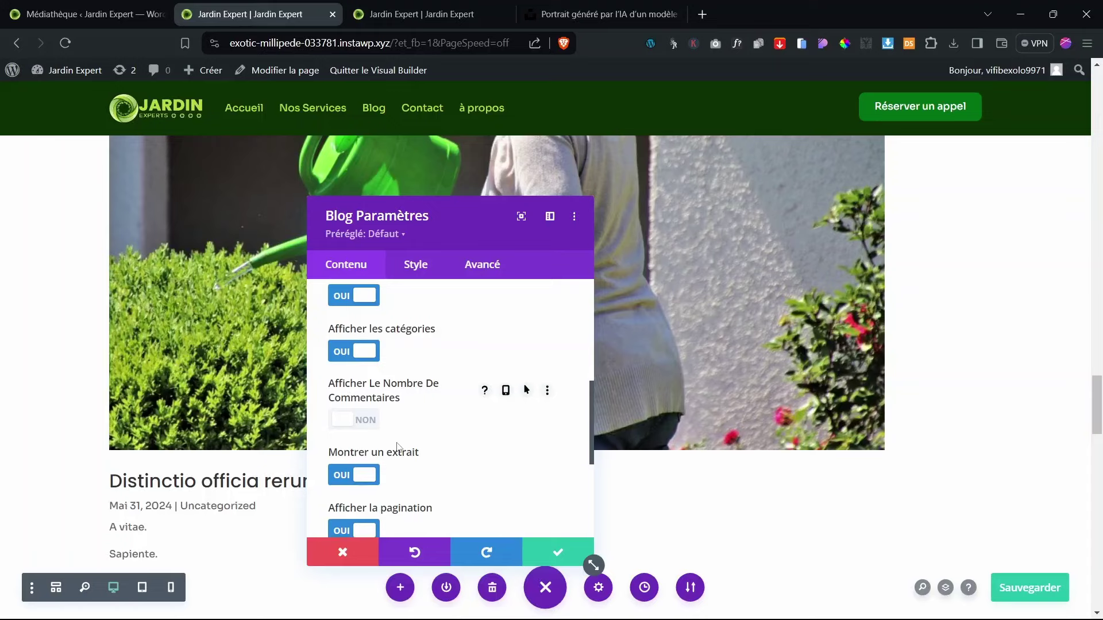
scroll(362, 396, "down", 3)
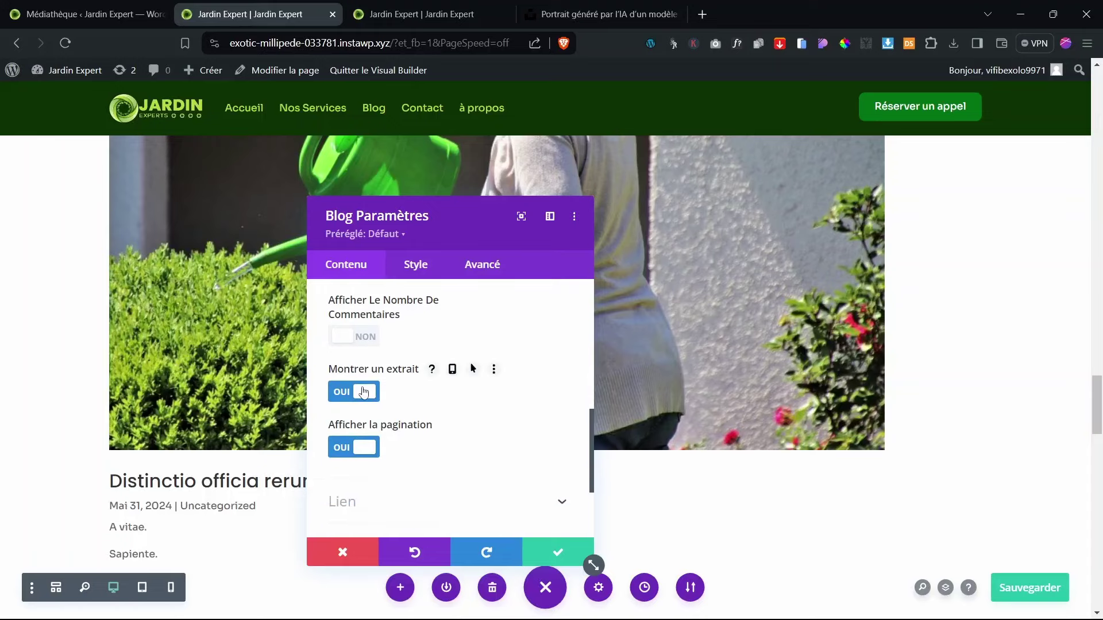
left_click(363, 392)
left_click(364, 391)
scroll(405, 416, "down", 1)
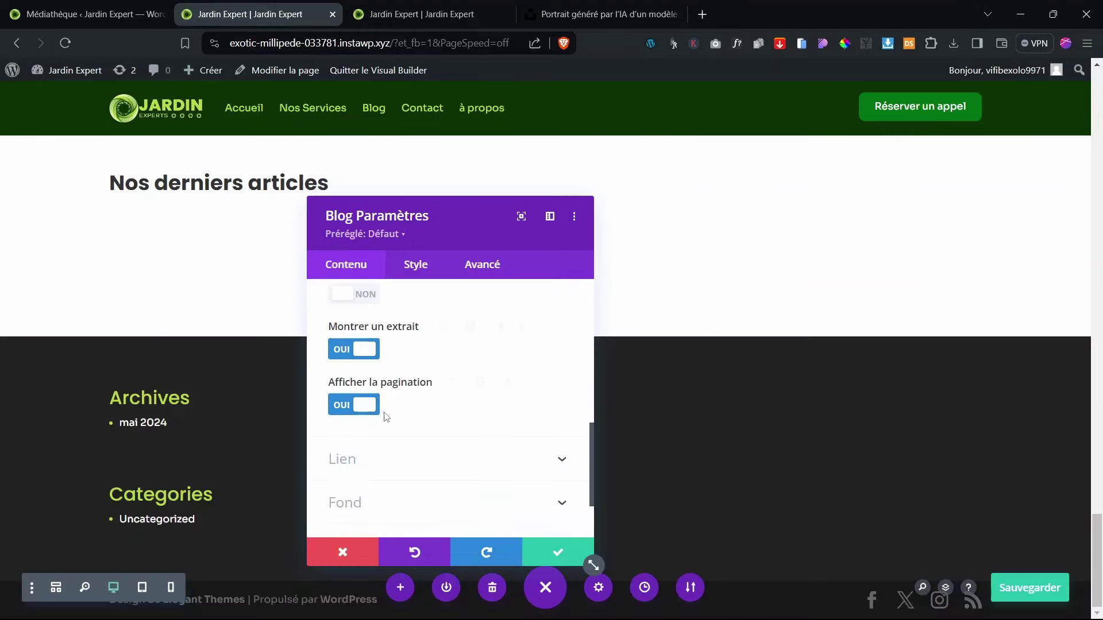
left_click(354, 405)
scroll(459, 402, "down", 1)
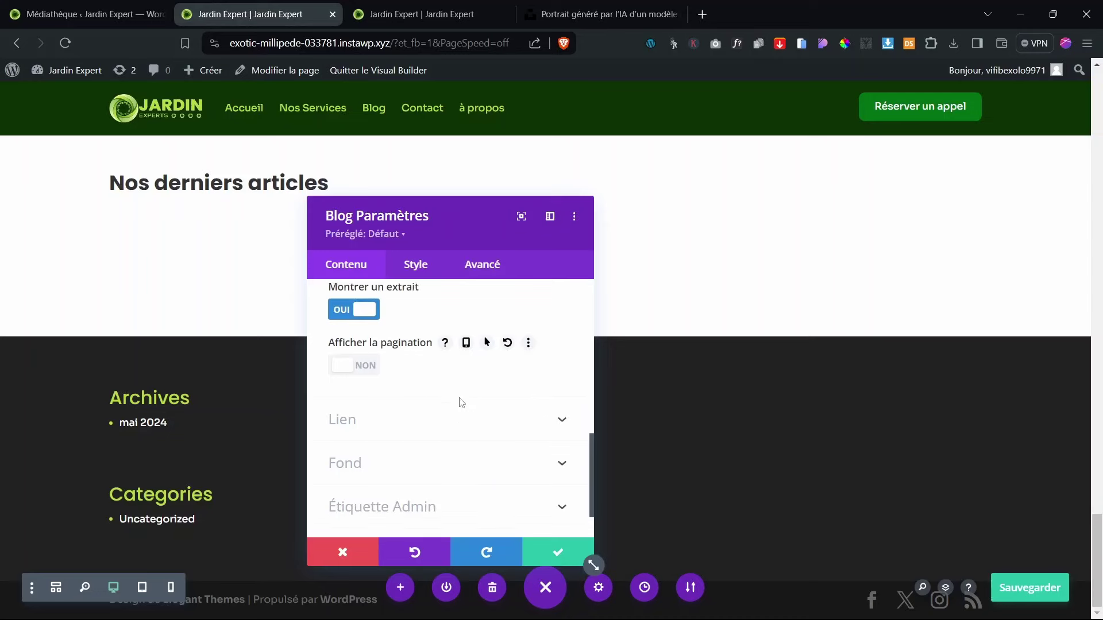
scroll(460, 402, "down", 1)
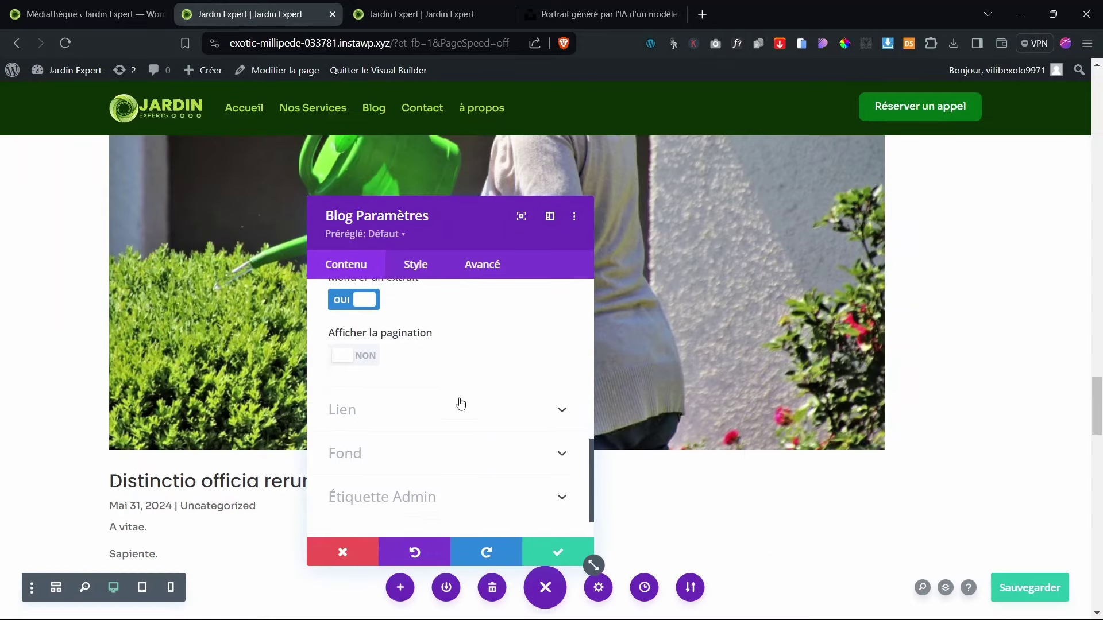
left_click(397, 413)
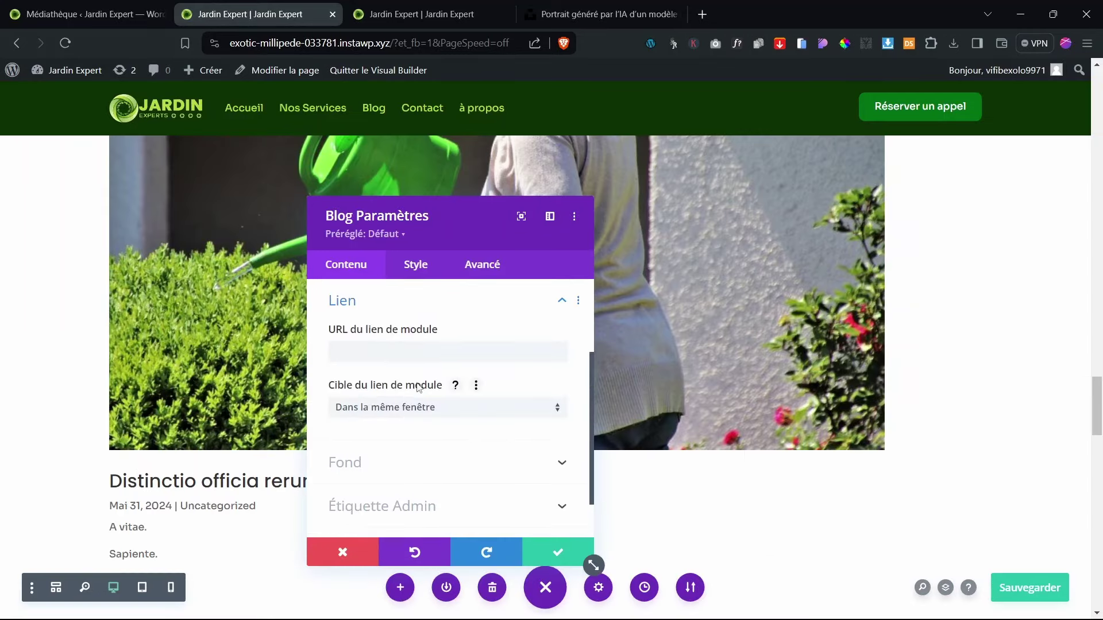
left_click(390, 354)
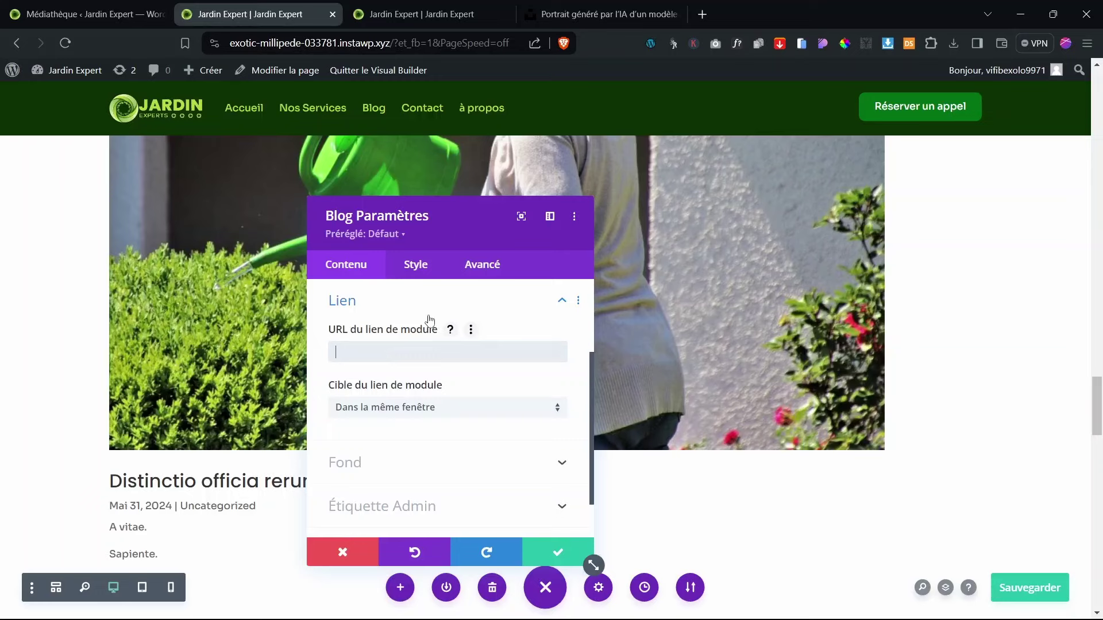
scroll(361, 377, "down", 1)
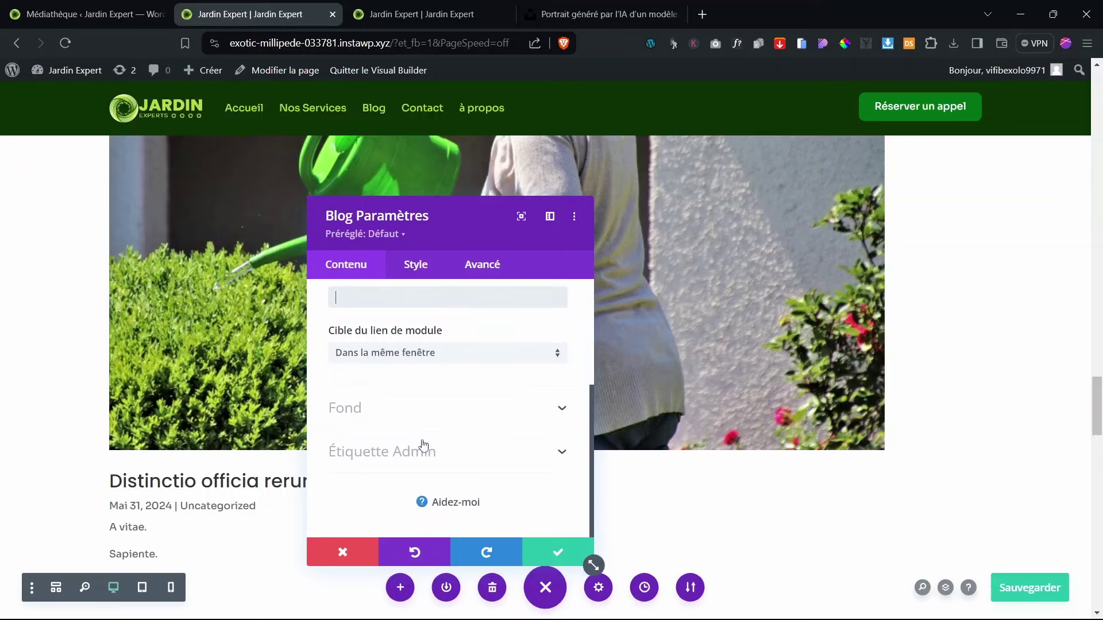
scroll(366, 430, "up", 3)
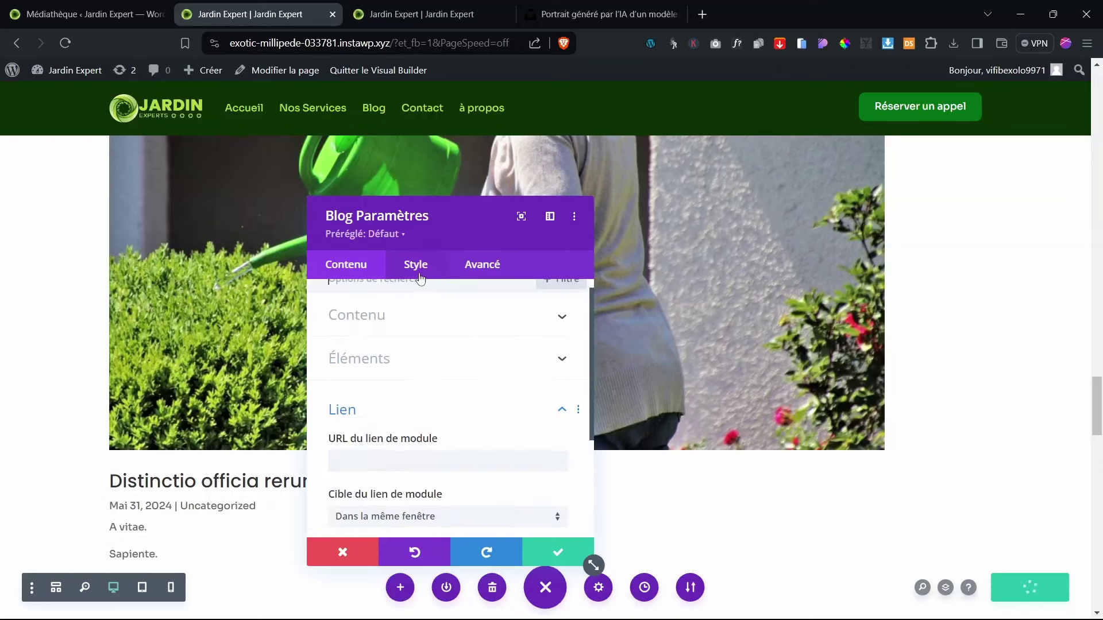
Step: Change the Blog module's layout (Modèle) to Grille
left_click(416, 265)
left_click(379, 345)
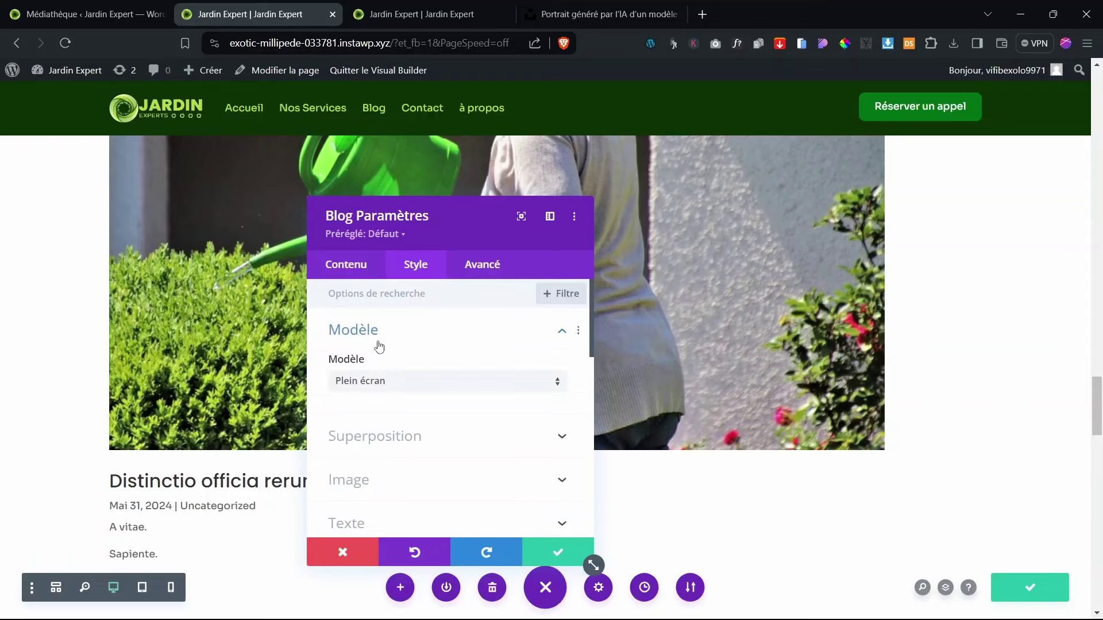
left_click(379, 385)
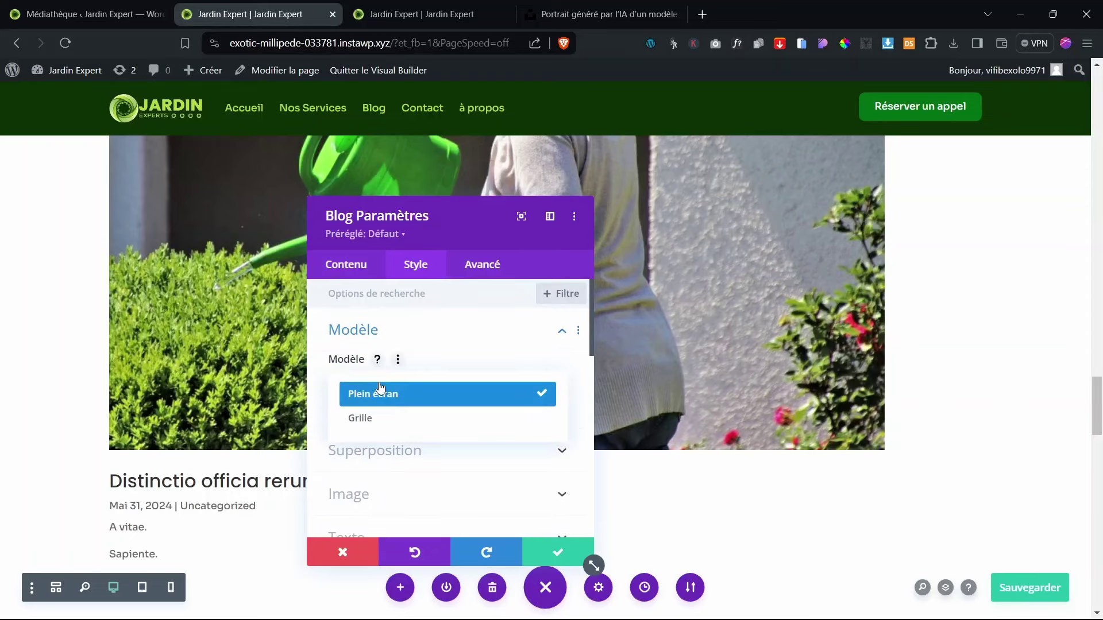
left_click(376, 417)
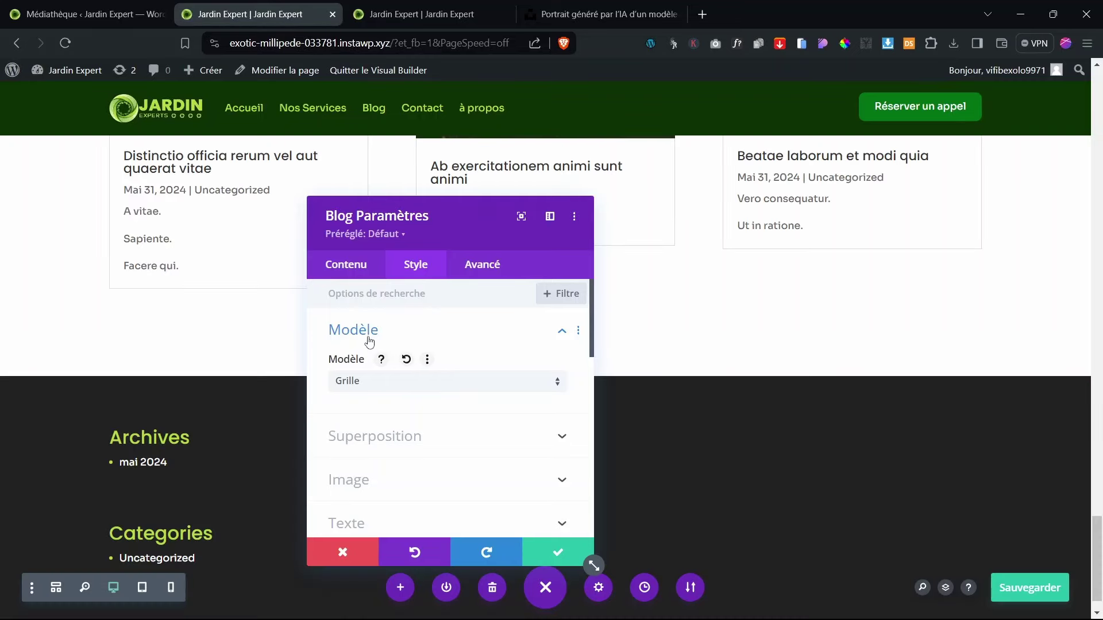
left_click(368, 339)
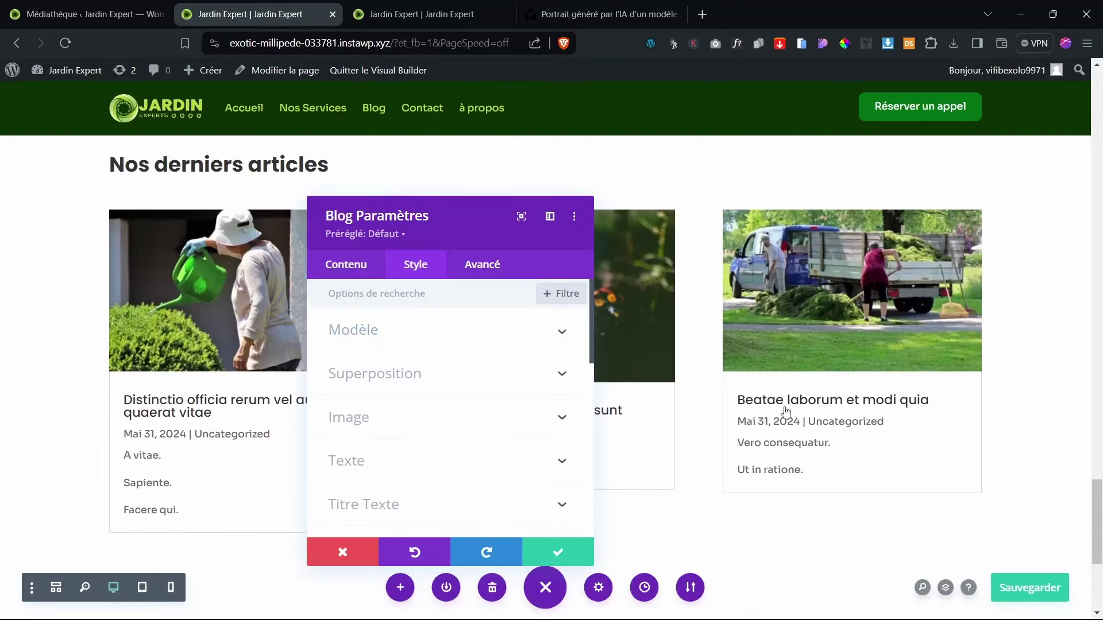
Step: Round all four corners of the Blog module's post images to 10px
left_click_drag(374, 211, 612, 196)
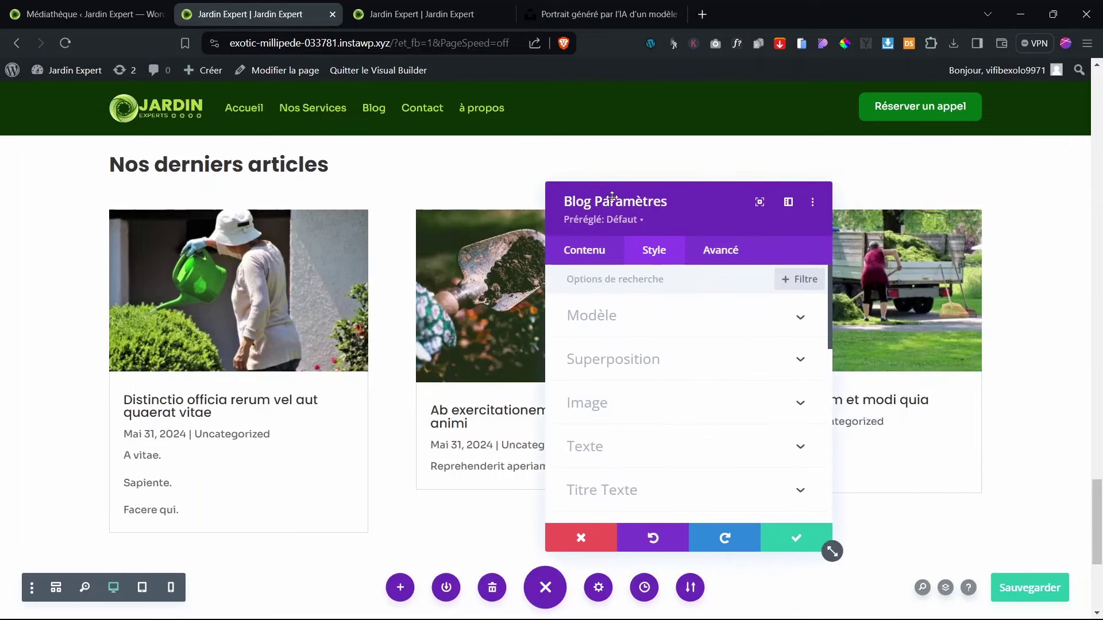
left_click(616, 331)
left_click(616, 331)
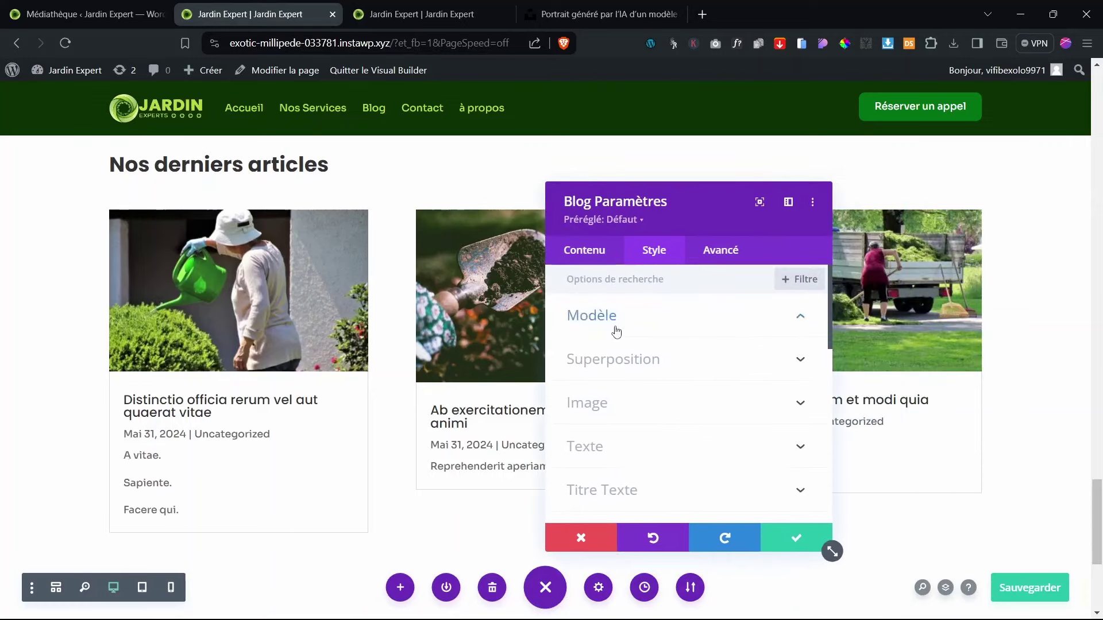
left_click(622, 362)
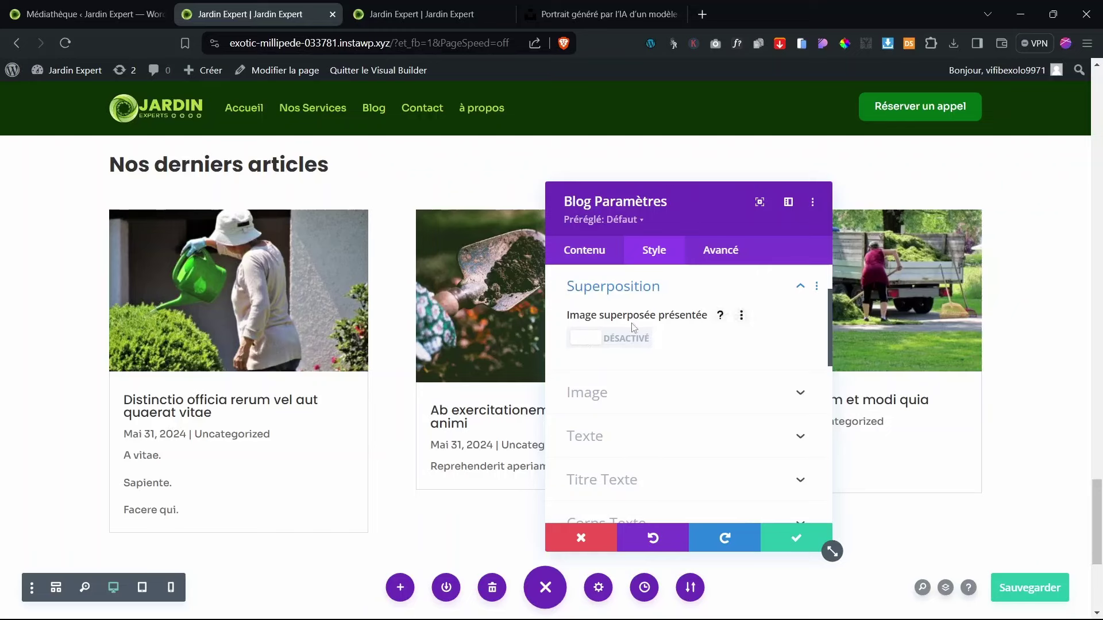
left_click(592, 390)
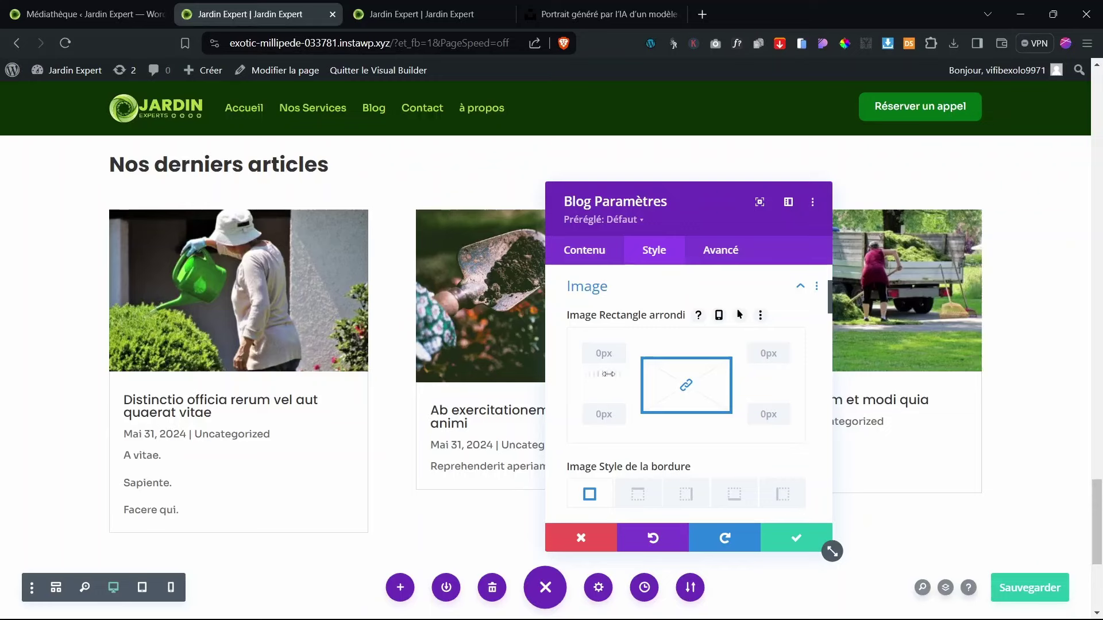
mouse_move(614, 374)
left_mouse_down()
mouse_move(627, 374)
mouse_move(617, 374)
left_mouse_up()
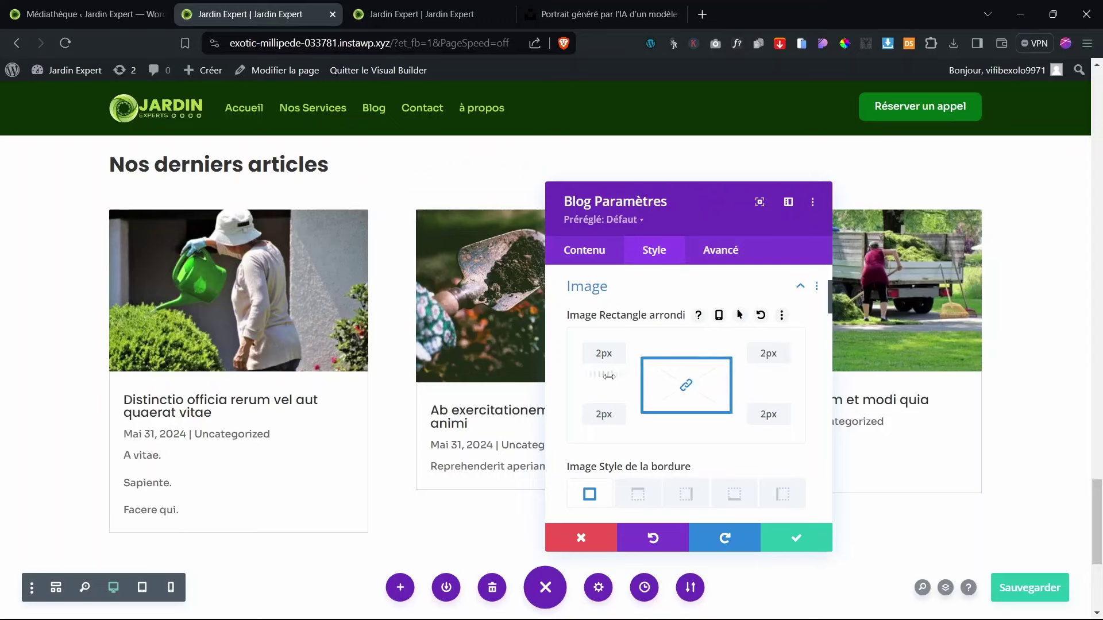
left_click_drag(612, 375, 611, 375)
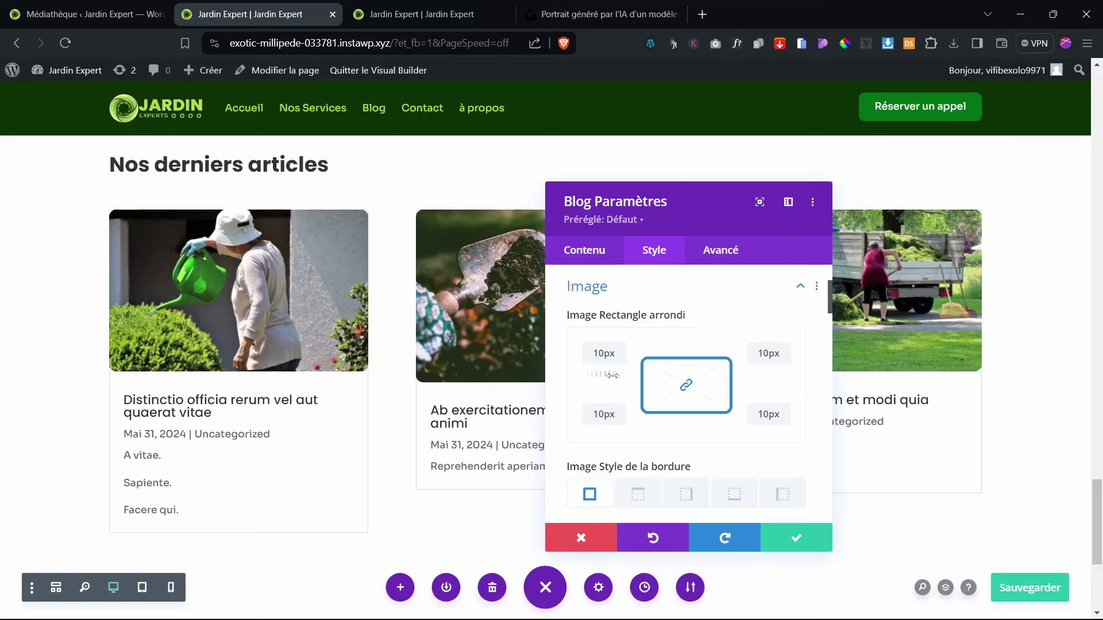
Step: Set the text size of the Blog module's post titles (Titre Texte) to 16px
scroll(619, 418, "down", 3)
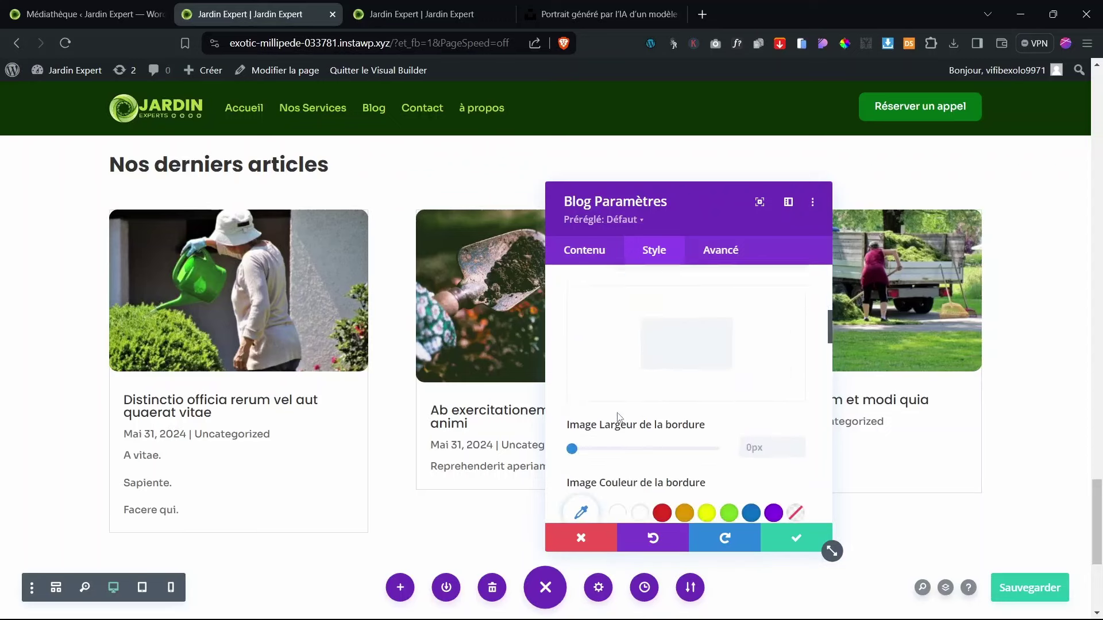
scroll(618, 418, "down", 10)
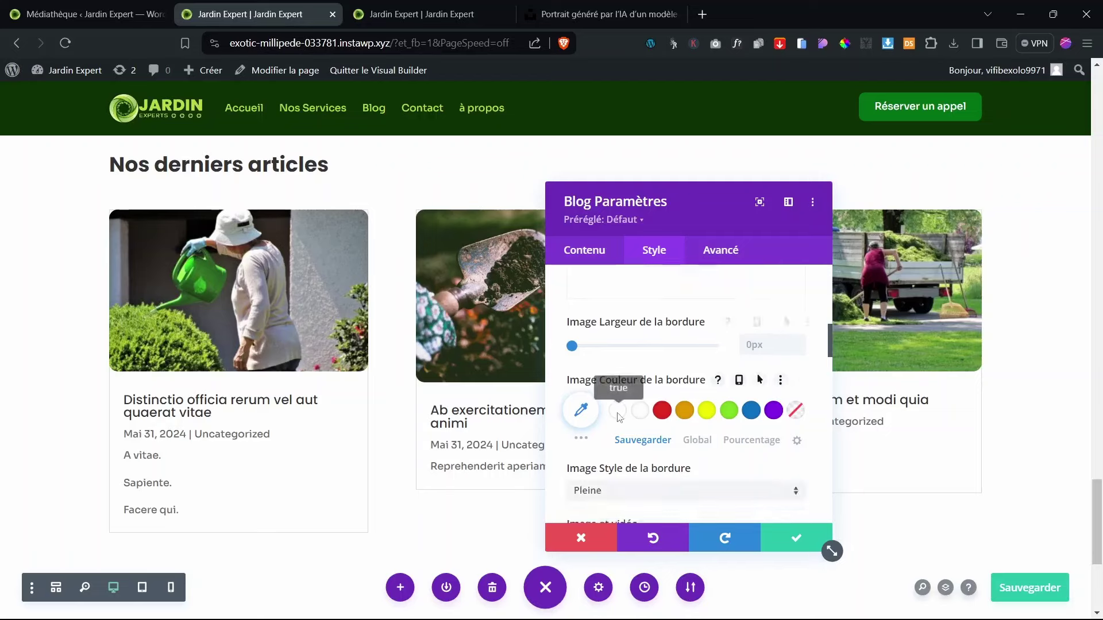
scroll(619, 417, "down", 10)
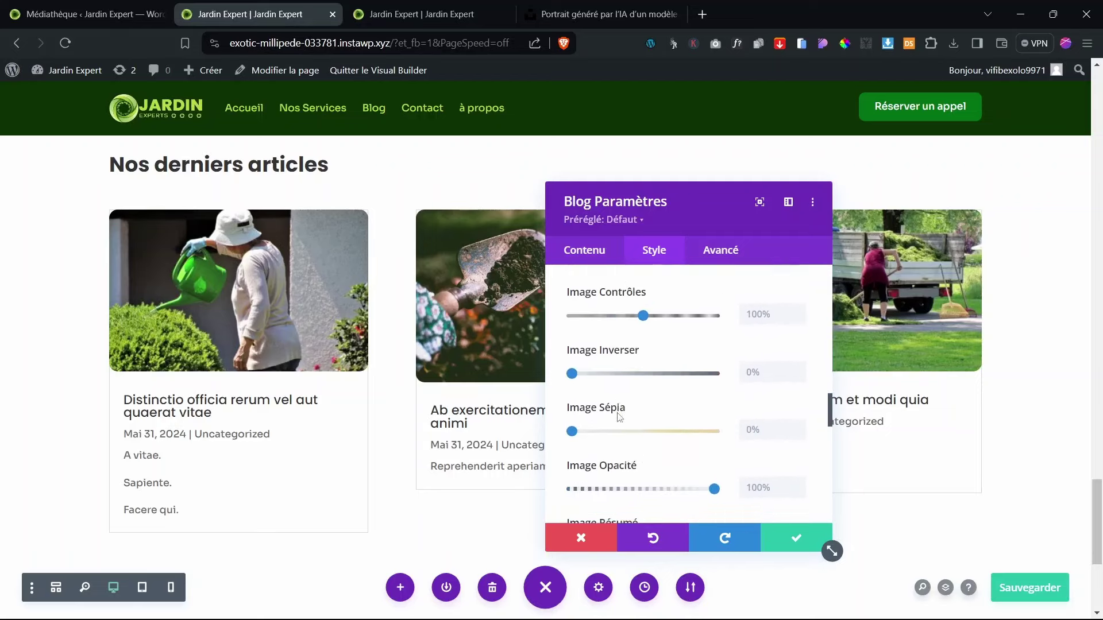
scroll(619, 417, "up", 1)
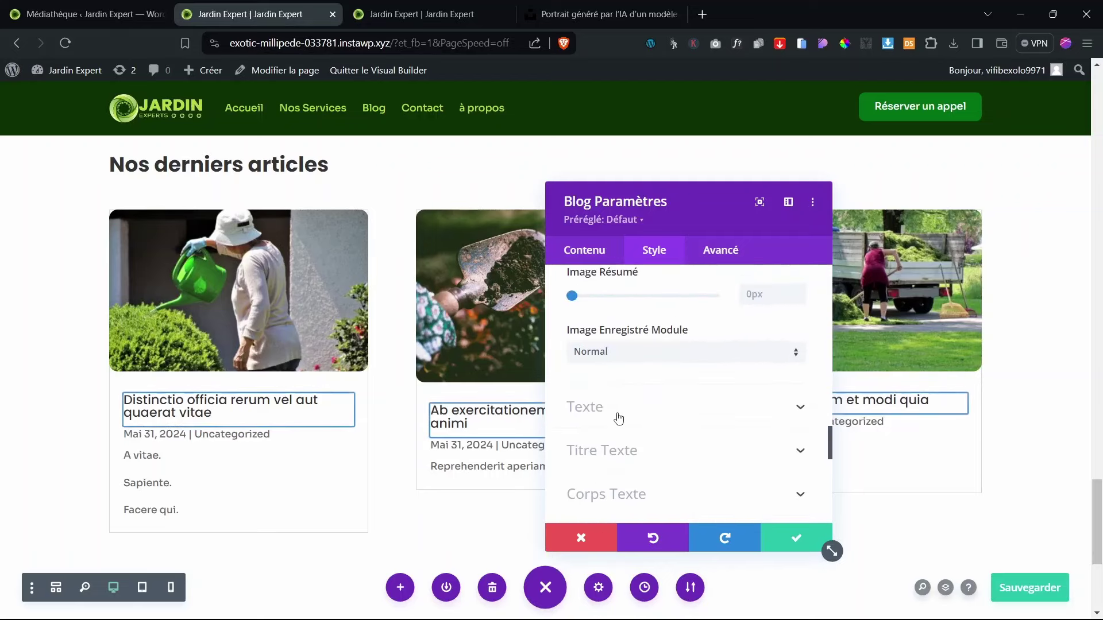
scroll(618, 418, "down", 3)
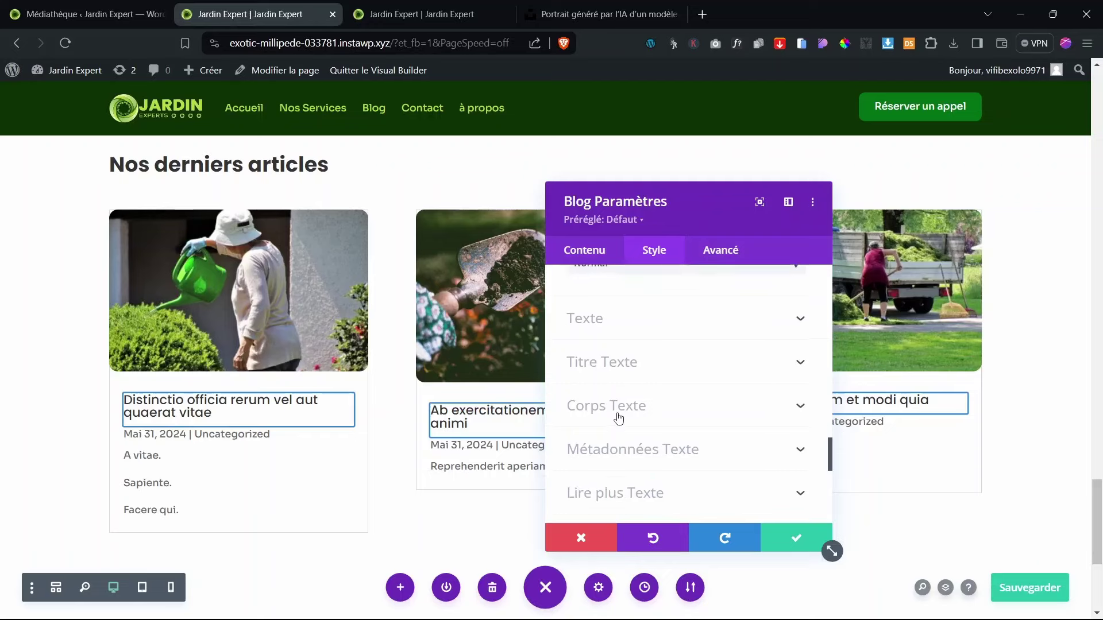
scroll(610, 359, "up", 1)
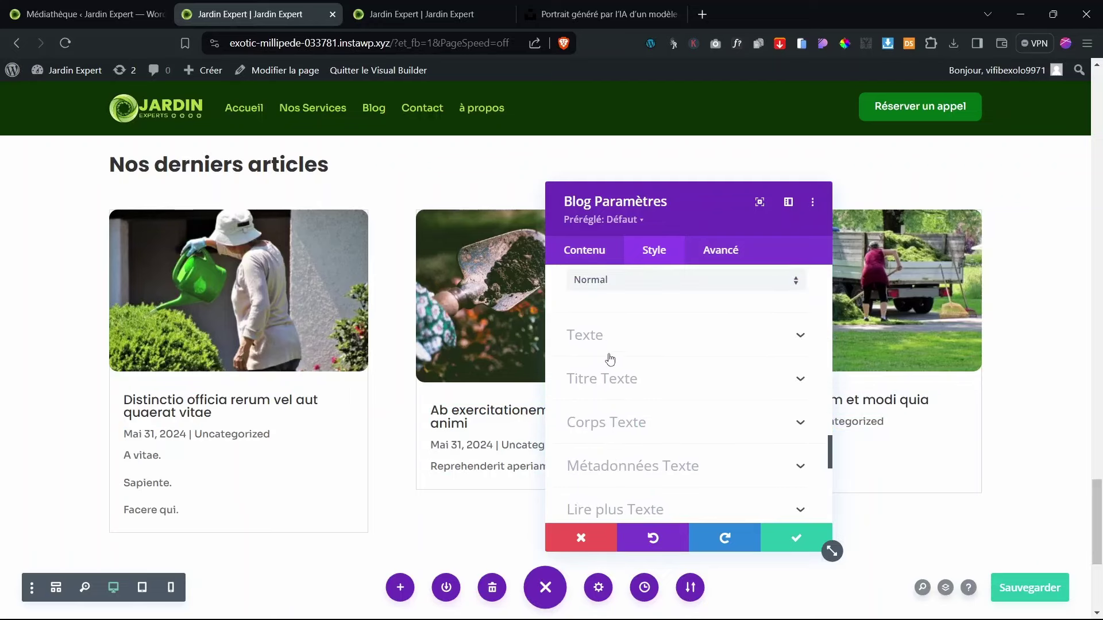
left_click(606, 389)
scroll(631, 429, "down", 4)
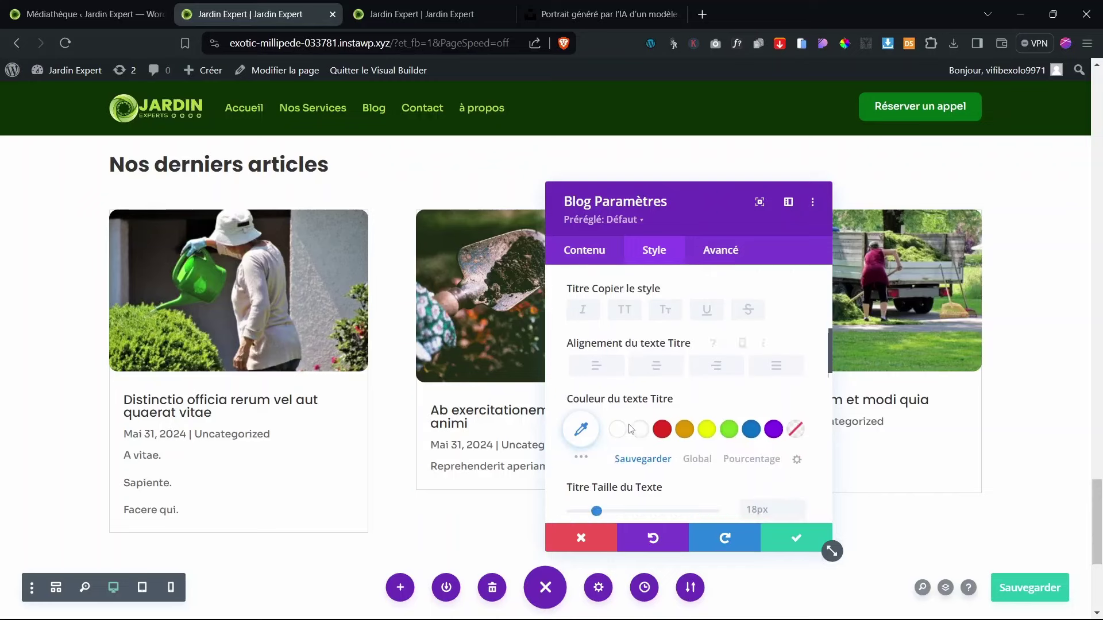
scroll(630, 429, "down", 3)
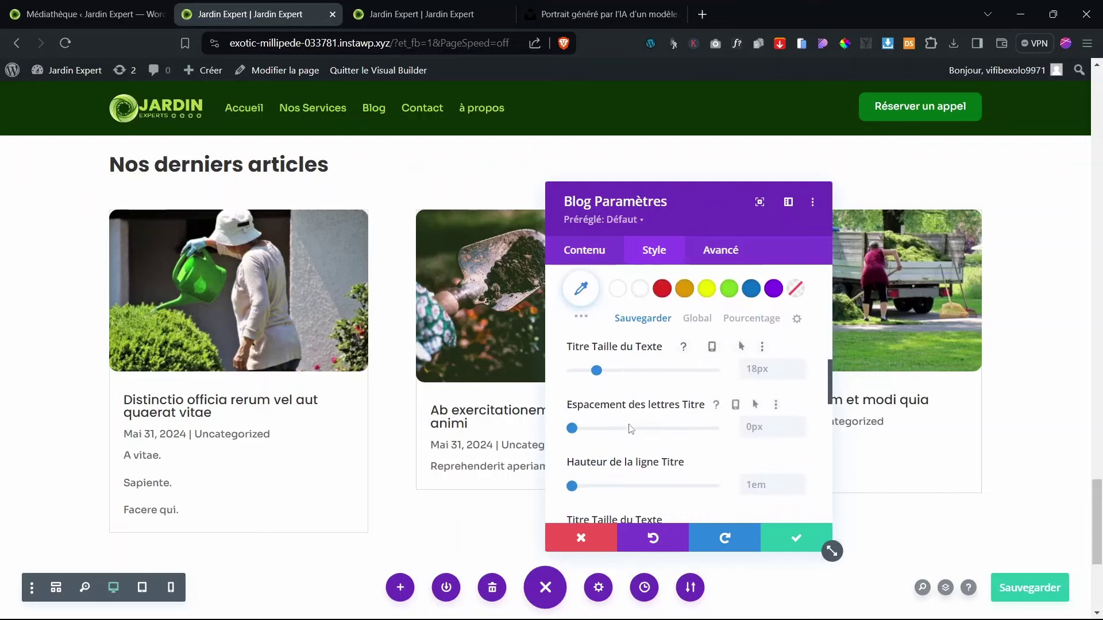
scroll(630, 429, "down", 1)
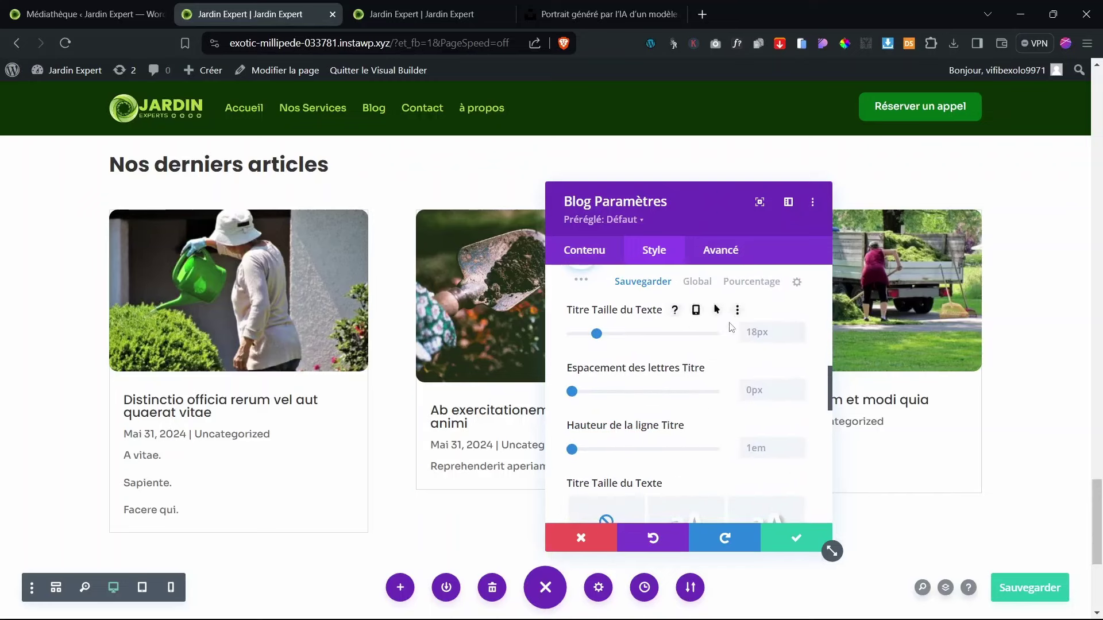
double_click(800, 338)
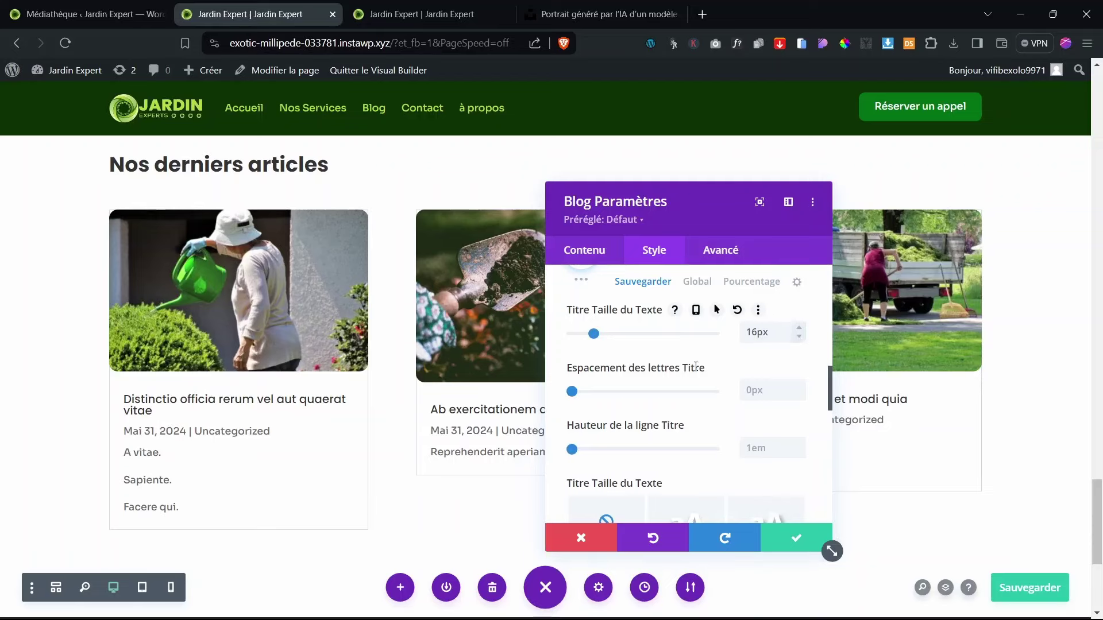
Step: Set the line height of the Blog module's post titles to 1.3em
scroll(574, 356, "down", 2)
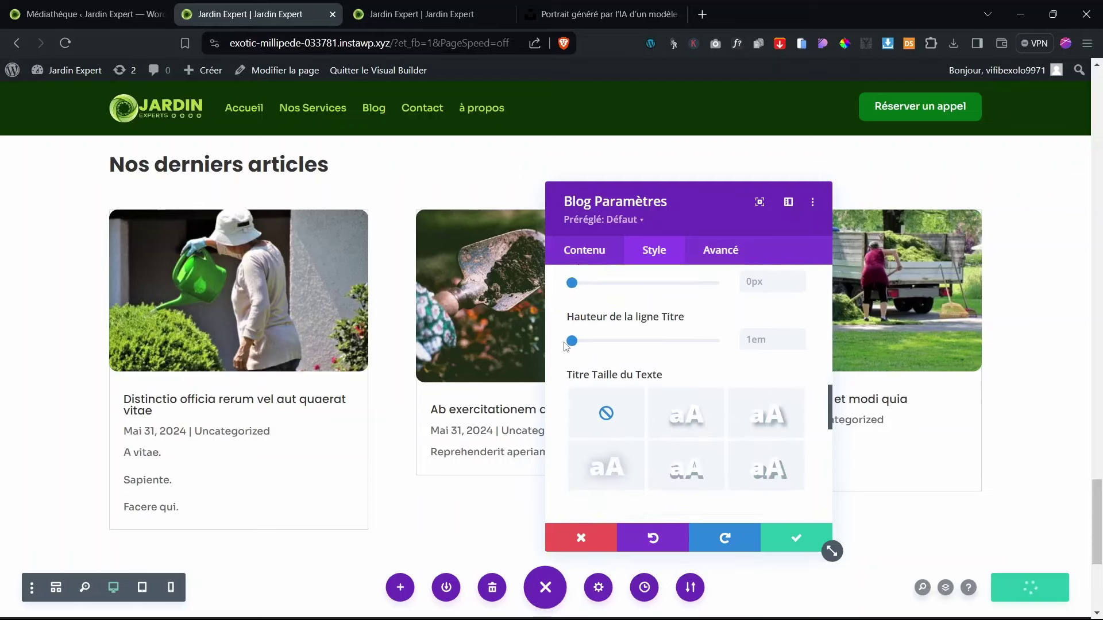
left_click(596, 345)
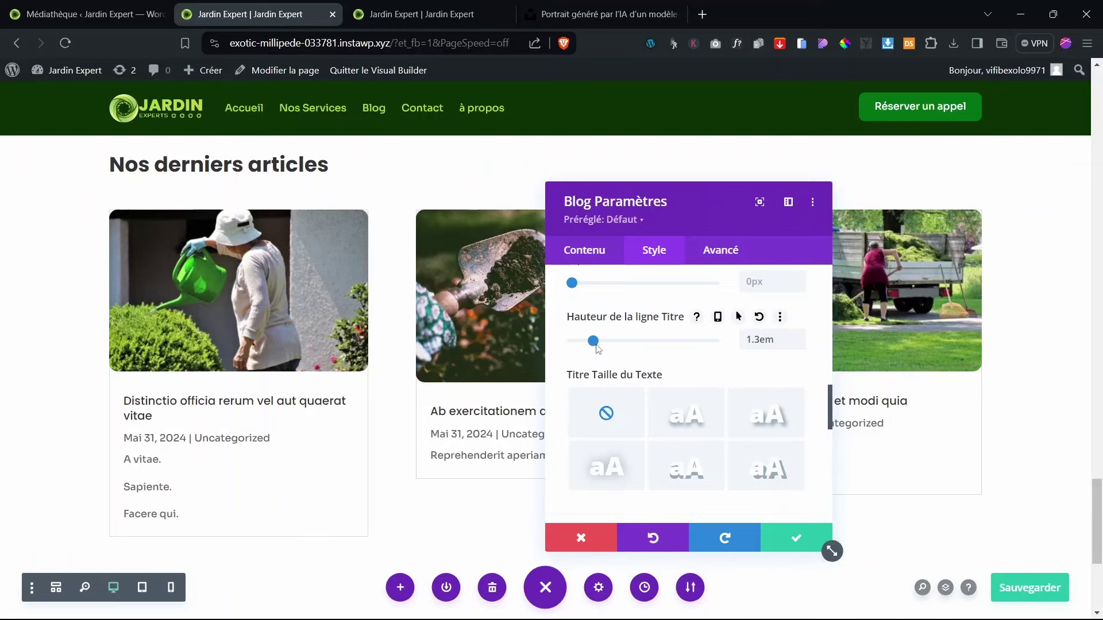
scroll(668, 341, "up", 3)
scroll(668, 342, "down", 5)
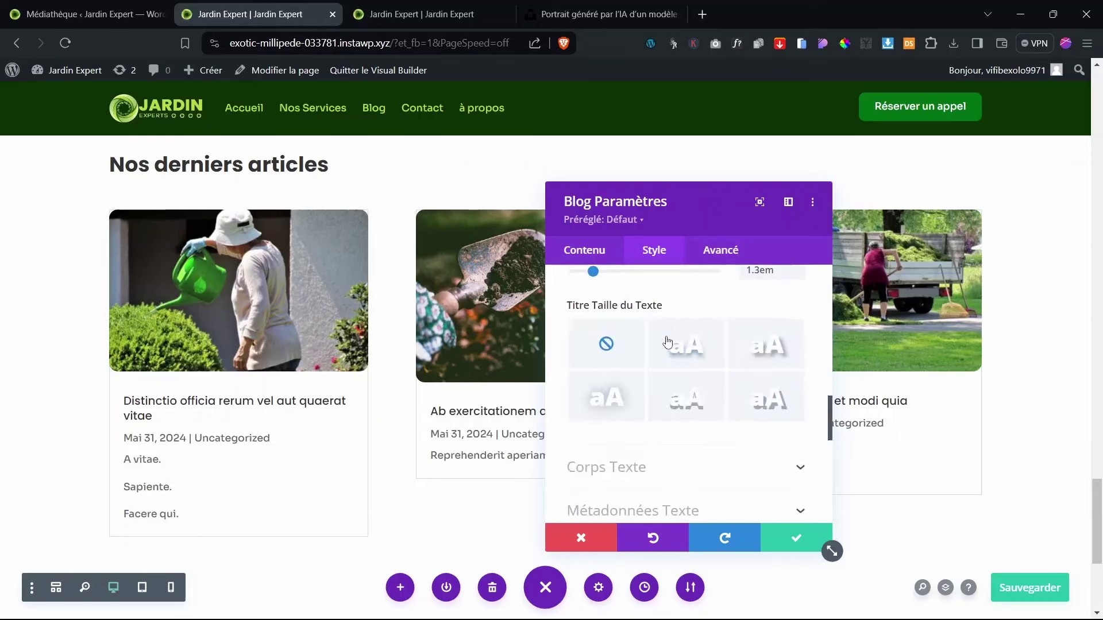
Step: Set the text size of the Blog module's post metadata (Métadonnées Texte) to 10px
scroll(668, 341, "down", 2)
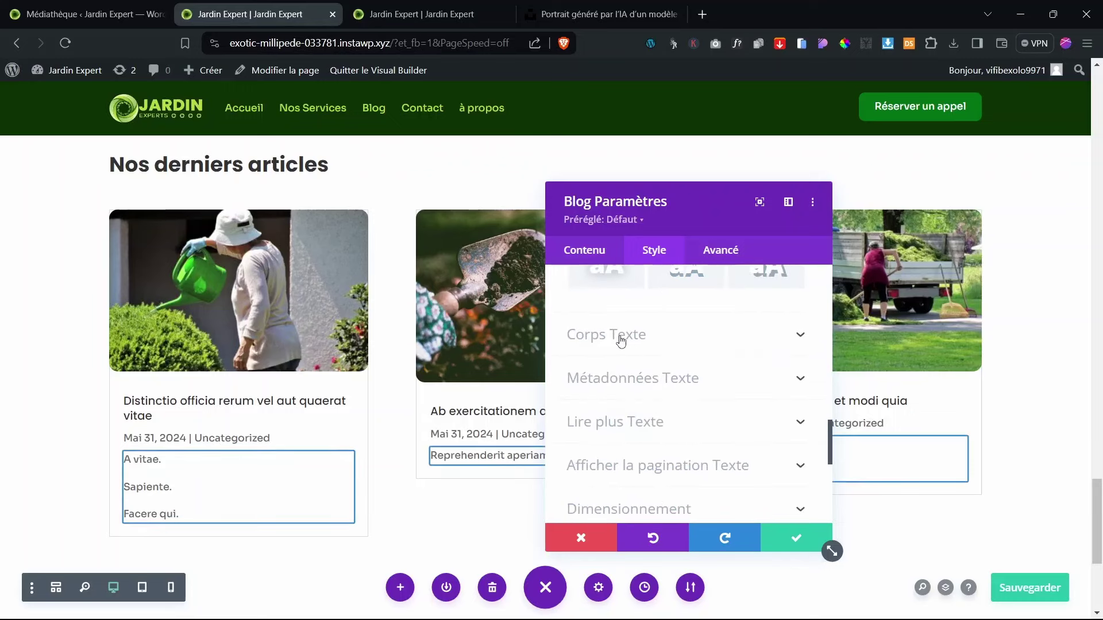
left_click(626, 378)
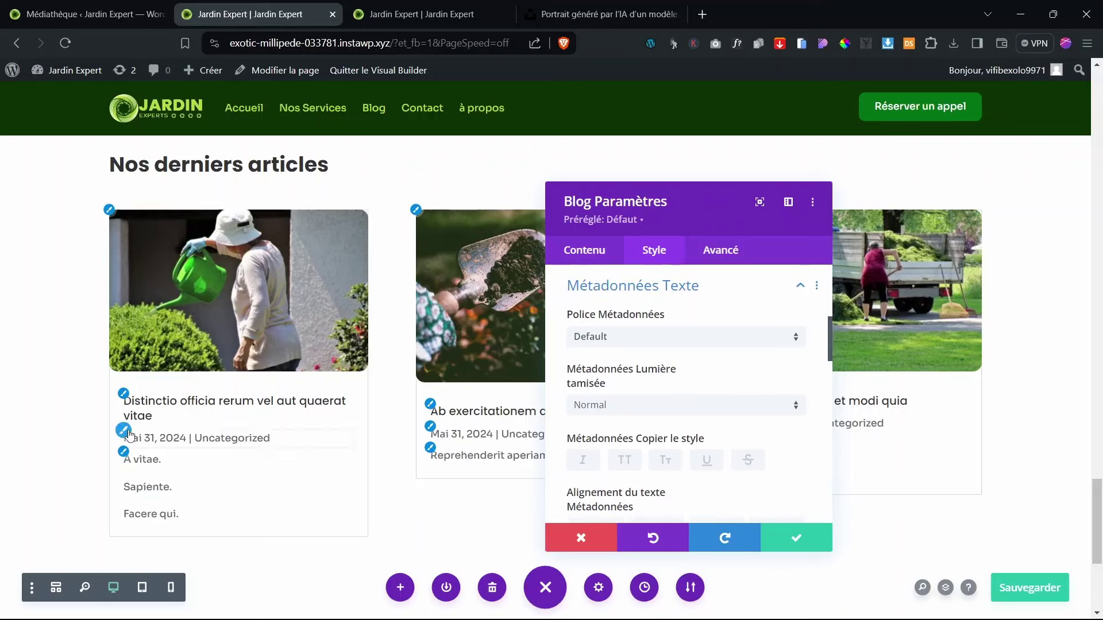
scroll(719, 376, "down", 5)
scroll(715, 378, "down", 4)
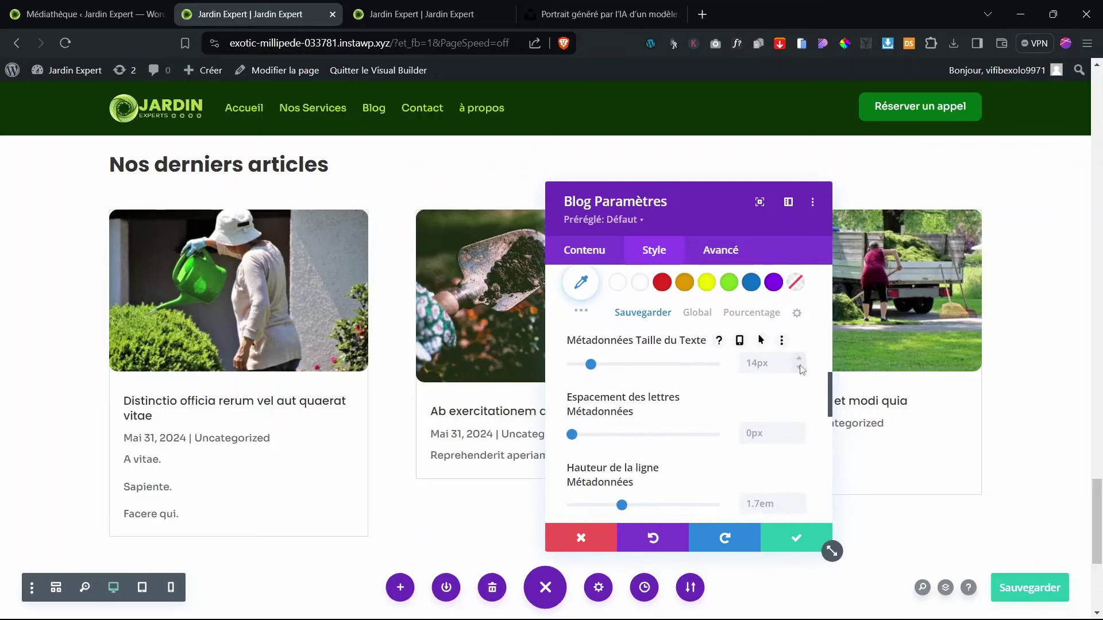
left_click(799, 368)
left_click(799, 368)
left_click(798, 368)
left_click(798, 368)
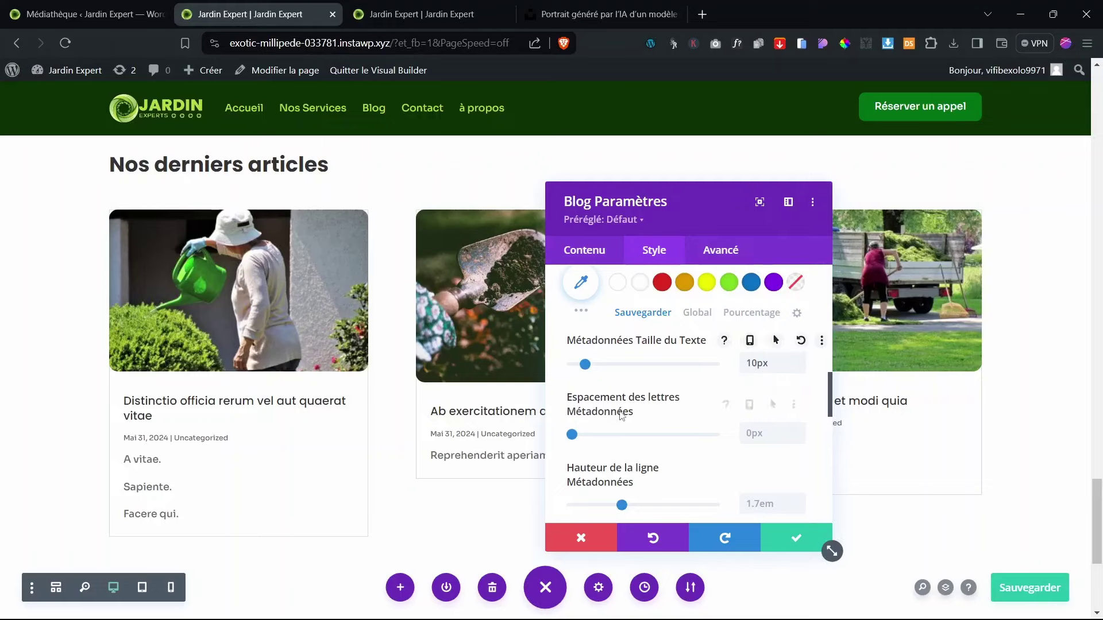
Step: Turn off Utiliser des extraits for the Blog module, set its excerpt length to 180, and save the module's settings
scroll(649, 402, "down", 5)
scroll(642, 426, "down", 1)
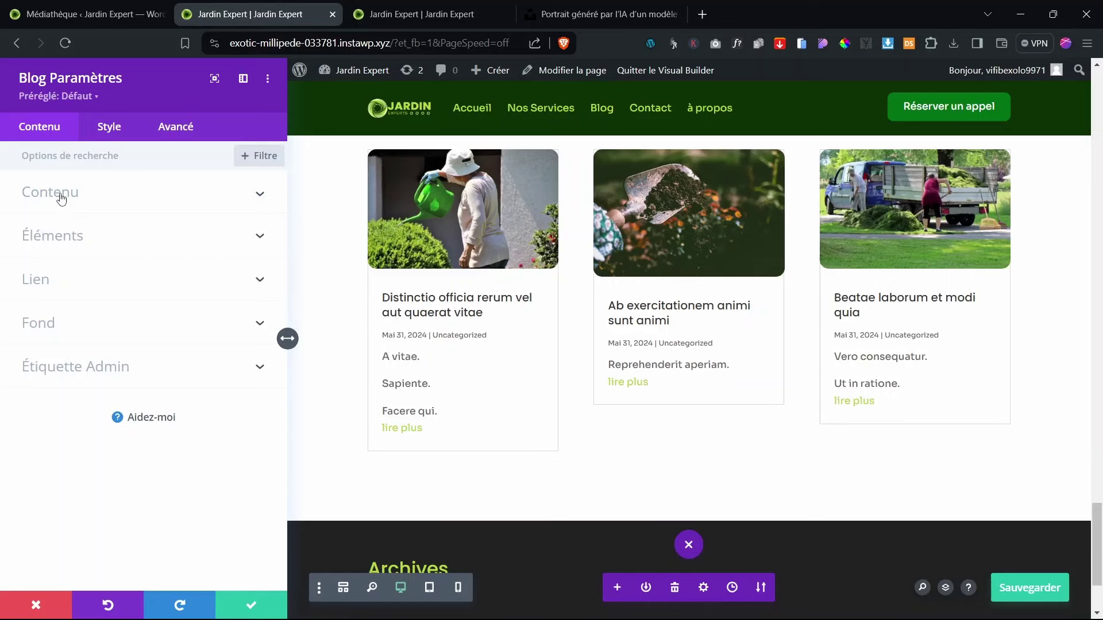
left_click(61, 199)
scroll(93, 302, "down", 5)
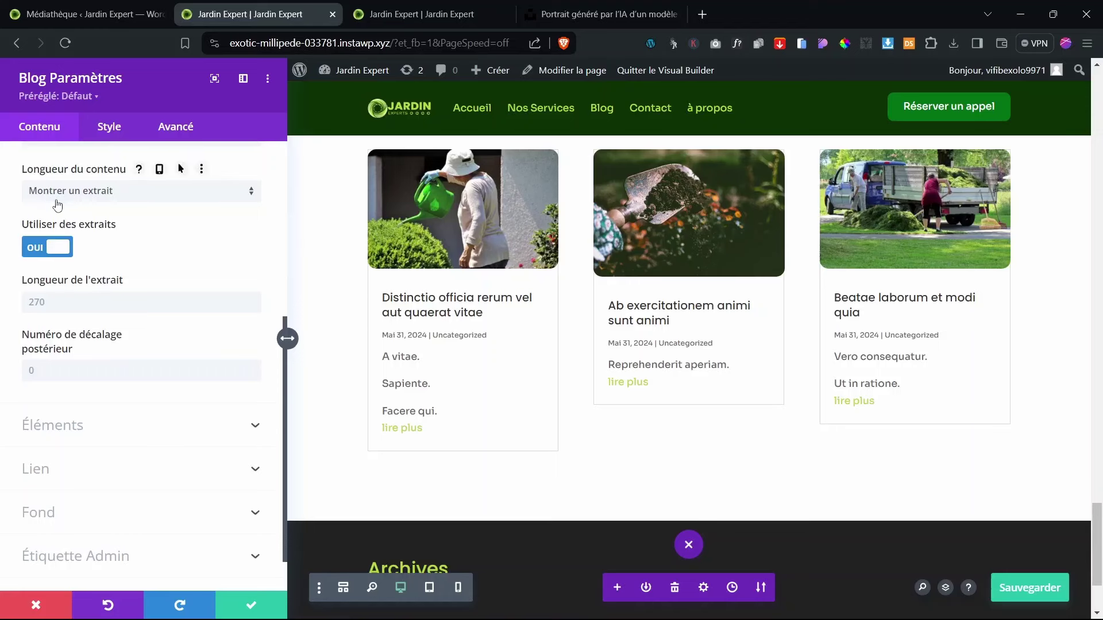
left_click(48, 253)
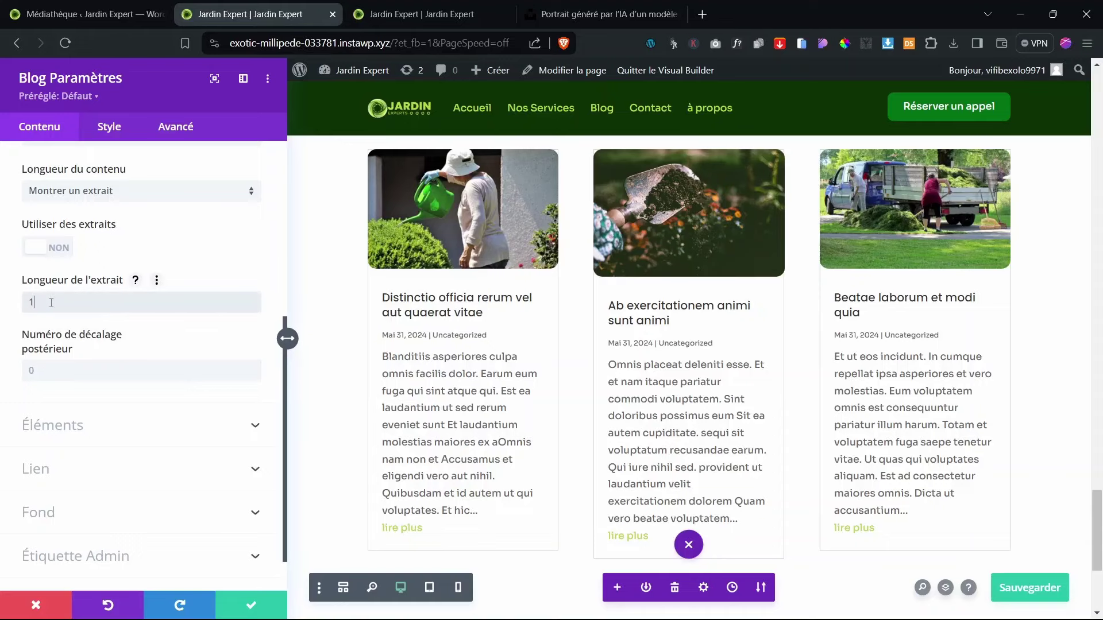
type("80")
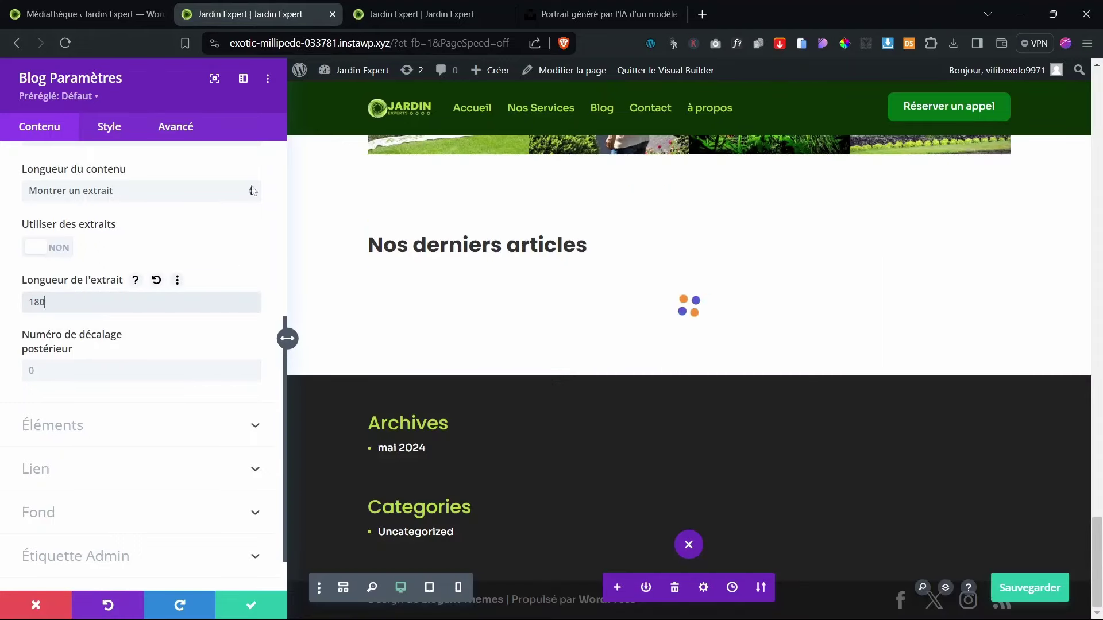
left_click(243, 78)
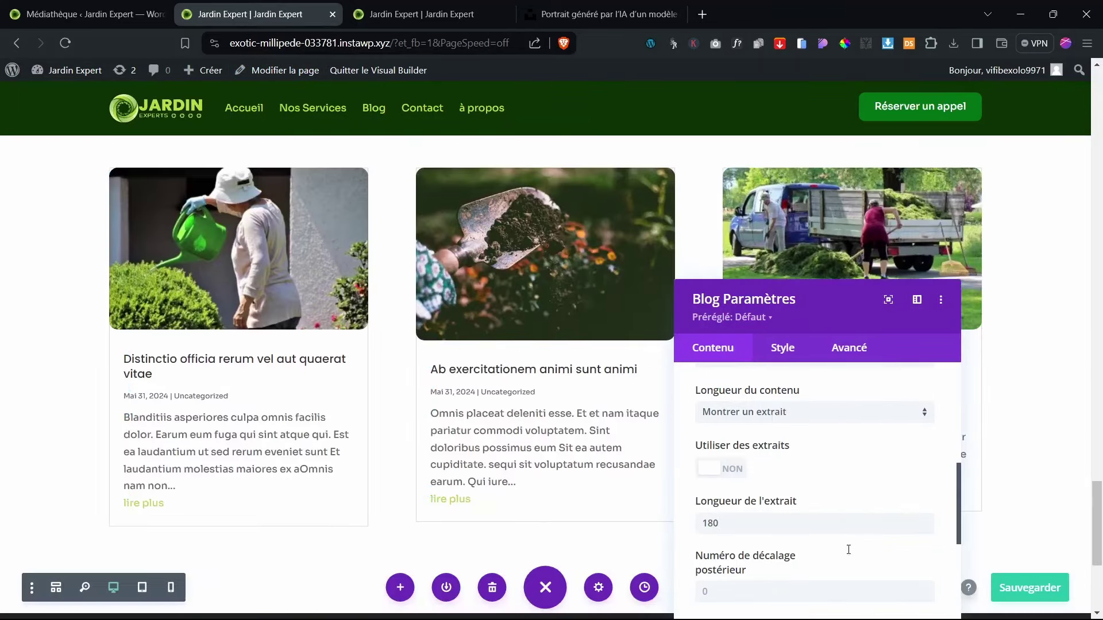
left_click_drag(813, 297, 763, 196)
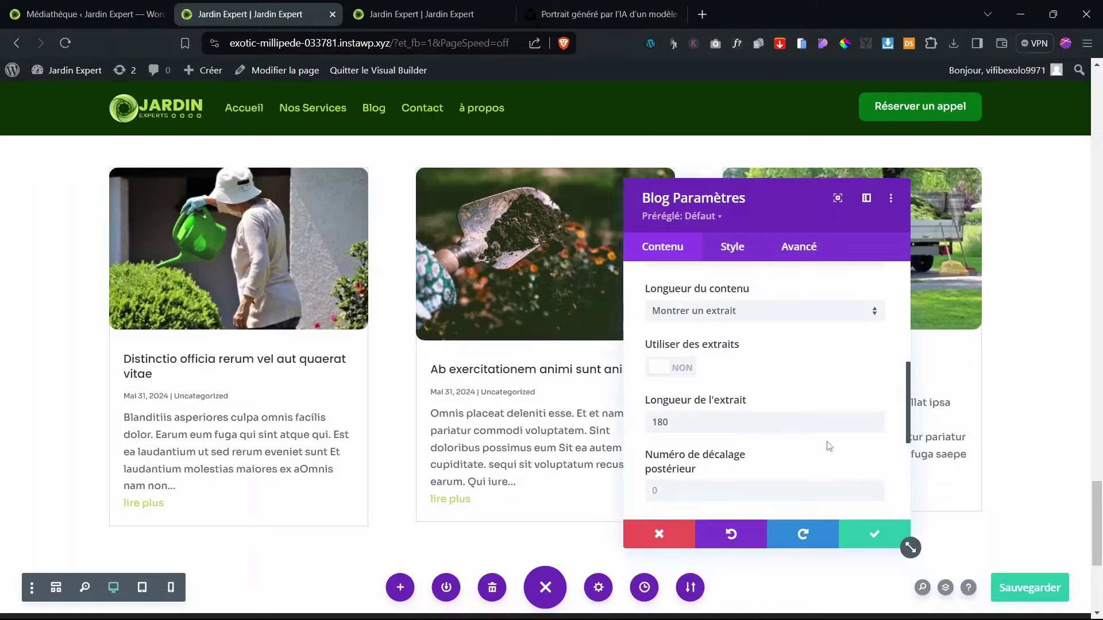
left_click(875, 535)
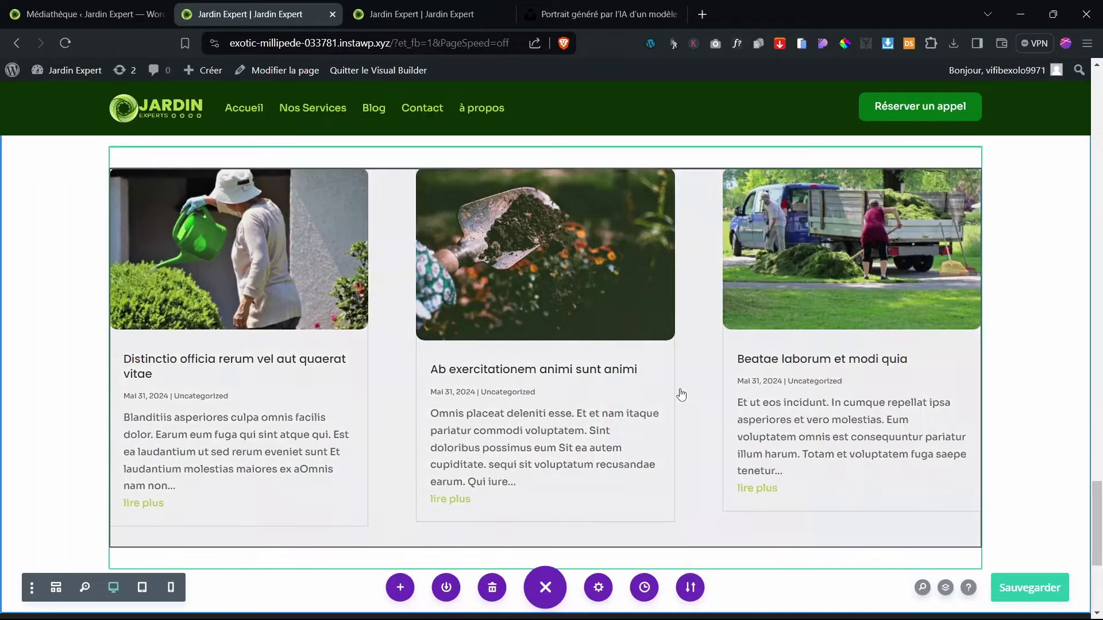
Step: Save the home page in the Visual Builder
scroll(681, 395, "up", 10)
scroll(680, 395, "down", 10)
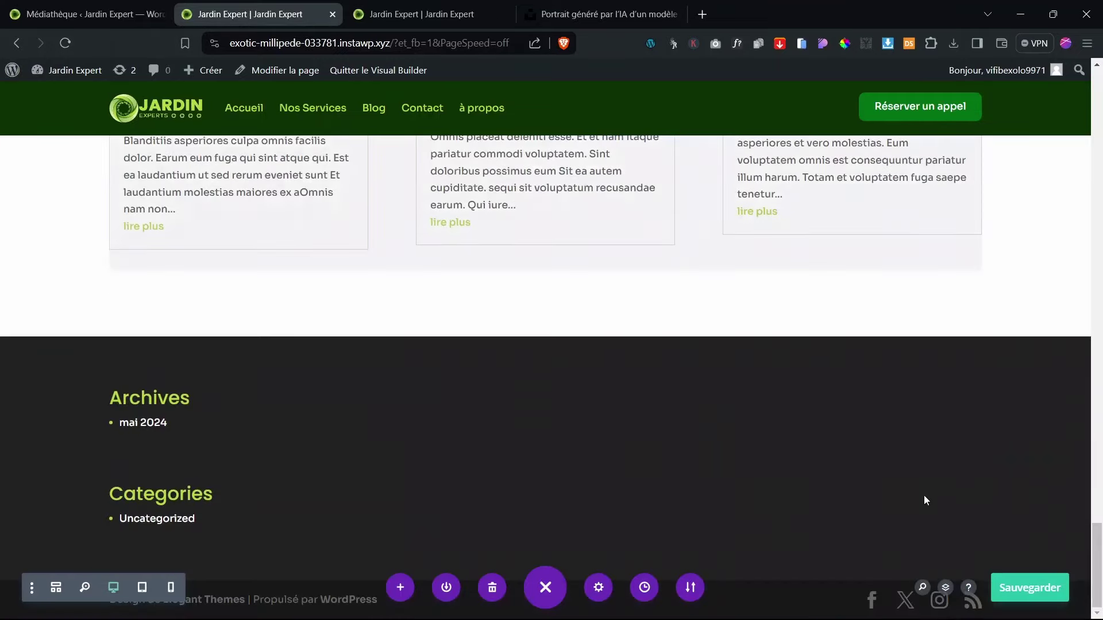
left_click(1035, 597)
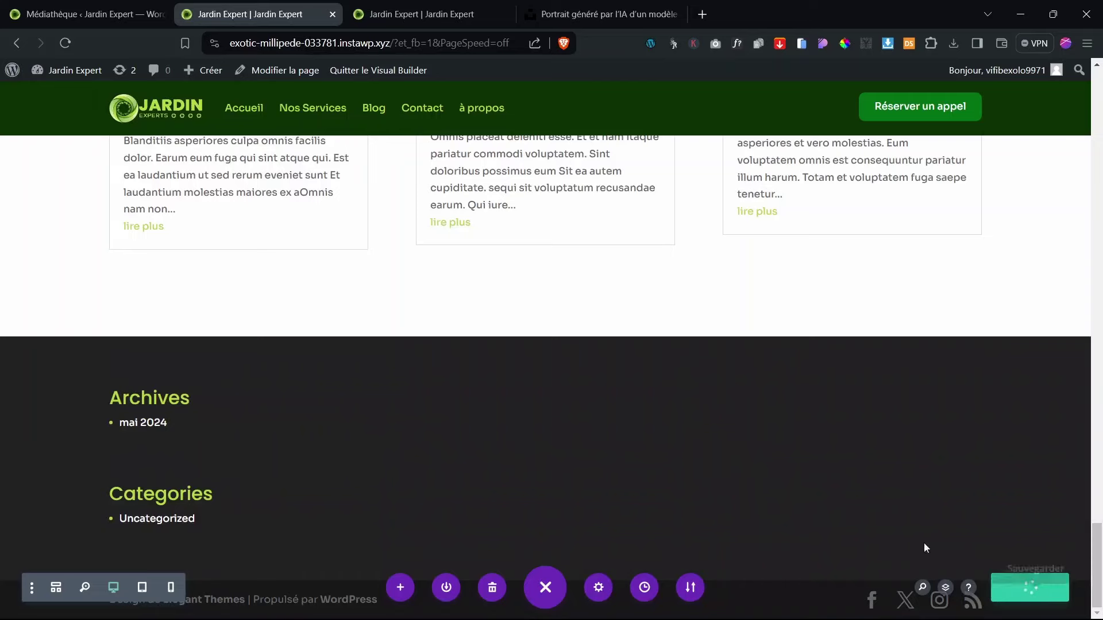
scroll(1040, 291, "up", 5)
scroll(1041, 290, "down", 2)
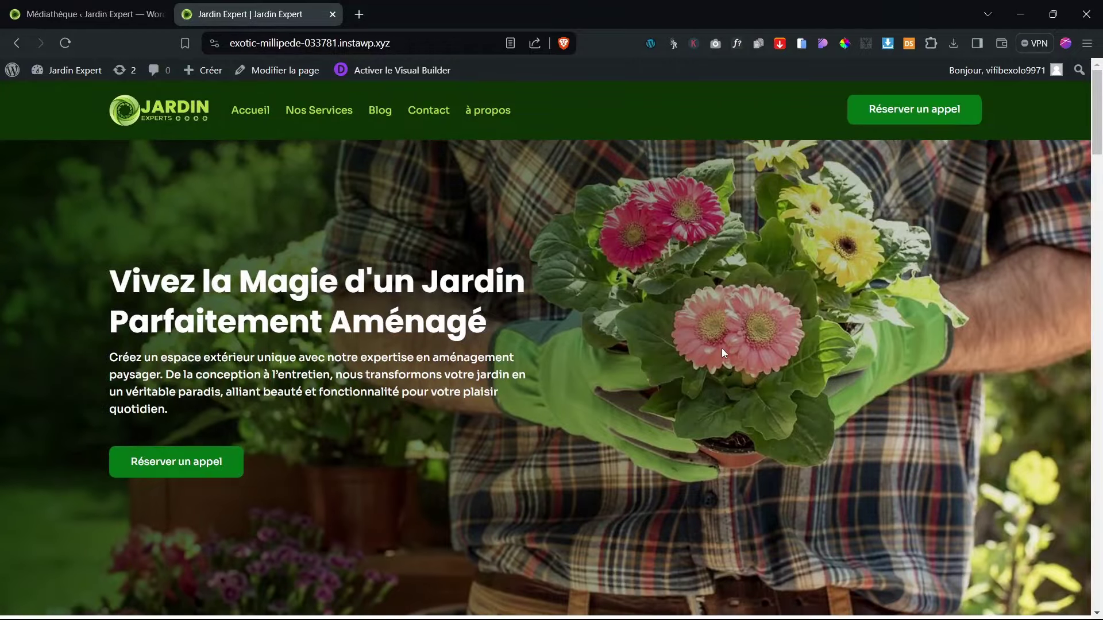
Step: Review the published home page from the hero banner through services, testimonials, gallery and latest articles to the footer
scroll(721, 352, "down", 4)
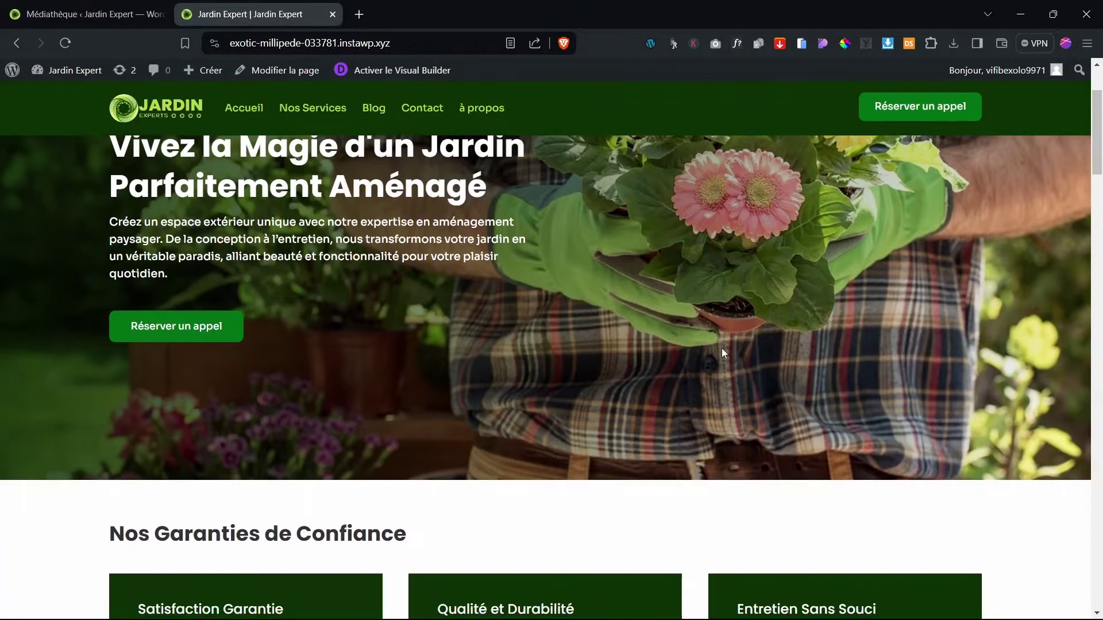
scroll(721, 348, "down", 6)
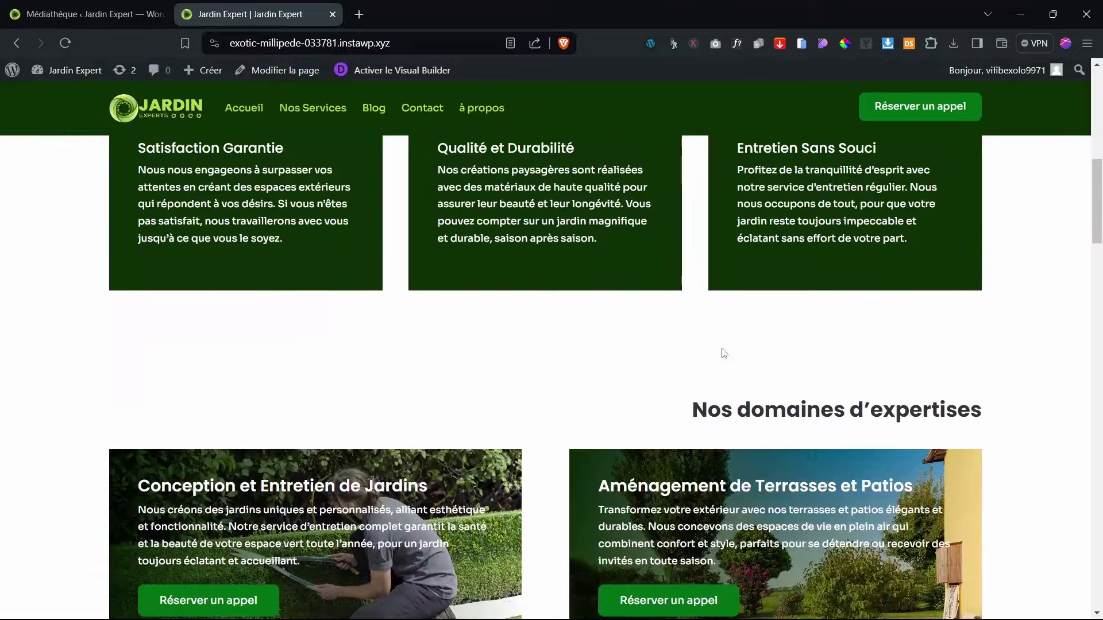
scroll(722, 348, "up", 10)
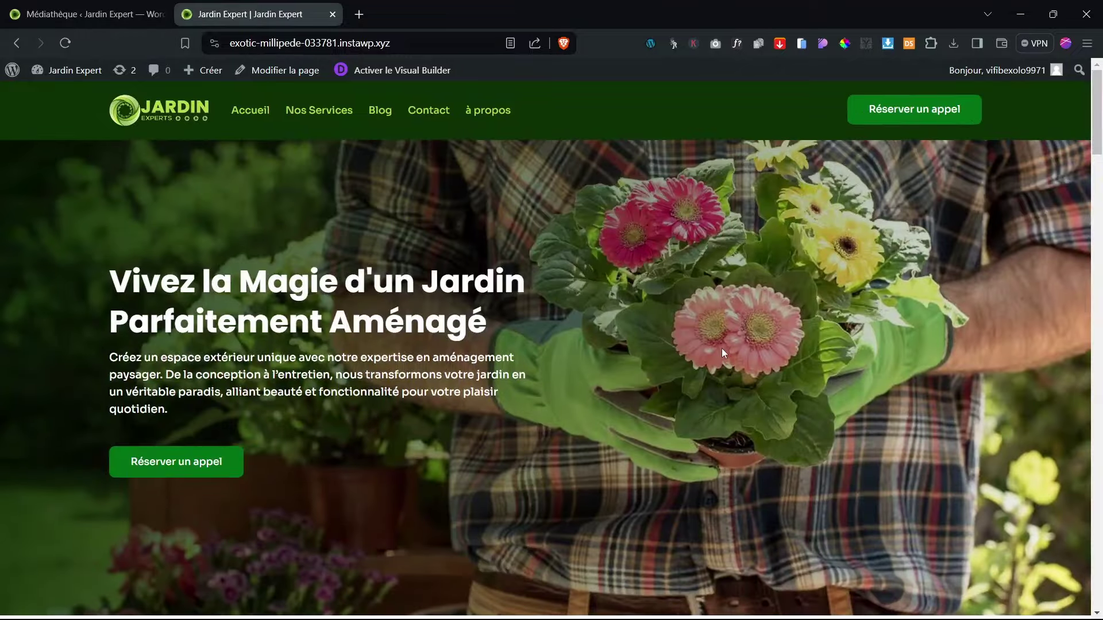
scroll(721, 349, "down", 7)
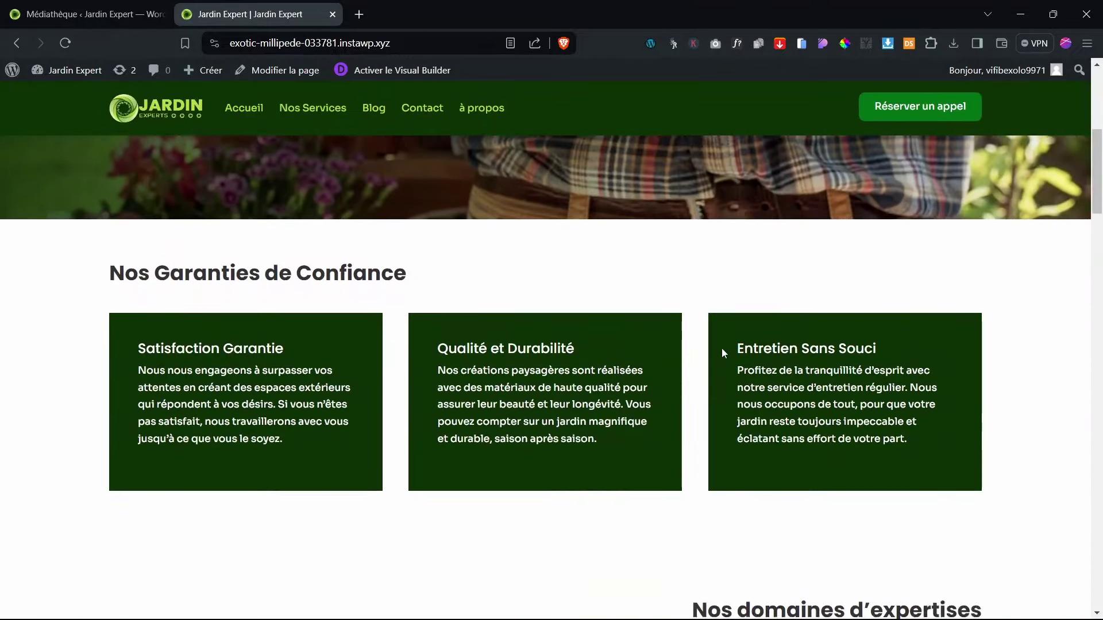
scroll(721, 348, "down", 7)
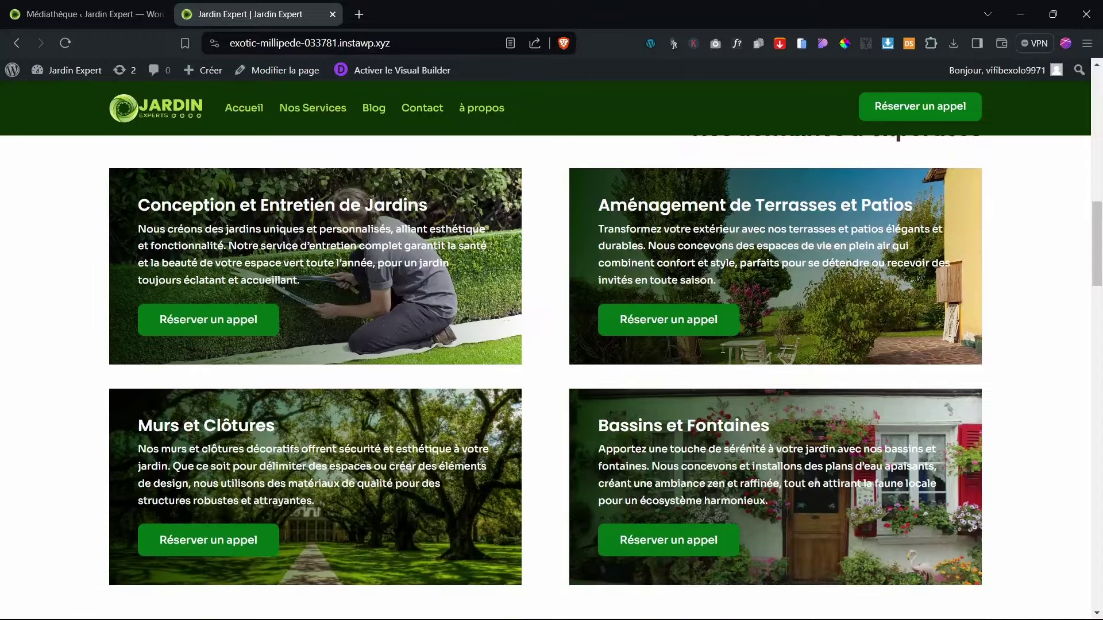
scroll(723, 348, "down", 8)
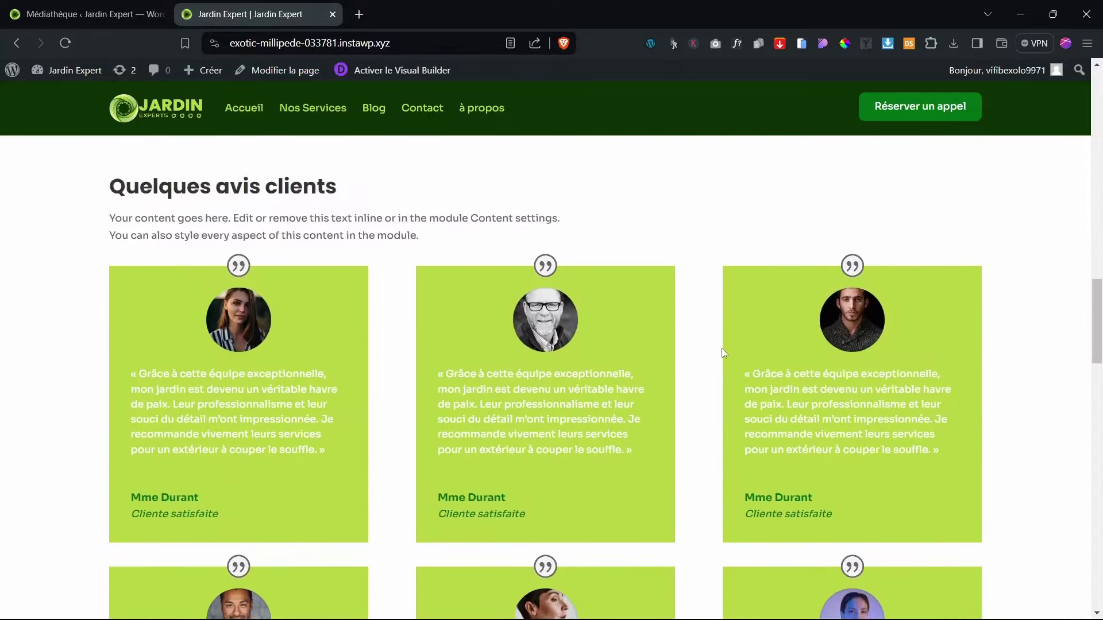
scroll(721, 352, "down", 8)
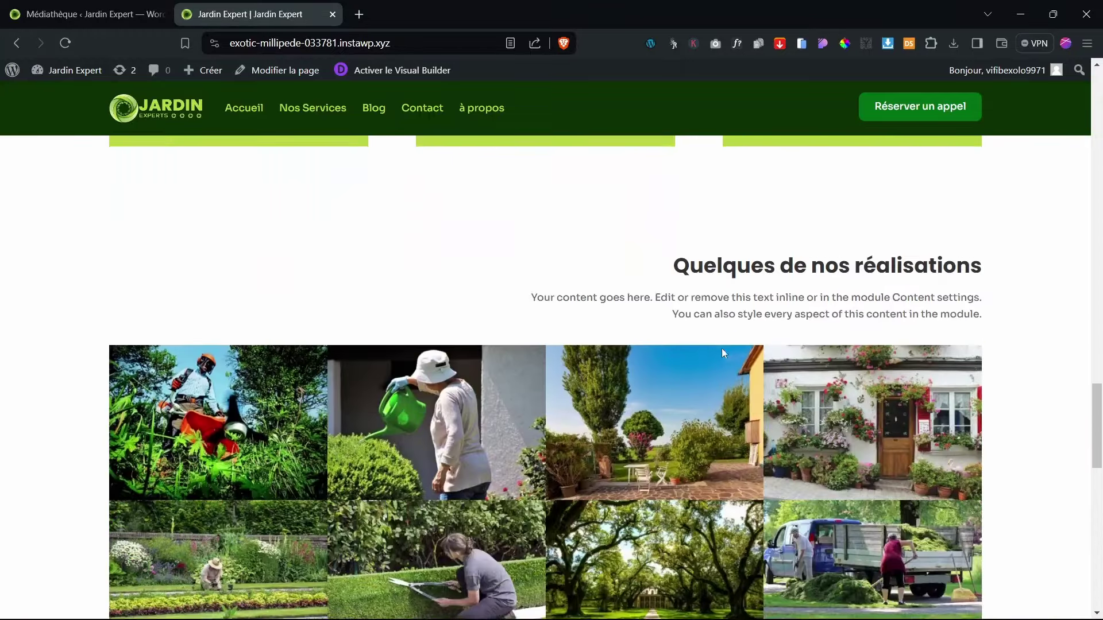
scroll(721, 351, "down", 5)
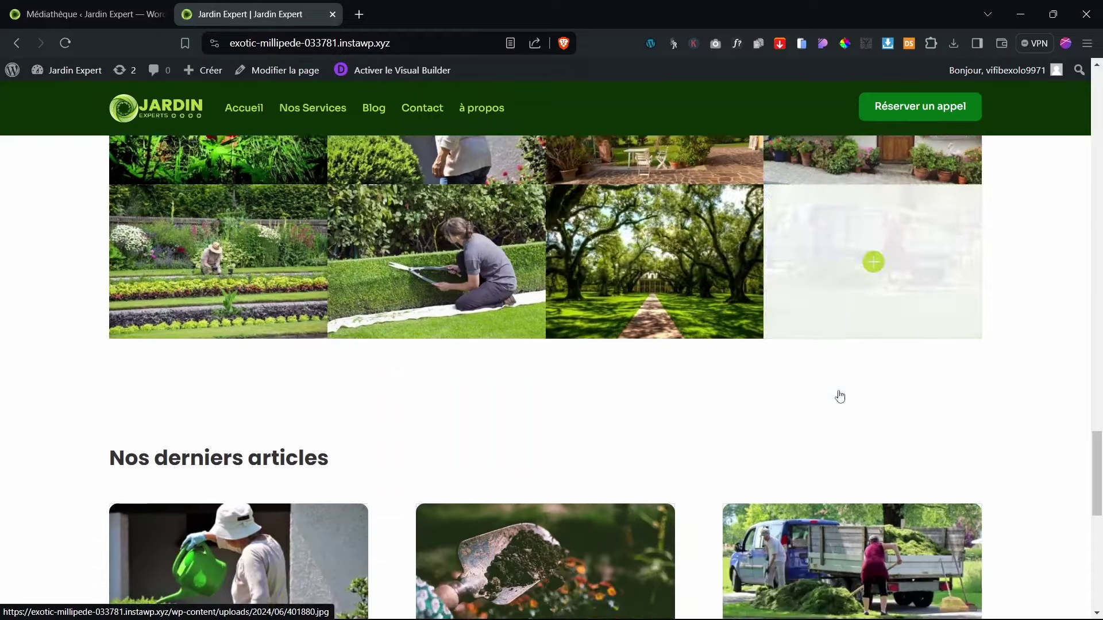
scroll(839, 396, "down", 6)
scroll(839, 396, "up", 2)
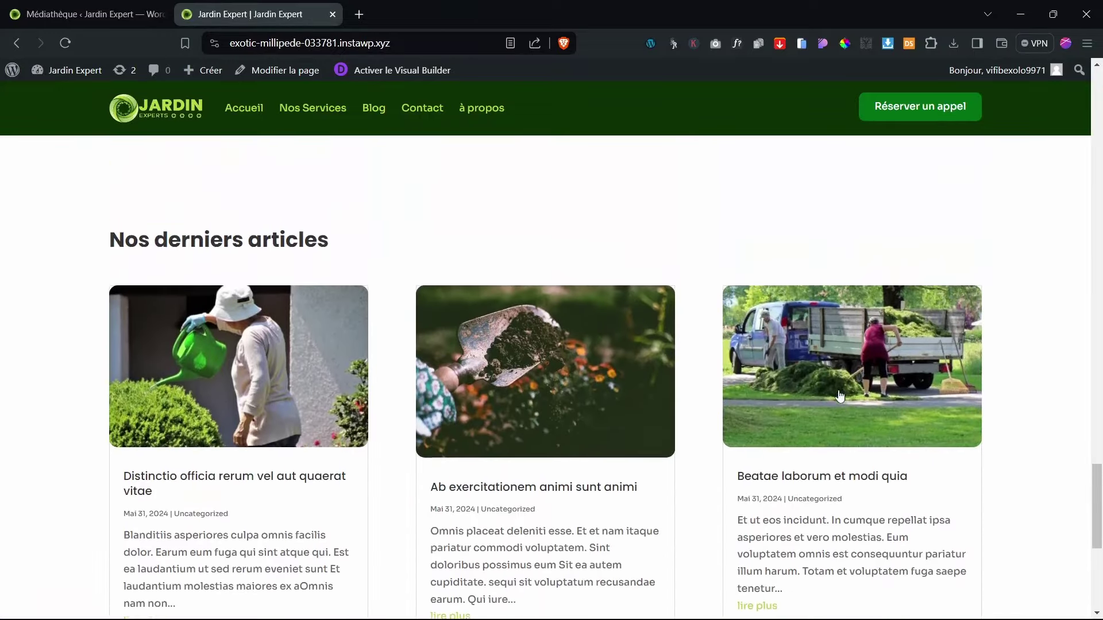
scroll(840, 396, "down", 2)
scroll(840, 396, "up", 1)
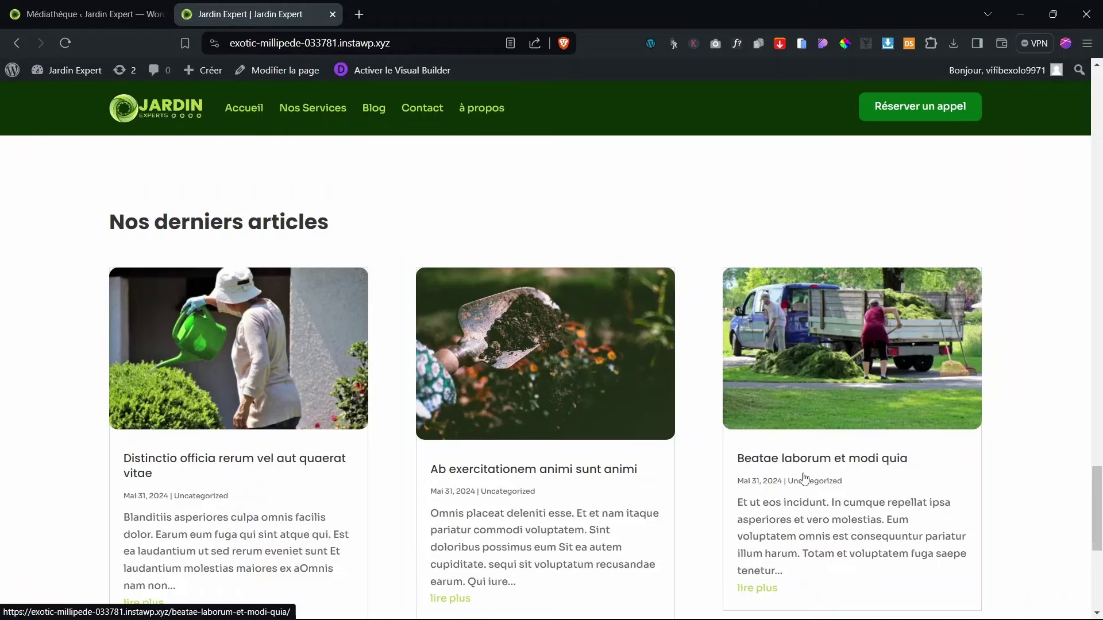
scroll(787, 485, "down", 3)
scroll(787, 485, "up", 3)
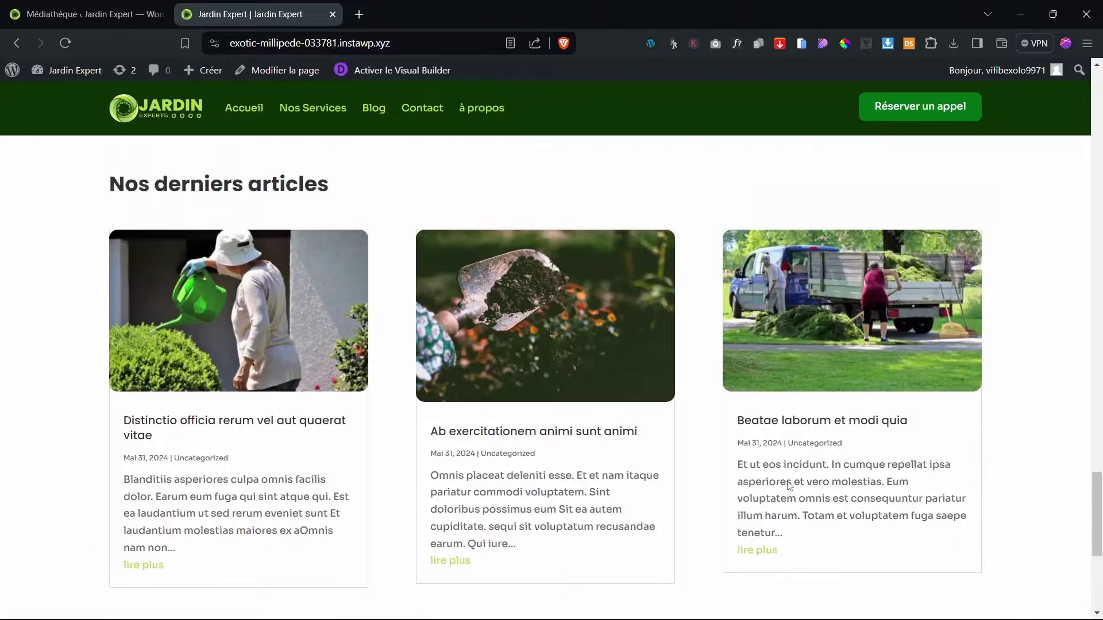
scroll(788, 486, "up", 2)
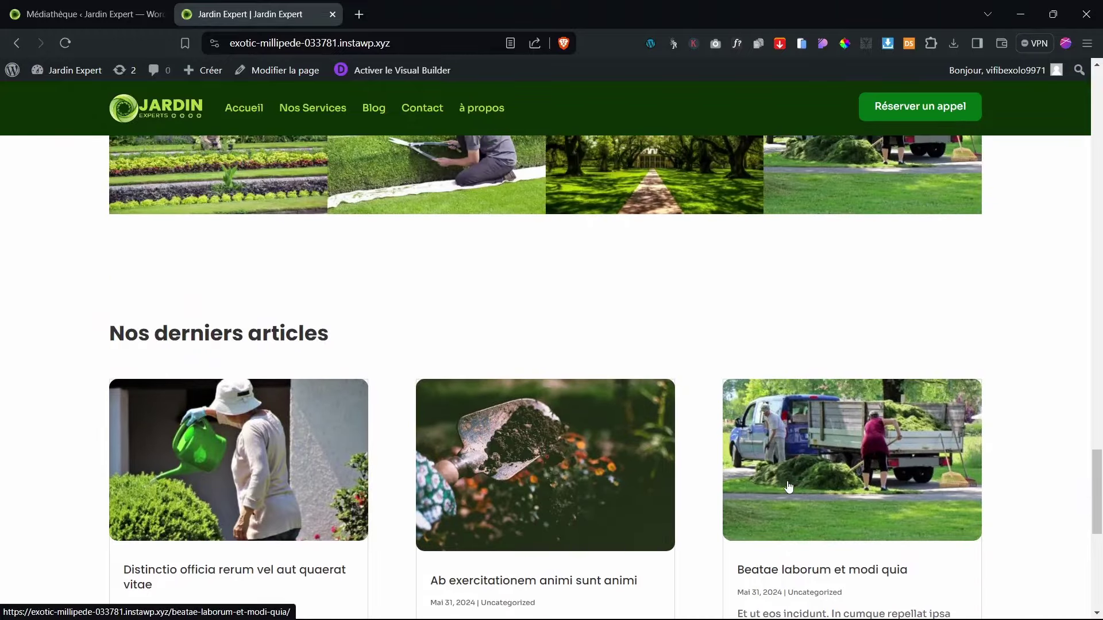
scroll(788, 487, "up", 9)
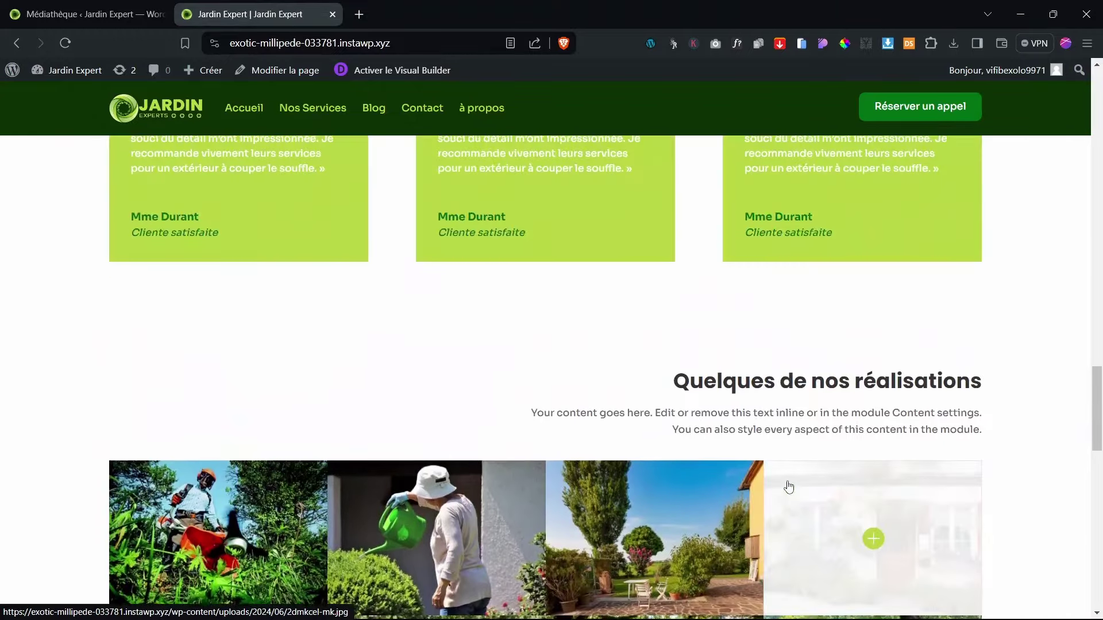
scroll(788, 483, "up", 15)
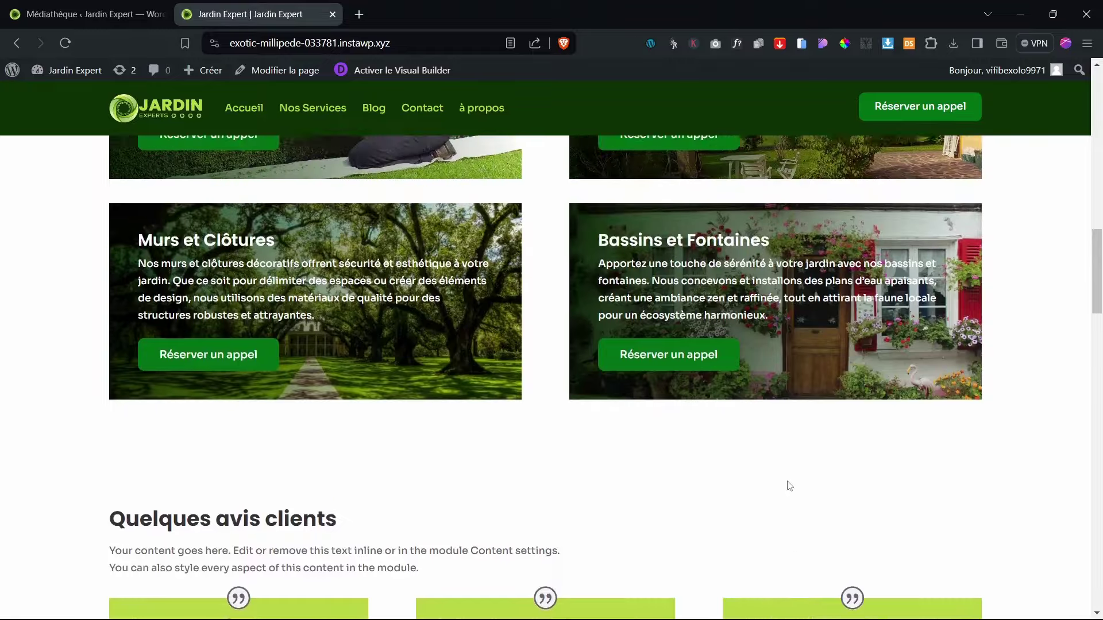
scroll(788, 485, "up", 10)
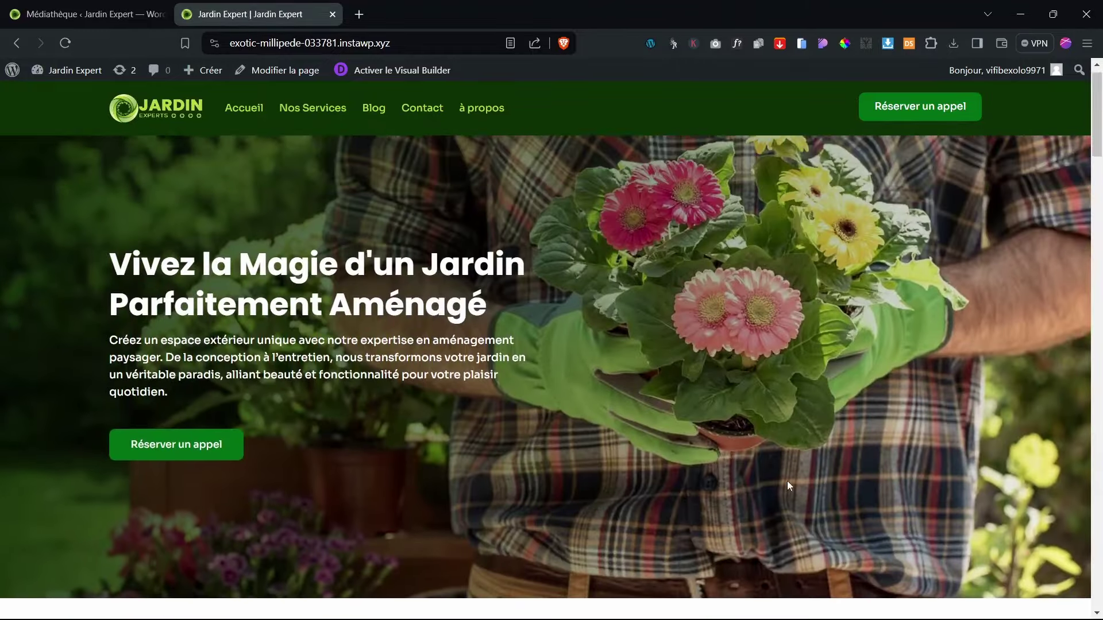
scroll(788, 485, "down", 7)
scroll(788, 485, "up", 6)
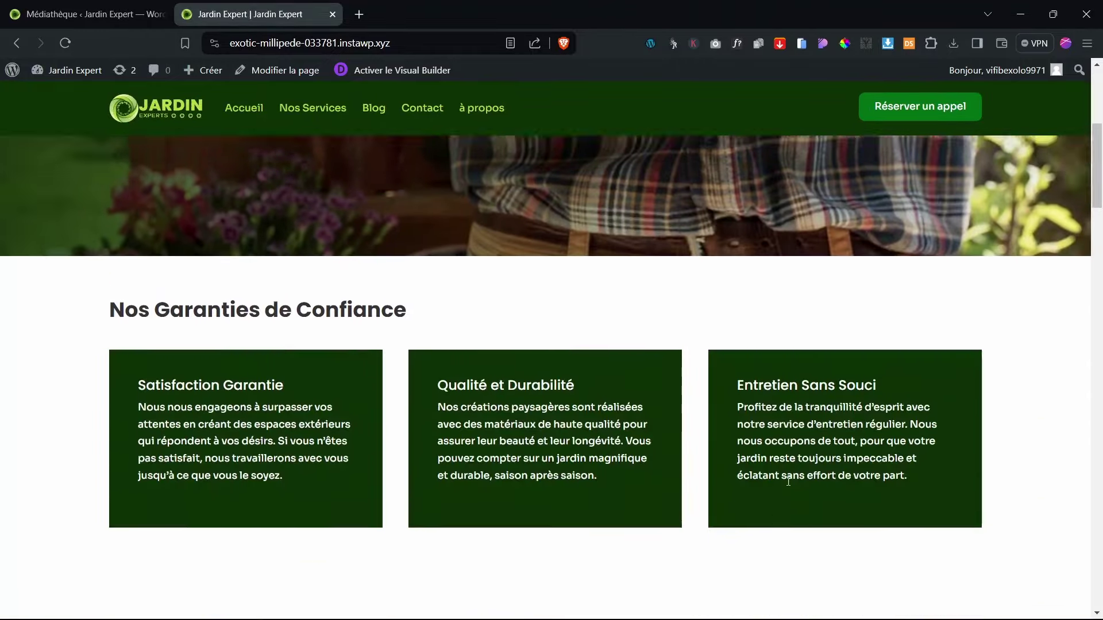
scroll(787, 485, "down", 15)
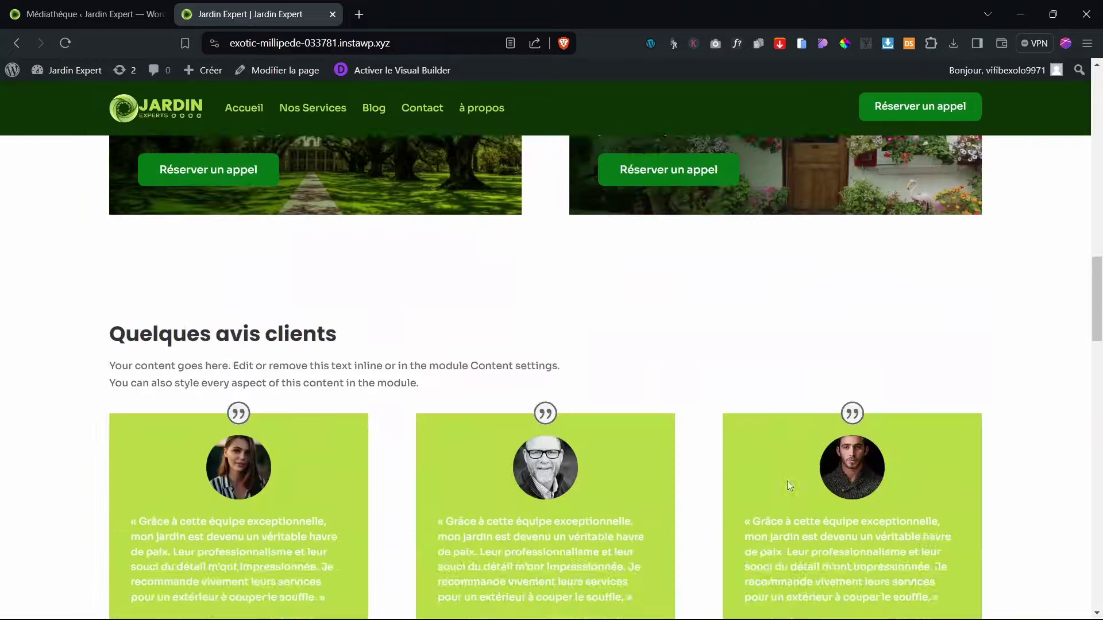
scroll(788, 486, "down", 10)
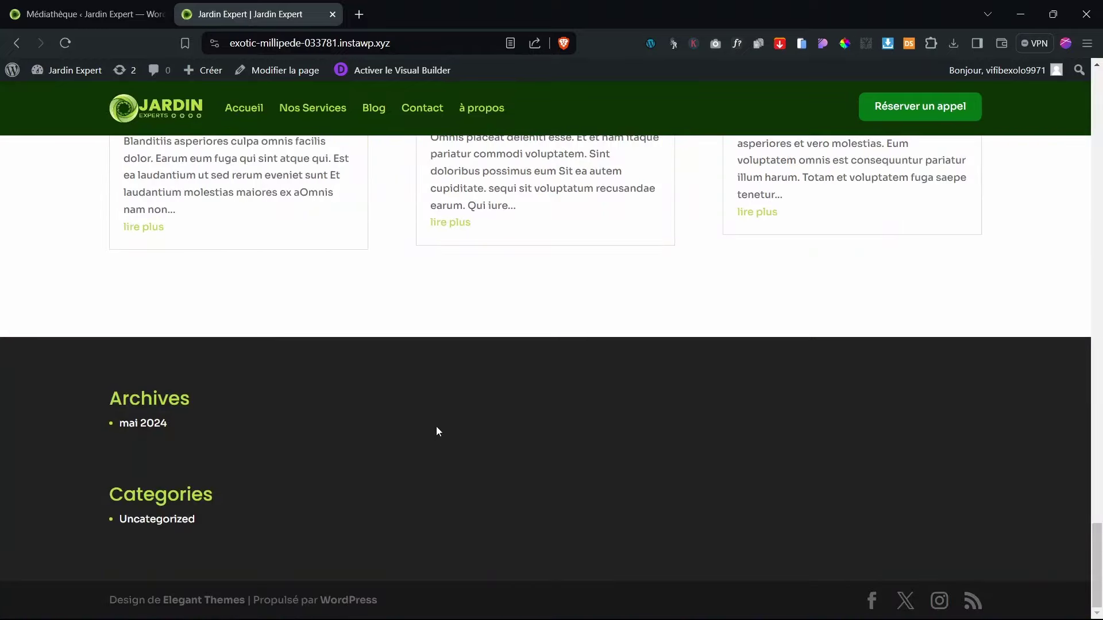
Step: Open the Divi Theme Builder from the WordPress admin and start building a global footer for the default website template
left_click(86, 14)
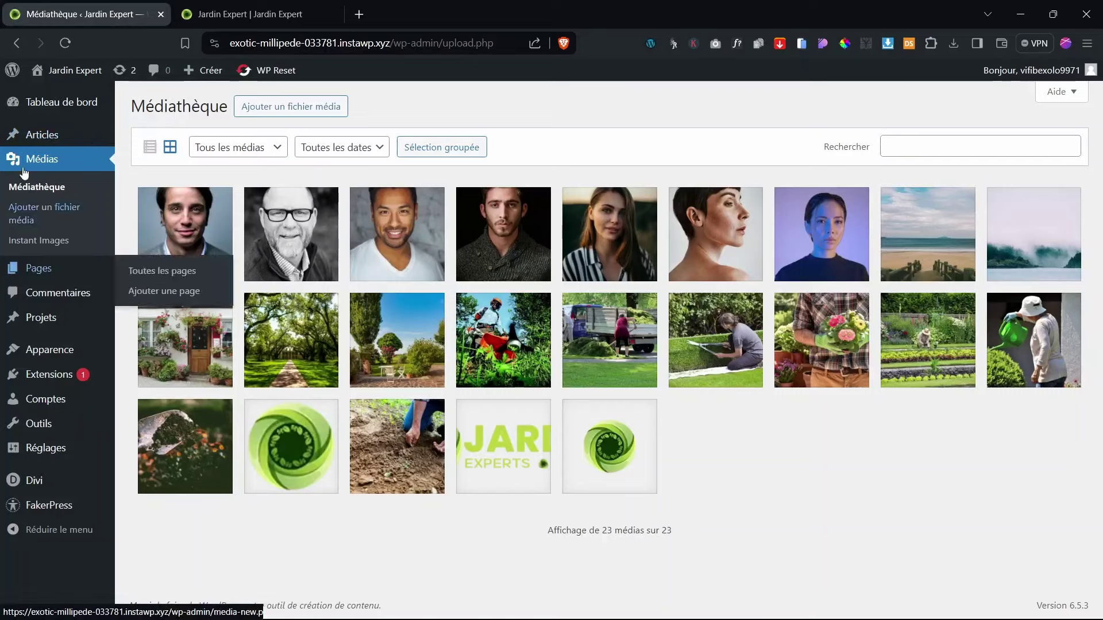
mouse_move(41, 489)
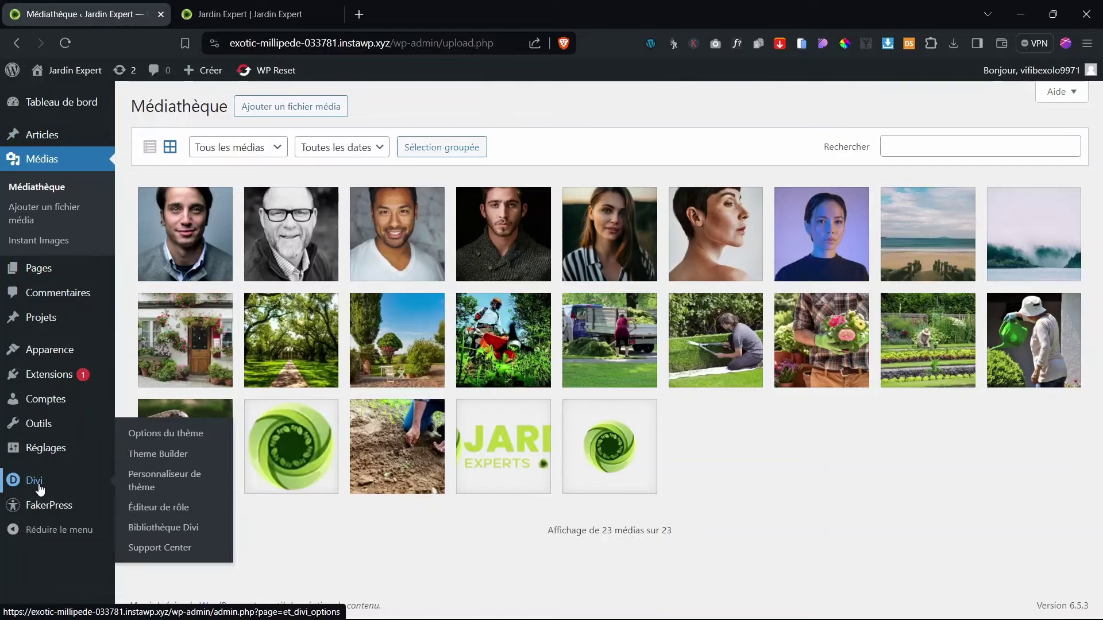
left_click(149, 455)
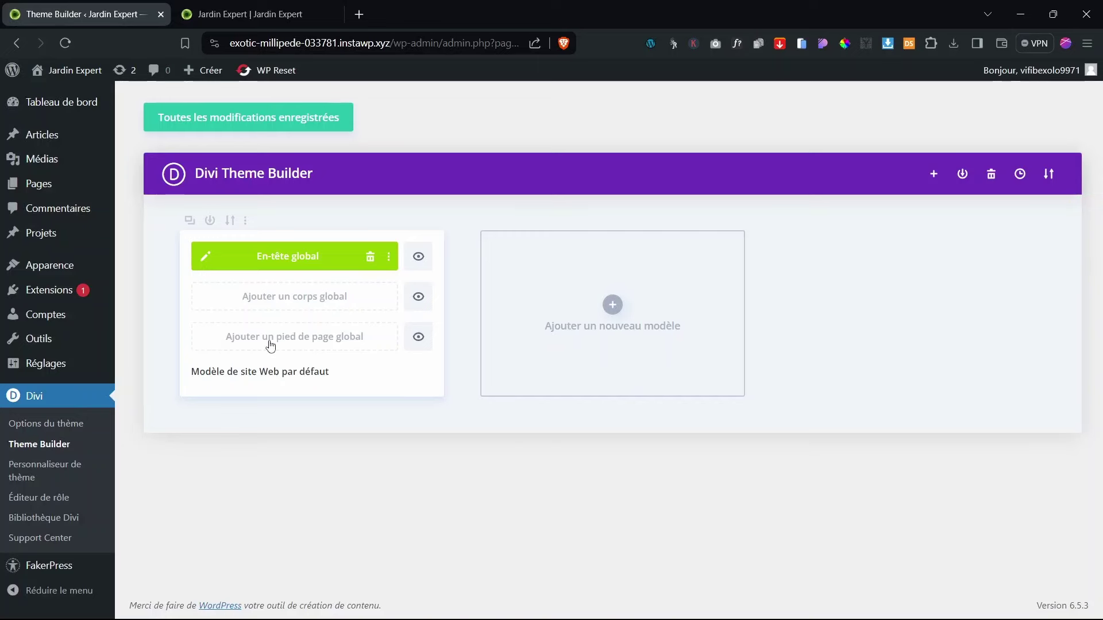
left_click(254, 344)
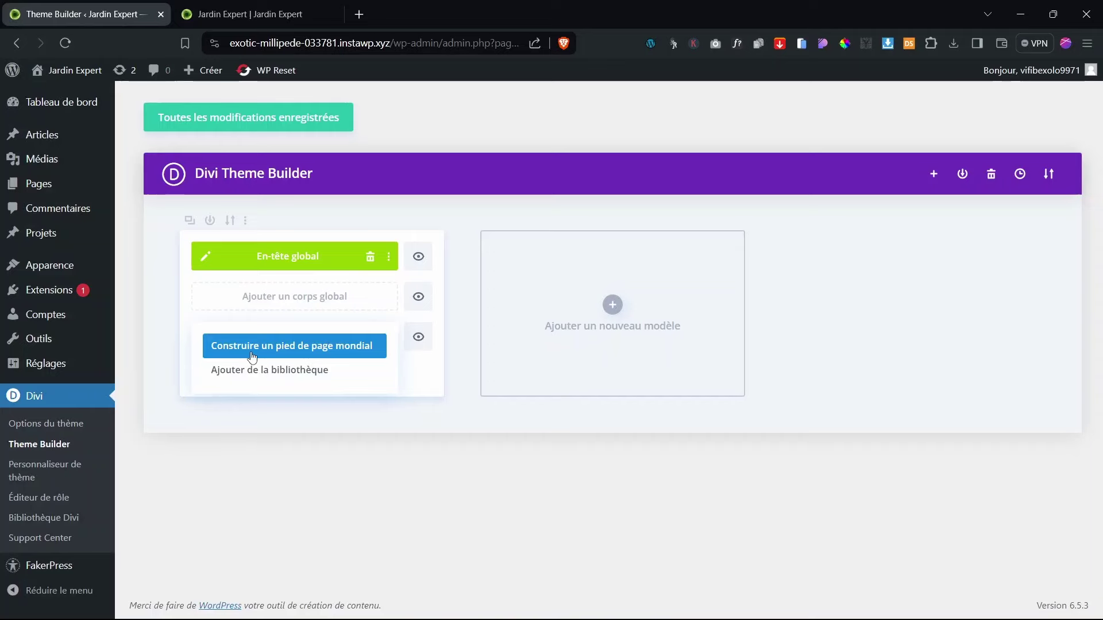
left_click(253, 356)
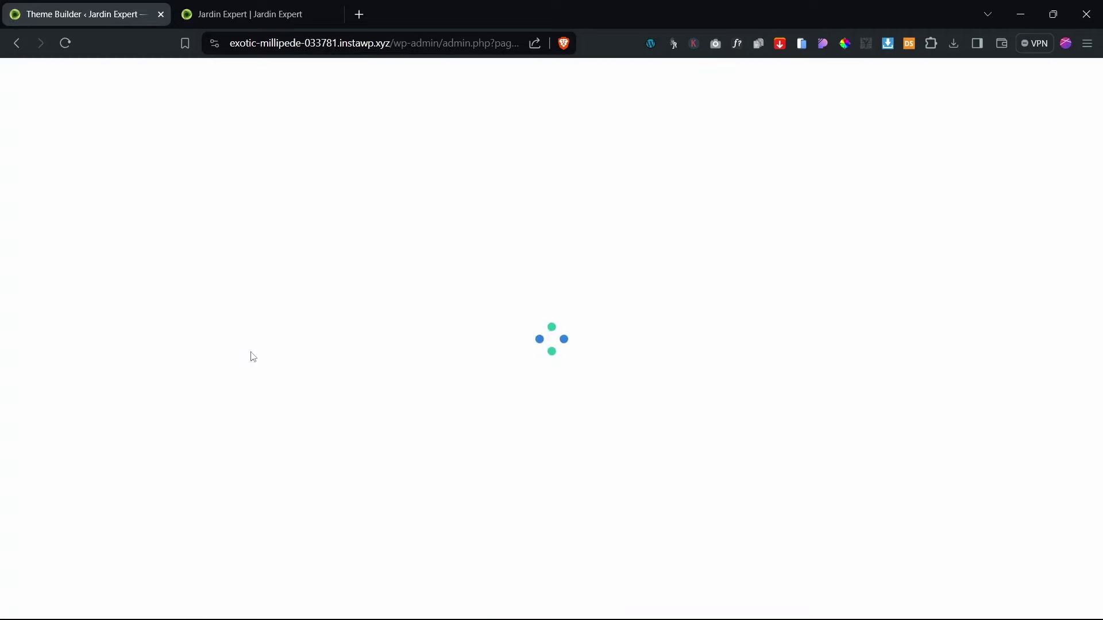